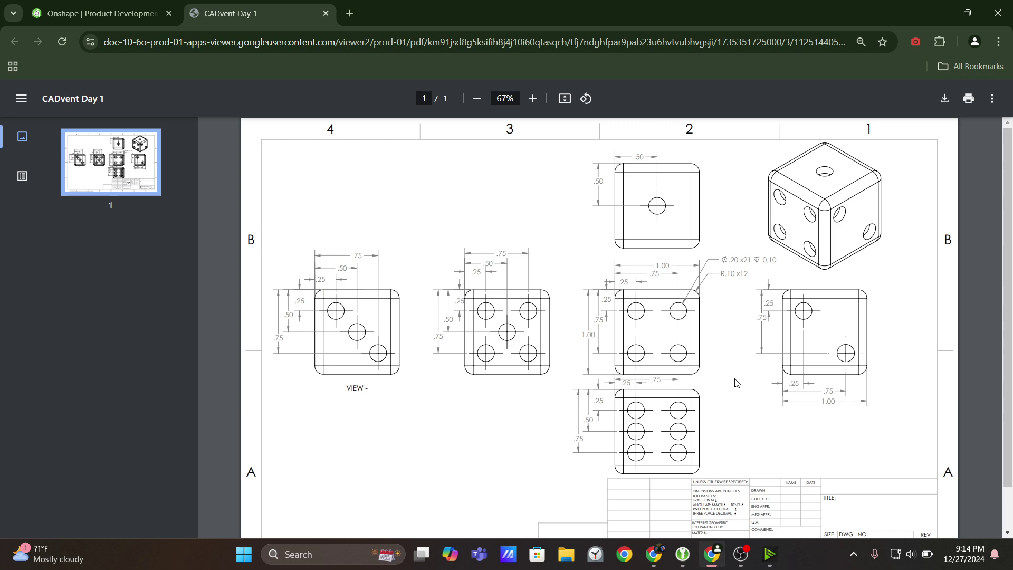
Sign in to Onshape with the saved account credentials
click(132, 13)
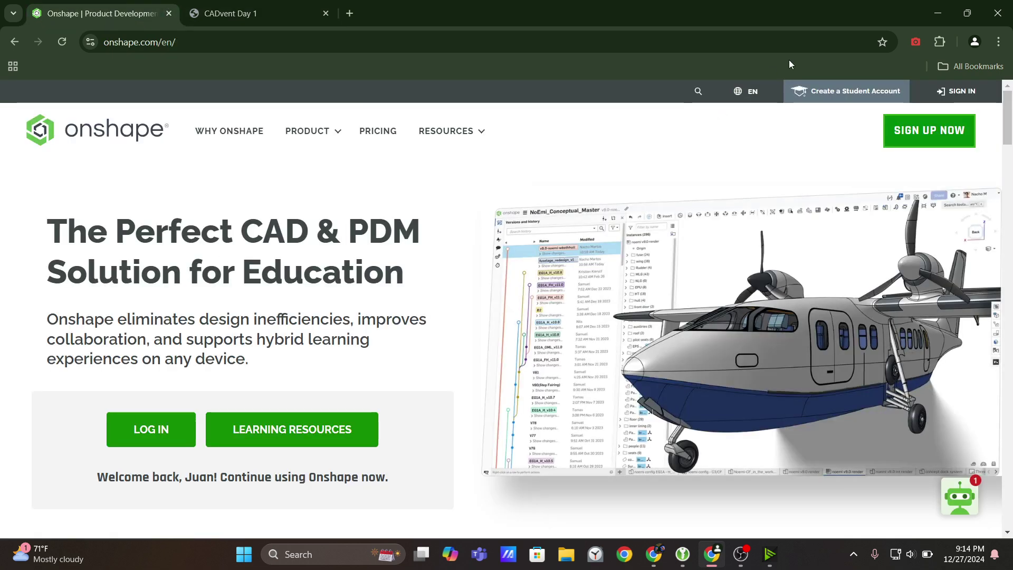
click(932, 97)
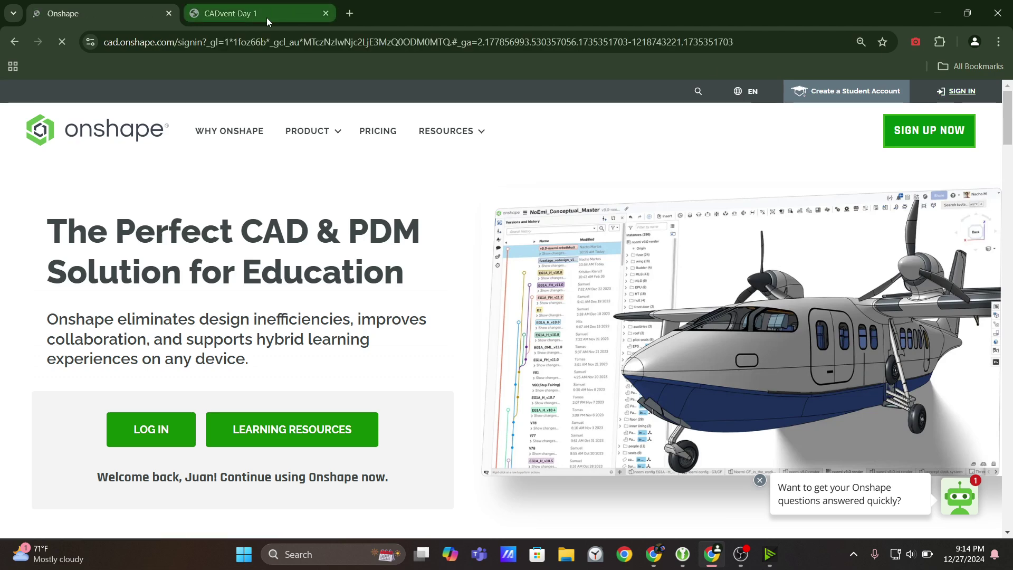
click(267, 17)
click(142, 19)
click(177, 255)
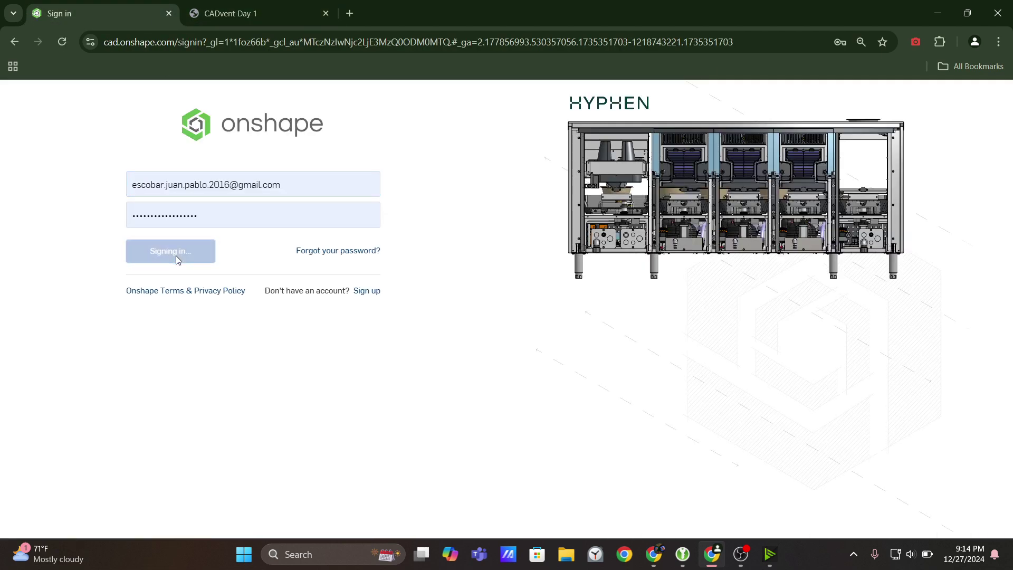
Open the personal document in the CADvent folder from the recently opened documents
click(237, 13)
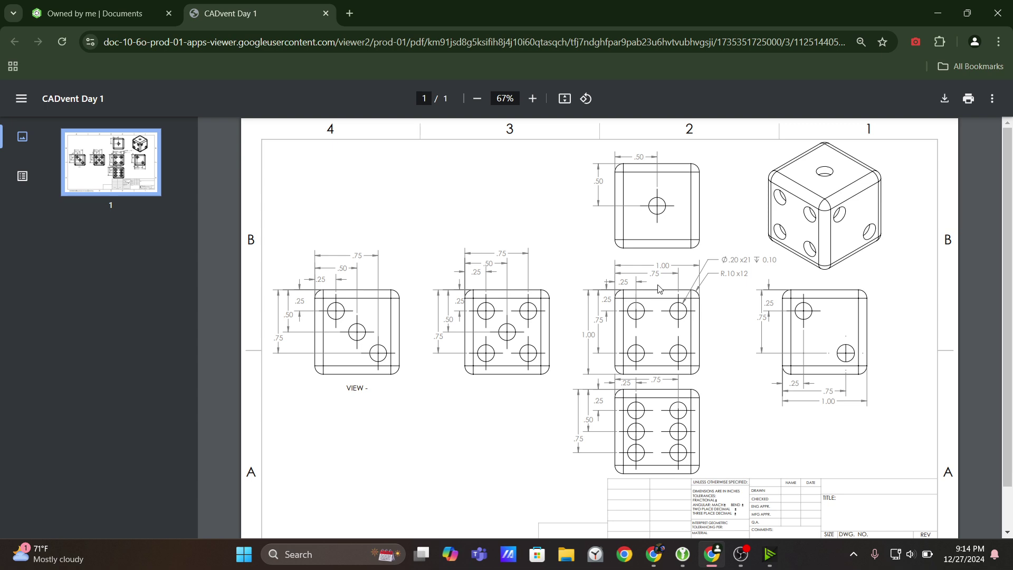
click(32, 9)
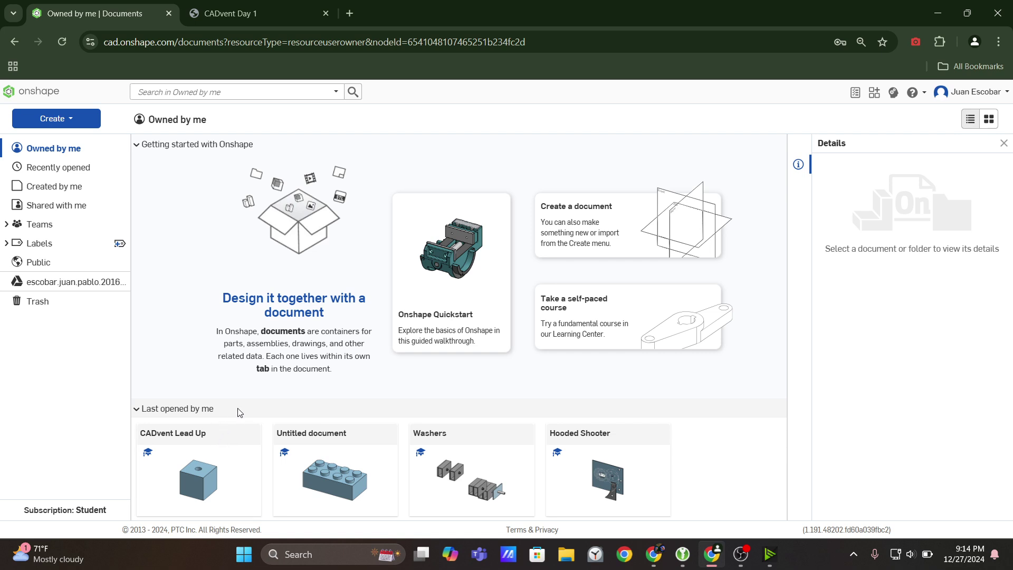
click(71, 173)
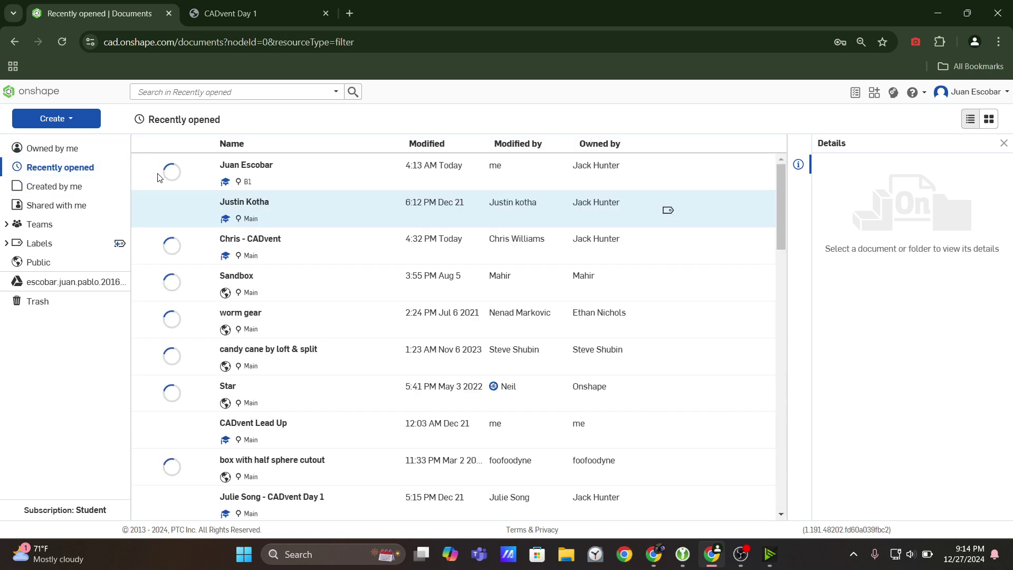
click(257, 168)
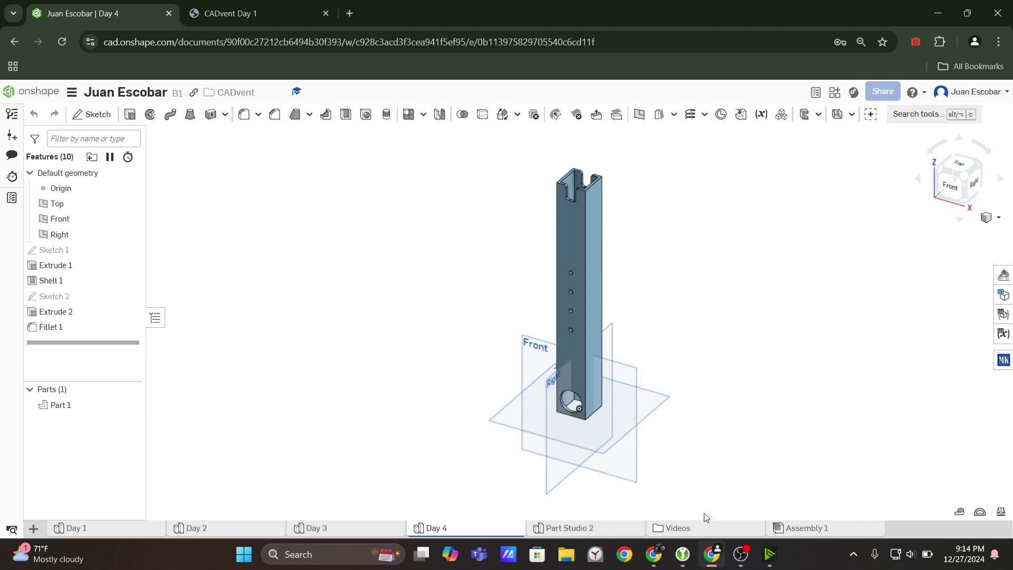
Create a new Part Studio in the document, right after Part Studio 2
click(599, 529)
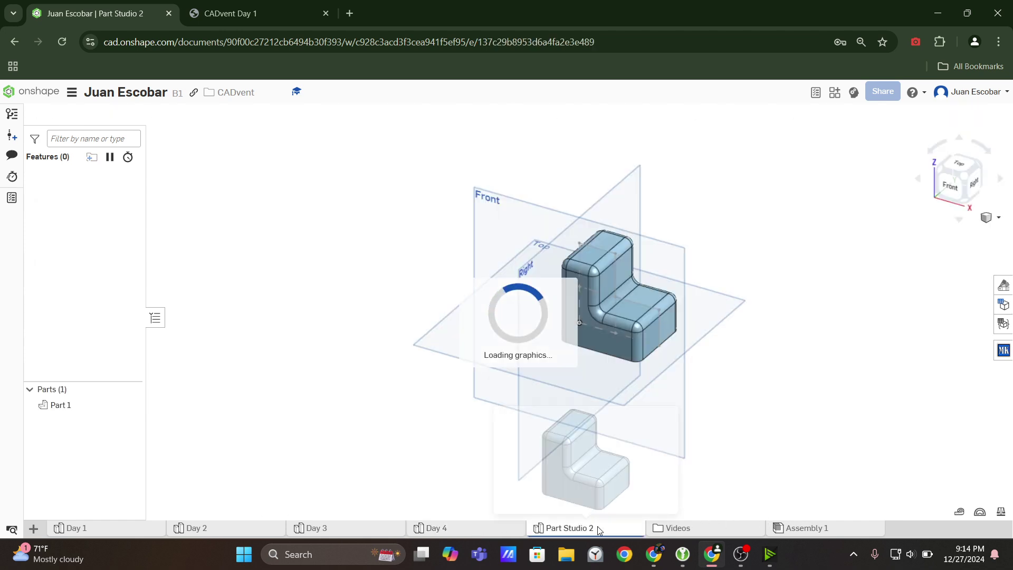
click(34, 528)
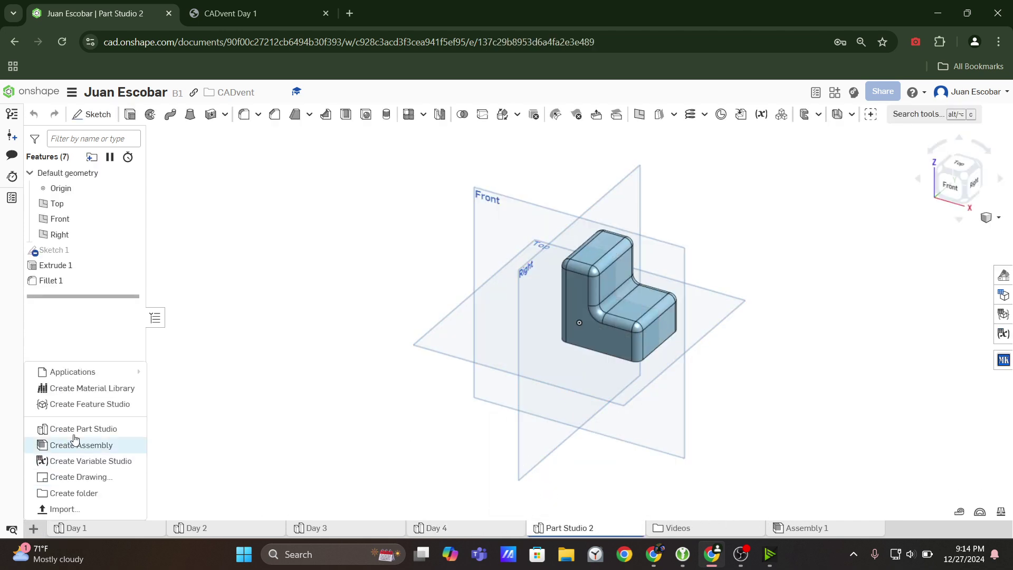
click(74, 429)
click(741, 554)
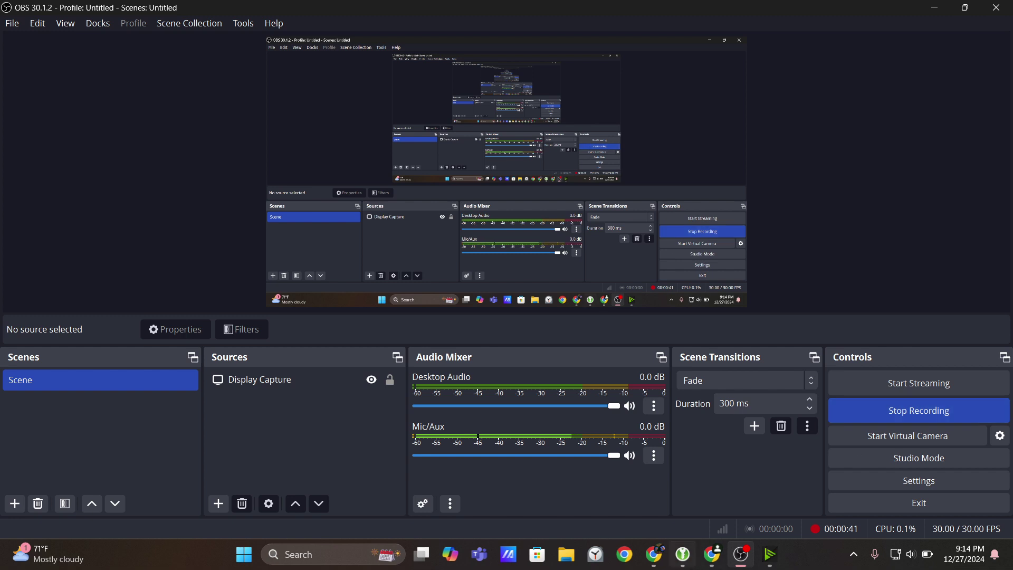
click(712, 554)
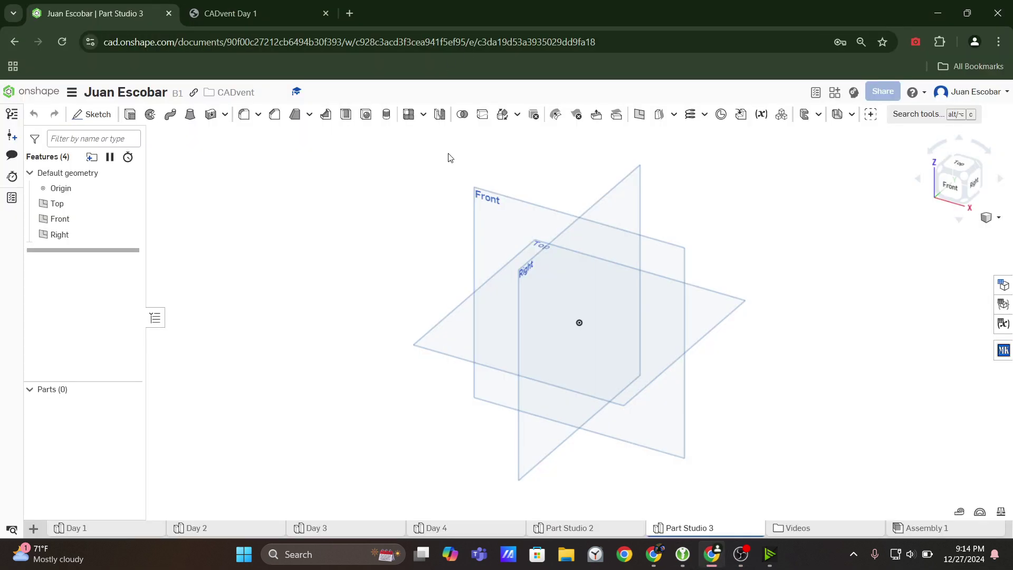
Examine the dice views in the CADvent Day 1 drawing and return to the new Part Studio
click(248, 14)
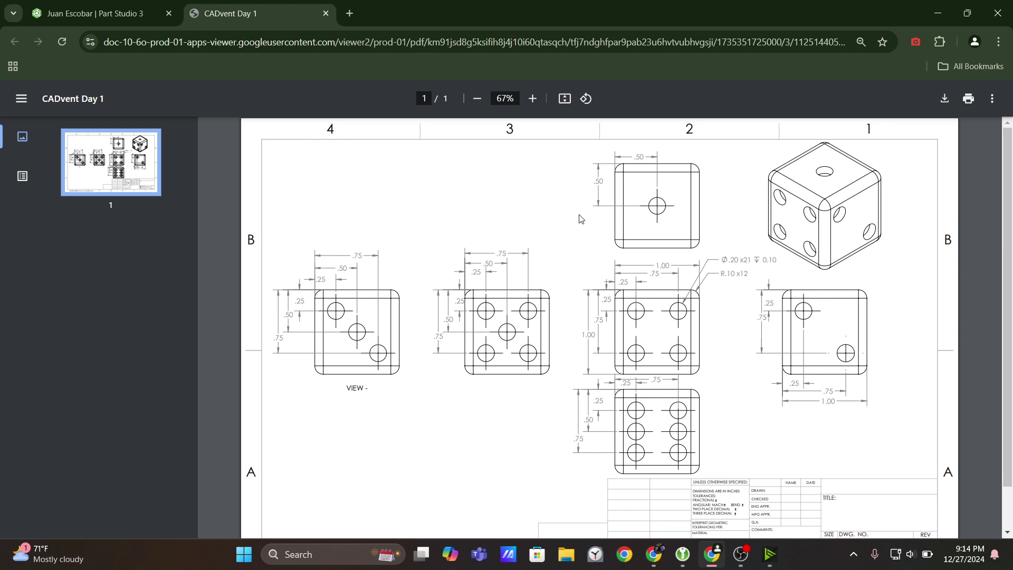
click(95, 13)
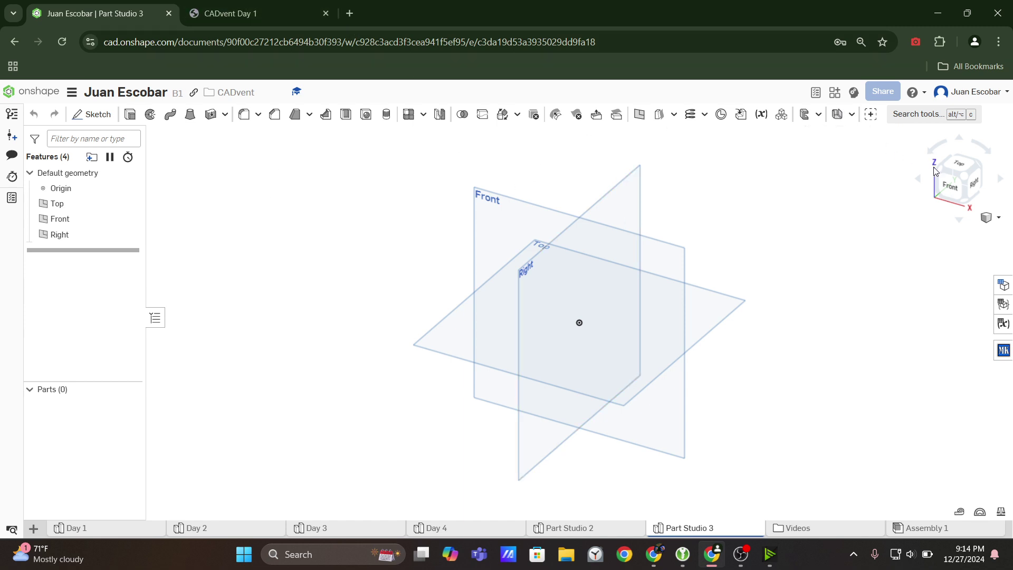
right_drag(760, 256, 744, 272)
Search Google in a new browser tab for "isometric view" and show the image results
click(350, 13)
text(isome)
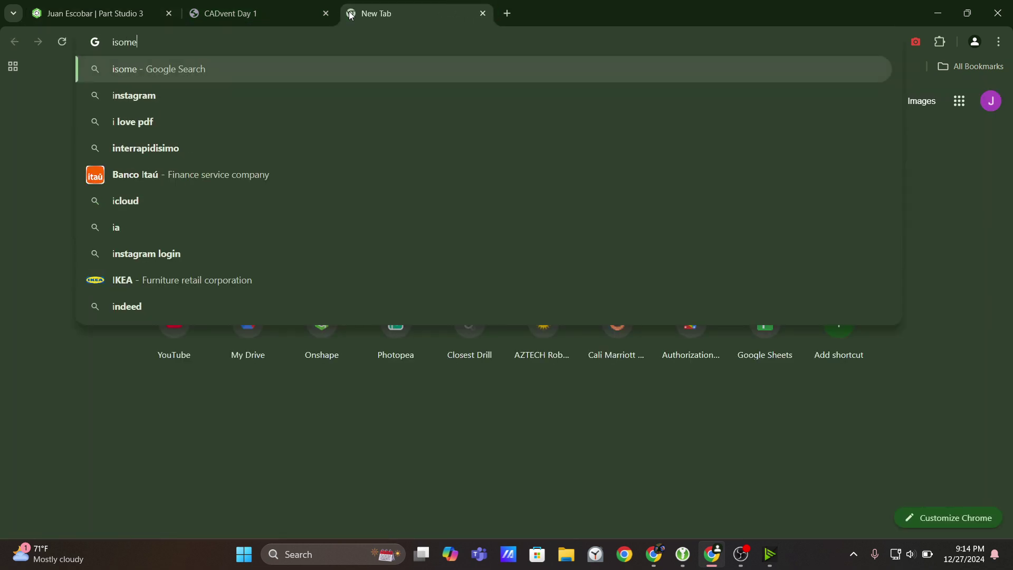
text(tric view)
key(Return)
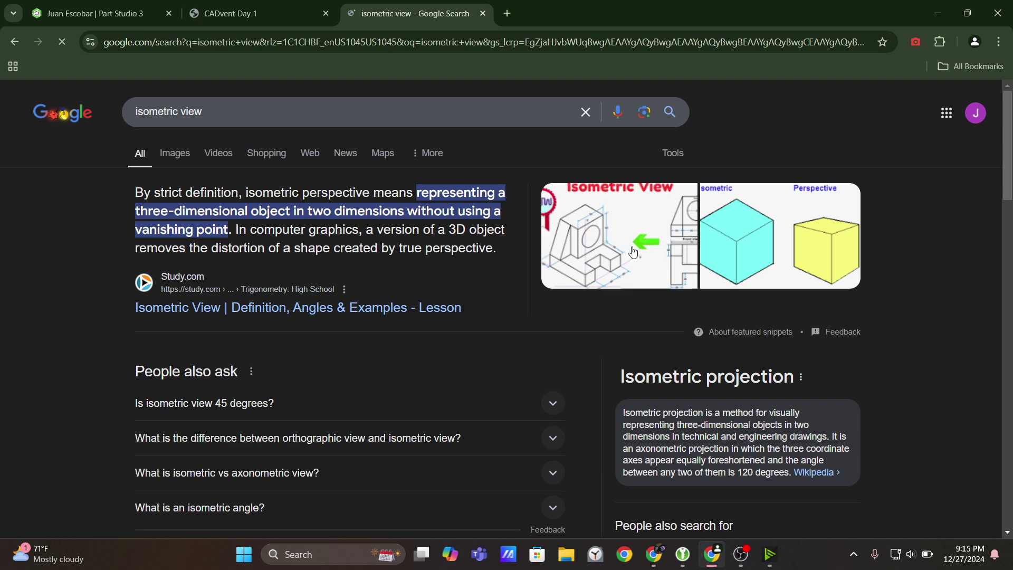
click(182, 158)
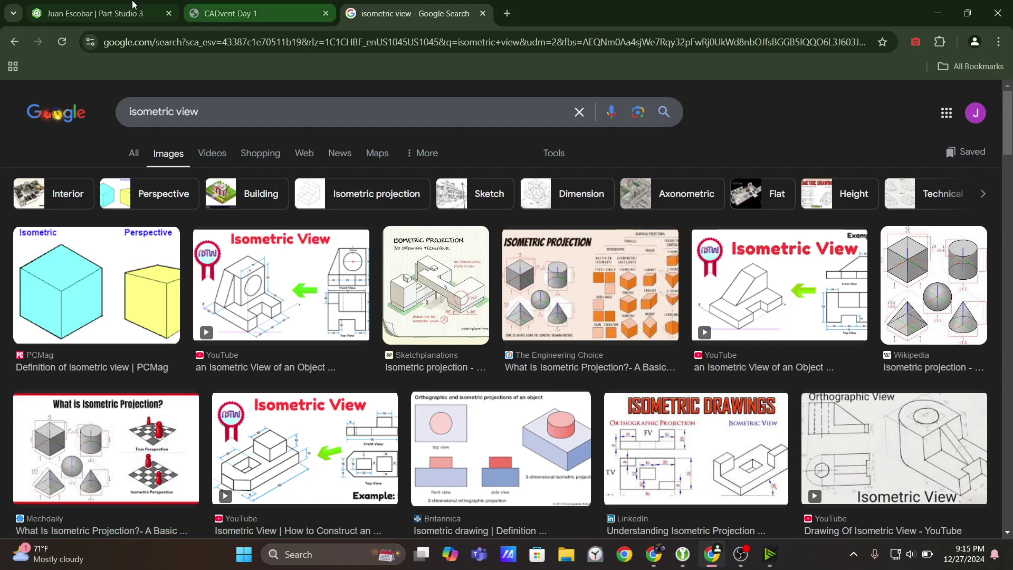
Return to the Part Studio and set its camera to the isometric view
click(97, 13)
click(998, 217)
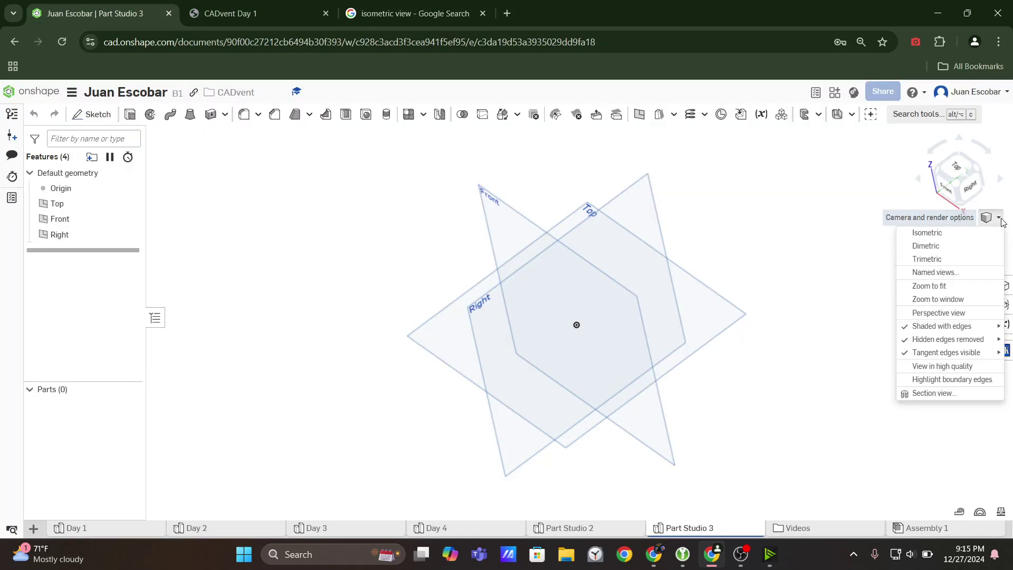
click(951, 232)
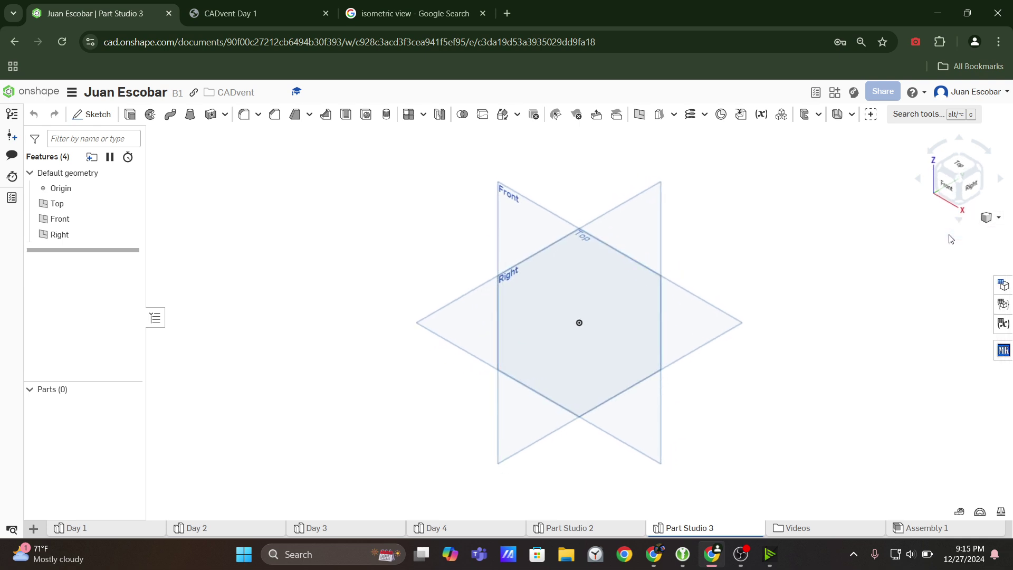
Orbit around the default planes and restore the centered angled view showing Front, Top and Right
right_drag(928, 203, 827, 222)
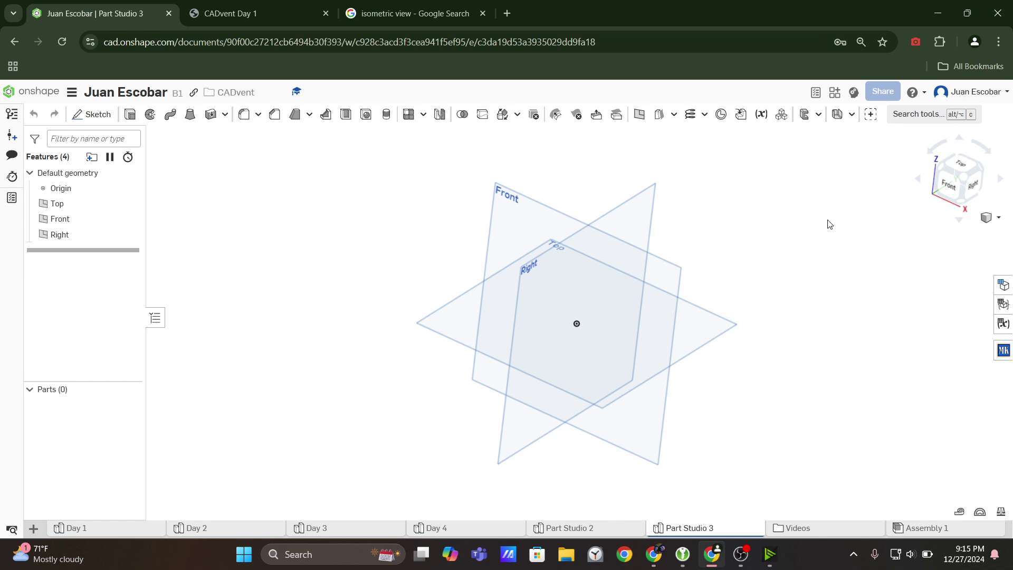
right_drag(903, 207, 874, 224)
click(963, 181)
scroll(874, 214, down, 3)
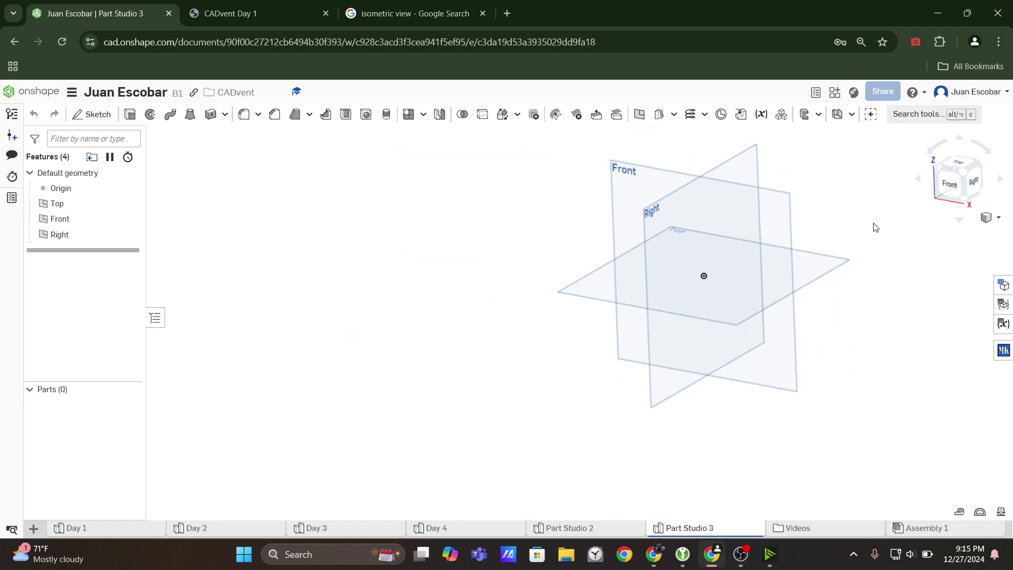
click(965, 174)
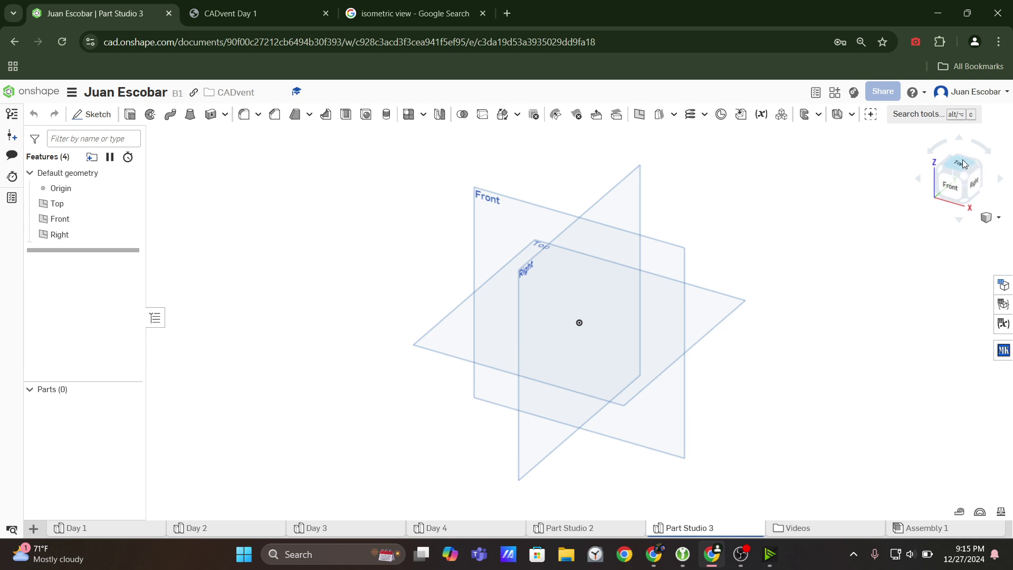
Check the dice drawing, then capture a screenshot of the Part Studio's default planes with Snipping Tool
click(264, 13)
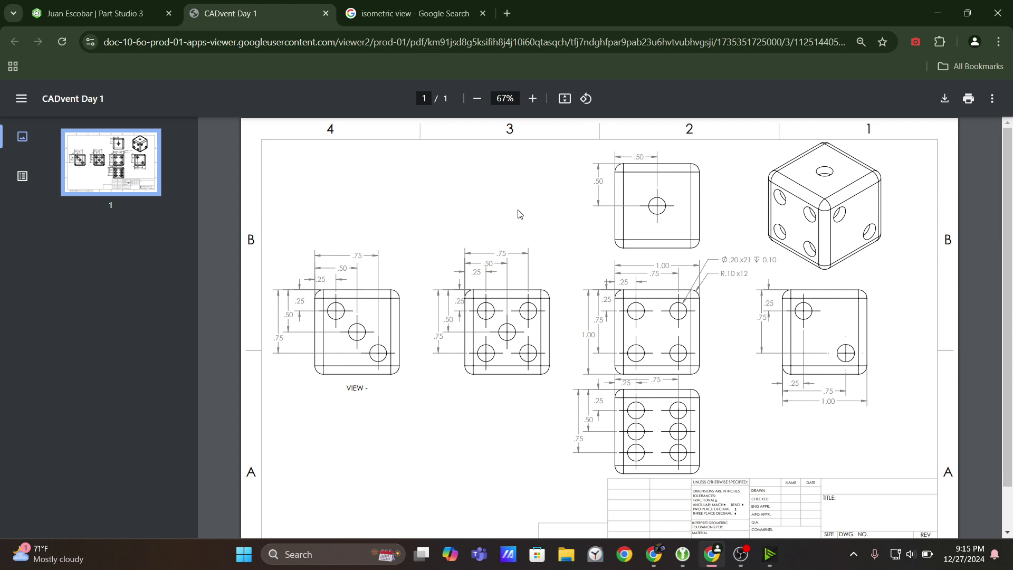
key(ctrl+1)
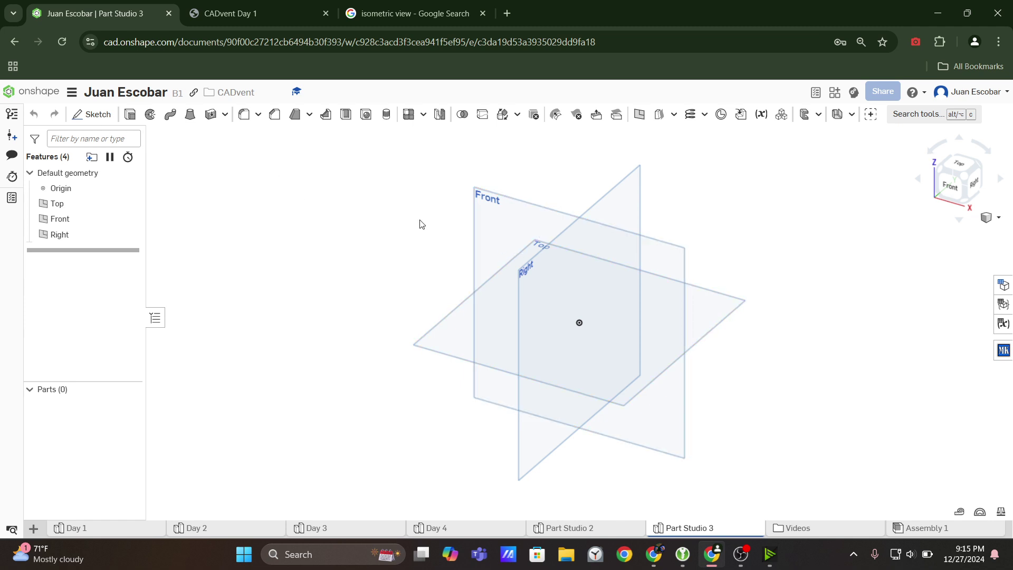
key(super)
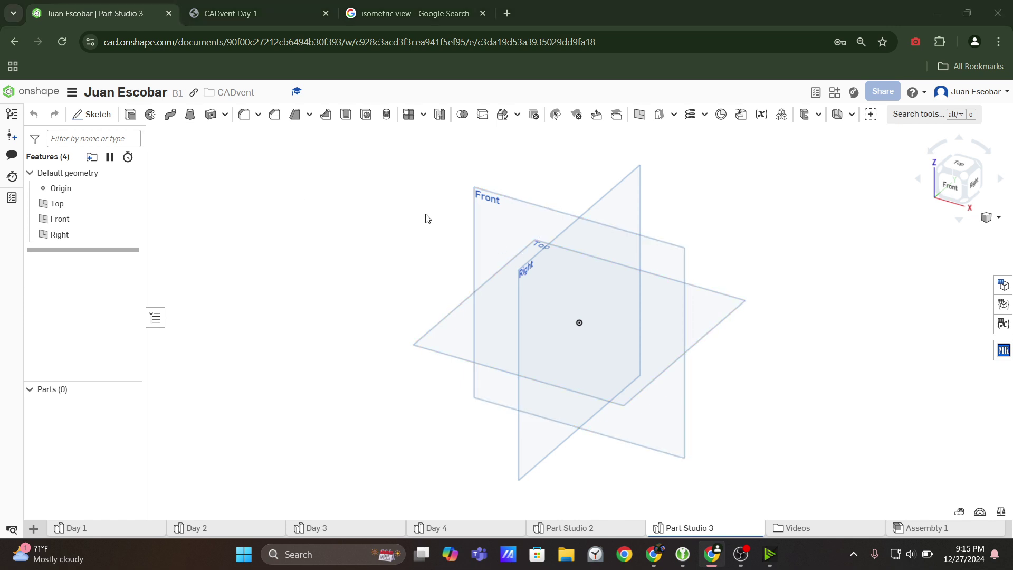
text(snip)
key(Return)
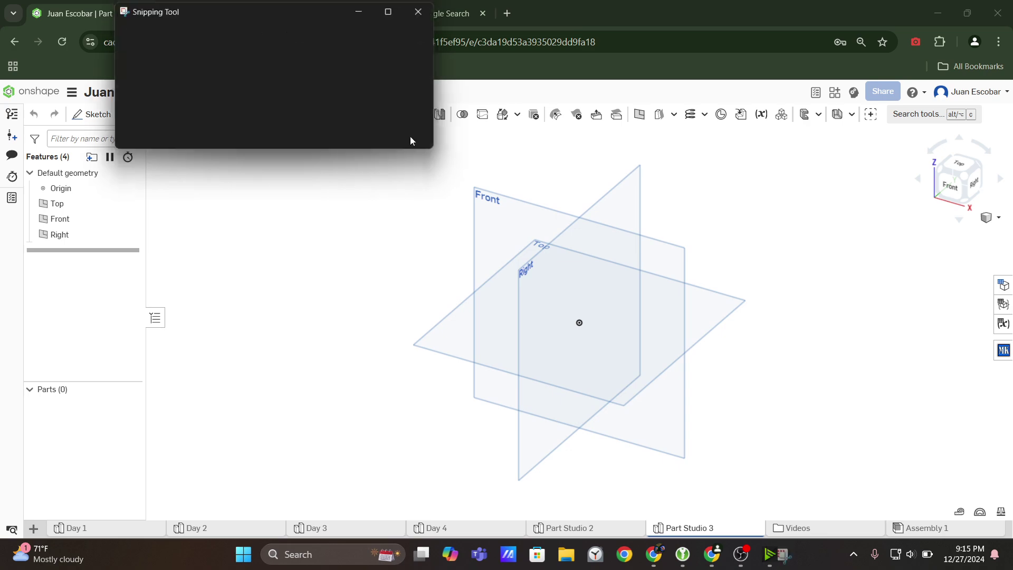
click(158, 35)
drag(309, 104, 811, 510)
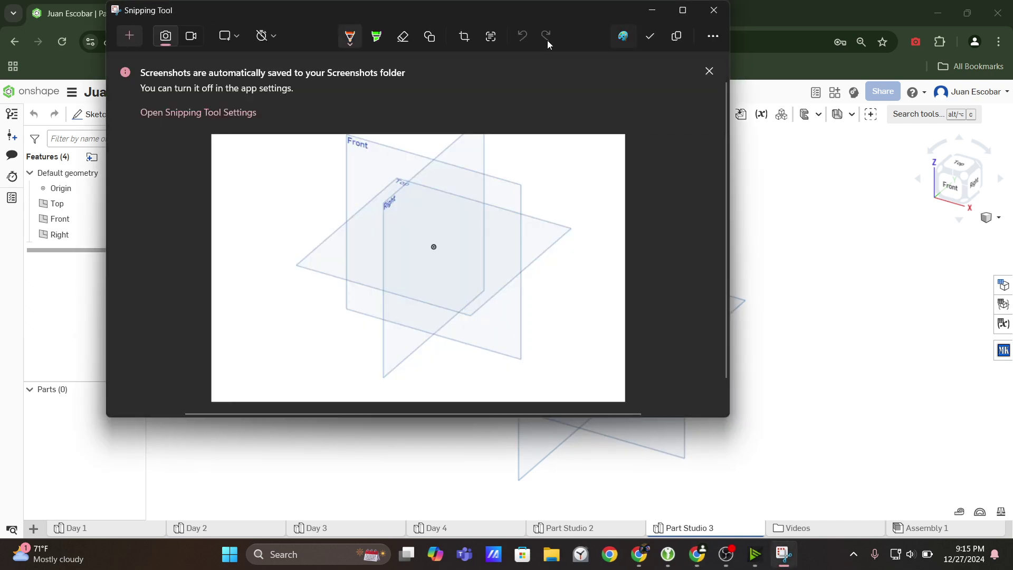
Draw a freehand orange cube around the origin on the captured screenshot with the pen
mouse_move(395, 186)
mouse_down()
mouse_move(386, 255)
mouse_move(451, 264)
mouse_move(452, 192)
mouse_move(400, 189)
mouse_up()
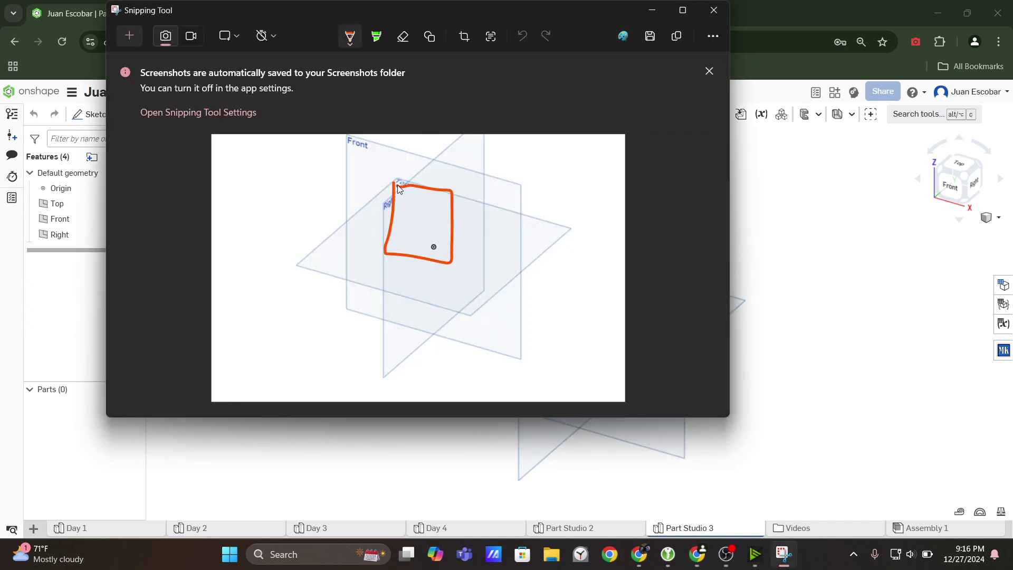
drag(476, 175, 431, 197)
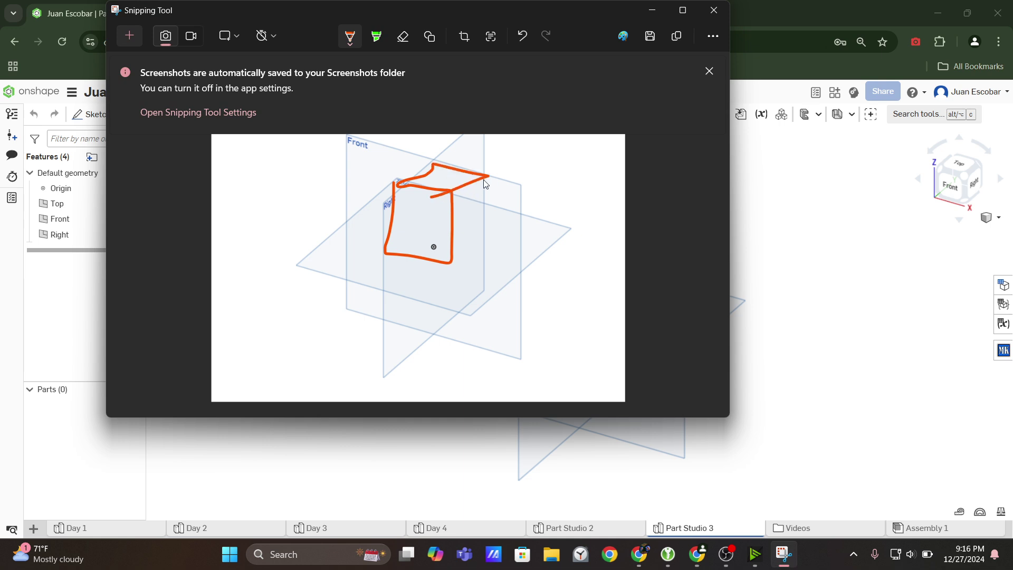
mouse_move(484, 181)
mouse_down()
mouse_move(491, 241)
mouse_move(445, 254)
mouse_up()
drag(436, 7, 436, 159)
Compare the hand-drawn cube with the dice in the CADvent Day 1 drawing and return to the Part Studio
click(295, 13)
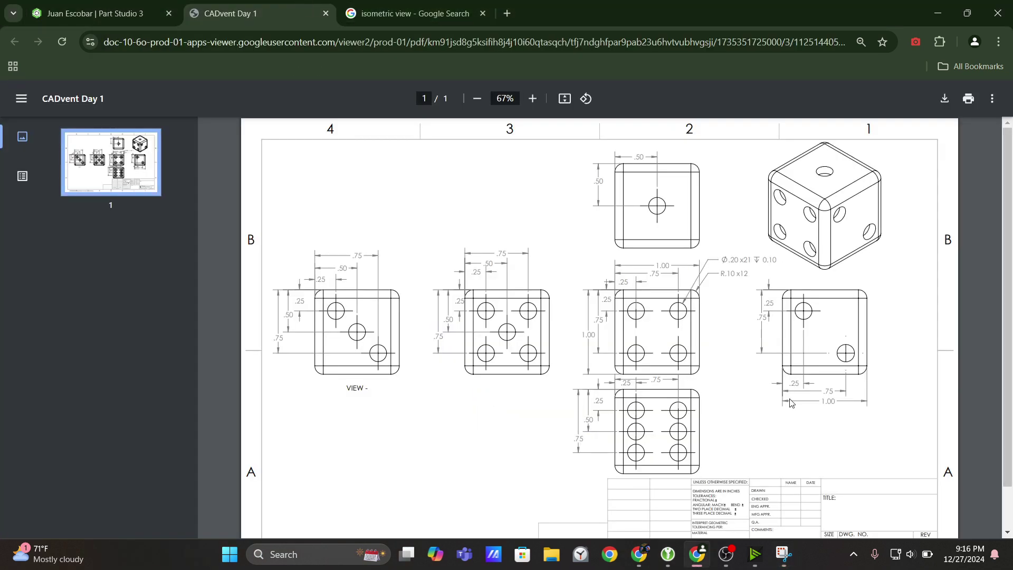
click(783, 554)
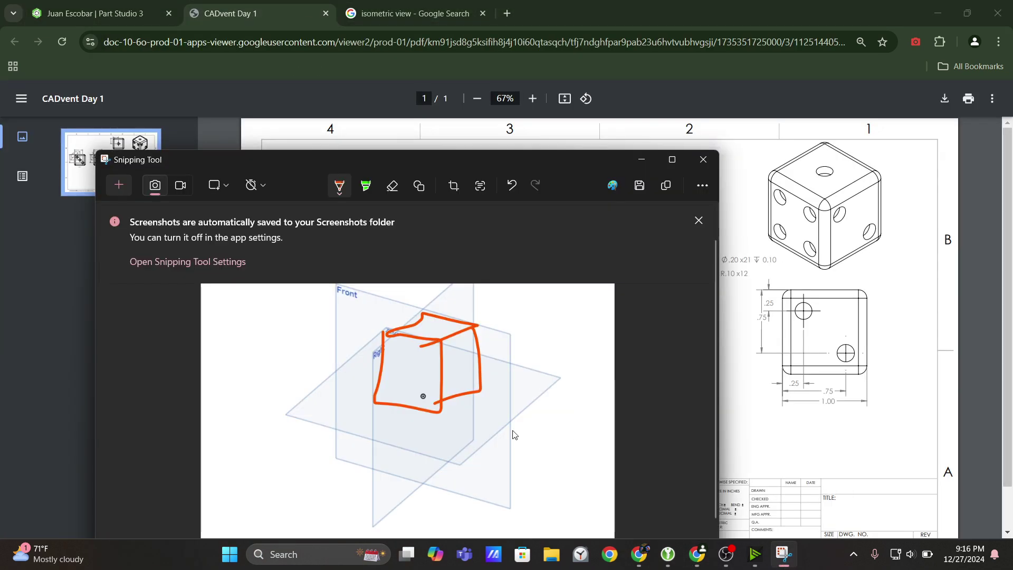
click(644, 163)
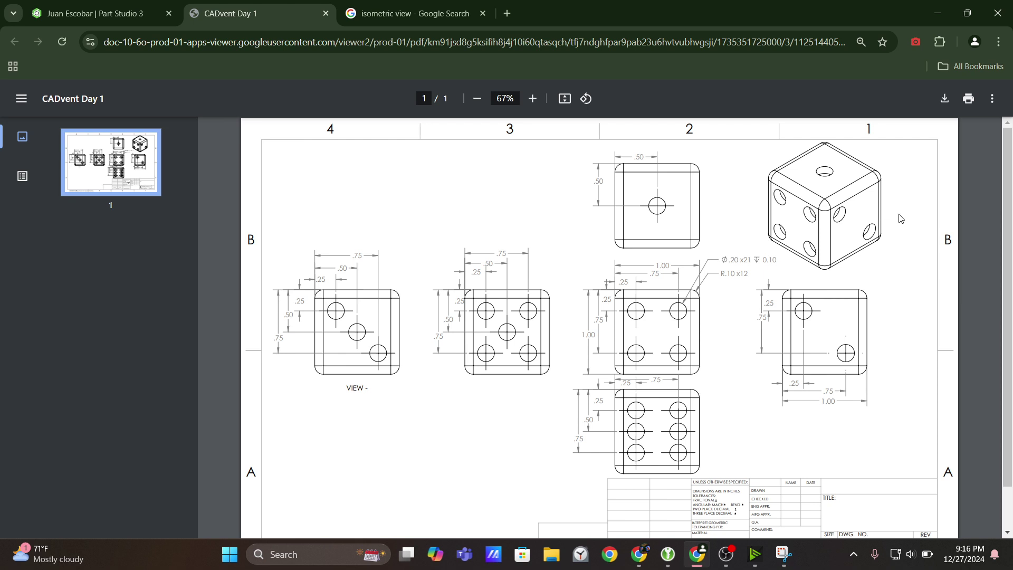
key(ctrl+shift+Tab)
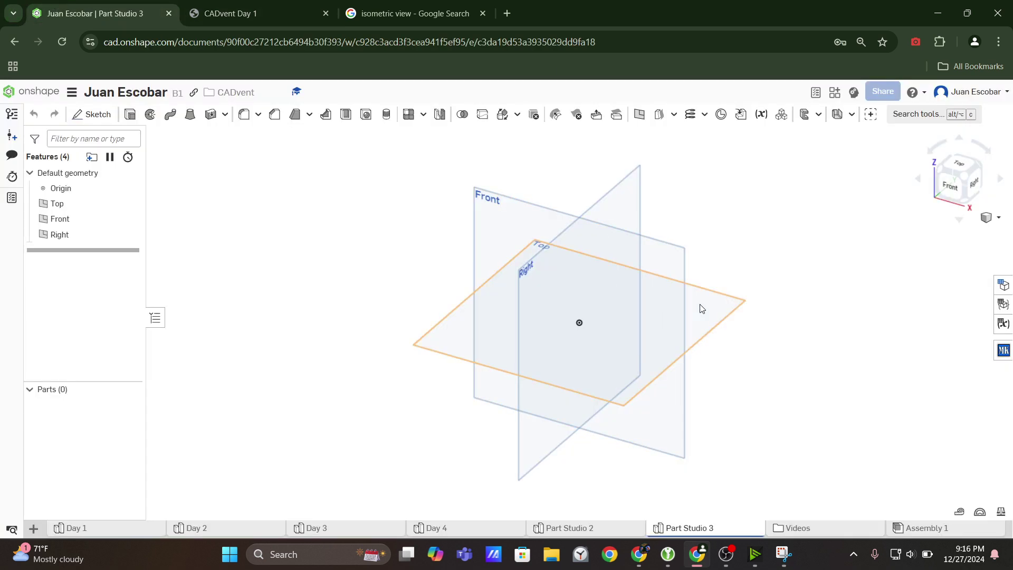
Start a sketch on the Top plane viewed straight on, and consult the CADvent Day 1 drawing for dimensions
click(701, 308)
key(n)
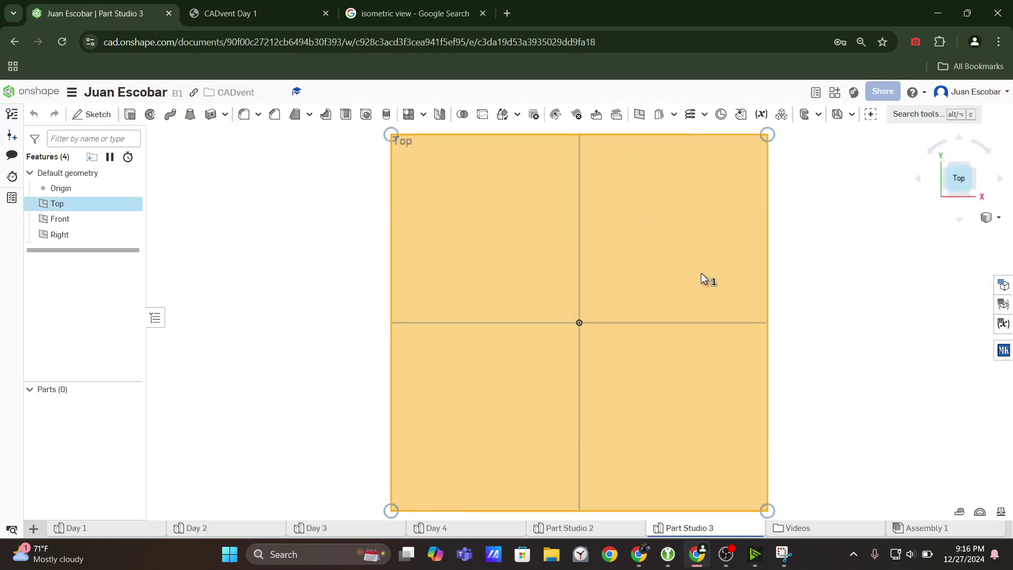
click(92, 115)
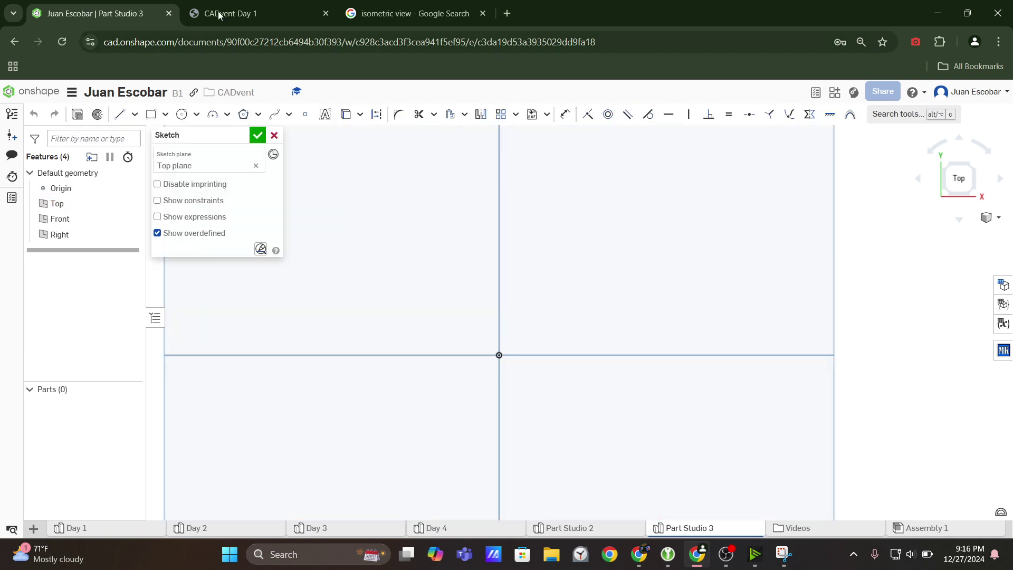
click(261, 4)
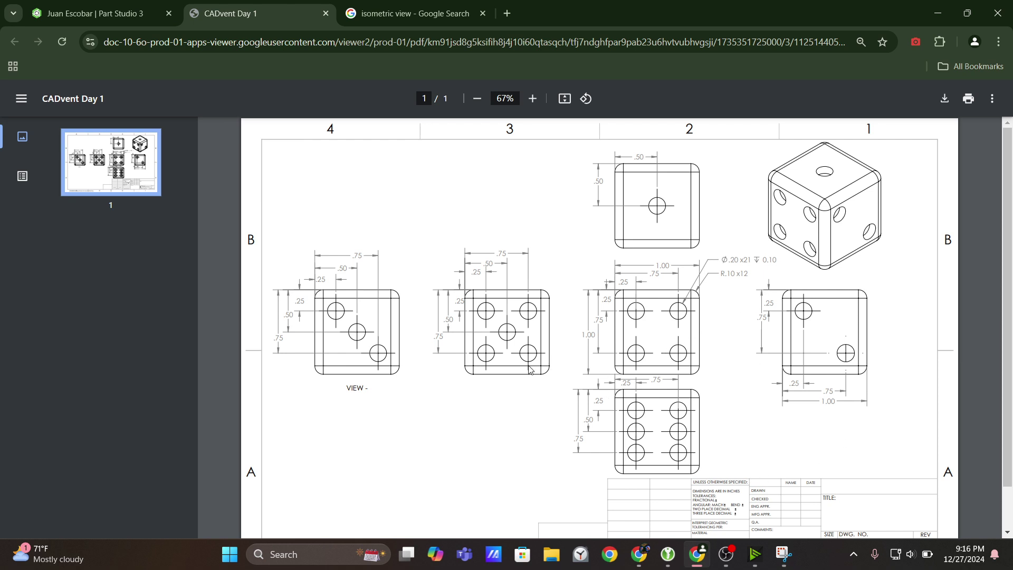
Examine the dice views in the CADvent Day 1 drawing for the overall size, hole positions, hole callout and edge radius
click(530, 98)
click(529, 99)
click(528, 99)
click(530, 99)
click(529, 99)
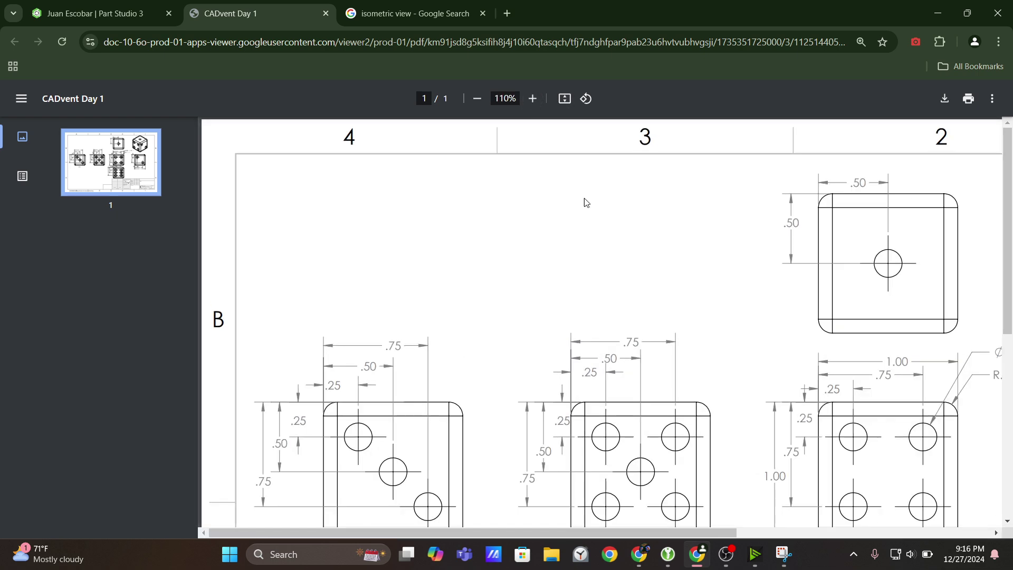
scroll(622, 225, down, 1)
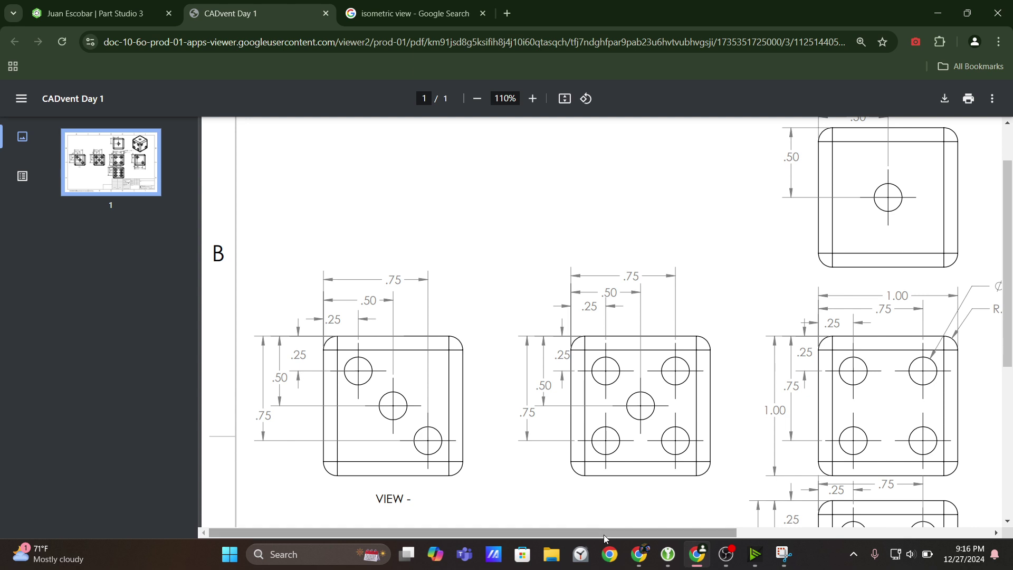
drag(586, 532, 724, 544)
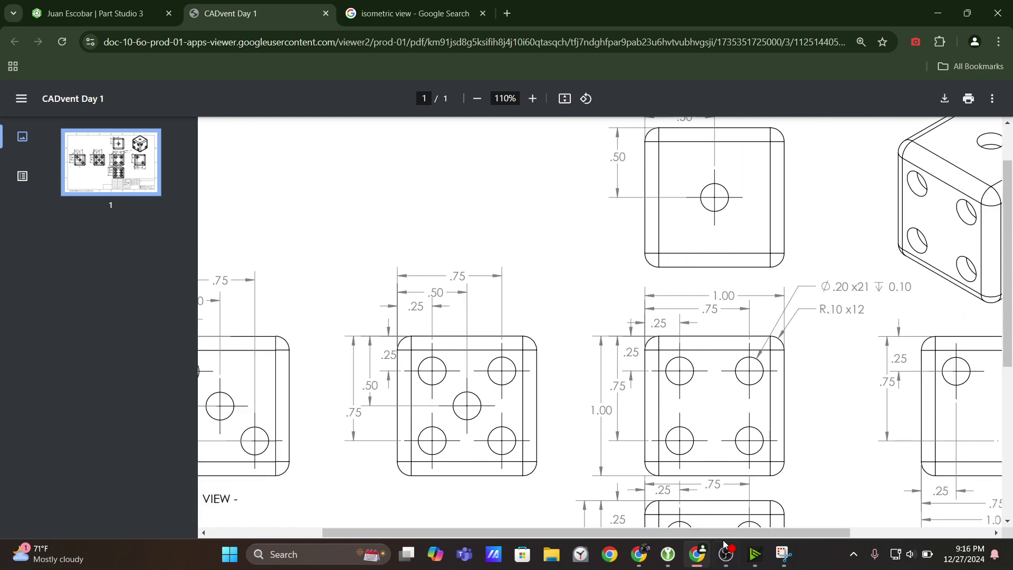
click(534, 99)
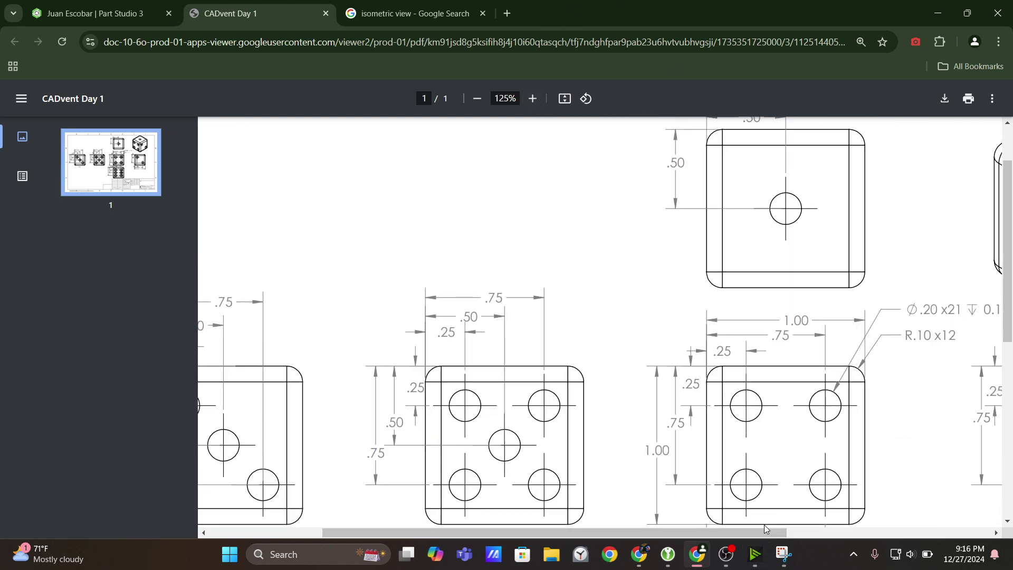
click(813, 533)
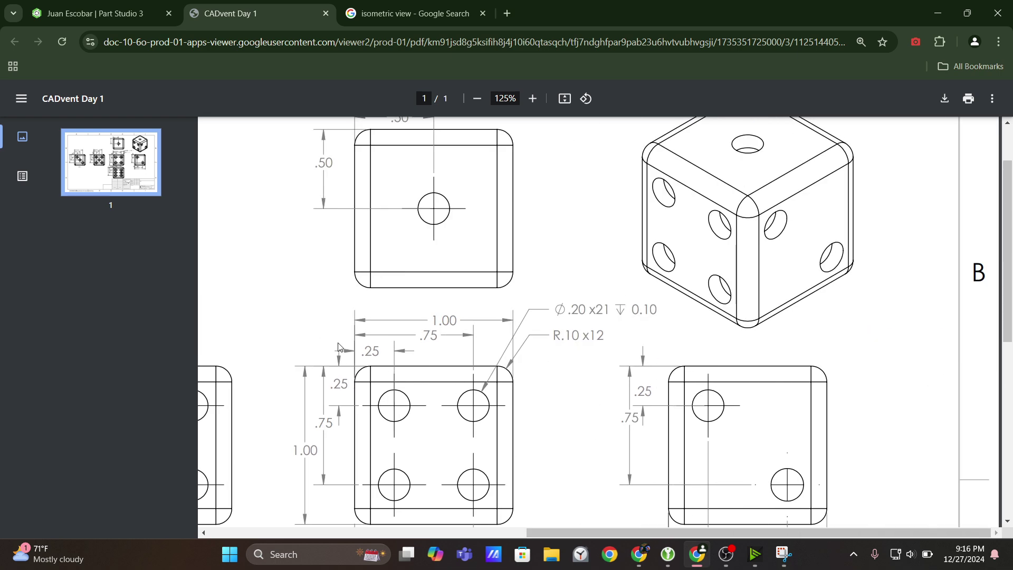
scroll(338, 347, down, 3)
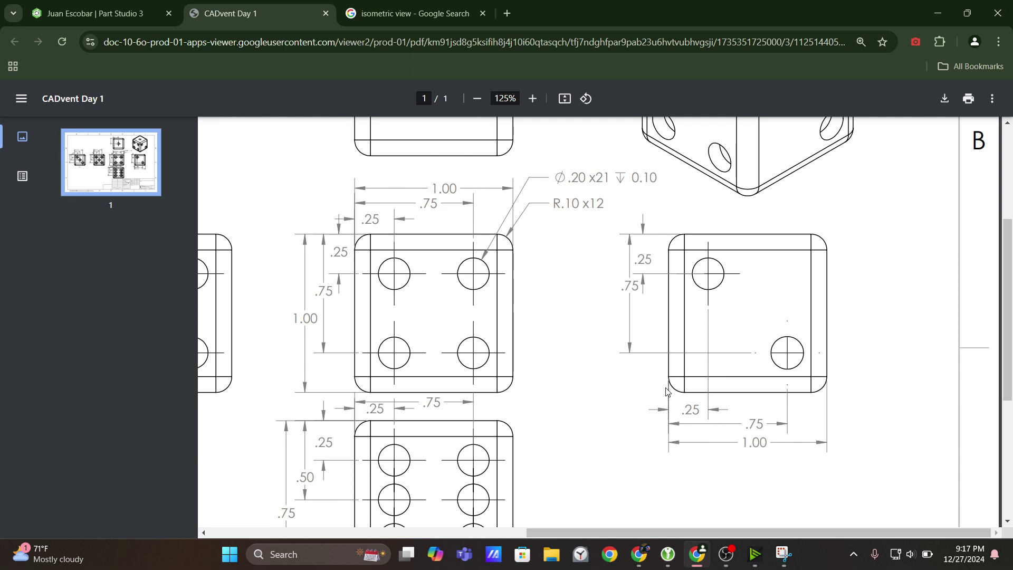
click(477, 98)
click(477, 98)
scroll(575, 238, up, 2)
scroll(575, 238, down, 3)
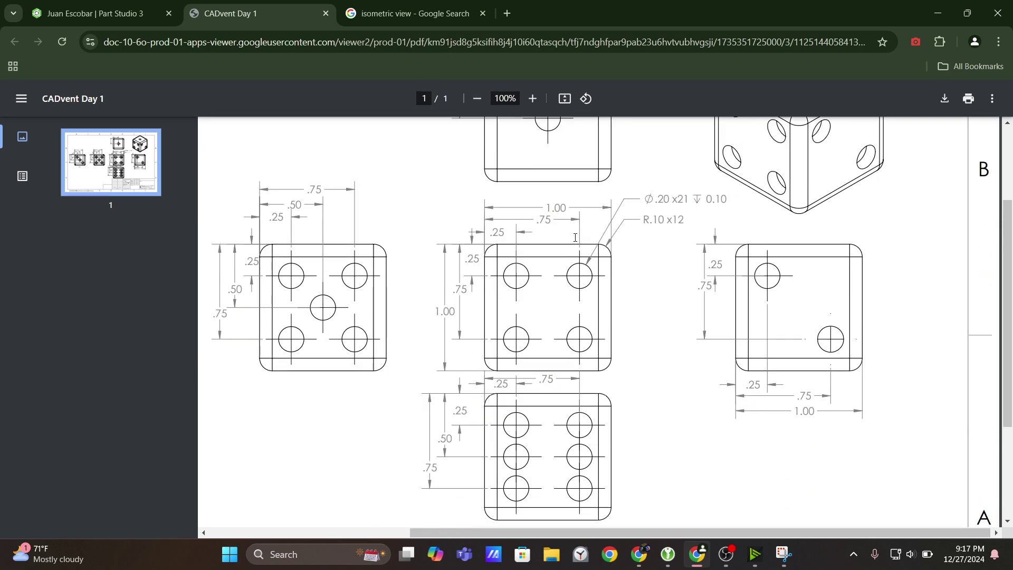
scroll(575, 238, up, 1)
Return to the Top plane sketch, view it straight on, and draw a center point rectangle about 3.09 by 3.49 in from the origin
click(65, 5)
key(p)
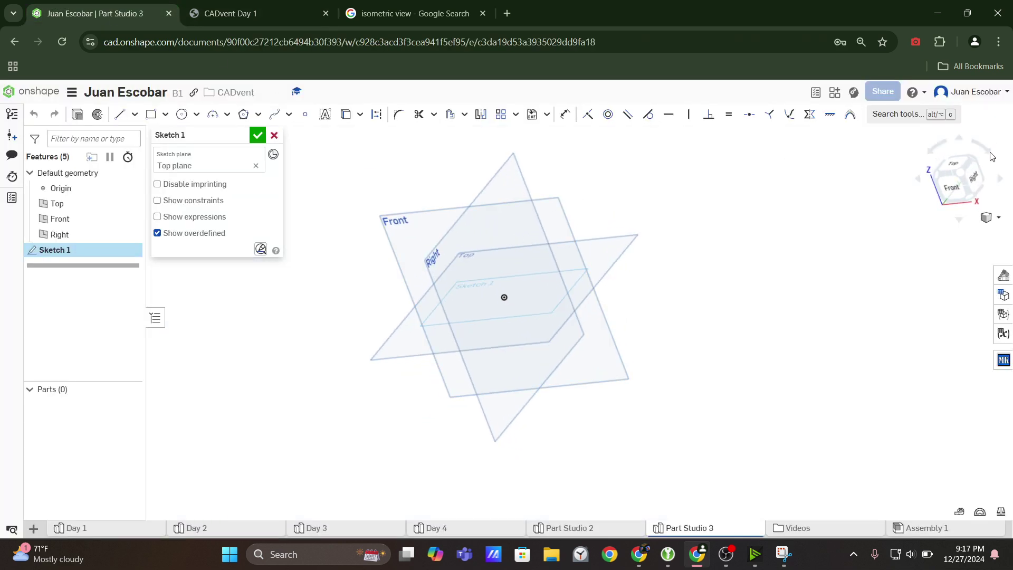
click(962, 178)
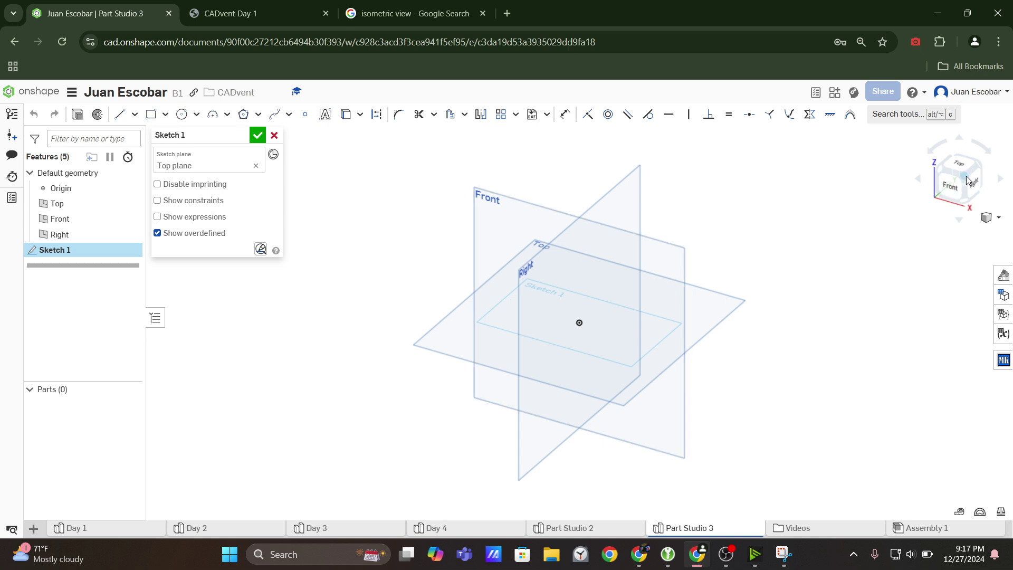
right_drag(713, 240, 723, 257)
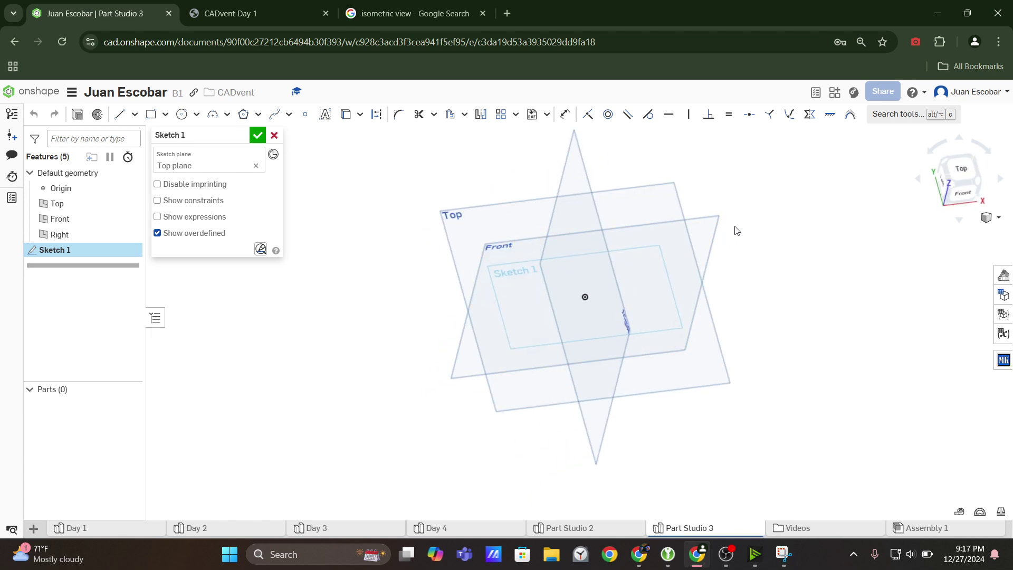
click(964, 170)
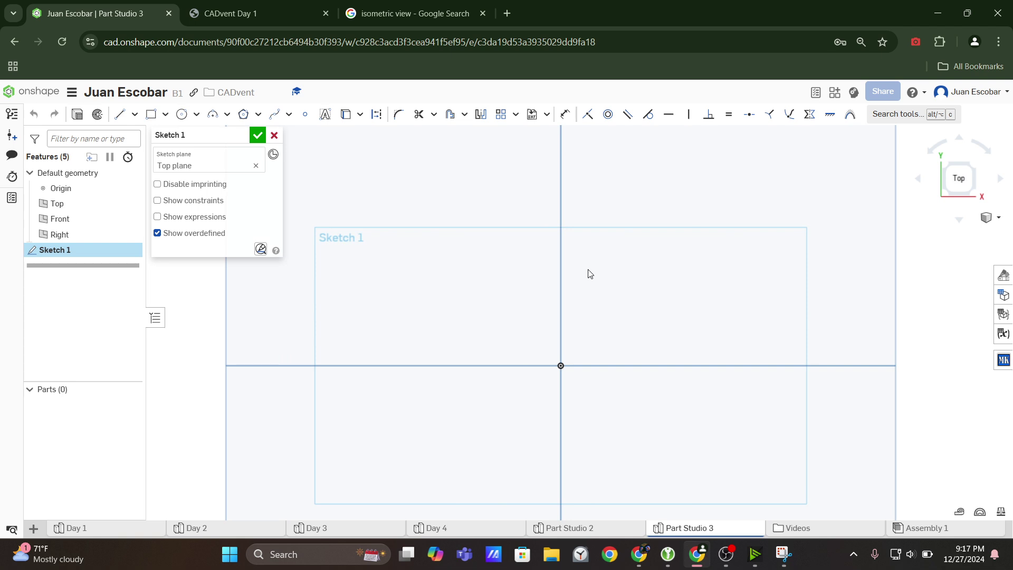
scroll(583, 271, down, 5)
scroll(416, 258, up, 1)
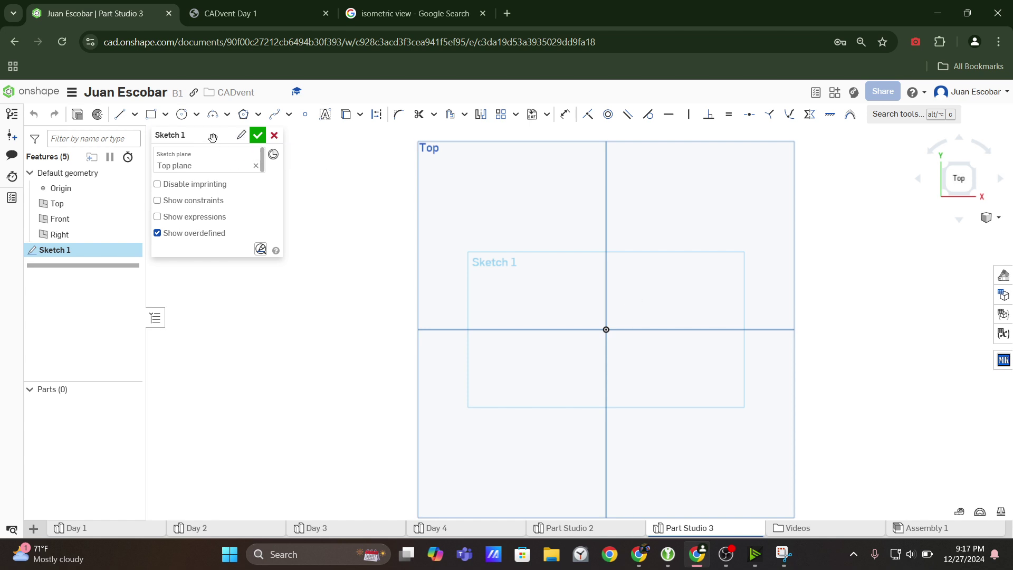
click(165, 115)
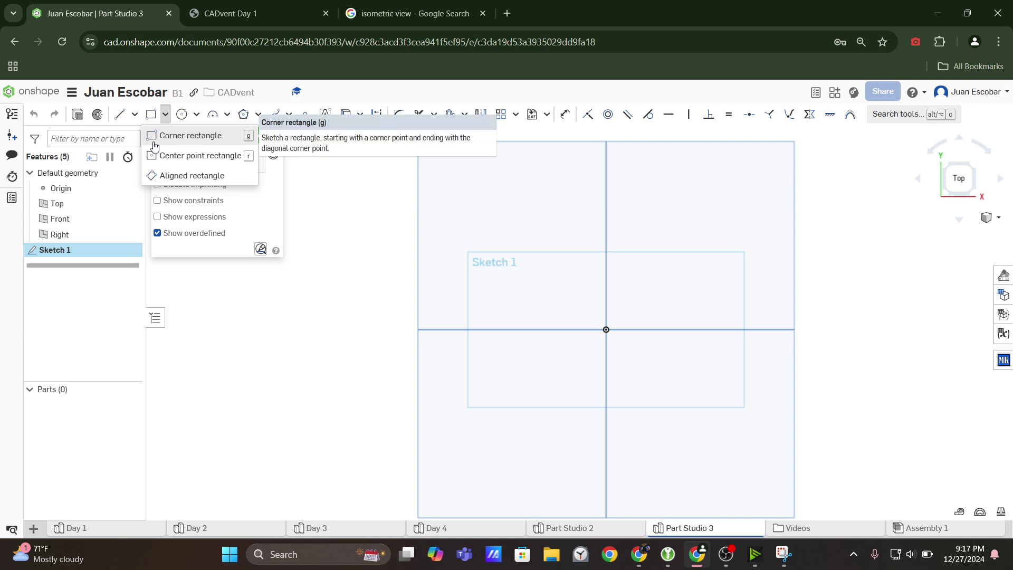
click(199, 156)
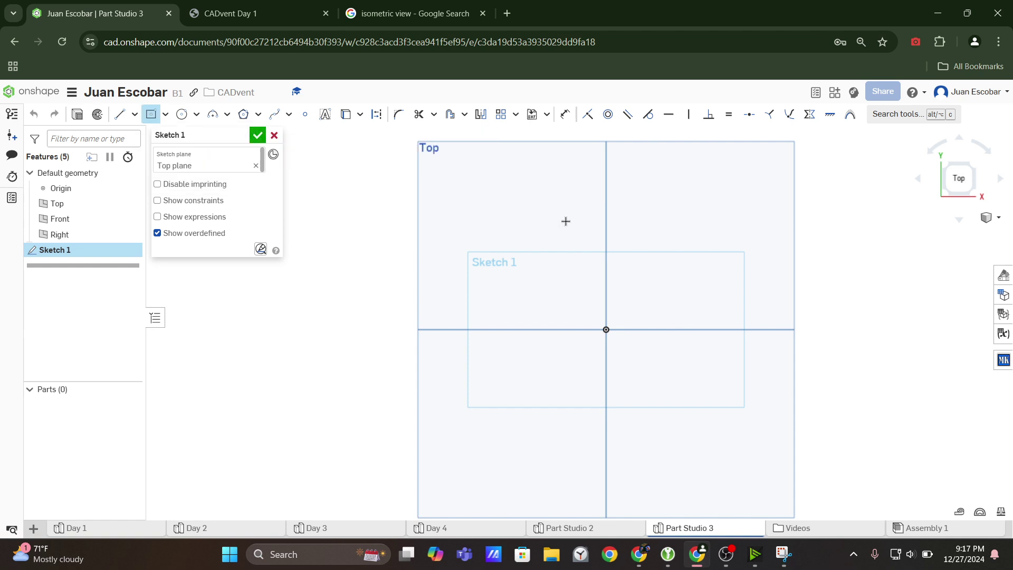
click(607, 330)
click(703, 220)
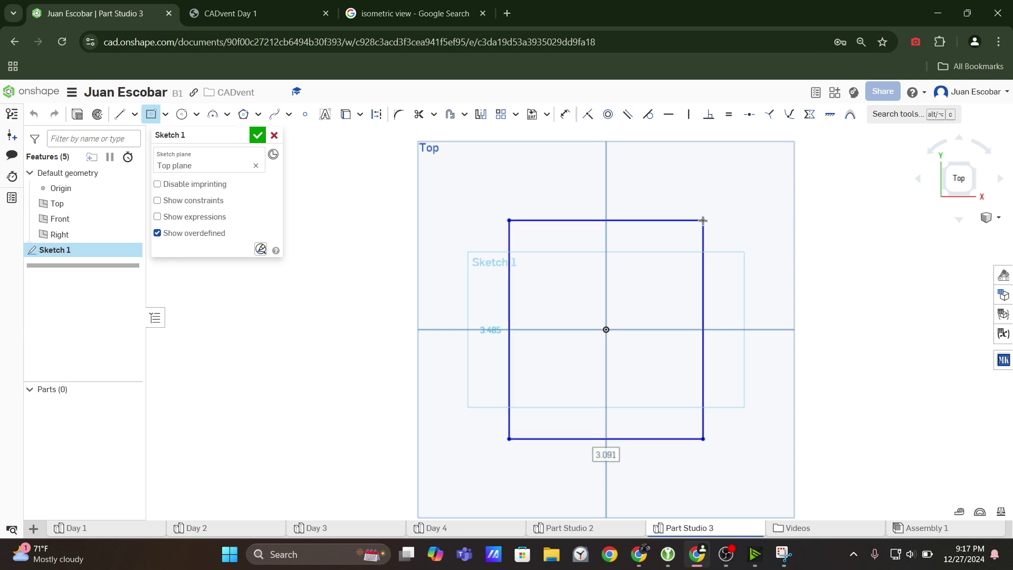
key(Escape)
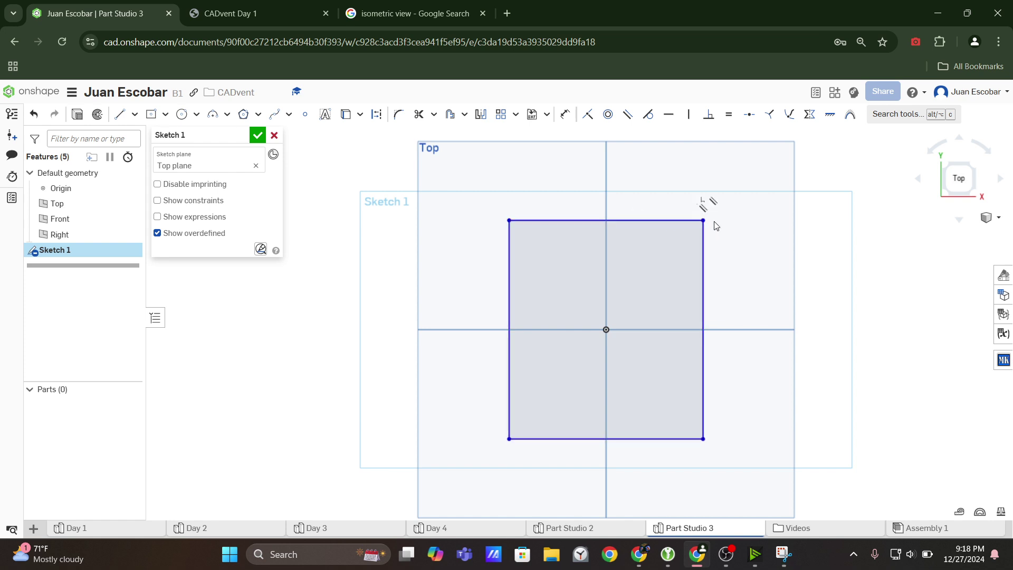
Stretch the rectangle outward by its upper right corner and make its top and right sides equal
drag(707, 224, 741, 202)
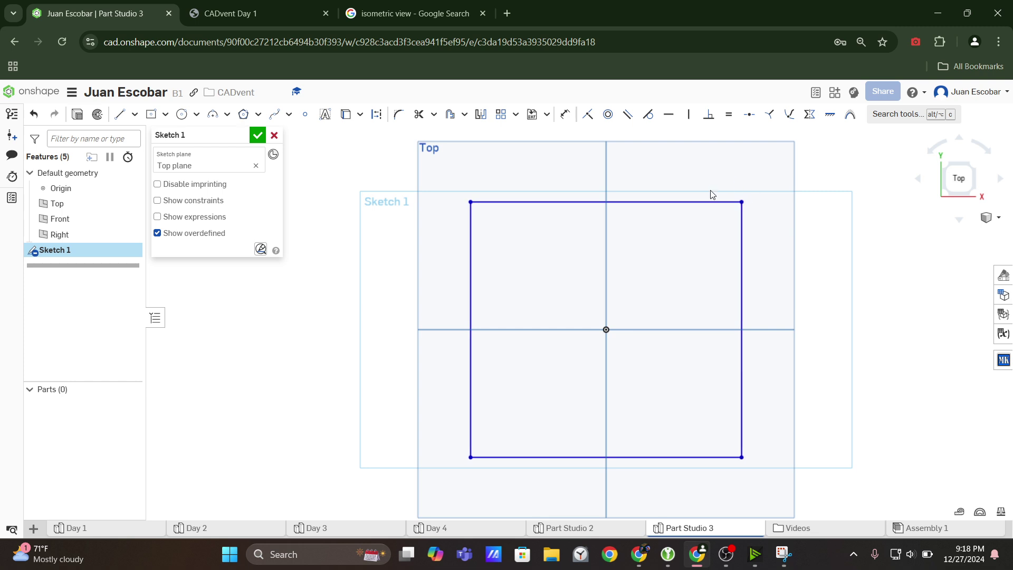
click(710, 202)
click(742, 247)
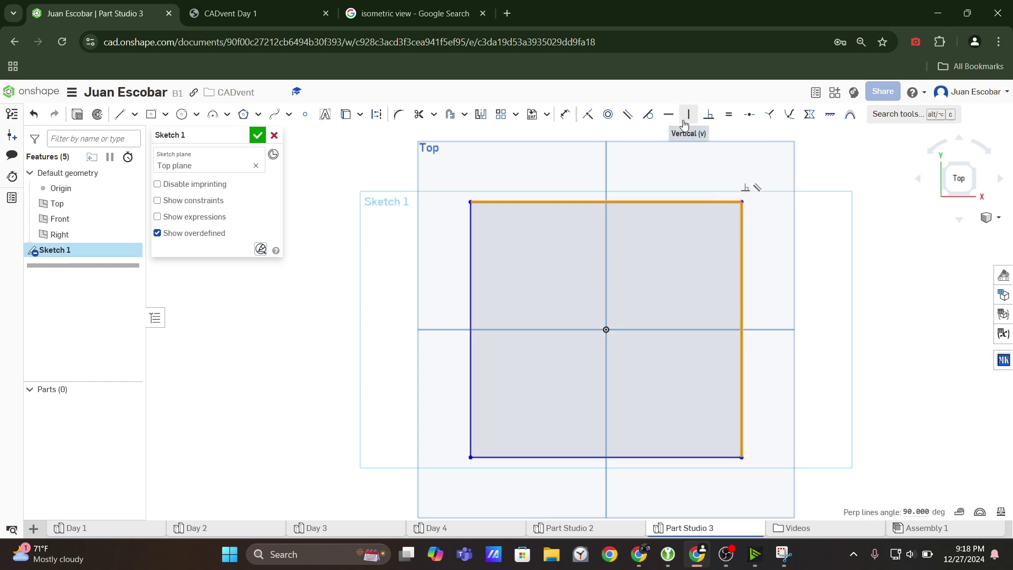
click(731, 125)
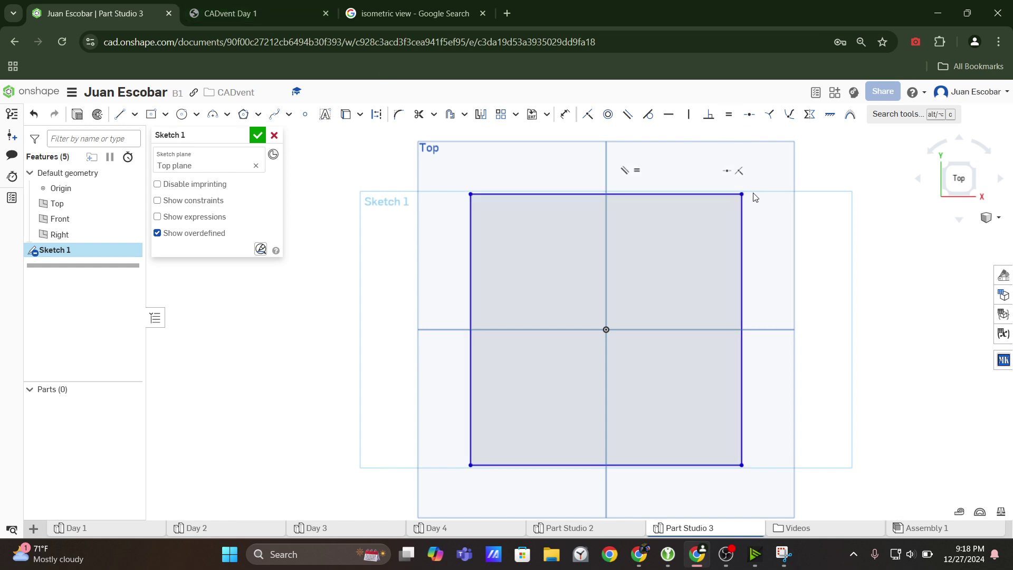
Check the drawing for the cube's size and dimension the square's top side to 1 in
click(232, 13)
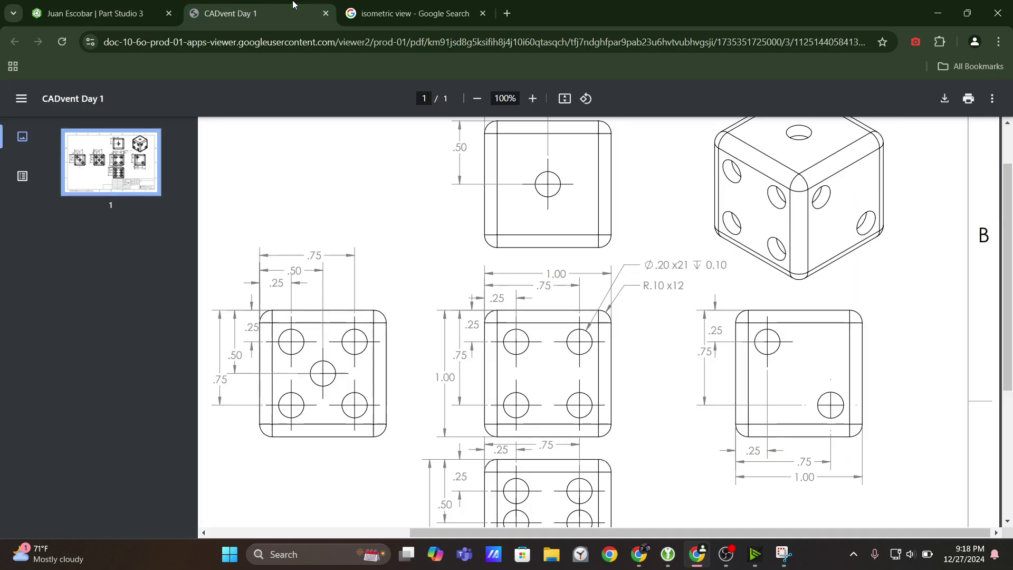
click(95, 14)
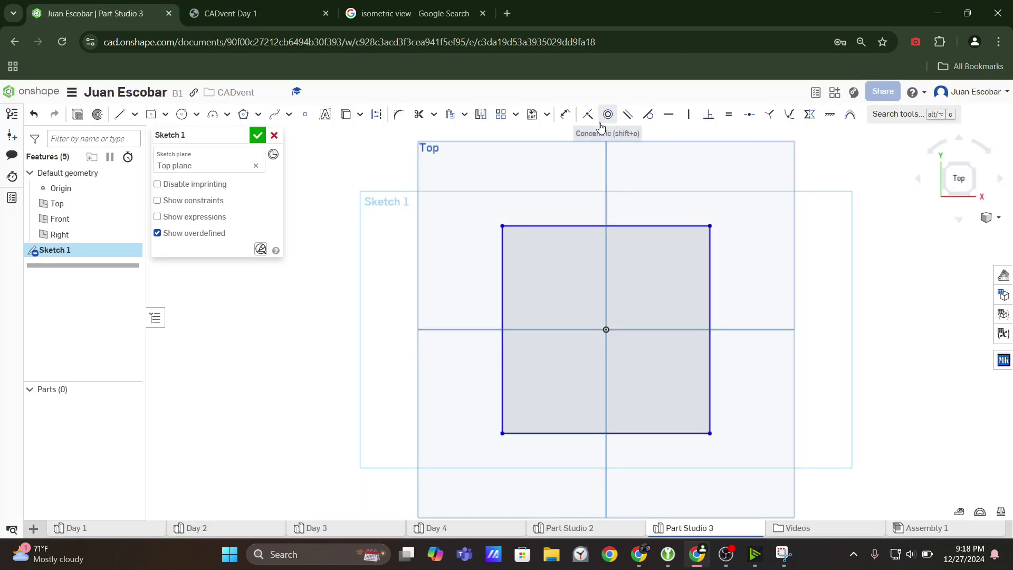
click(569, 121)
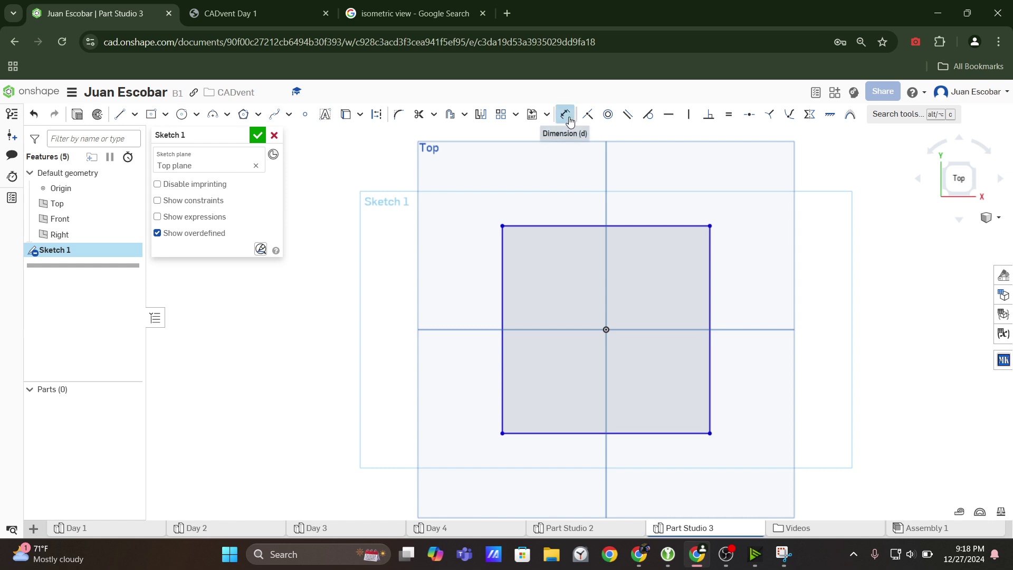
click(684, 226)
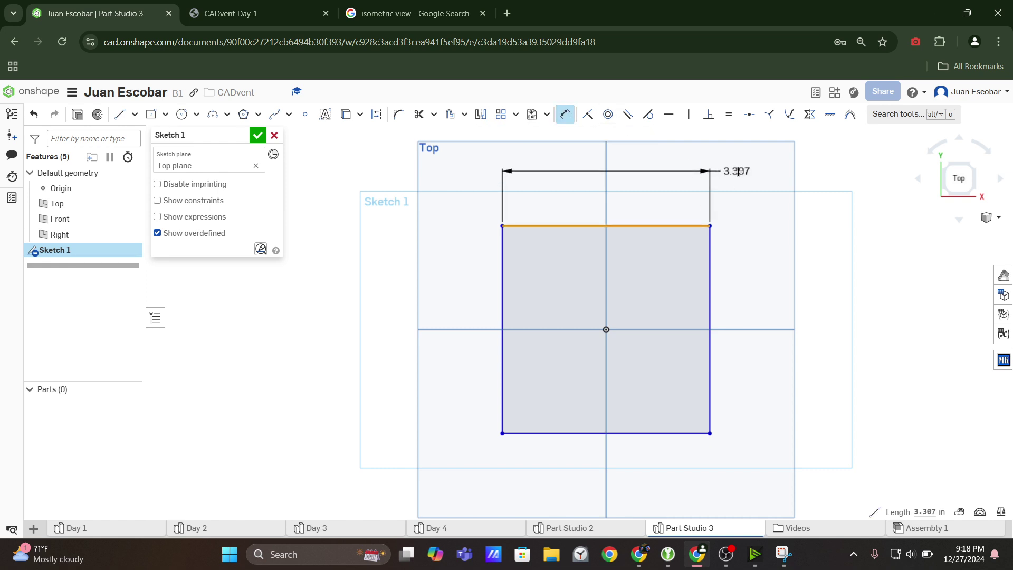
click(755, 169)
text(1)
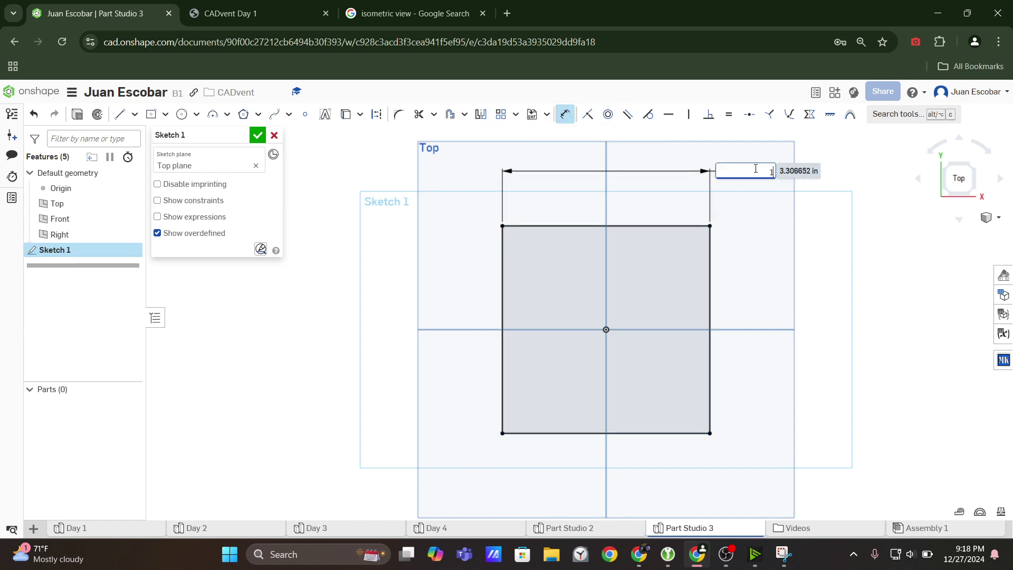
key(Return)
scroll(614, 316, up, 5)
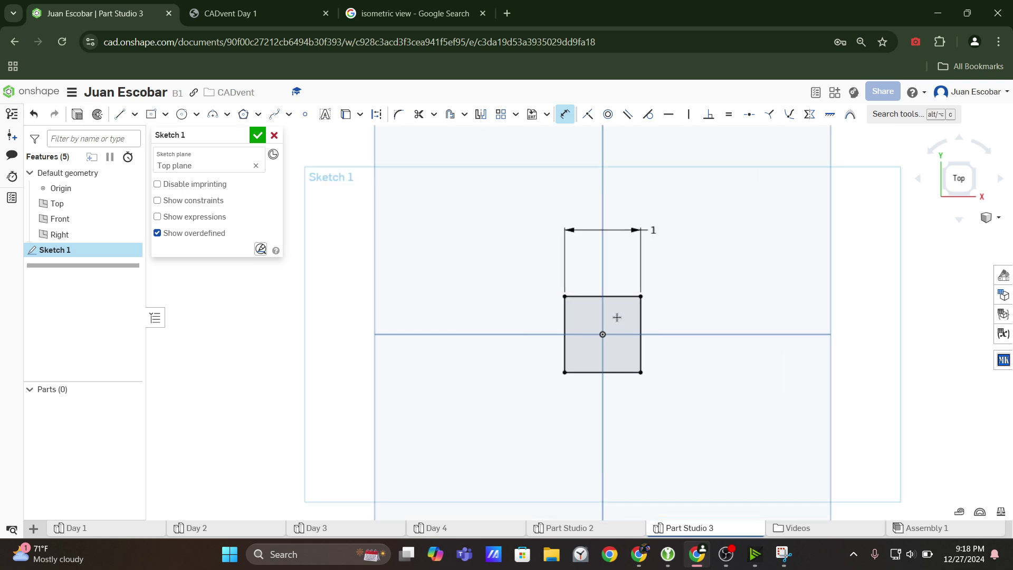
key(Escape)
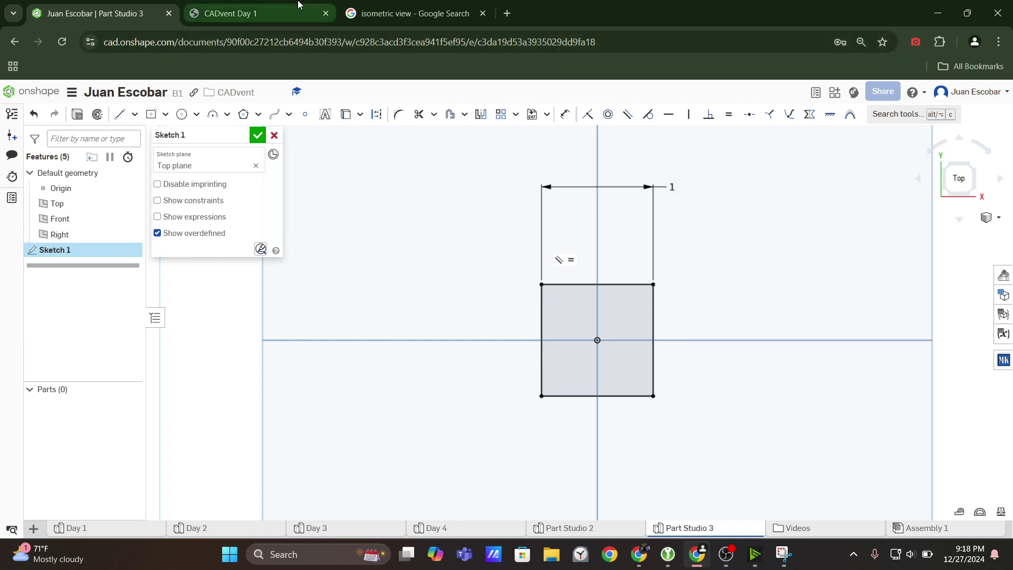
Compare the isometric and flat views in the drawing, and capture a screenshot of them with Snipping Tool
click(232, 13)
scroll(828, 233, down, 1)
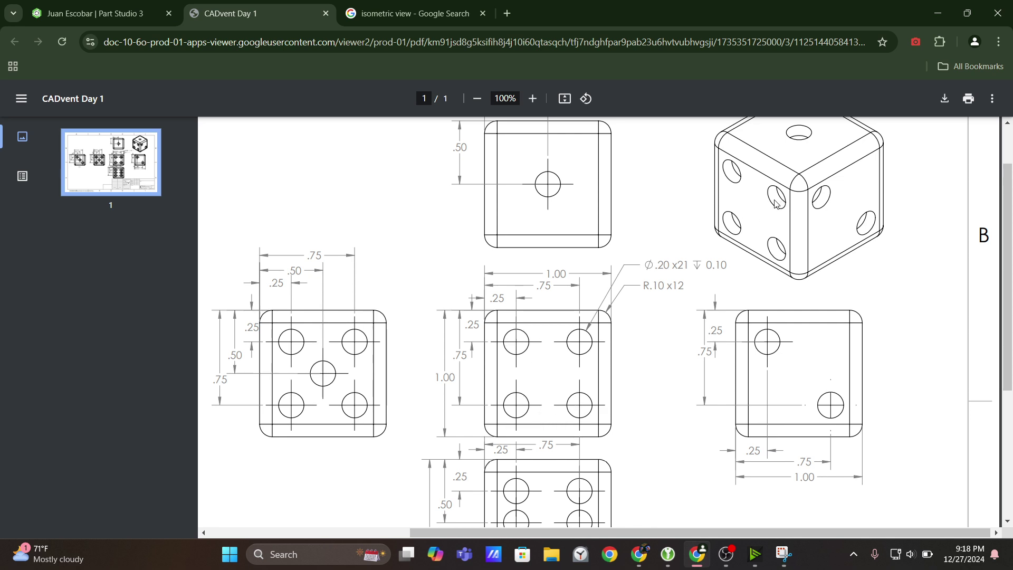
scroll(786, 235, up, 1)
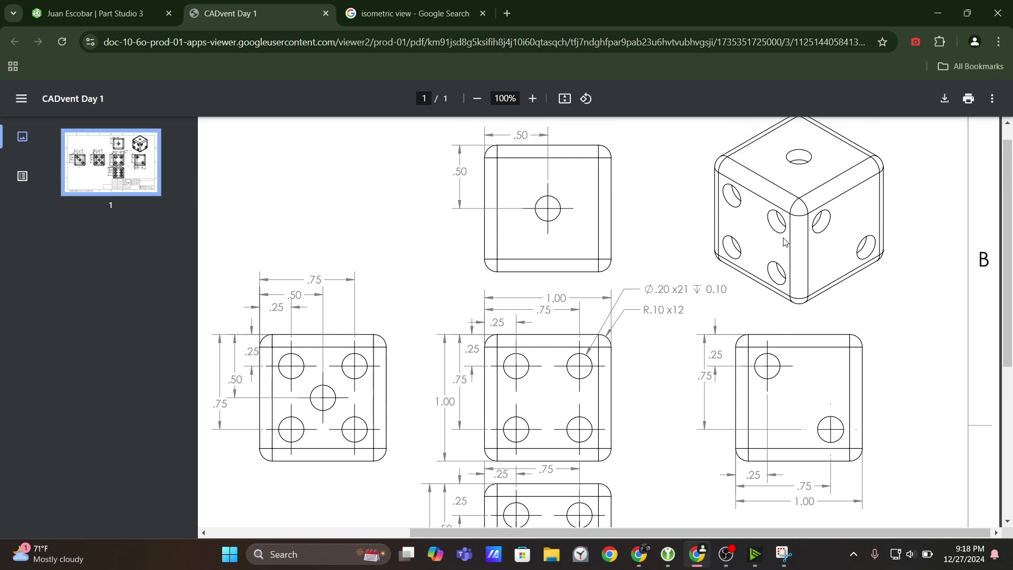
scroll(785, 238, down, 1)
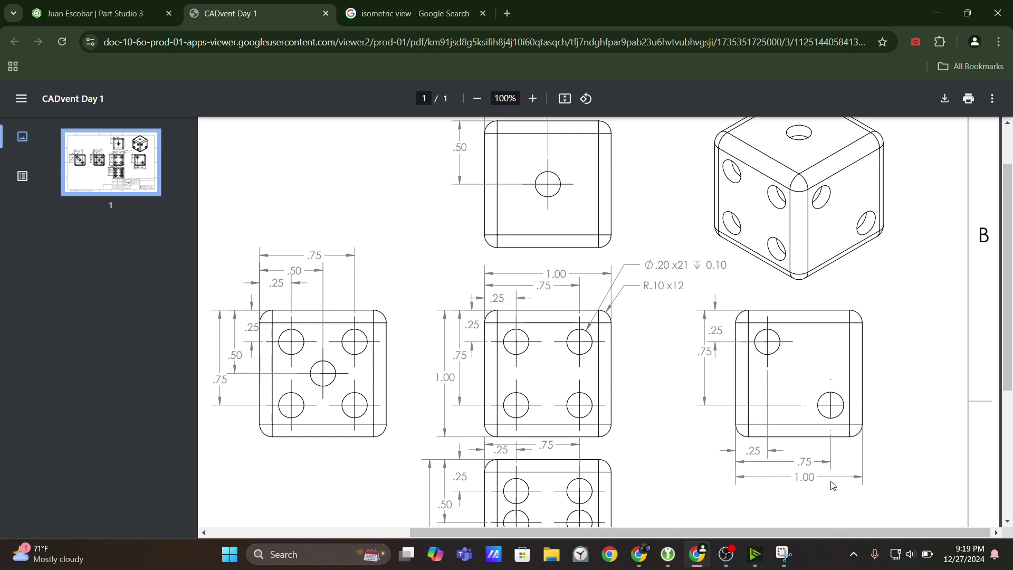
click(783, 556)
click(124, 185)
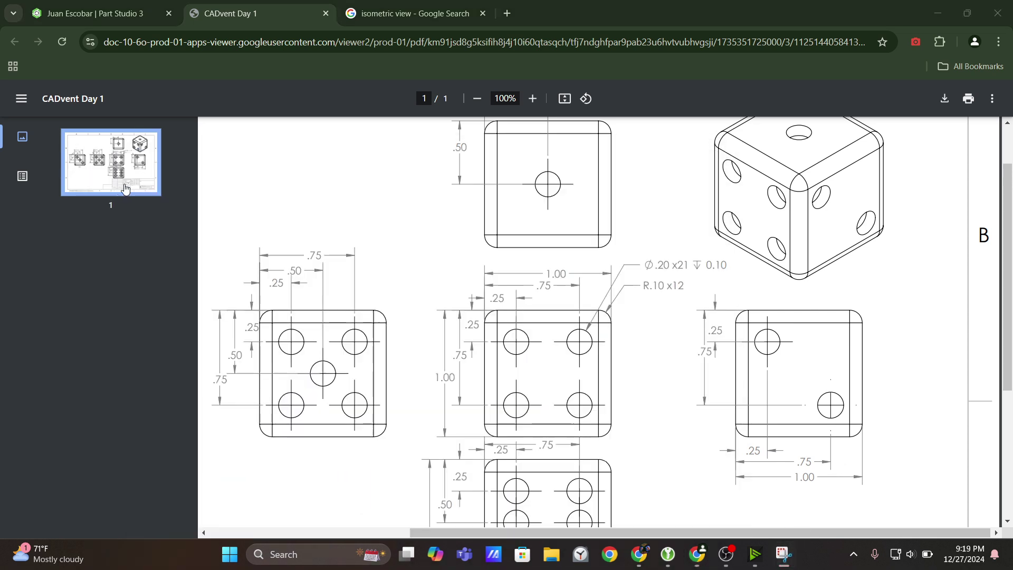
drag(312, 51, 969, 505)
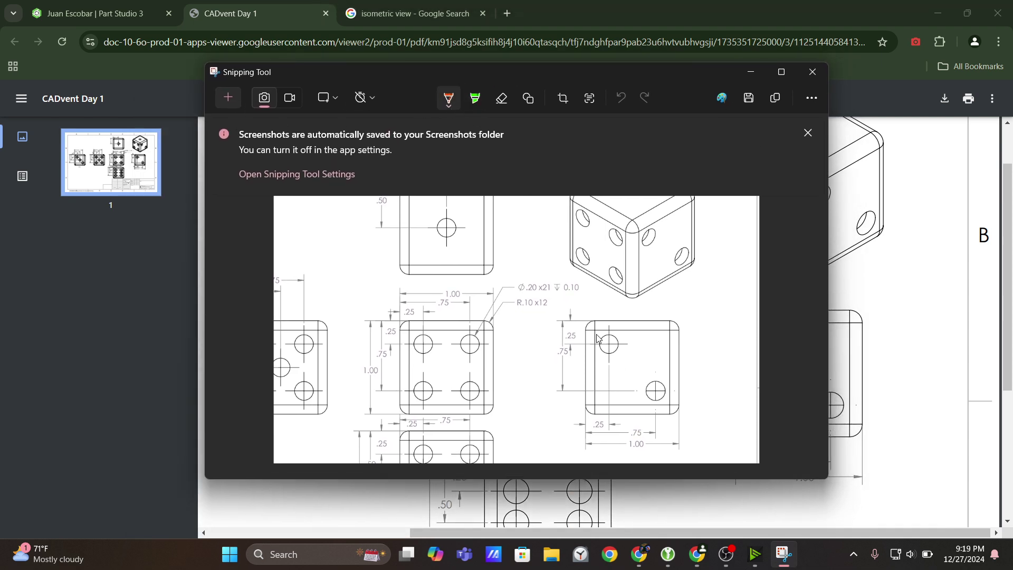
Mark the two-hole face's holes with the orange pen in both its flat view and the isometric view
mouse_move(614, 340)
mouse_down()
mouse_move(606, 343)
mouse_move(618, 344)
mouse_up()
drag(654, 393, 647, 400)
drag(651, 237, 682, 256)
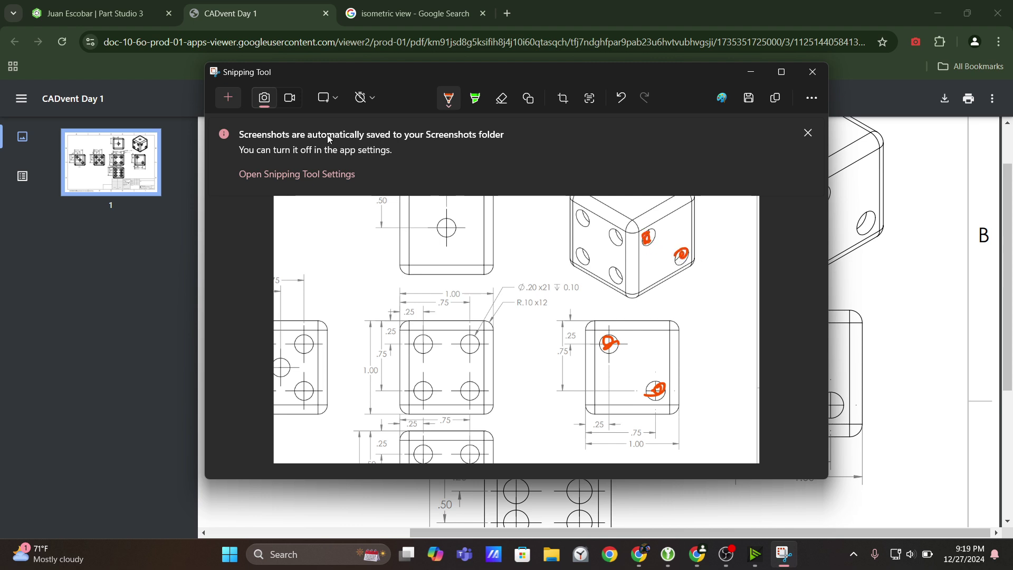
Mark the four-hole face's holes with a yellow-orange pen in both its flat view and the isometric view
click(449, 98)
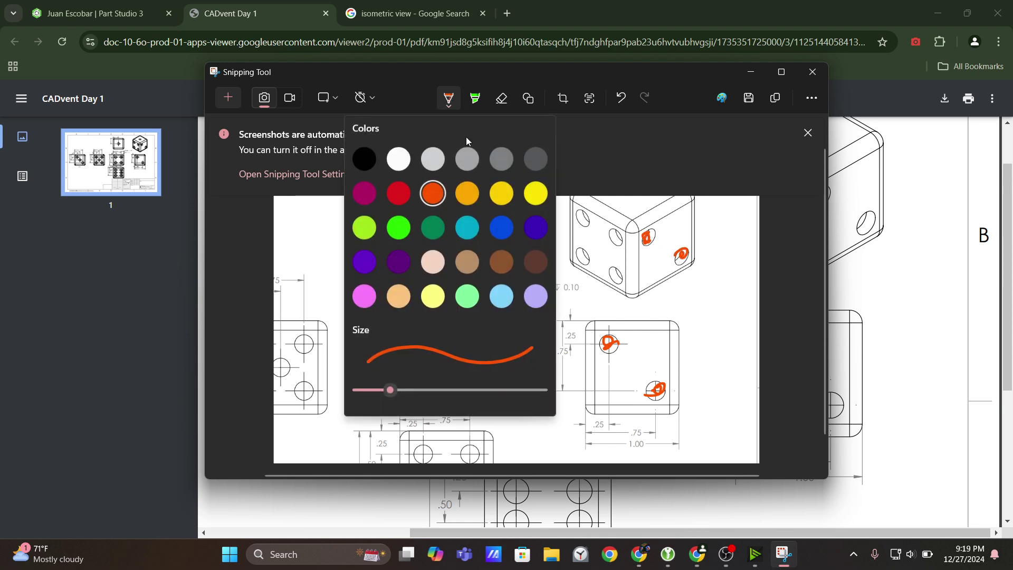
click(485, 201)
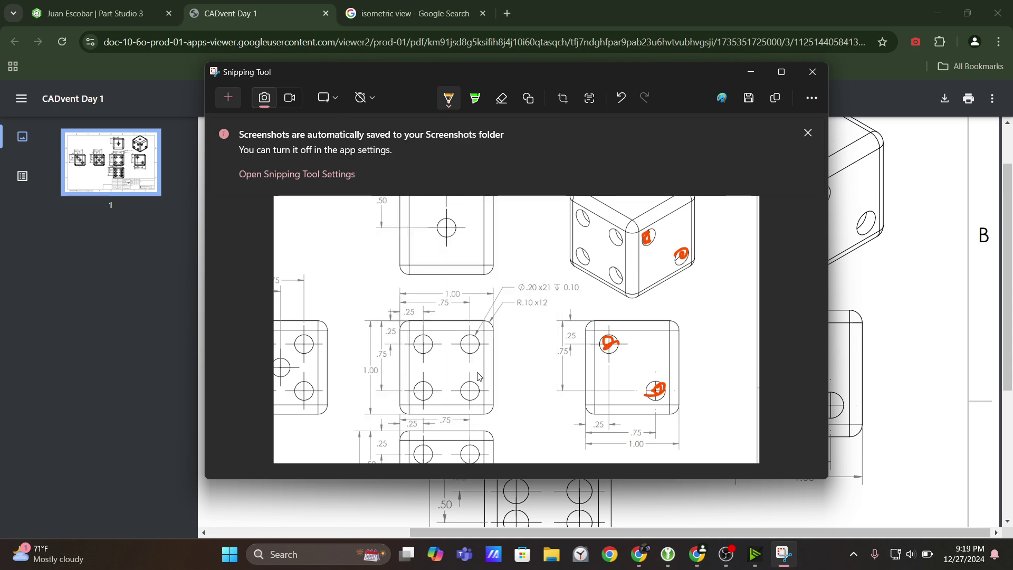
drag(420, 350, 474, 347)
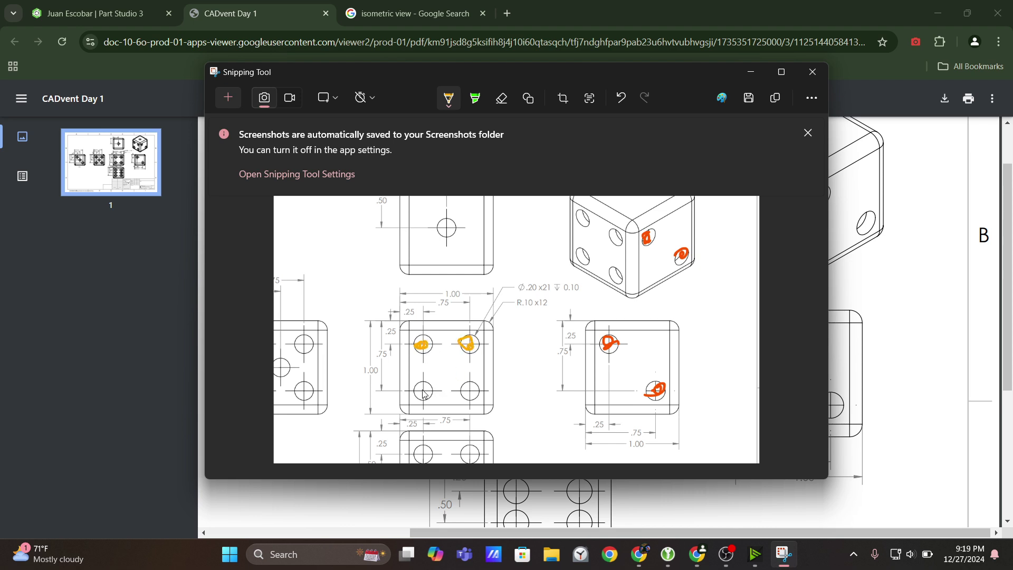
mouse_move(425, 393)
mouse_down()
mouse_move(414, 396)
mouse_move(477, 386)
mouse_move(465, 393)
mouse_up()
drag(580, 263, 583, 262)
mouse_move(582, 221)
mouse_down()
mouse_move(623, 232)
mouse_move(617, 279)
mouse_up()
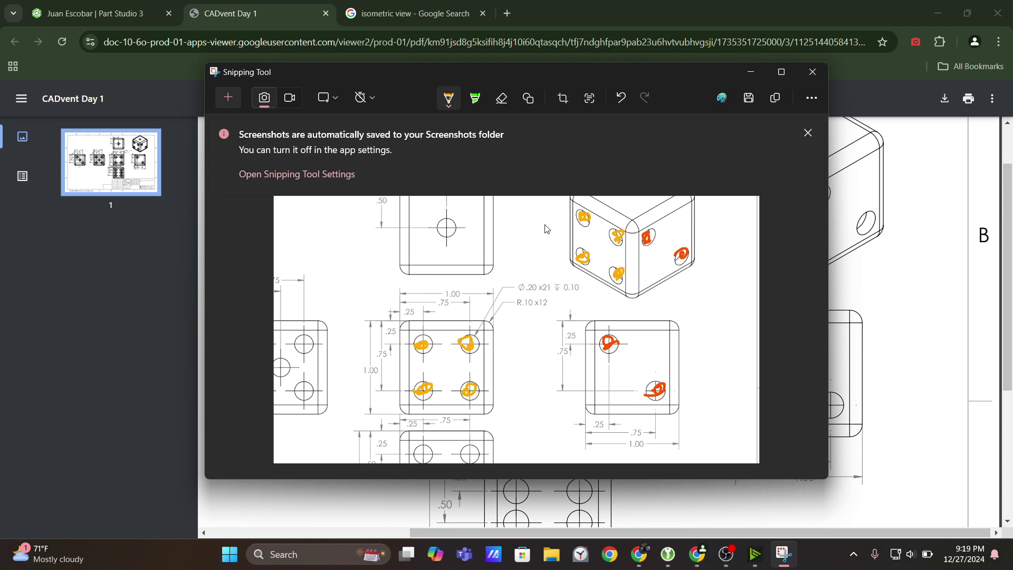
Highlight the two-hole face's bottom edge in green in both its flat view and the isometric view
click(480, 99)
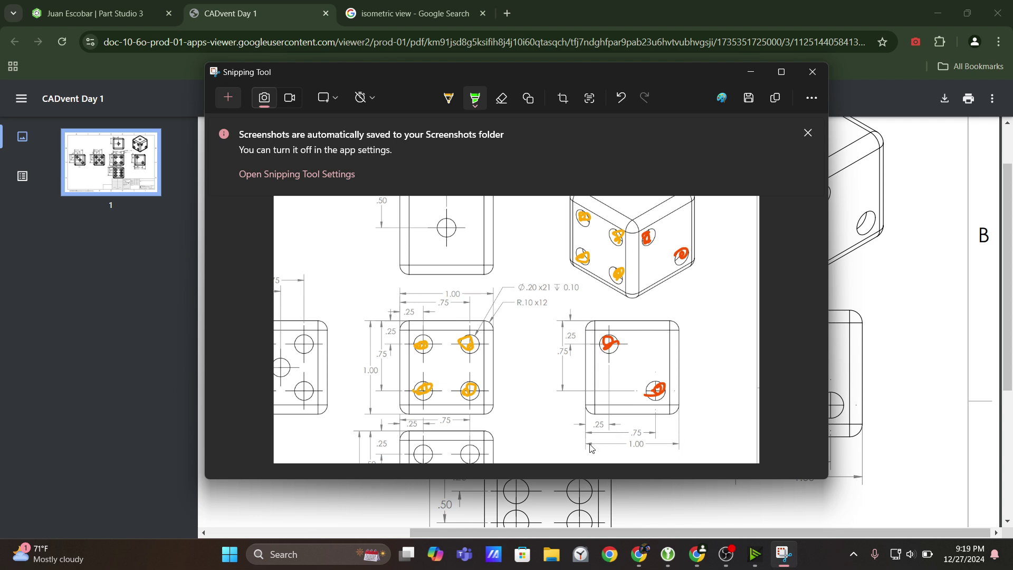
drag(586, 411, 672, 414)
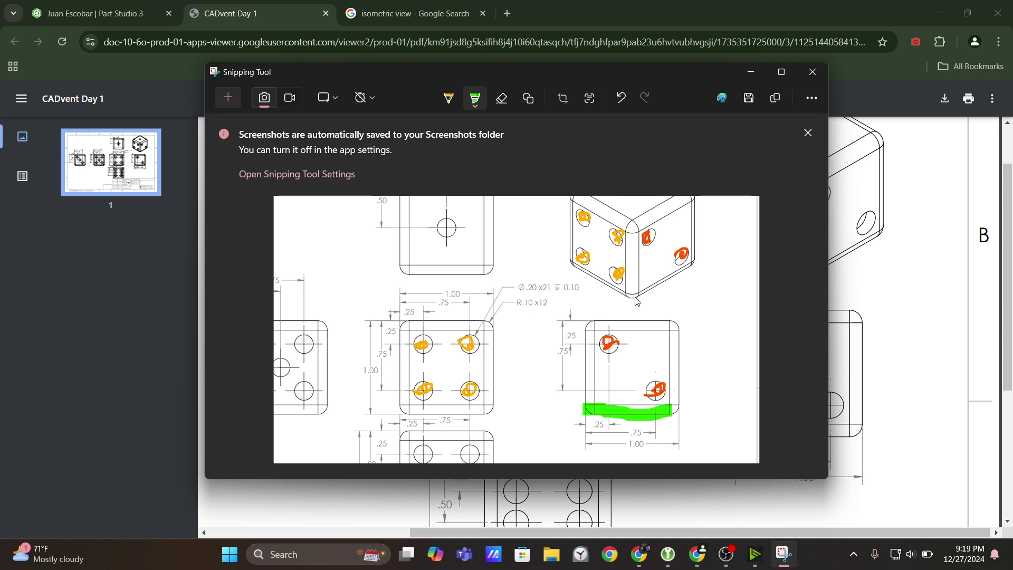
drag(636, 299, 696, 271)
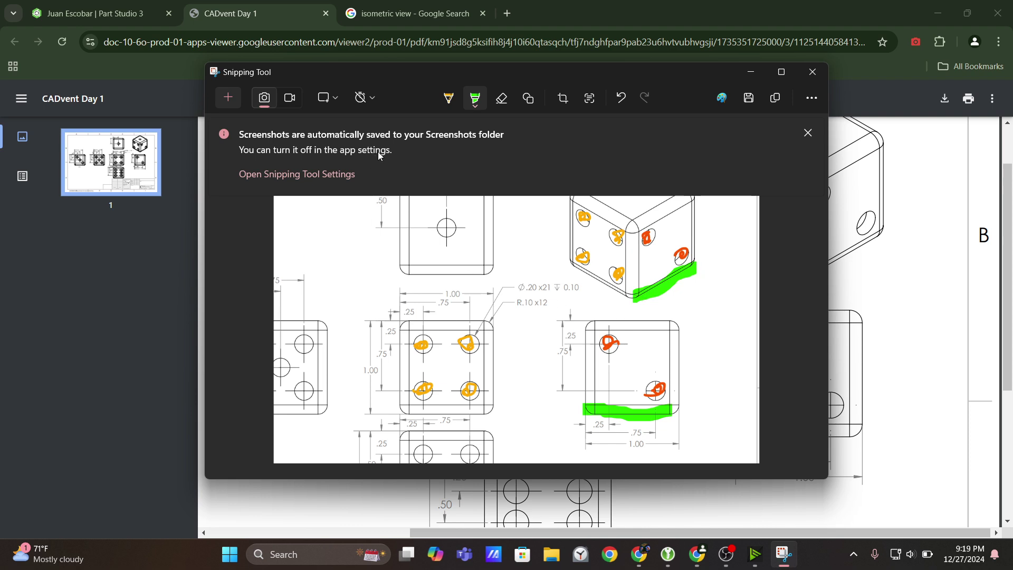
Highlight the four-hole face's 1.00 height dimension and the matching outer vertical edge in the isometric view in blue
click(476, 99)
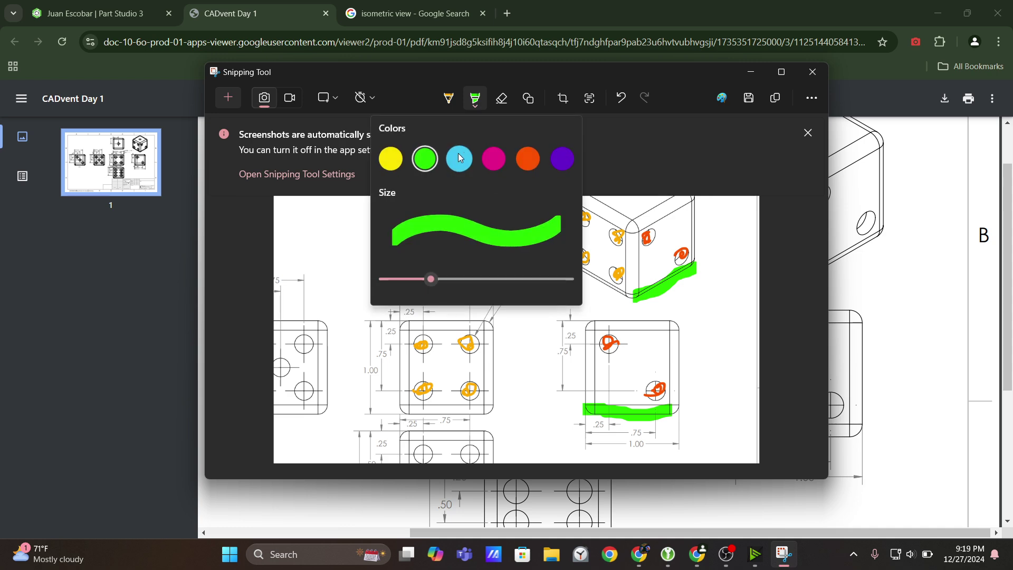
click(459, 158)
drag(369, 317, 373, 411)
scroll(540, 324, up, 1)
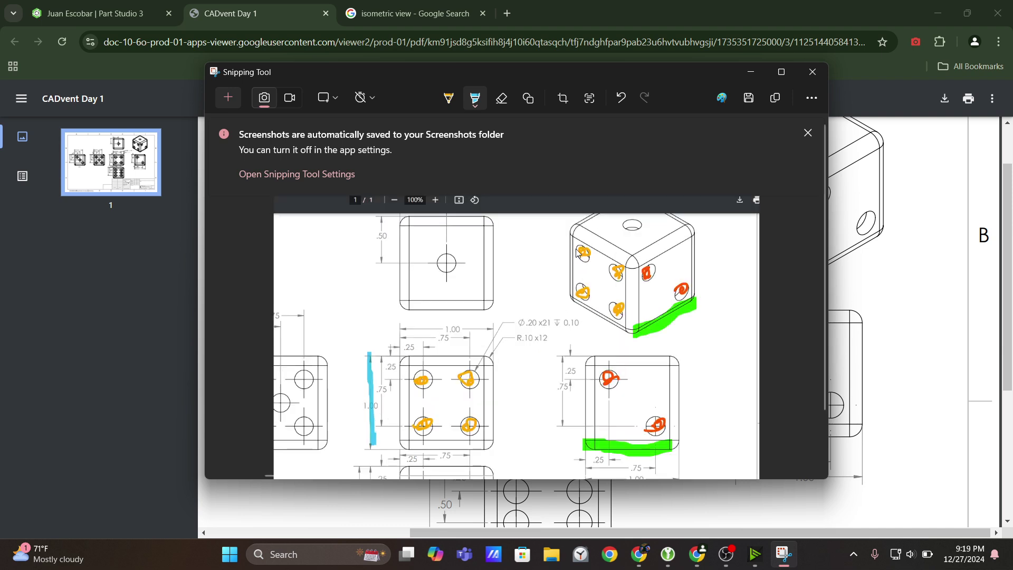
drag(574, 225, 569, 298)
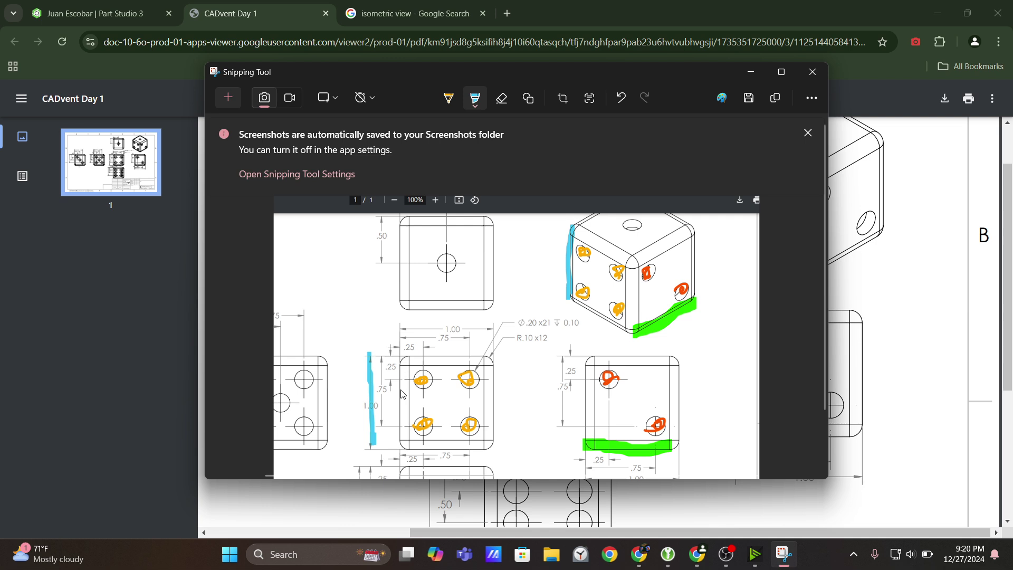
Erase the blue stroke over the 1.00 height dimension and highlight the four-hole face's left edge in blue instead
click(500, 100)
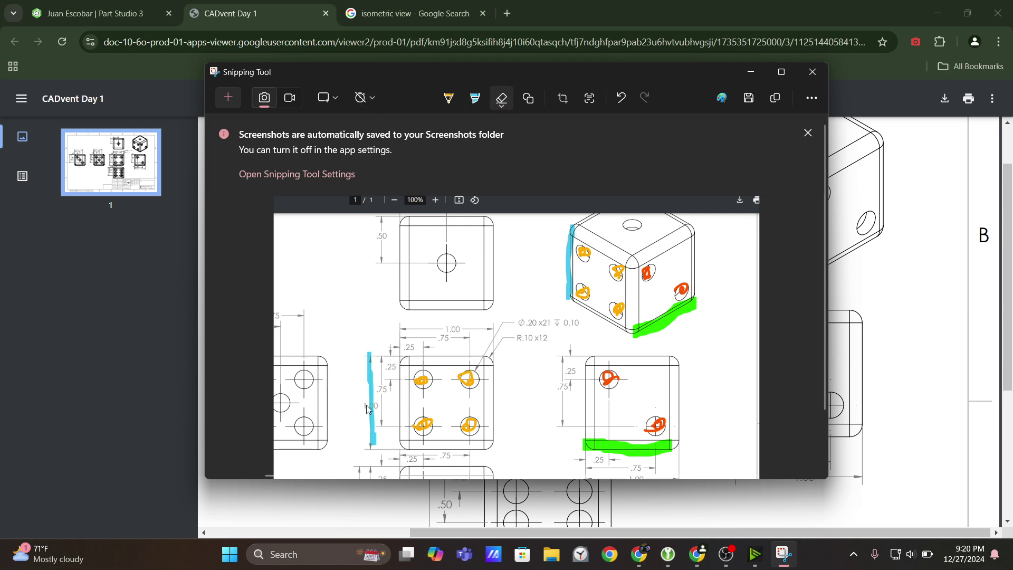
click(372, 364)
click(475, 97)
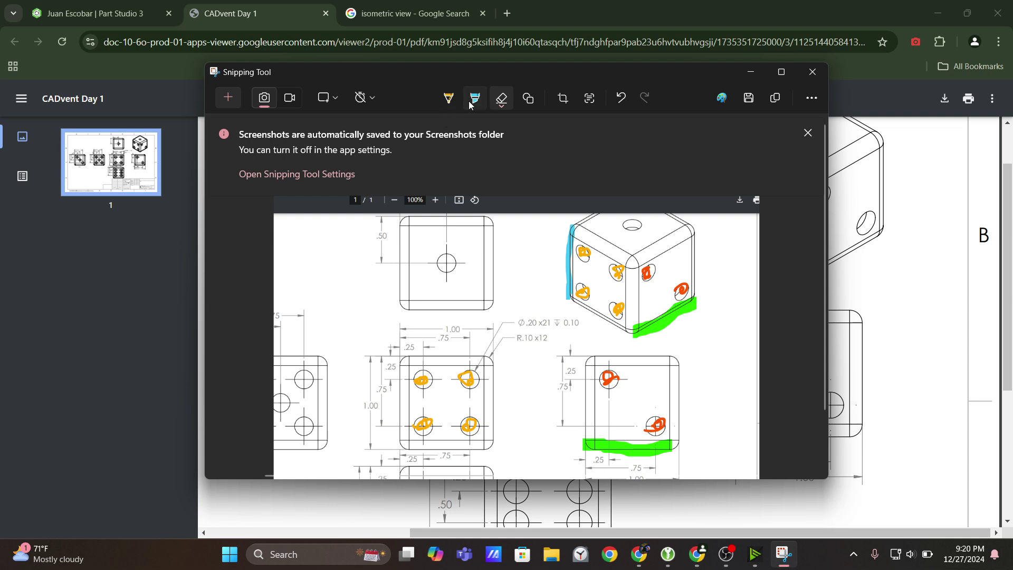
drag(403, 354, 401, 452)
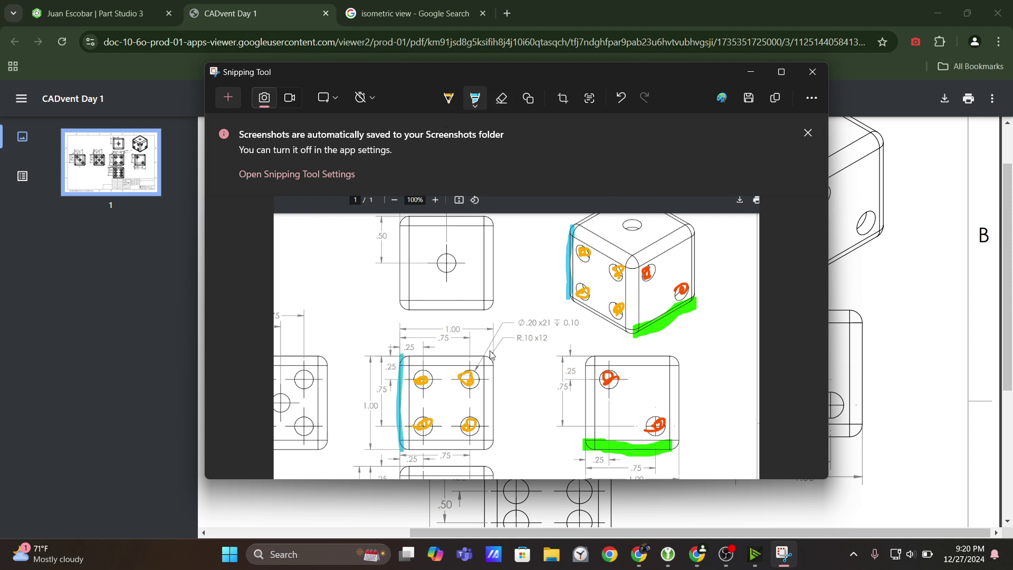
ctrl+scroll(366, 396, up, 5)
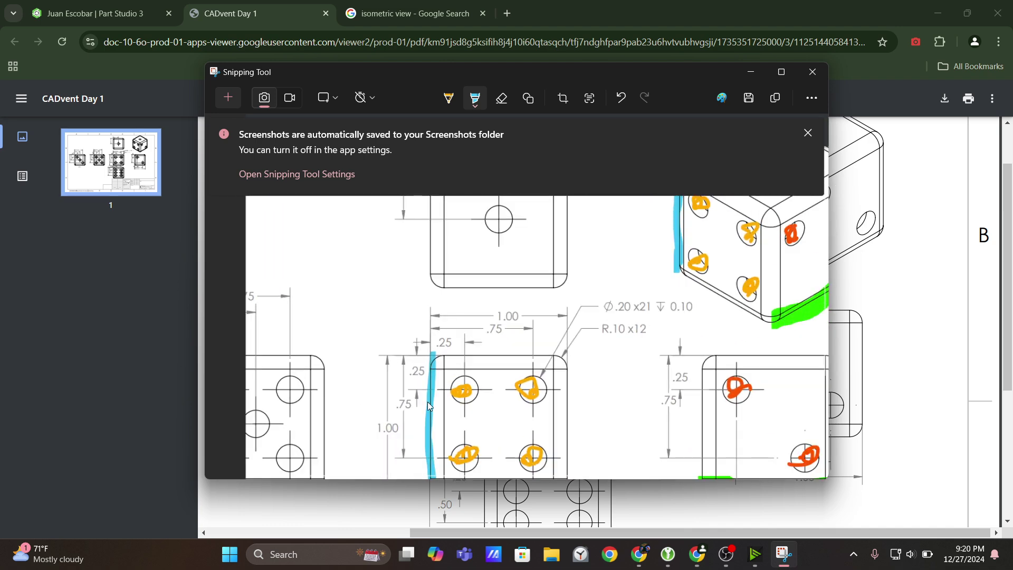
mouse_move(487, 406)
mouse_down()
mouse_move(520, 264)
mouse_move(516, 203)
mouse_up()
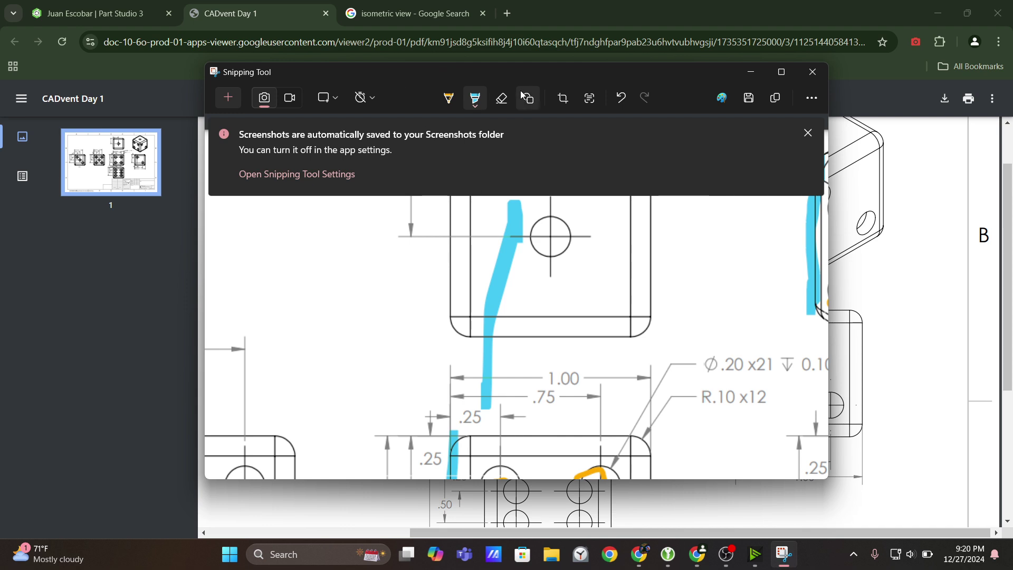
click(620, 98)
Highlight the four-hole face's top edge in pink in both its flat view and the isometric view
scroll(453, 368, down, 3)
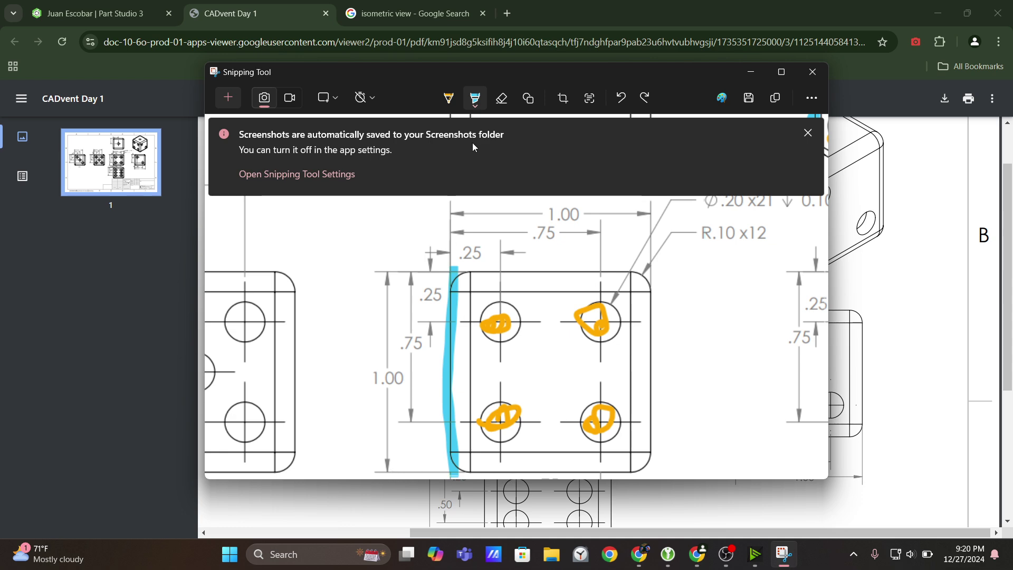
ctrl+scroll(599, 302, down, 3)
ctrl+scroll(599, 302, up, 1)
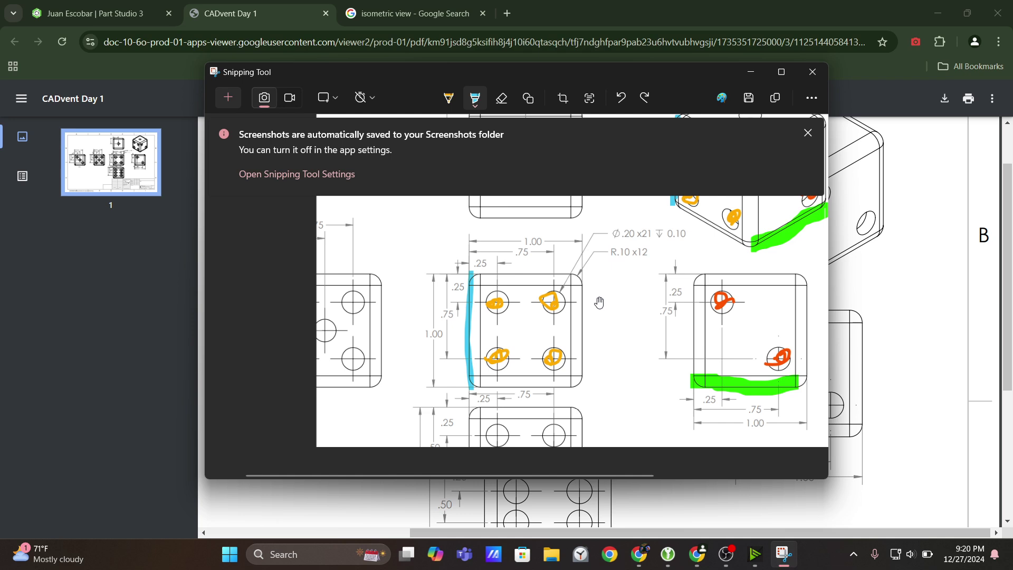
ctrl+scroll(621, 284, up, 1)
ctrl+drag(618, 282, 535, 362)
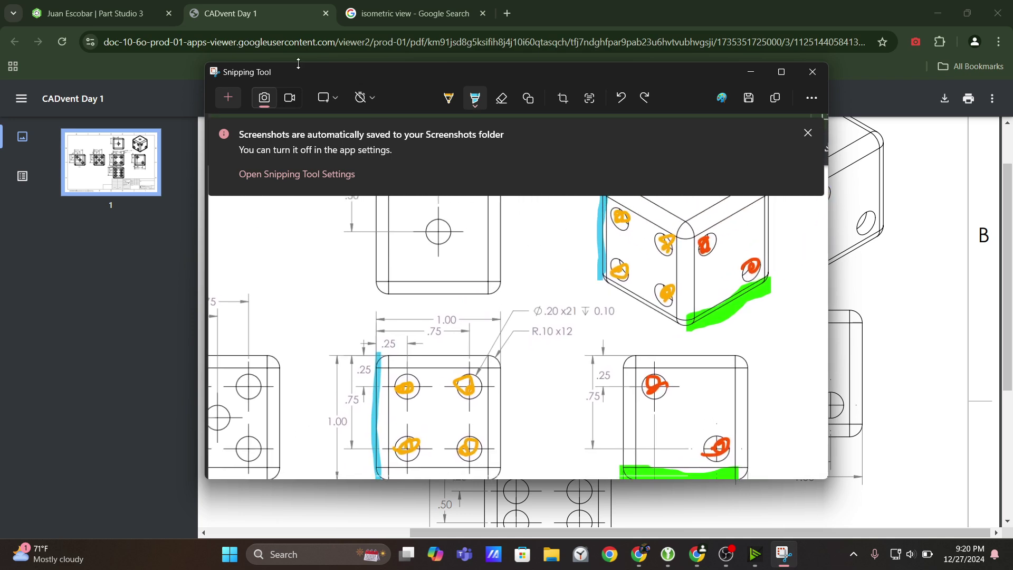
click(477, 99)
click(493, 157)
drag(379, 356, 499, 355)
scroll(671, 302, up, 1)
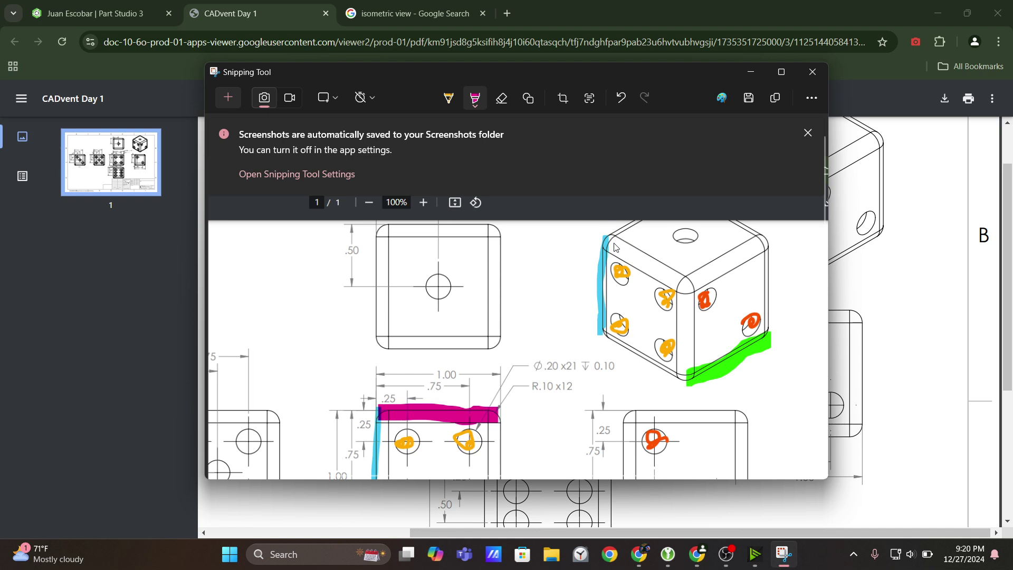
drag(614, 247, 681, 275)
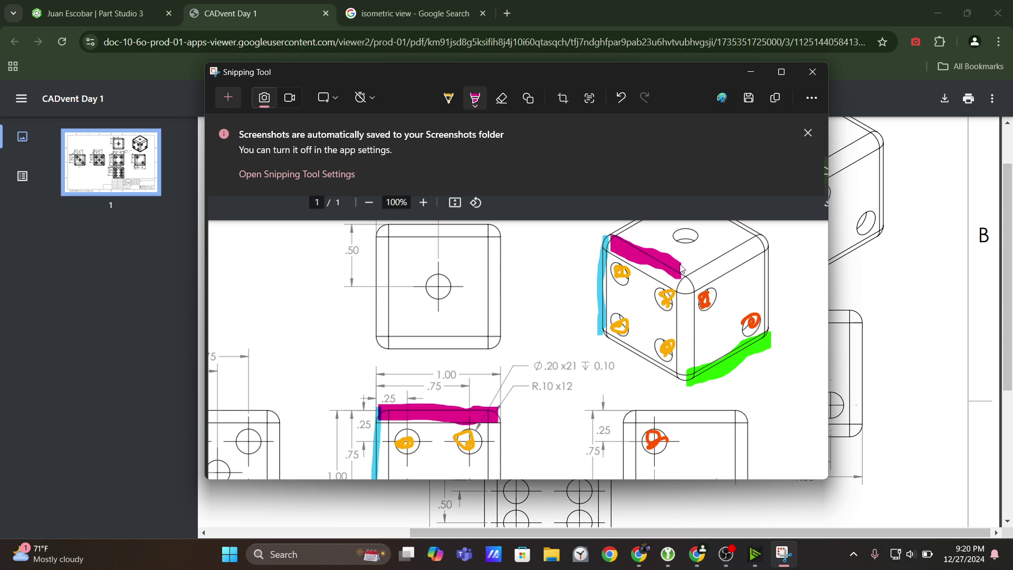
scroll(681, 264, up, 1)
scroll(718, 303, down, 3)
scroll(708, 307, up, 4)
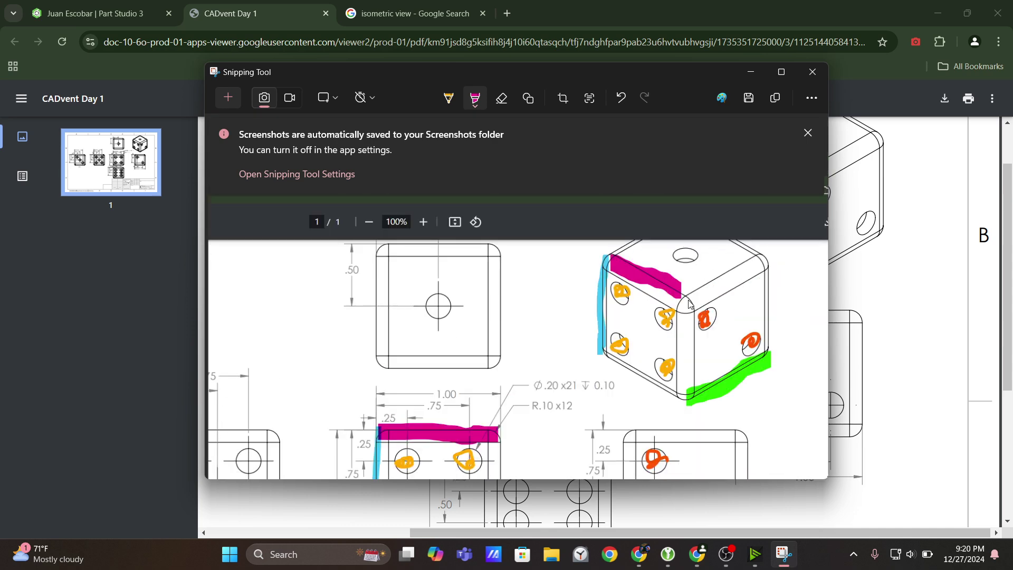
scroll(691, 309, down, 2)
scroll(690, 309, up, 2)
click(483, 103)
Switch to the Onshape sketch and bring the annotated screenshot in Snipping Tool back in front of it
key(alt+Tab)
key(ctrl+1)
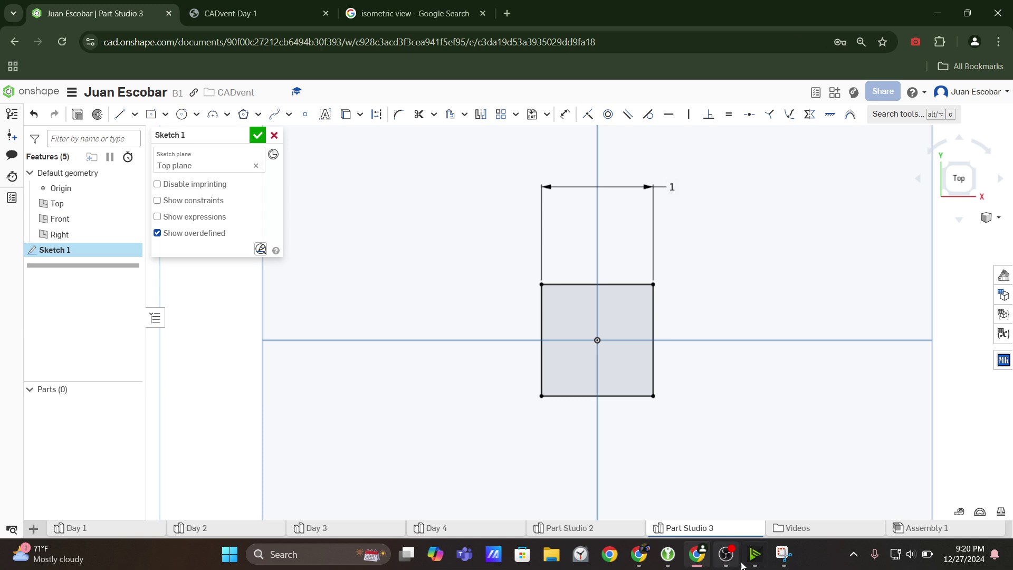
click(784, 554)
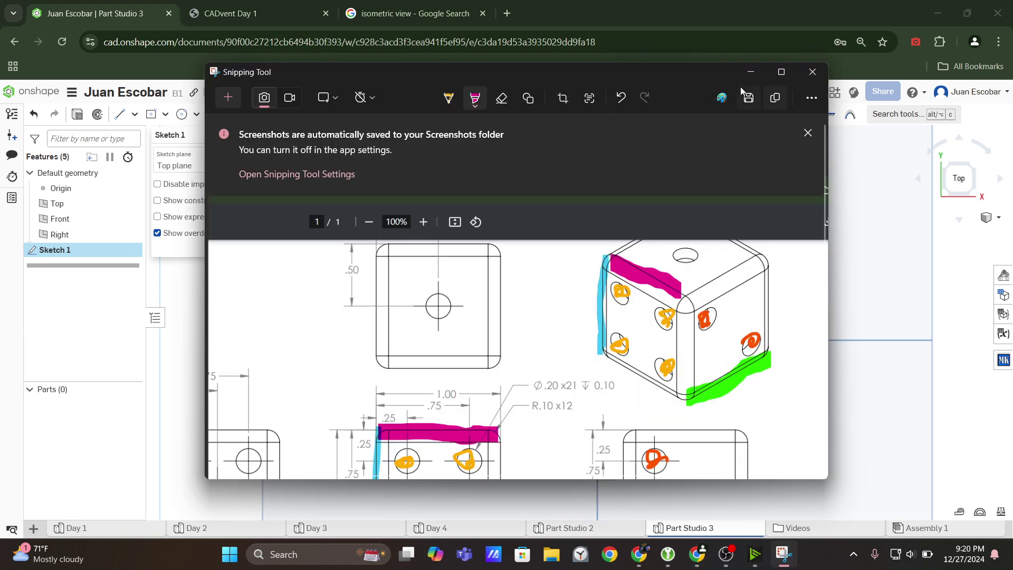
key(super)
text(snip)
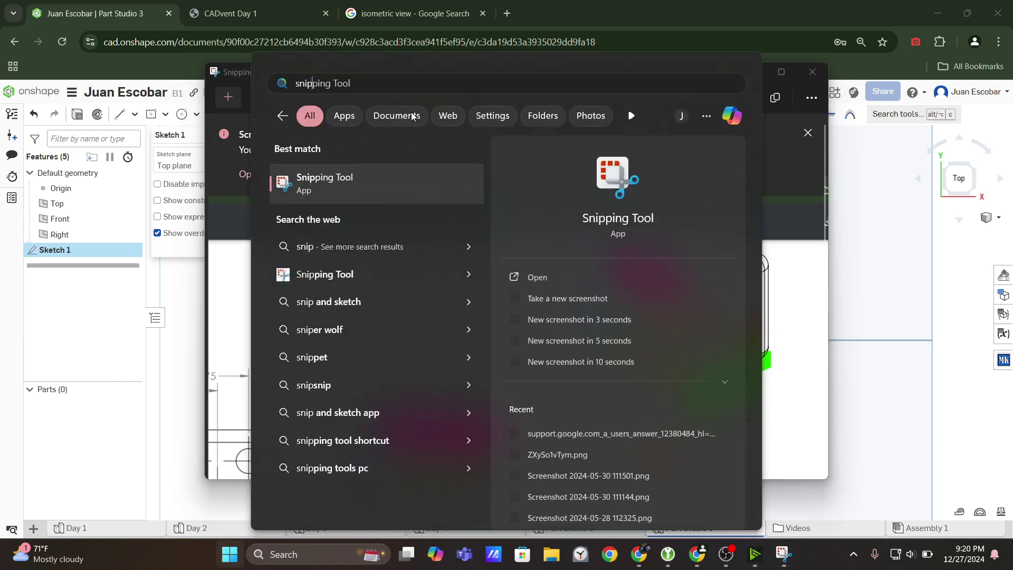
key(Return)
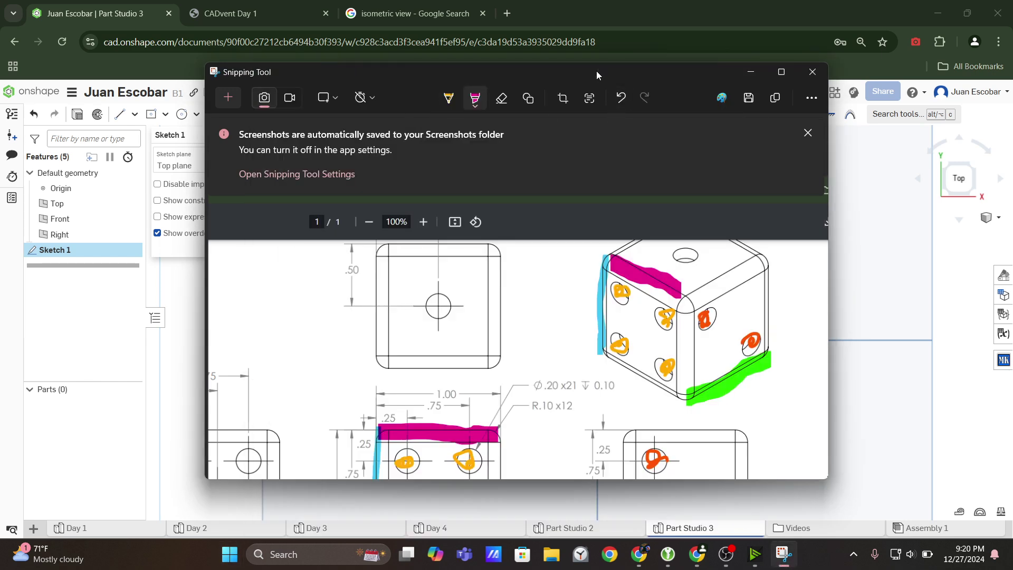
Reposition the Snipping Tool window over the sketch and copy the annotated screenshot to the clipboard
mouse_move(597, 74)
mouse_down()
mouse_move(187, 91)
mouse_move(194, 98)
mouse_up()
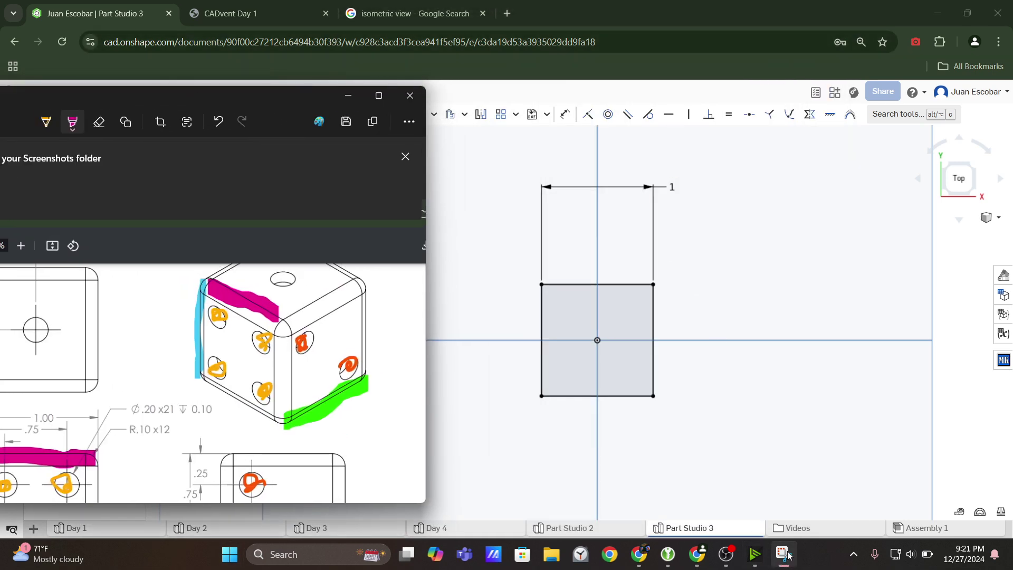
click(399, 124)
drag(266, 98, 483, 141)
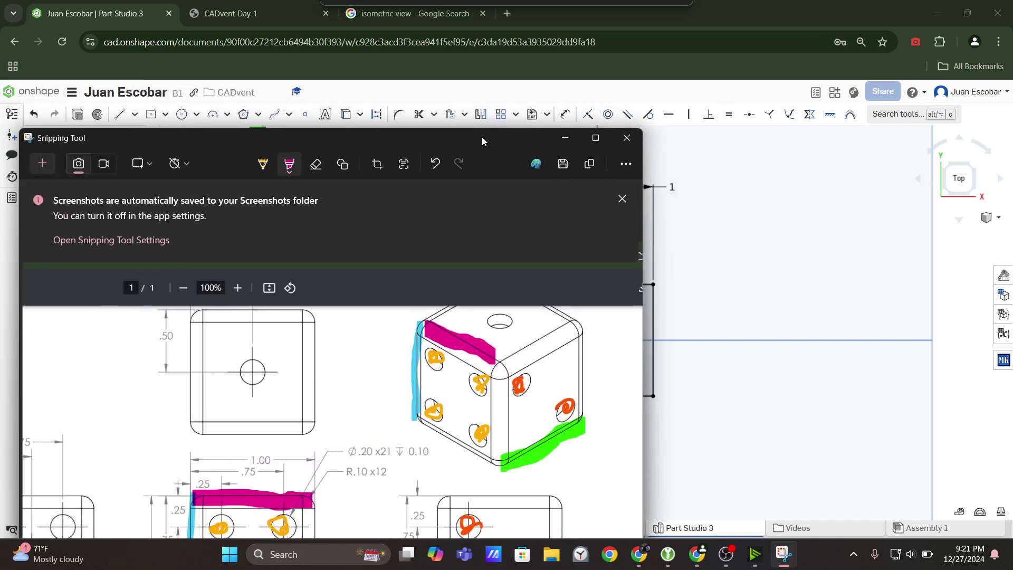
click(590, 163)
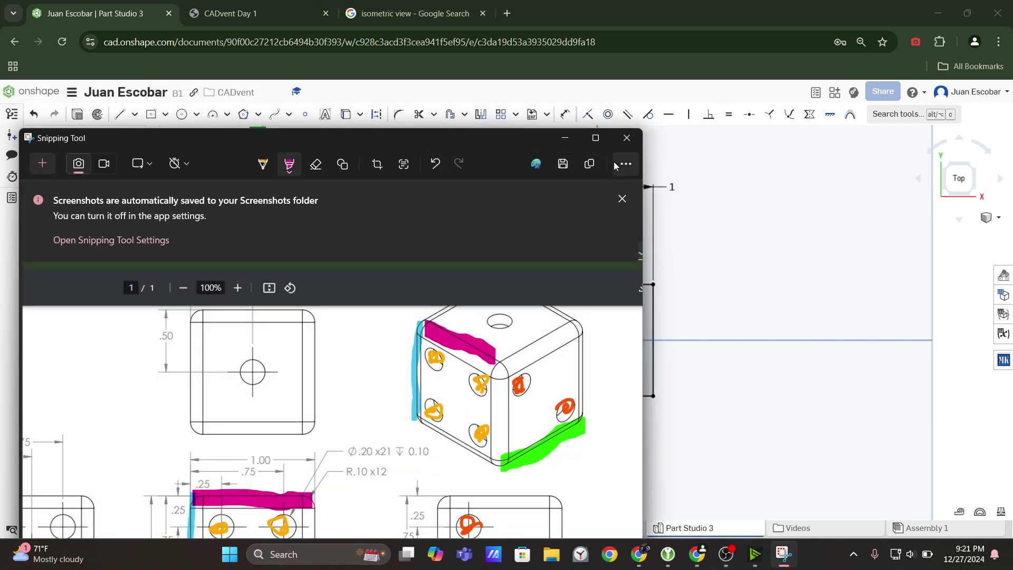
click(617, 165)
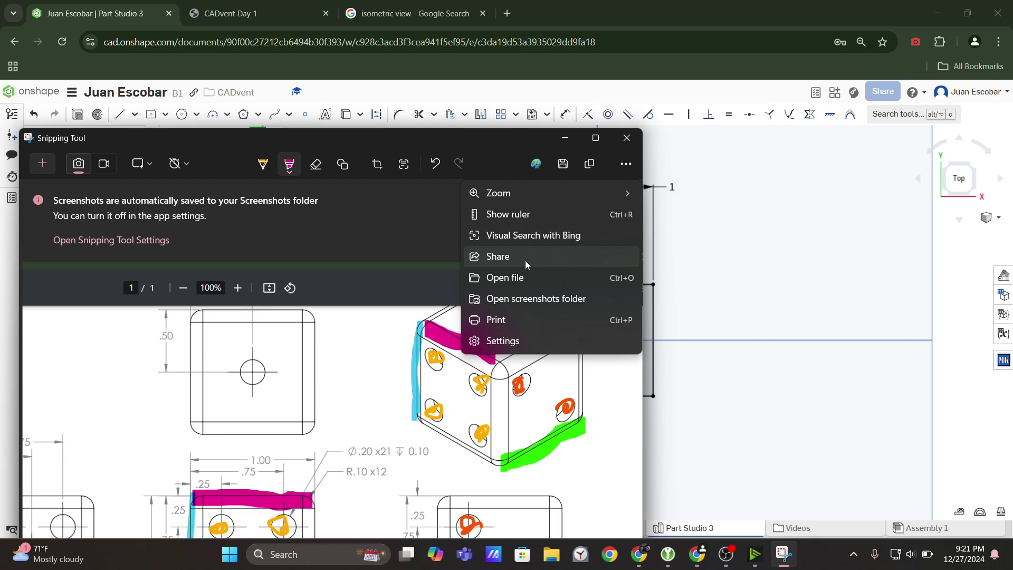
click(589, 163)
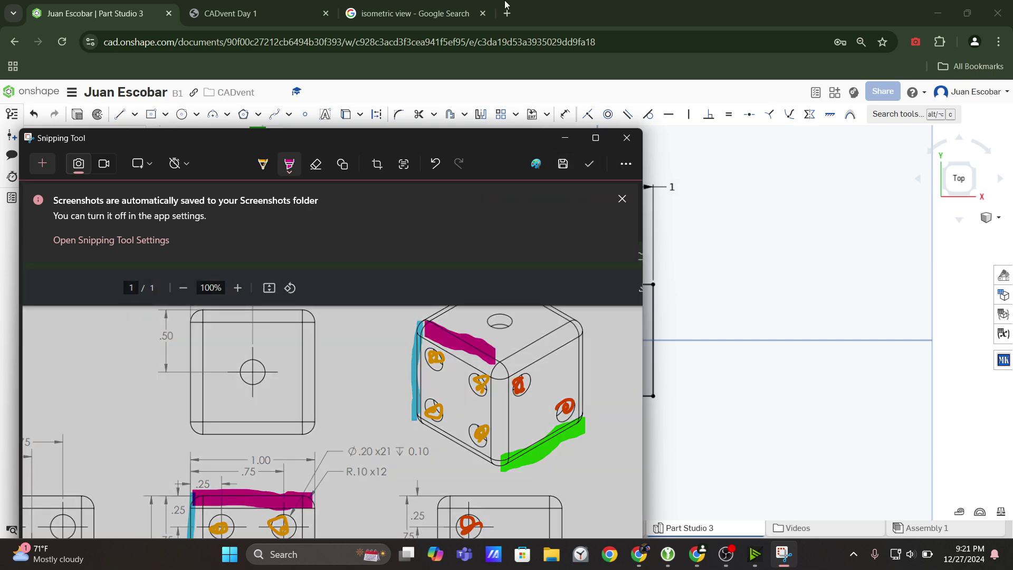
Open photopea.com in the browser in place of the isometric view search results
click(412, 13)
click(436, 33)
text(pho)
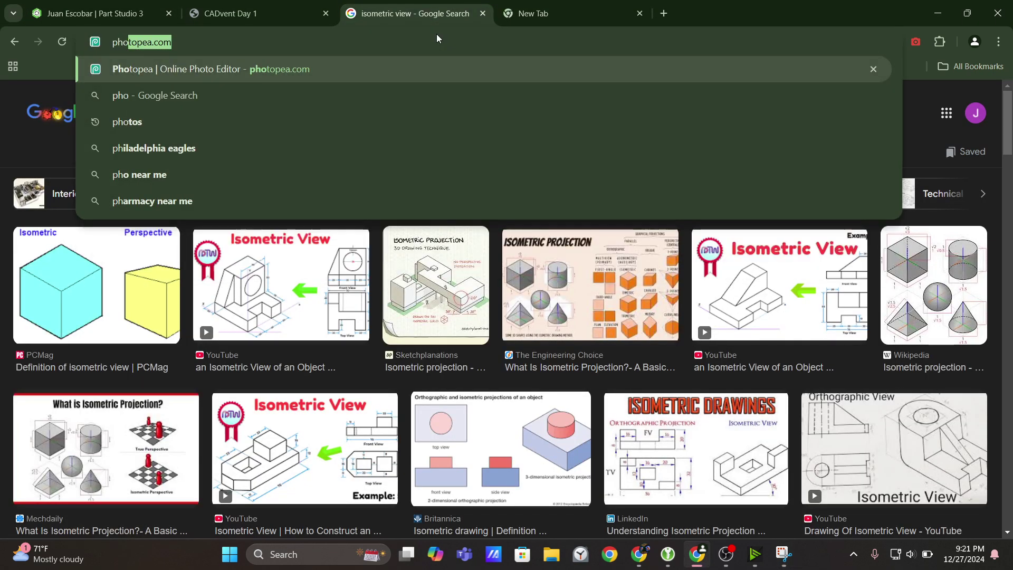
key(Return)
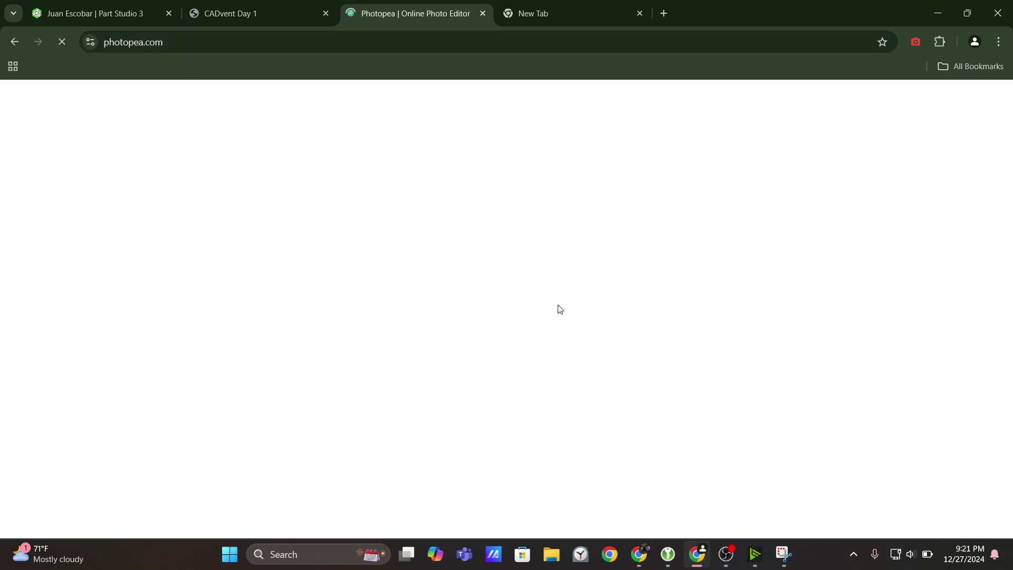
Close the open Photopea document, create a 1280 × 720 pixel project with a white background, and paste the annotated screenshot into it
click(399, 250)
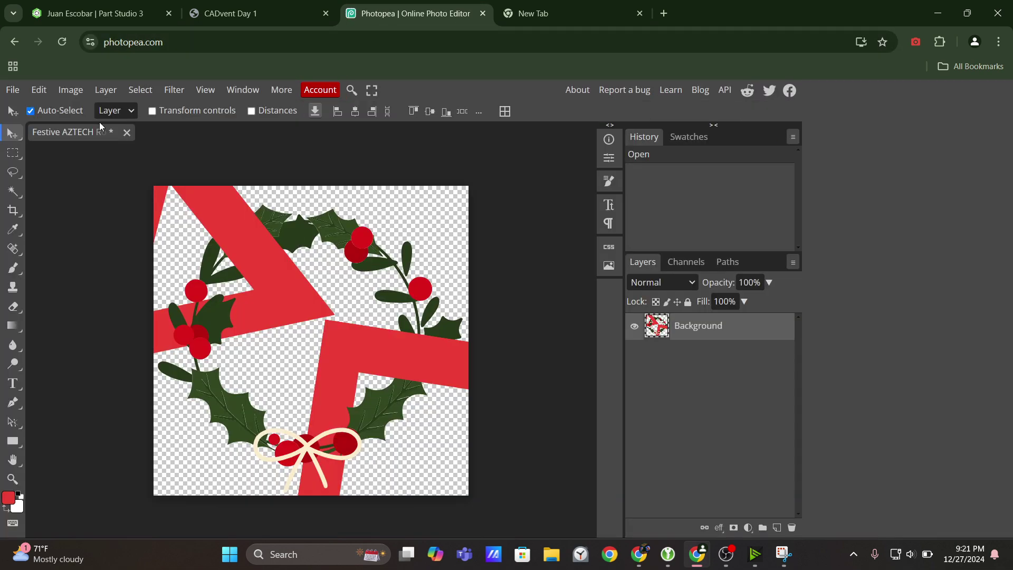
click(126, 132)
click(578, 139)
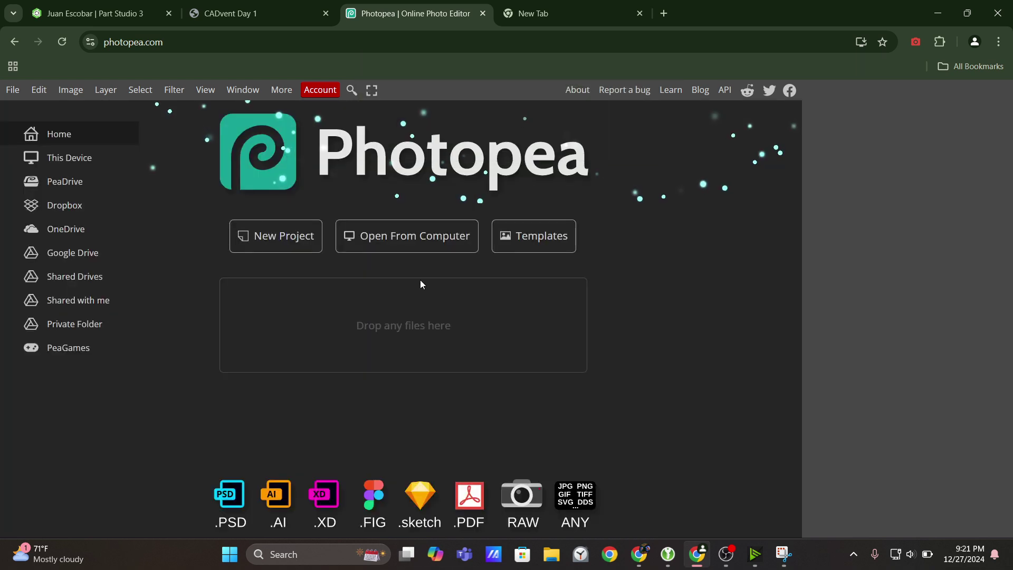
click(309, 247)
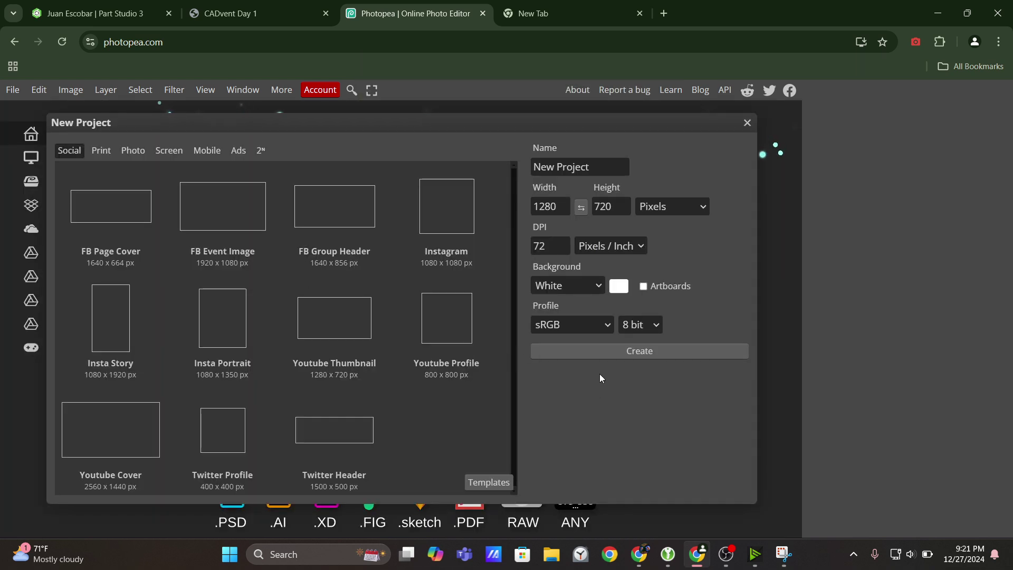
click(592, 355)
click(199, 140)
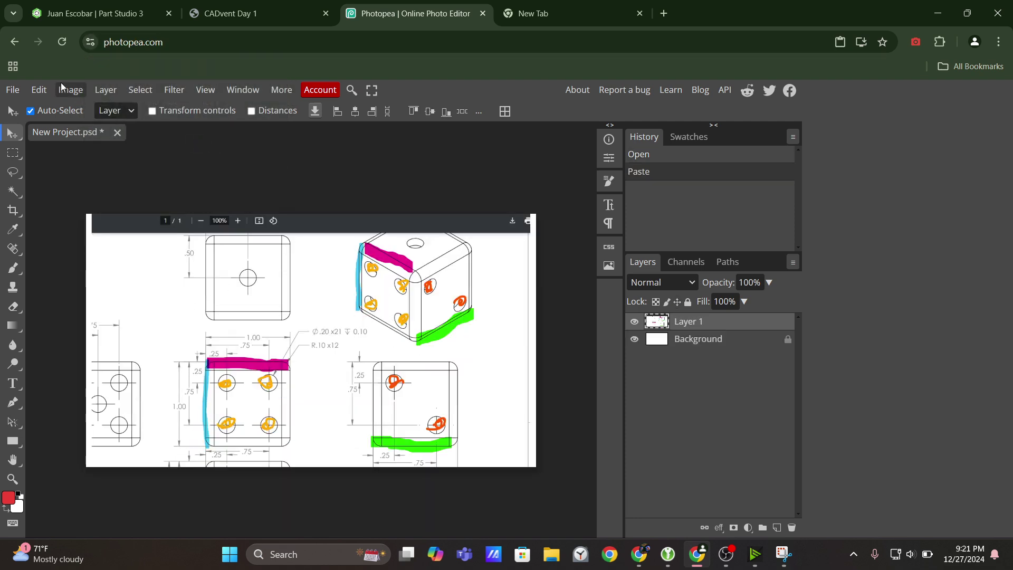
Switch to the Onshape sketch and capture the area around the square with Snipping Tool
click(59, 9)
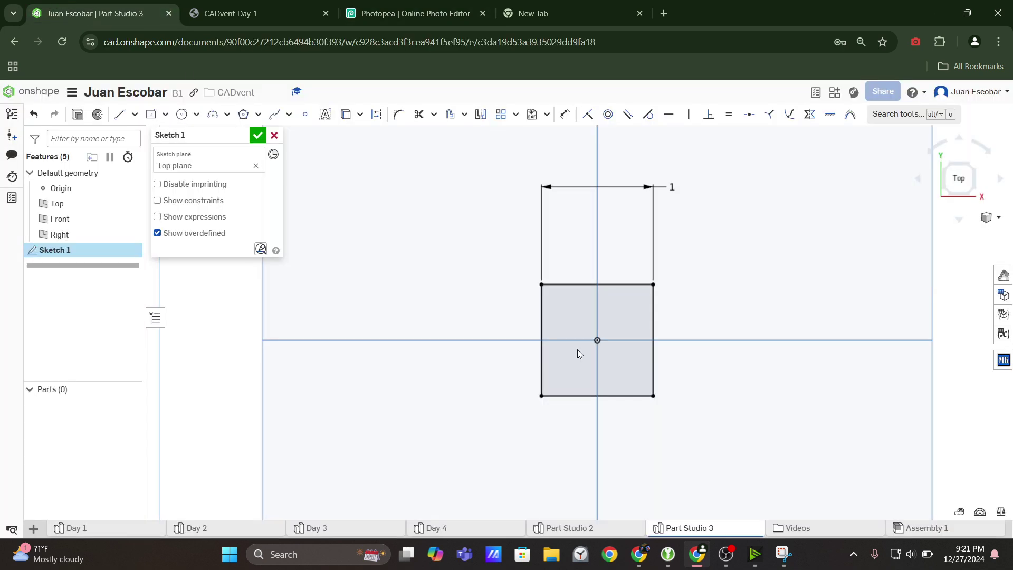
click(783, 552)
click(53, 162)
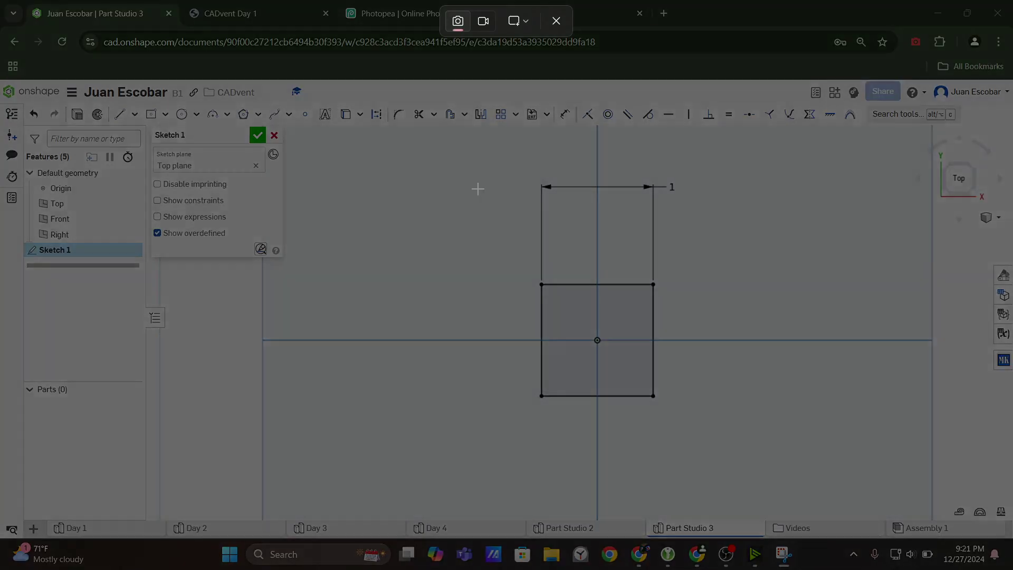
mouse_move(420, 158)
mouse_down()
mouse_move(763, 436)
mouse_move(745, 467)
mouse_up()
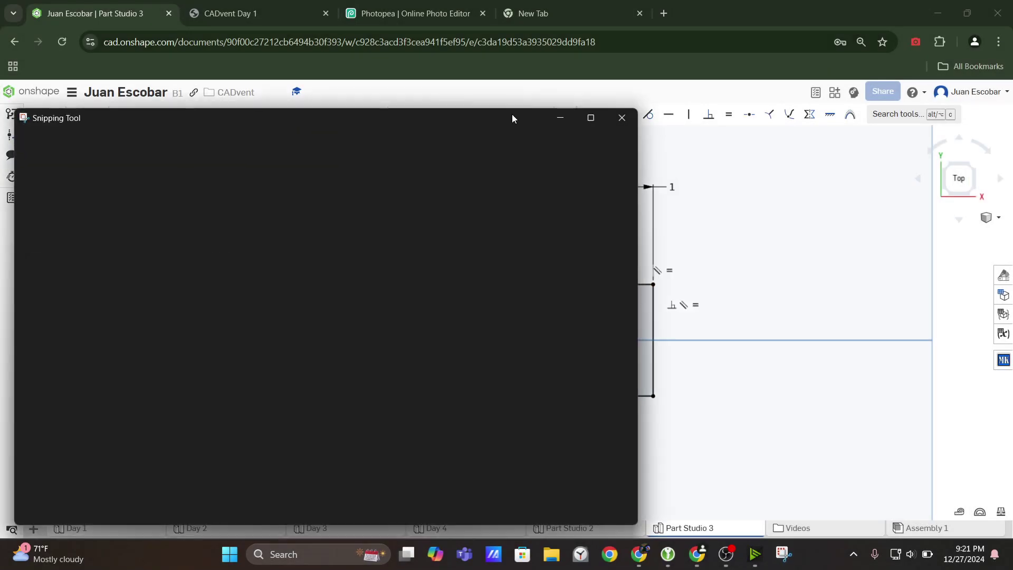
Check the annotated drawing in Photopea and recapture the Onshape square with a larger area around it in Snipping Tool
click(540, 5)
click(388, 5)
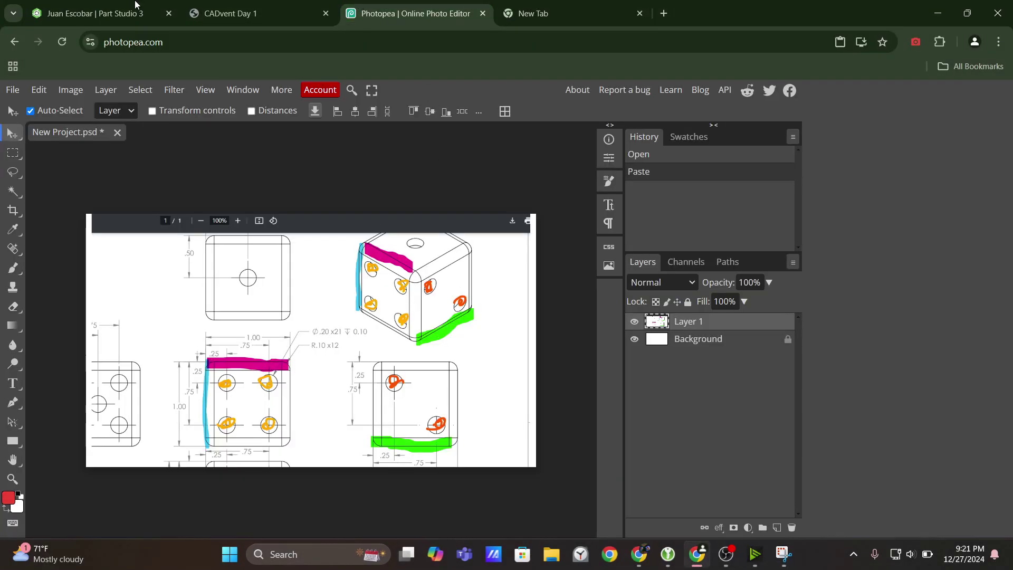
click(46, 4)
click(783, 553)
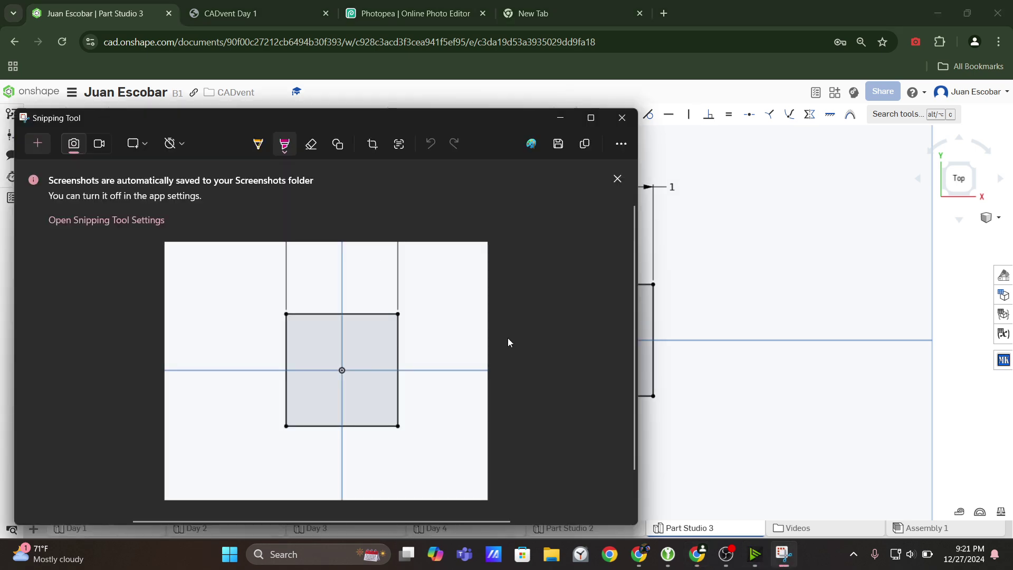
click(38, 143)
mouse_move(418, 129)
mouse_down()
mouse_move(794, 447)
mouse_move(775, 460)
mouse_up()
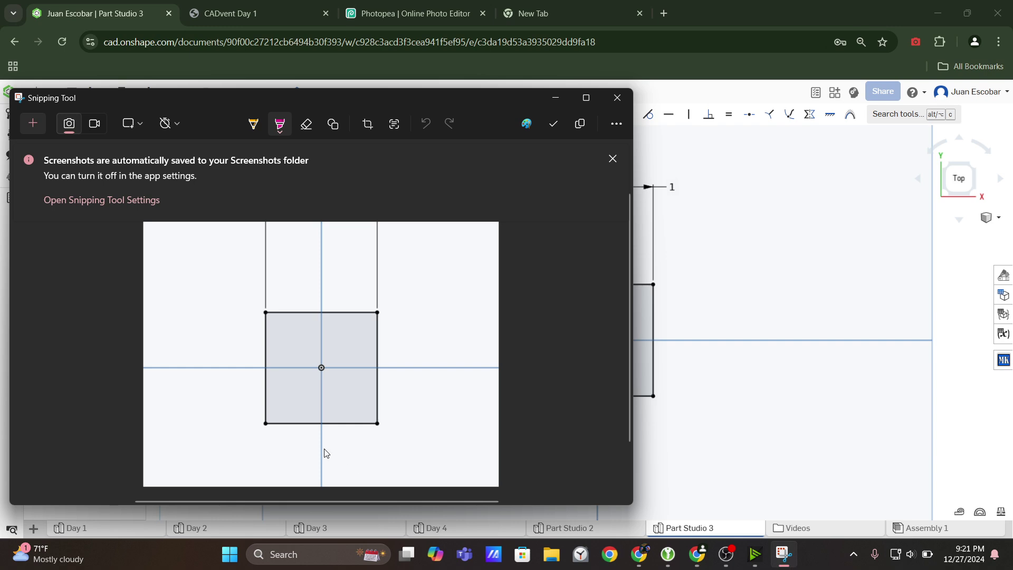
Highlight the square's bottom edge in pink on the sketch capture and compare it with the annotated drawing in Photopea
drag(265, 423, 378, 432)
click(420, 9)
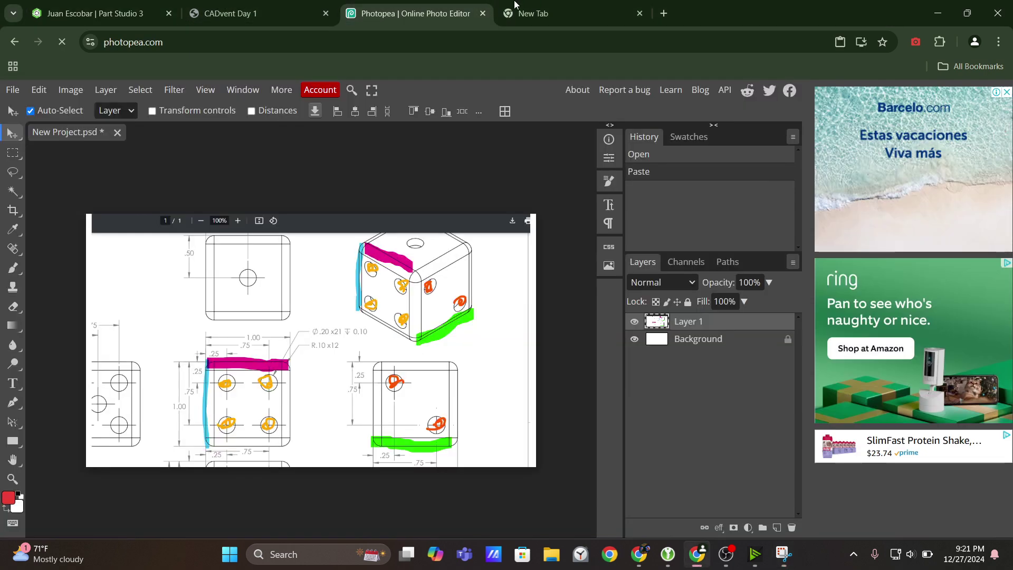
click(522, 7)
click(421, 7)
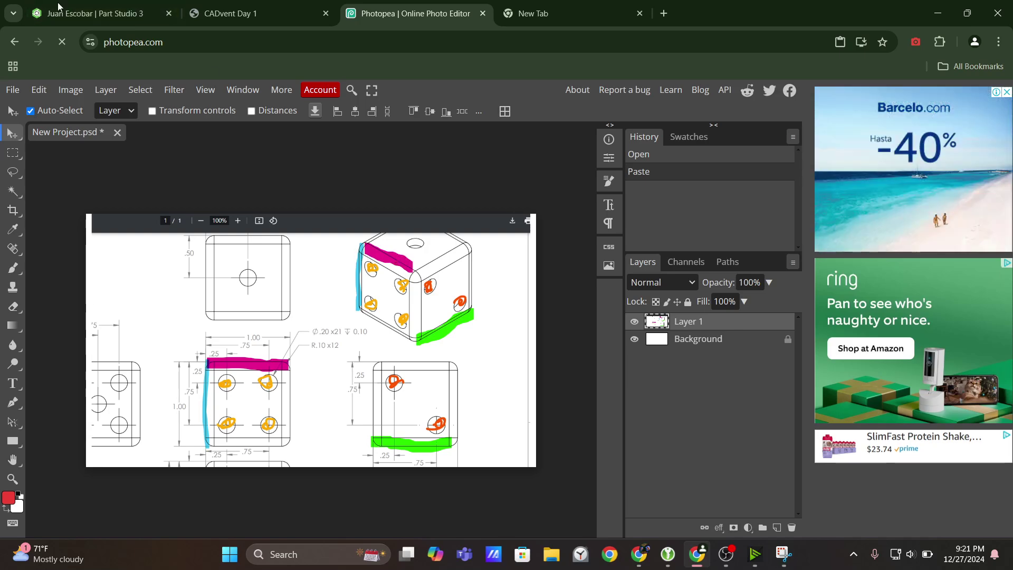
Return to the sketch capture in Snipping Tool and highlight the square's right edge in green
click(95, 9)
click(783, 554)
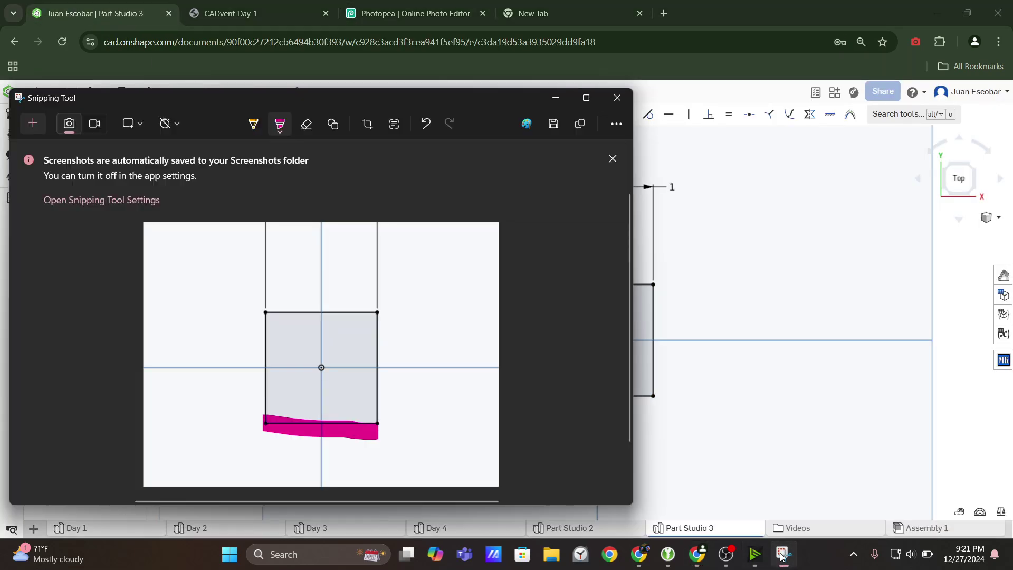
click(278, 131)
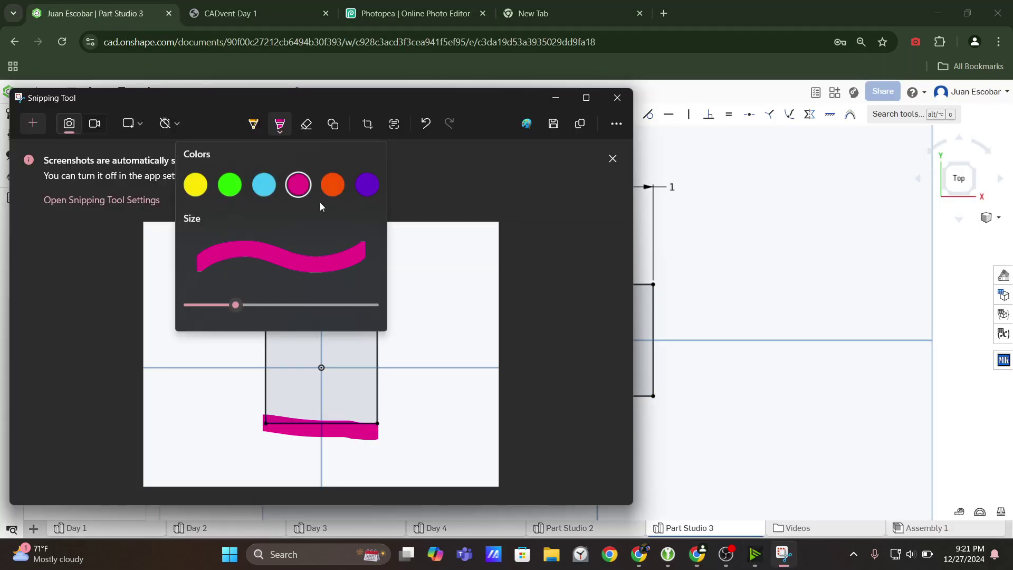
click(230, 184)
drag(378, 313, 378, 424)
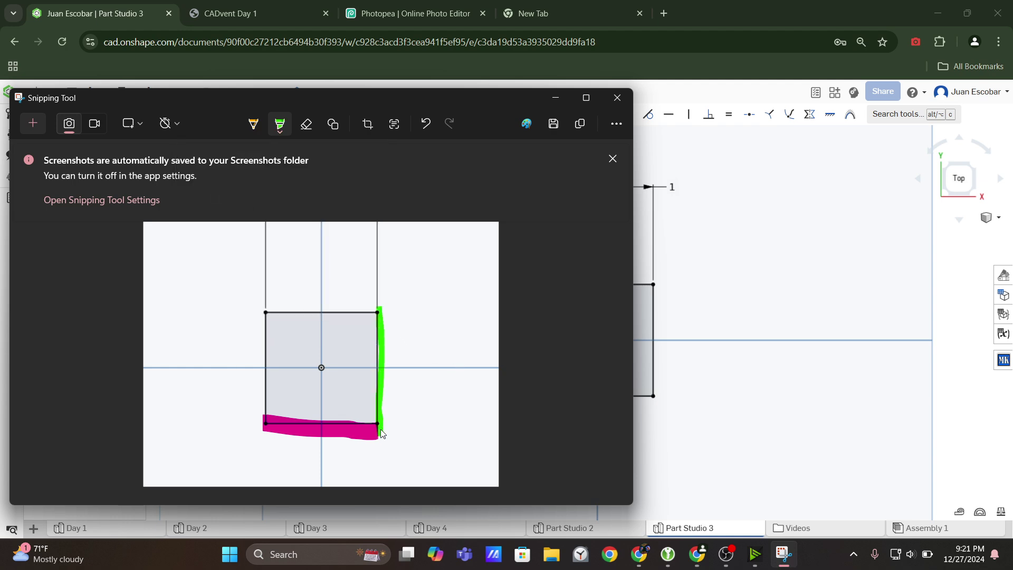
Review the colored edges in Photopea, return to Onshape and finish the square's sketch on the Top plane
click(253, 12)
click(350, 5)
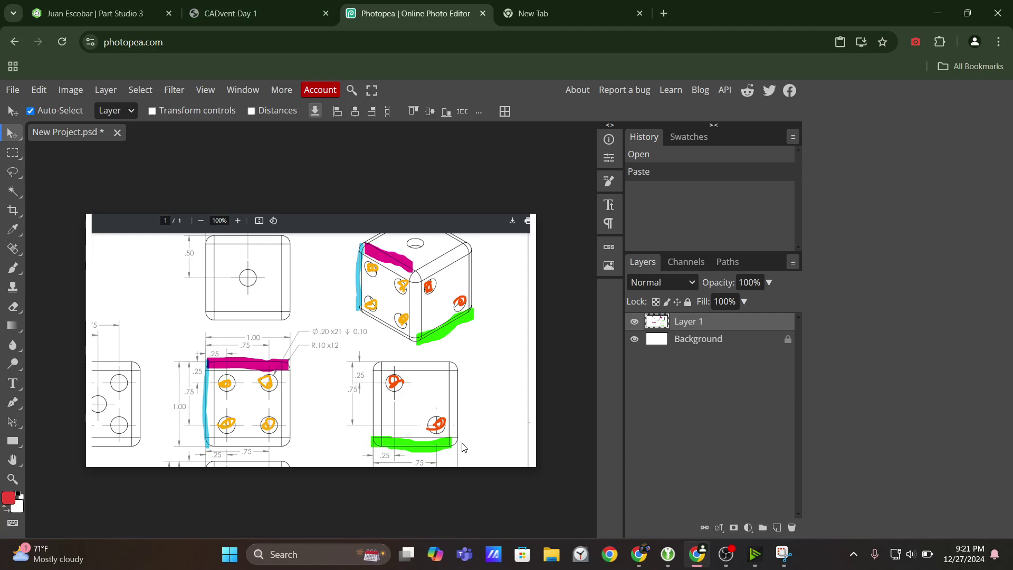
click(95, 13)
mouse_move(674, 417)
right_down()
mouse_move(649, 380)
mouse_move(660, 370)
mouse_move(641, 369)
right_up()
click(257, 135)
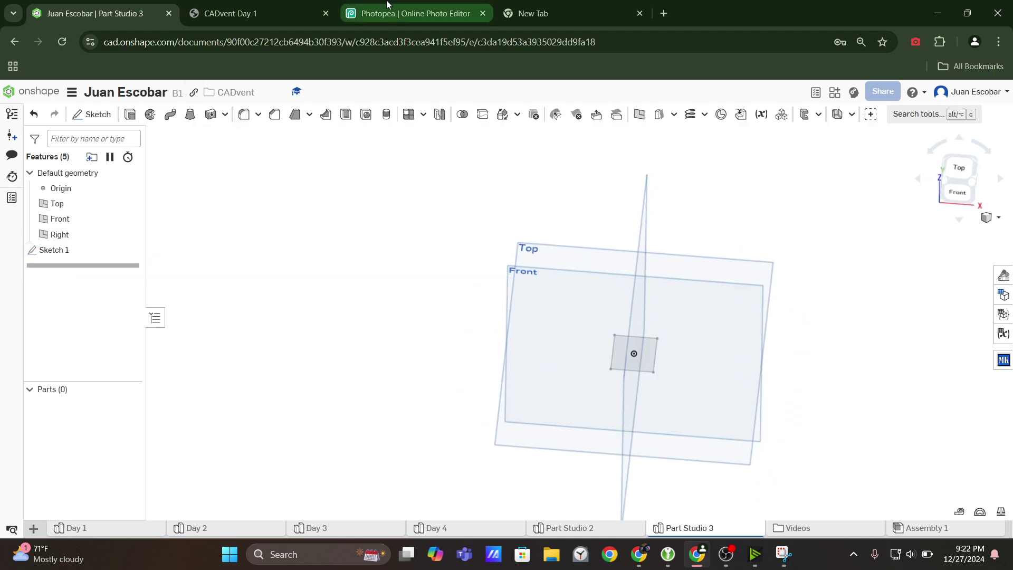
Extrude the square sketch region 1 in as a new solid in Onshape, consulting the annotated drawing in Photopea
click(423, 5)
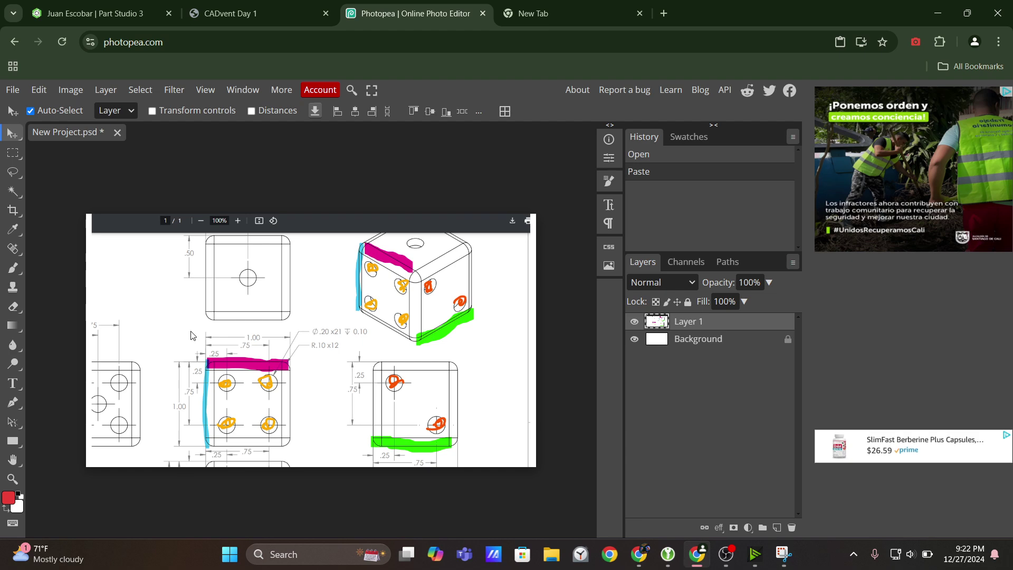
click(95, 13)
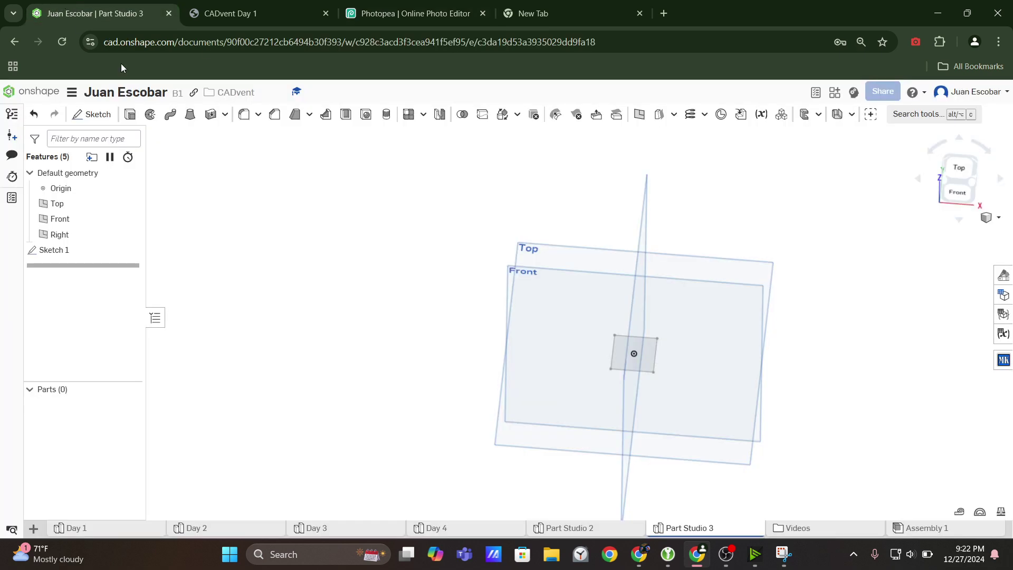
click(130, 114)
scroll(686, 391, up, 5)
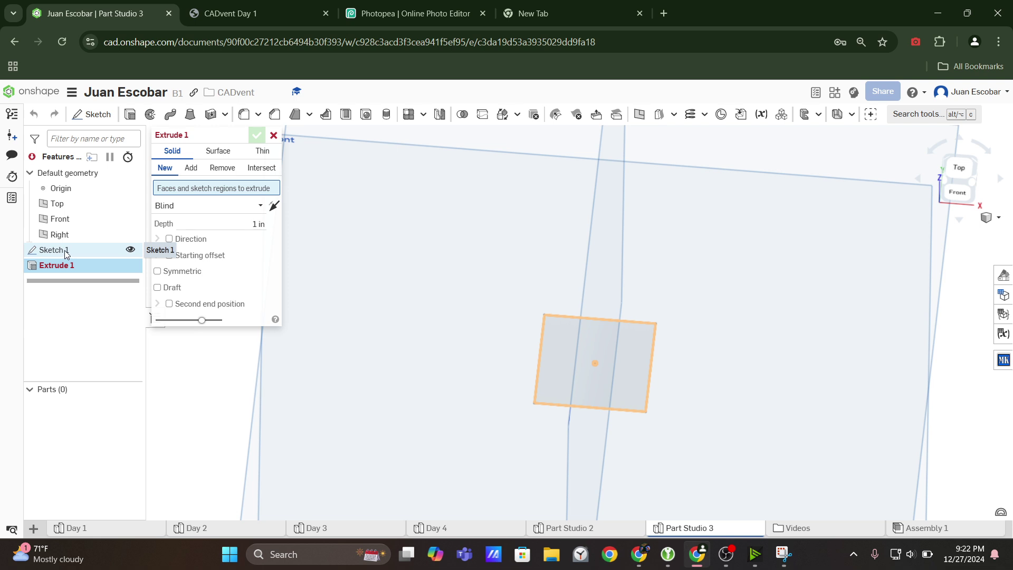
click(562, 344)
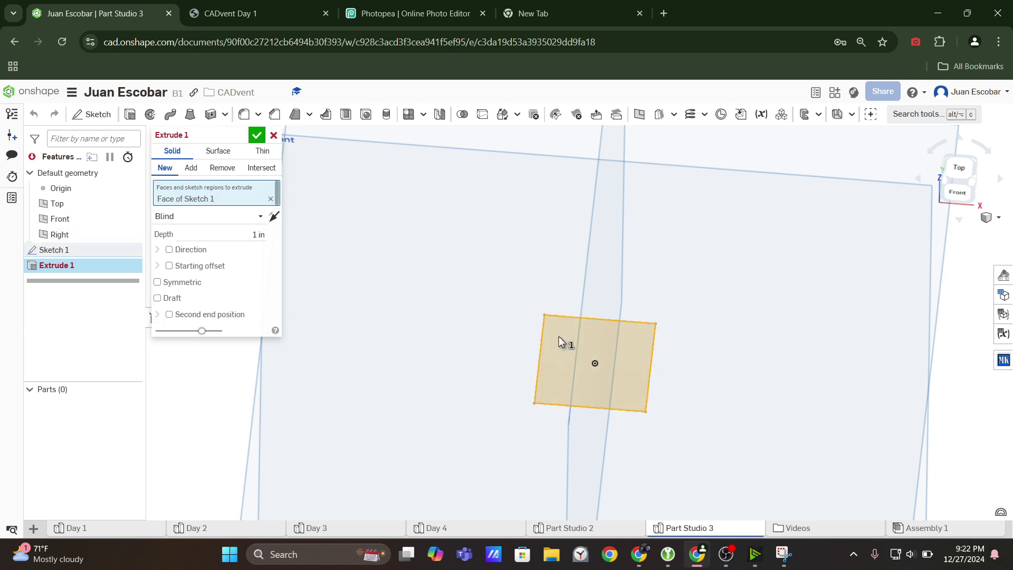
scroll(559, 337, down, 5)
click(362, 4)
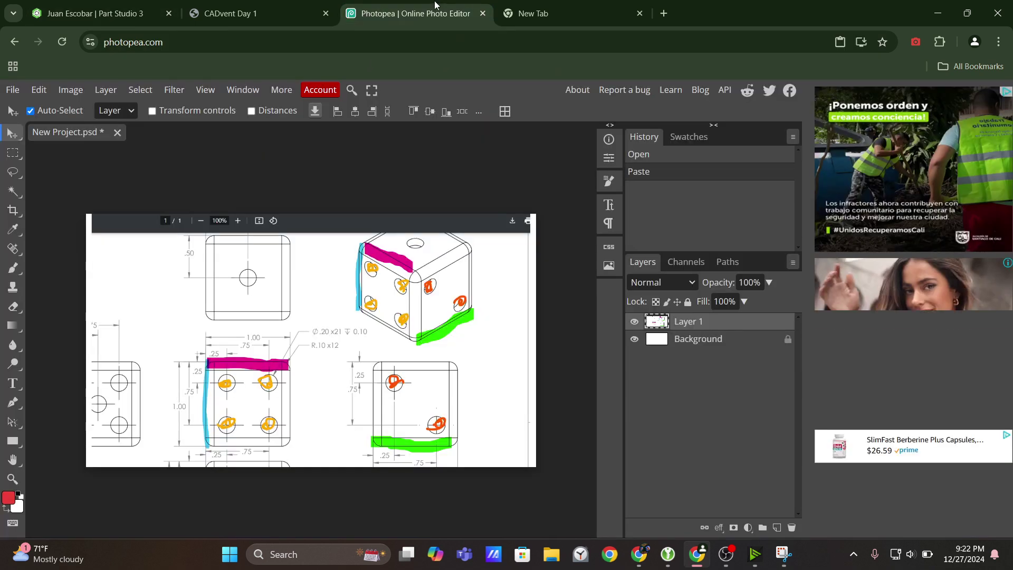
click(82, 13)
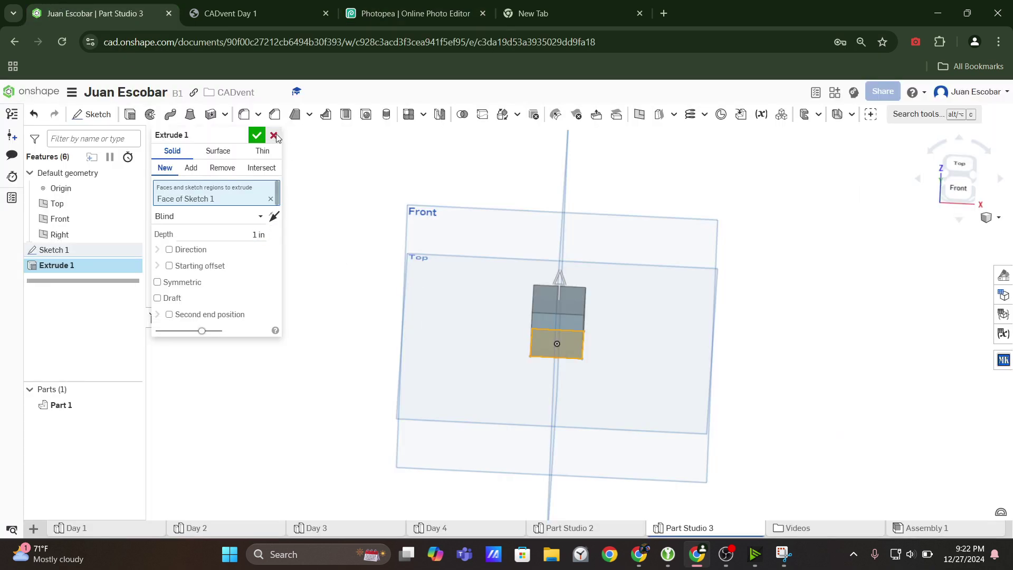
click(256, 135)
scroll(582, 368, up, 3)
right_drag(581, 368, 574, 363)
scroll(574, 363, down, 3)
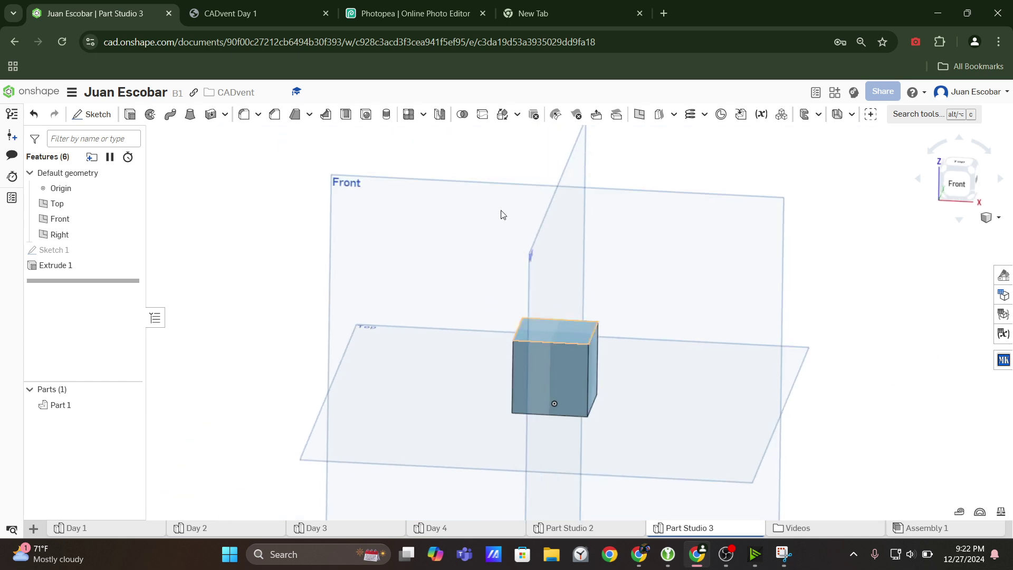
Examine the isometric view and the flat views of the holes in the CADvent Day 1 drawing
click(281, 9)
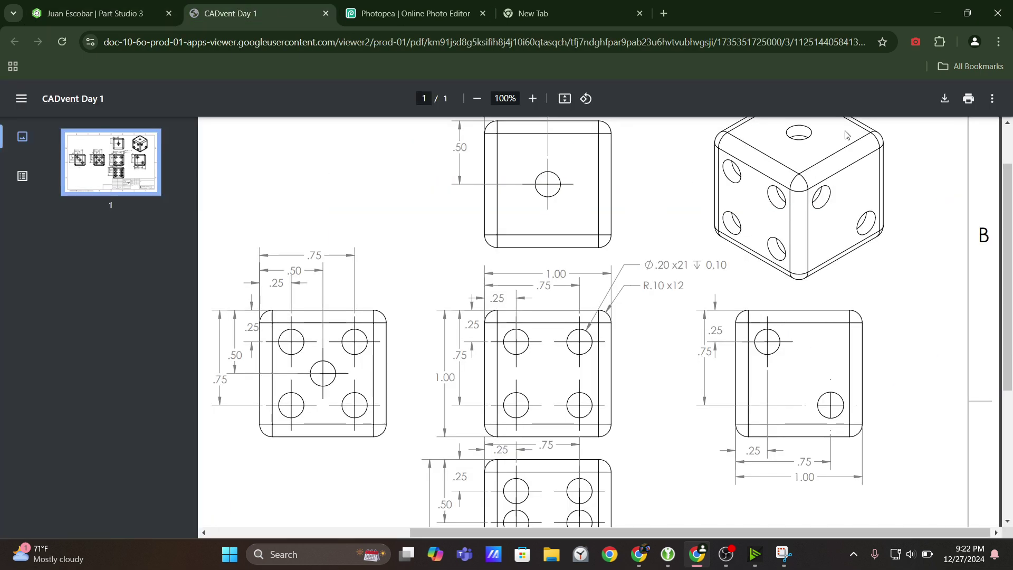
scroll(730, 281, up, 2)
scroll(729, 281, down, 1)
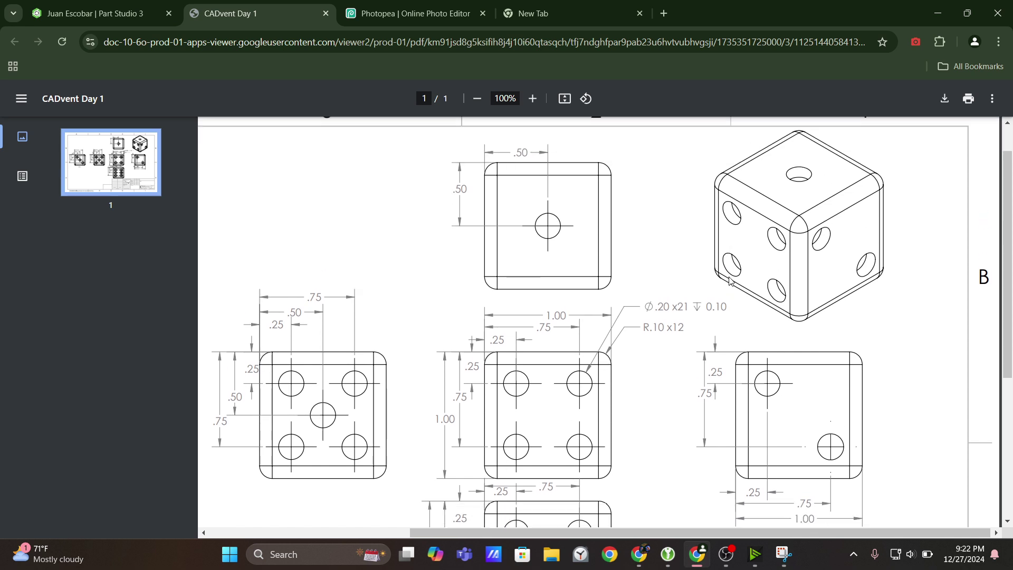
scroll(730, 283, down, 2)
scroll(717, 308, up, 1)
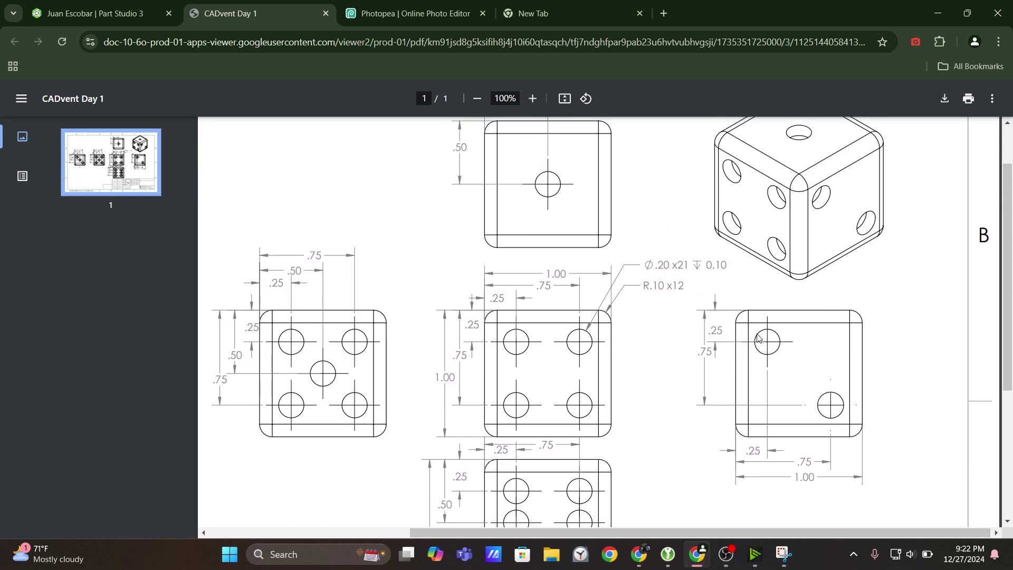
scroll(758, 338, up, 1)
scroll(758, 339, down, 1)
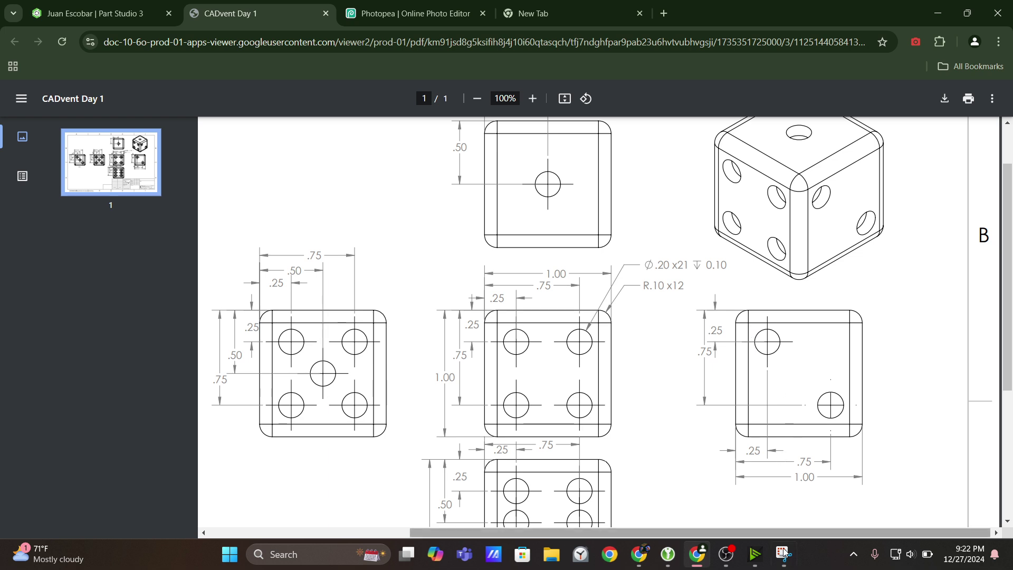
Close the annotated sketch capture and reopen Snipping Tool without an image
mouse_move(784, 565)
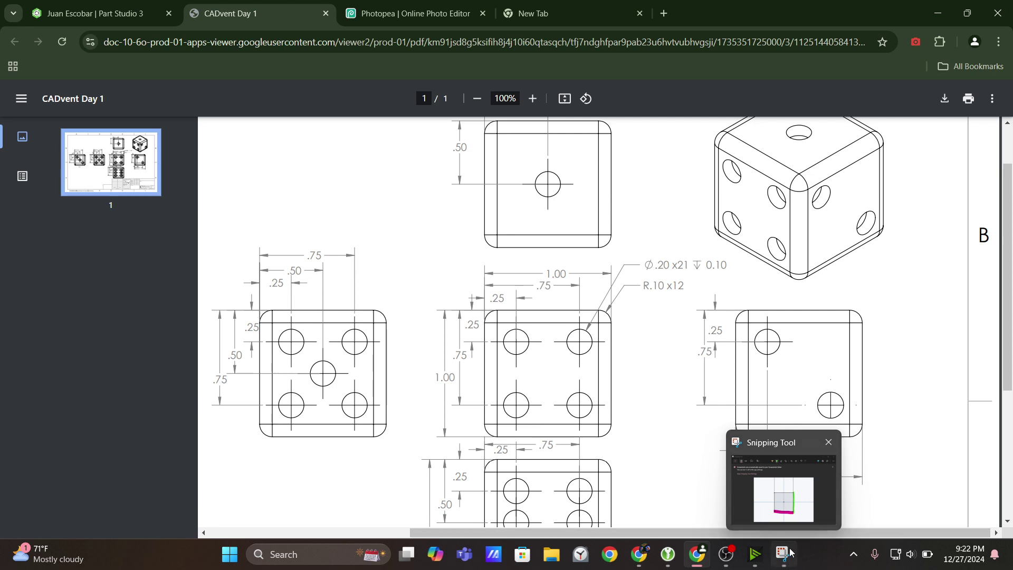
click(784, 560)
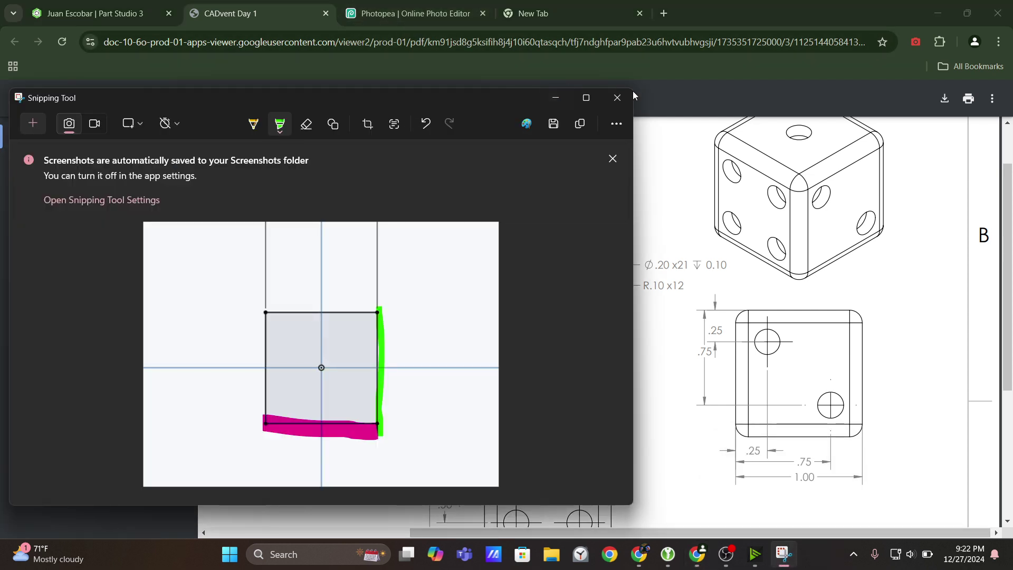
click(619, 99)
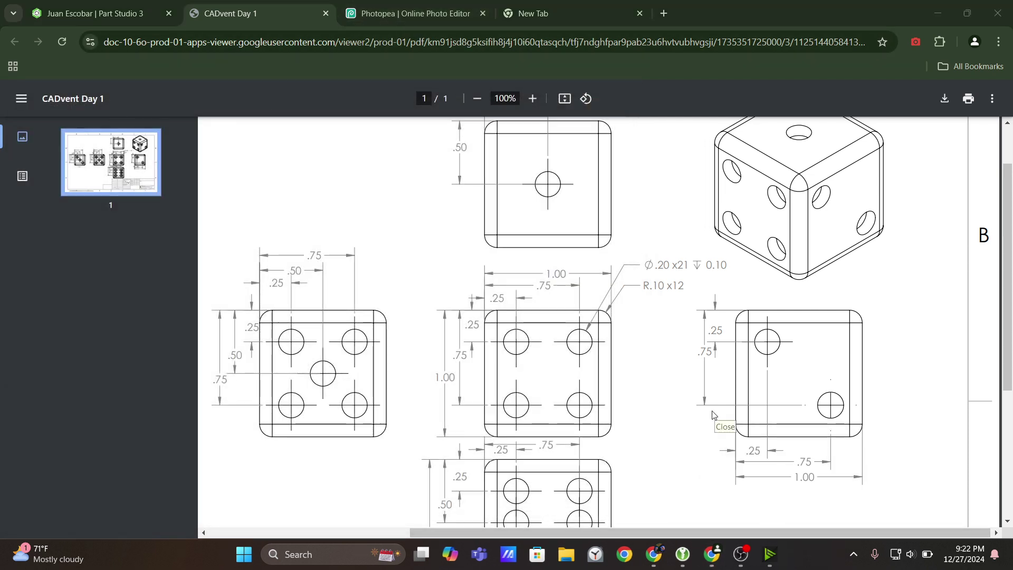
key(super)
text(nip)
key(Return)
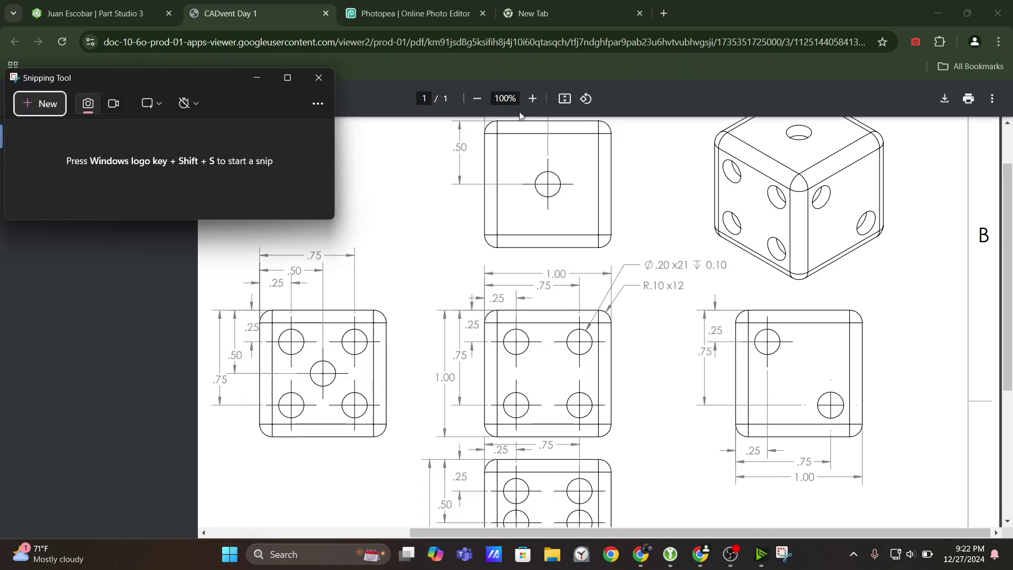
Reduce the CADvent Day 1 drawing to 80% zoom and capture its flat and isometric dice views with Snipping Tool
click(485, 100)
click(478, 99)
scroll(773, 529, up, 3)
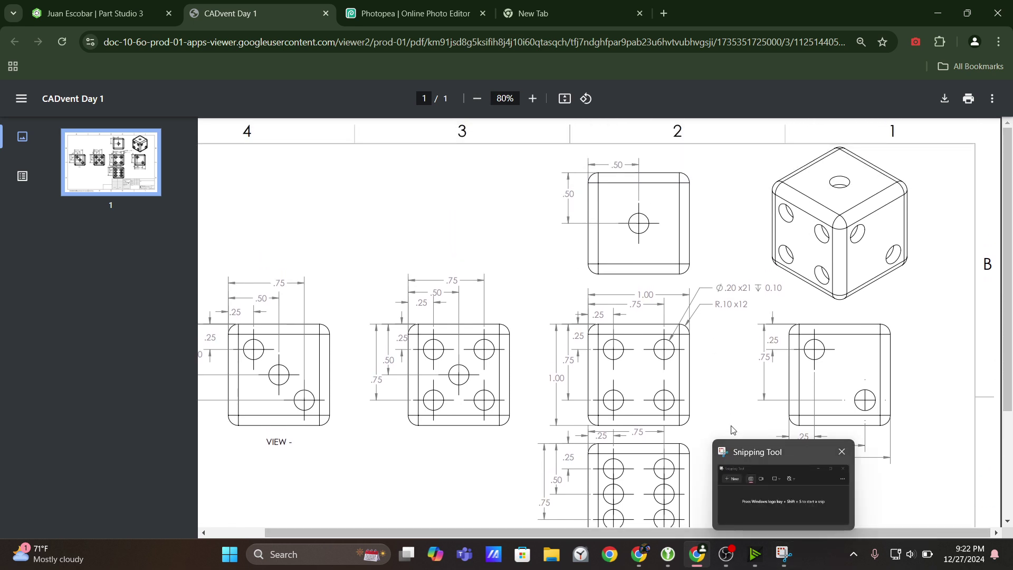
scroll(747, 469, down, 2)
scroll(747, 470, up, 2)
click(784, 553)
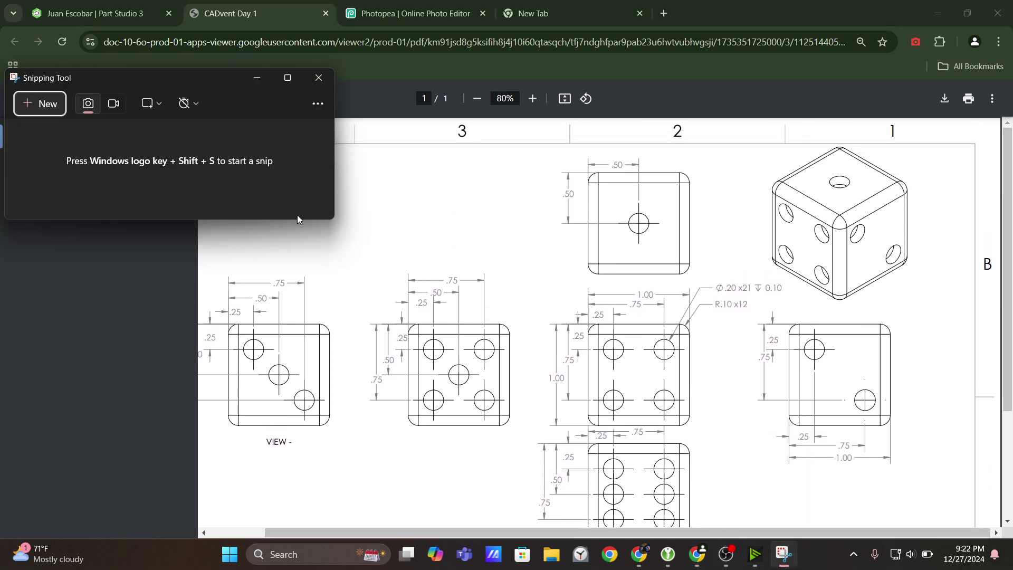
click(64, 104)
drag(139, 81, 997, 539)
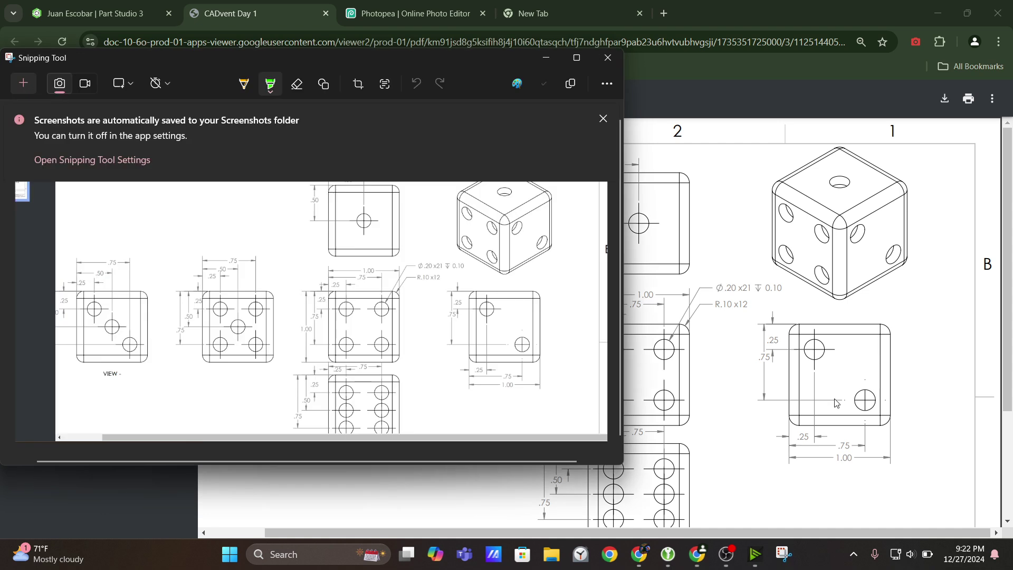
Mark the four holes of the front face in orange with the pen, in both its flat view and the isometric view
click(244, 84)
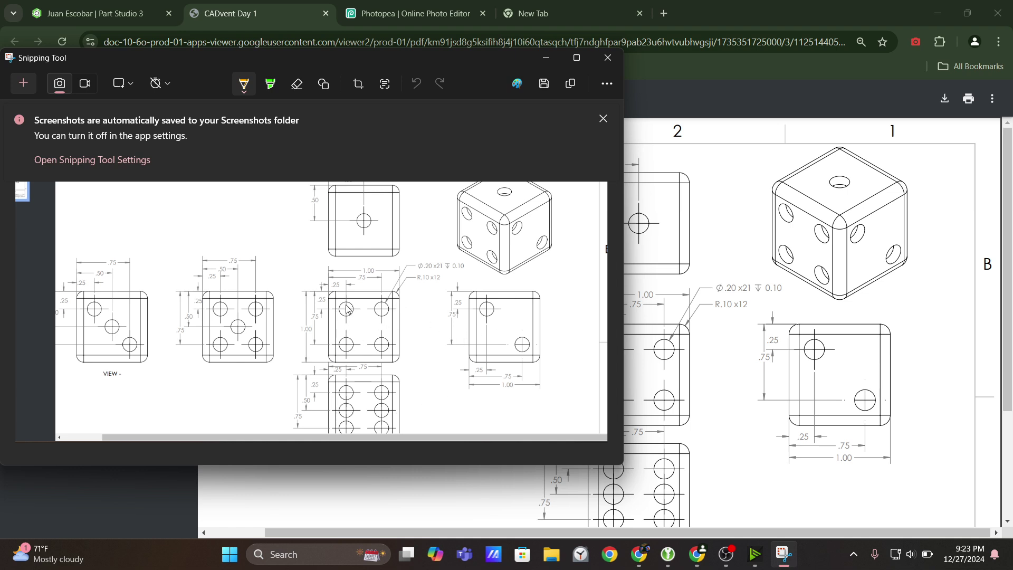
drag(346, 311, 385, 311)
mouse_move(351, 343)
mouse_down()
mouse_move(341, 349)
mouse_move(382, 349)
mouse_up()
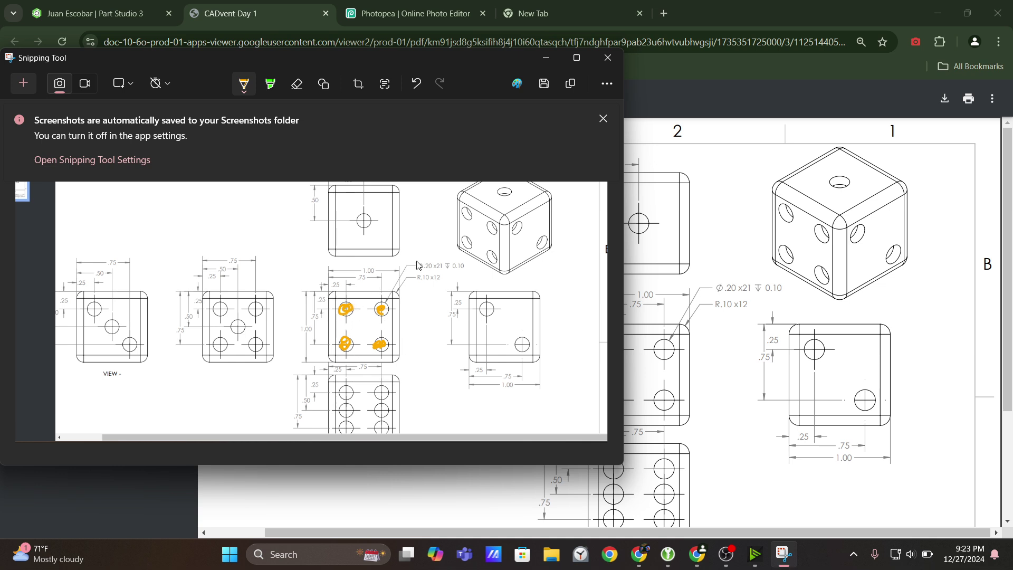
drag(470, 211, 466, 214)
Mark in red the connection between the four-hole and two-hole faces, in the isometric view and between their flat views
click(257, 91)
click(194, 179)
drag(503, 243, 511, 241)
drag(395, 324, 464, 326)
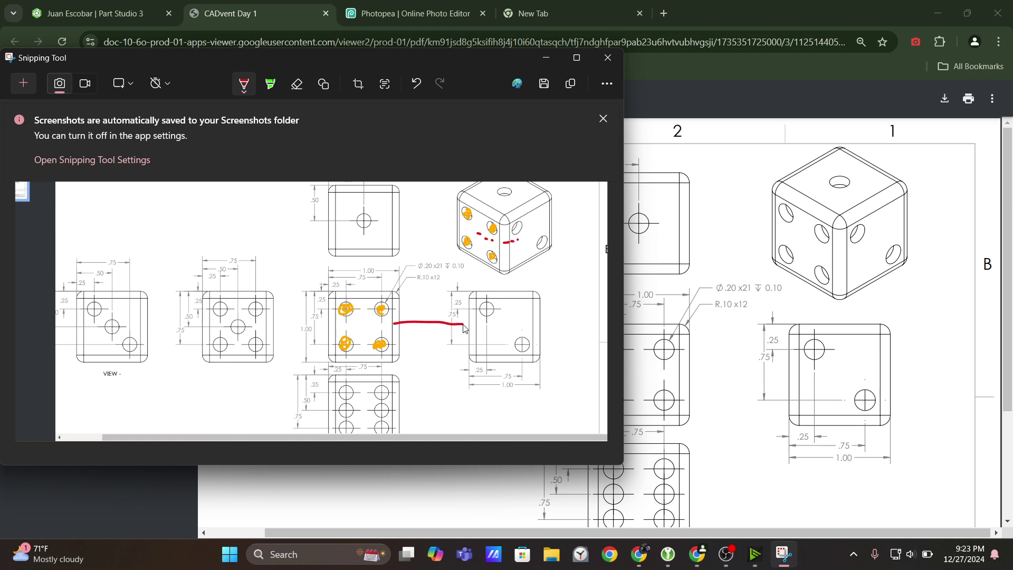
Mark the two holes of the two-hole face in red-orange, in both its flat view and the isometric view
click(245, 92)
click(227, 174)
drag(490, 311, 491, 309)
drag(524, 351, 522, 344)
drag(520, 233, 543, 249)
drag(388, 317, 385, 312)
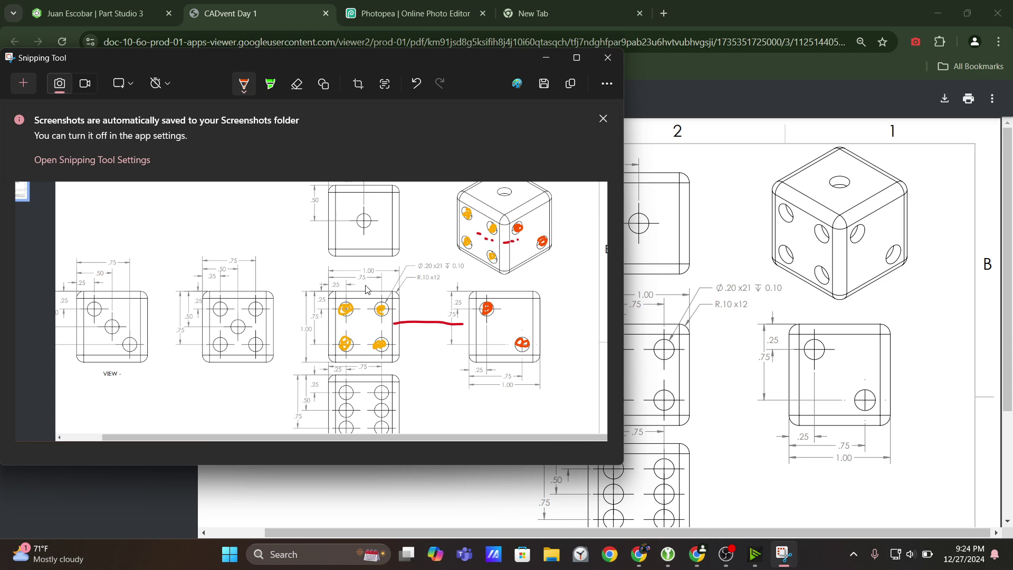
Link the neighbouring upper holes of the four-hole and two-hole faces with dashed magenta lines in the flat and isometric views
click(244, 90)
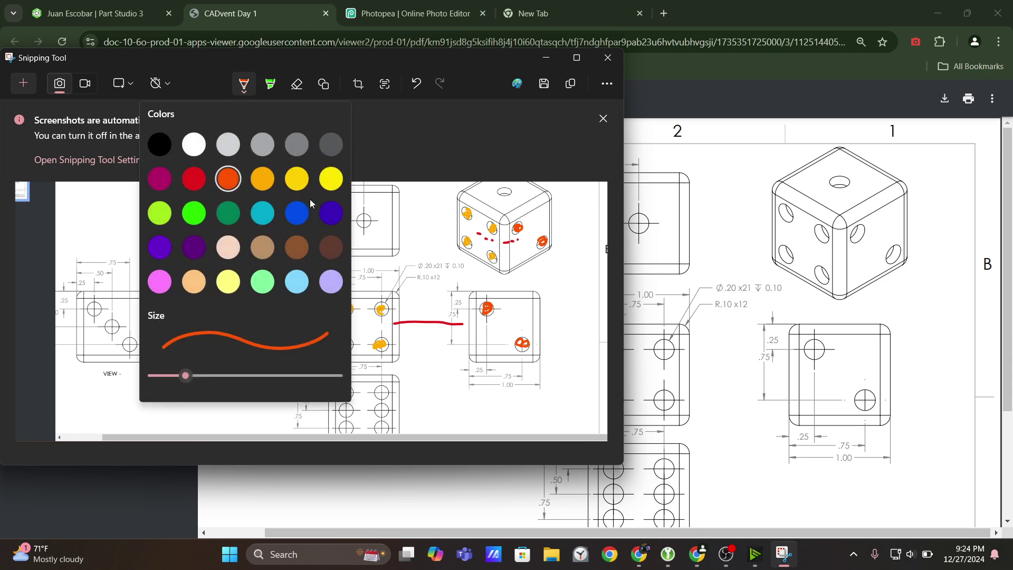
click(204, 182)
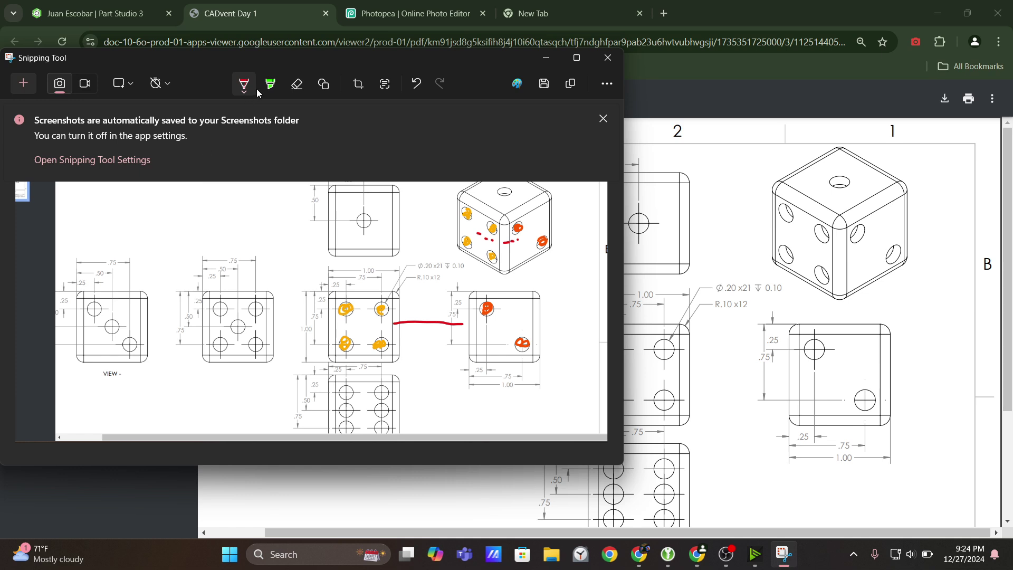
click(248, 89)
click(180, 185)
drag(398, 308, 461, 311)
Mark in blue the connection between the four-hole and one-hole faces, in the flat views and the isometric view
click(246, 83)
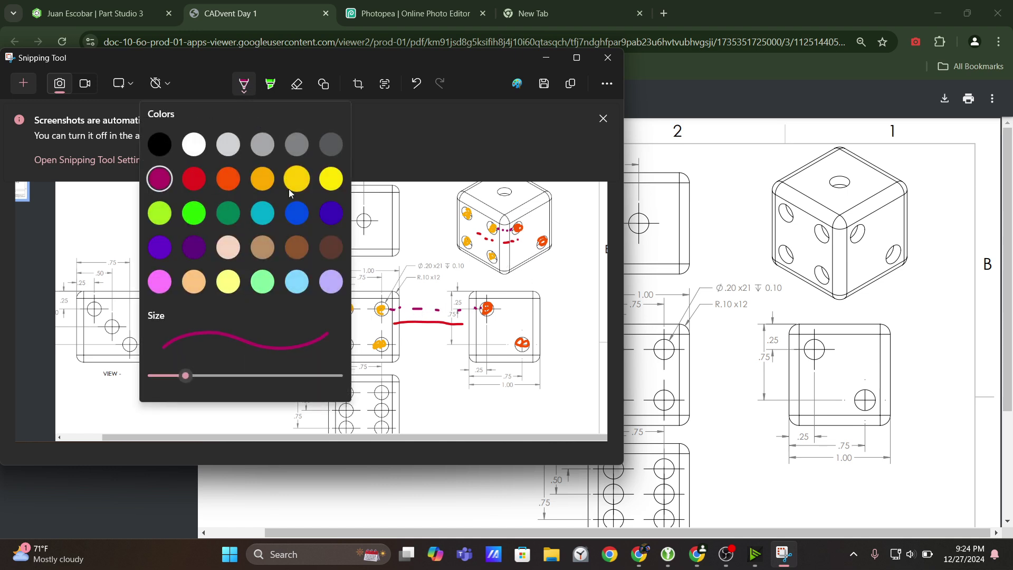
click(363, 297)
drag(363, 297, 368, 256)
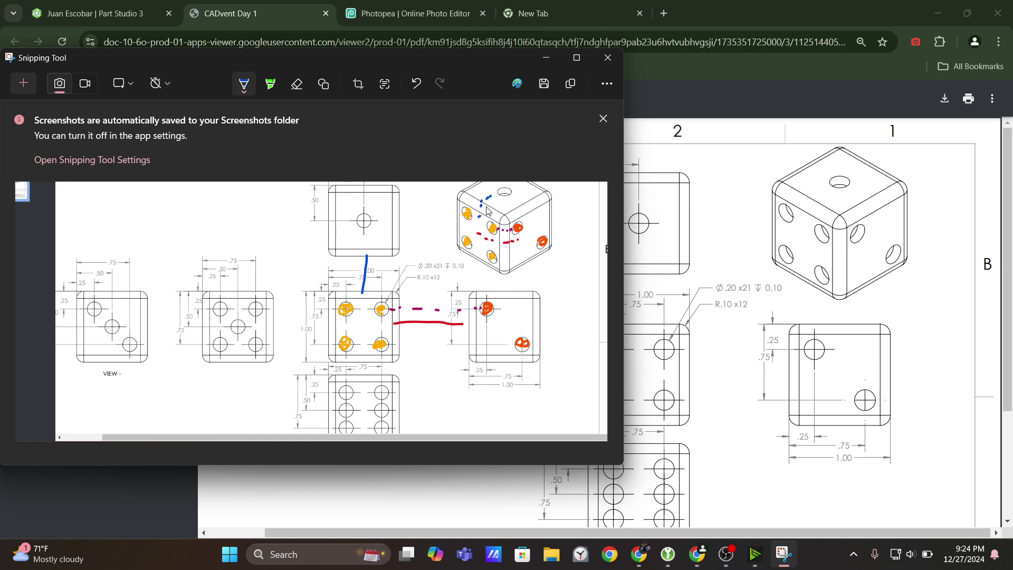
scroll(327, 274, up, 1)
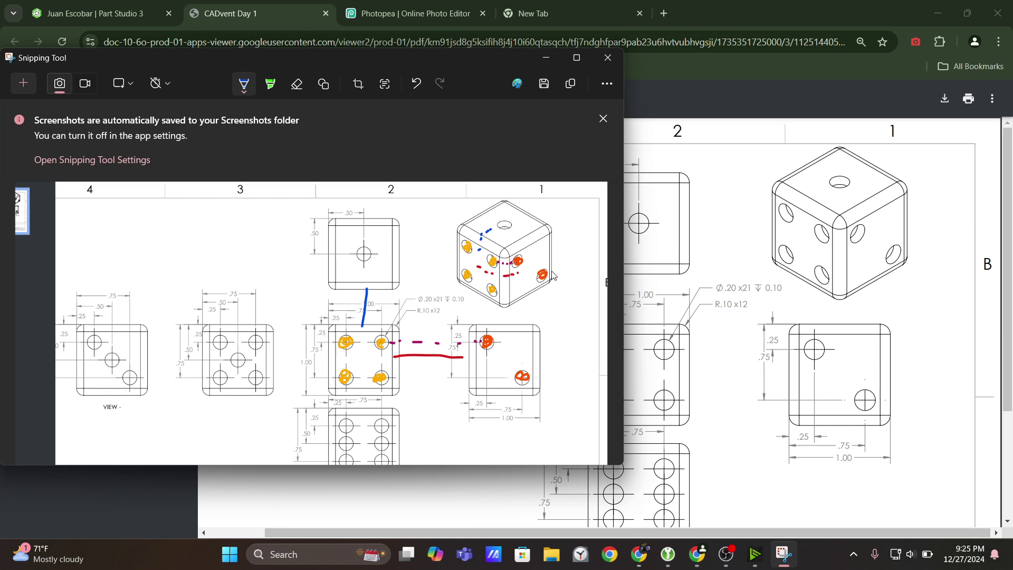
Switch to Onshape and start a new sketch on the cube's top face
click(132, 4)
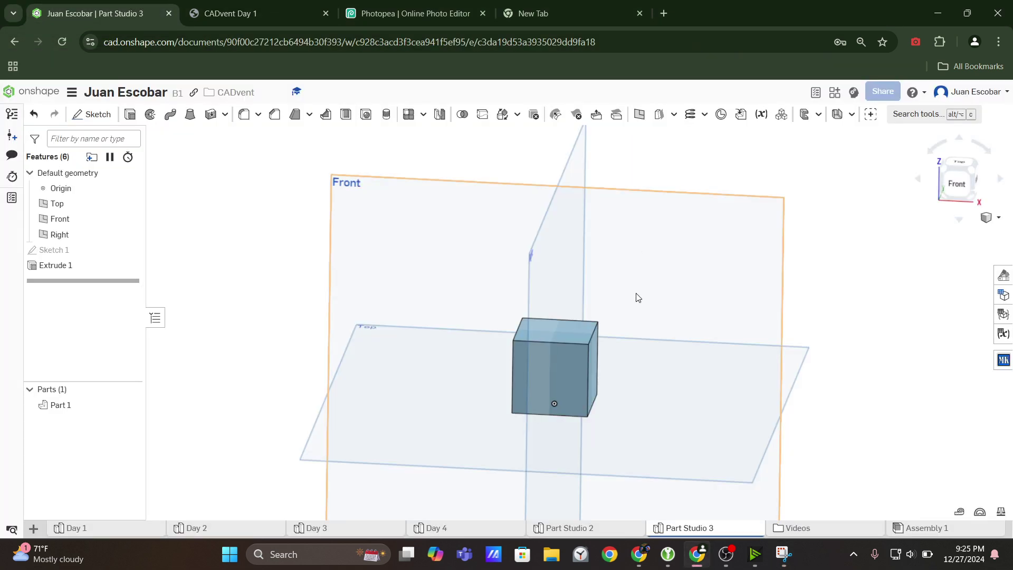
right_drag(636, 297, 496, 357)
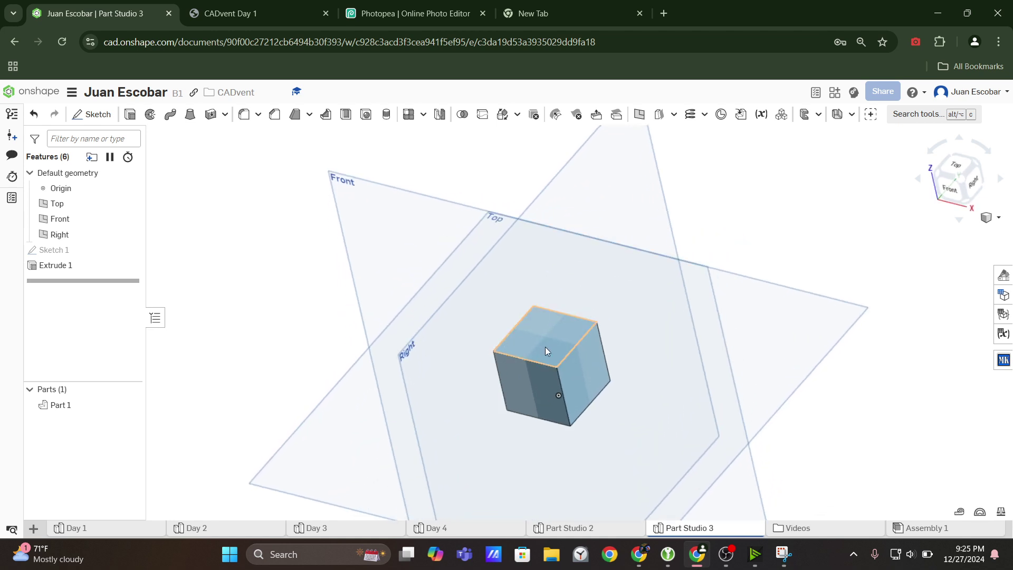
scroll(549, 346, down, 1)
scroll(575, 315, up, 1)
mouse_move(548, 346)
middle_down()
mouse_move(574, 314)
mouse_move(551, 348)
middle_up()
scroll(576, 342, up, 1)
scroll(552, 347, down, 1)
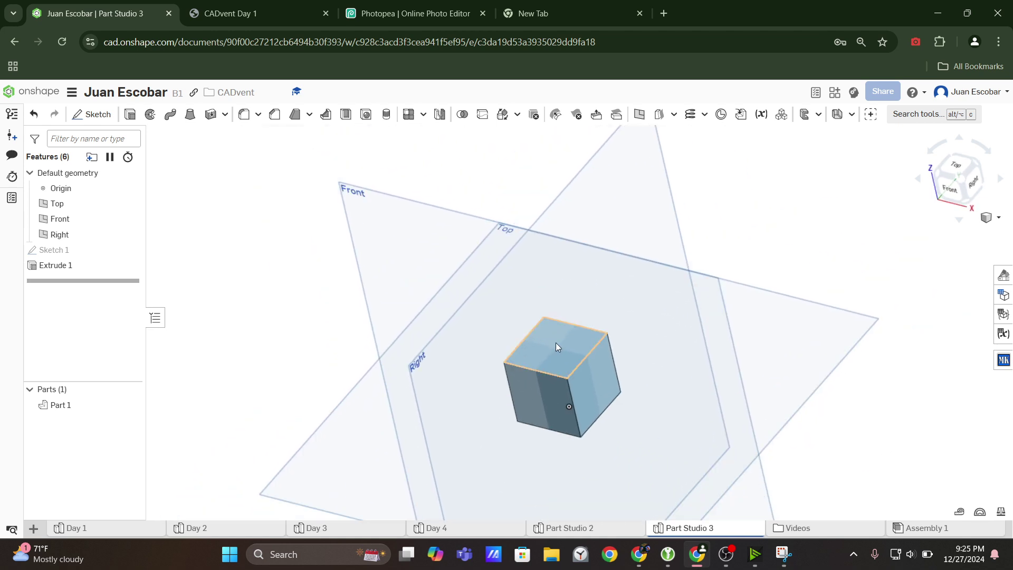
click(560, 359)
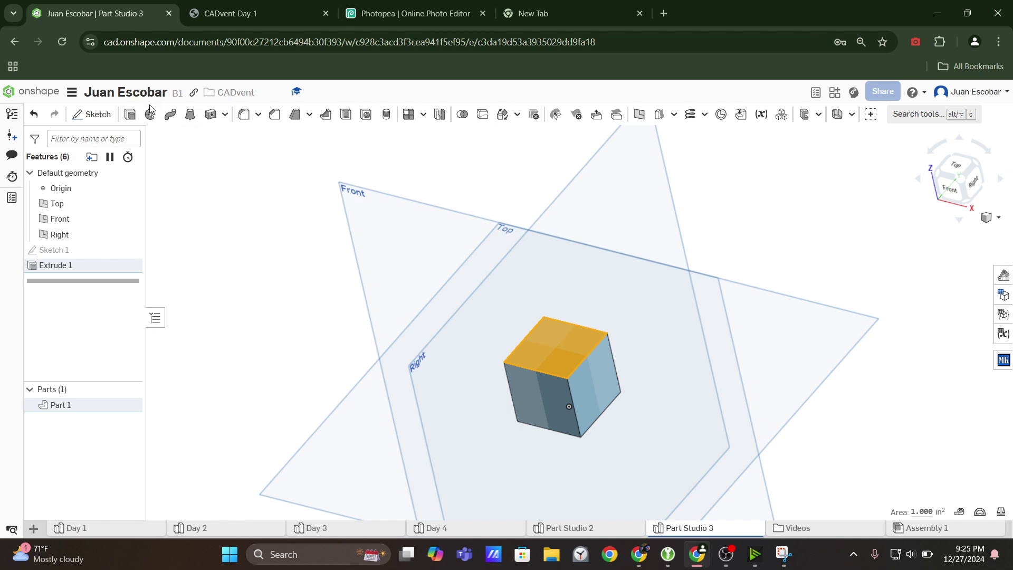
click(93, 114)
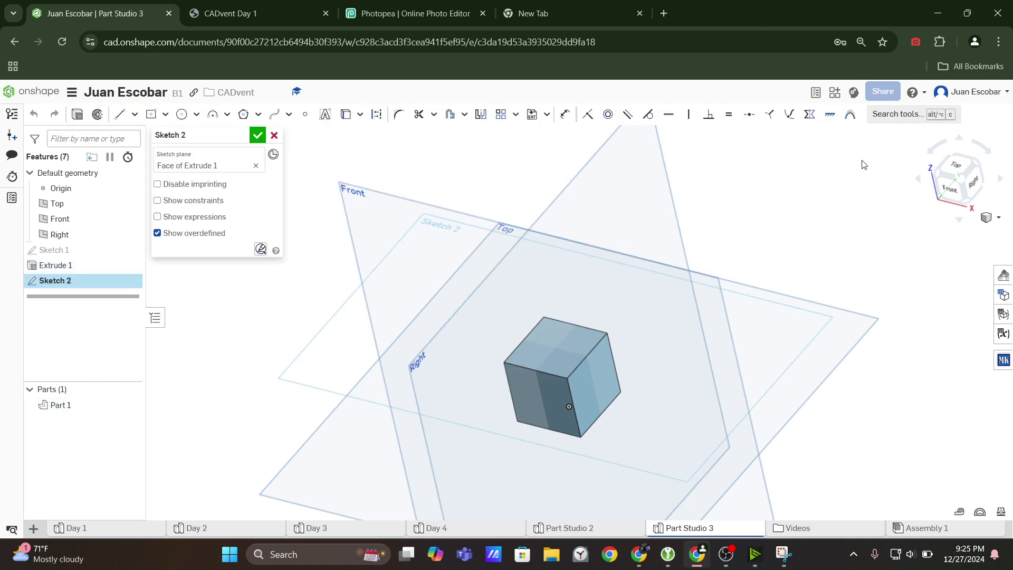
Sketch a circle about 0.58 in in diameter centred on the origin of the top face, consulting the one-hole view in the drawing
click(959, 169)
scroll(580, 321, up, 2)
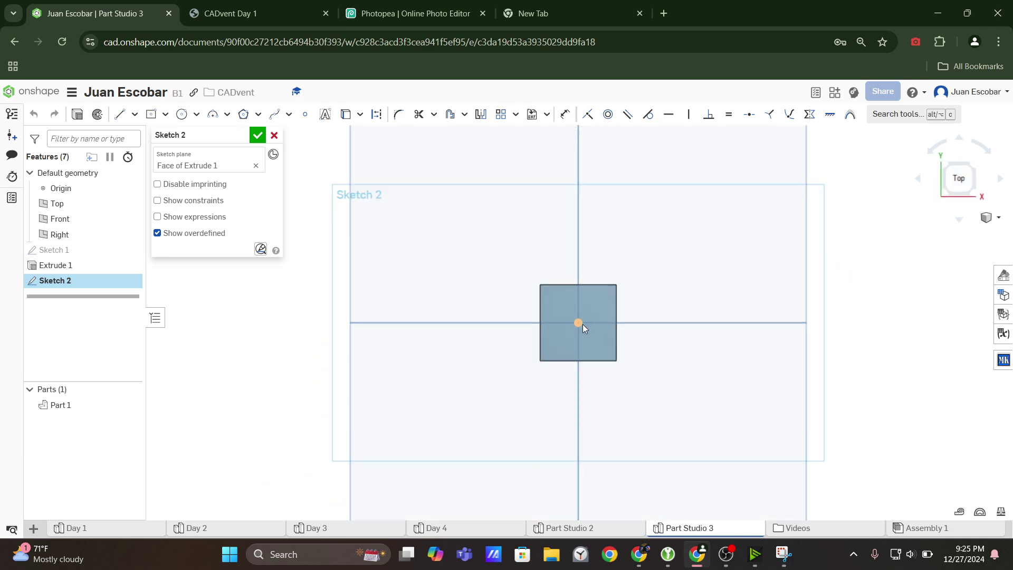
scroll(582, 324, up, 2)
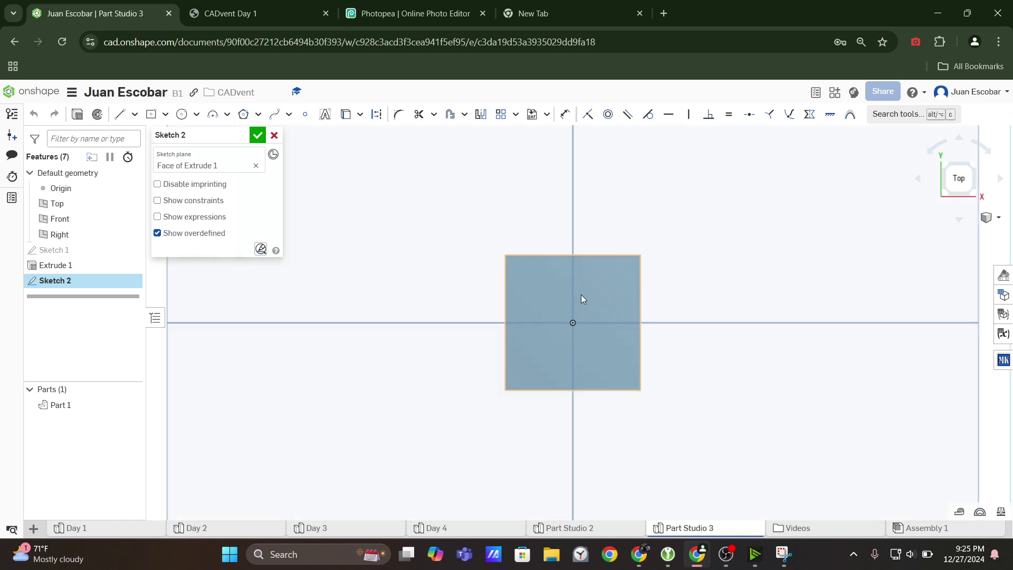
right_drag(585, 329, 578, 254)
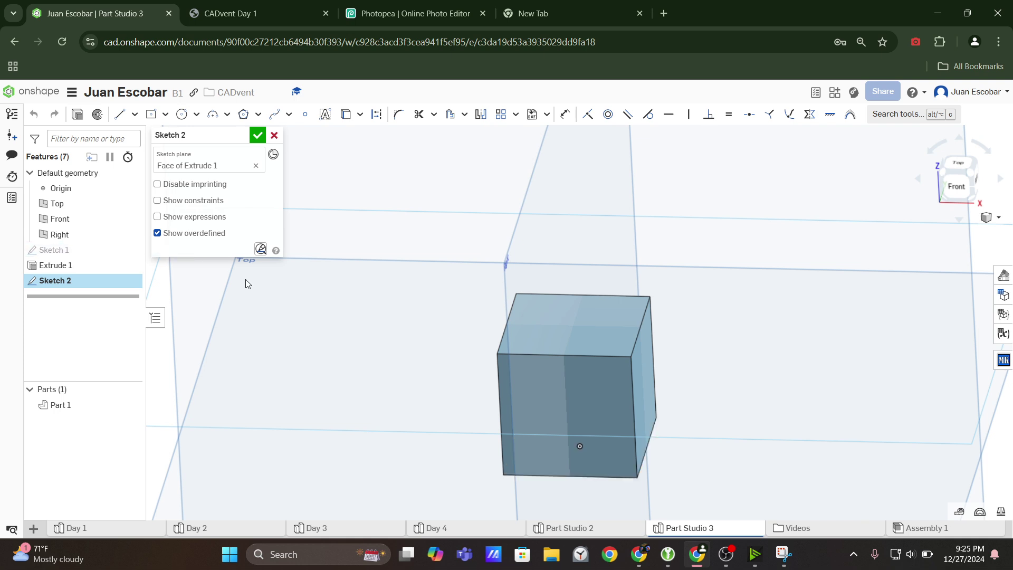
right_drag(447, 309, 469, 329)
click(951, 173)
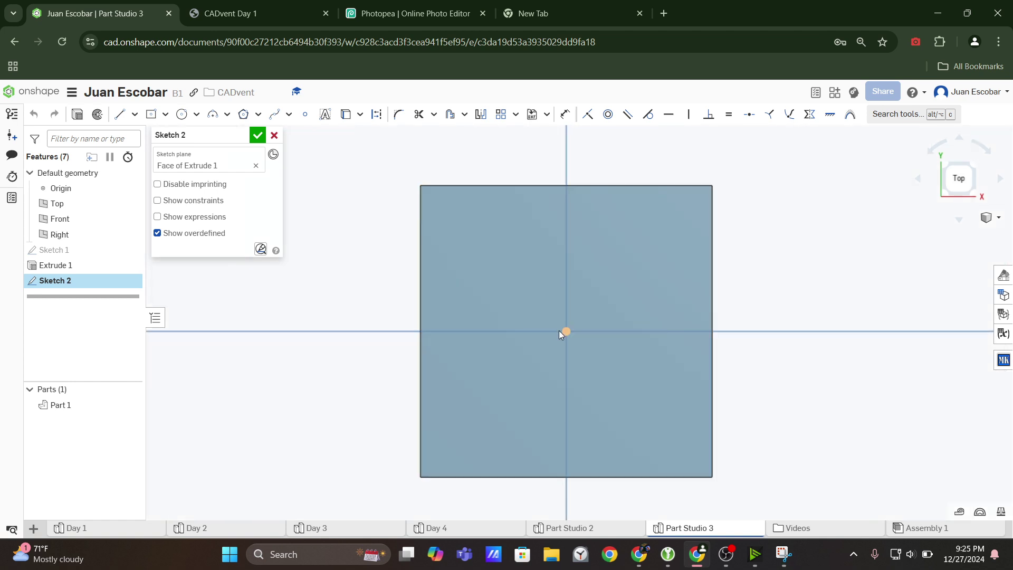
click(312, 5)
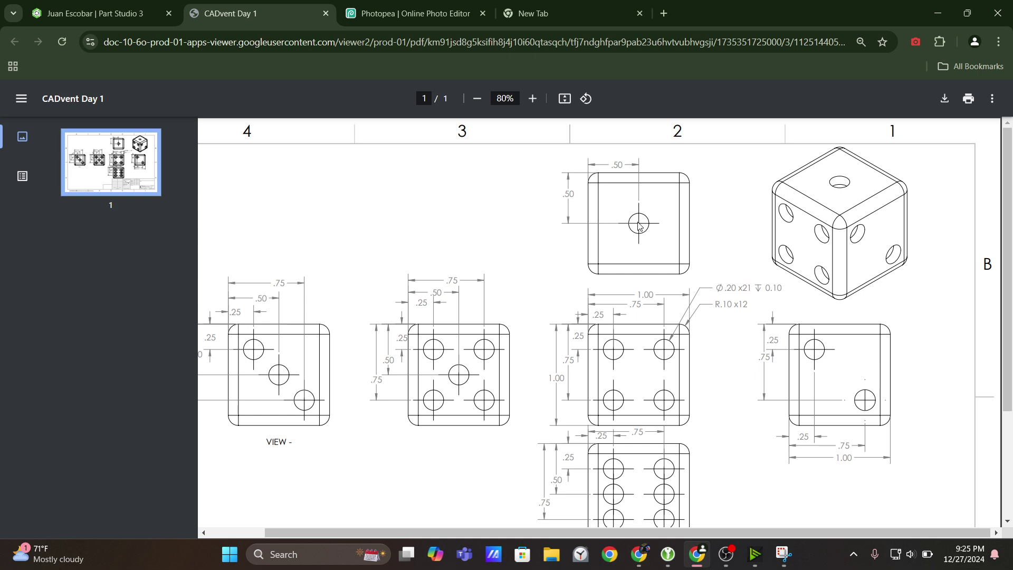
click(146, 7)
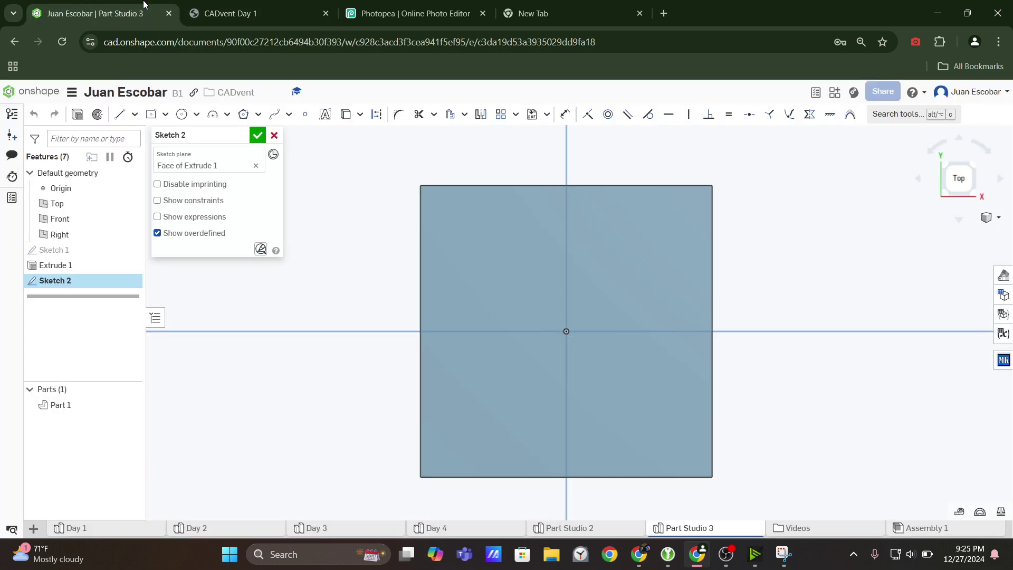
click(182, 114)
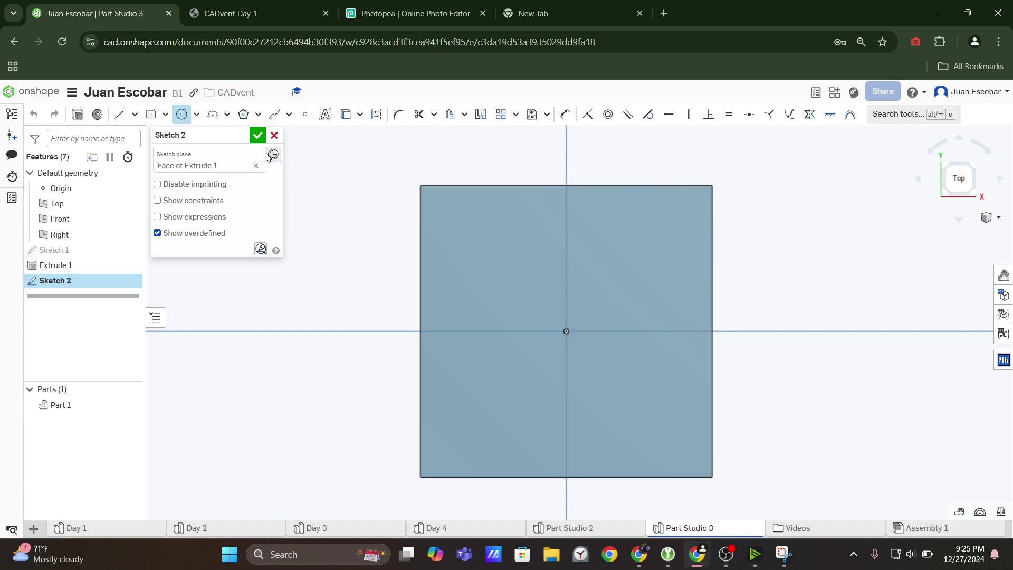
click(566, 331)
click(612, 261)
key(Escape)
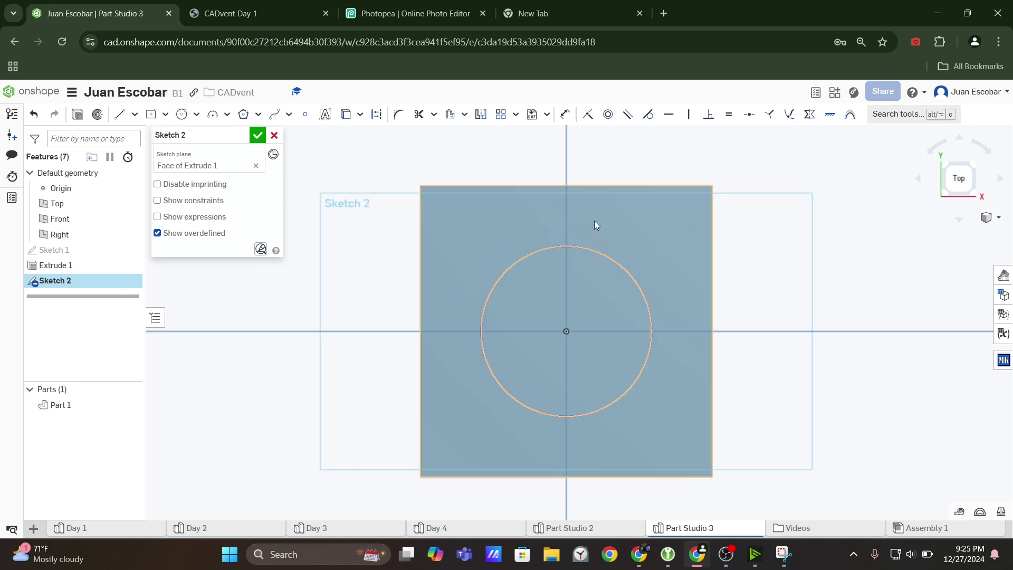
Examine the hole callout in the CADvent Day 1 drawing for the diameter, number and depth of the dice holes
click(270, 4)
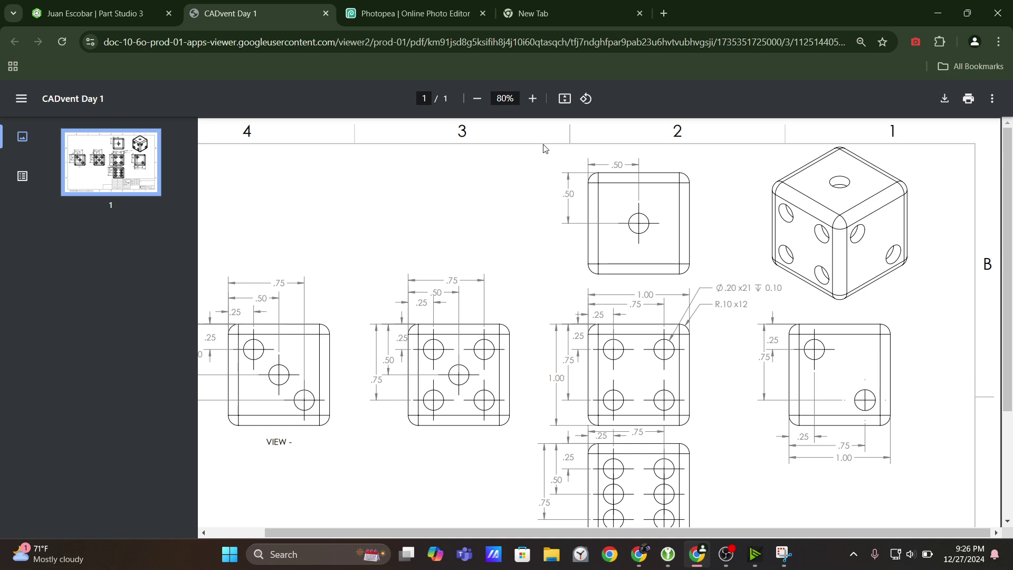
click(532, 98)
click(532, 98)
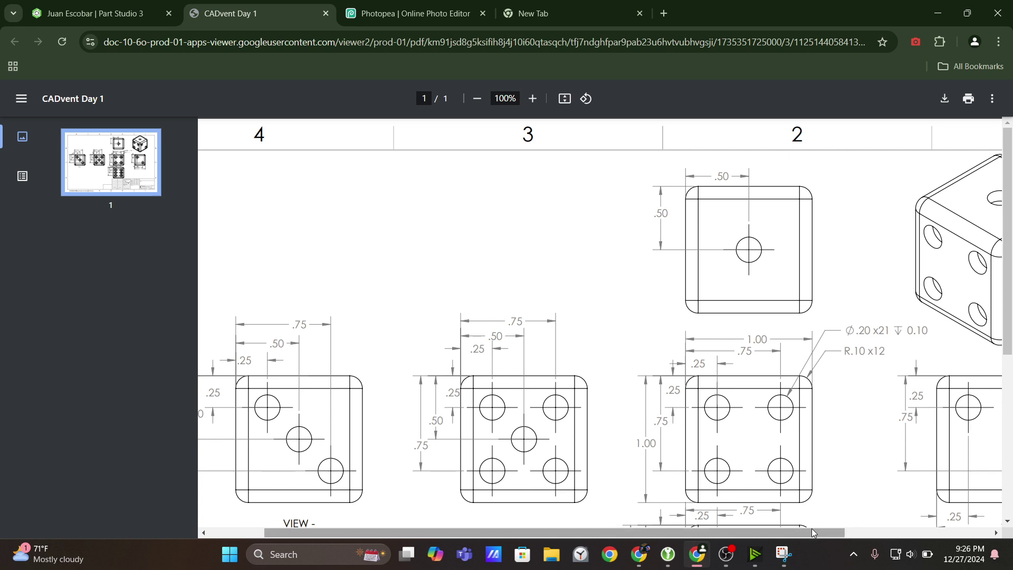
drag(813, 533, 844, 533)
scroll(826, 312, down, 4)
scroll(813, 199, up, 1)
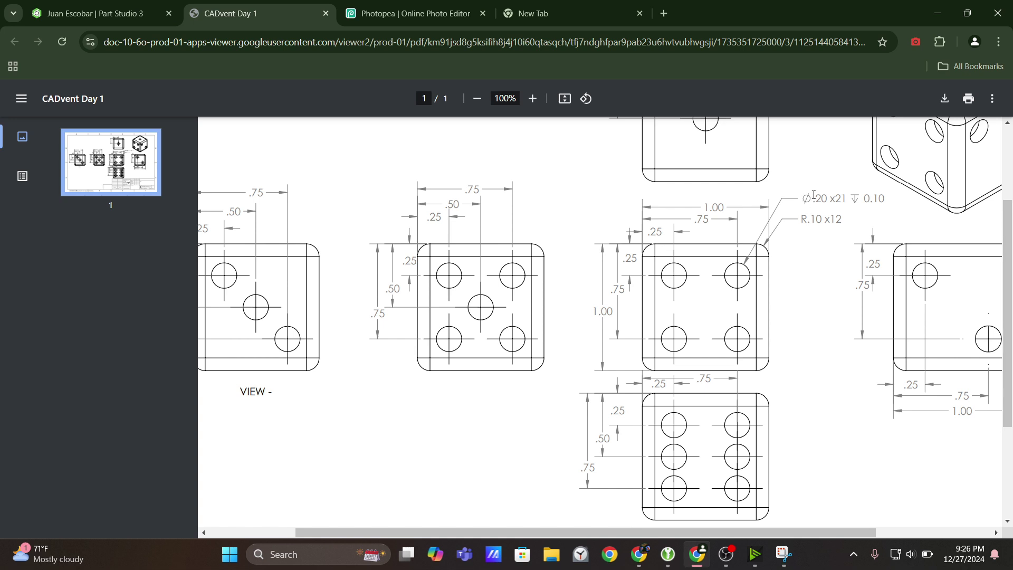
click(540, 100)
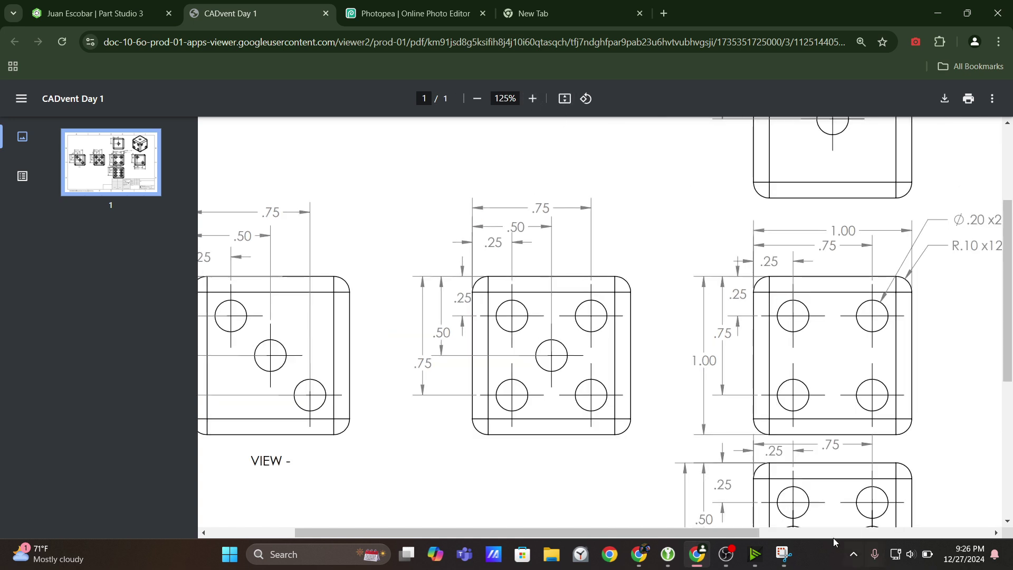
drag(758, 530, 796, 531)
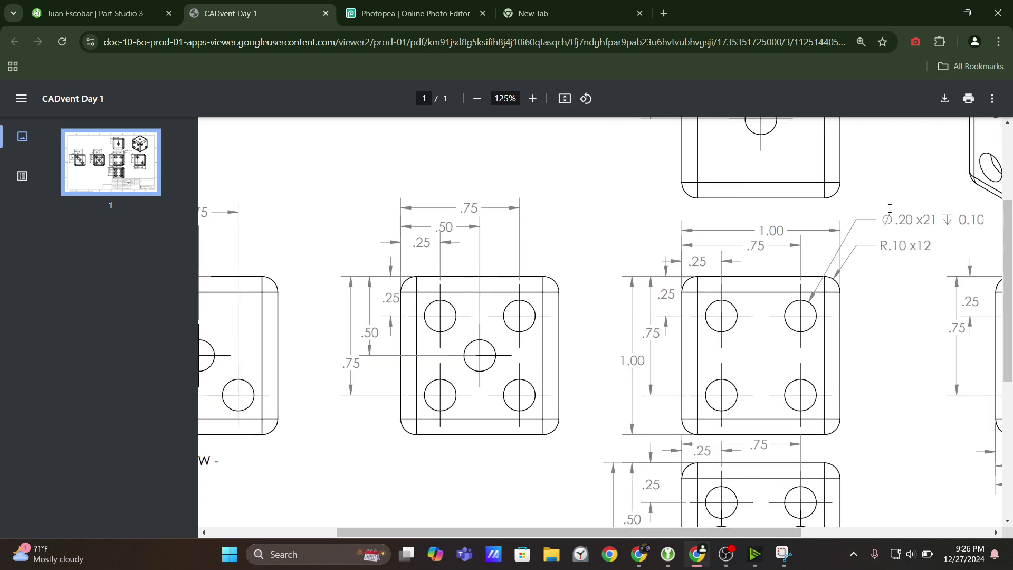
drag(910, 223, 900, 222)
click(477, 98)
click(477, 98)
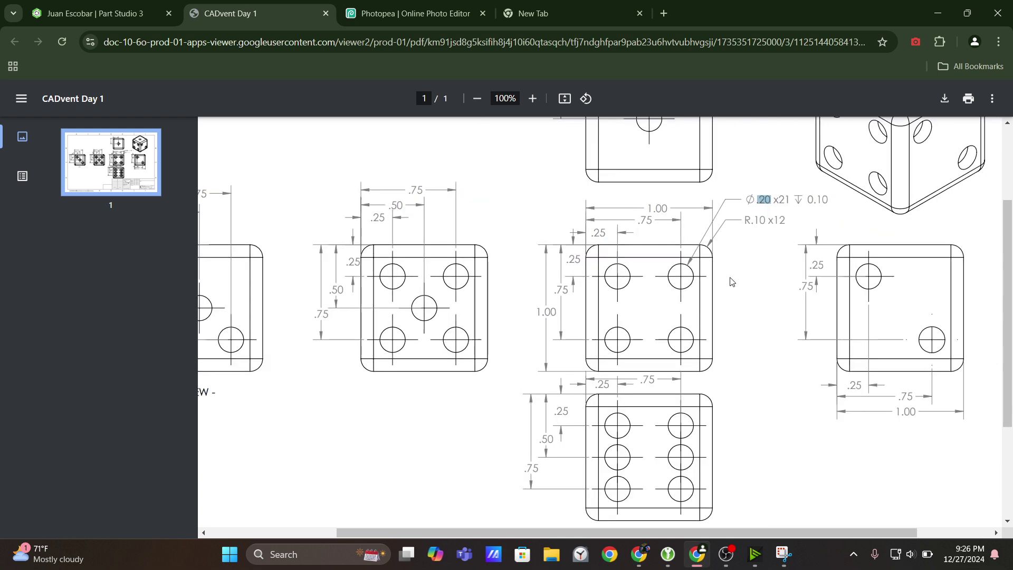
scroll(732, 284, up, 2)
scroll(732, 286, down, 1)
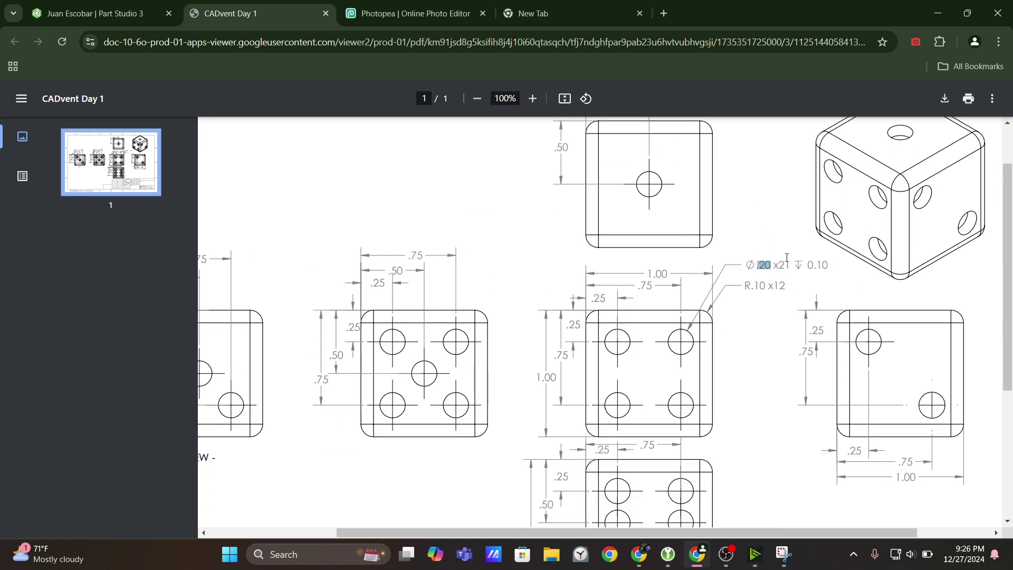
click(477, 98)
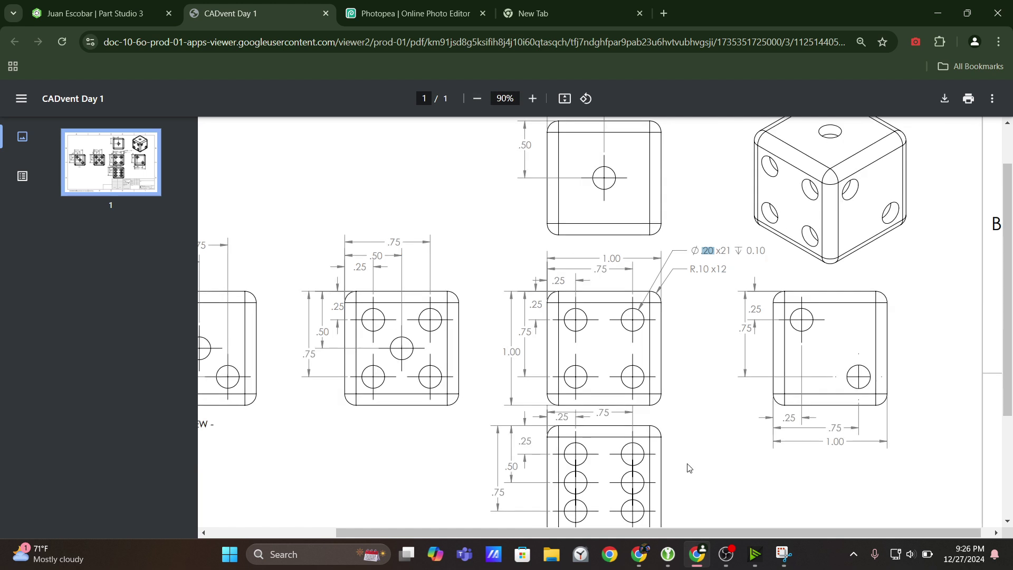
scroll(680, 533, left, 1)
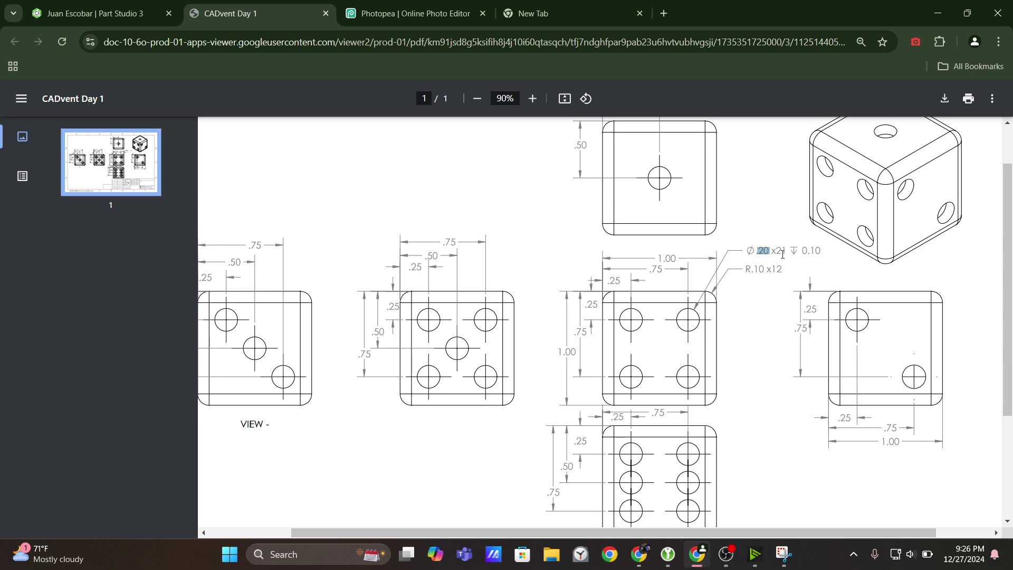
drag(801, 250, 826, 249)
click(775, 252)
double_click(767, 252)
Return to the Onshape sketch and dimension the circle's diameter
click(140, 14)
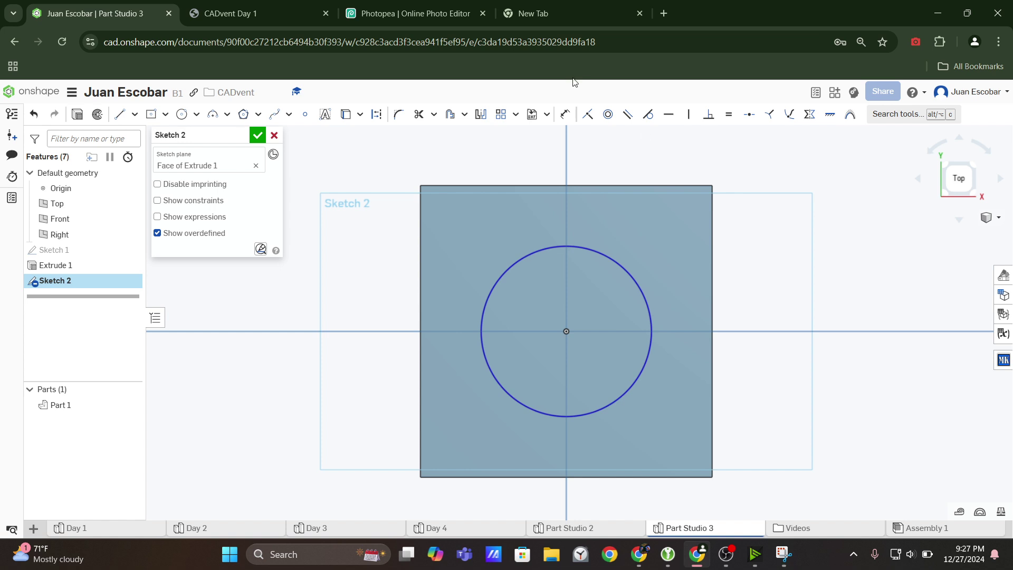
click(565, 114)
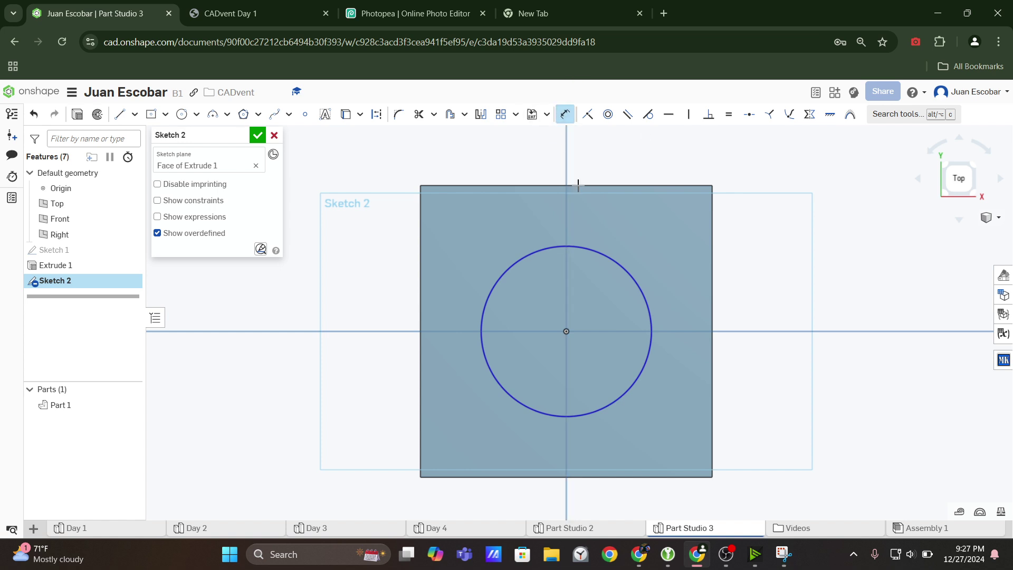
click(622, 265)
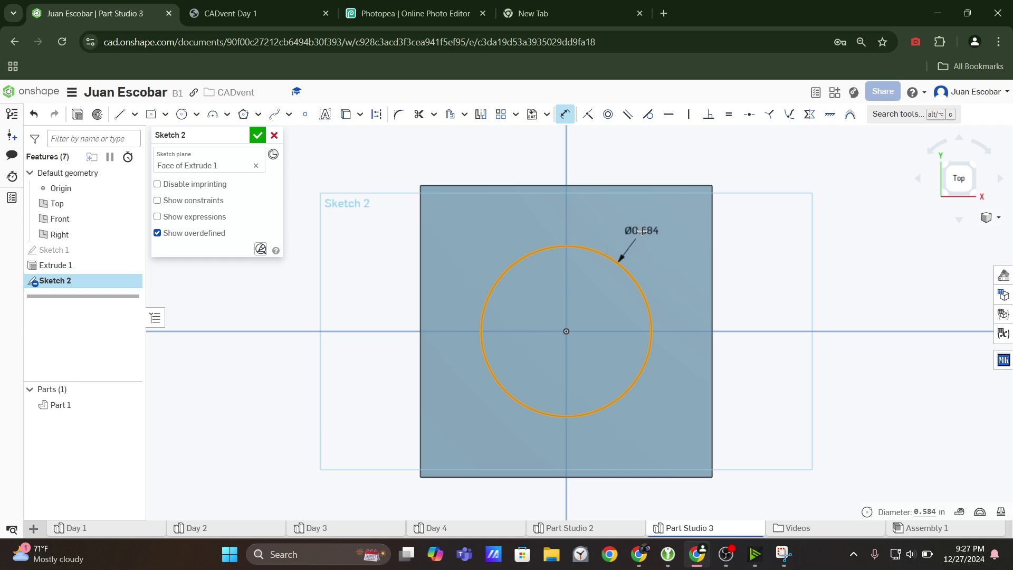
click(642, 230)
key(Return)
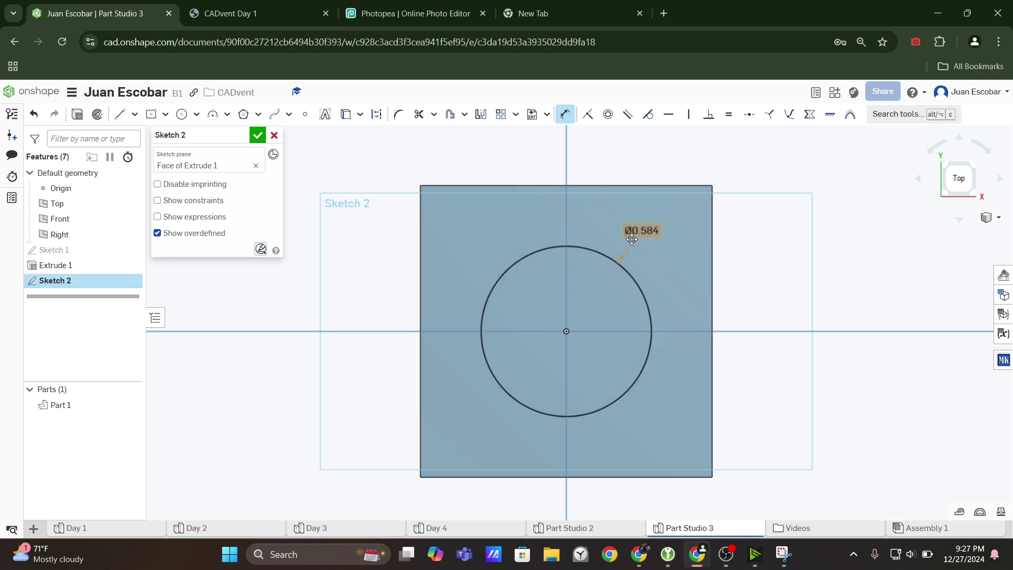
Set the circle's diameter to 0.2 in and leave the Dimension tool
scroll(596, 337, up, 1)
key(Escape)
scroll(588, 343, down, 1)
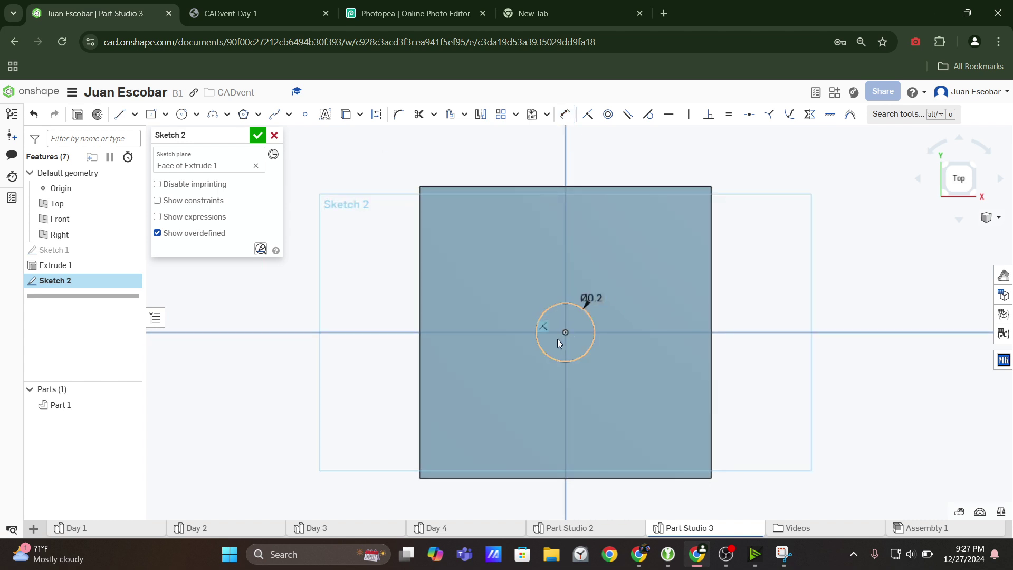
Search the web for "coincident onshape" and open the desktop section of the Coincident help page
click(180, 117)
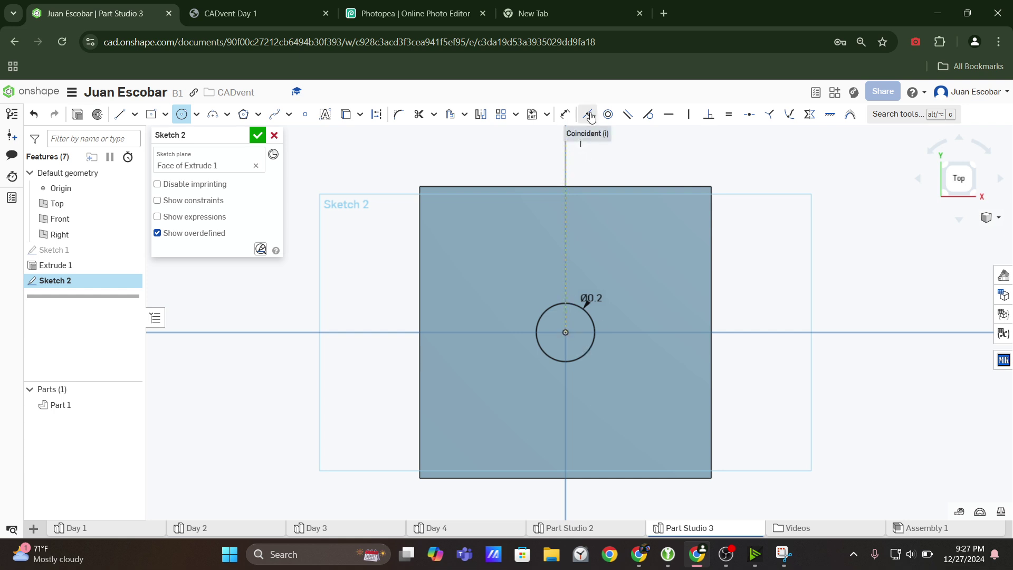
click(554, 4)
text(coi)
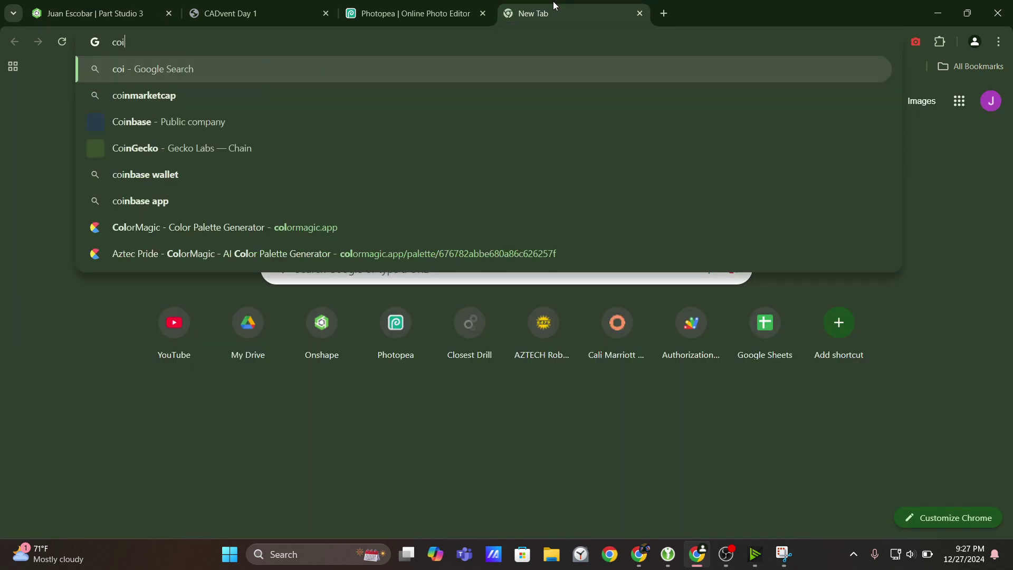
text(ncident onshape)
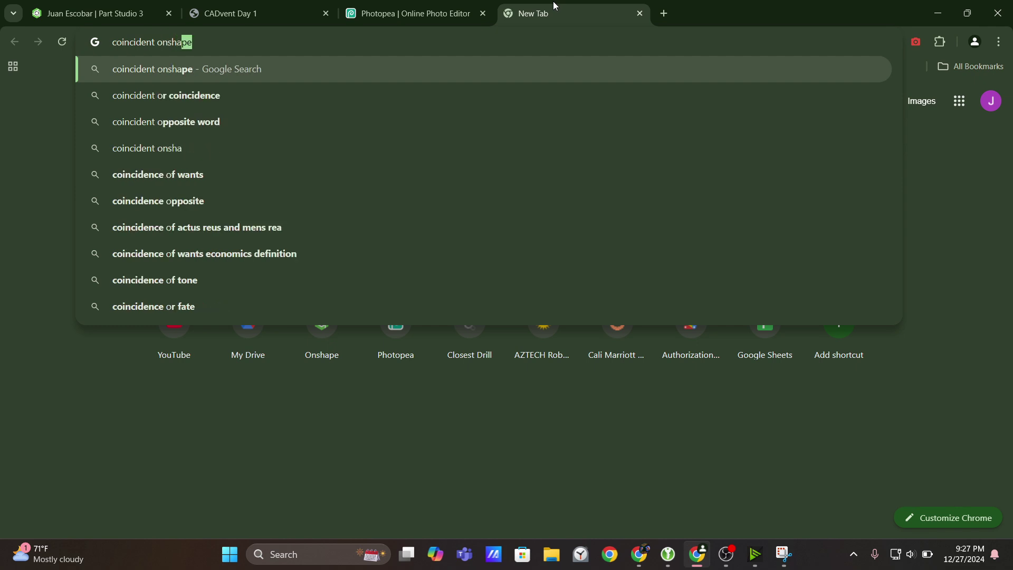
key(Return)
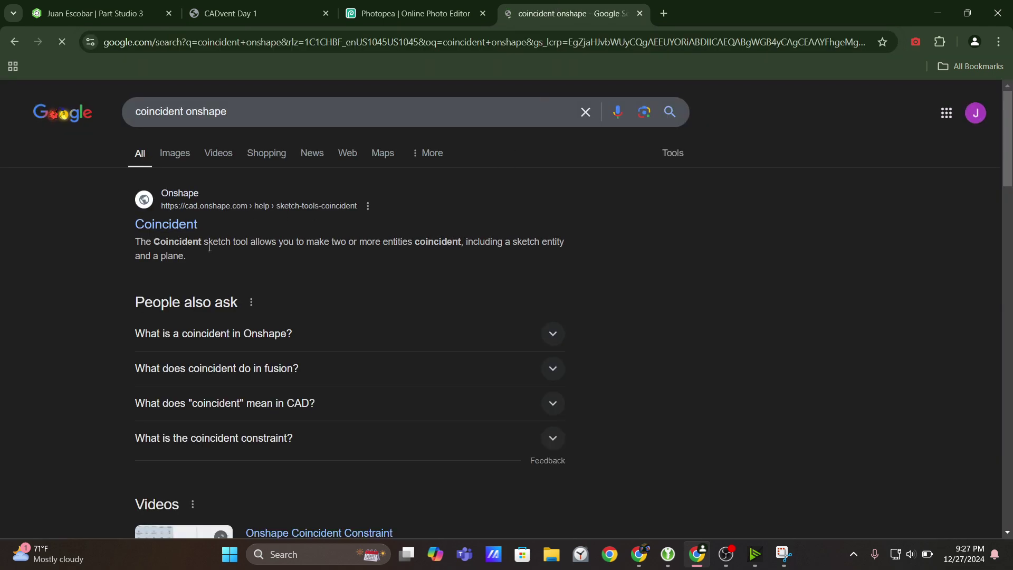
click(176, 227)
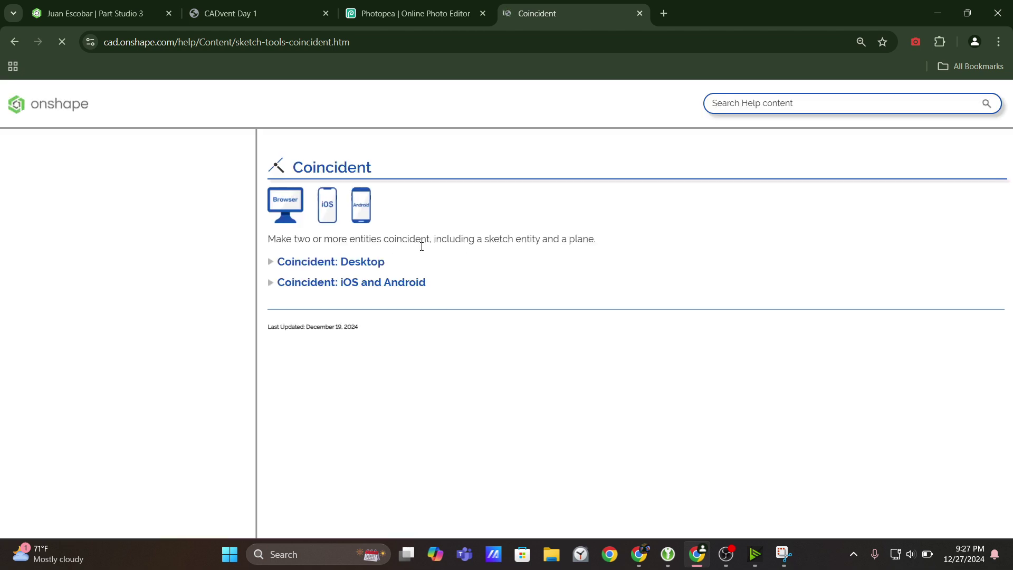
click(369, 261)
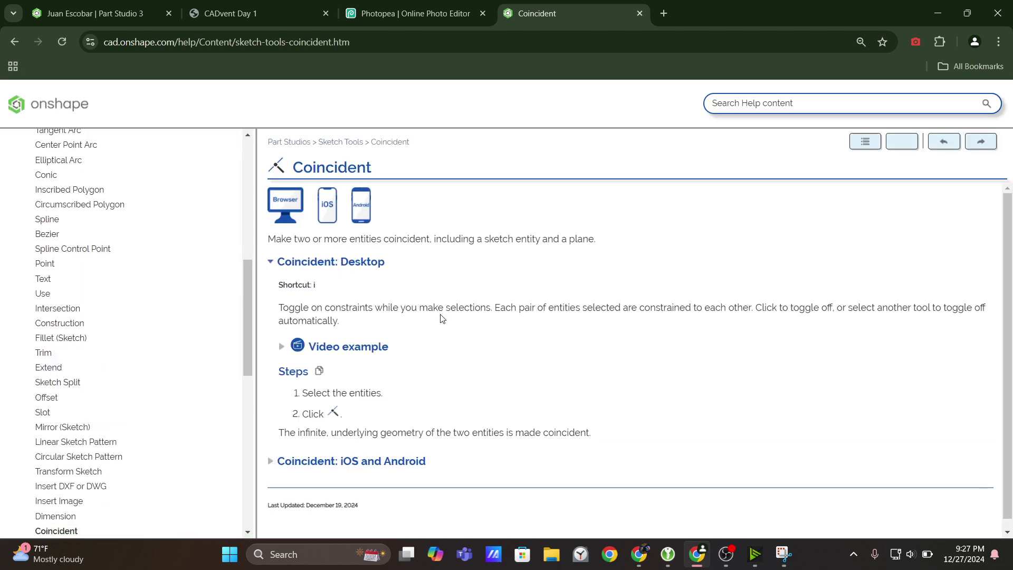
Return to the Onshape sketch, draw a larger second circle centred on the origin and shrink it freehand
click(95, 13)
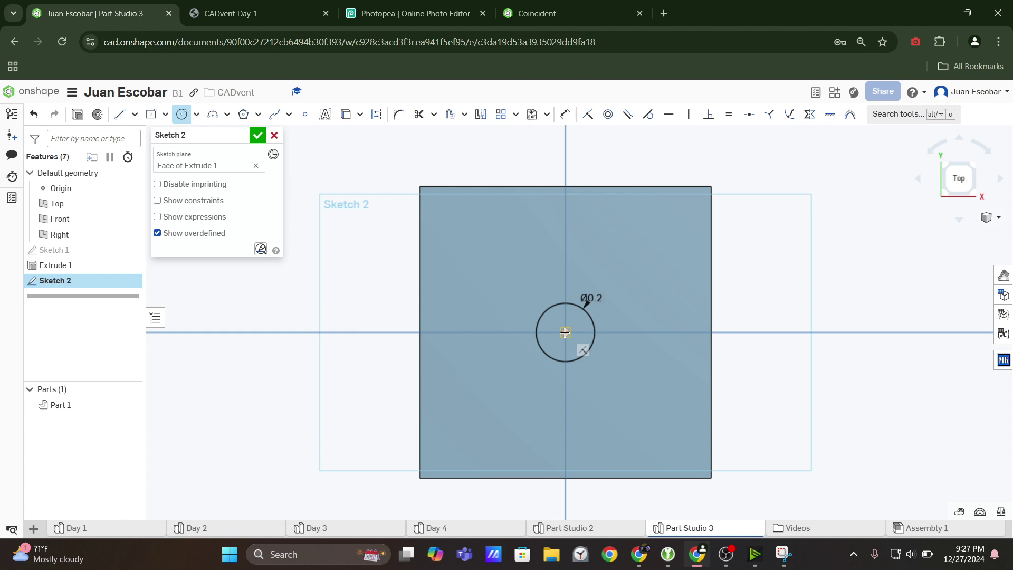
click(565, 333)
click(631, 415)
key(Escape)
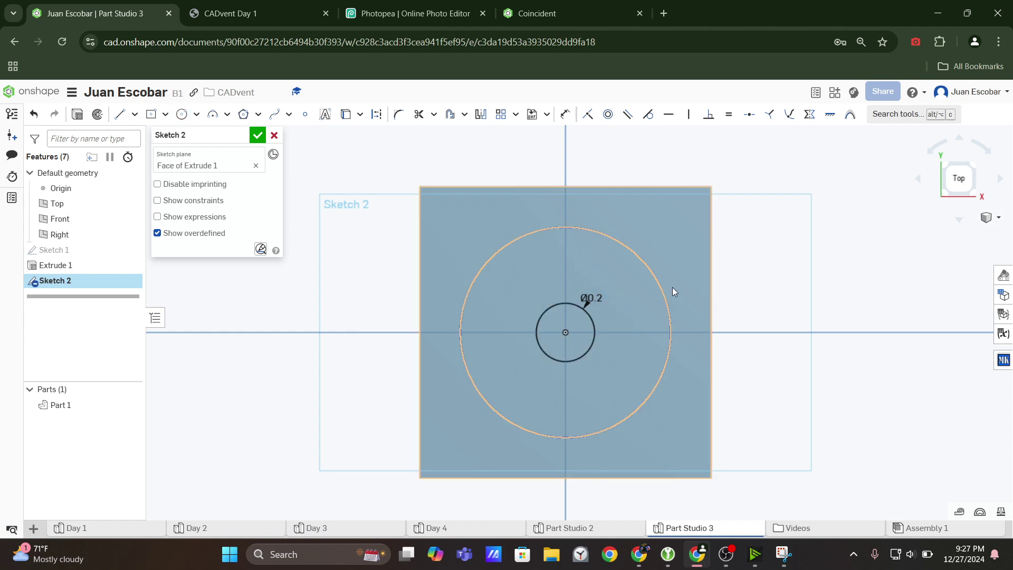
drag(669, 299, 633, 285)
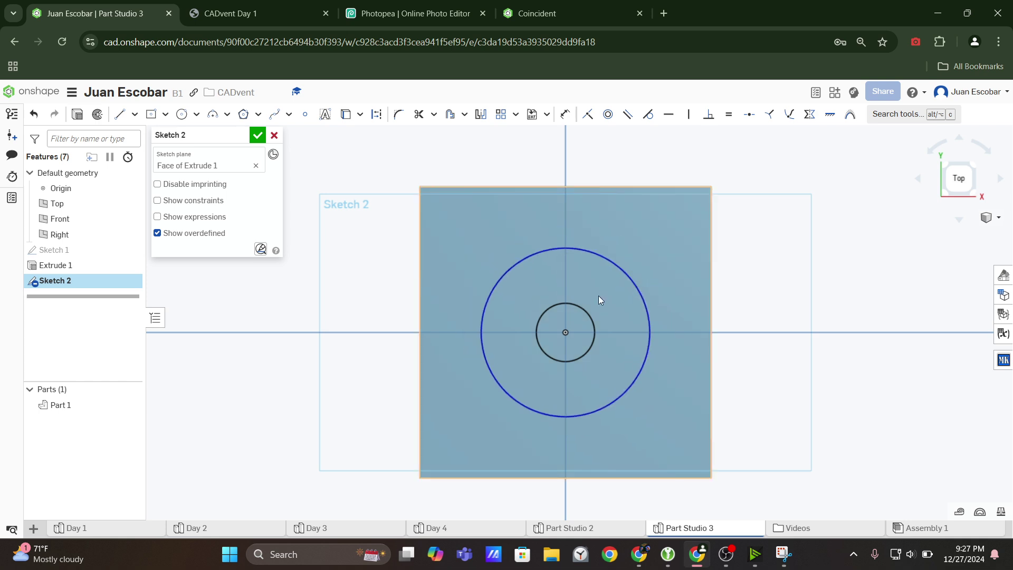
Sketch a free circle near the top face's upper-left corner and move it by its centre point
click(180, 116)
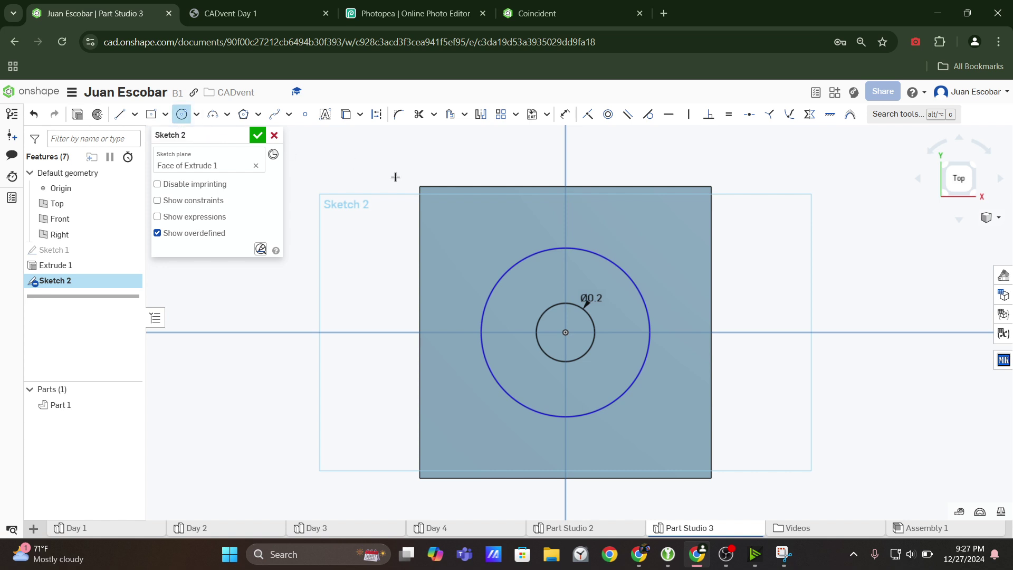
click(460, 234)
click(426, 235)
key(Escape)
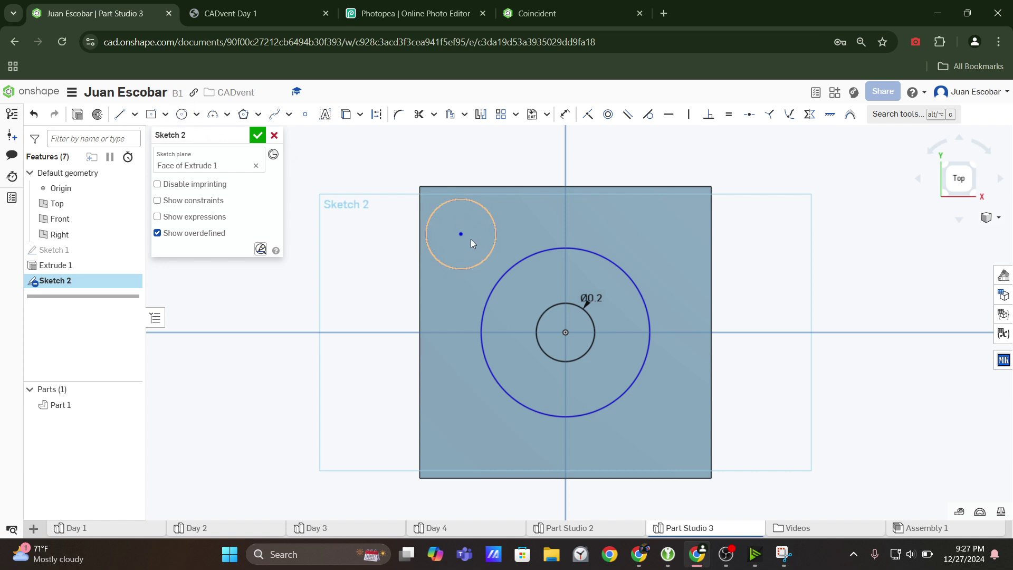
drag(461, 236, 481, 223)
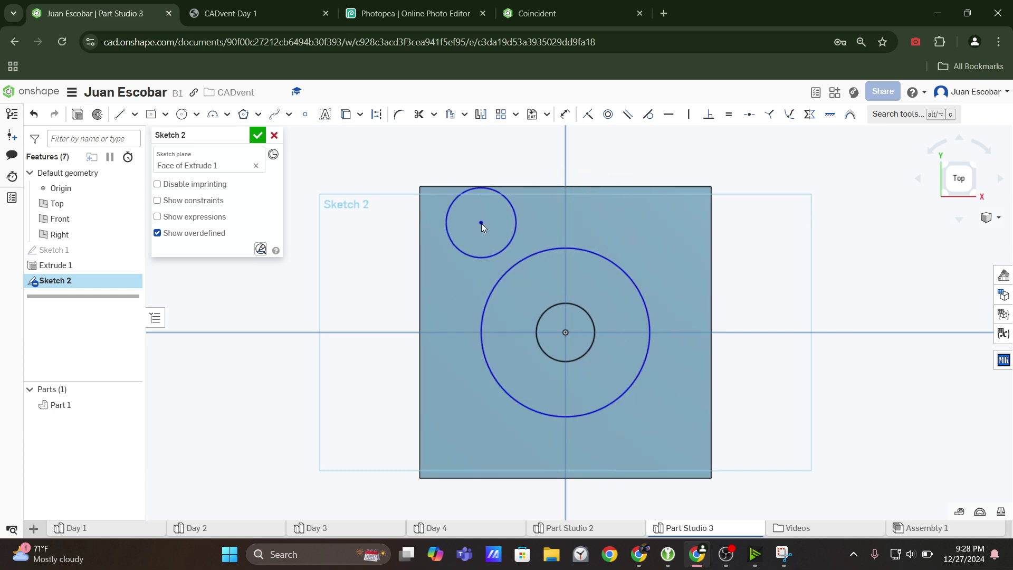
Delete the larger concentric circle and the corner circle, keeping only the 0.2 in circle
click(498, 253)
click(507, 271)
key(Delete)
scroll(568, 341, up, 3)
scroll(575, 353, down, 4)
scroll(573, 346, up, 1)
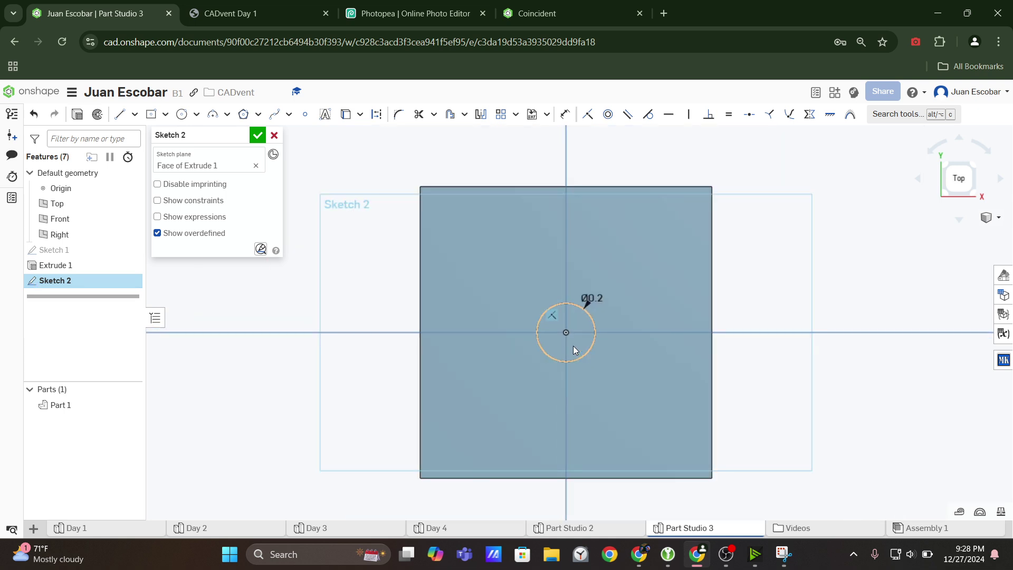
Examine the one-hole view in the CADvent Day 1 drawing for the hole's position dimensions
click(284, 4)
scroll(642, 160, up, 1)
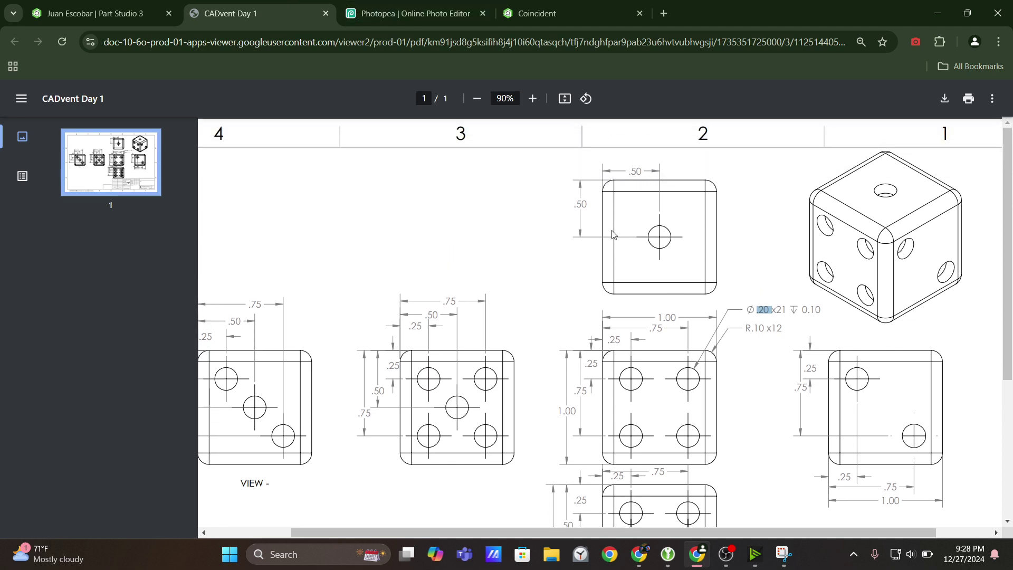
click(590, 250)
Return to Onshape and measure the distance from the circle's centre to the face's upper-left corner, showing the detailed measurement
click(94, 13)
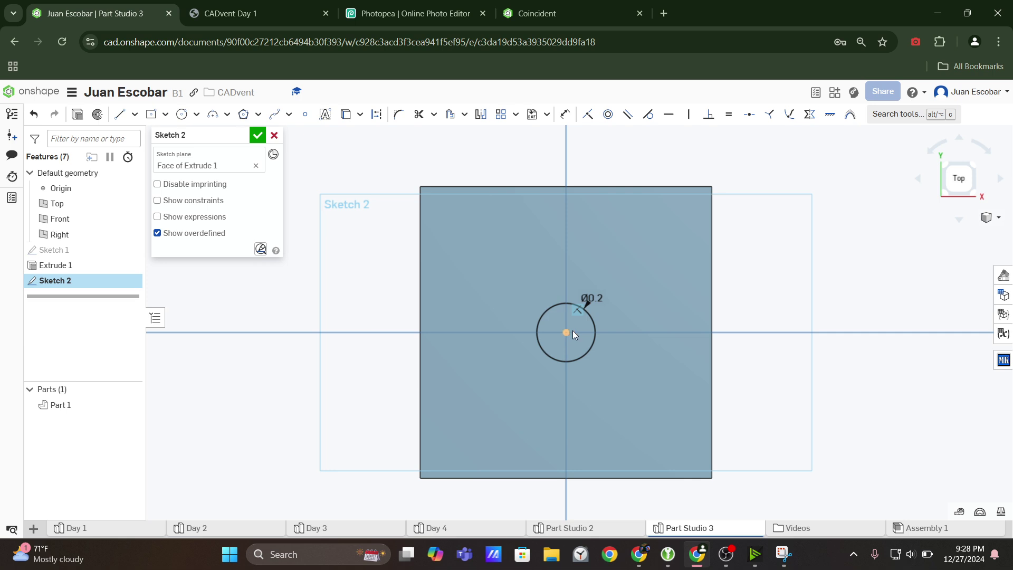
key(shift+m)
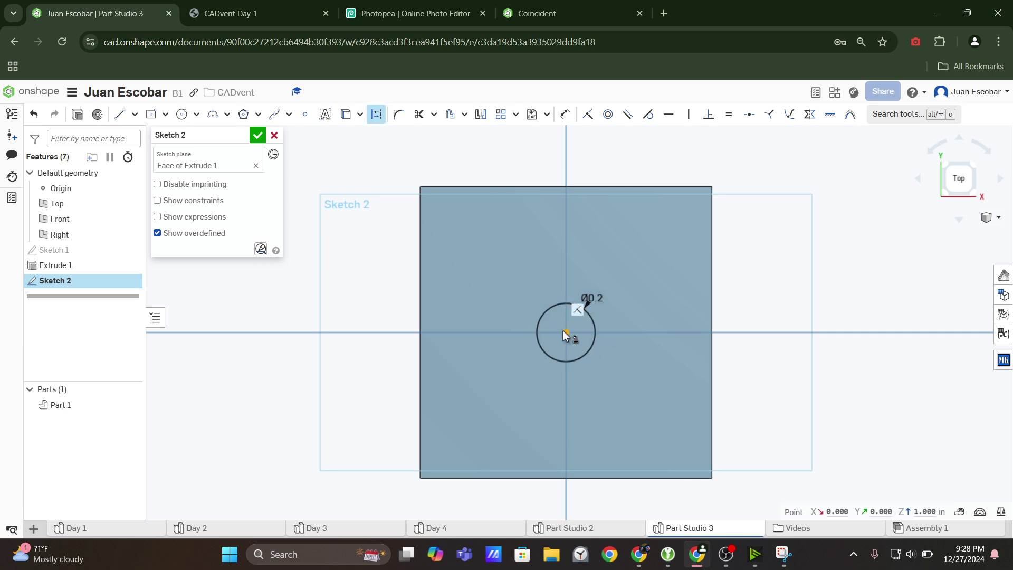
click(563, 331)
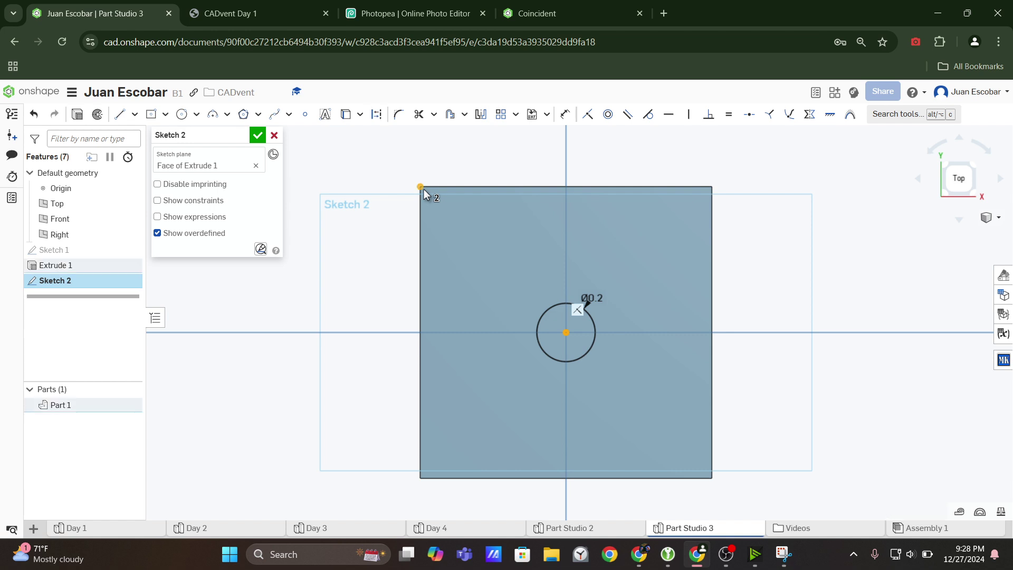
click(421, 187)
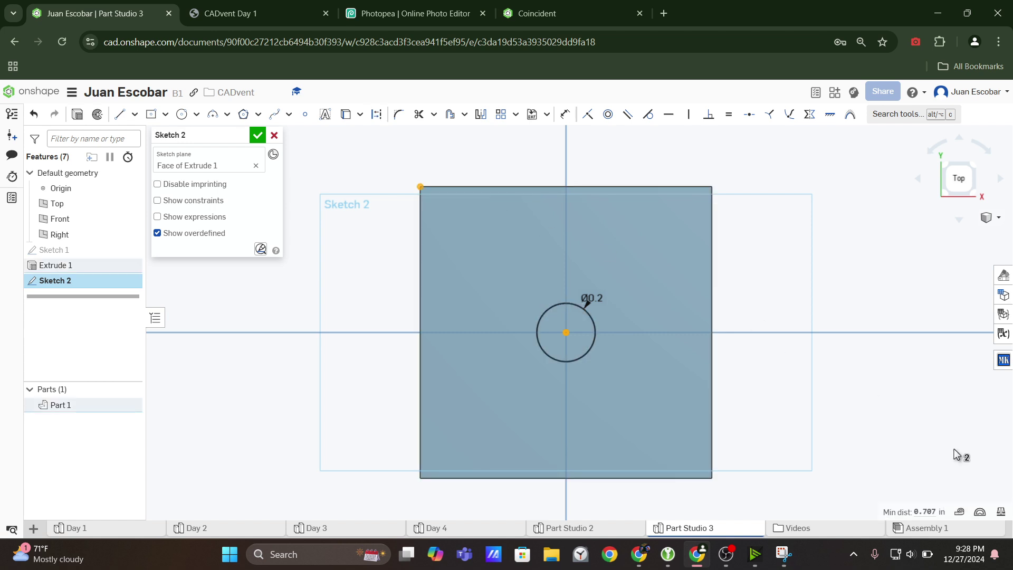
click(929, 511)
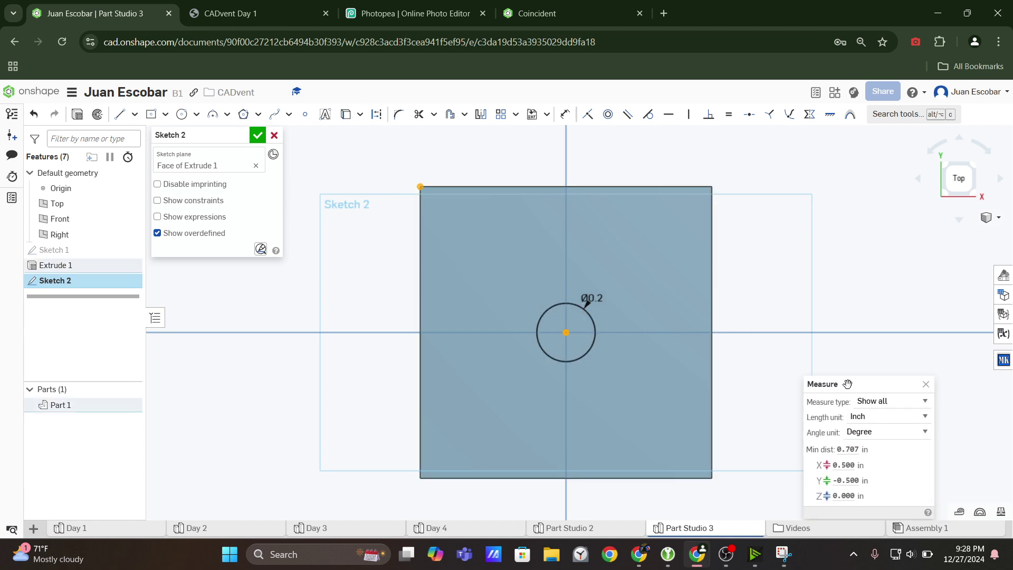
drag(847, 384, 788, 216)
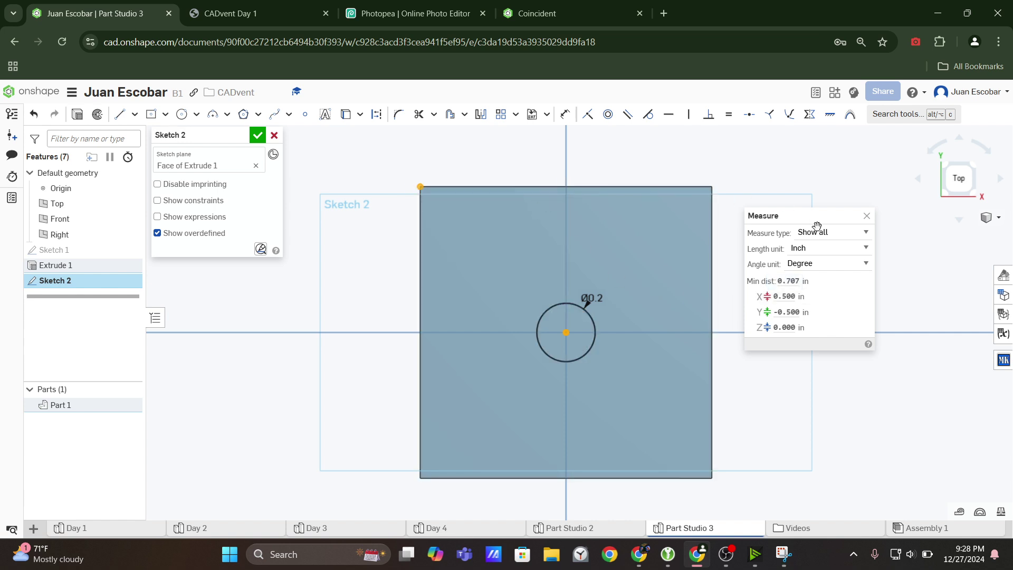
Compare the measured X and Y offsets of the circle's centre with the one-hole view in the drawing
click(298, 14)
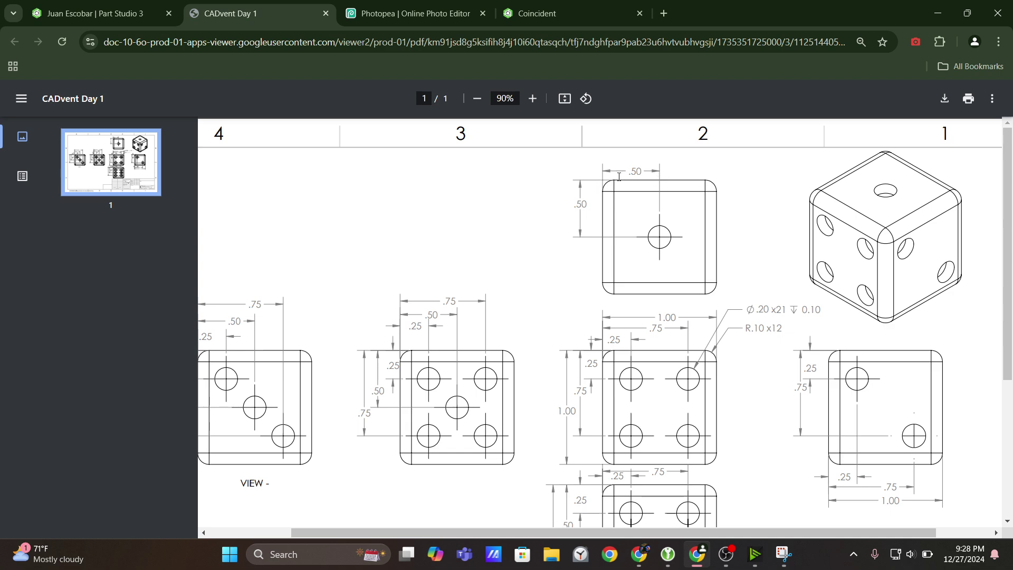
click(101, 13)
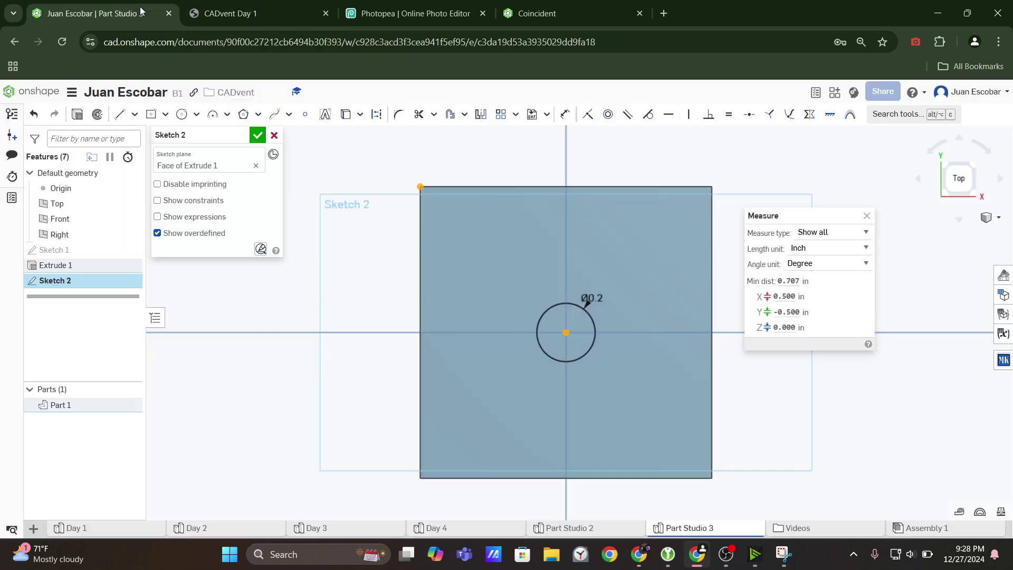
click(786, 298)
key(Escape)
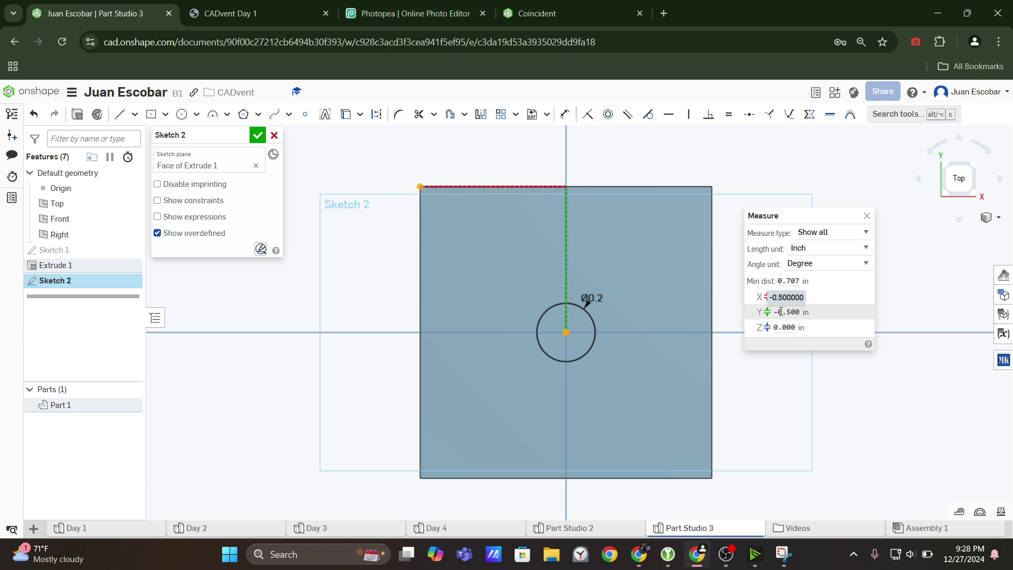
click(222, 13)
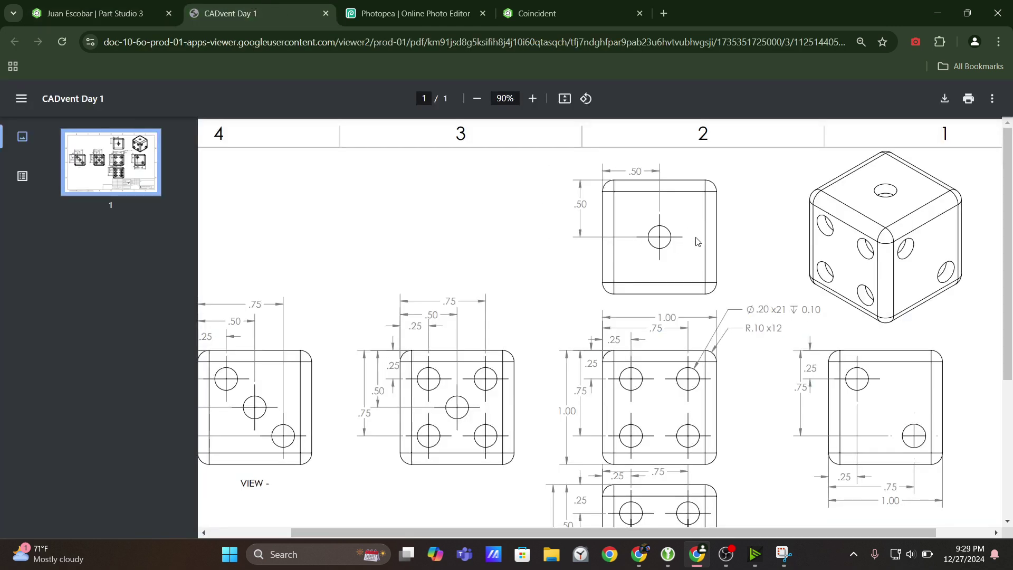
Return to Onshape and finish the hole sketch on the cube's top face
click(106, 13)
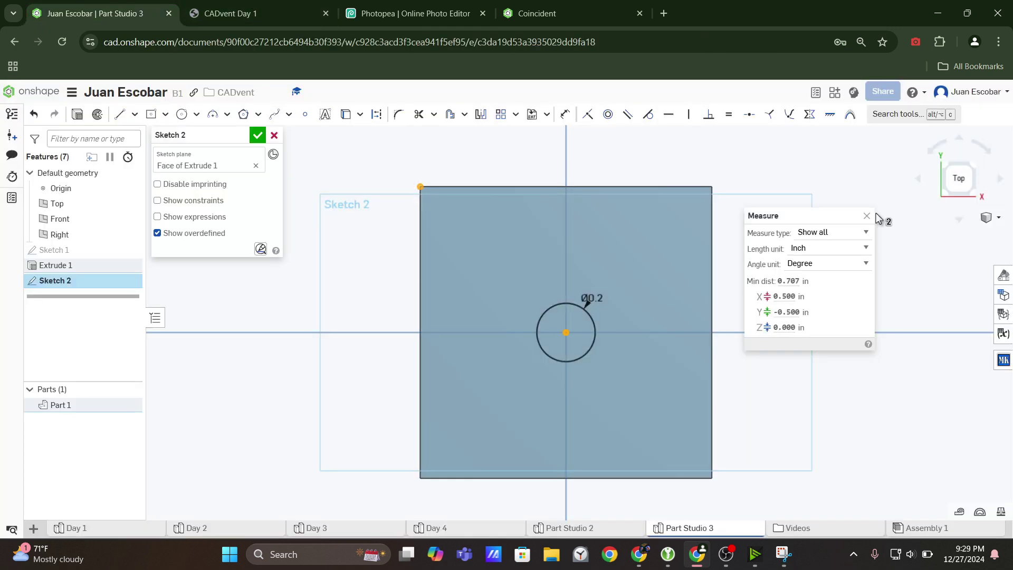
mouse_move(508, 171)
right_down()
mouse_move(530, 188)
mouse_move(545, 165)
mouse_move(541, 188)
right_up()
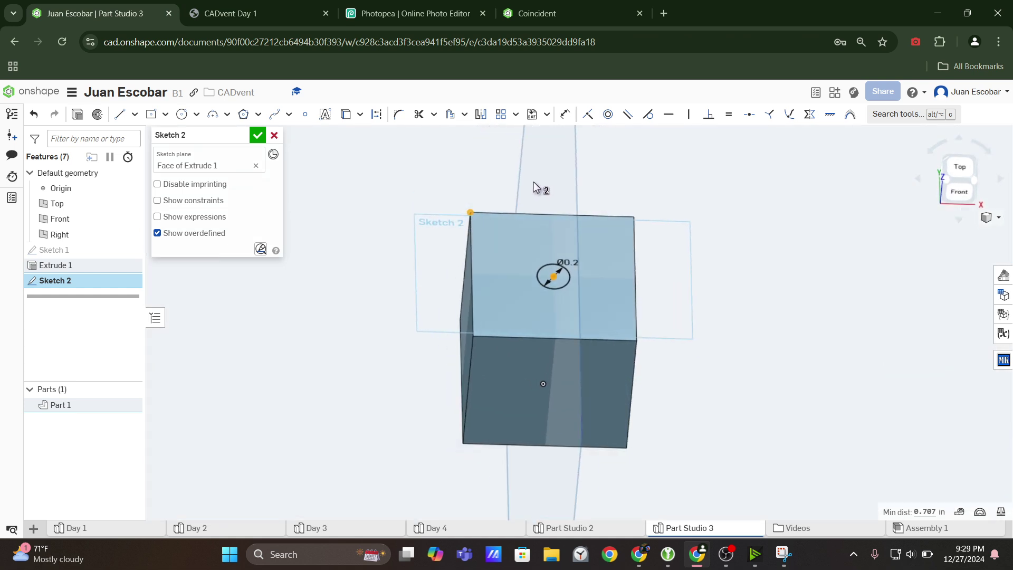
click(257, 135)
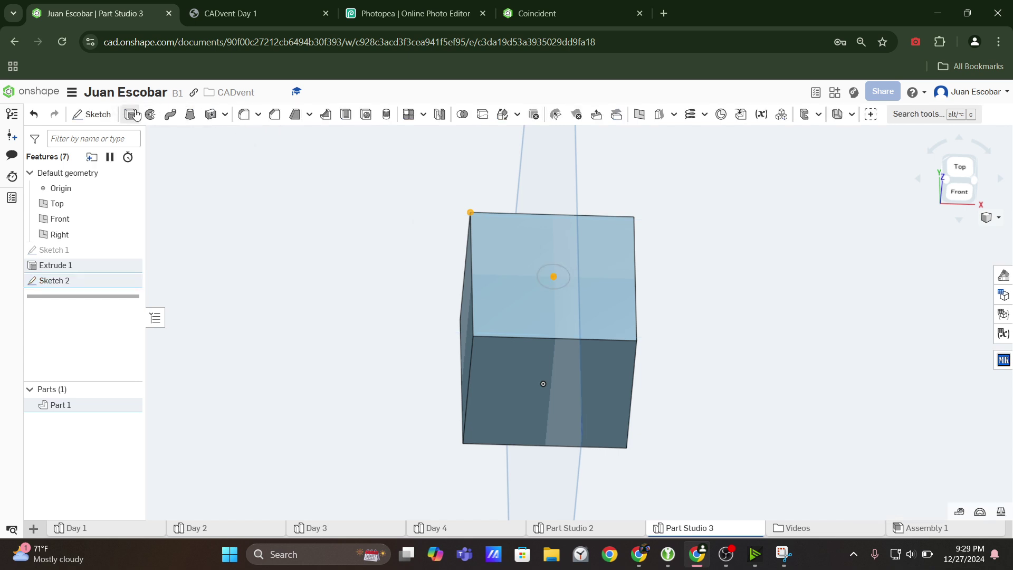
Start a Remove extrude of the top-face circle sketch, consulting the dice's isometric view in the drawing
click(134, 115)
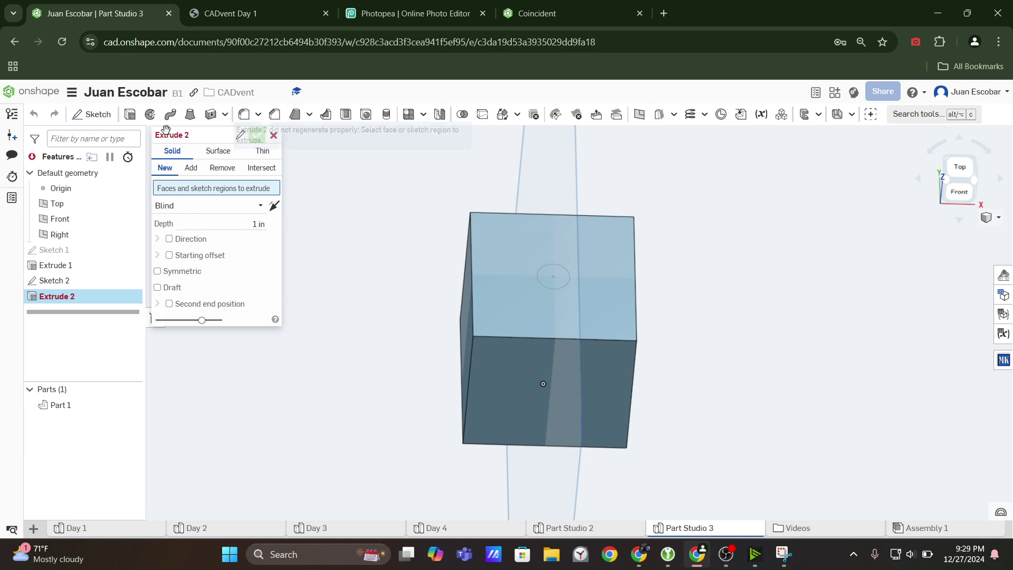
click(237, 13)
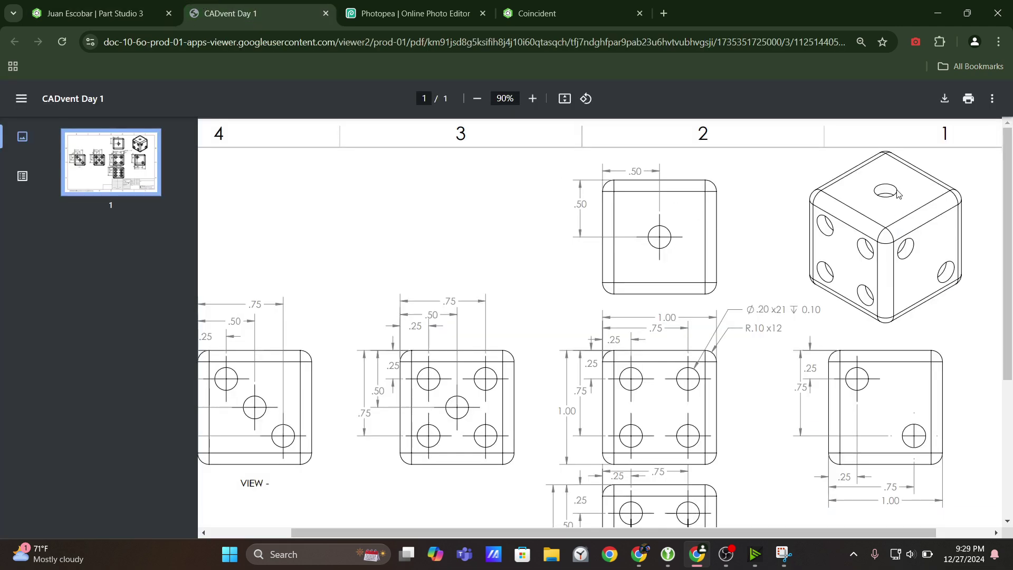
click(100, 13)
click(229, 169)
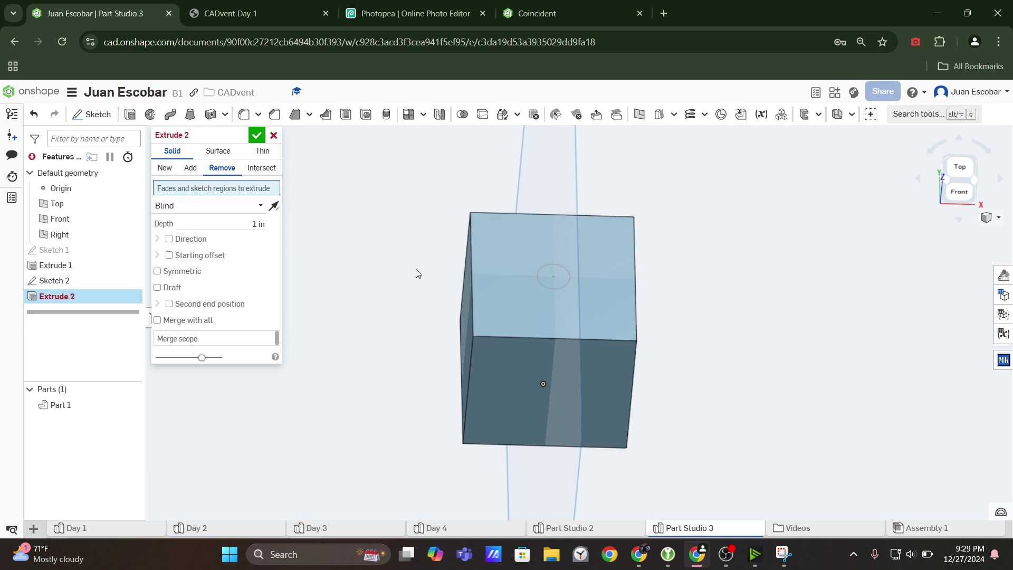
click(95, 280)
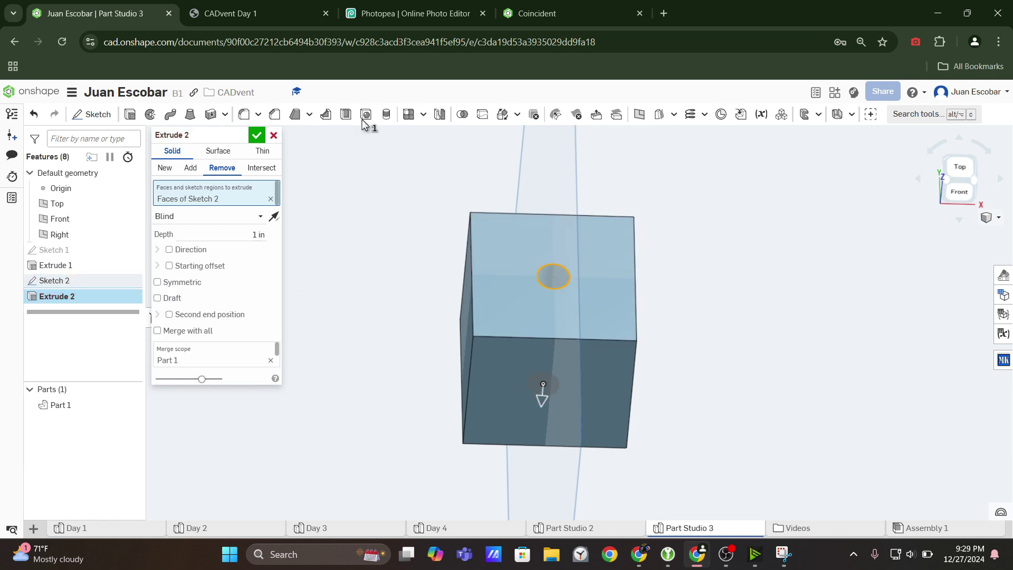
Check the hole callout in the drawing, set the cut's depth to 0.1 in and accept the extrude
click(190, 6)
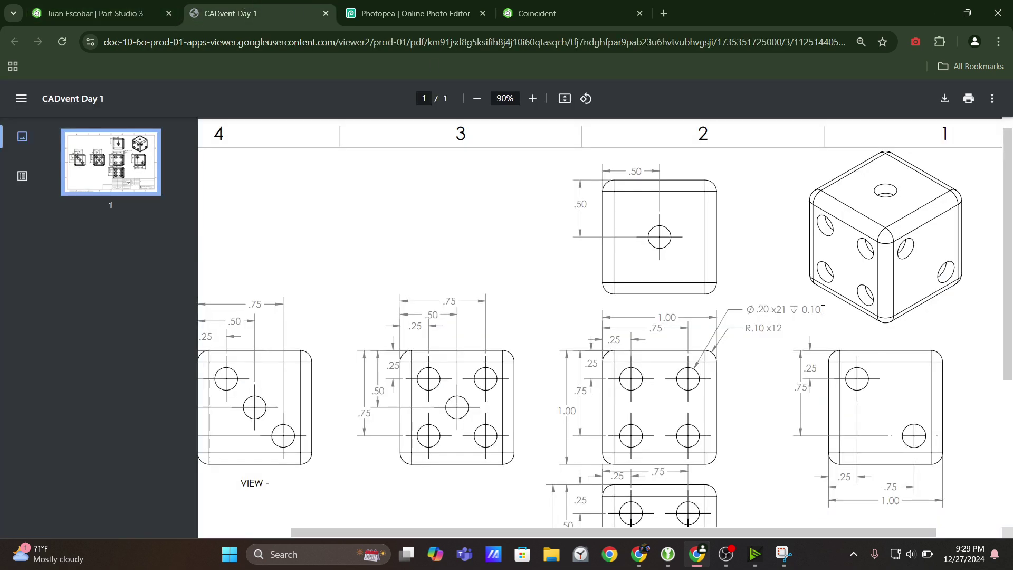
click(100, 14)
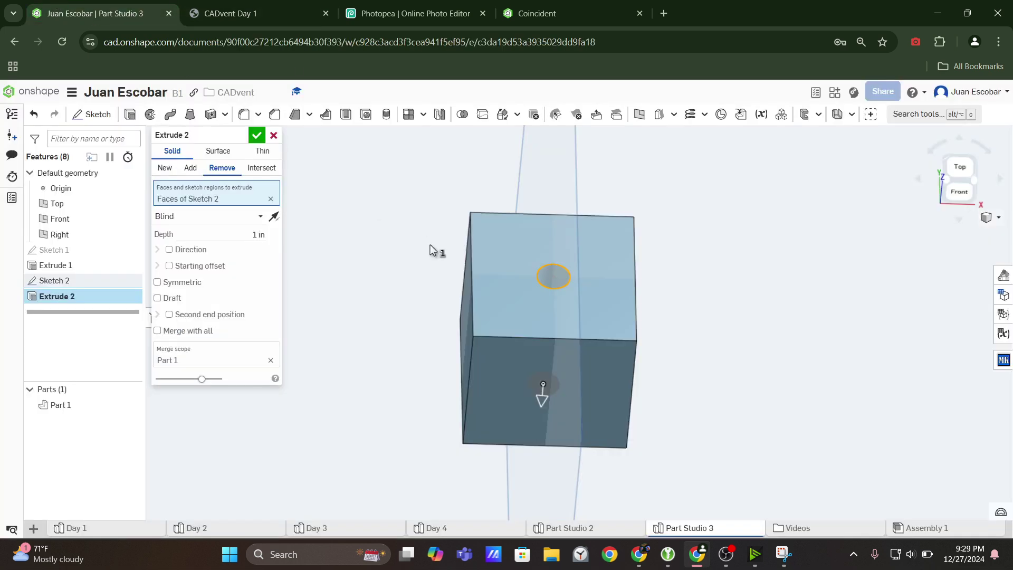
click(228, 241)
text(0.1)
key(Return)
click(256, 135)
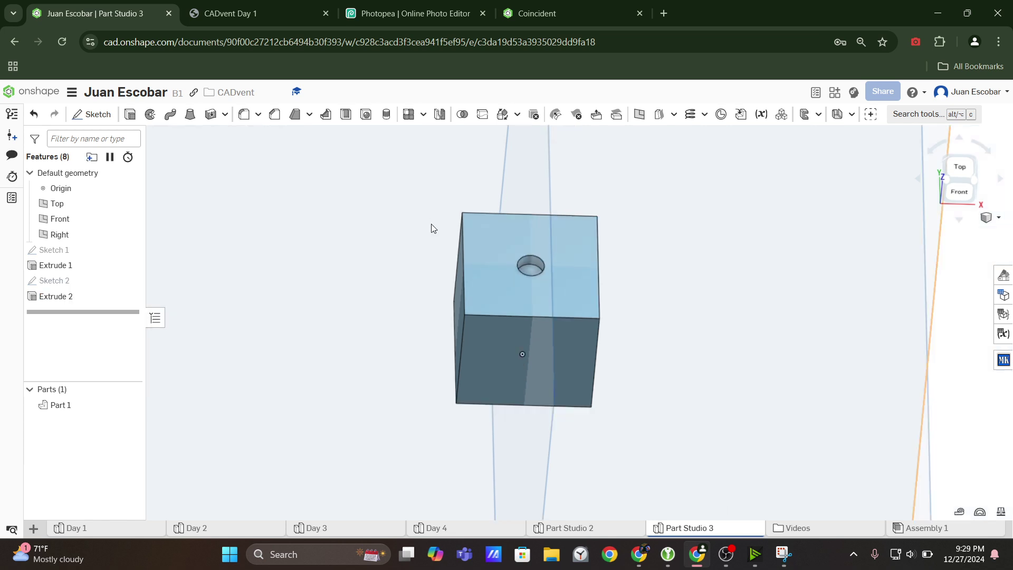
Compare the cube with the dice's isometric view in the drawing and start a sketch on the cube's front face
key(p)
right_drag(401, 219, 464, 191)
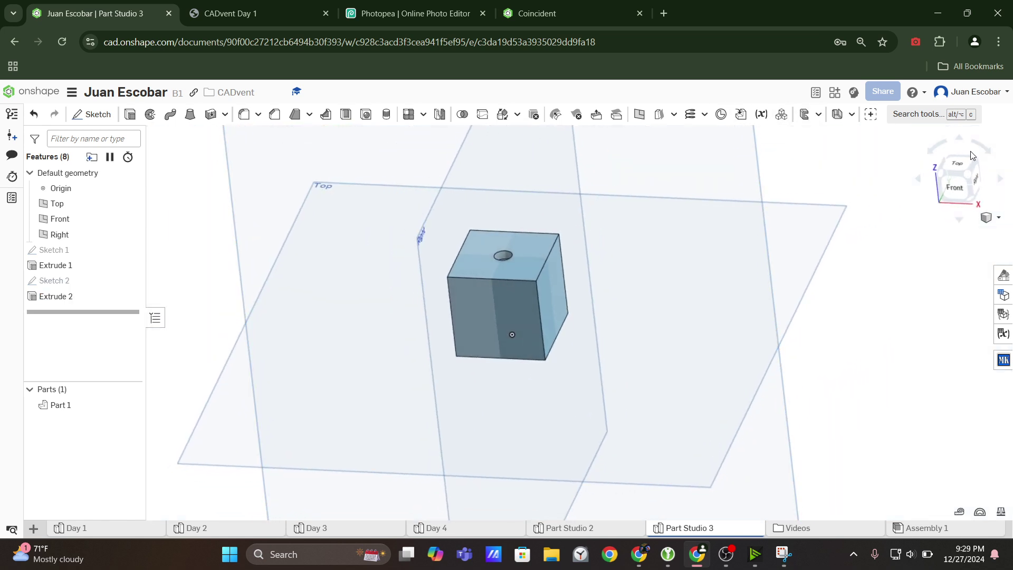
click(970, 173)
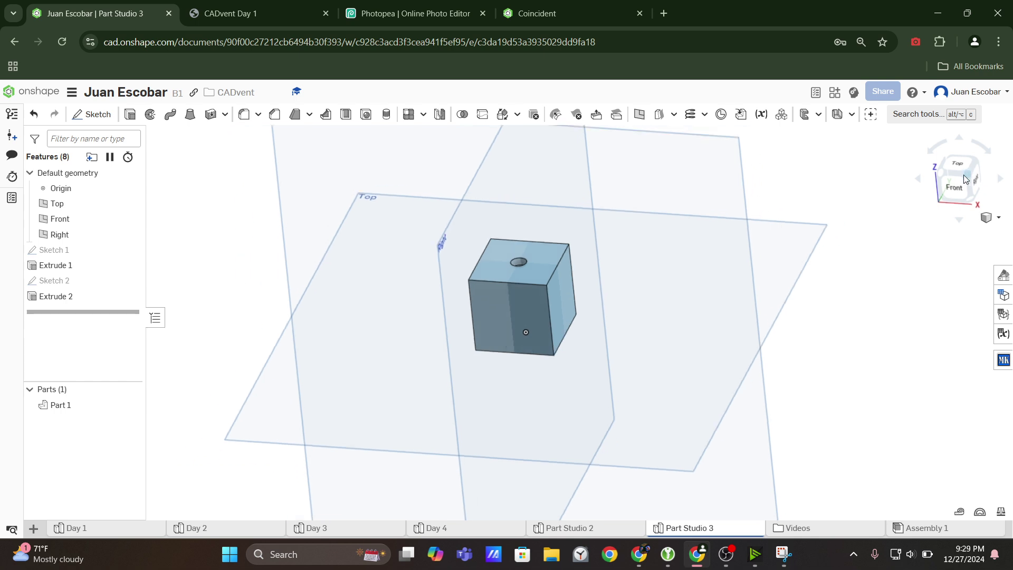
scroll(607, 301, up, 6)
middle_drag(618, 260, 591, 303)
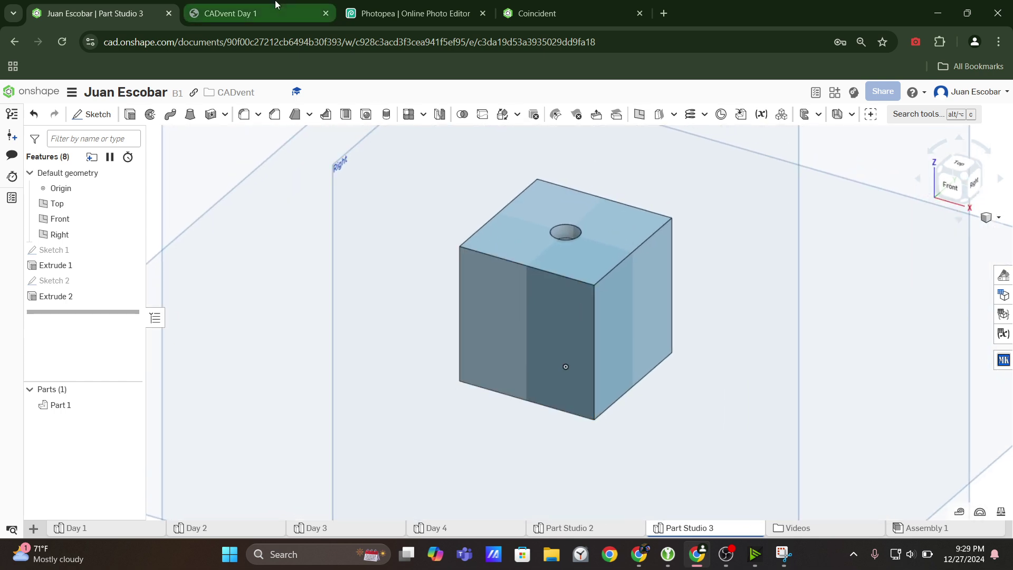
click(258, 8)
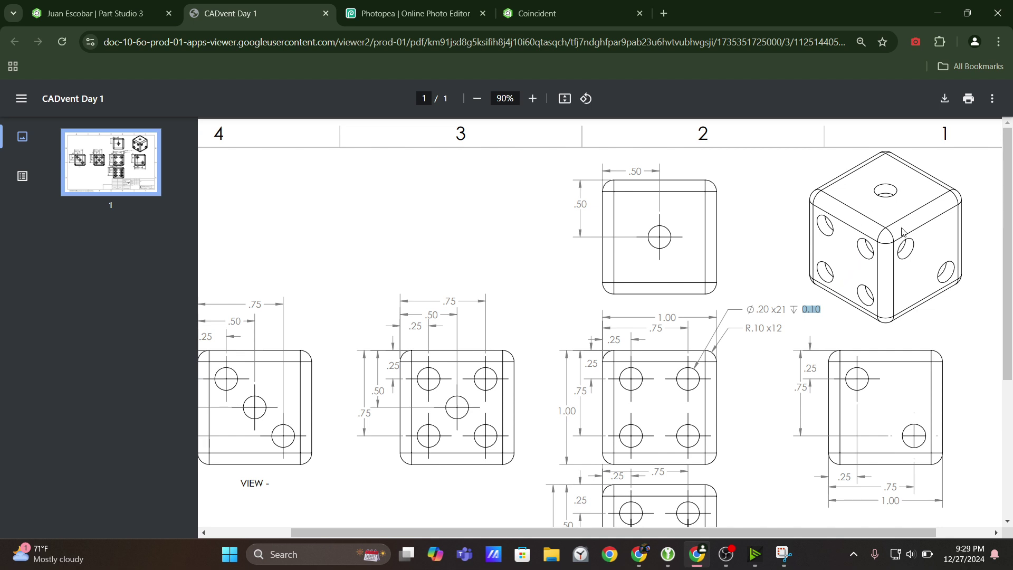
key(ctrl+Page_Up)
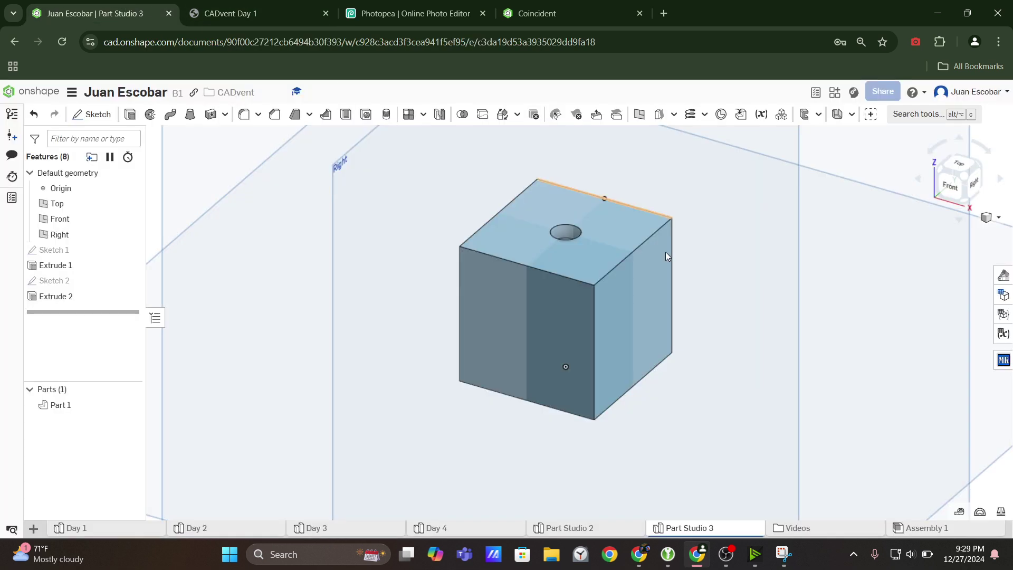
click(536, 321)
click(93, 114)
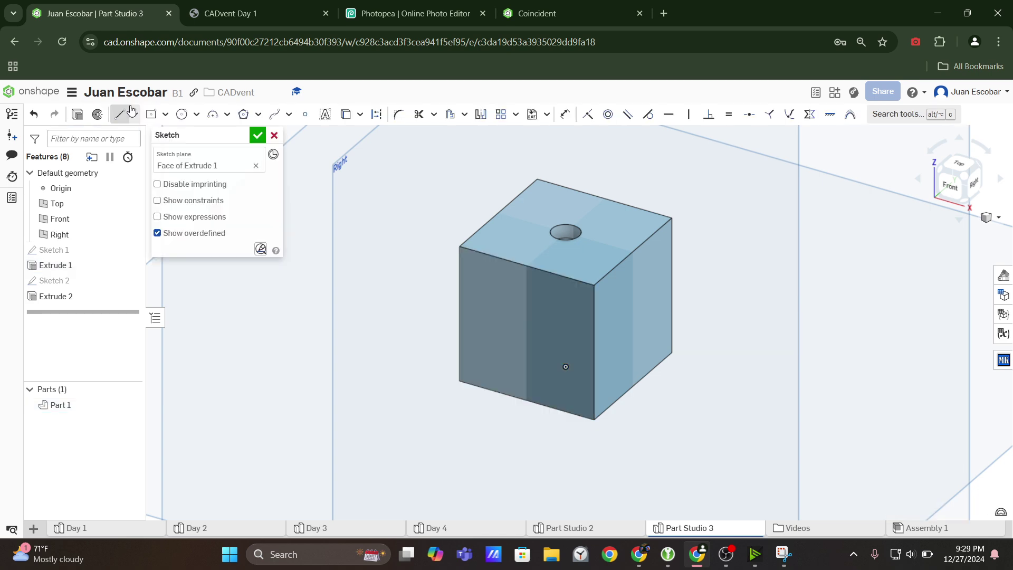
Check the four-hole view in the drawing, then return to Onshape and view the front-face sketch head-on
click(280, 5)
scroll(706, 306, down, 3)
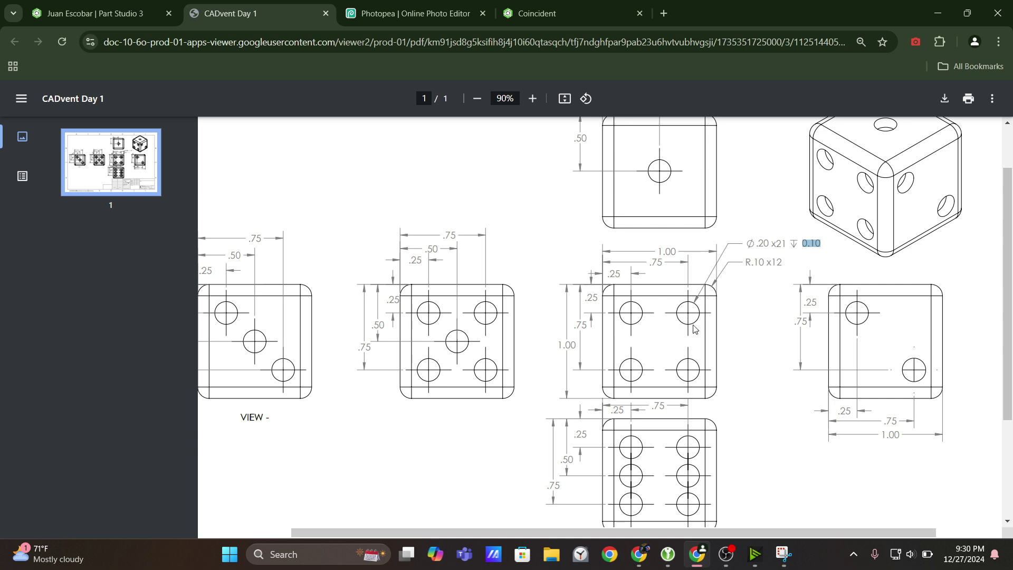
click(93, 7)
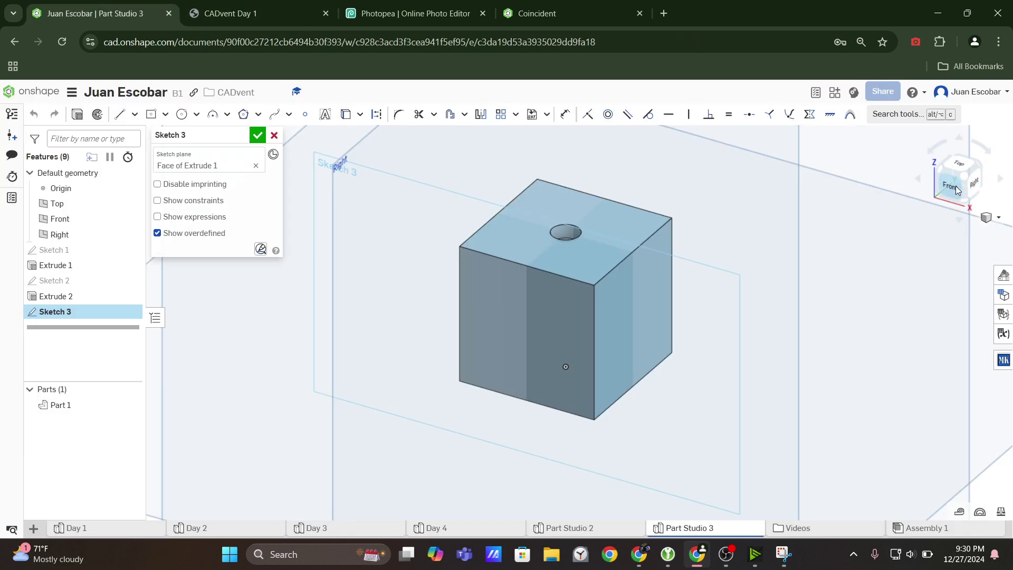
click(943, 197)
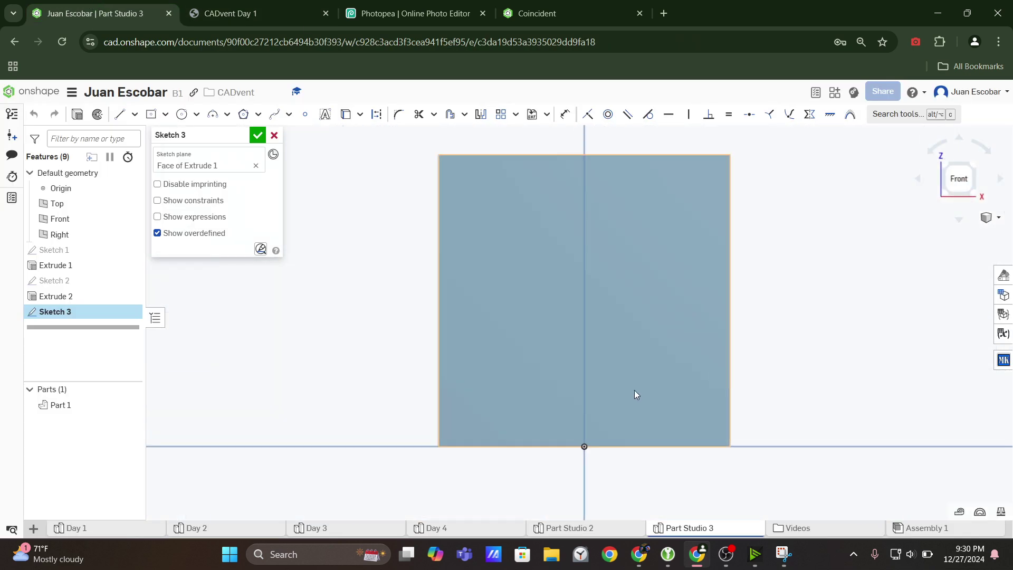
Sketch four circles on the front face, one near each corner, with the upper two about 0.26 in in diameter
click(182, 113)
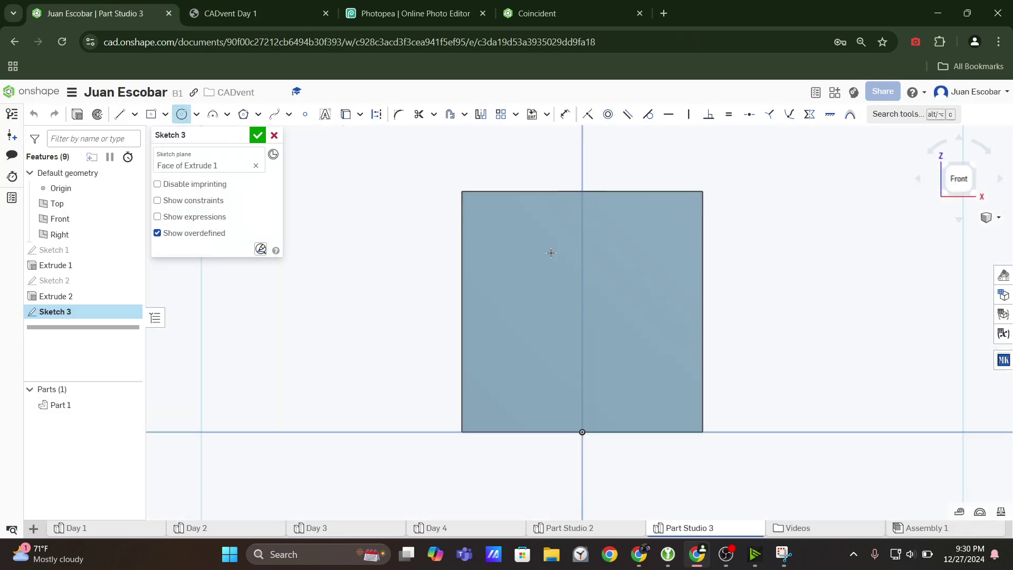
click(282, 3)
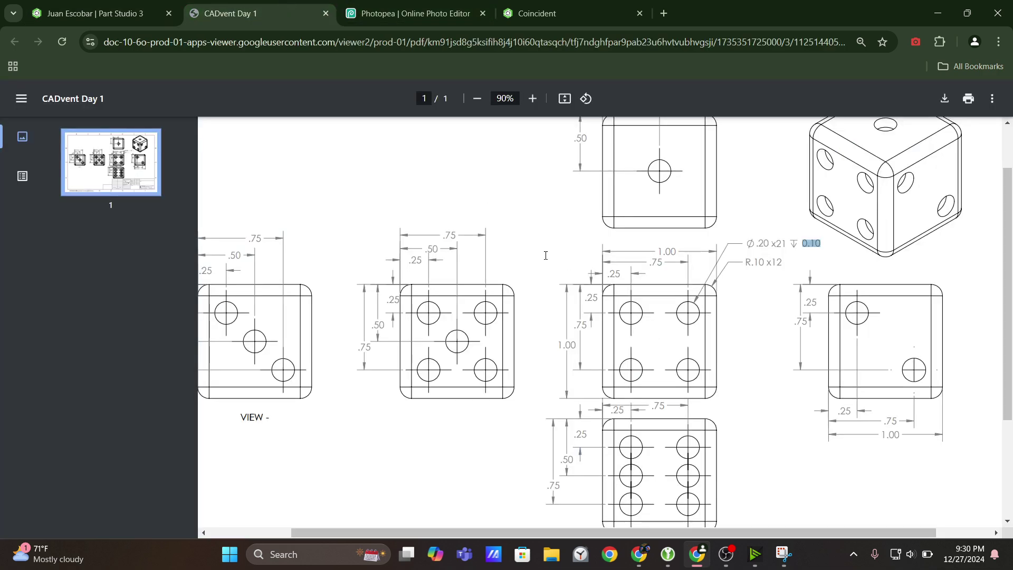
click(117, 6)
click(519, 262)
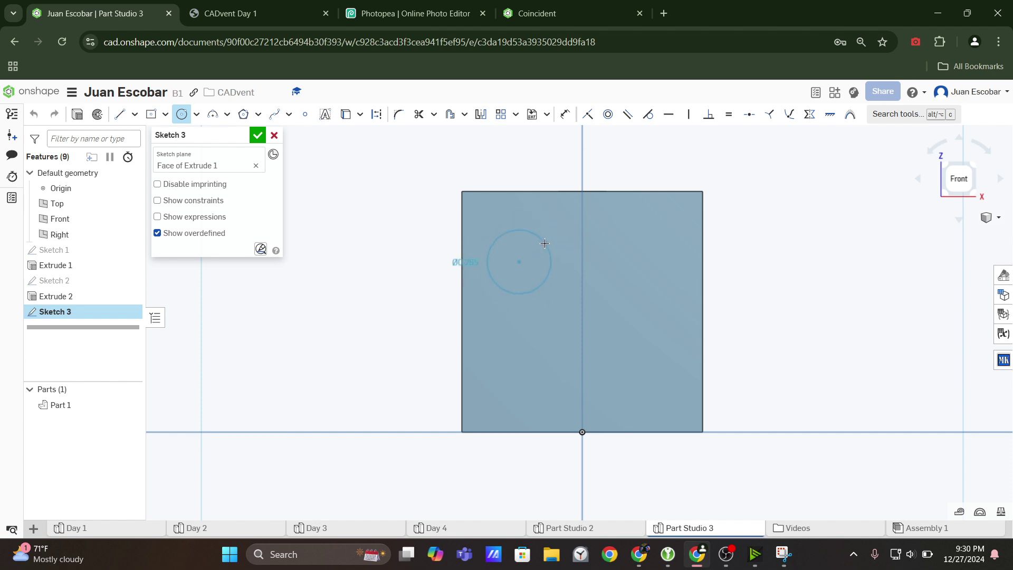
click(546, 244)
click(654, 258)
click(684, 250)
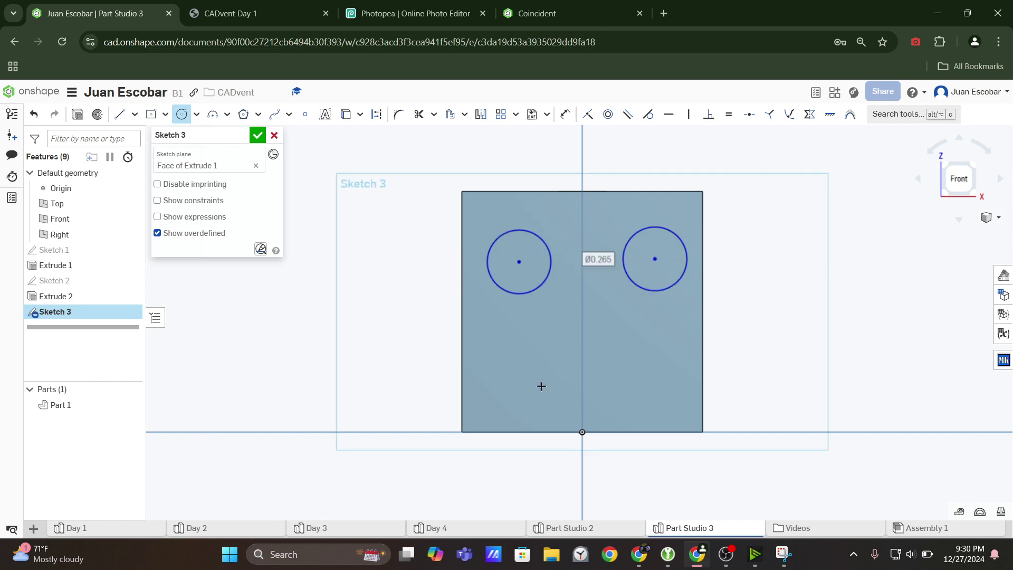
click(539, 386)
click(568, 361)
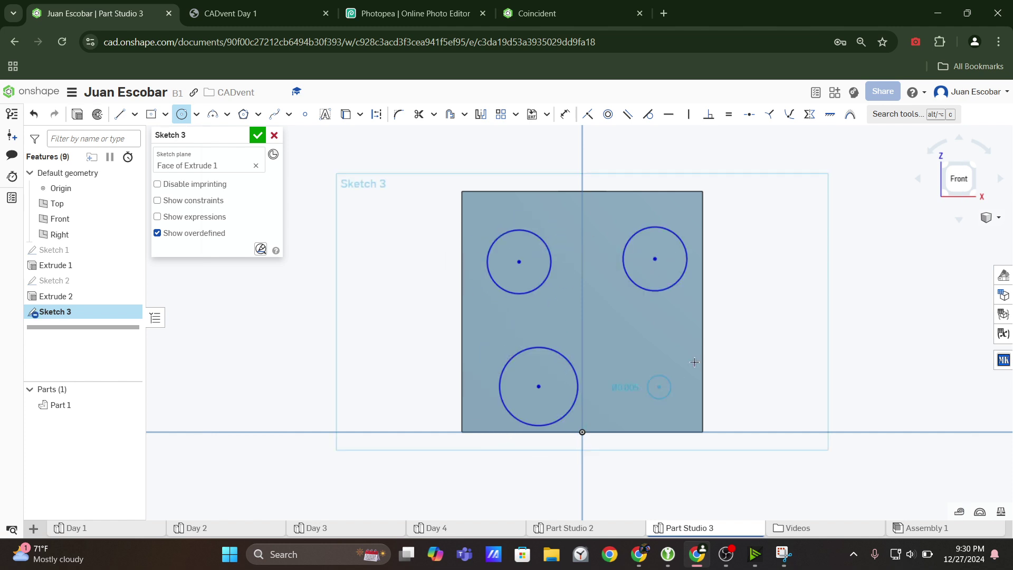
click(676, 355)
key(Escape)
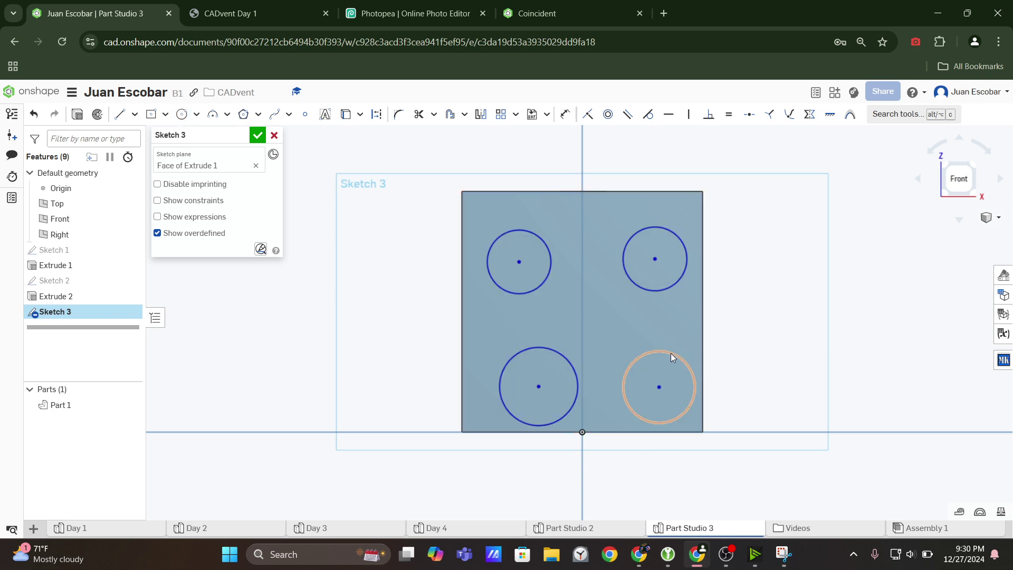
Constrain the four circles on the front face to equal size
click(671, 354)
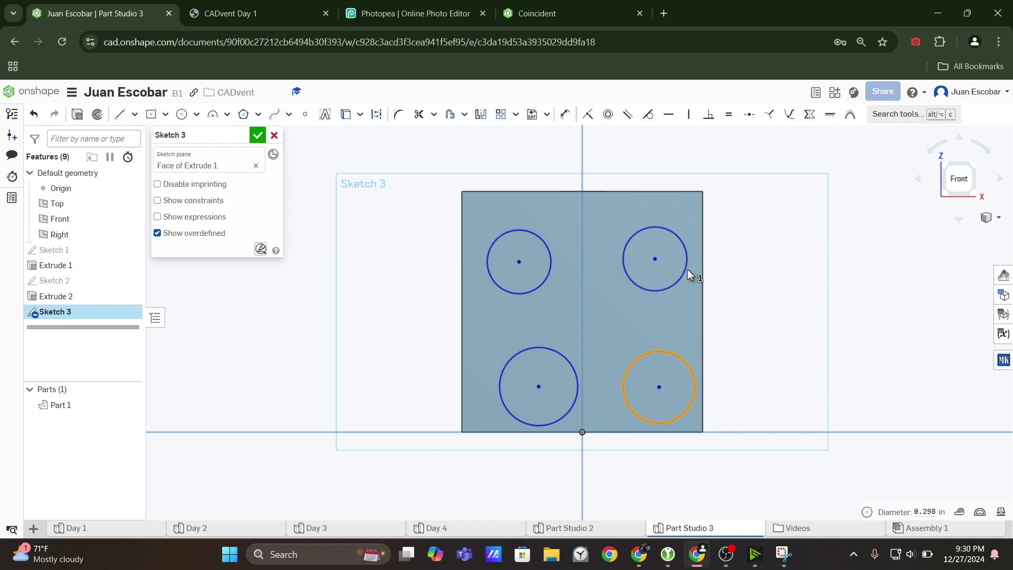
click(541, 286)
click(663, 291)
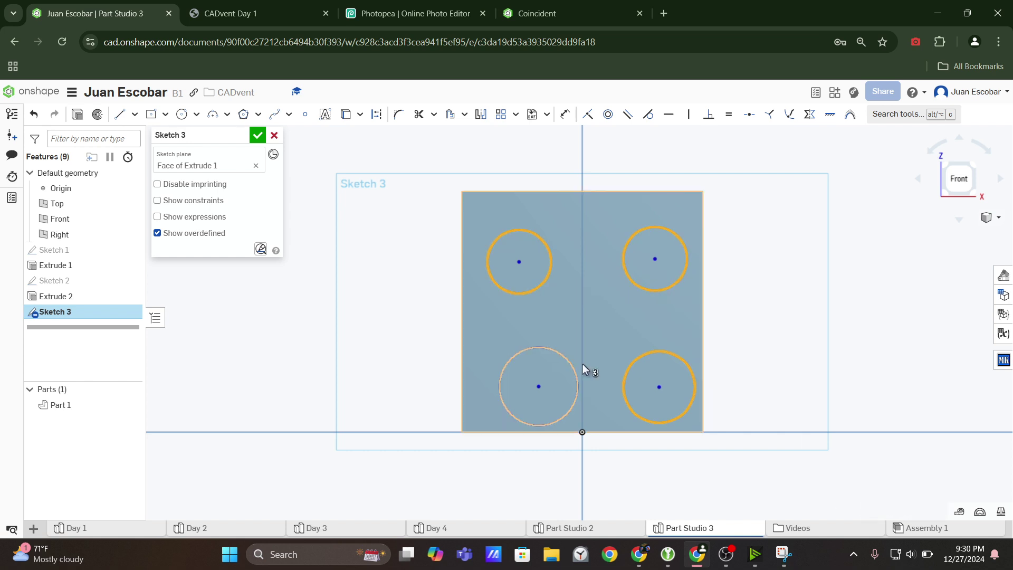
click(576, 369)
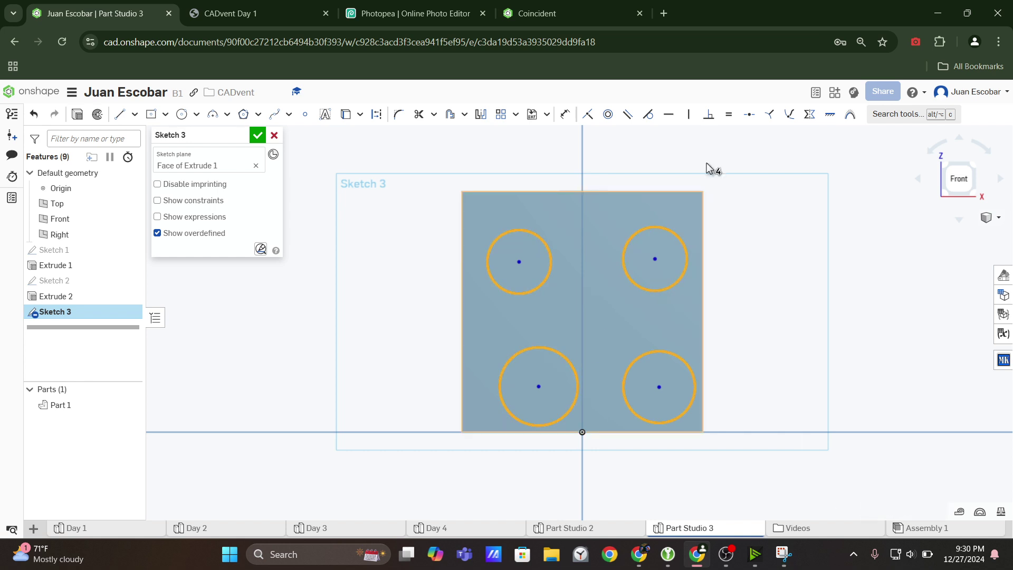
click(728, 116)
Check the hole callout in the drawing and dimension the upper-right circle's diameter as 0.2 in
click(311, 13)
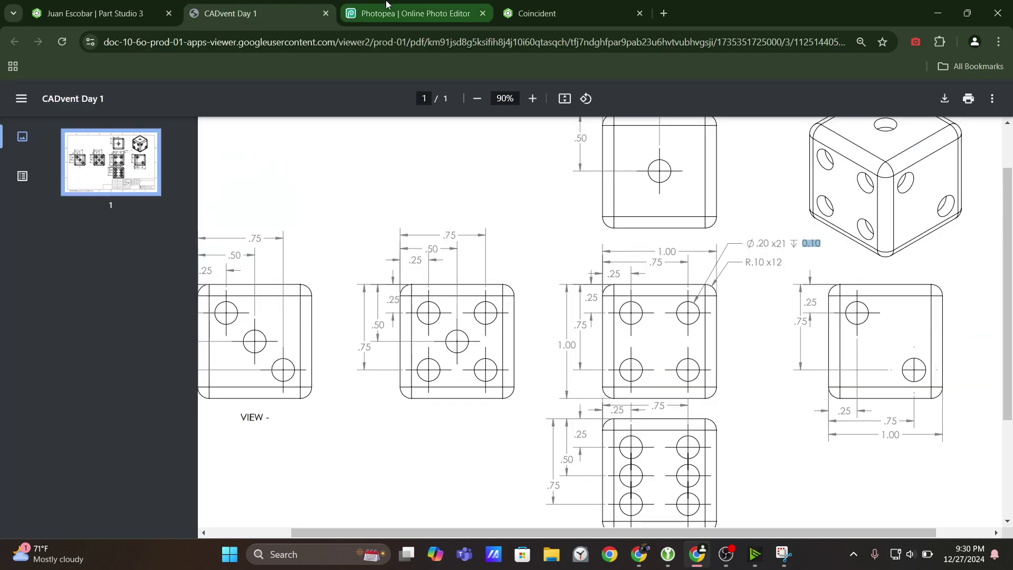
click(88, 5)
click(564, 114)
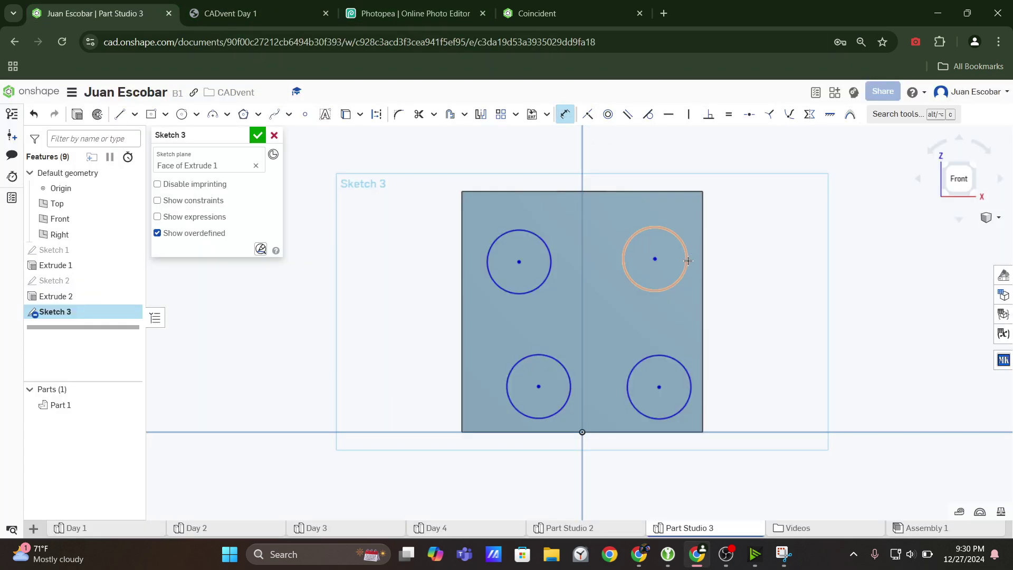
click(689, 254)
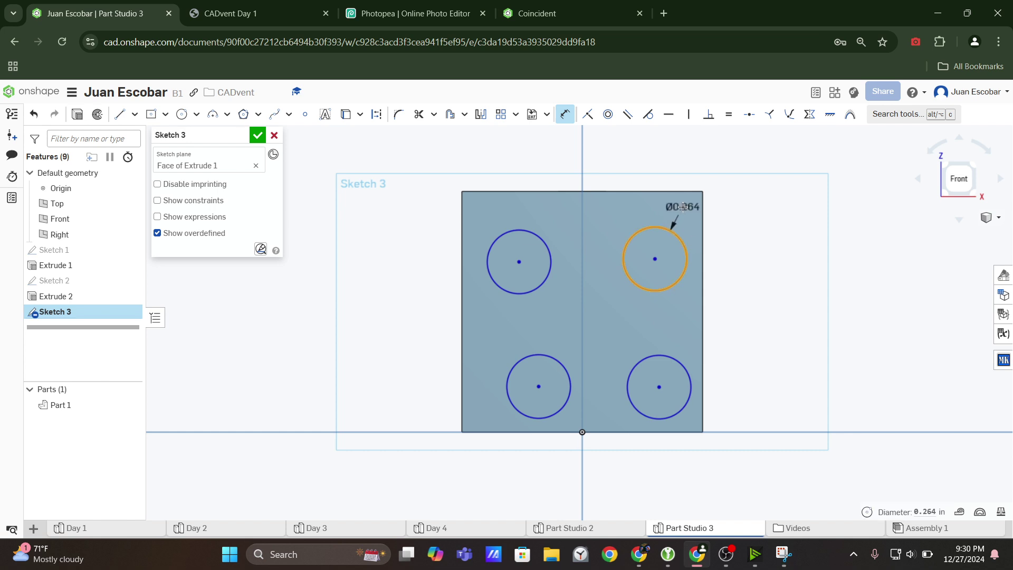
click(684, 206)
text(0.2)
key(Return)
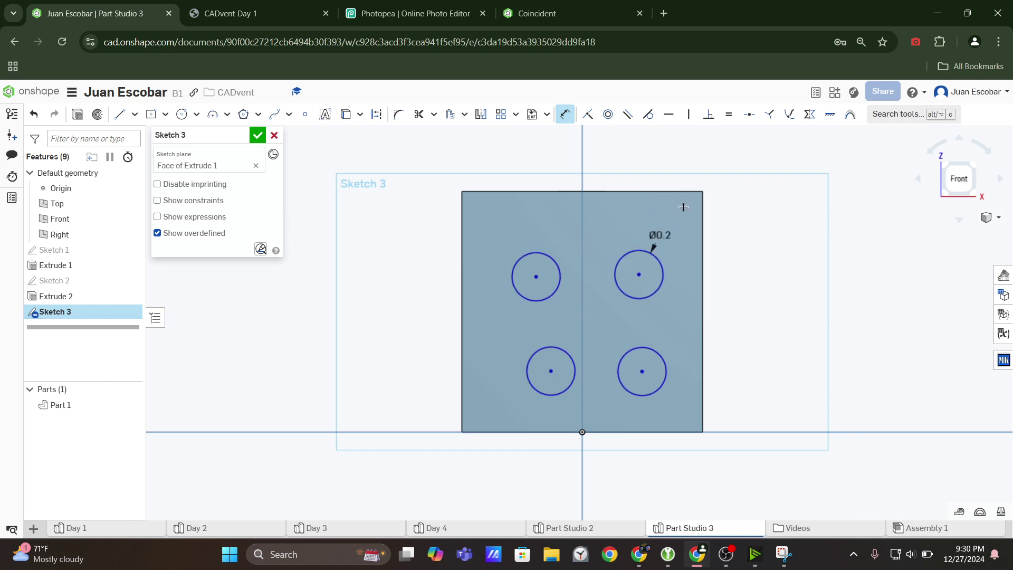
Examine the hole spacing of the four-hole view in the drawing, enlarged to 110%
scroll(625, 286, up, 3)
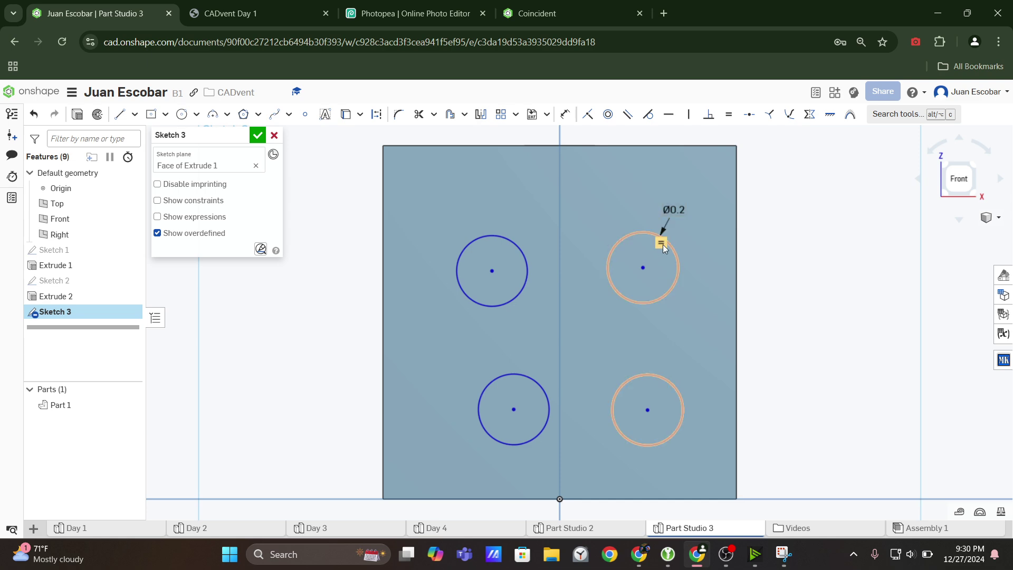
click(254, 4)
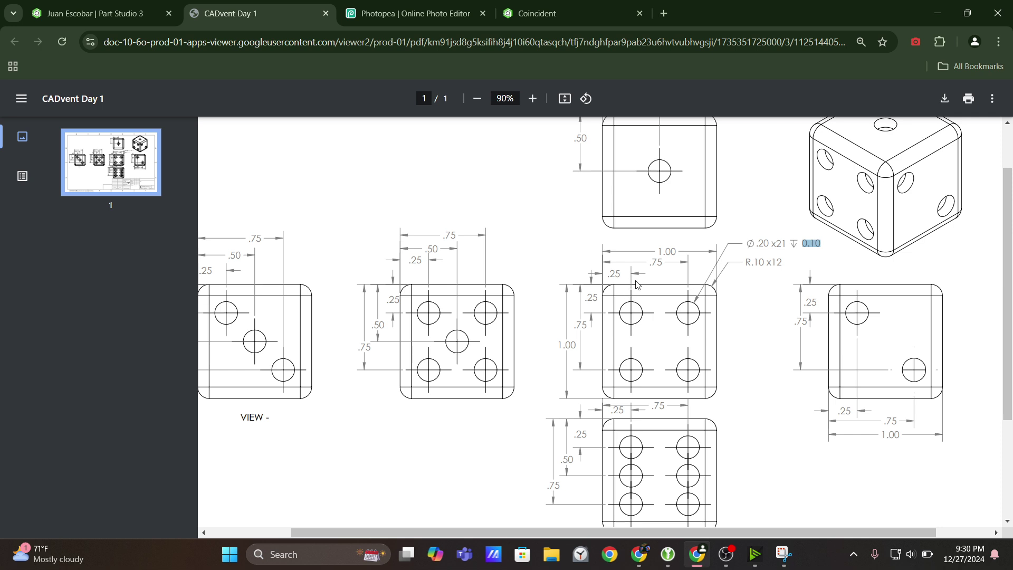
click(532, 98)
click(533, 98)
scroll(804, 316, down, 2)
scroll(804, 316, up, 1)
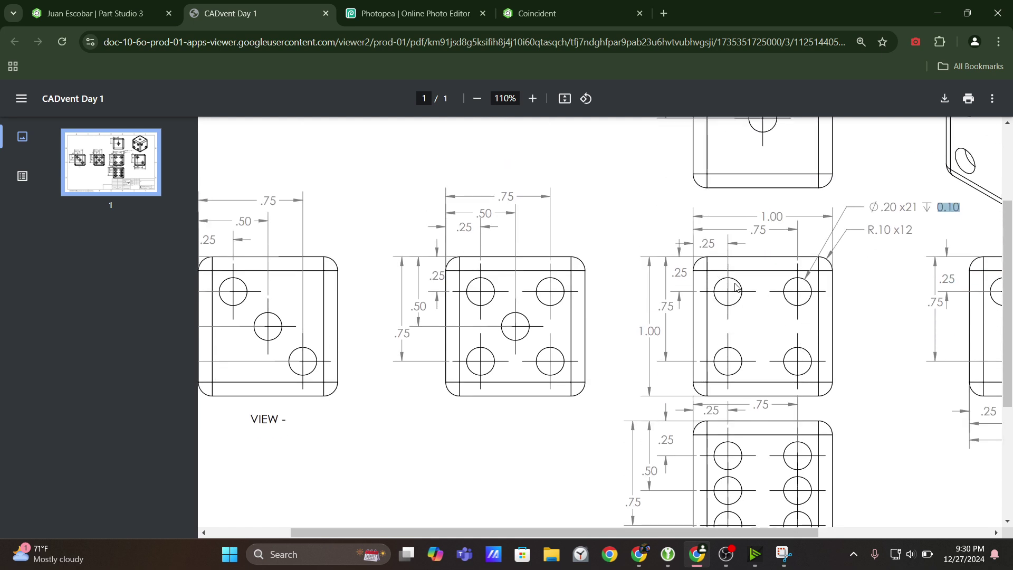
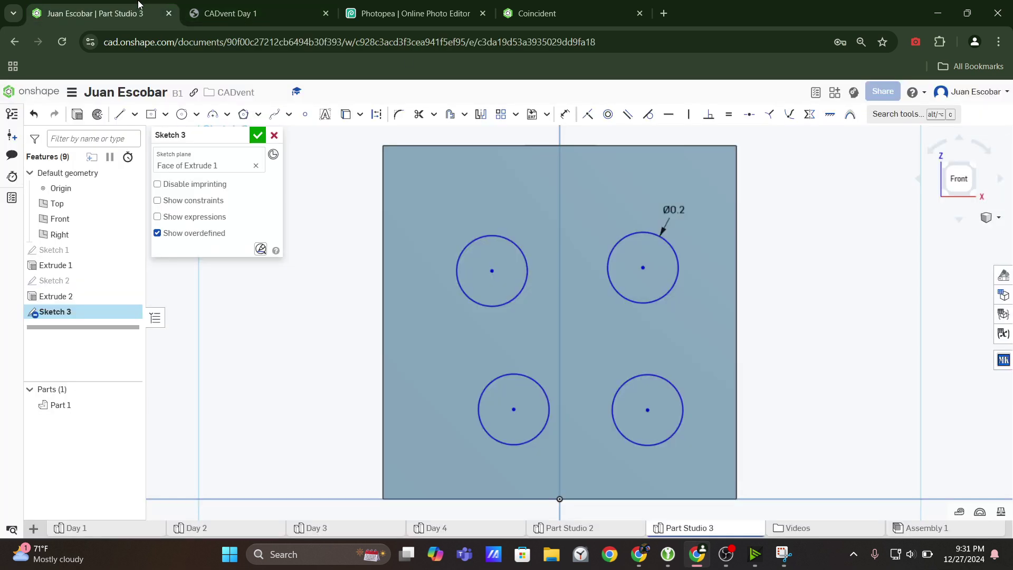
Return to Onshape and dimension the upper-left circle's centre 0.25 in from the face's left edge
click(100, 13)
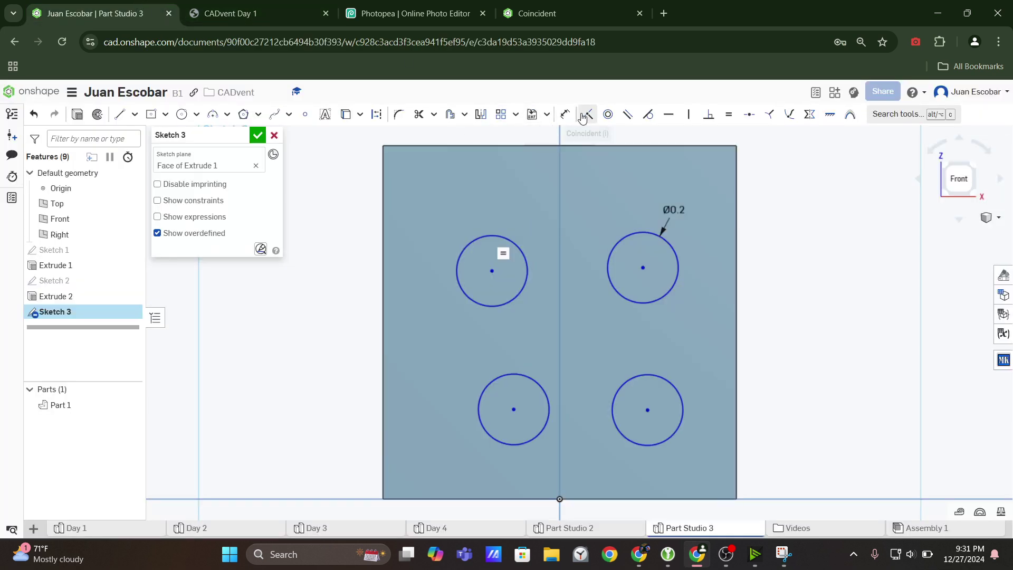
click(563, 115)
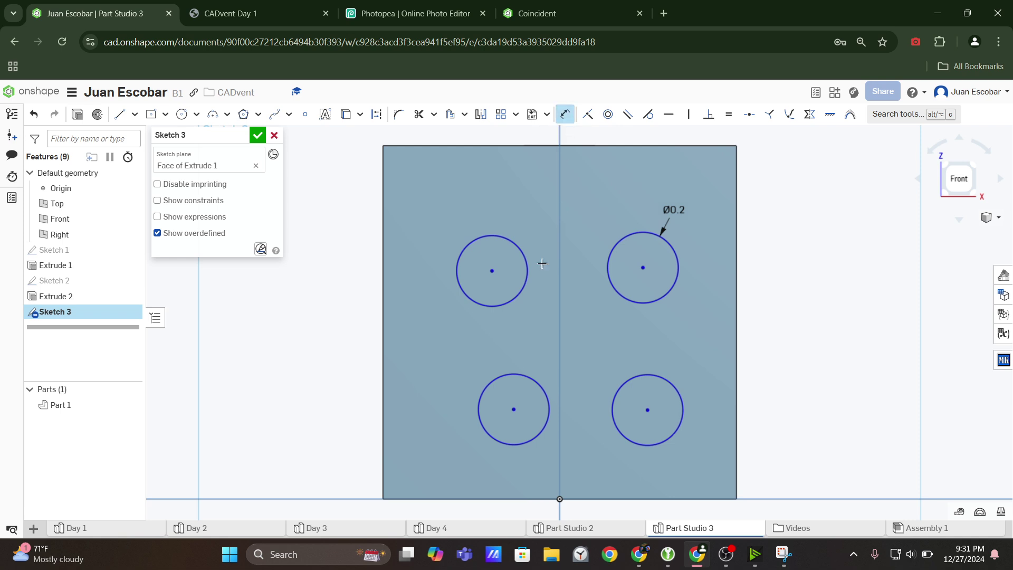
click(491, 272)
click(383, 218)
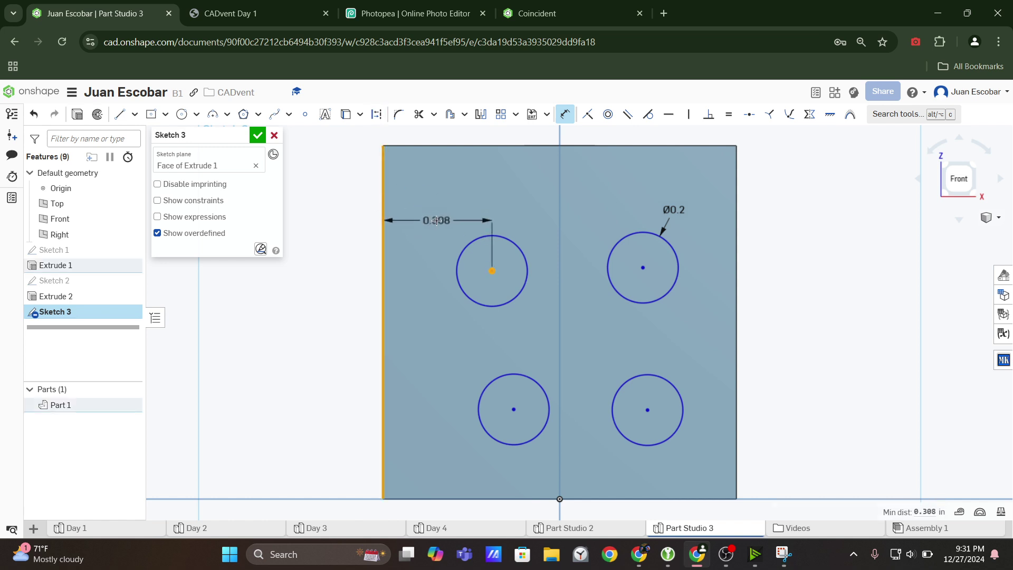
click(437, 220)
text(0.25)
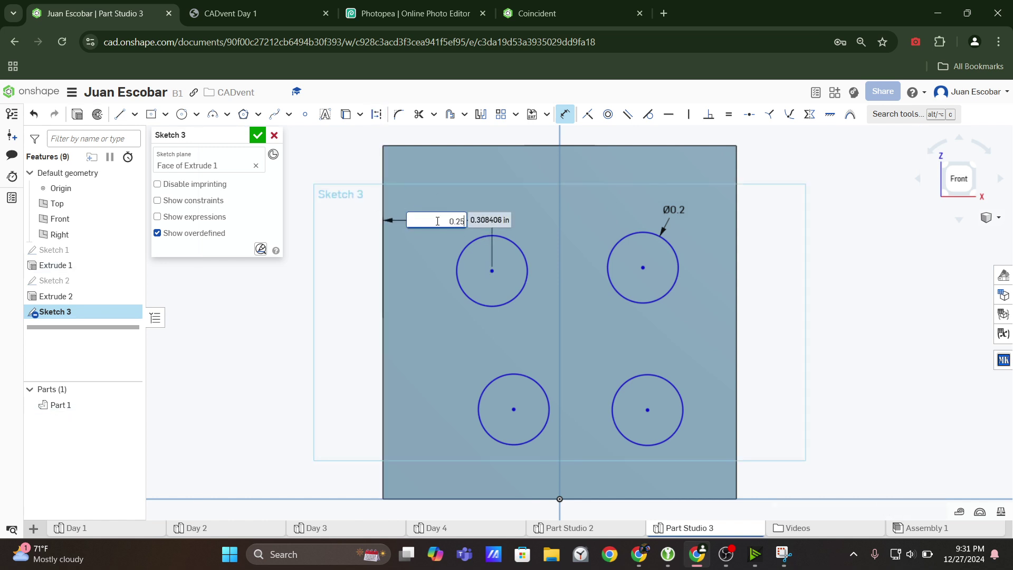
key(Return)
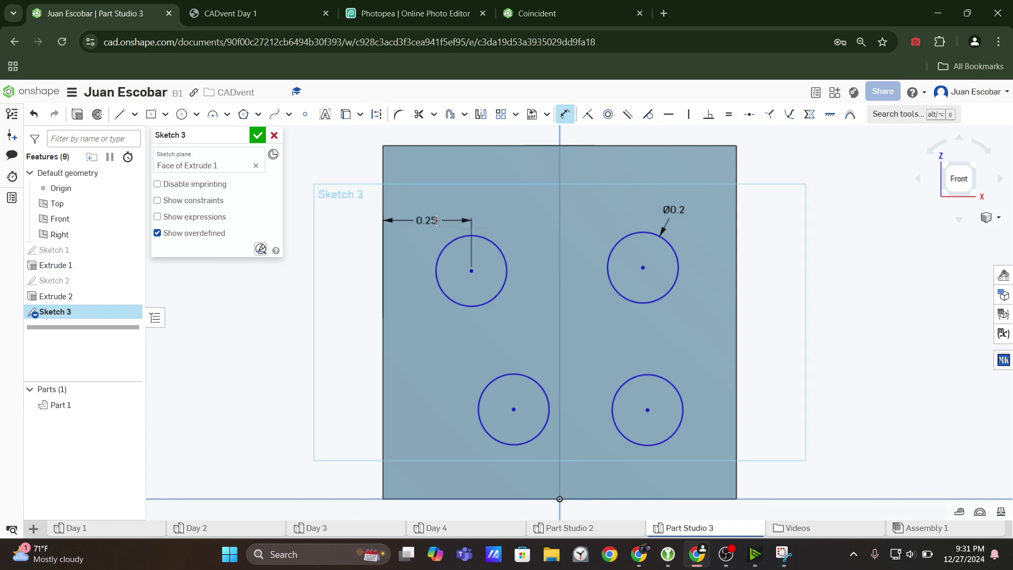
Dimension the upper-left circle's centre 0.25 in from the face's top edge
click(471, 272)
click(522, 146)
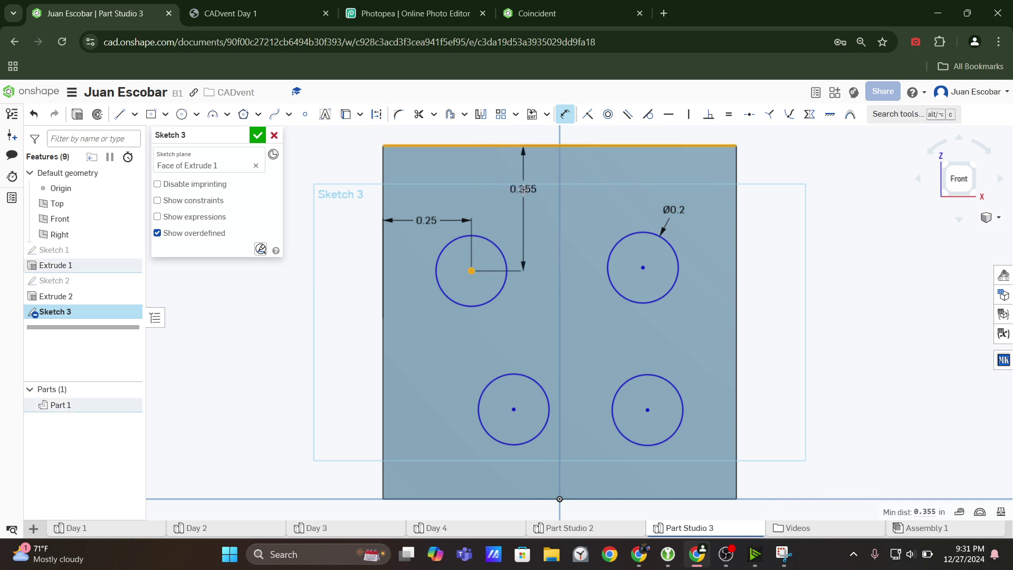
click(514, 189)
text(0)
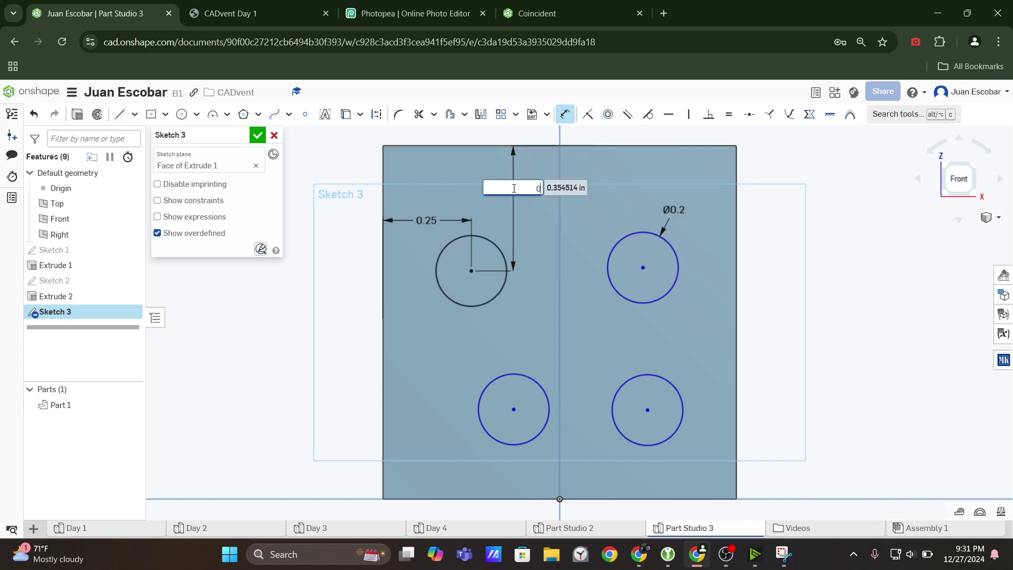
text(.25)
key(Return)
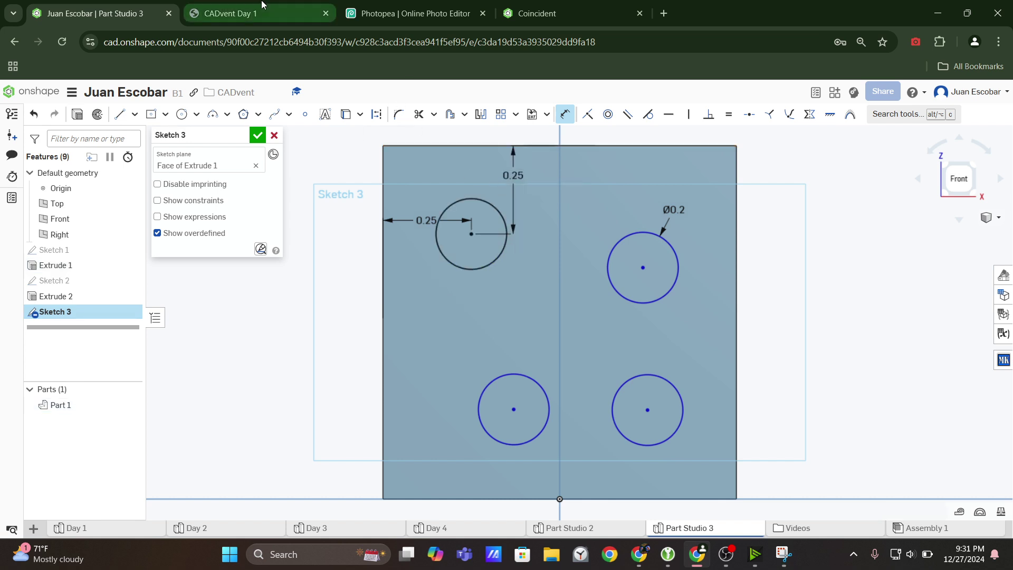
Check the four-hole view in the drawing and dimension the lower-left circle's centre 0.25 in from the face's left edge
click(245, 7)
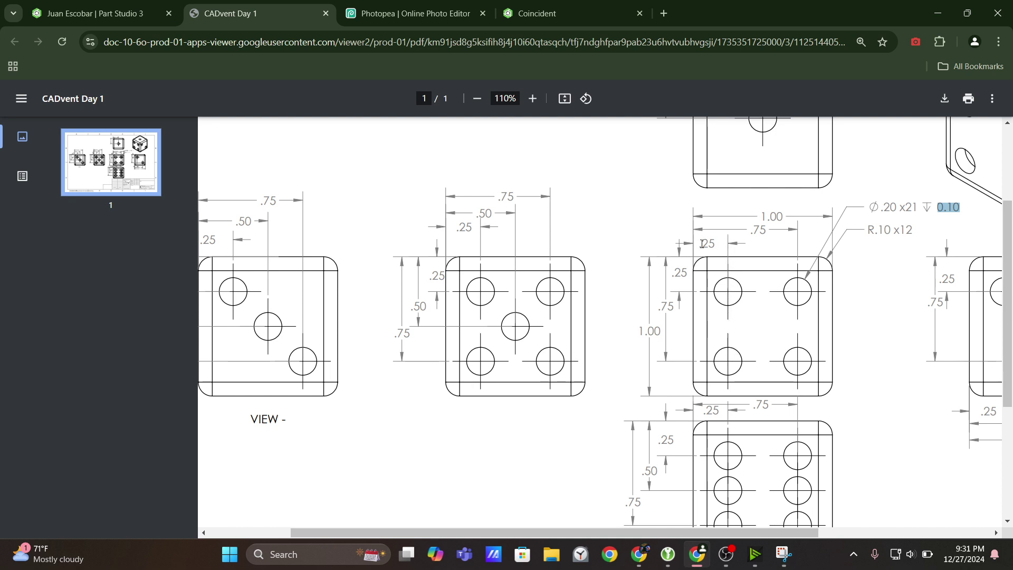
click(101, 13)
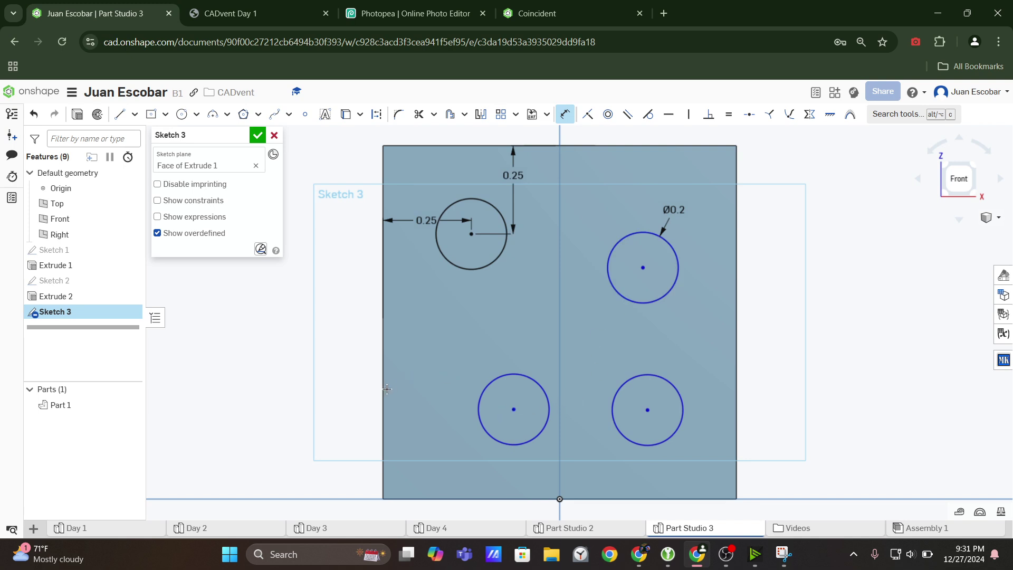
click(513, 411)
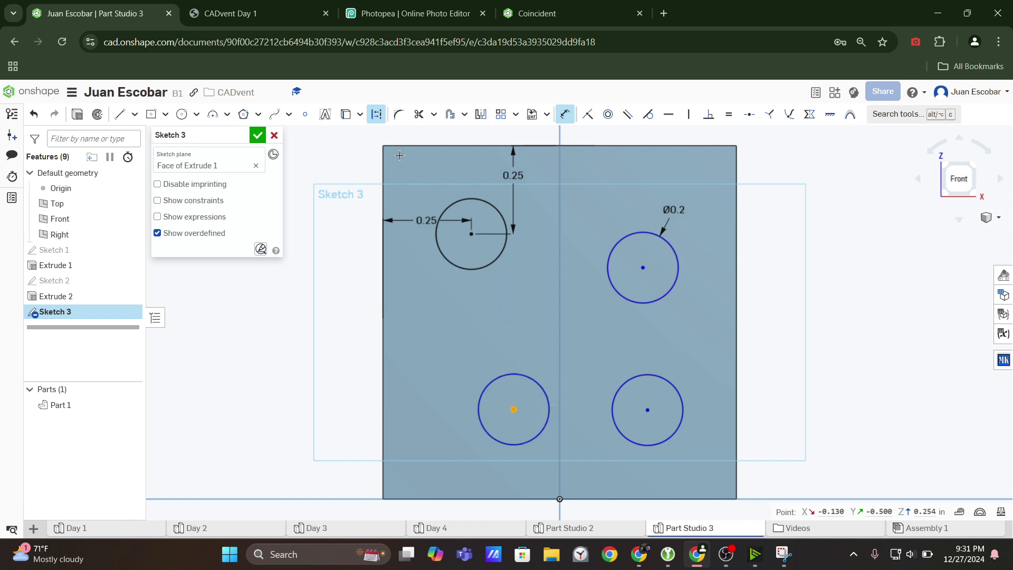
click(383, 145)
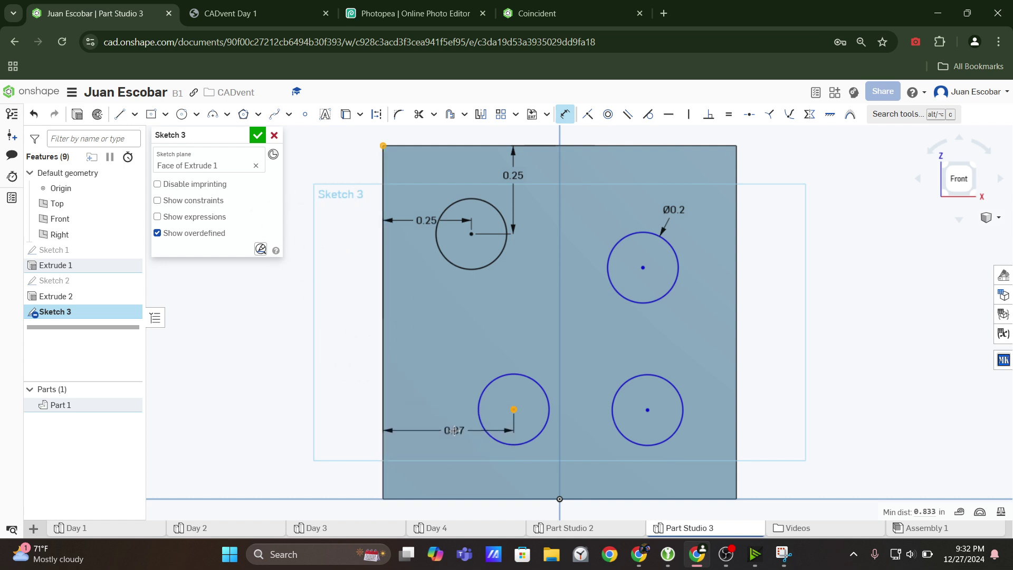
click(455, 431)
text(0)
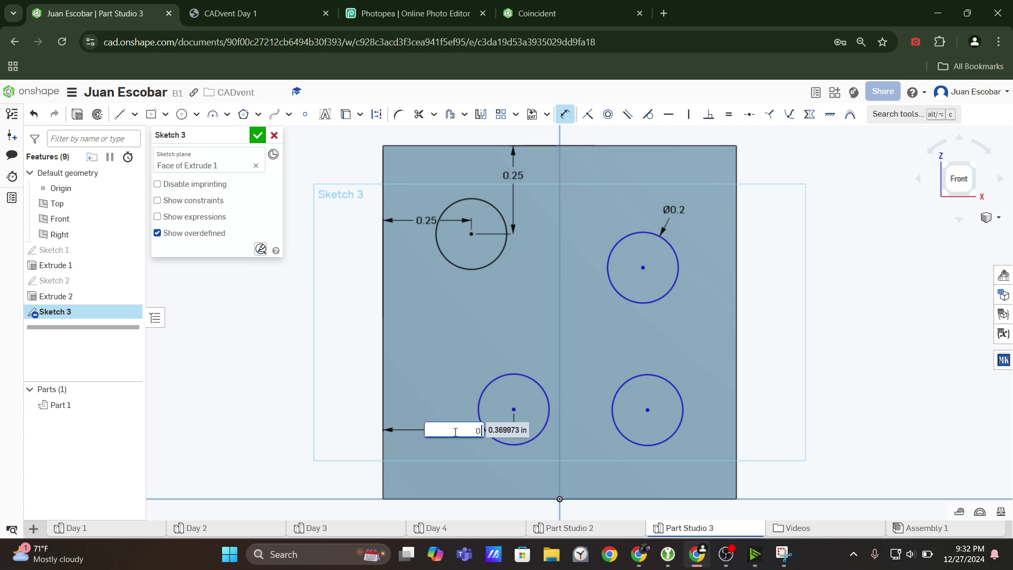
text(.25)
key(Return)
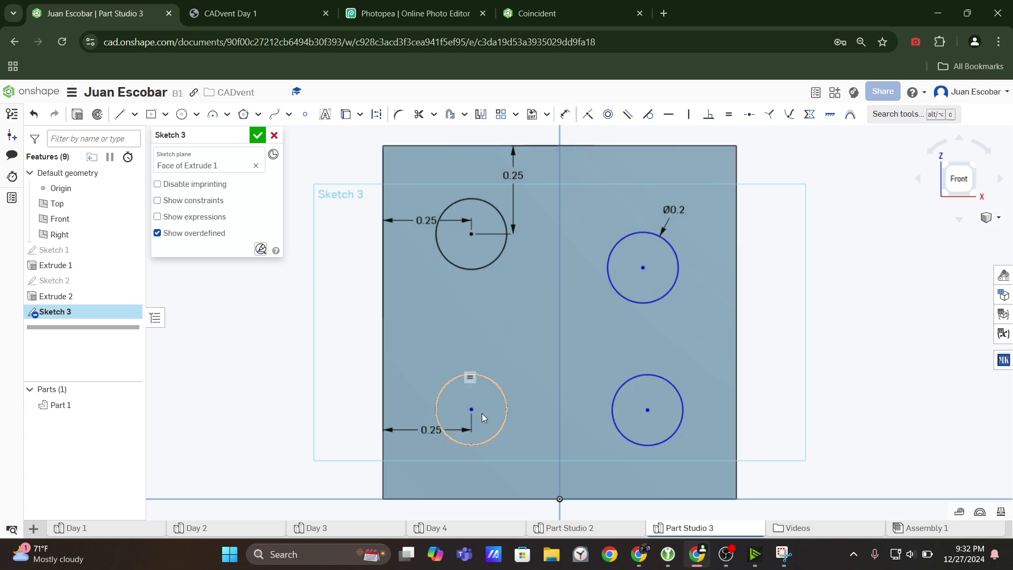
Check the drawing's vertical hole spacing and dimension the lower-left circle's centre 0.75 in from the face's top edge
key(ctrl+Tab)
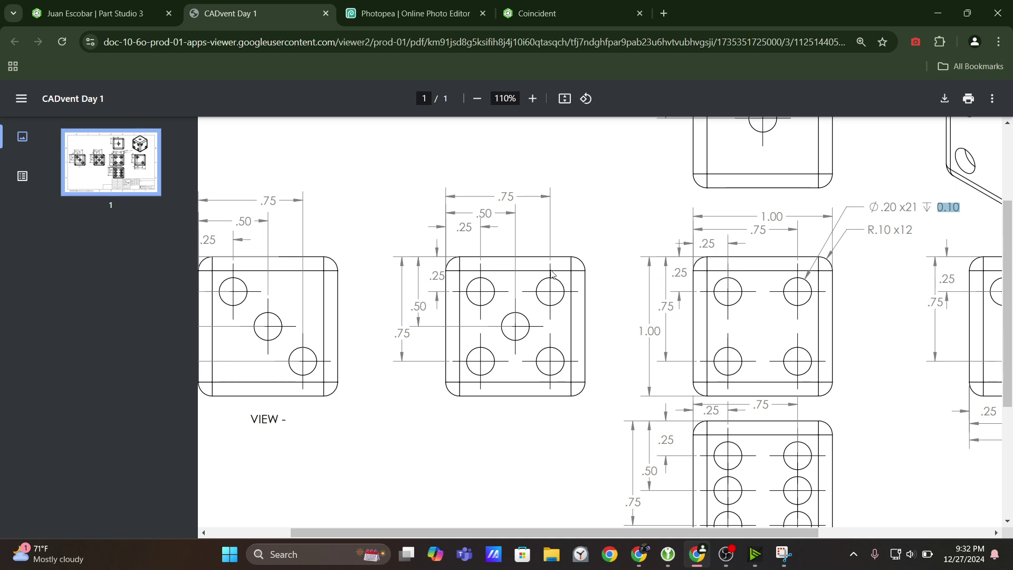
key(ctrl+shift+Tab)
click(565, 114)
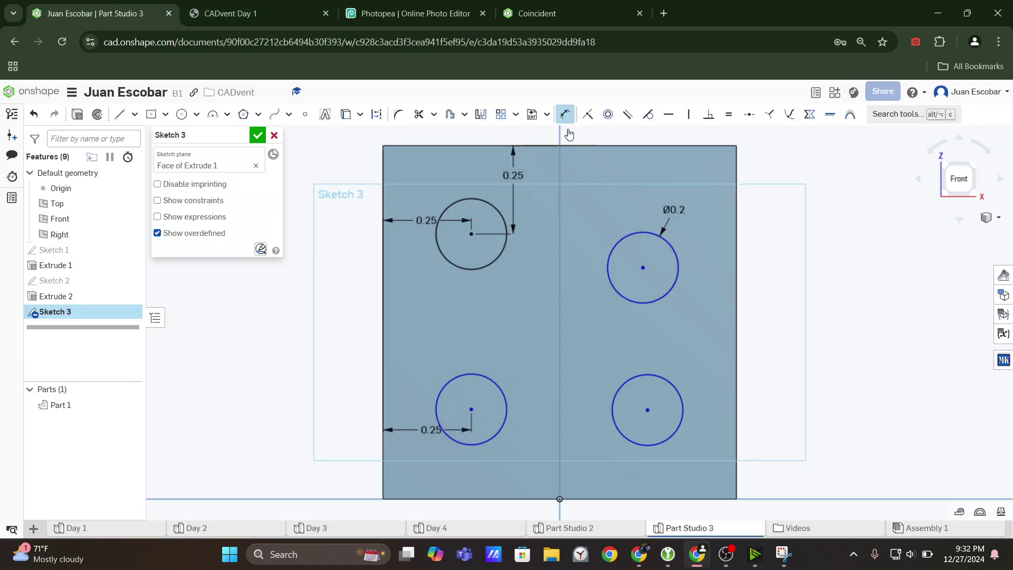
click(468, 407)
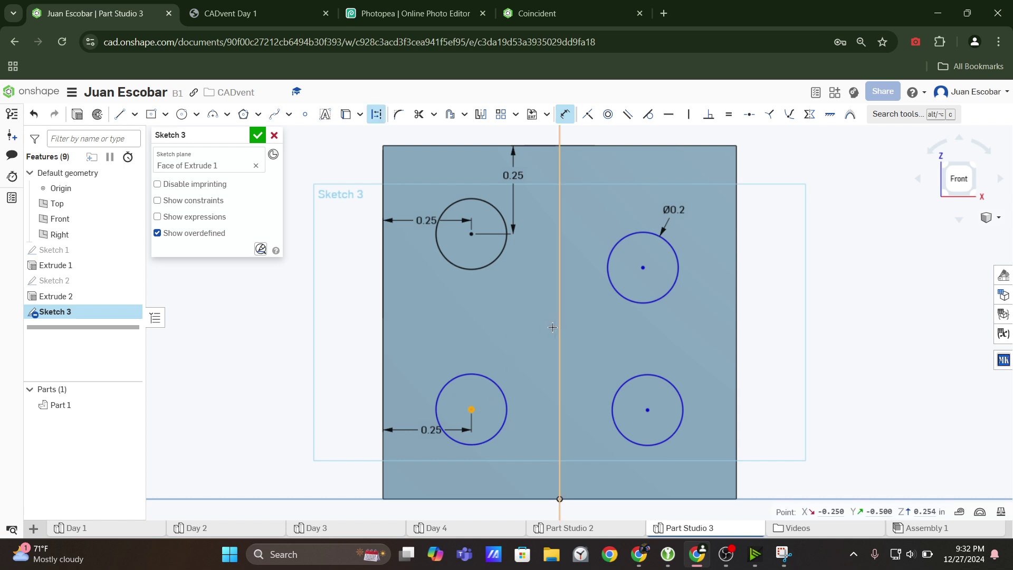
click(465, 139)
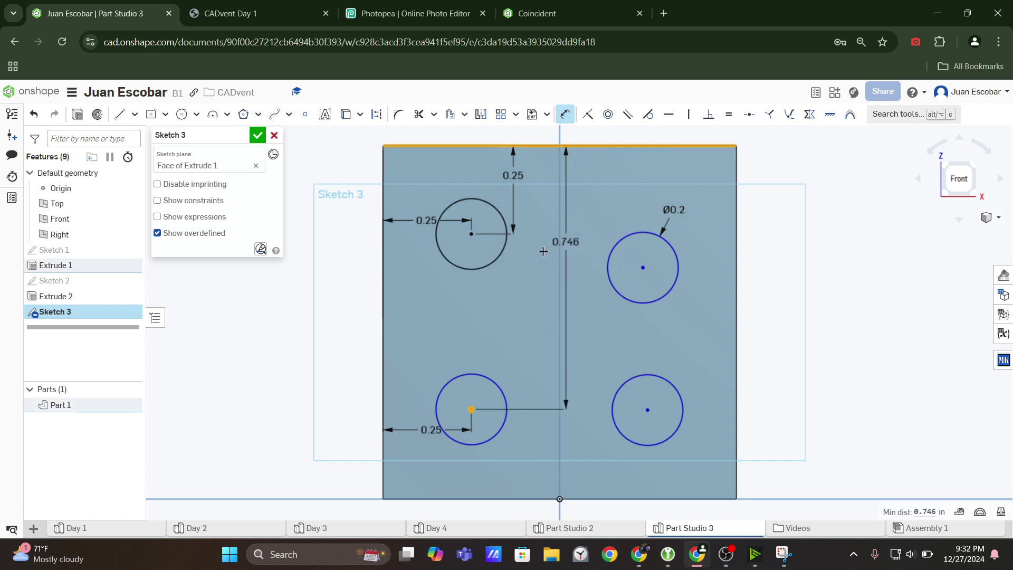
click(520, 269)
text(0.7)
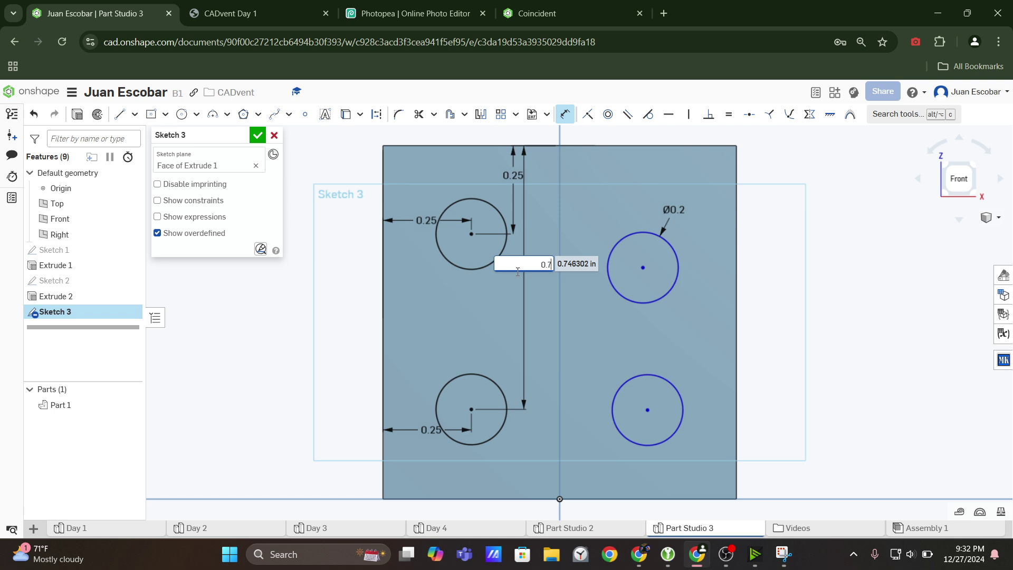
text(5)
key(Return)
key(Escape)
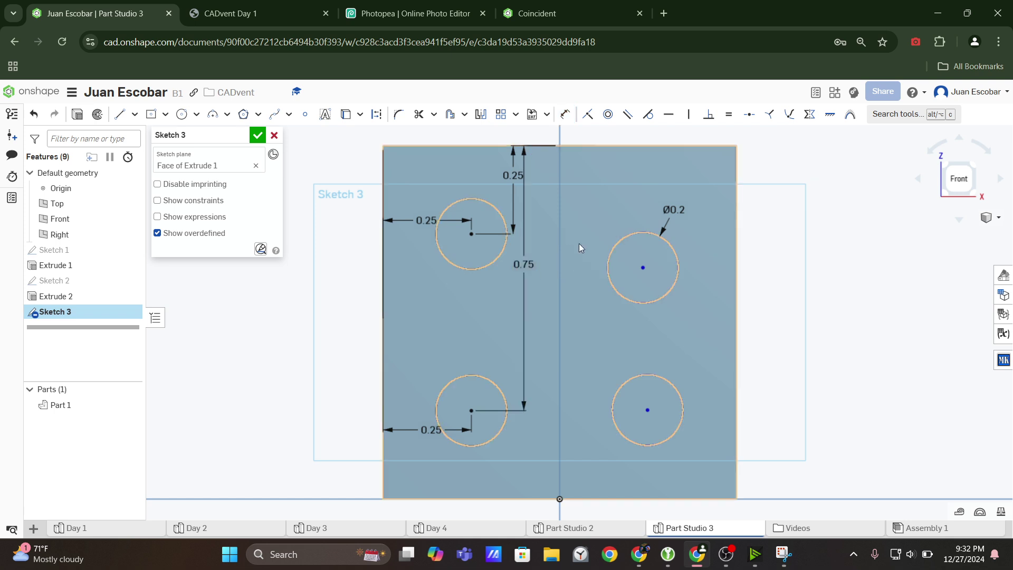
Align the upper-right circle's centre horizontally with the upper-left circle's centre and test its remaining movement
click(289, 12)
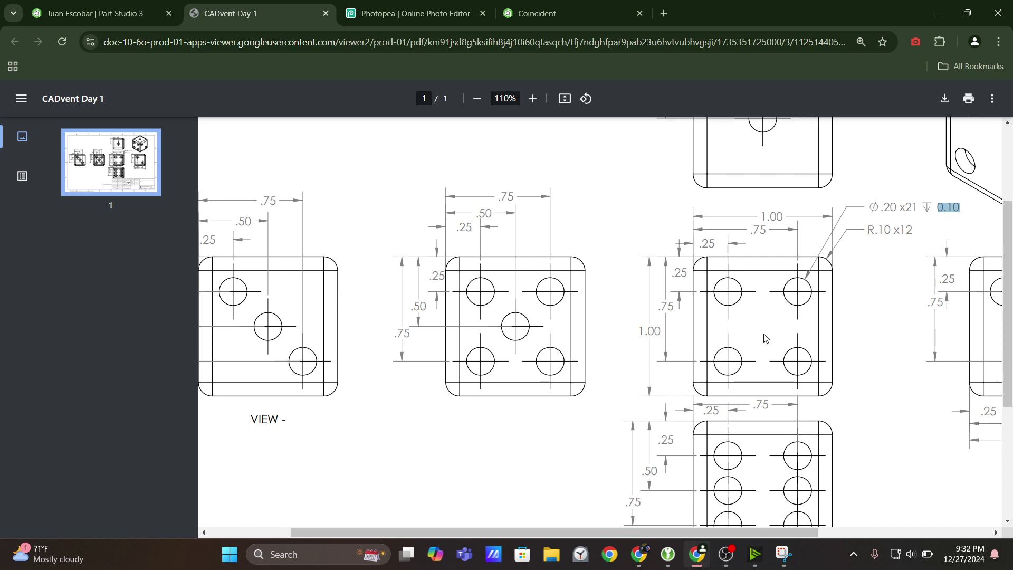
click(102, 3)
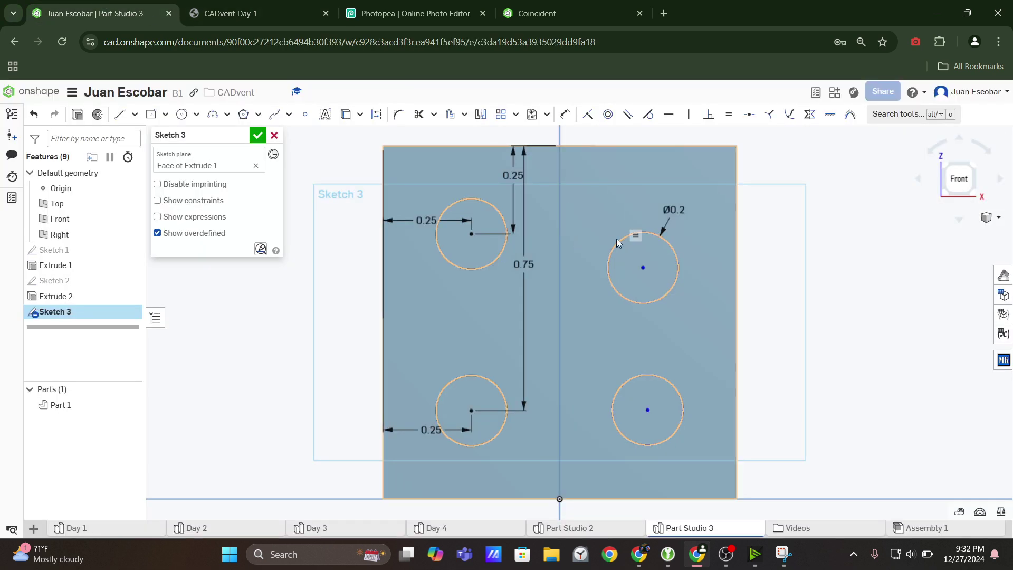
key(d)
click(645, 267)
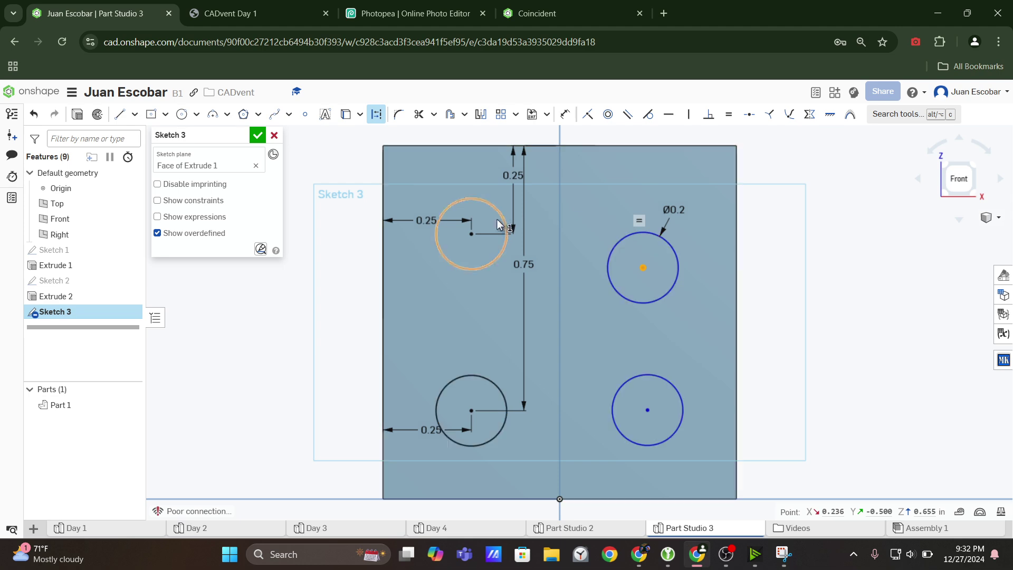
click(472, 233)
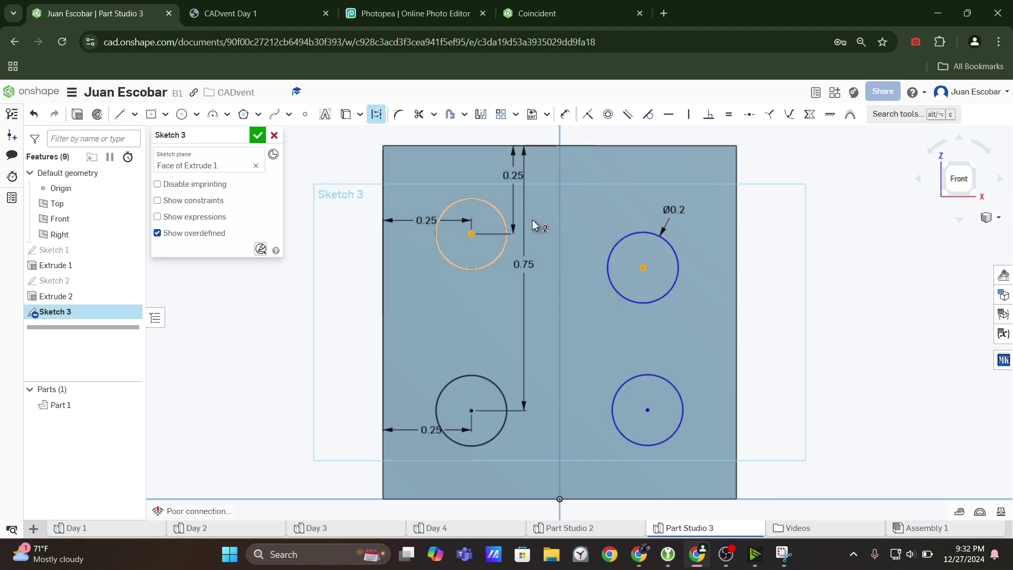
click(672, 121)
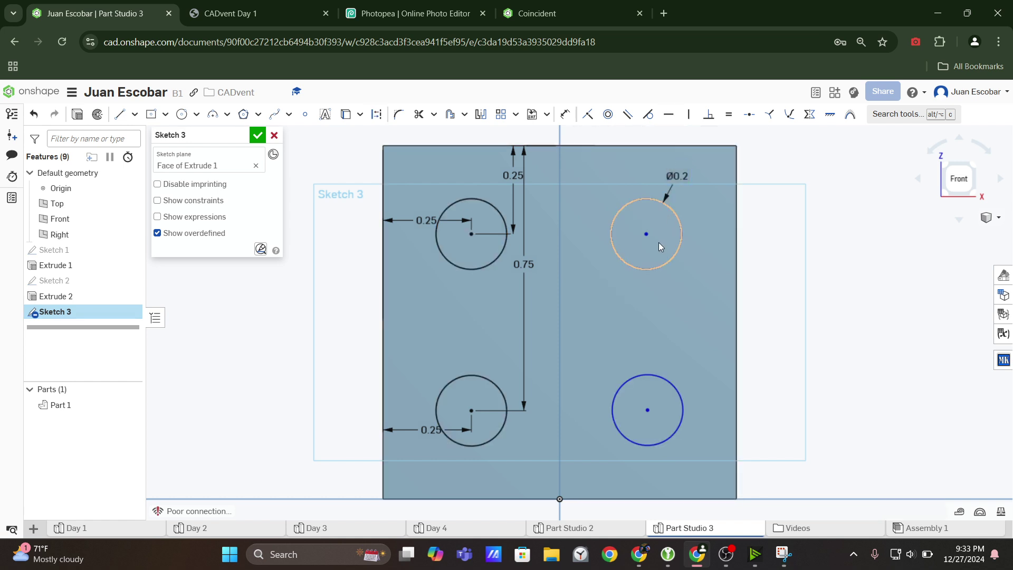
mouse_move(647, 235)
mouse_down()
mouse_move(610, 232)
mouse_move(602, 242)
mouse_move(636, 242)
mouse_move(637, 232)
mouse_up()
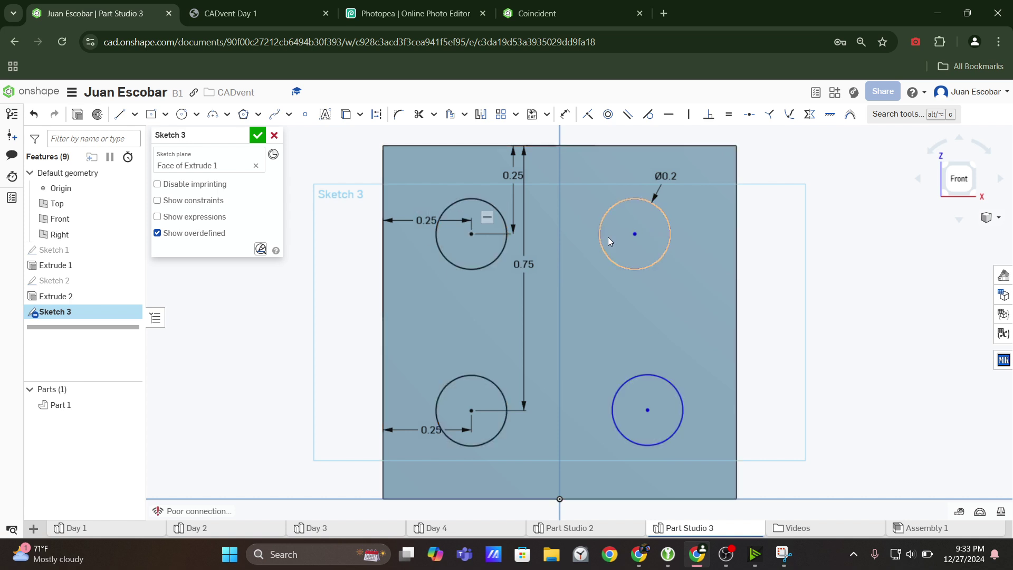
Align the lower-right circle's centre with the lower-left circle's centre using a Horizontal constraint
scroll(650, 428, up, 2)
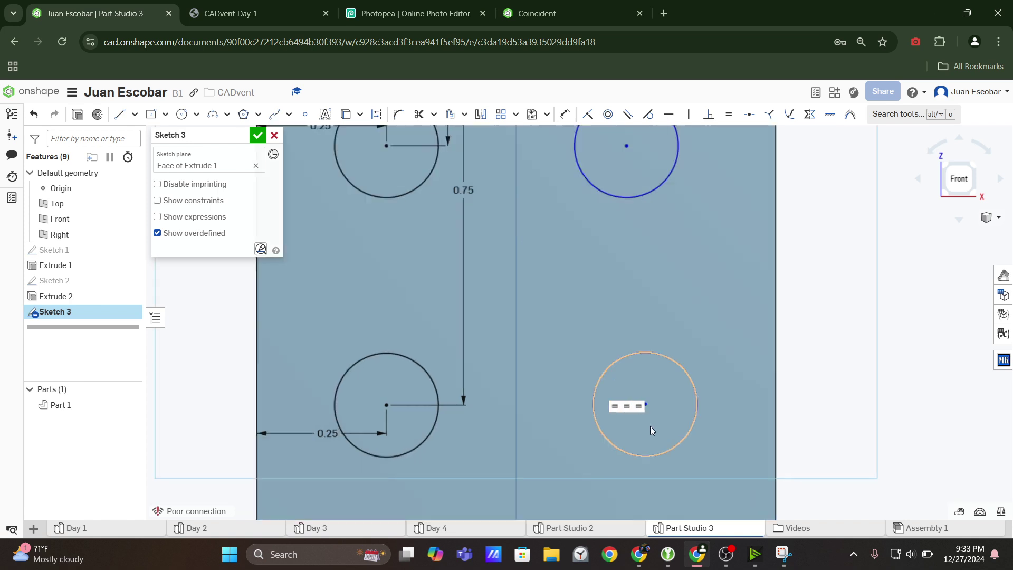
scroll(650, 426, up, 2)
key(d)
click(645, 400)
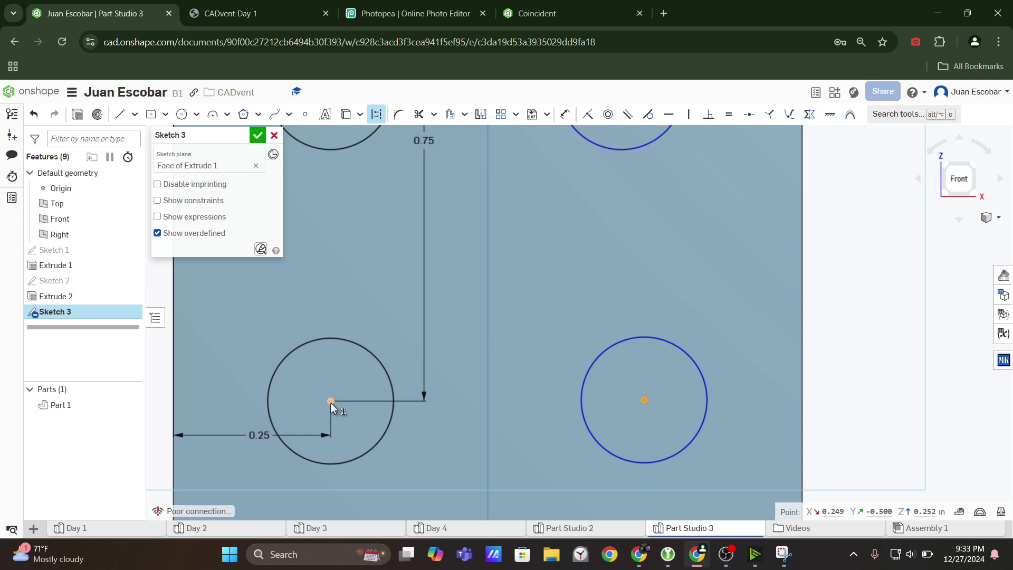
click(330, 401)
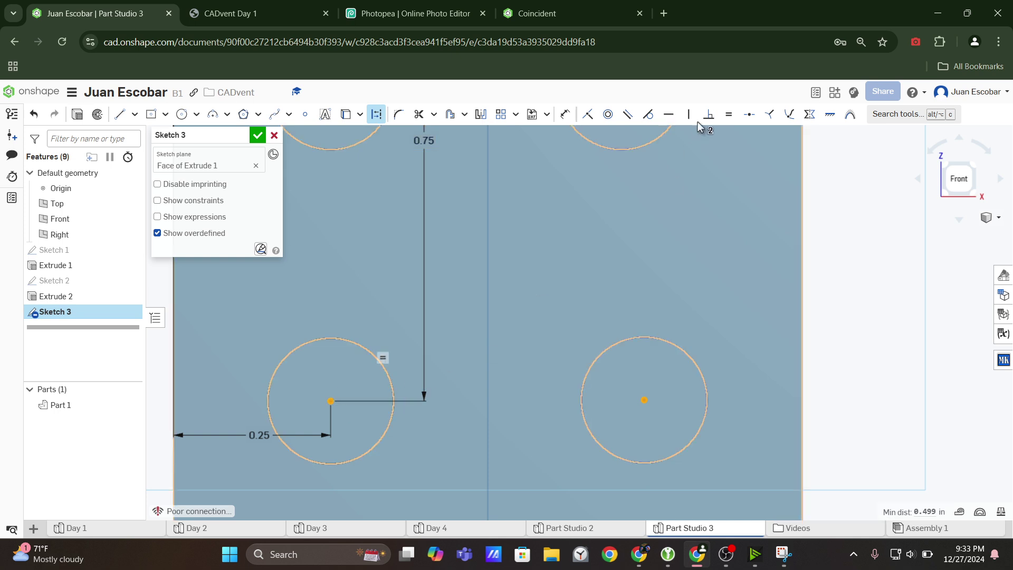
click(667, 116)
key(f)
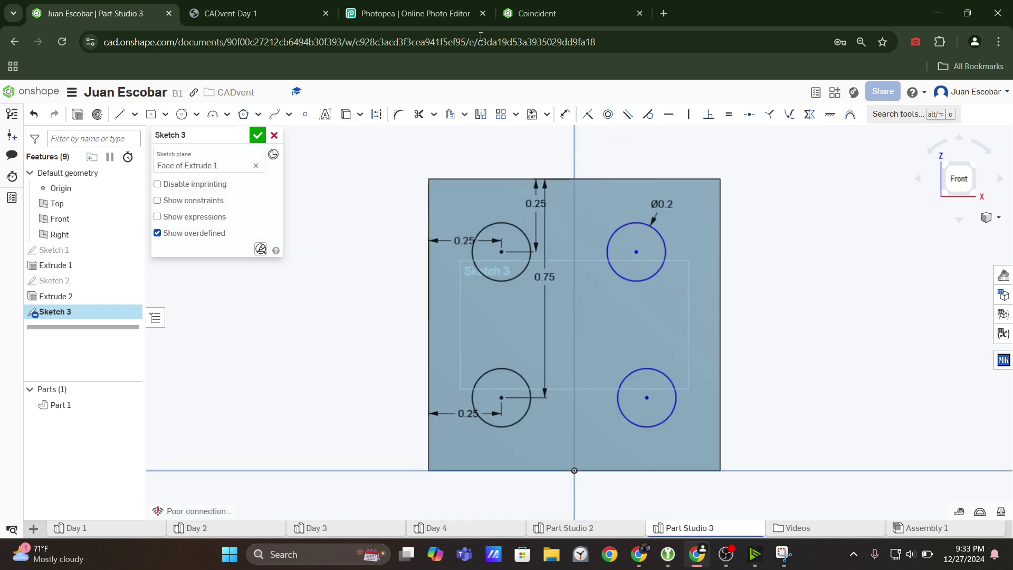
Check the hole layout in the drawing, align the two right-hand circle centres vertically, and test their remaining movement
click(254, 13)
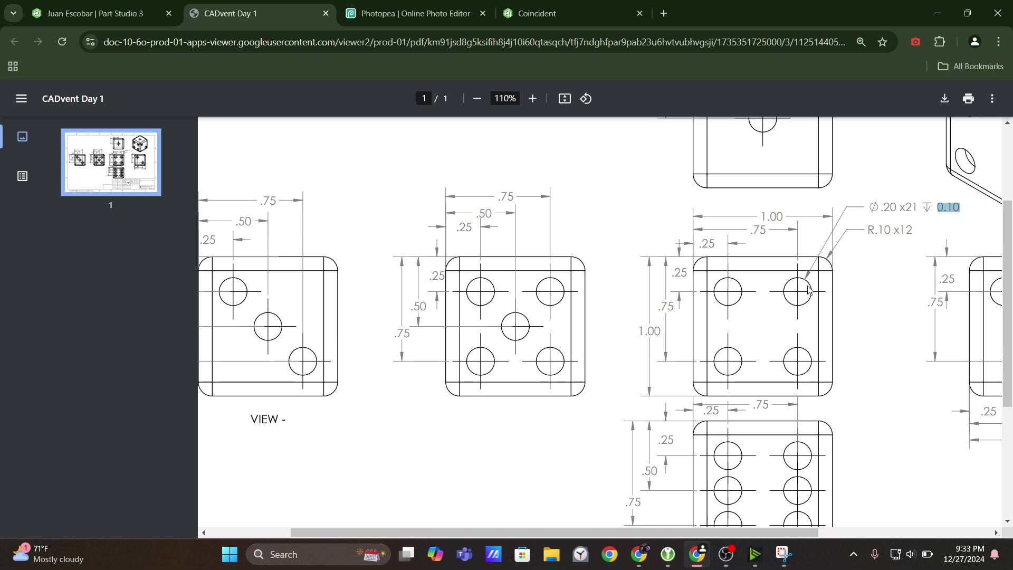
click(176, 4)
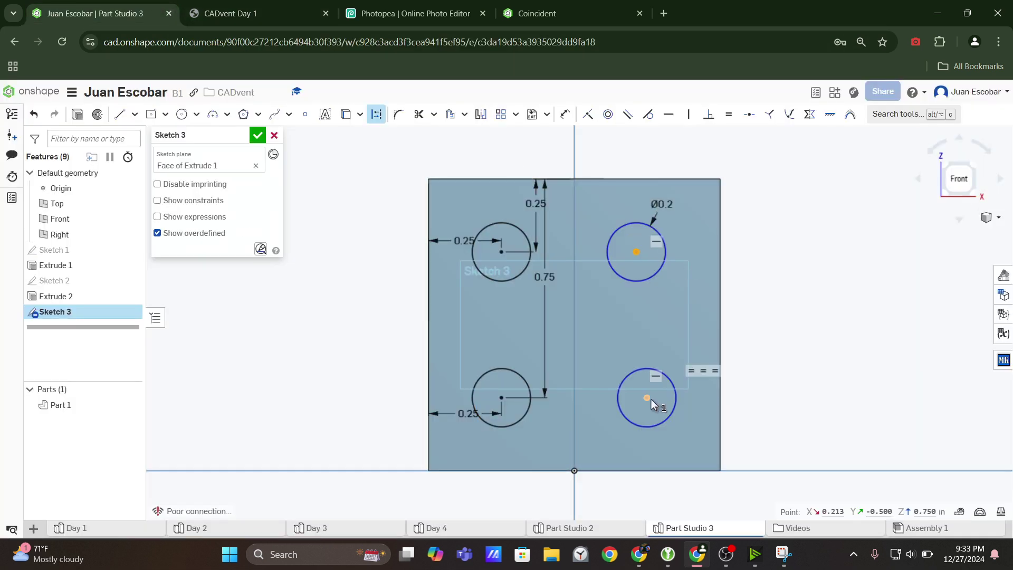
click(684, 120)
drag(637, 254, 644, 306)
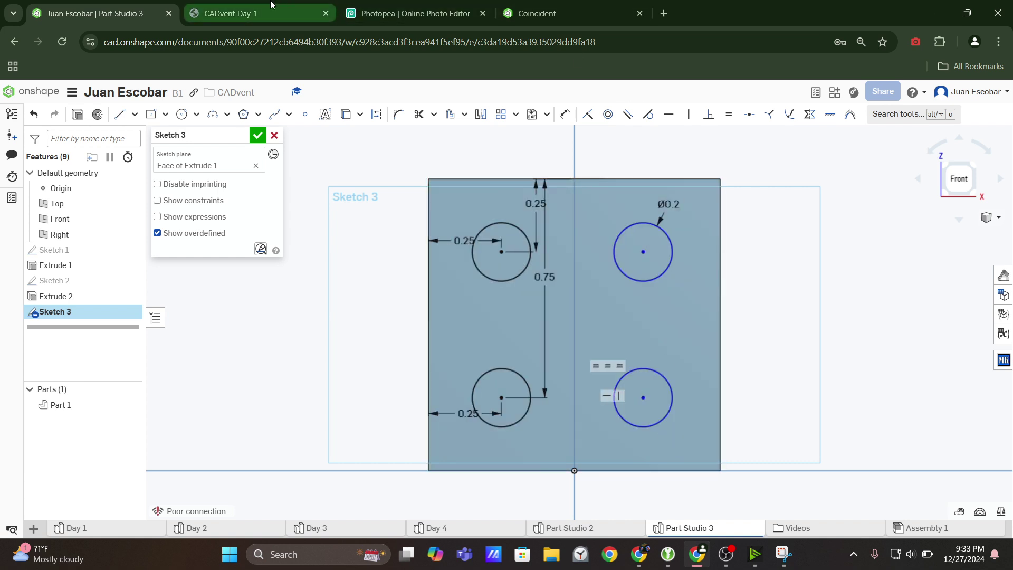
mouse_move(645, 252)
mouse_down()
mouse_move(598, 264)
mouse_move(659, 267)
mouse_move(669, 273)
mouse_move(664, 296)
mouse_move(680, 308)
mouse_move(606, 285)
mouse_move(644, 293)
mouse_up()
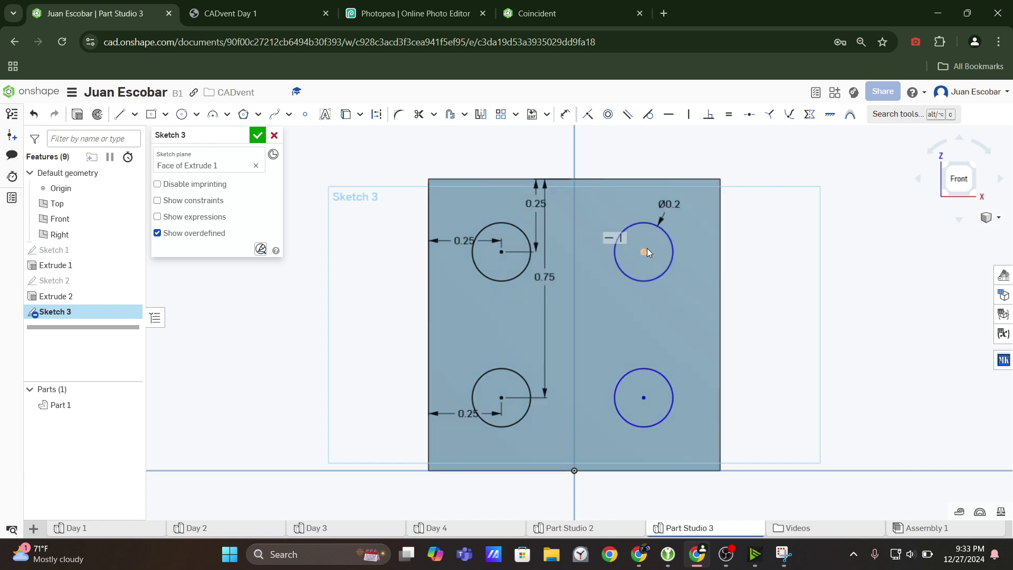
Check the drawing's horizontal spacing and dimension the upper-right circle's centre 0.75 in from the face's left edge
click(259, 11)
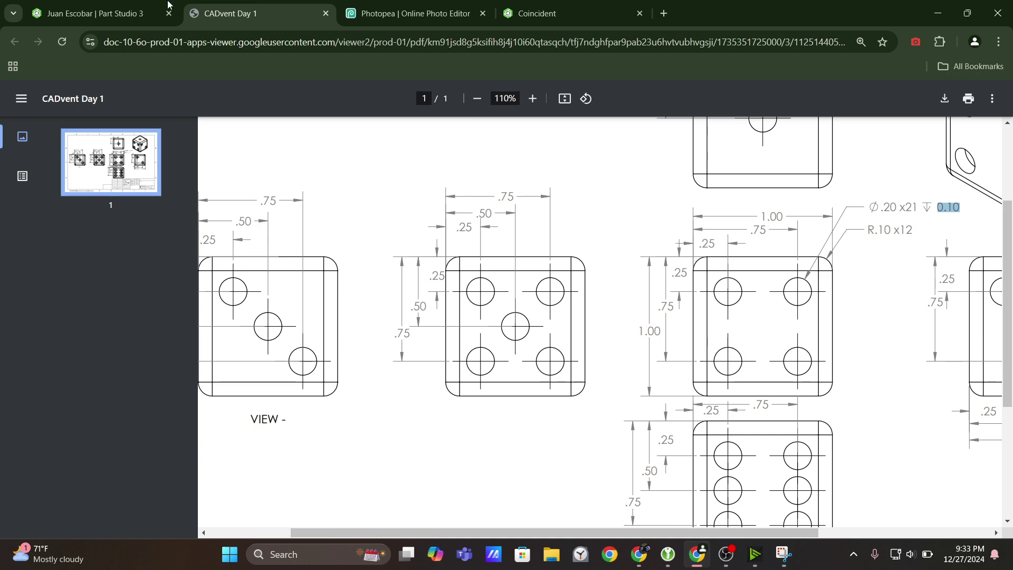
click(98, 12)
click(564, 114)
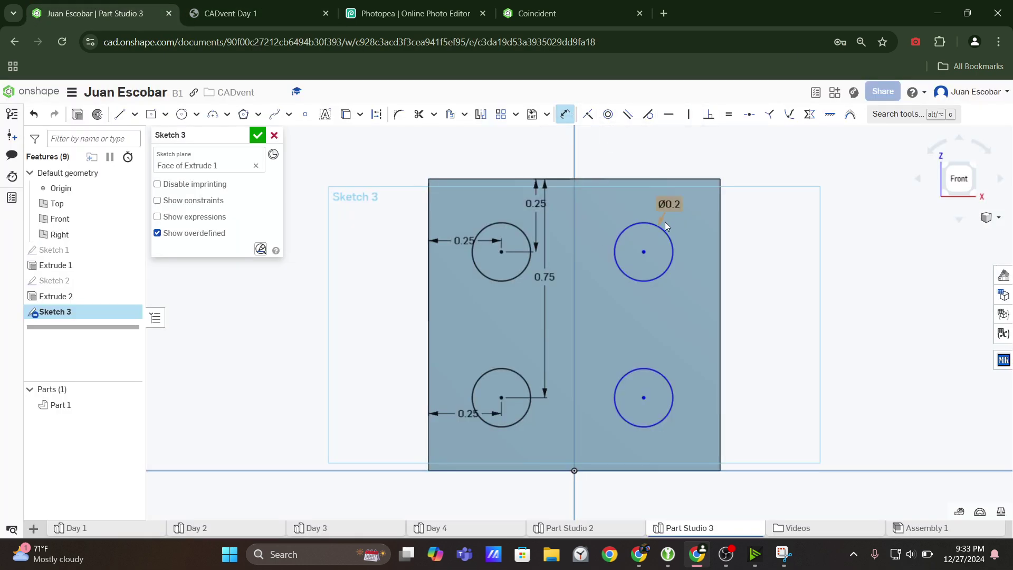
click(644, 251)
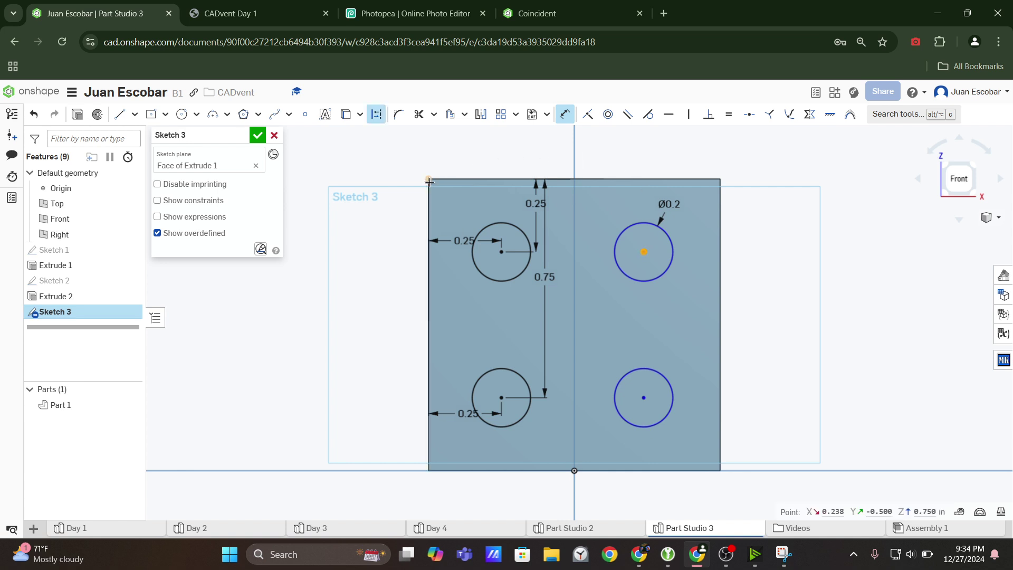
click(430, 179)
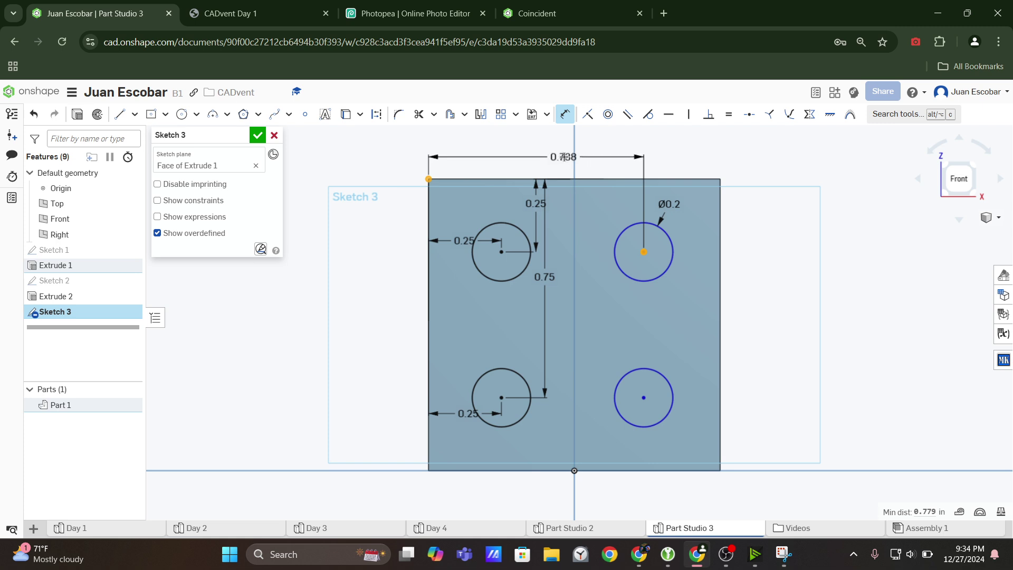
click(562, 158)
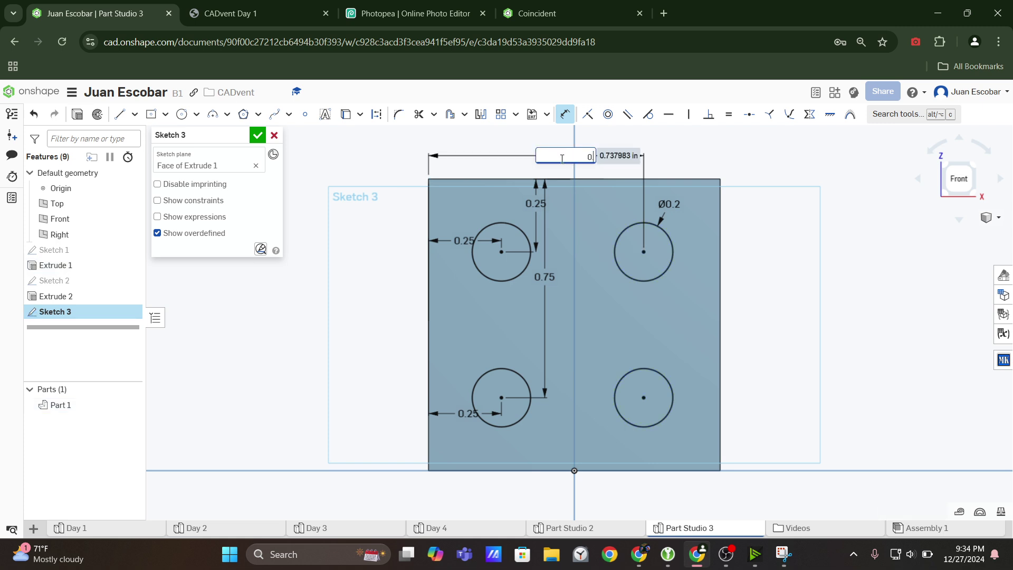
key(Return)
scroll(620, 251, up, 1)
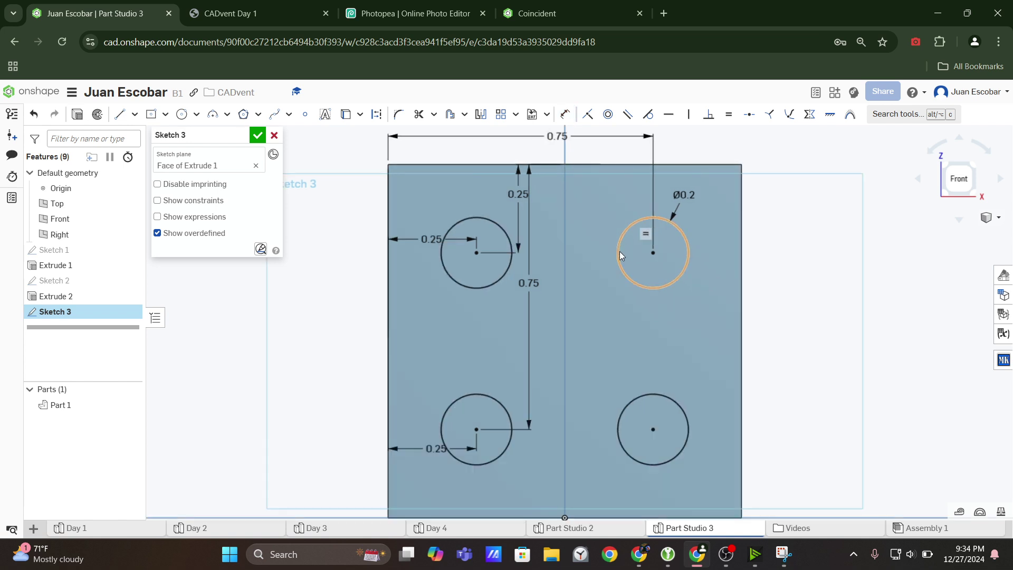
scroll(620, 251, down, 1)
key(Escape)
Move the vertical 0.75 in dimension outside the face's left edge and compare the hole sketch with the drawing
drag(546, 279, 388, 284)
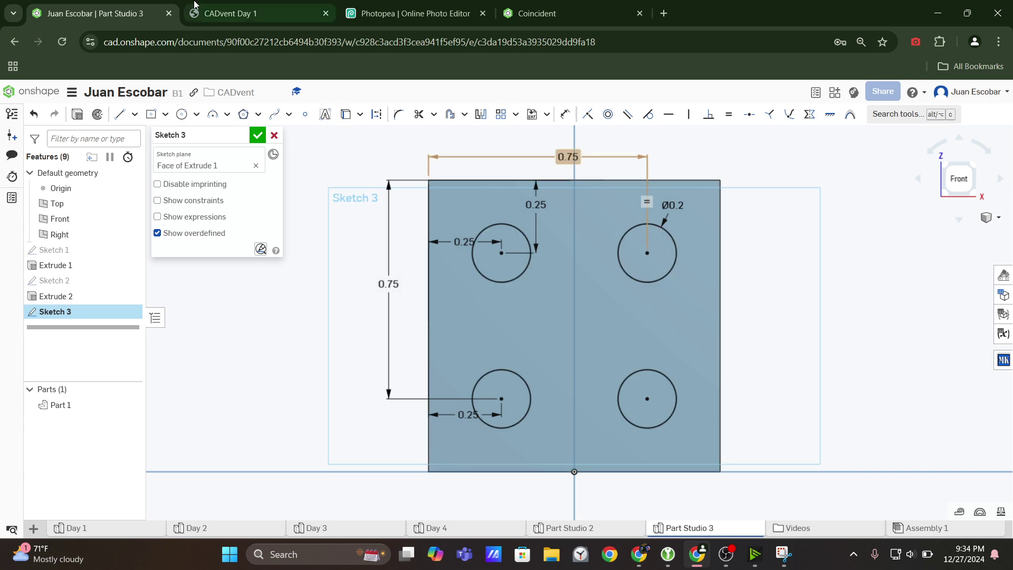
click(257, 14)
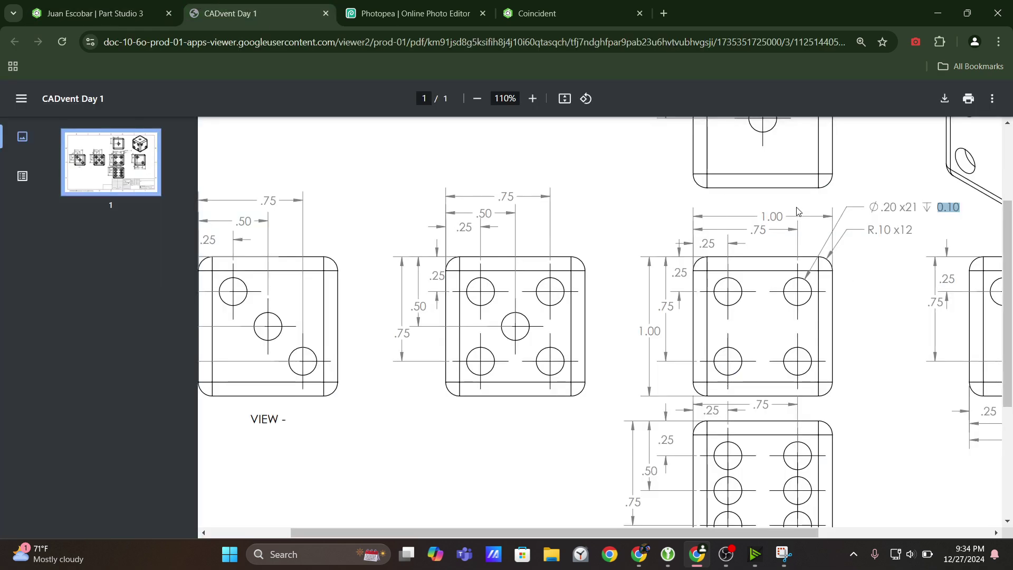
click(95, 13)
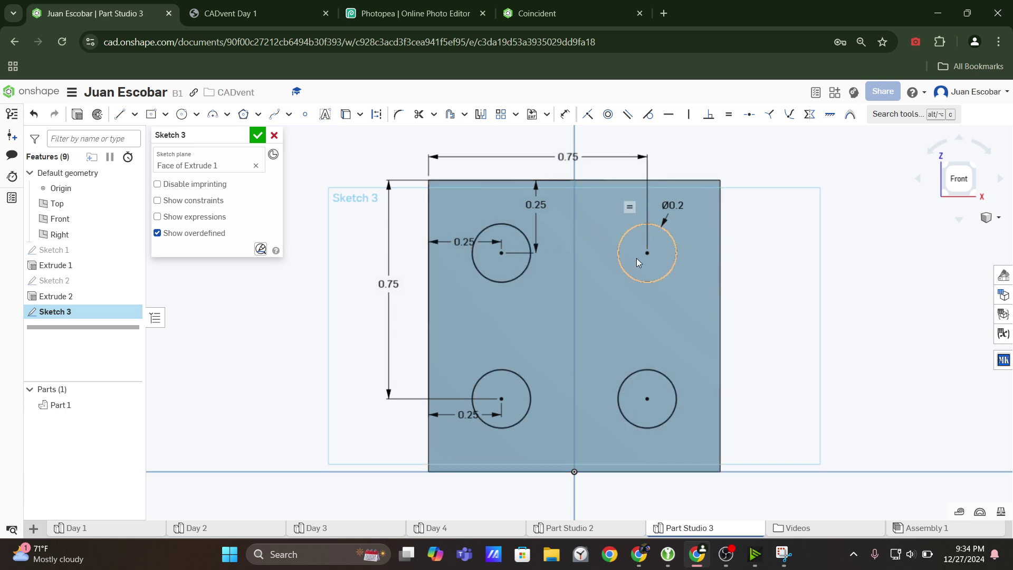
Finish the front-face hole sketch and cut its four circles 0.1 in deep into the cube with a Remove extrude
scroll(584, 281, down, 1)
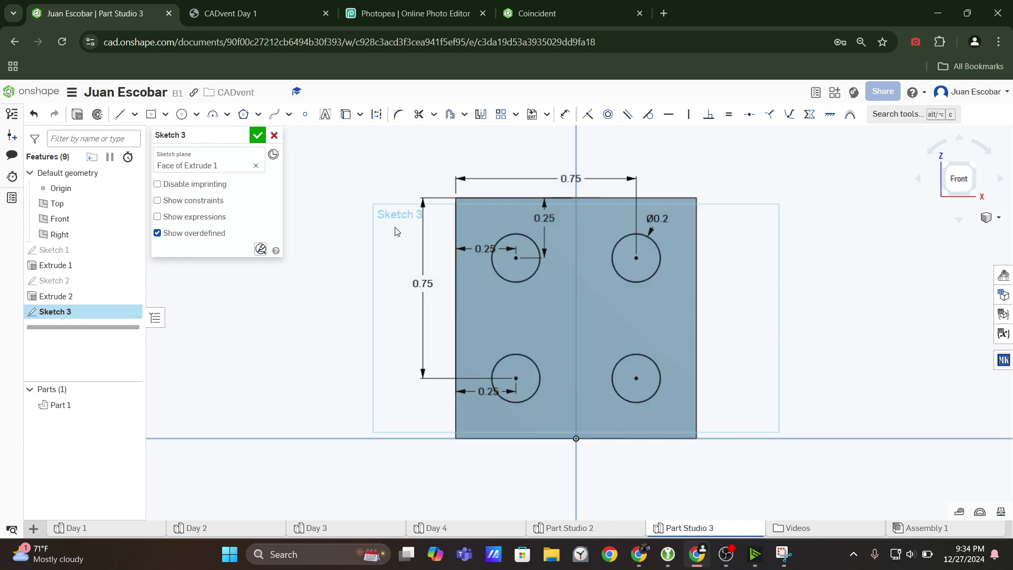
click(258, 136)
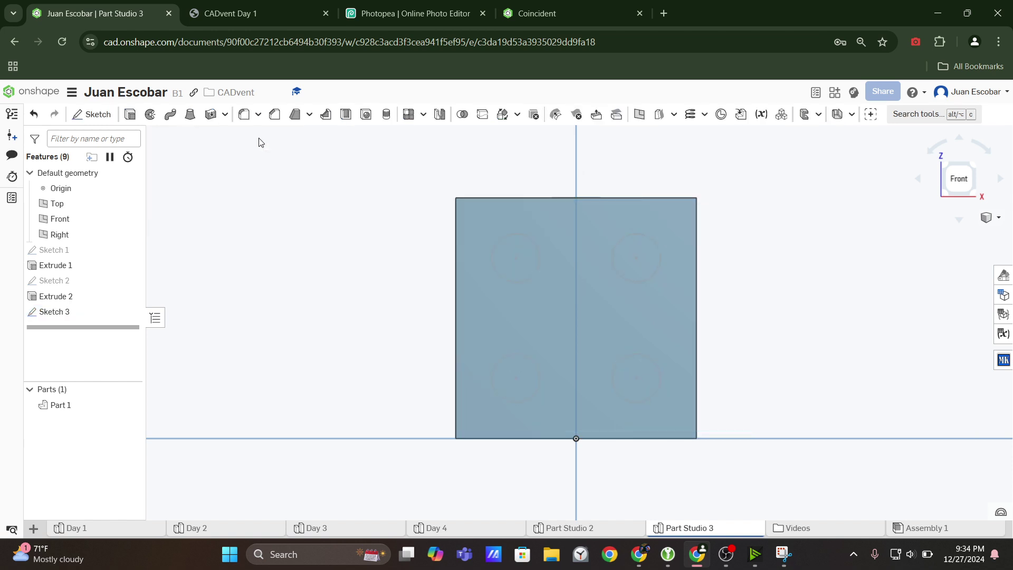
click(130, 114)
right_drag(455, 321, 443, 329)
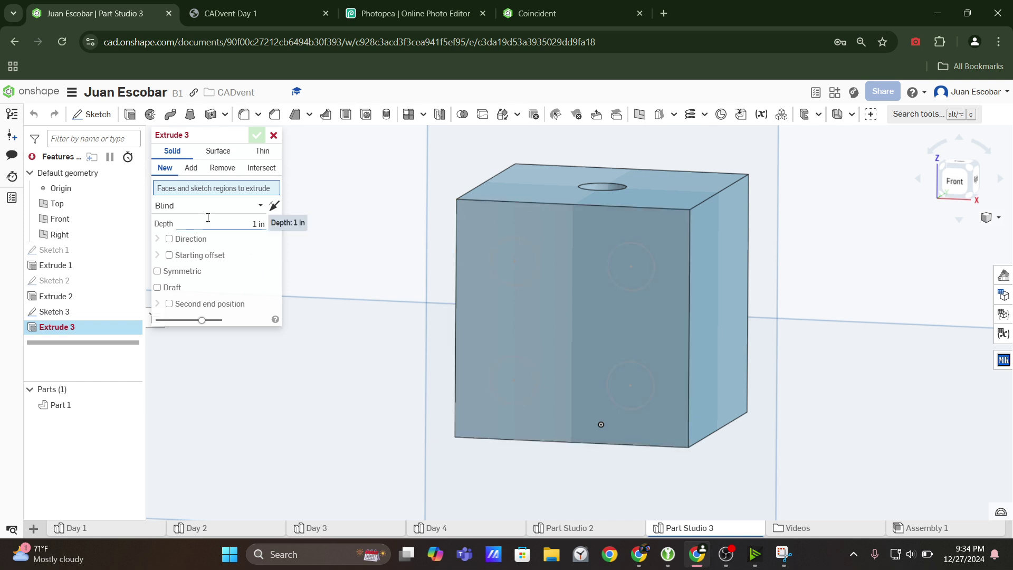
click(84, 315)
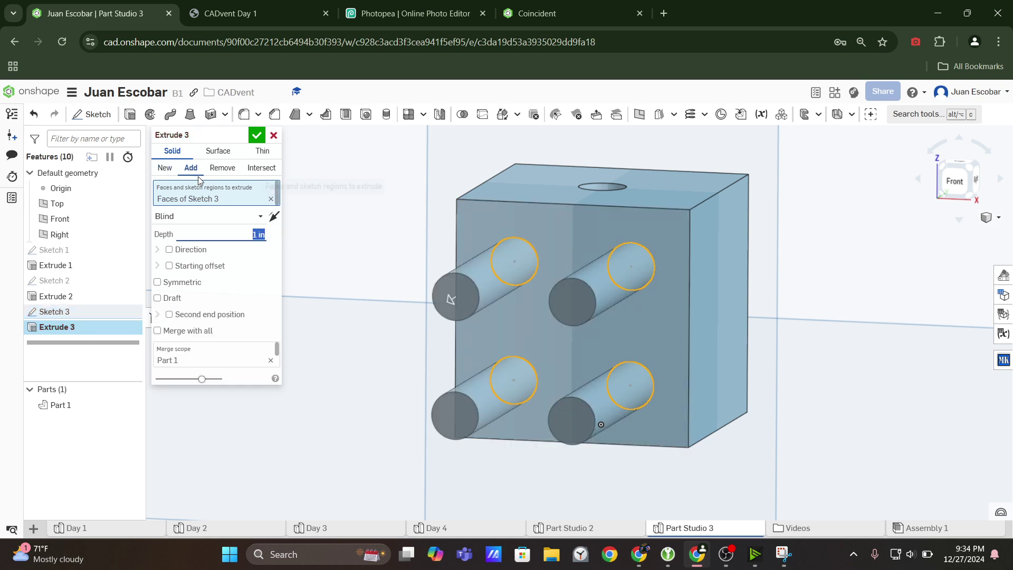
click(221, 168)
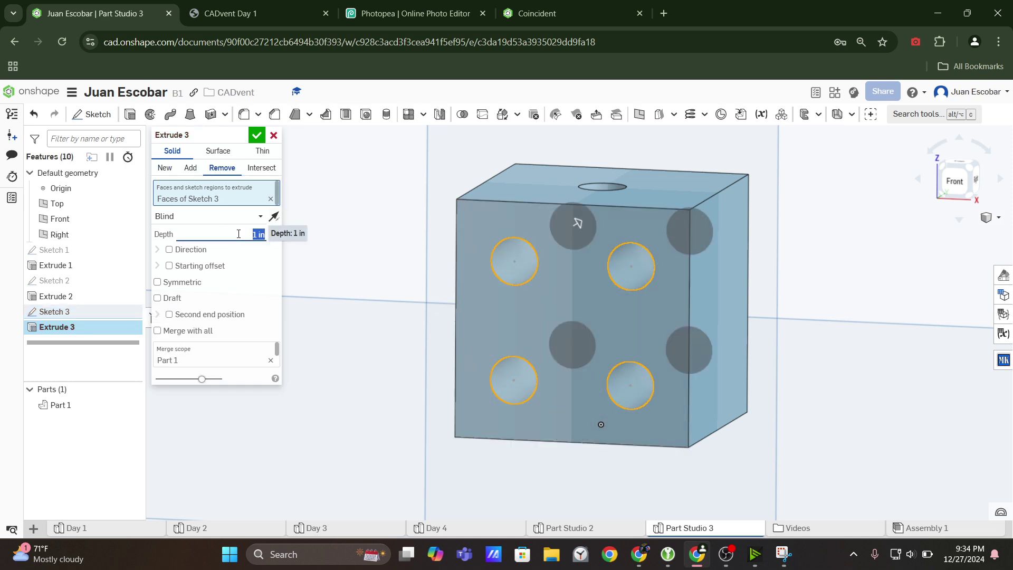
text(0.1)
key(Return)
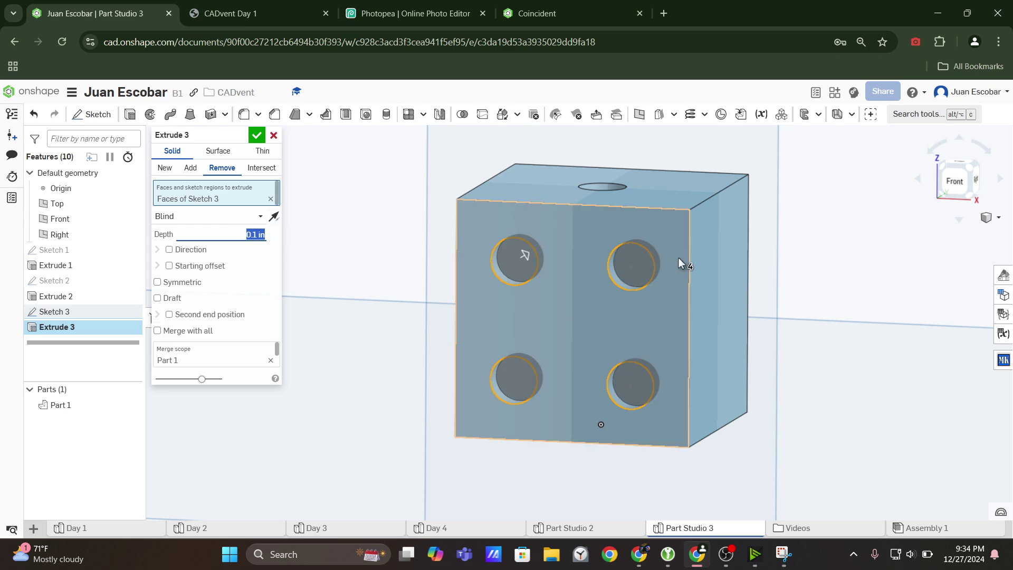
right_drag(678, 258, 804, 254)
click(252, 138)
View the cube isometrically and compare it with the drawing's isometric view and the adjoining two-hole face view
scroll(662, 264, down, 3)
click(963, 175)
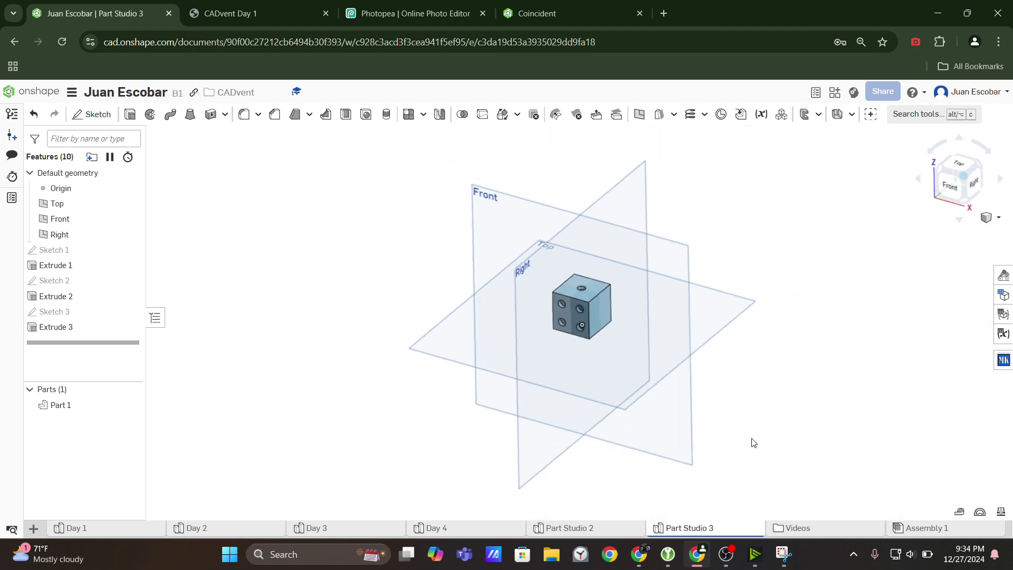
scroll(552, 297, up, 5)
click(291, 19)
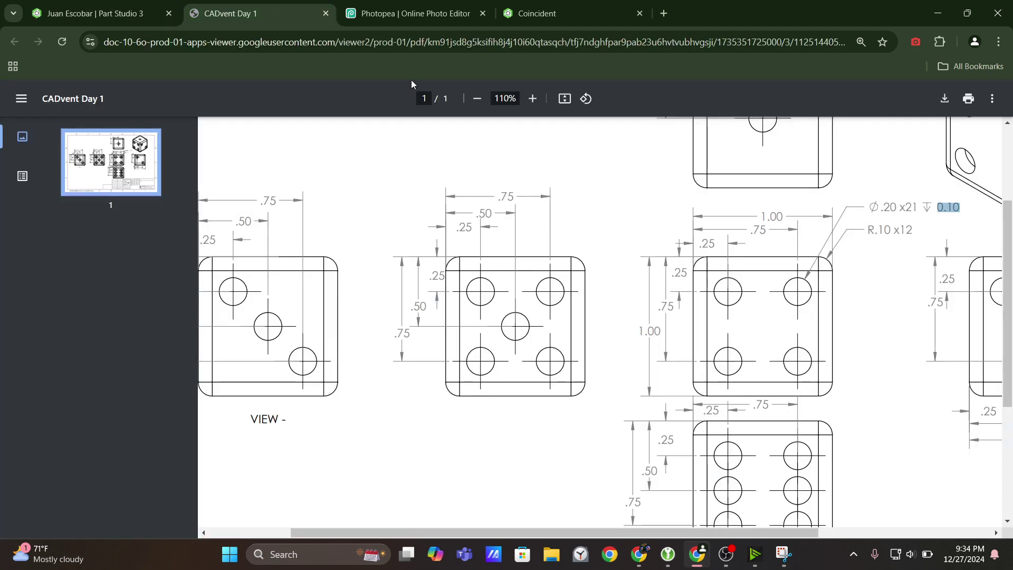
scroll(802, 343, right, 4)
scroll(844, 332, up, 3)
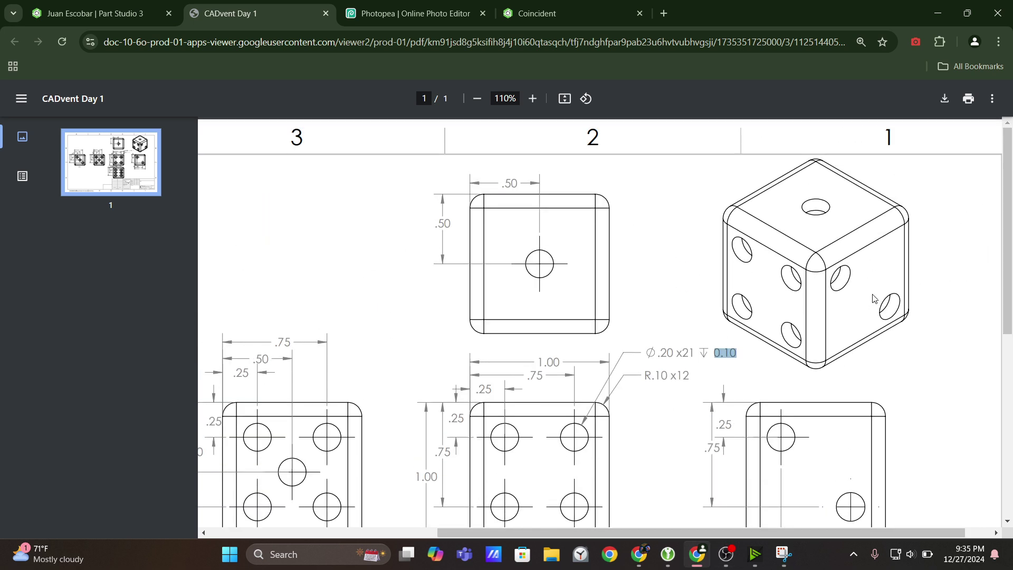
scroll(844, 301, down, 2)
scroll(792, 287, up, 1)
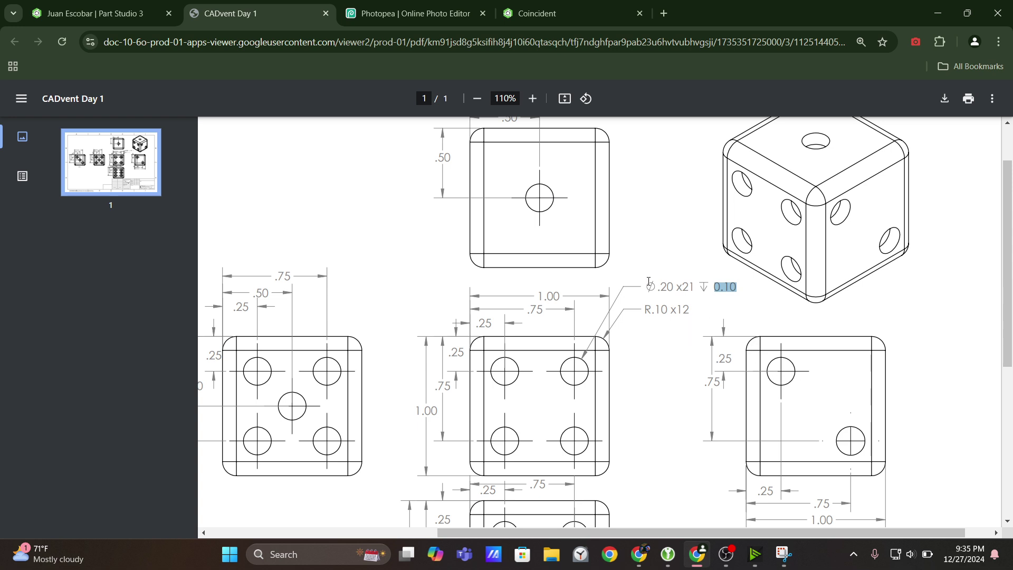
Match the cube's right face to its view in the drawing, using the colour-marked reference image in Photopea
click(92, 13)
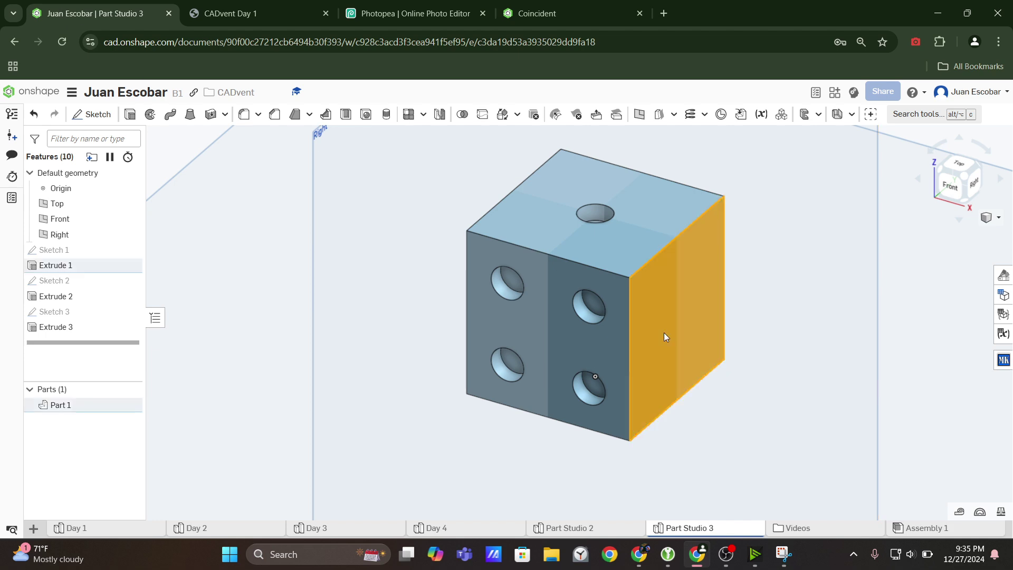
click(414, 13)
click(537, 13)
click(231, 13)
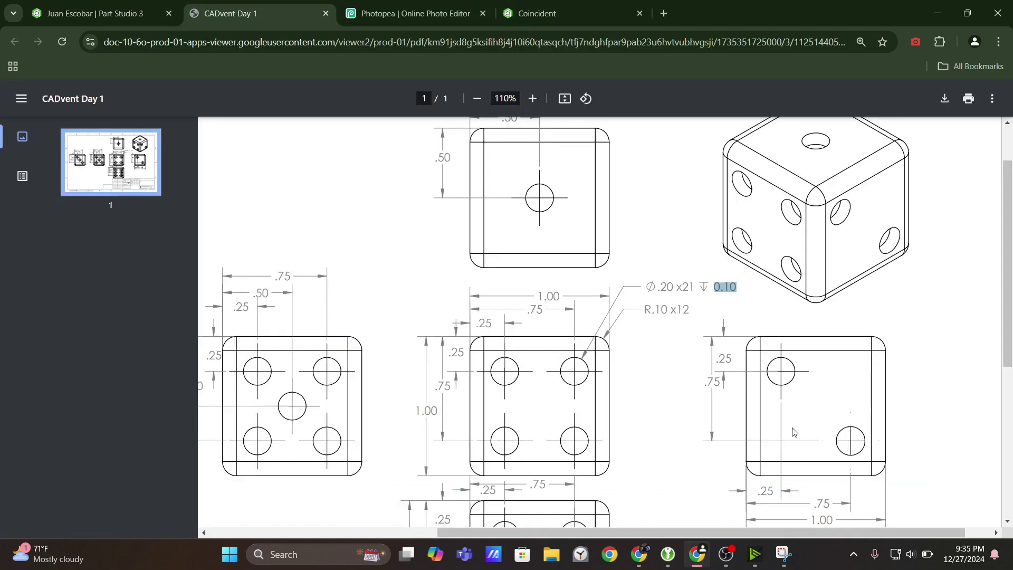
scroll(794, 432, down, 5)
scroll(570, 376, up, 5)
click(95, 13)
scroll(605, 285, down, 3)
click(397, 5)
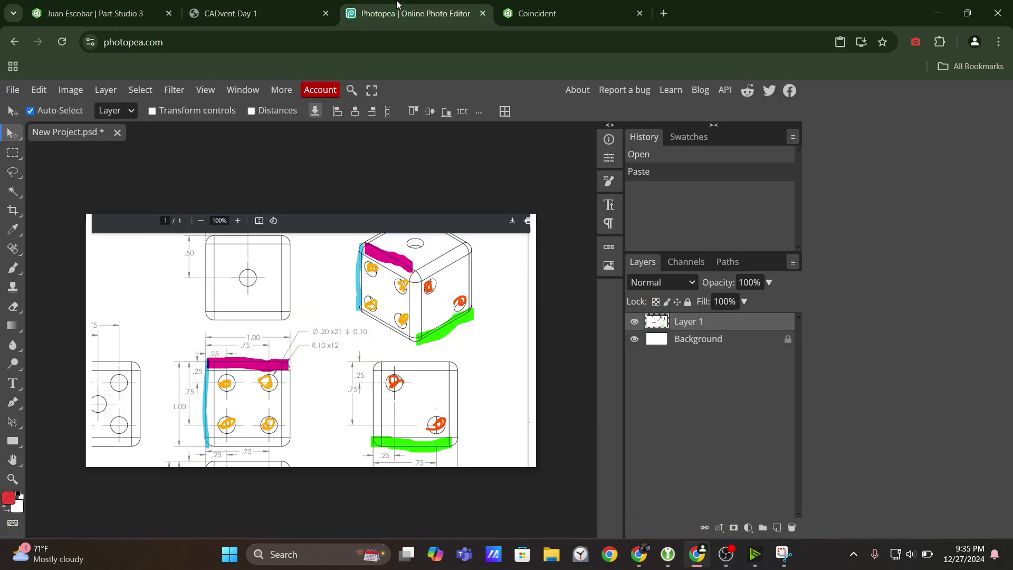
click(255, 8)
key(ctrl+1)
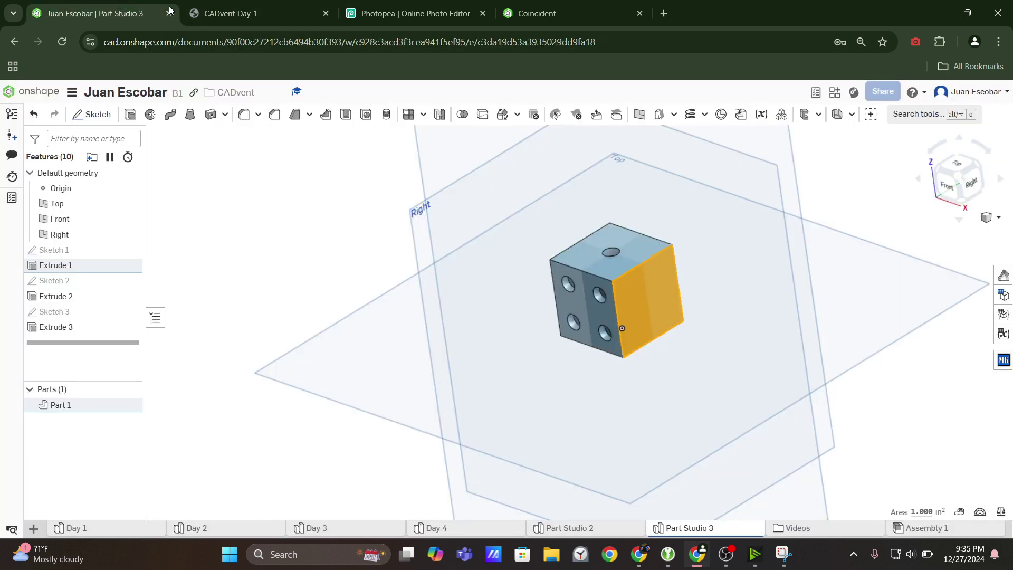
Start a sketch on the cube's right face, view it straight on, and check the two-hole layout in the drawing
click(89, 115)
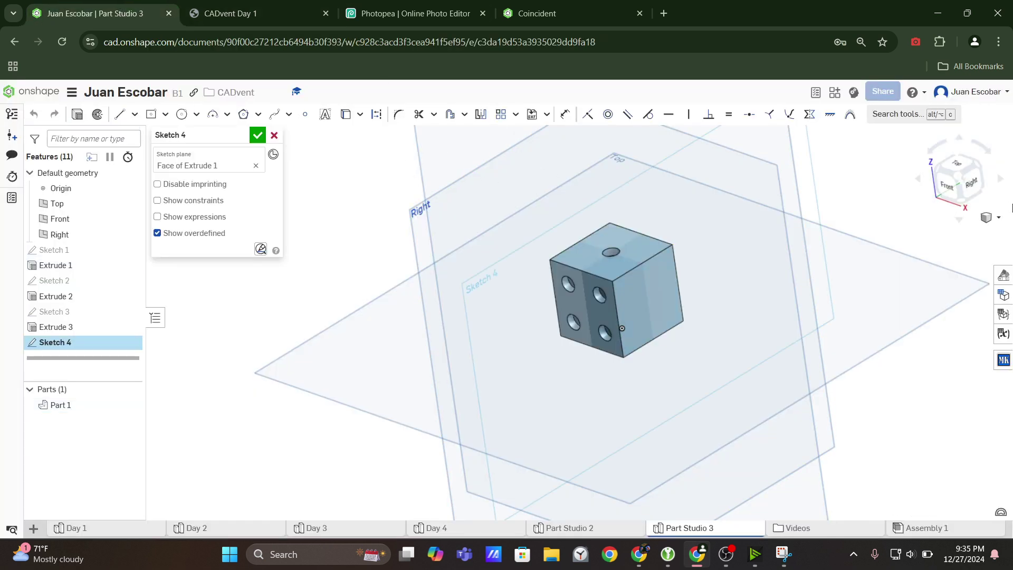
click(972, 186)
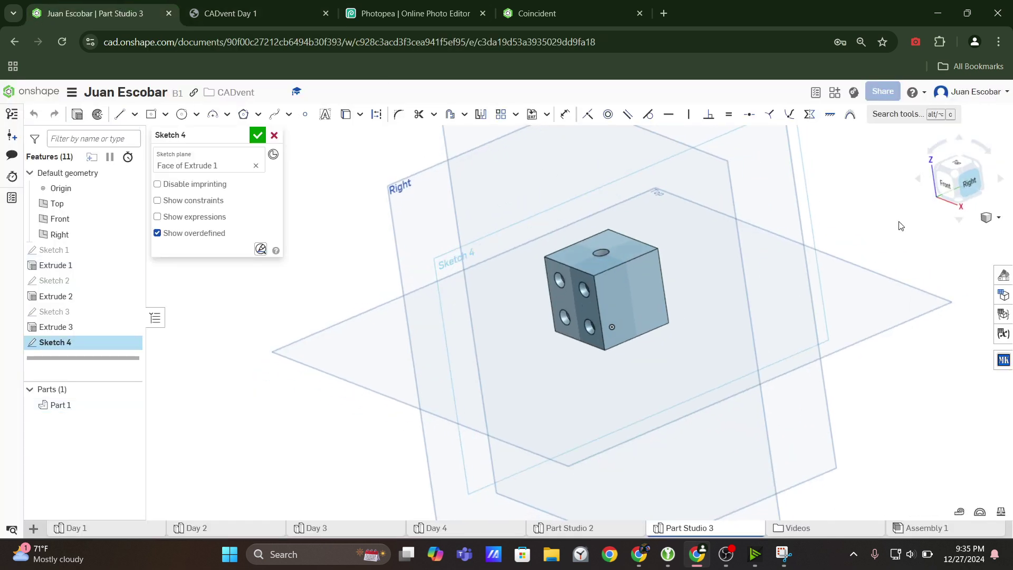
scroll(543, 288, up, 3)
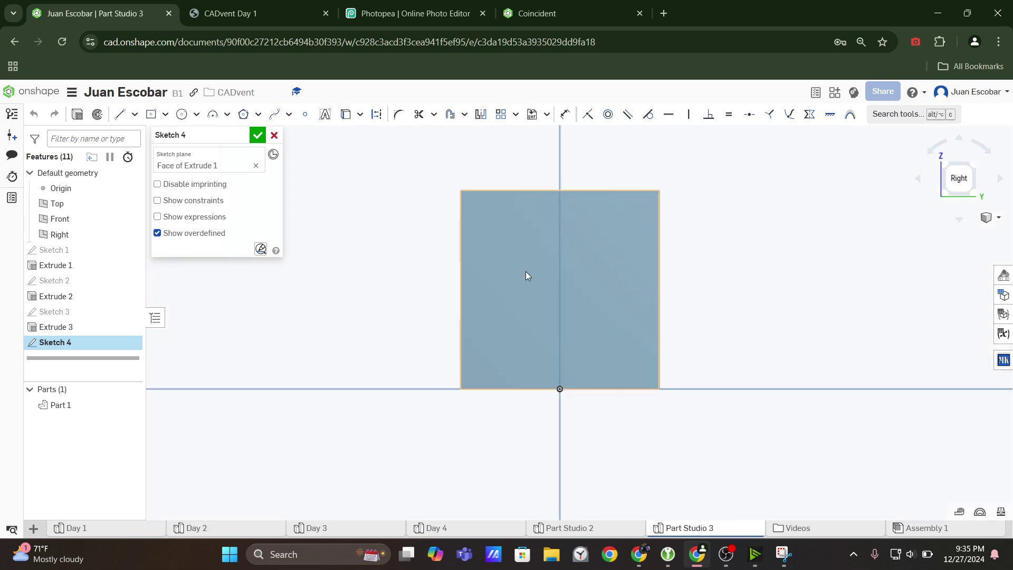
key(ctrl+2)
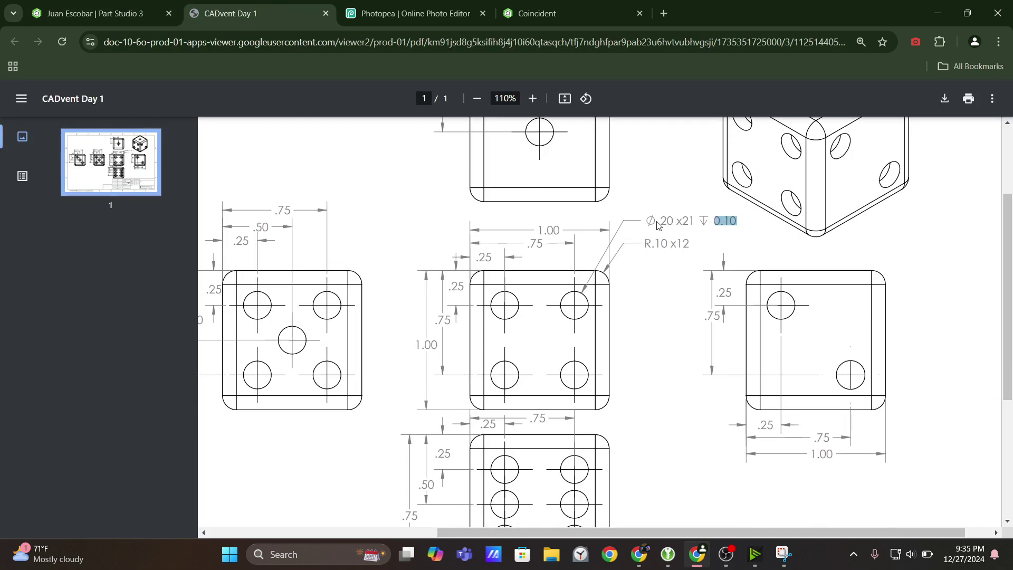
click(95, 13)
Sketch a circle about 0.178 in in diameter near the face's upper-left corner and a larger one near its lower-right corner
click(186, 122)
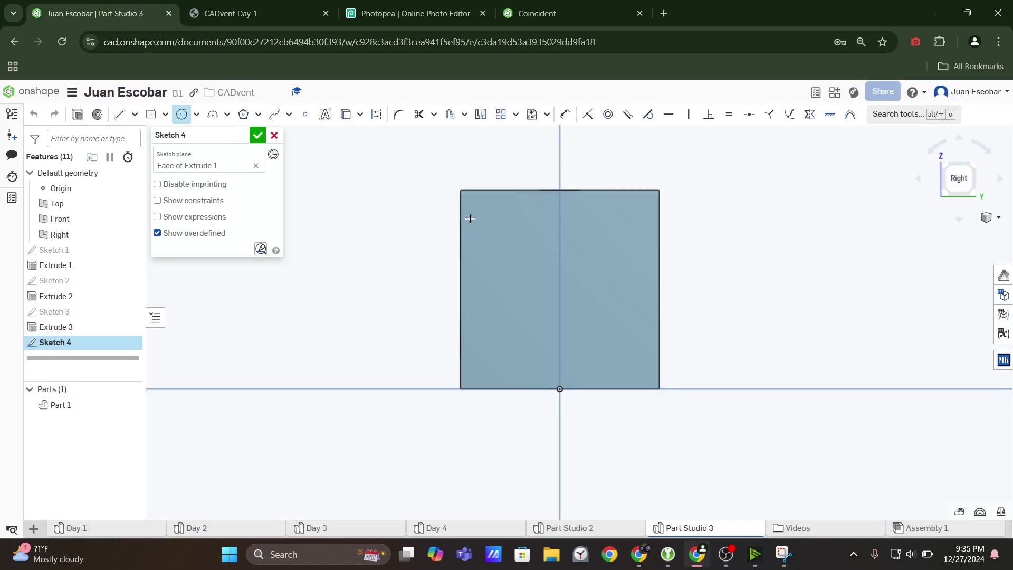
click(499, 244)
click(517, 244)
click(593, 359)
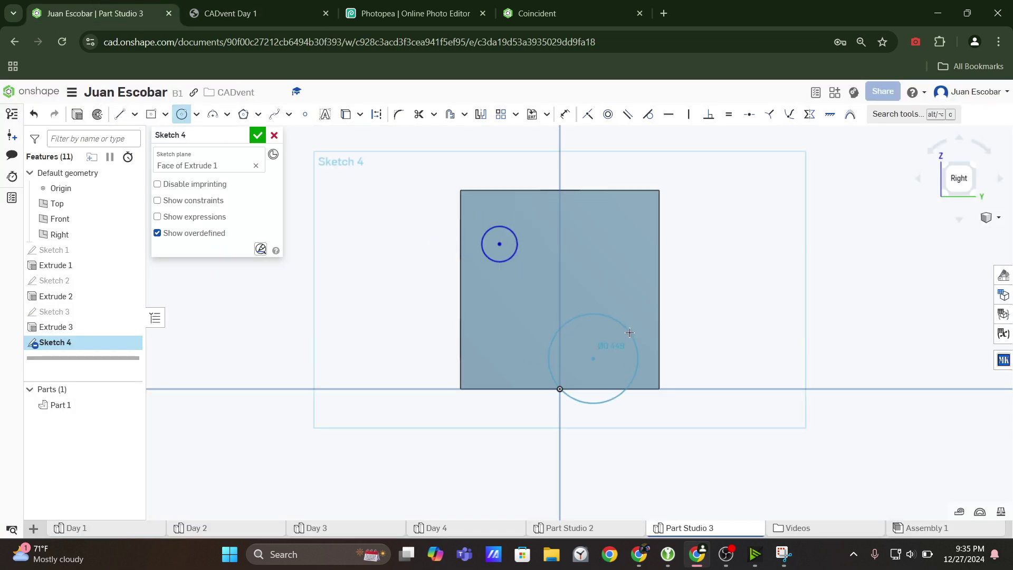
click(622, 338)
Dimension the upper-left circle's diameter as 0.2 in
click(564, 114)
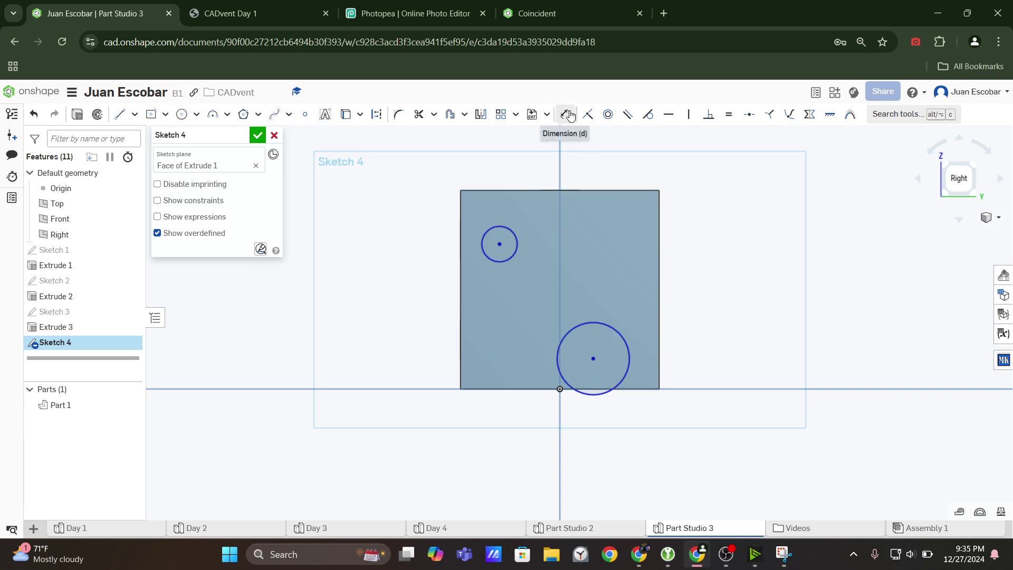
click(512, 232)
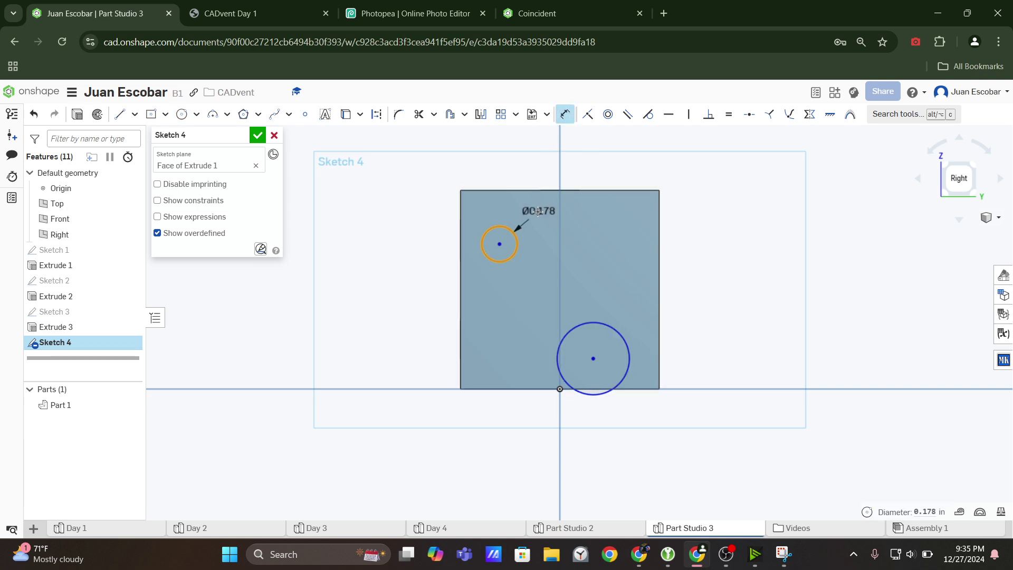
click(537, 212)
text(0.2)
key(Return)
key(Escape)
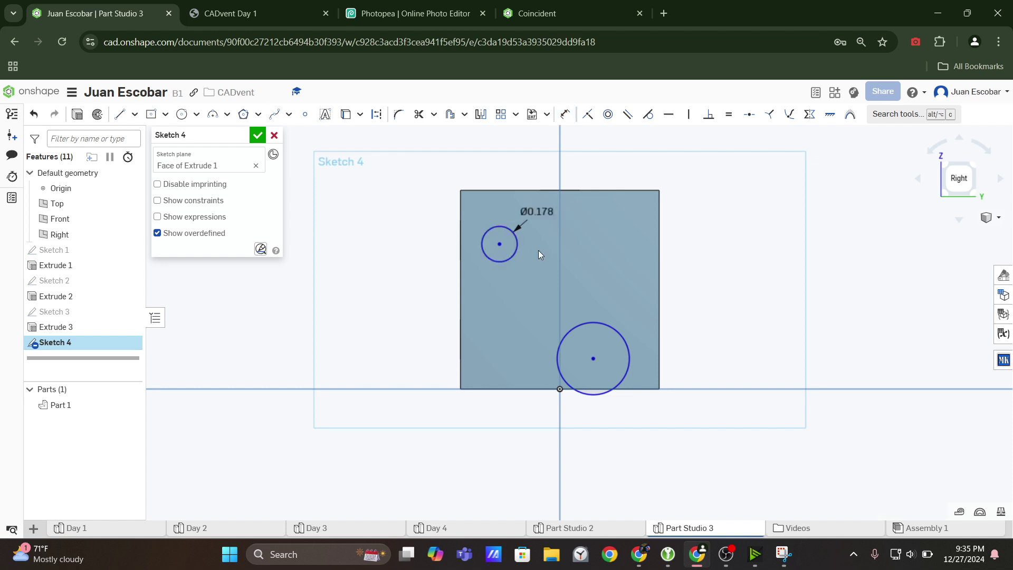
Make the lower-right circle the same size as the upper-left circle with an Equal constraint
click(508, 249)
click(603, 324)
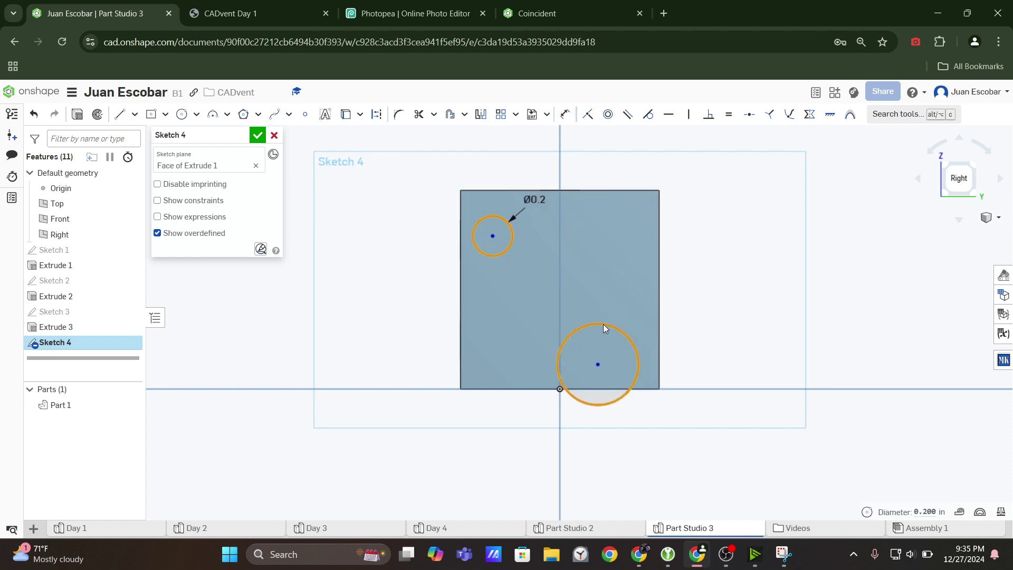
click(731, 117)
key(f)
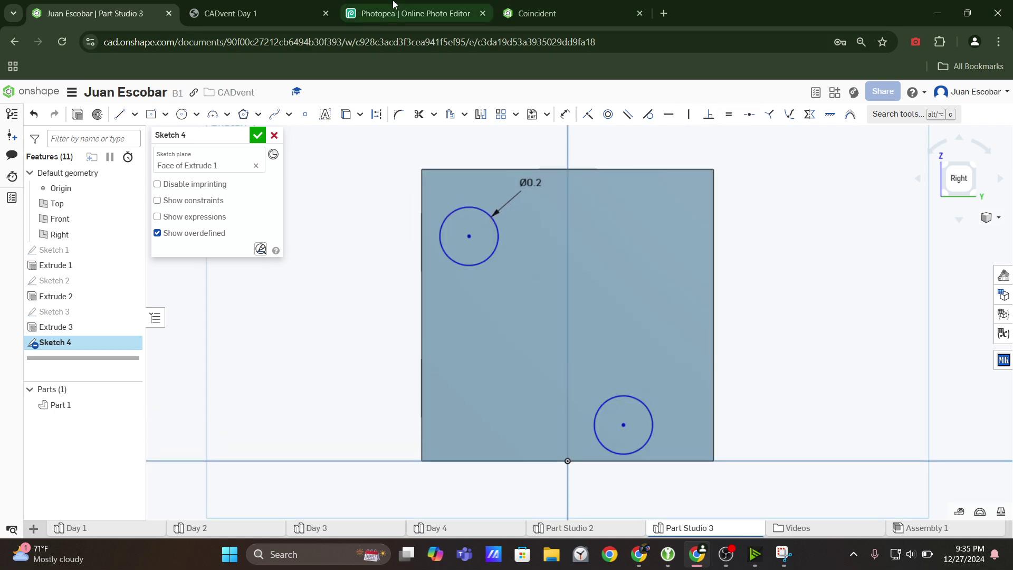
Check the two-hole spacing in the drawing and dimension the upper-left circle's centre 0.25 in from the face's left edge
click(284, 4)
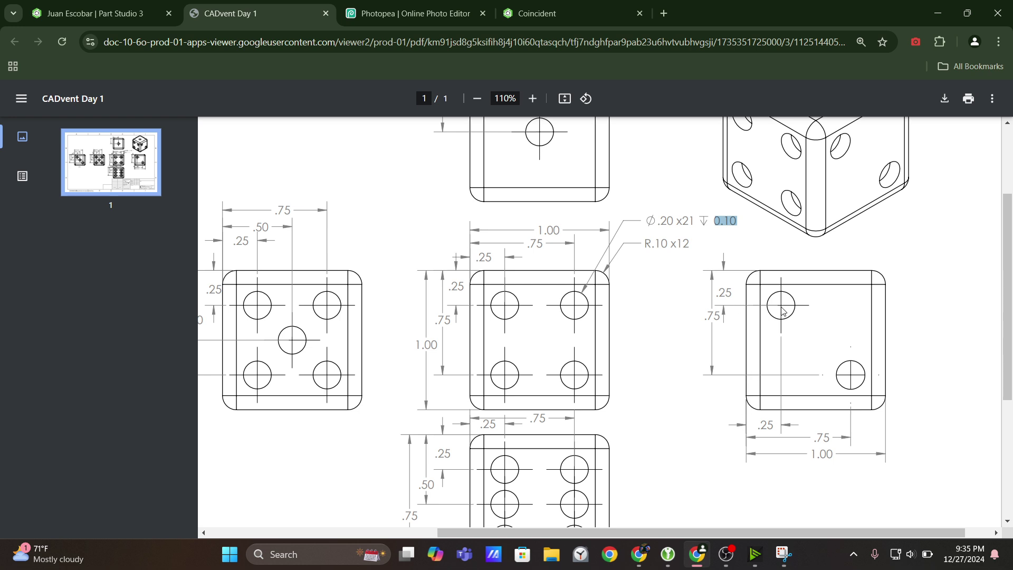
key(ctrl+shift+Tab)
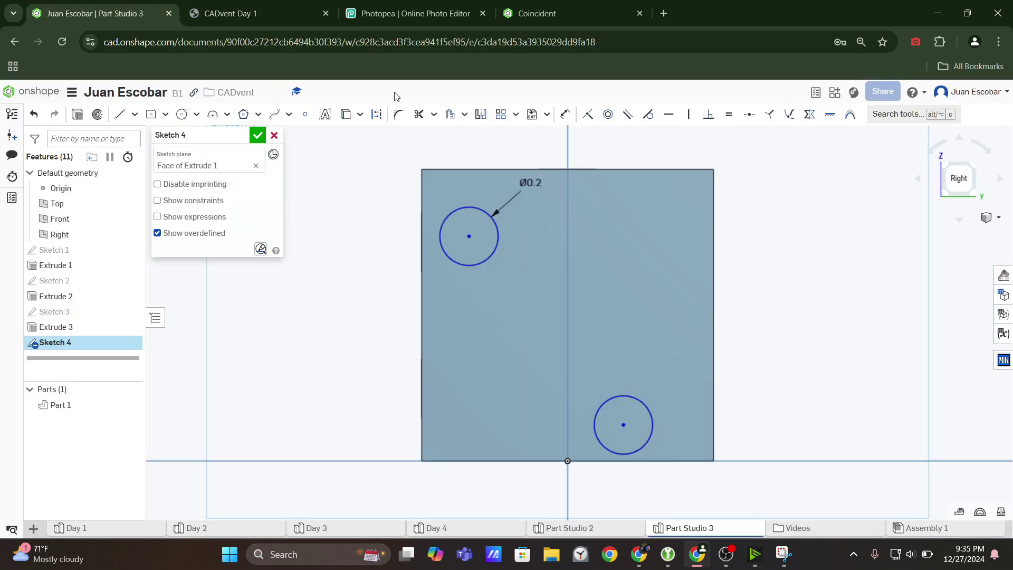
click(466, 236)
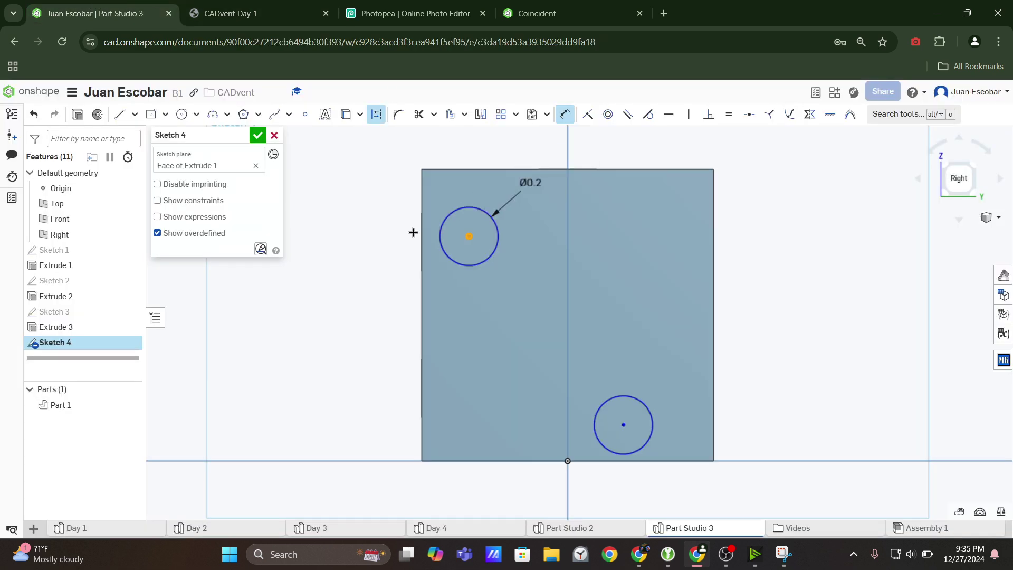
click(422, 236)
click(386, 227)
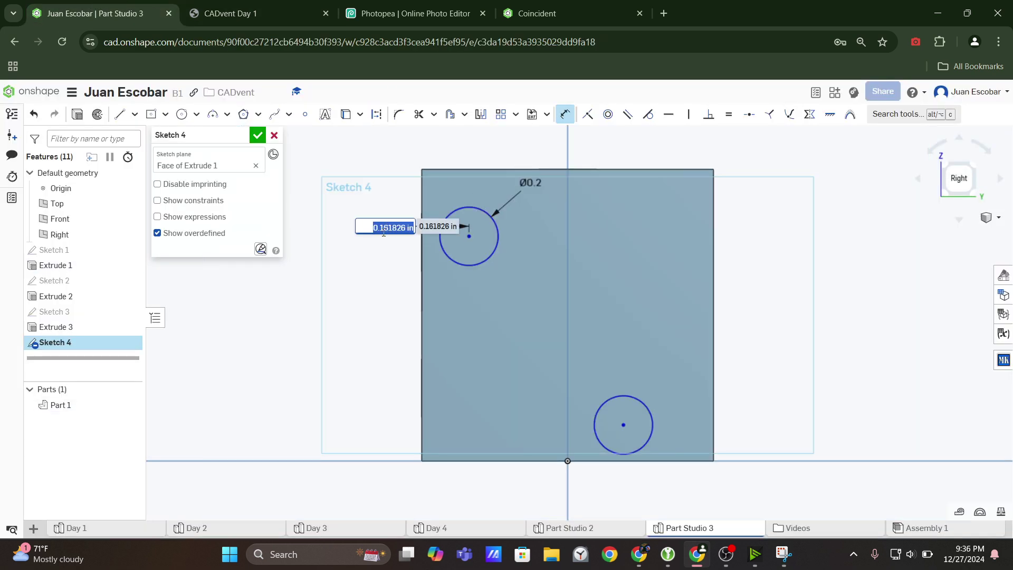
text(0.25)
key(Return)
Check the drawing again and dimension the lower-right circle's centre 0.75 in horizontally from the face's left edge
key(ctrl+Tab)
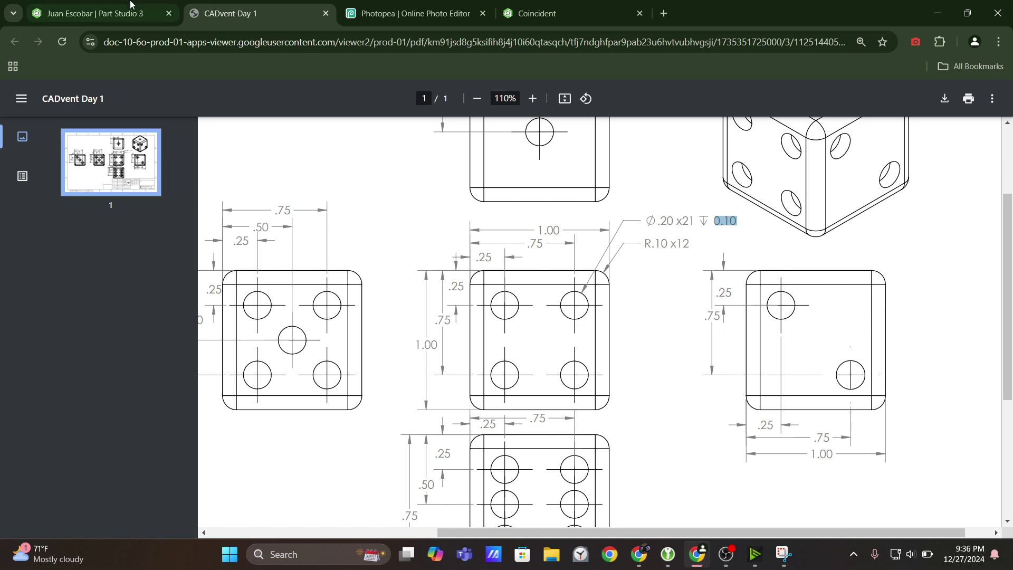
click(95, 13)
click(621, 424)
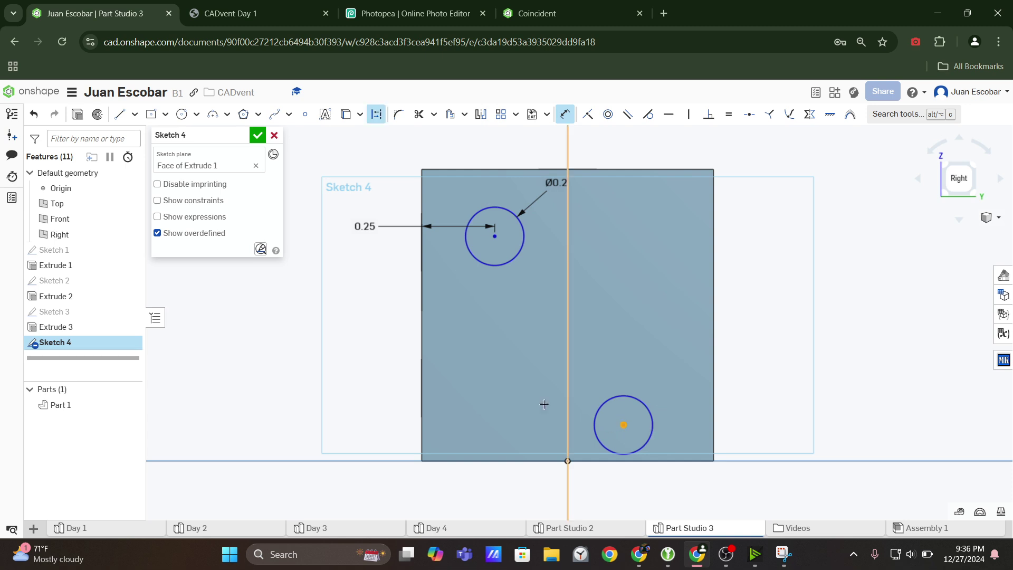
click(422, 406)
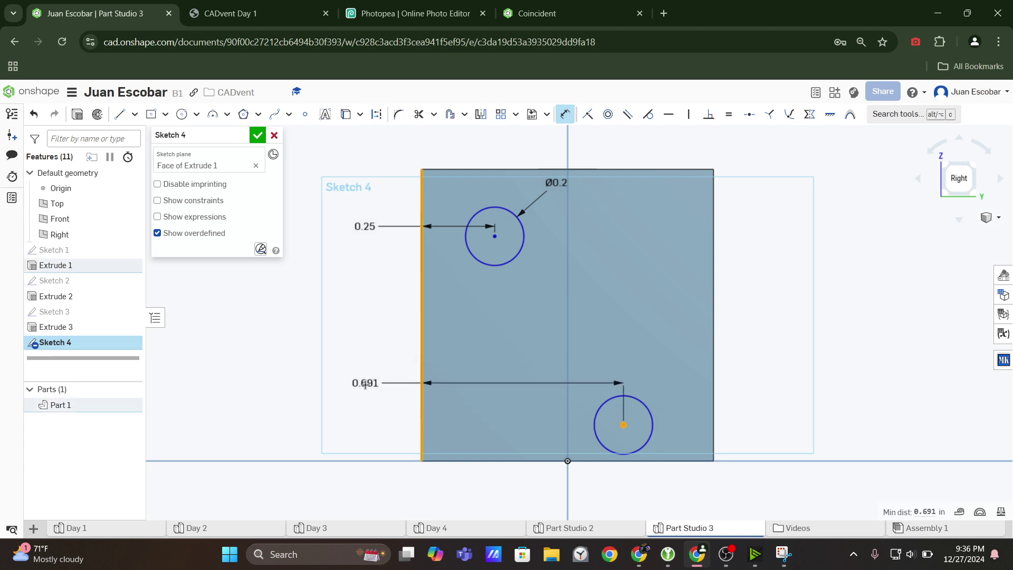
click(368, 387)
text(0.2)
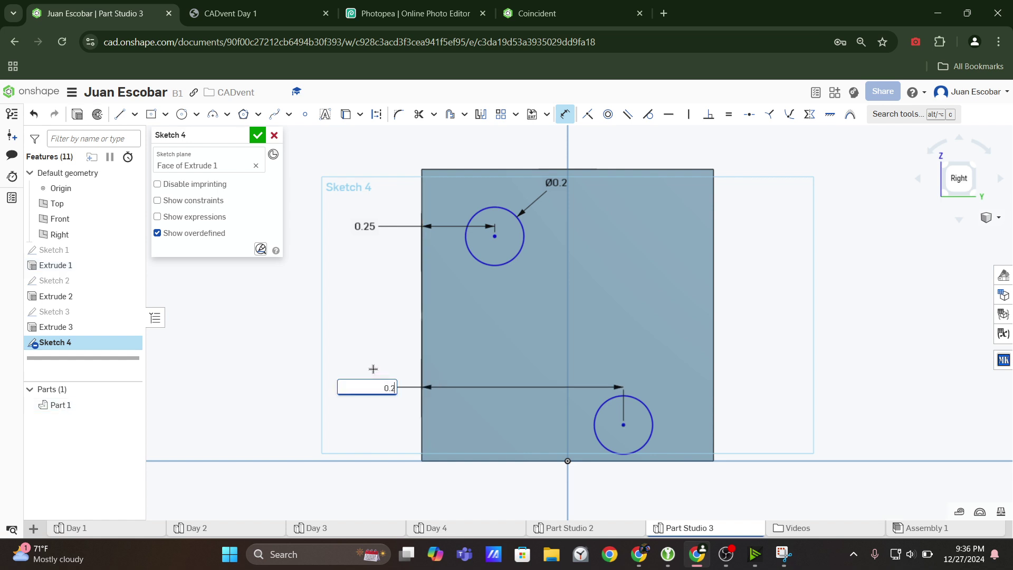
text(.75)
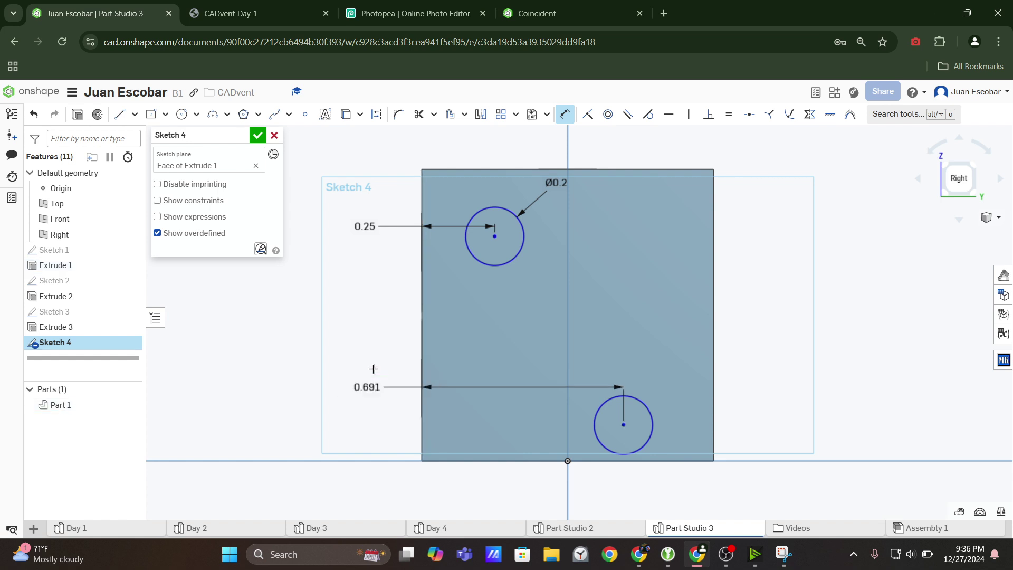
key(Return)
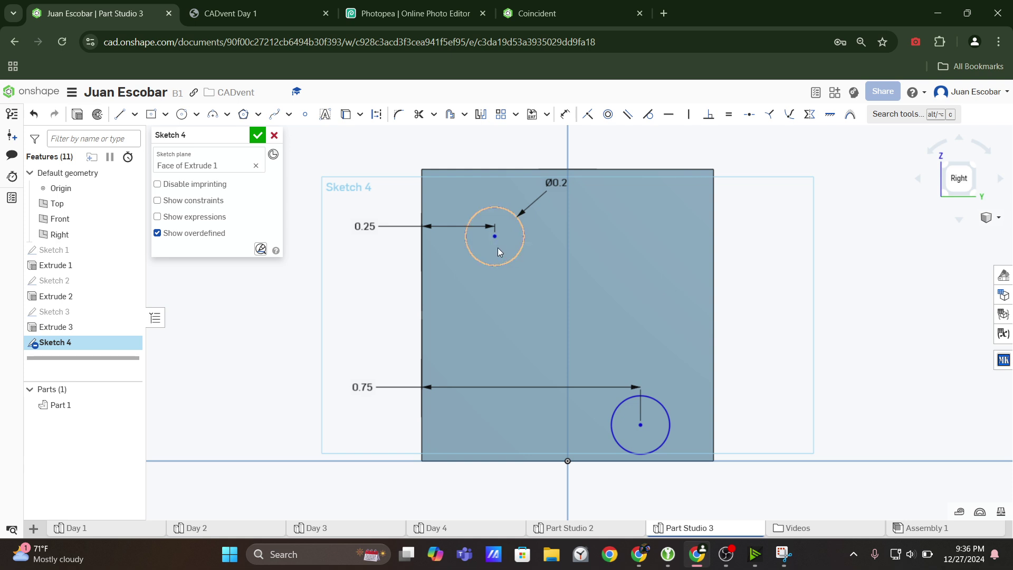
Check the two-hole view in the drawing and dimension the upper-left circle's centre 0.25 in below the face's top edge
mouse_move(494, 237)
mouse_down()
mouse_move(499, 312)
mouse_move(511, 250)
mouse_move(483, 252)
mouse_move(498, 289)
mouse_move(500, 238)
mouse_up()
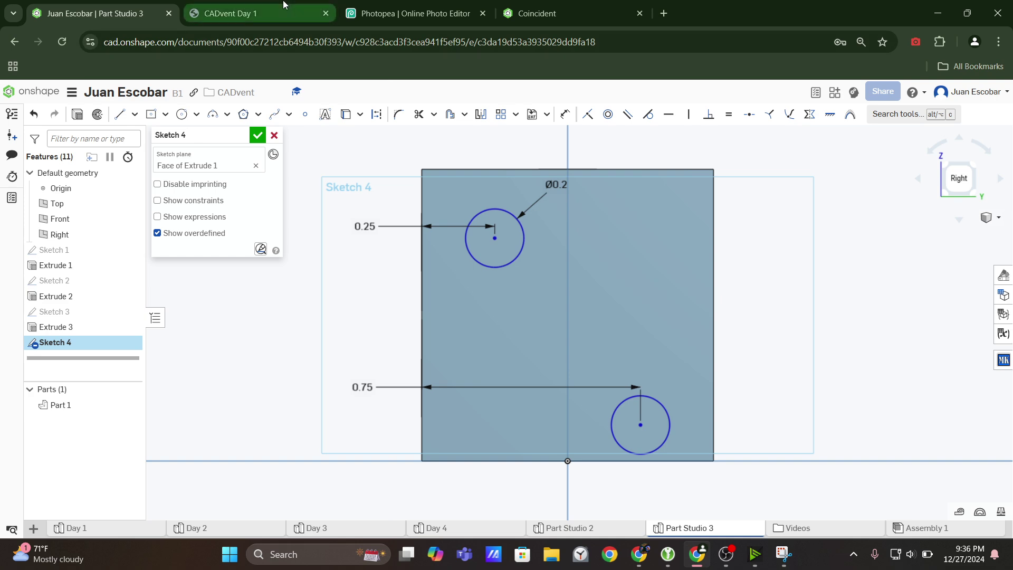
click(254, 13)
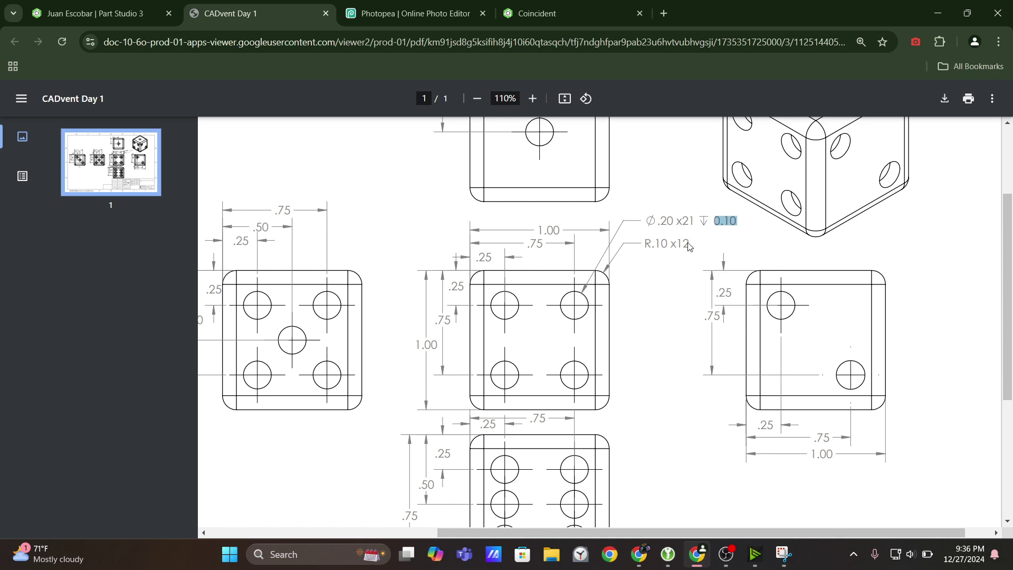
key(ctrl+shift+Tab)
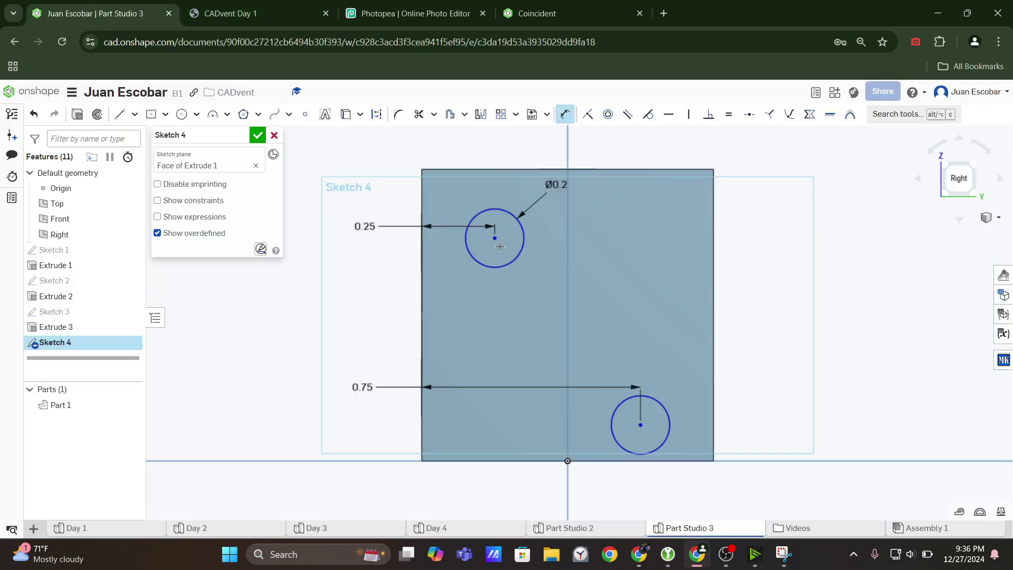
click(495, 238)
click(510, 170)
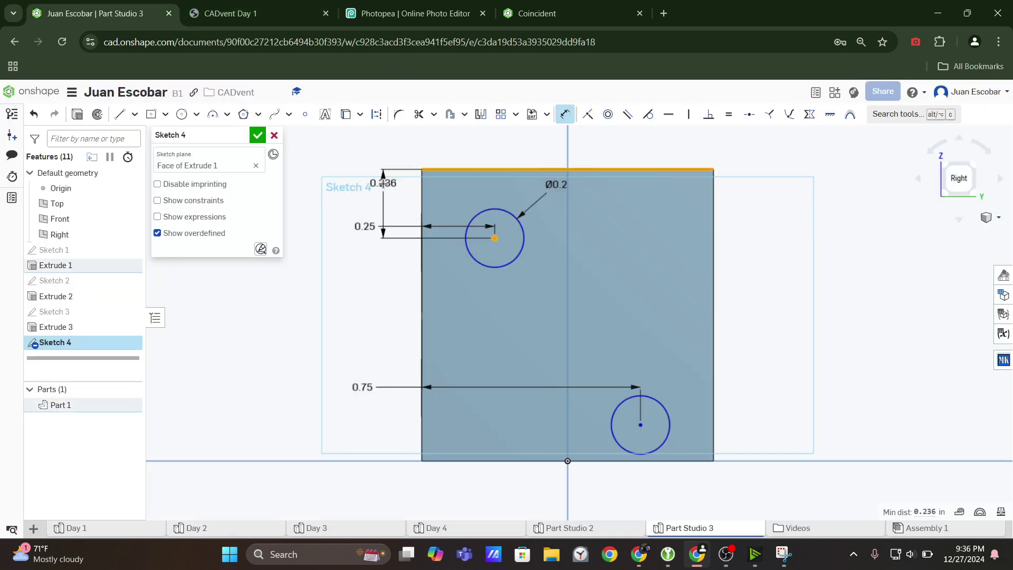
click(382, 184)
text(0.2)
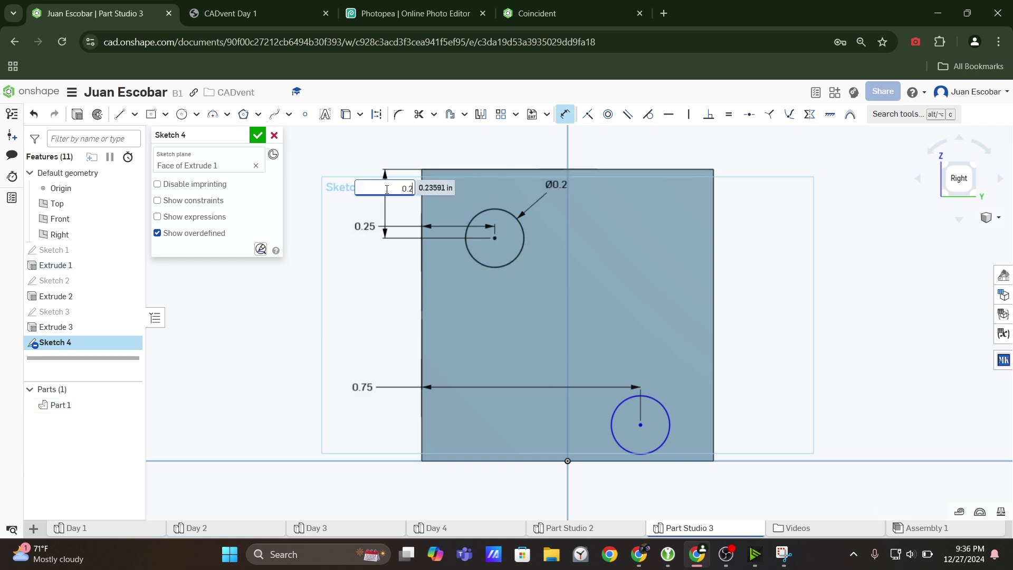
text(5)
key(Return)
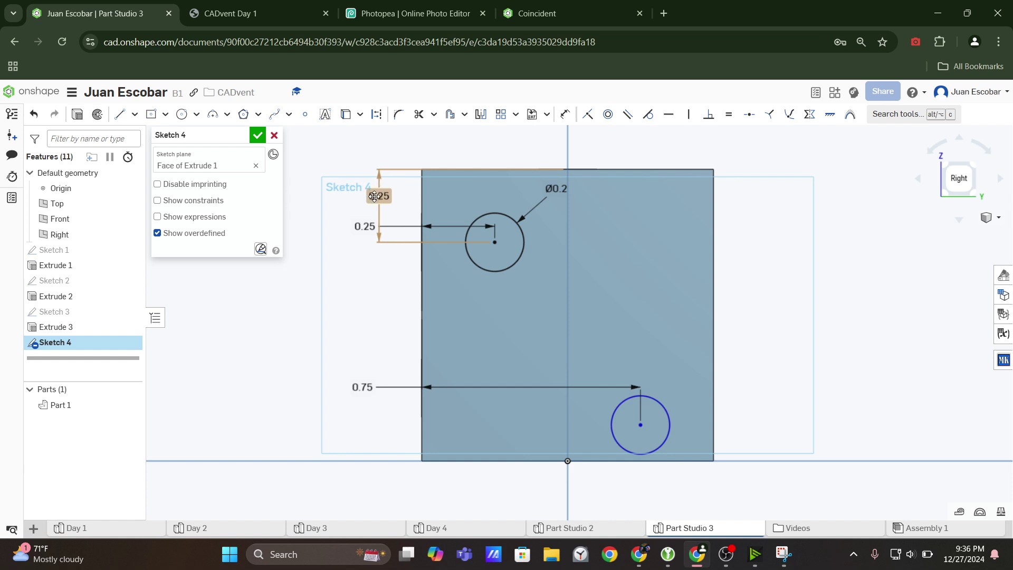
Rearrange the upper-left circle's two 0.25 in dimensions so the horizontal one sits above the face and the vertical one beside it
drag(374, 196, 420, 141)
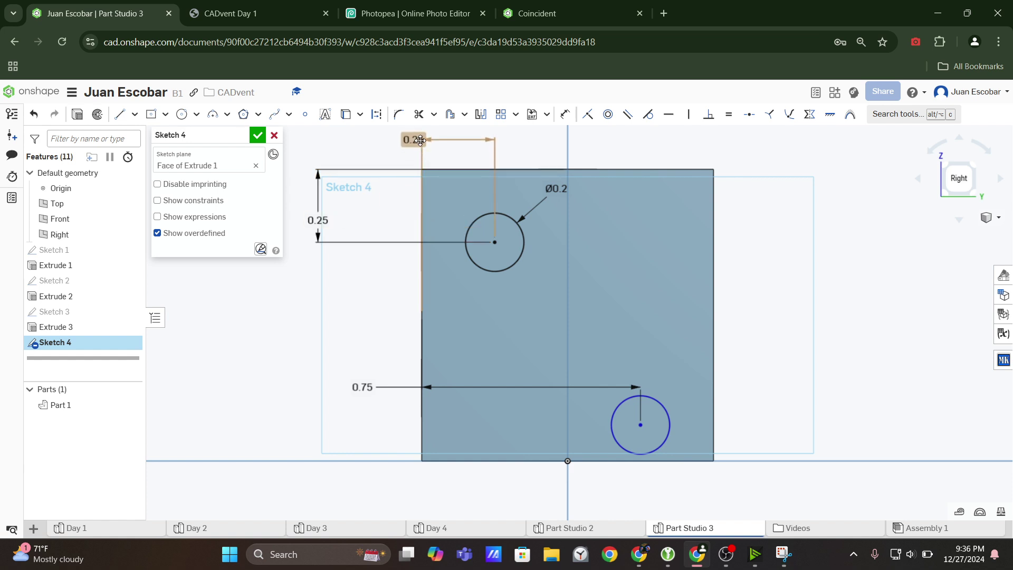
drag(321, 221, 378, 226)
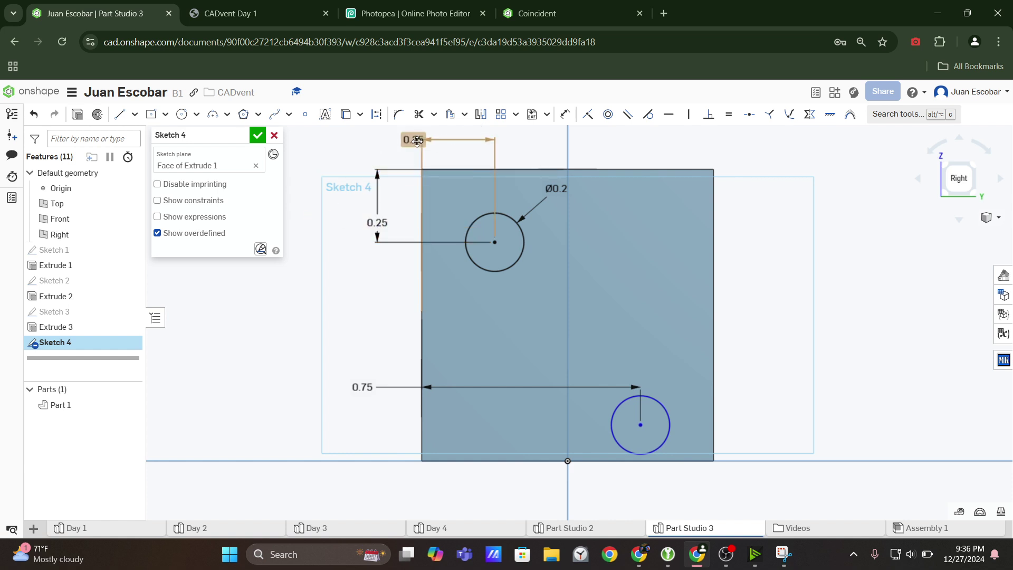
mouse_move(417, 141)
mouse_down()
mouse_move(416, 153)
mouse_move(460, 152)
mouse_up()
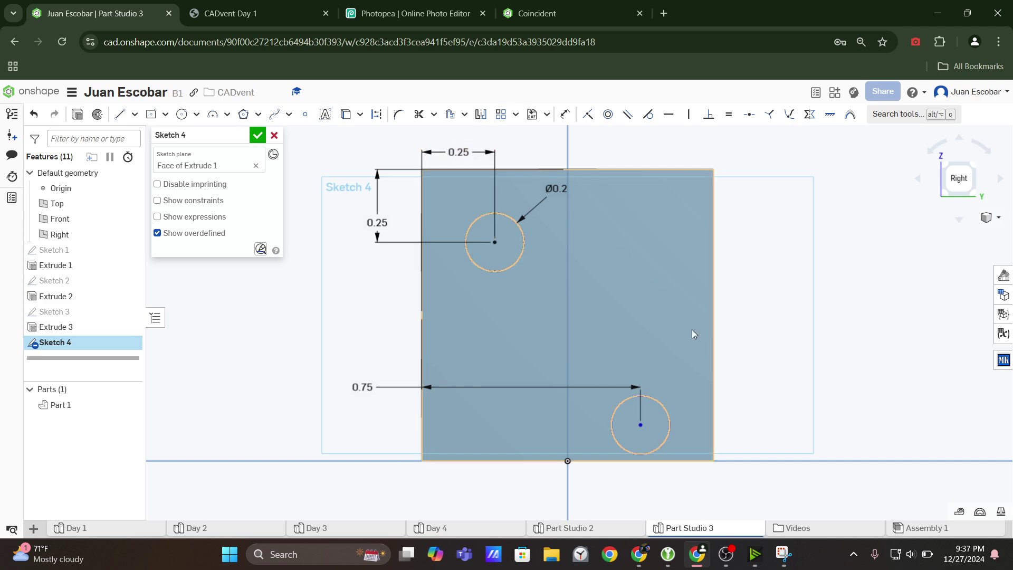
Check the hole positions in the drawing and move the lower-right circle up, level with its horizontal 0.75 in dimension line
click(253, 13)
click(93, 13)
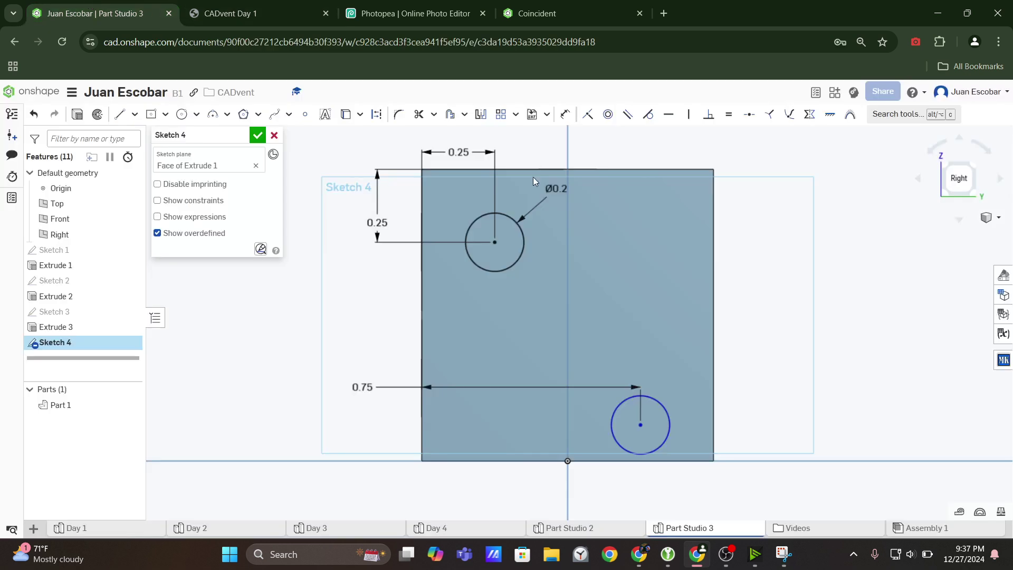
click(253, 11)
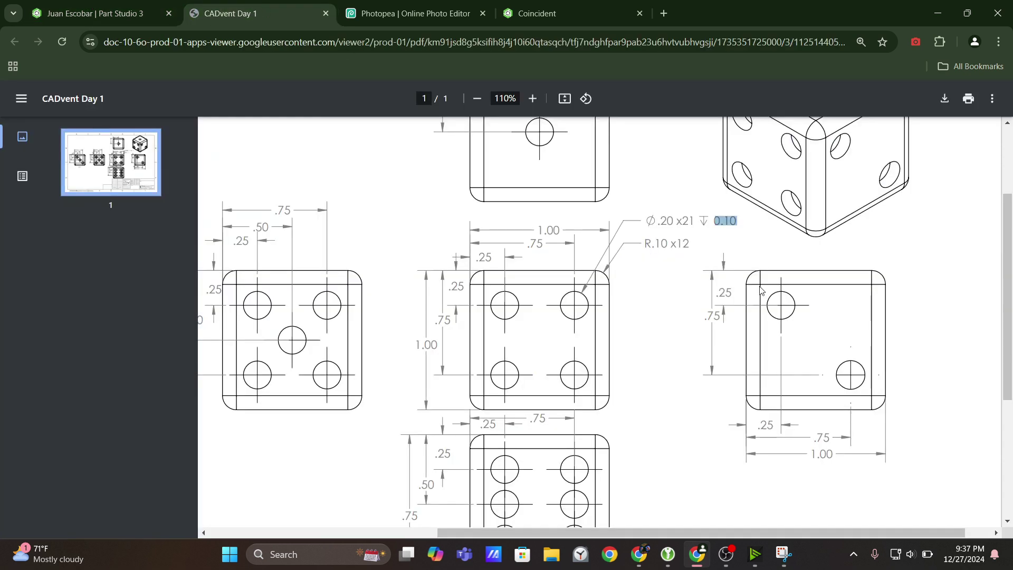
click(46, 5)
drag(642, 424, 642, 387)
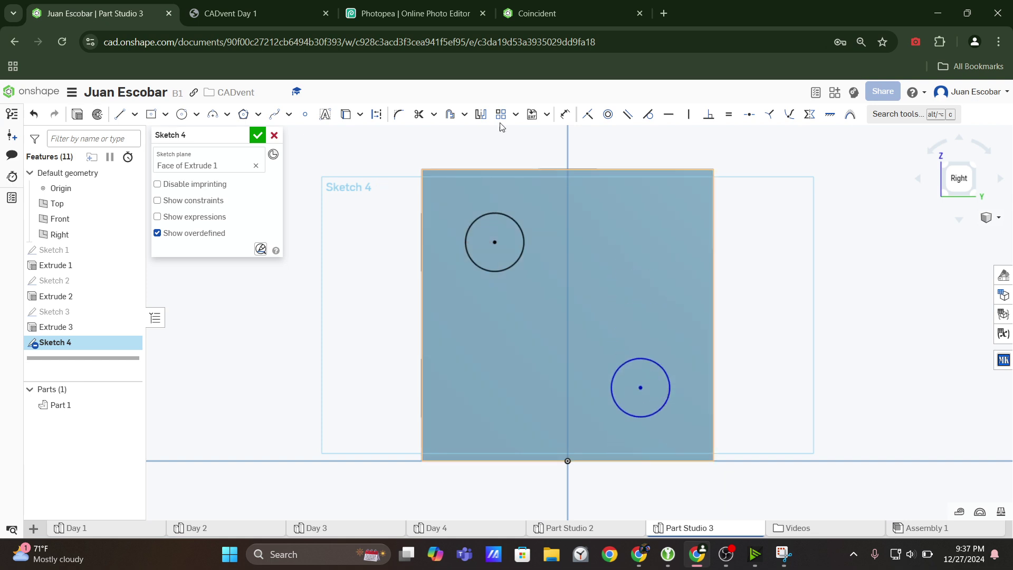
click(252, 14)
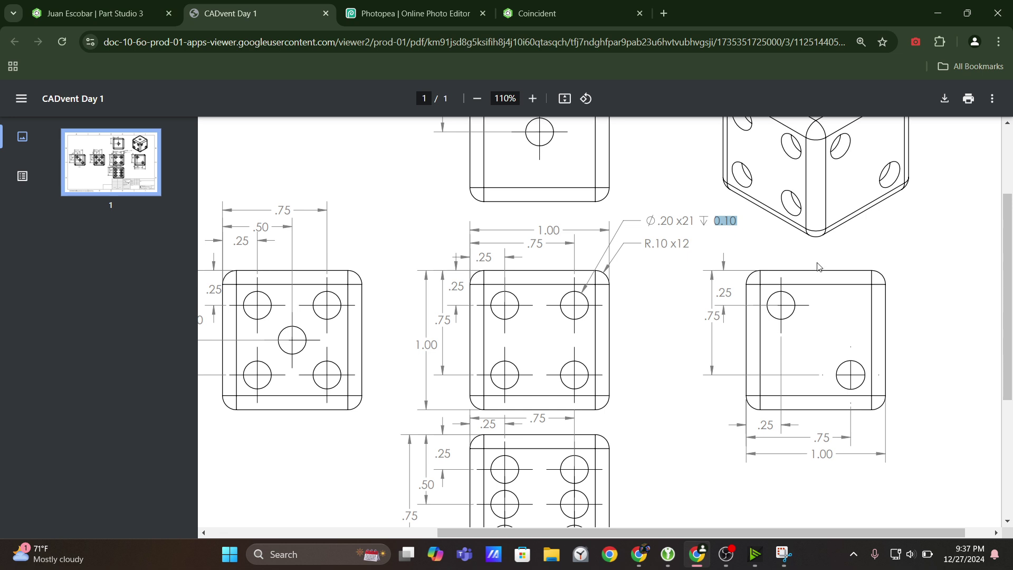
click(98, 13)
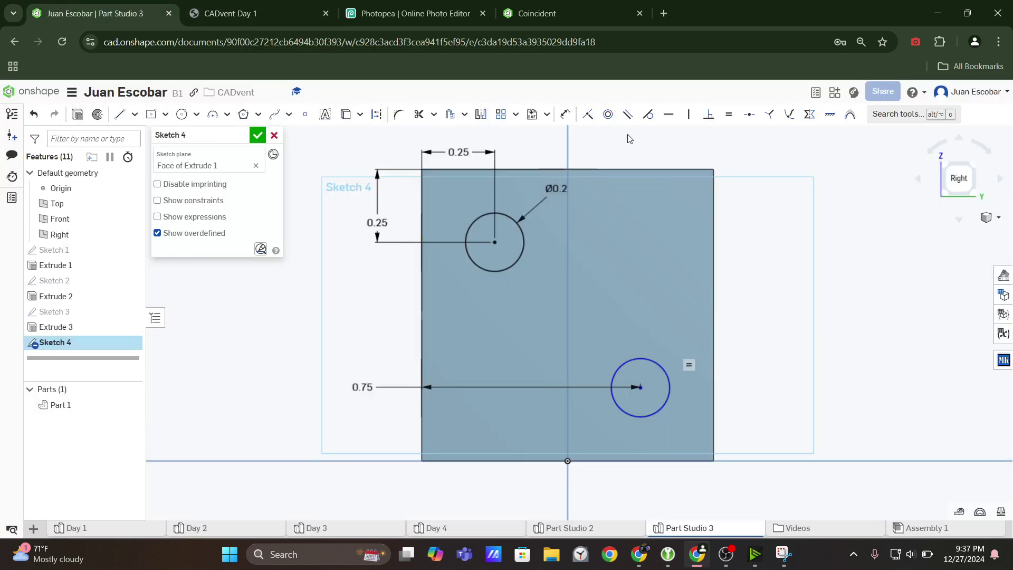
Dimension the lower-right circle's centre 0.75 in below the face's top edge
click(564, 113)
click(641, 386)
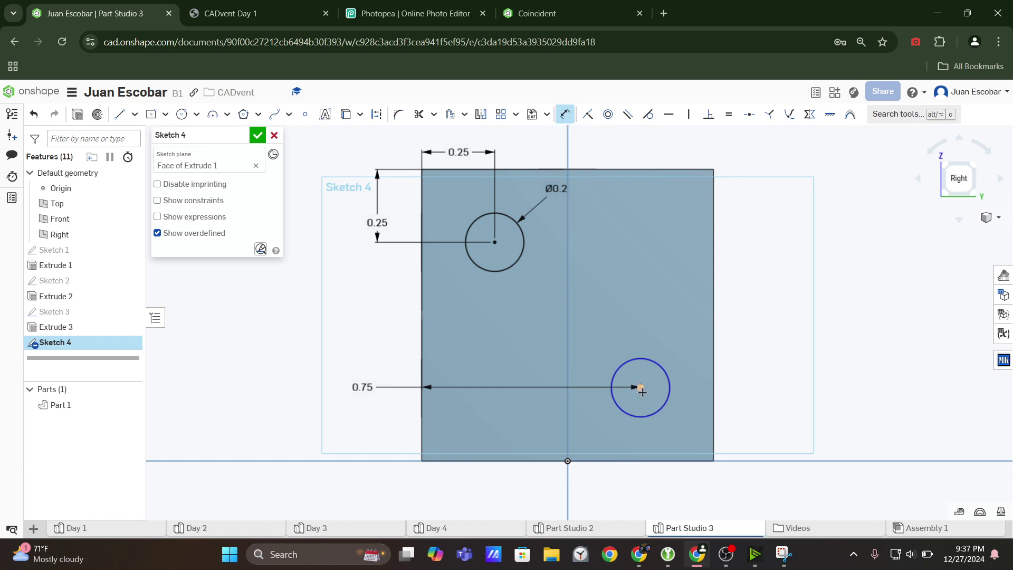
click(588, 169)
click(770, 229)
text(0)
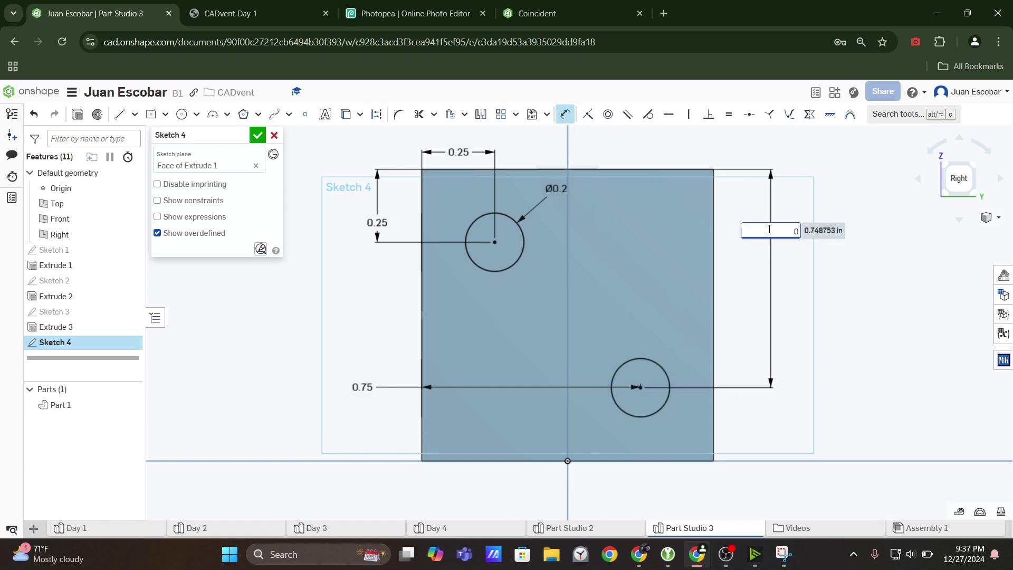
text(.75)
key(Return)
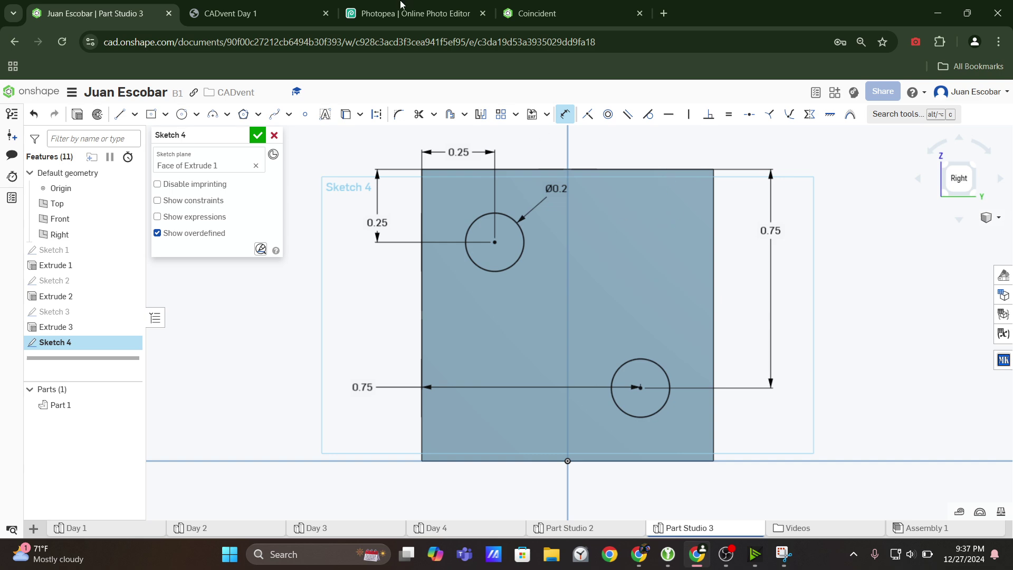
Compare the sketch's dimensions with the drawing's two-hole view and finish the sketch
click(254, 13)
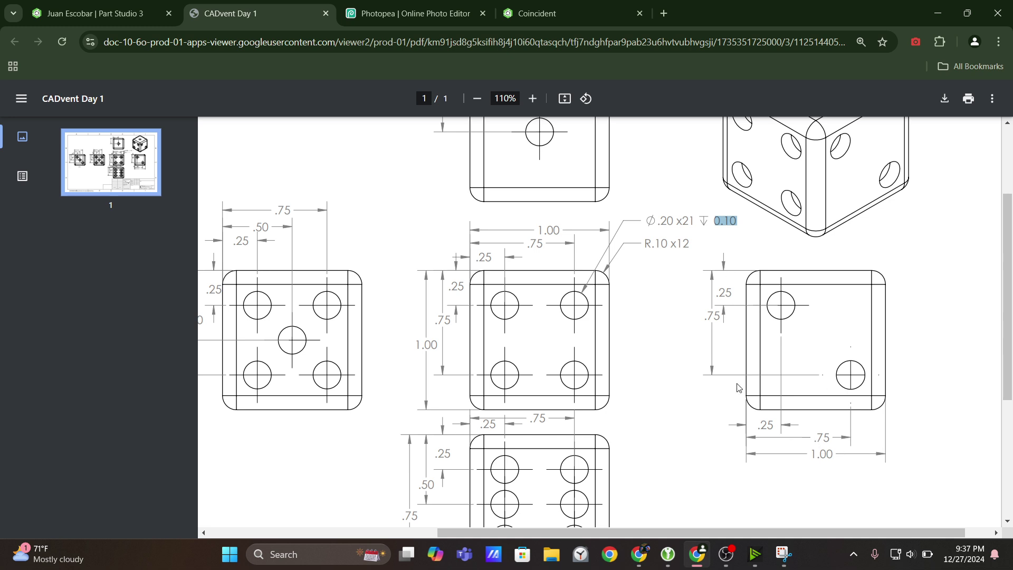
click(95, 14)
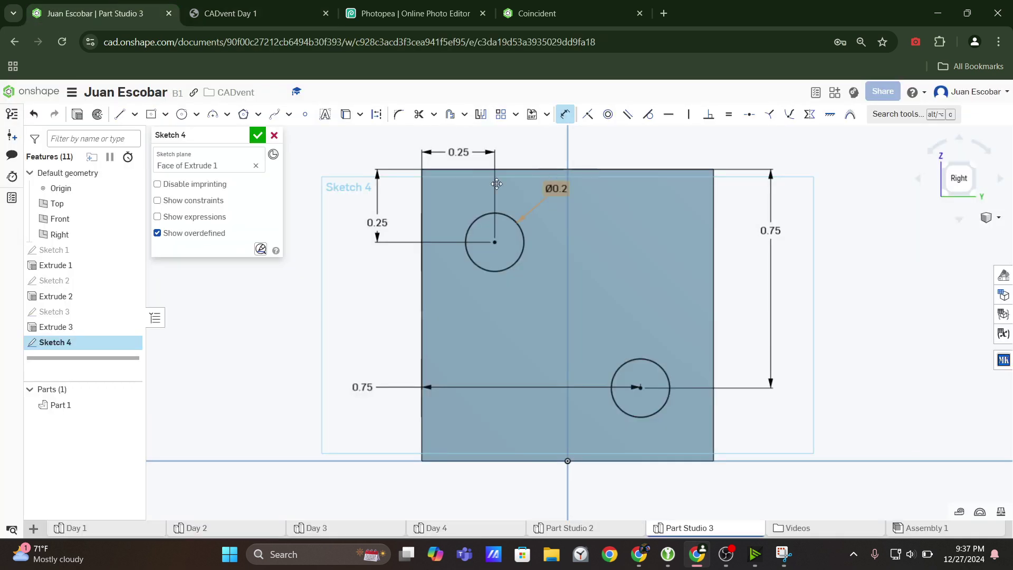
click(274, 16)
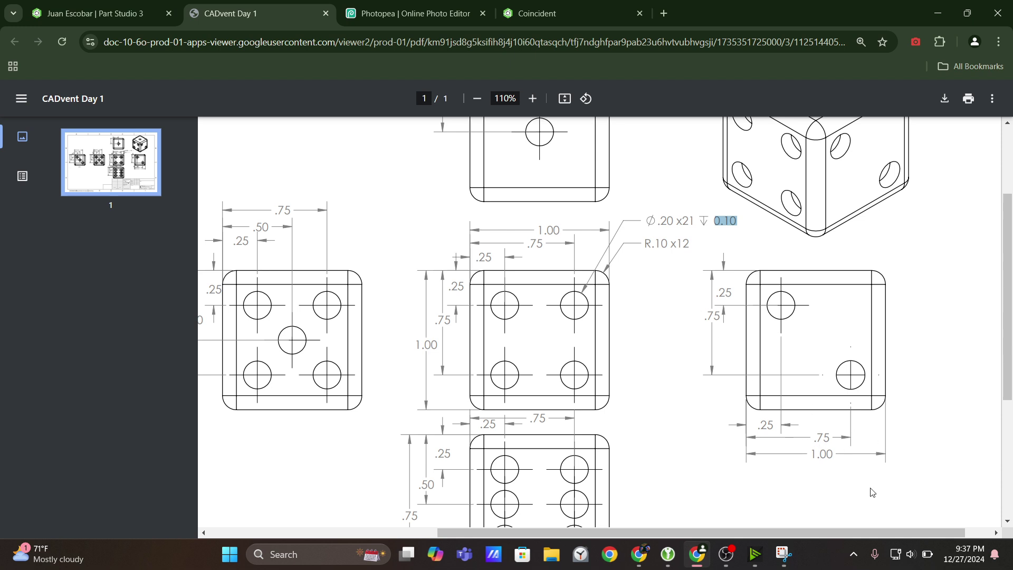
click(177, 7)
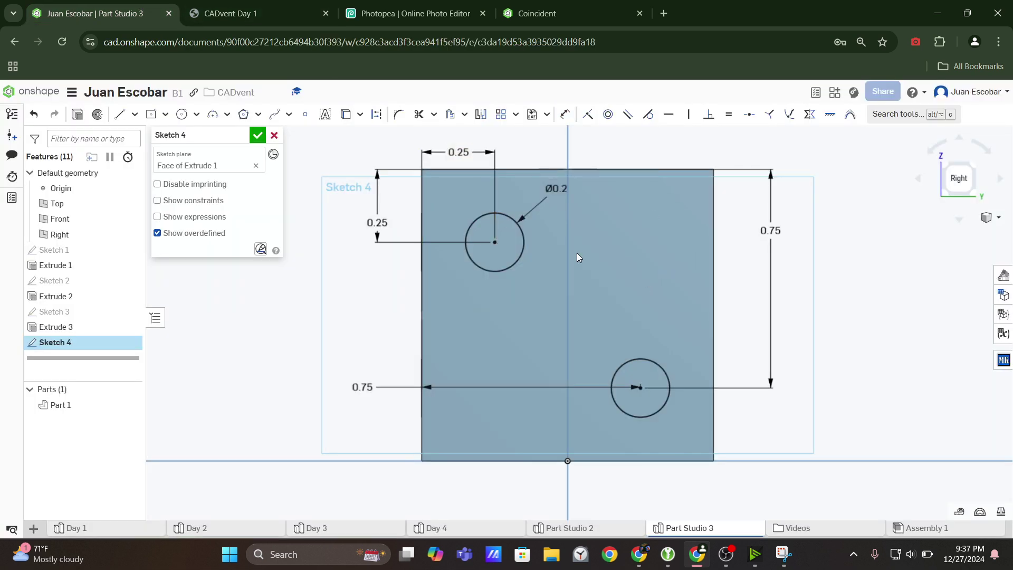
click(257, 135)
Extrude both circles of Sketch 4 as a blind Remove cut 0.1 in deep into the dice
click(130, 114)
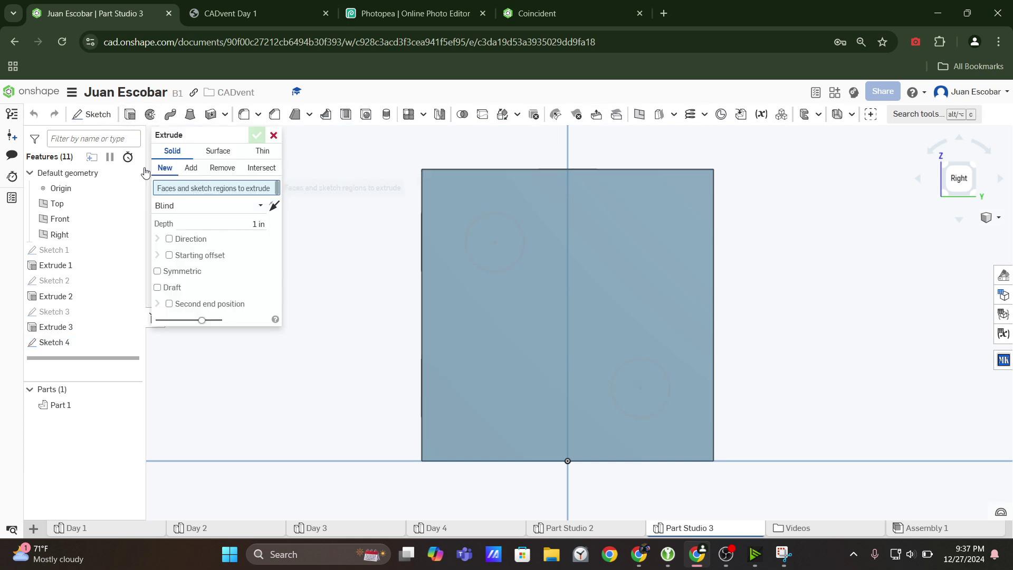
click(62, 342)
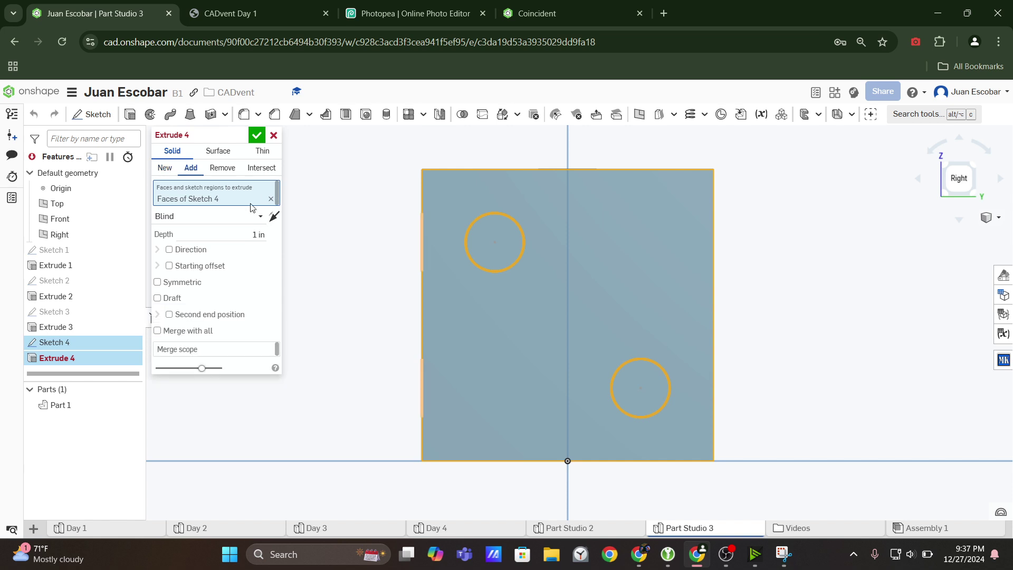
click(222, 168)
click(230, 227)
text(0)
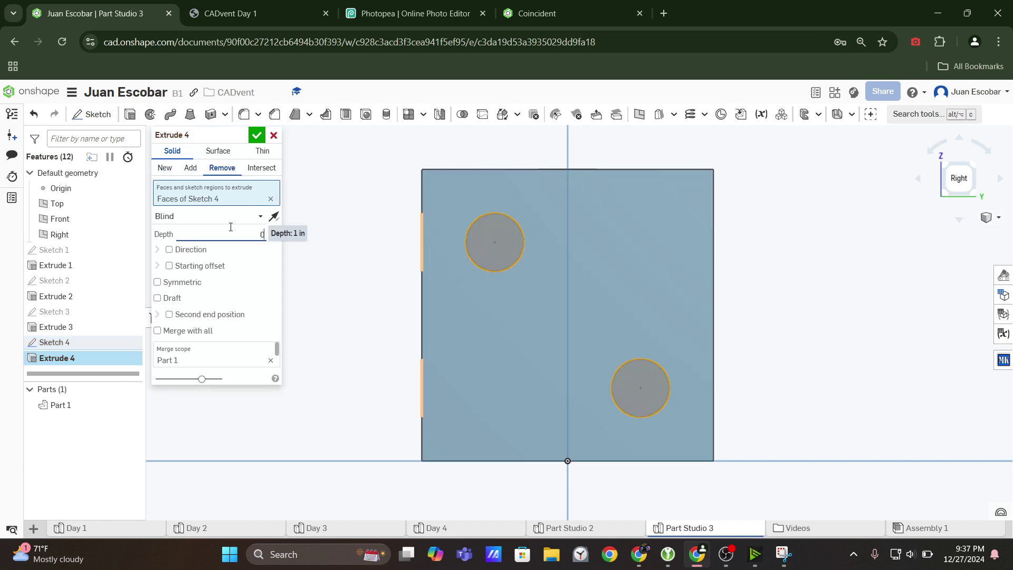
text(.1)
key(Return)
key(shift+7)
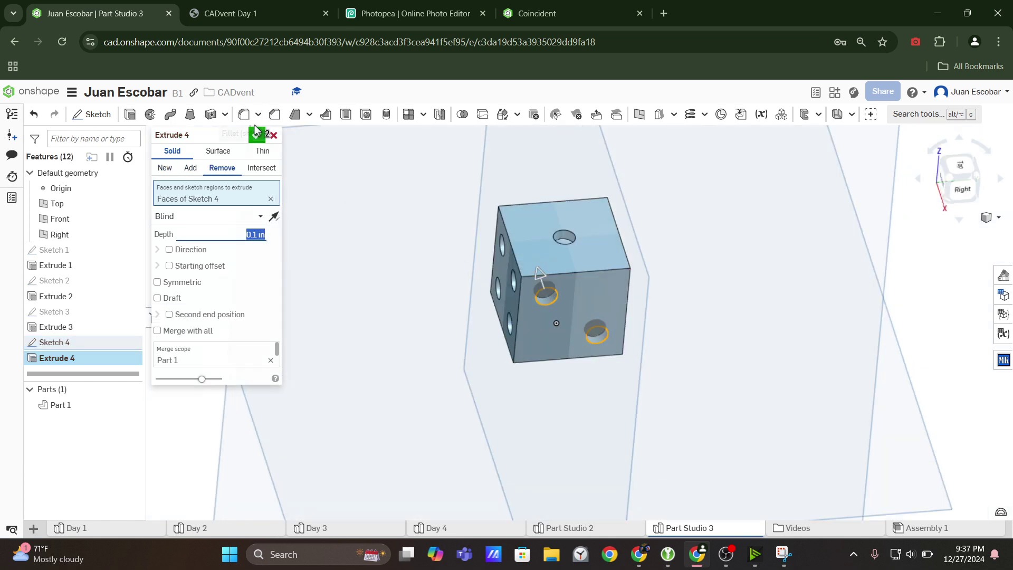
click(257, 134)
Compare the isometric view of the modelled dice with the drawing's isometric view and the colour-marked copy in Photopea
key(shift+7)
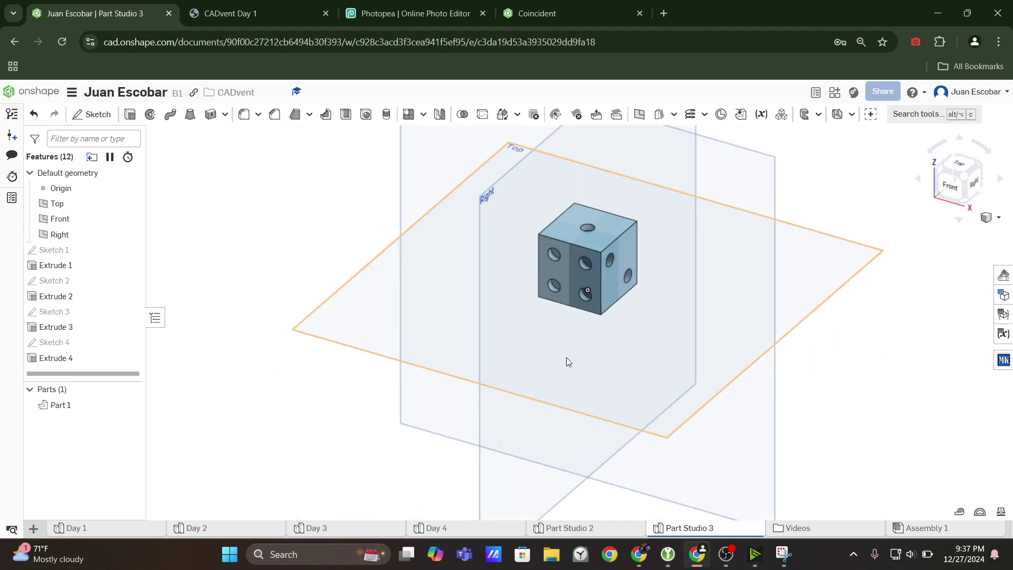
scroll(580, 306, up, 3)
click(254, 13)
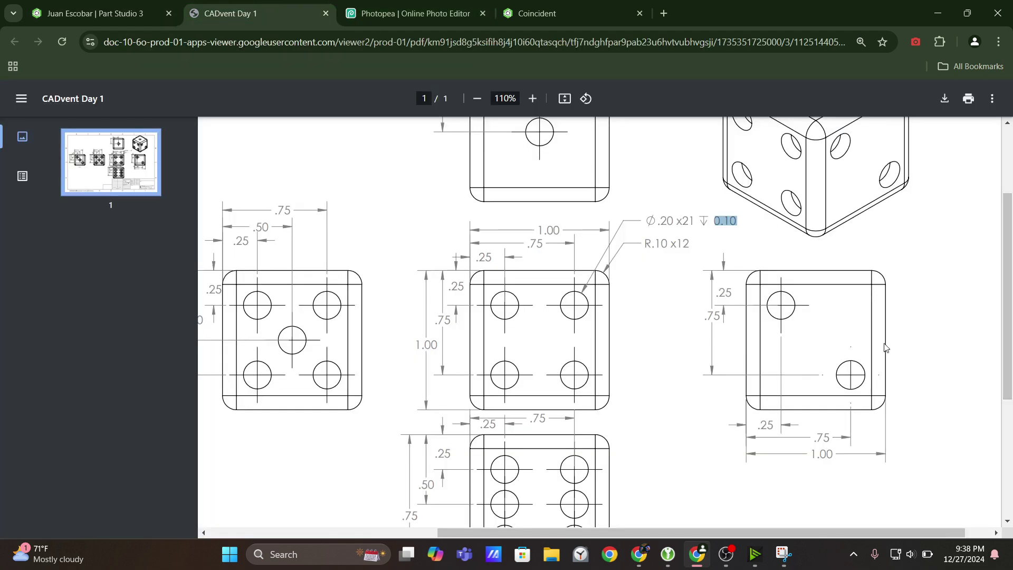
scroll(886, 347, up, 3)
click(100, 13)
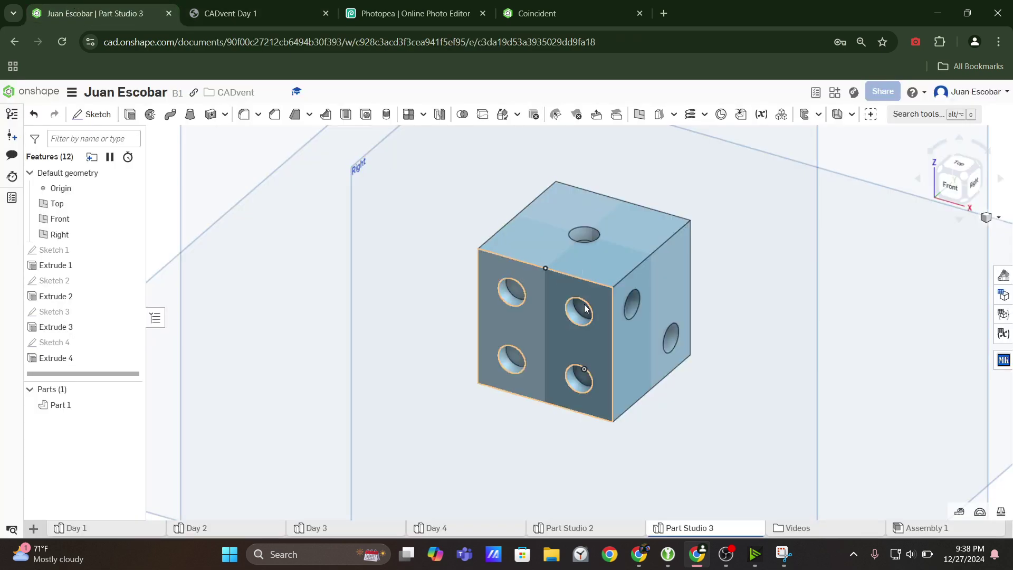
click(301, 4)
scroll(685, 344, down, 4)
scroll(797, 238, up, 2)
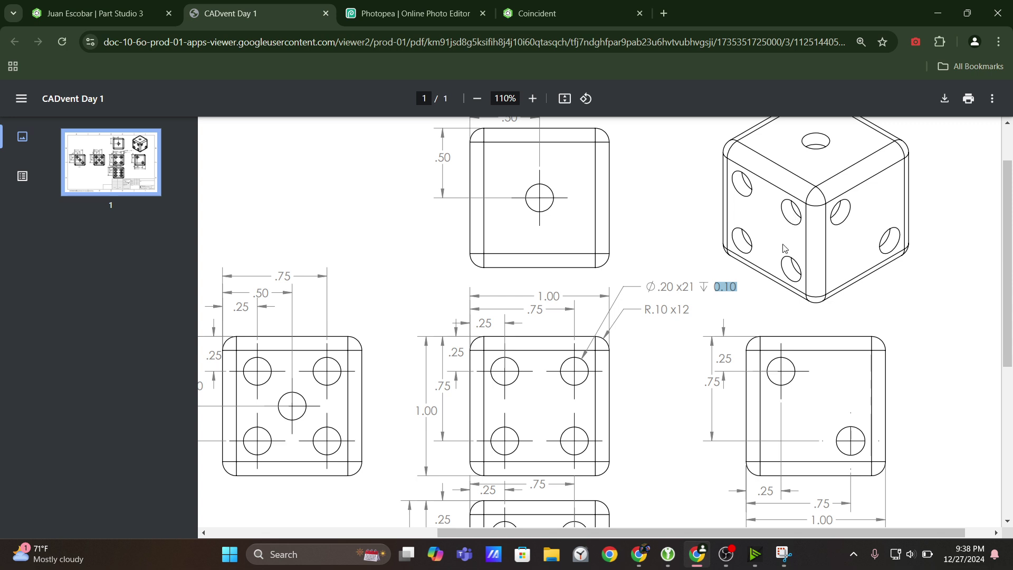
click(411, 13)
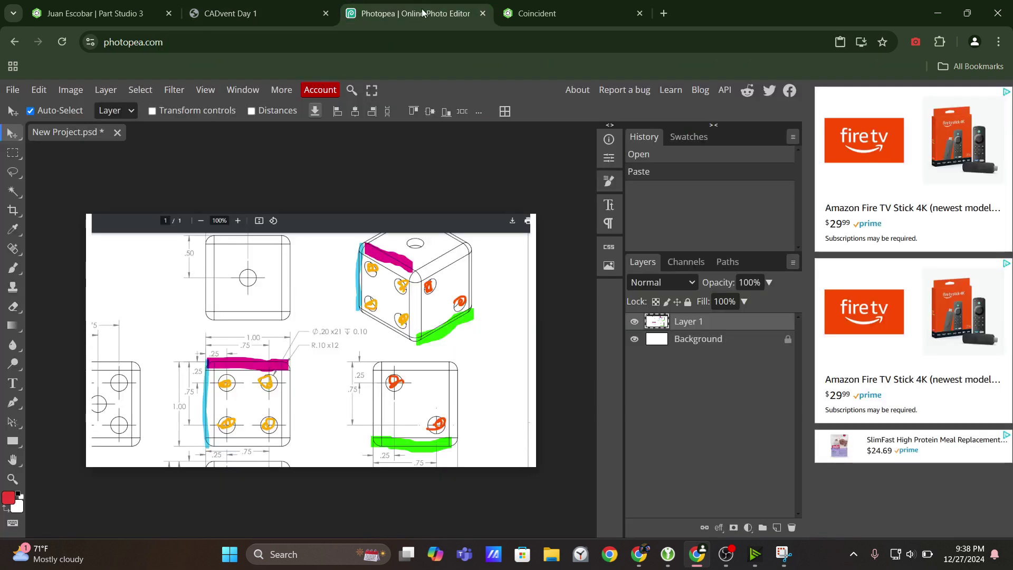
click(258, 13)
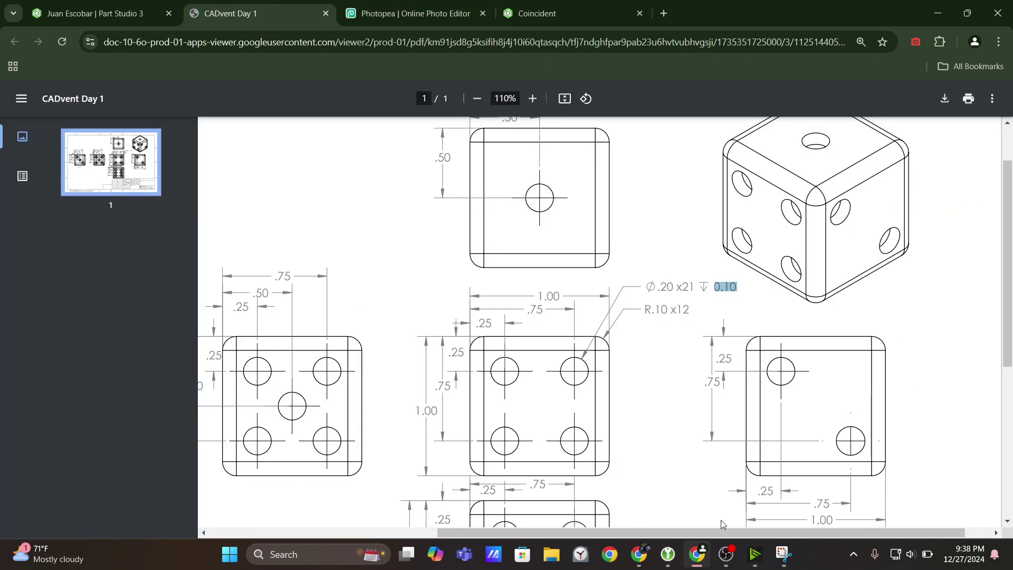
Examine how the drawing's face views adjoin, using the six-hole view and the marked-up screenshot in Snipping Tool
click(784, 554)
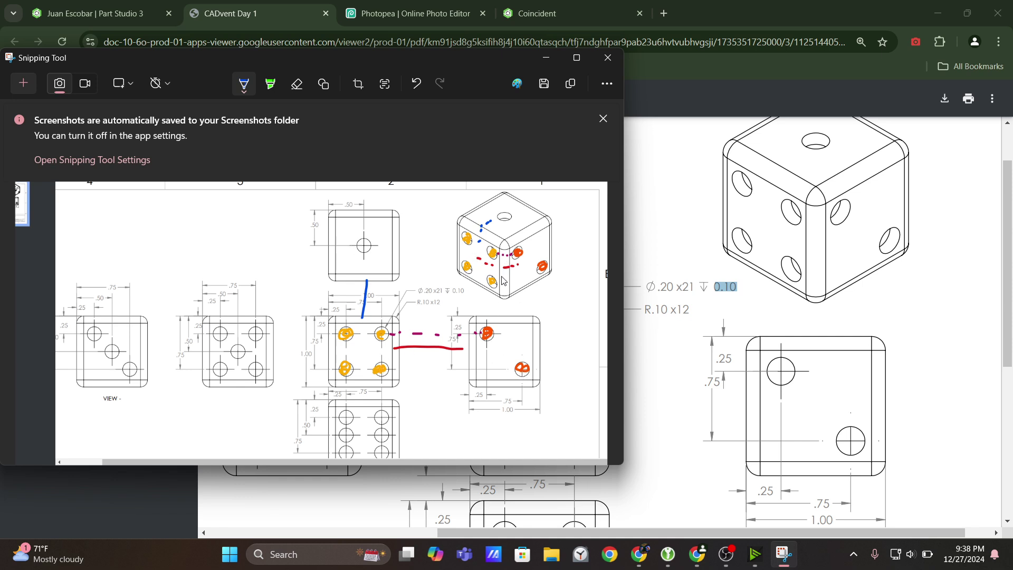
click(553, 59)
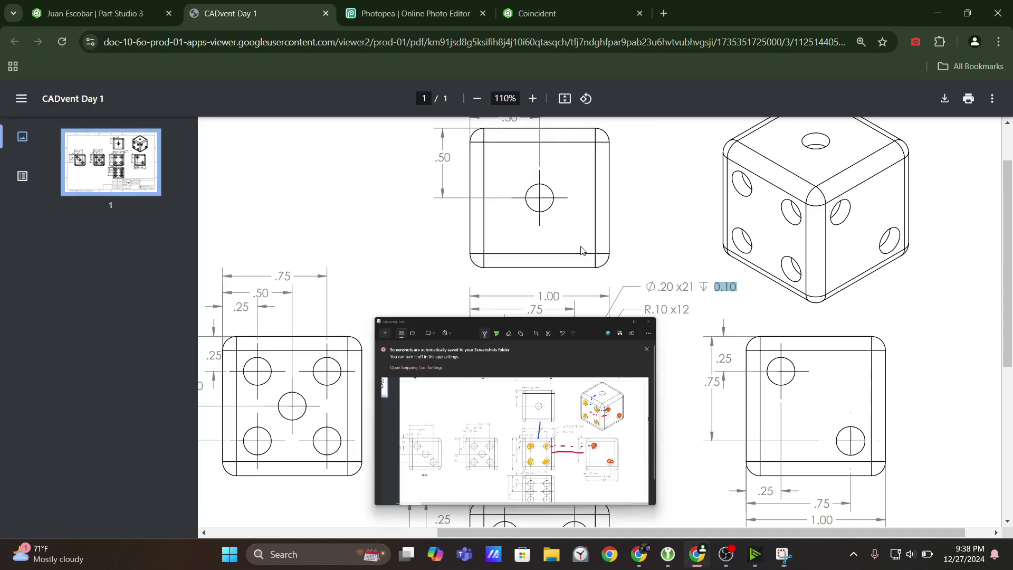
scroll(581, 323, down, 3)
scroll(527, 422, up, 4)
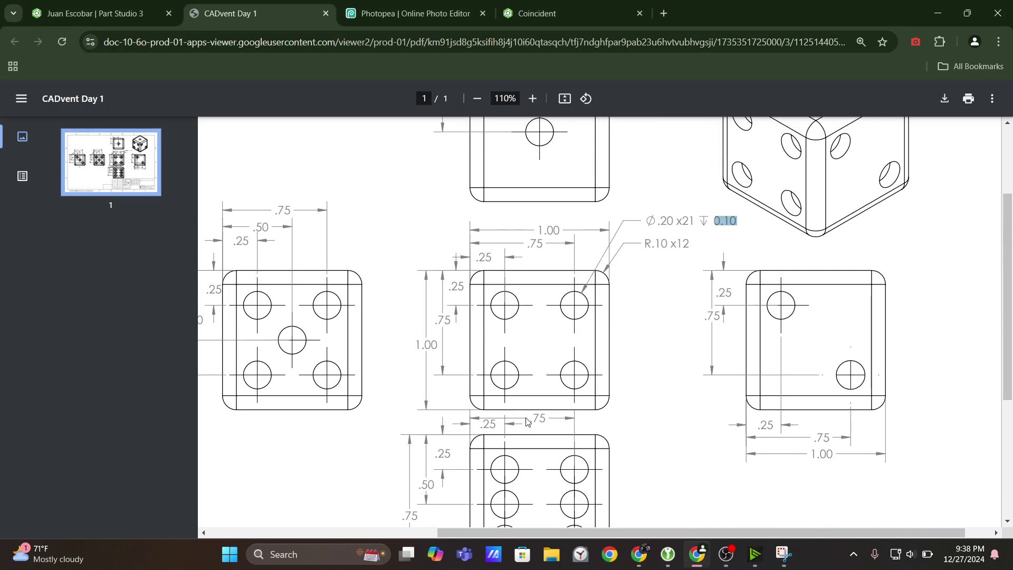
scroll(507, 462, down, 4)
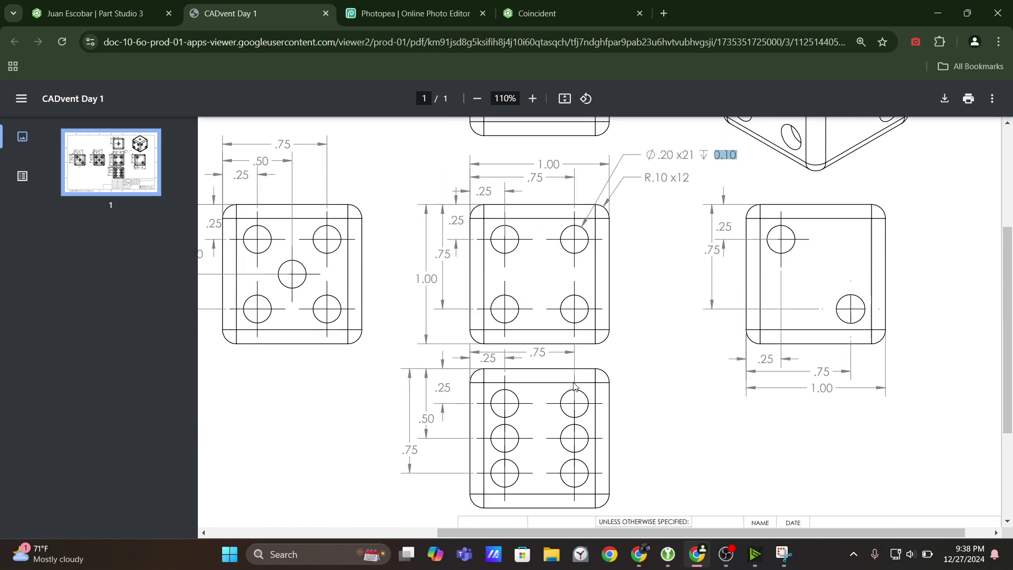
scroll(586, 409, up, 4)
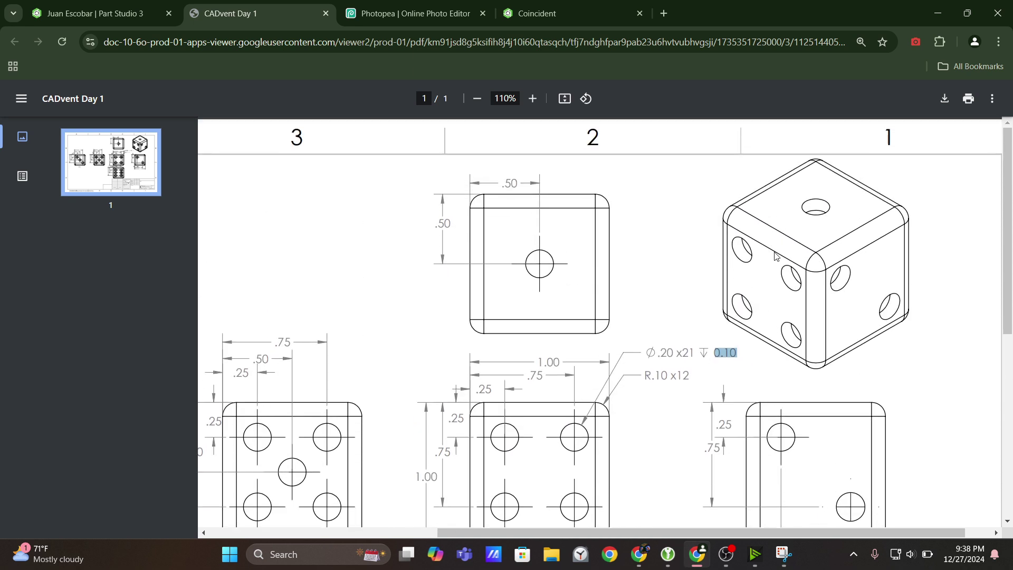
click(783, 554)
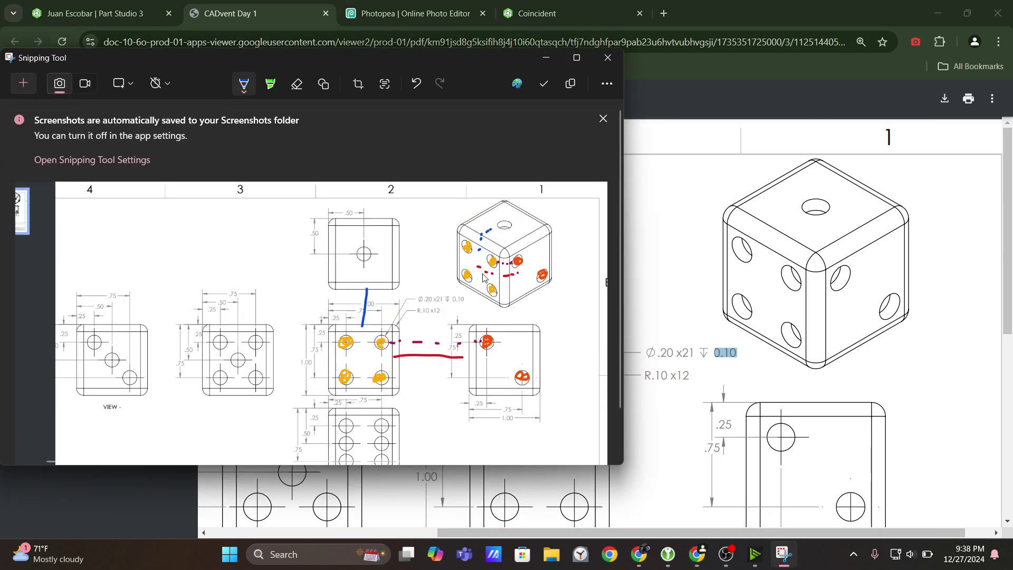
Switch back to the Onshape model and view the dice's four-hole face straight on from the front
click(95, 13)
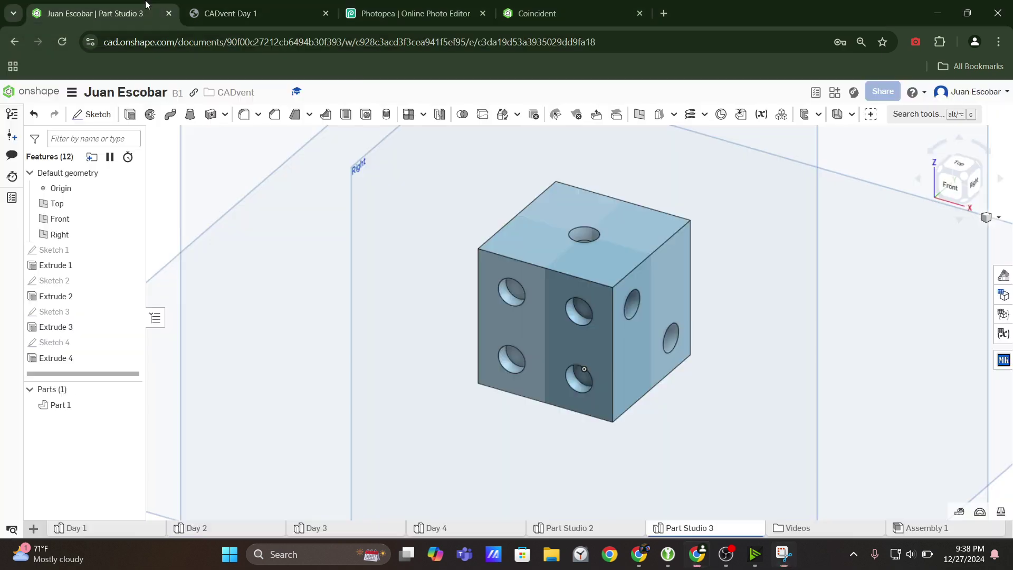
click(958, 175)
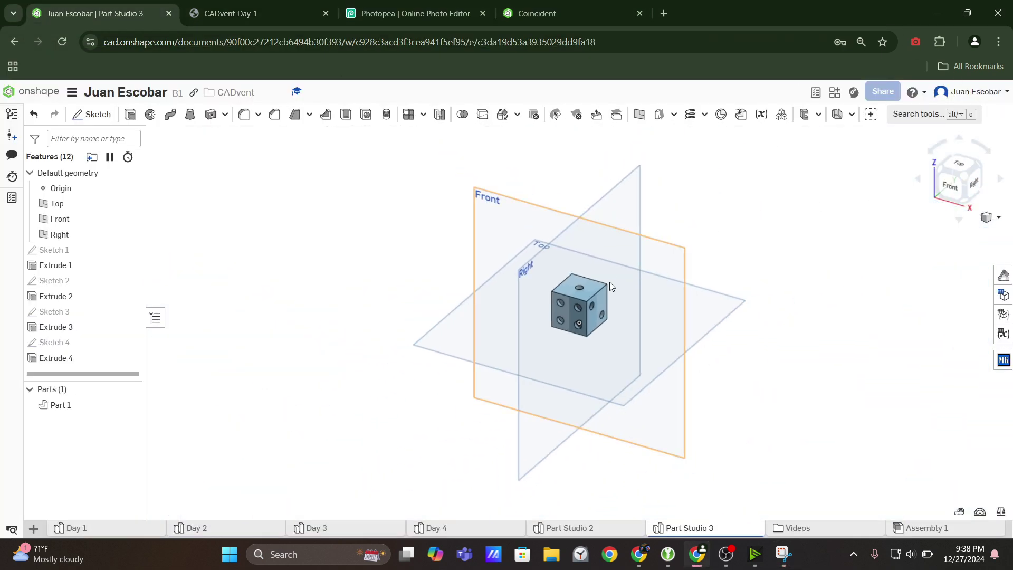
scroll(594, 319, up, 8)
right_drag(555, 229, 582, 204)
click(955, 179)
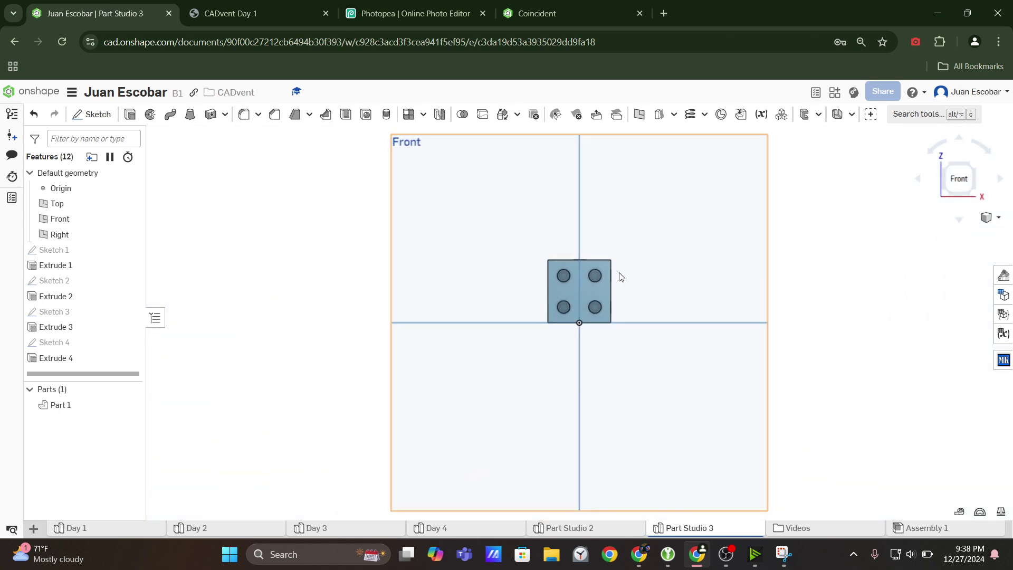
Inspect the die's front and top faces and compare their hole layout with the CADvent Day 1 drawing
scroll(597, 256, up, 10)
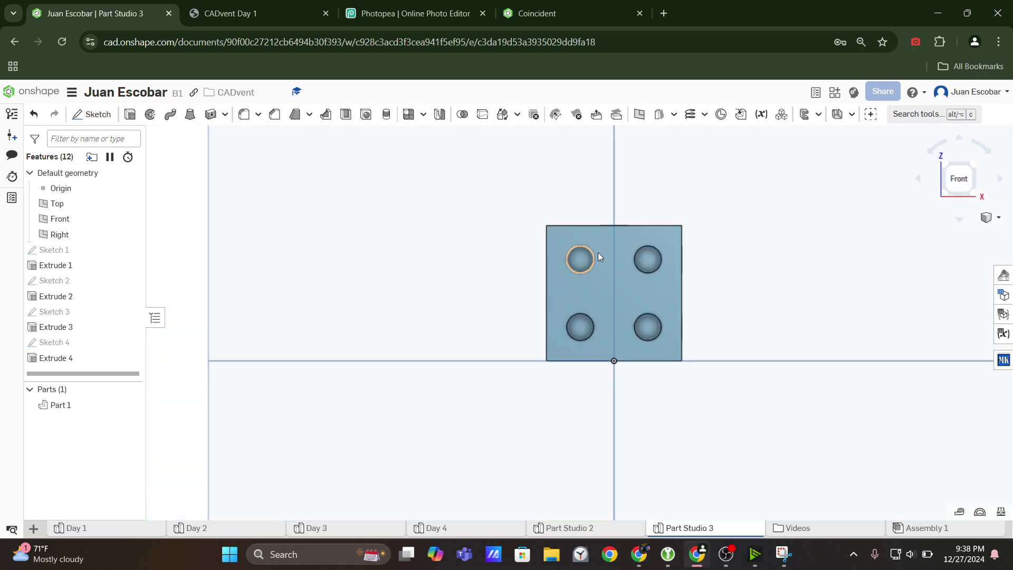
click(962, 225)
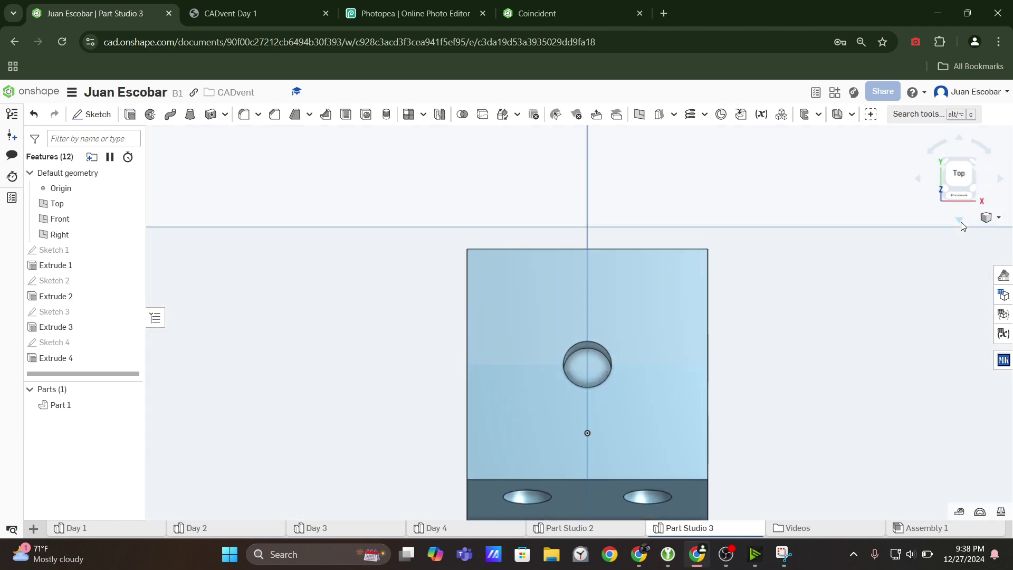
scroll(825, 274, down, 3)
scroll(825, 273, up, 1)
middle_drag(825, 273, 826, 217)
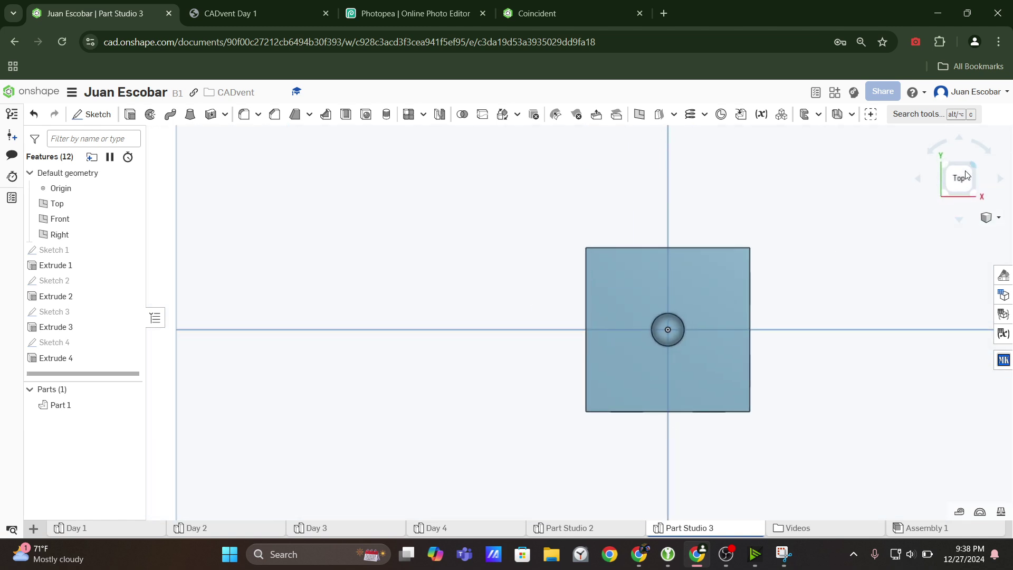
drag(948, 184, 765, 211)
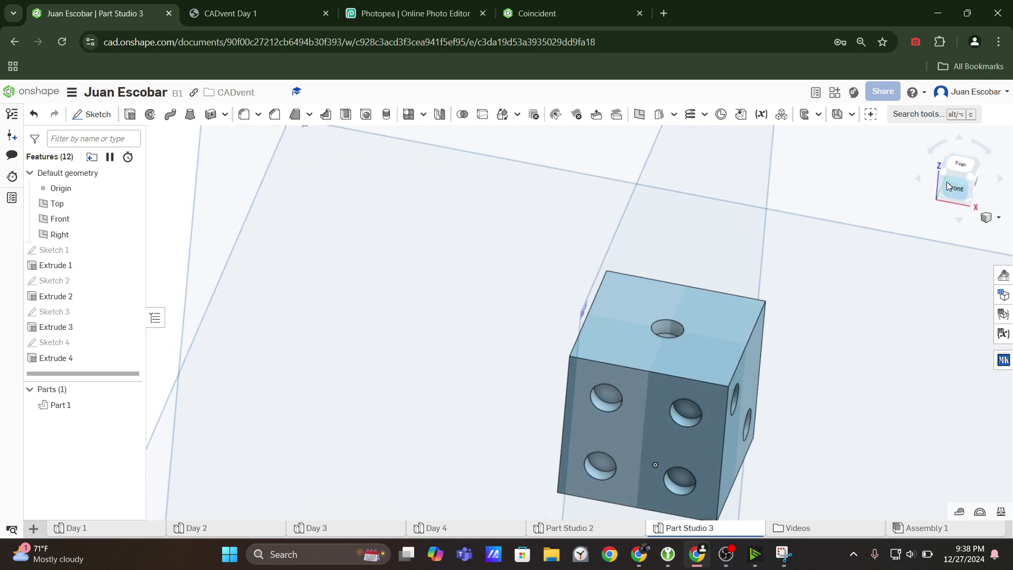
click(946, 182)
click(237, 14)
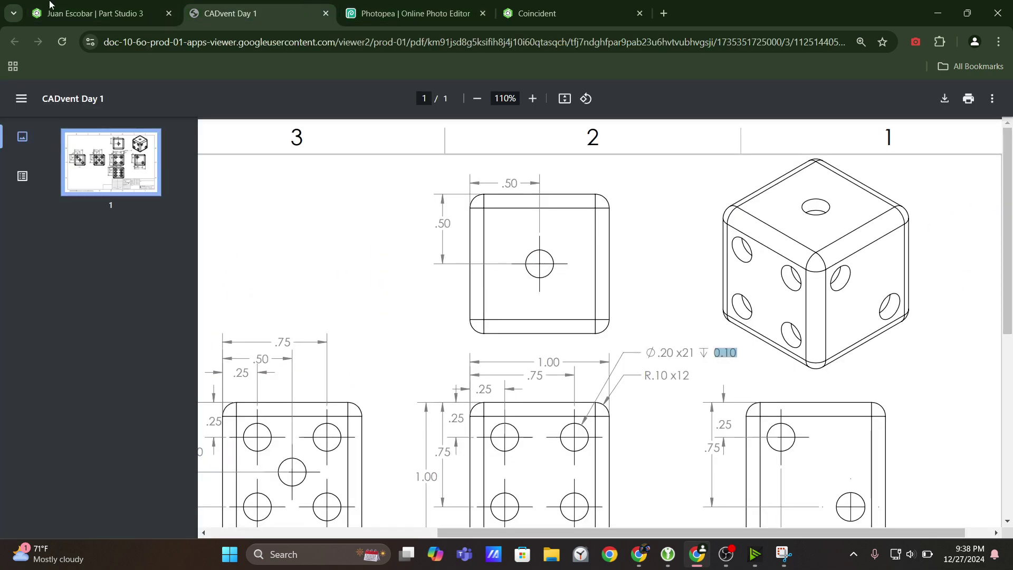
click(94, 13)
Start a new sketch on the die's blank bottom face, which carries the six-hole layout in the drawing
click(959, 221)
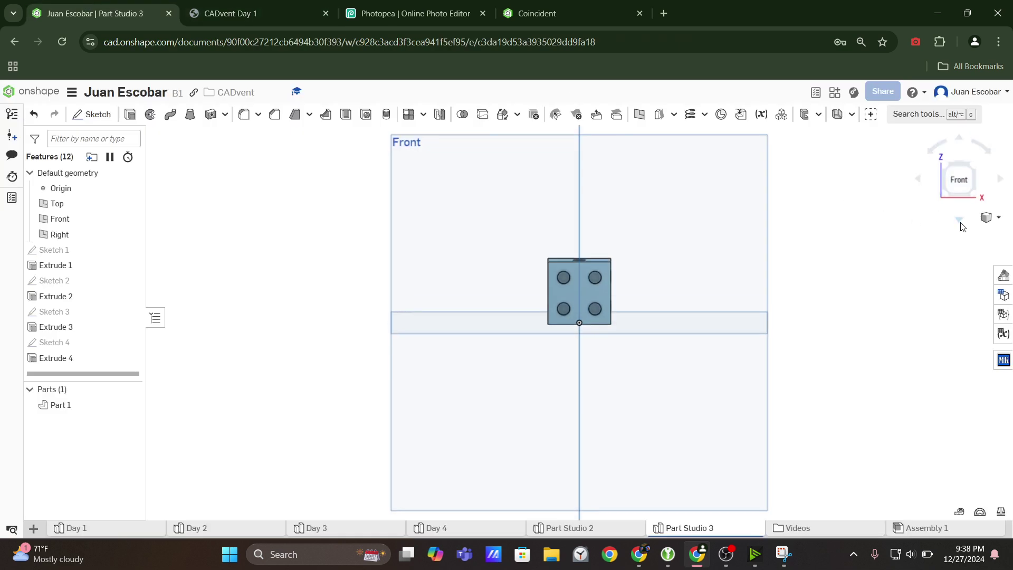
click(962, 140)
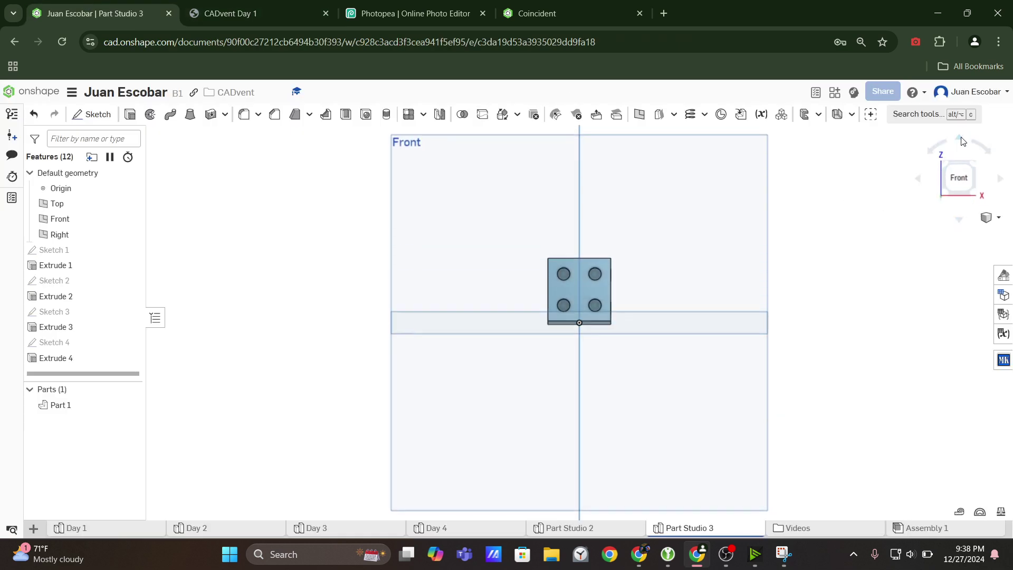
click(962, 141)
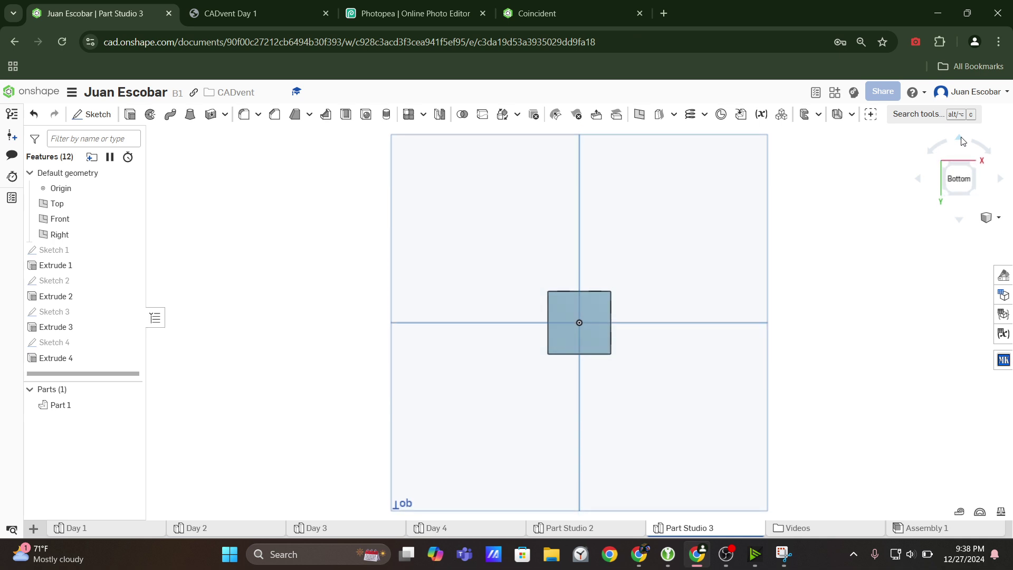
scroll(605, 322, up, 4)
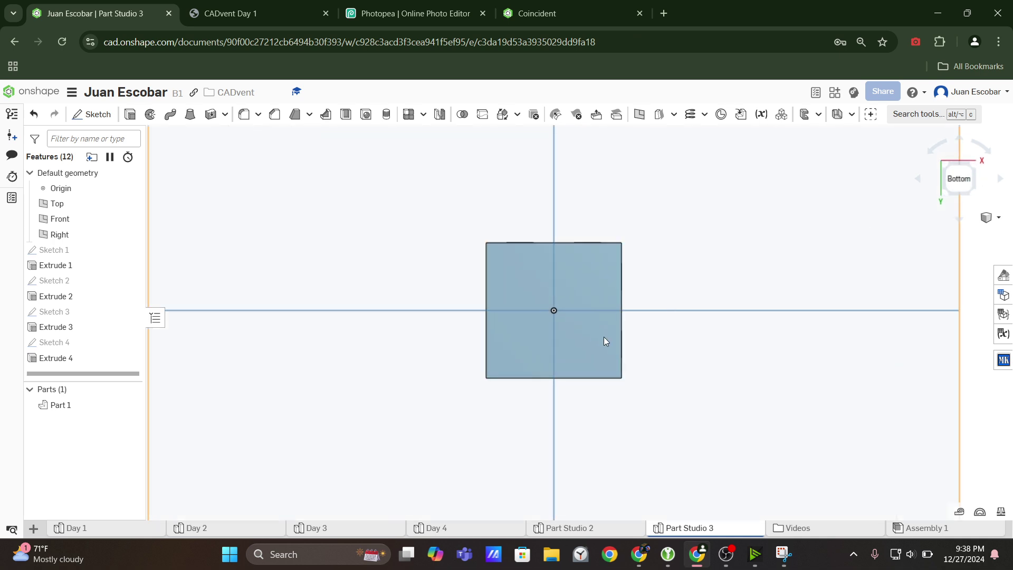
click(248, 13)
scroll(778, 343, down, 4)
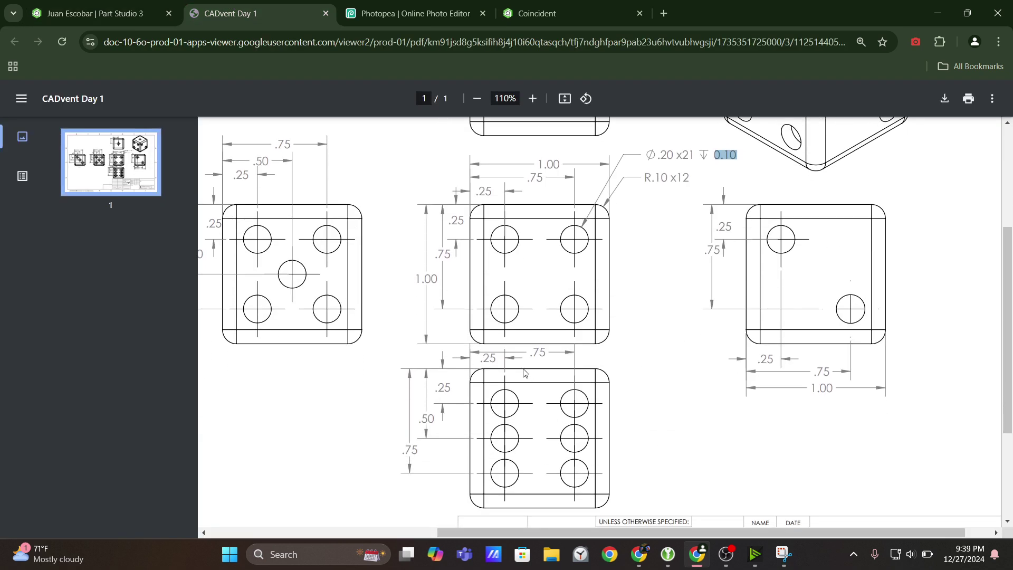
click(95, 13)
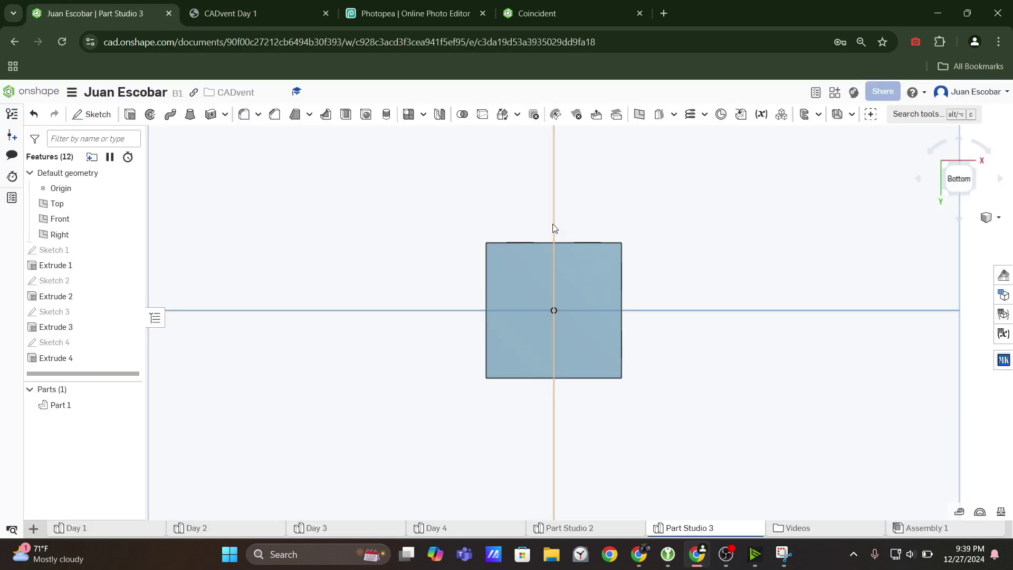
click(556, 269)
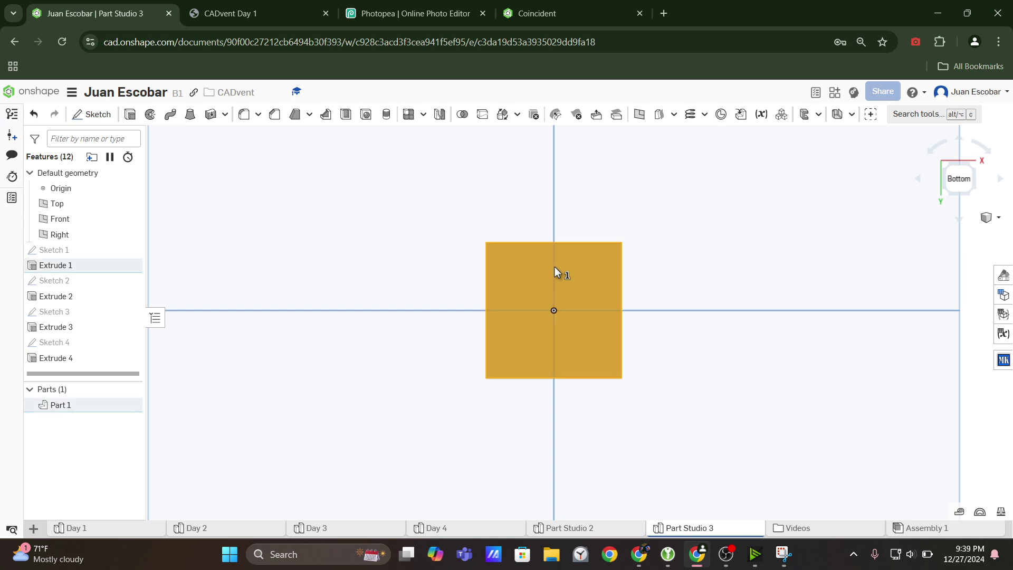
click(91, 109)
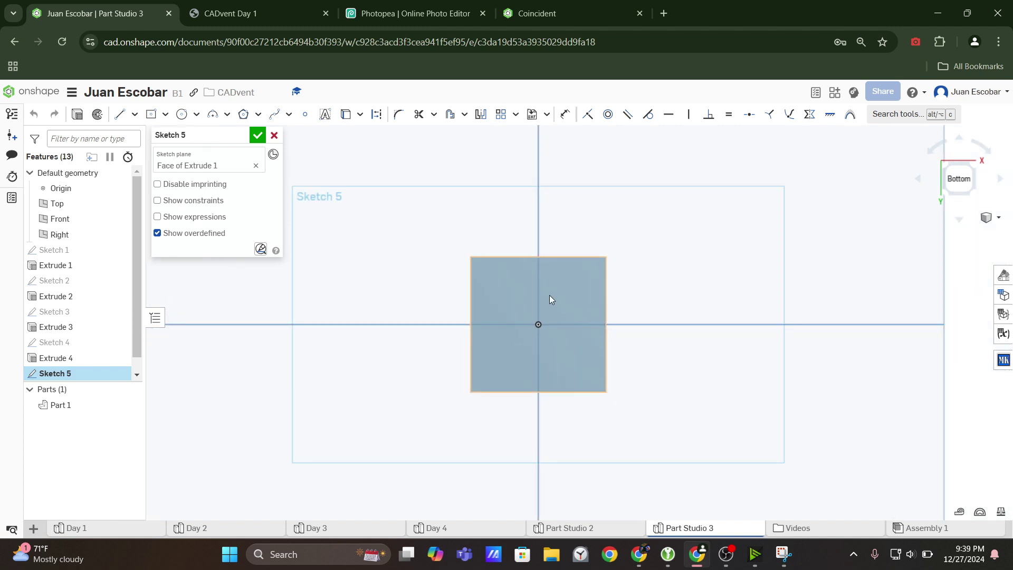
scroll(560, 327, down, 2)
scroll(543, 353, up, 3)
scroll(506, 322, down, 2)
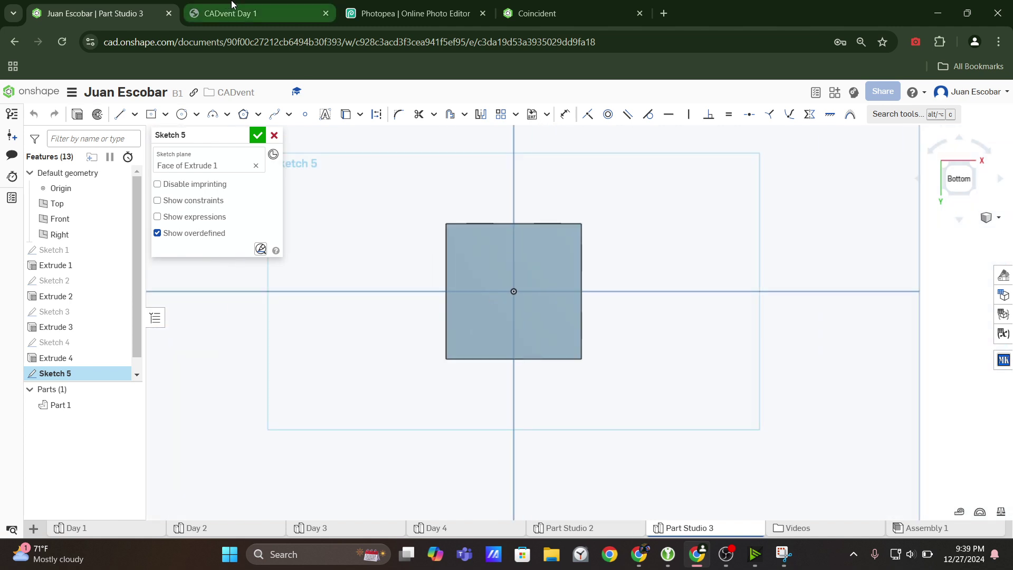
Enlarge the CADvent Day 1 drawing to 150% and capture its six-hole view with Snipping Tool
click(259, 13)
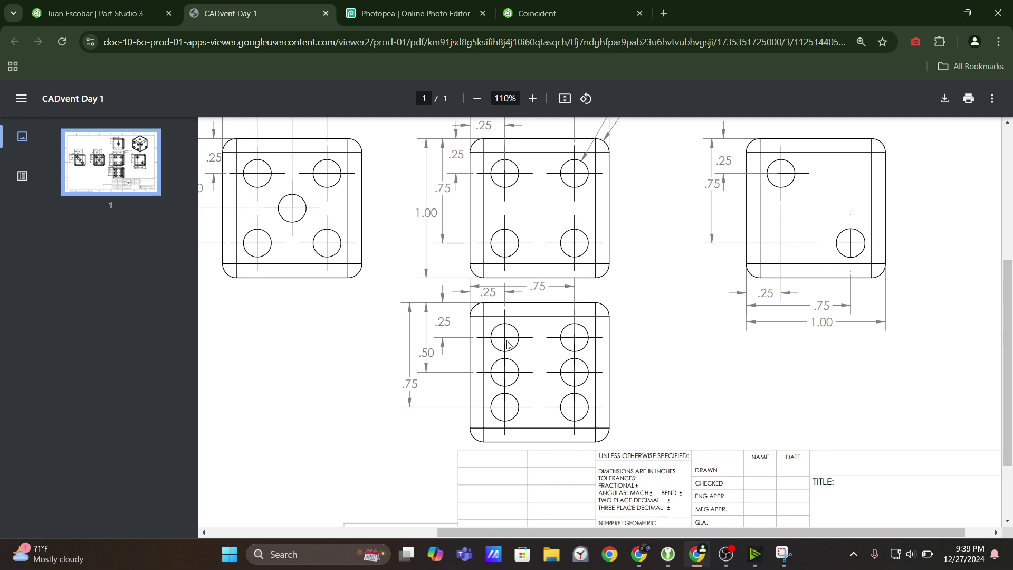
click(532, 98)
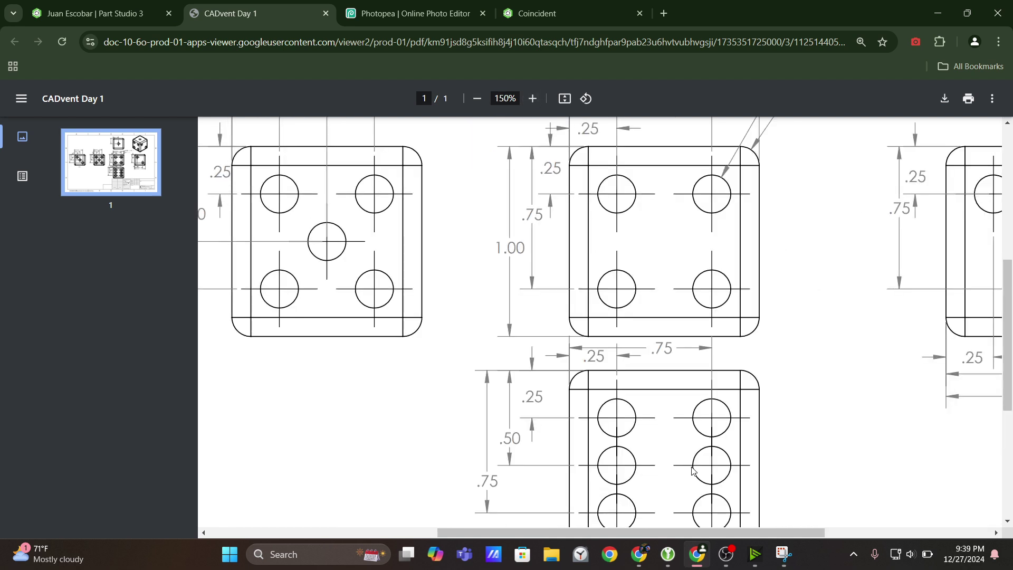
click(532, 99)
click(782, 555)
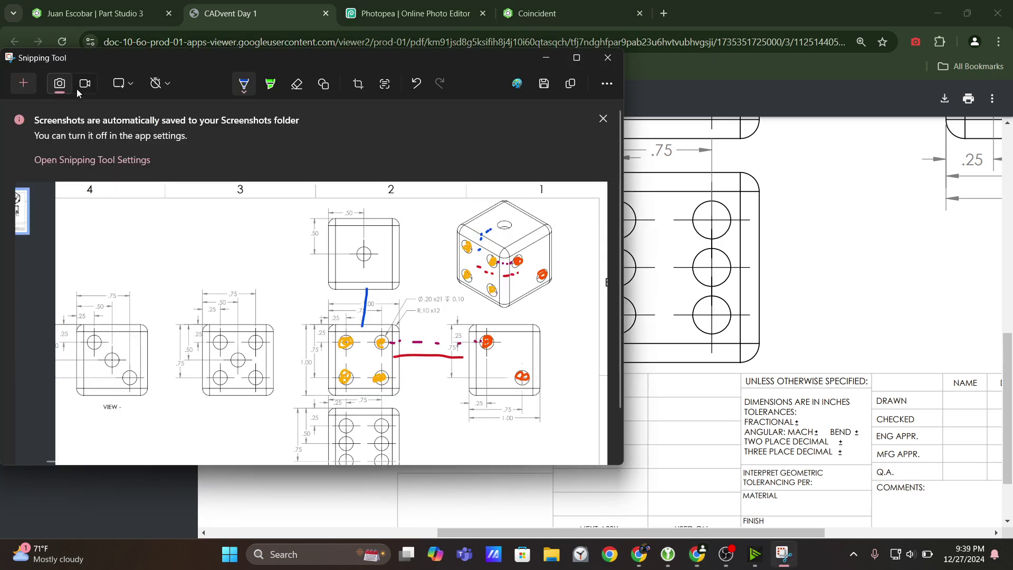
click(36, 83)
mouse_move(441, 122)
mouse_down()
mouse_move(853, 313)
mouse_move(843, 388)
mouse_up()
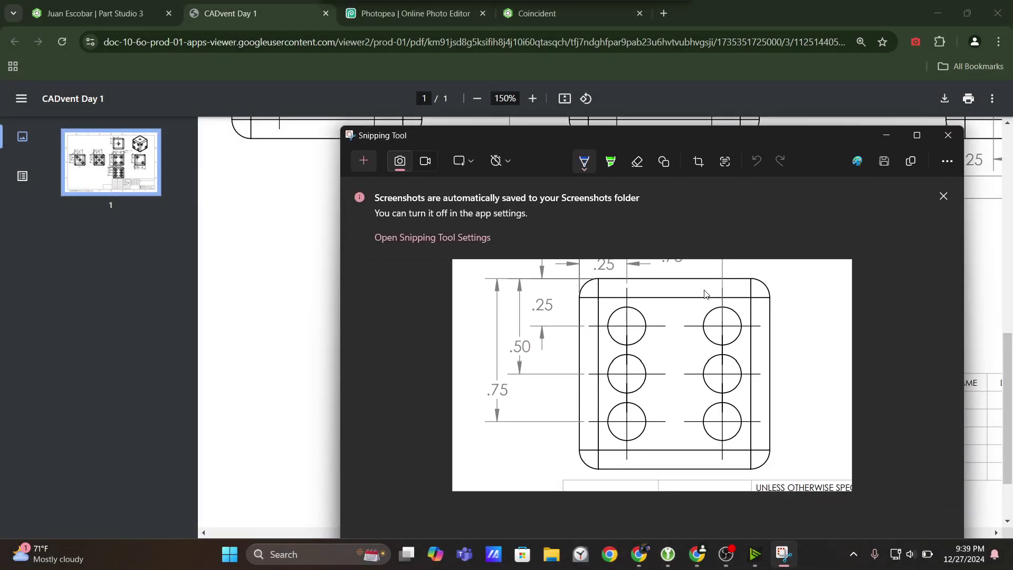
Mark the vertical alignment of the first hole column and the link between the two upper holes in pen on the captured image
drag(629, 330, 627, 346)
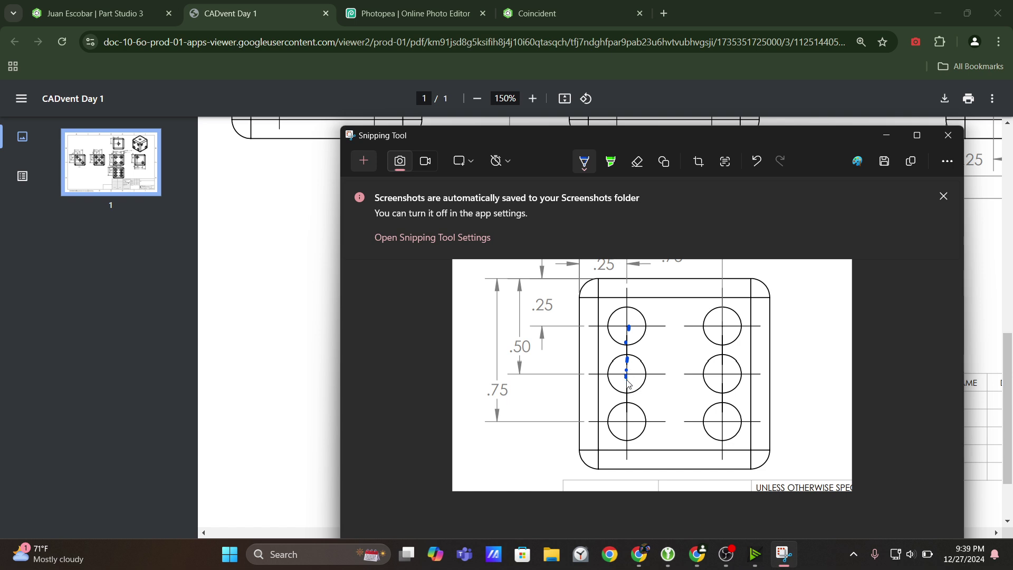
click(624, 408)
drag(618, 375, 641, 375)
drag(644, 326, 706, 325)
click(886, 135)
Return to Onshape and sketch a circle near the upper-left corner of the bottom face, with a diameter of 0.2 in
click(136, 8)
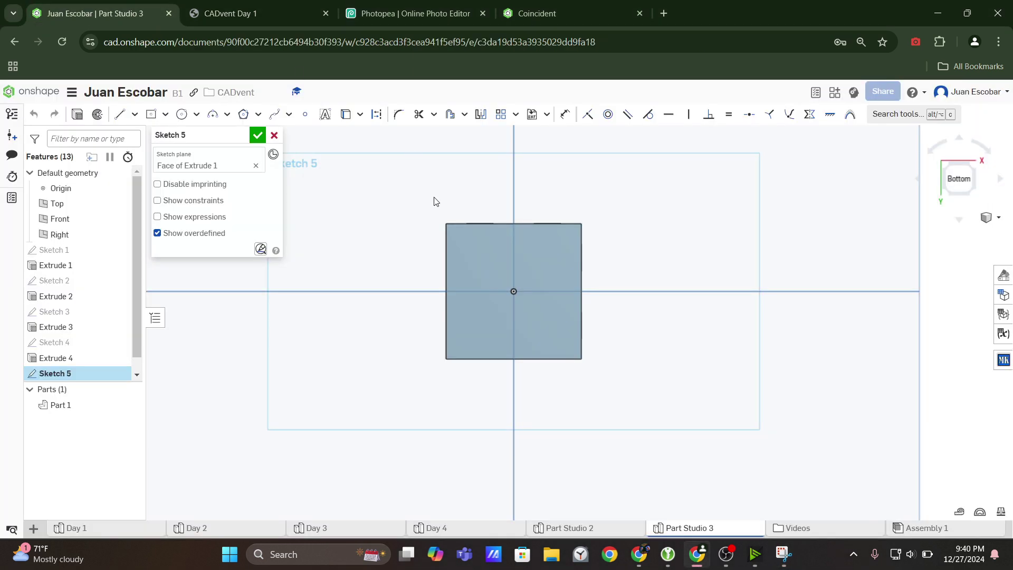
click(181, 114)
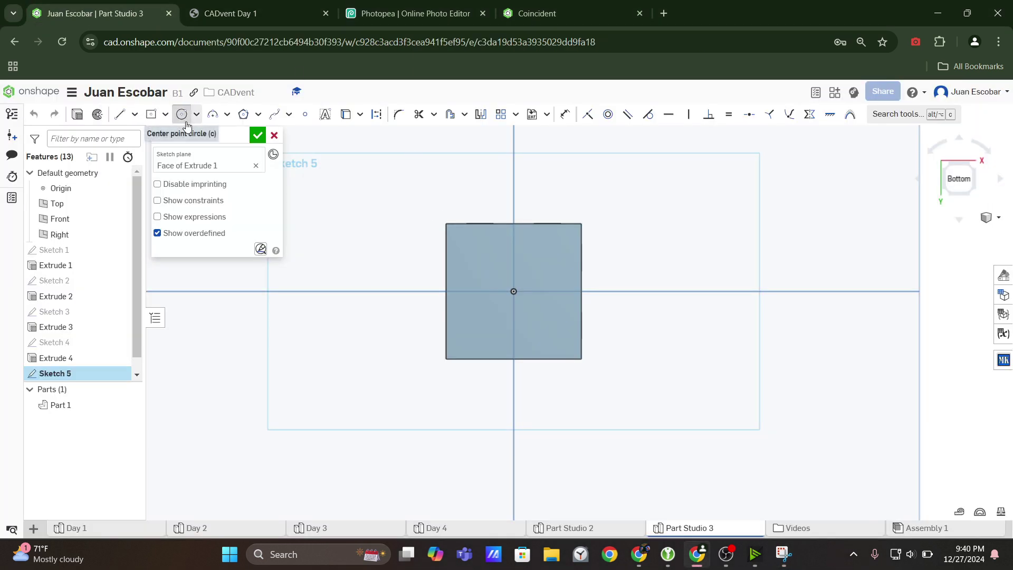
click(478, 255)
click(496, 248)
key(d)
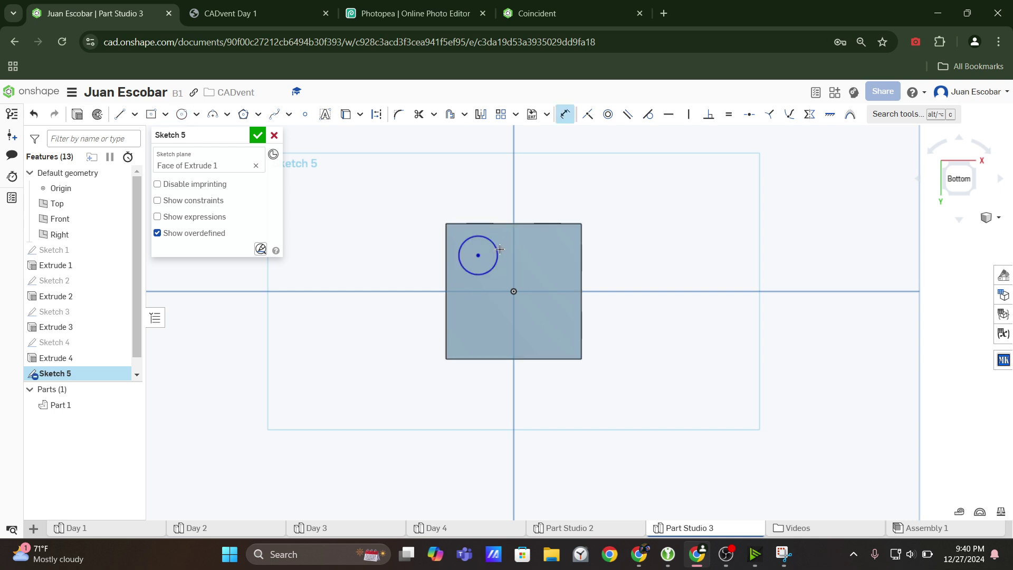
click(498, 250)
click(504, 239)
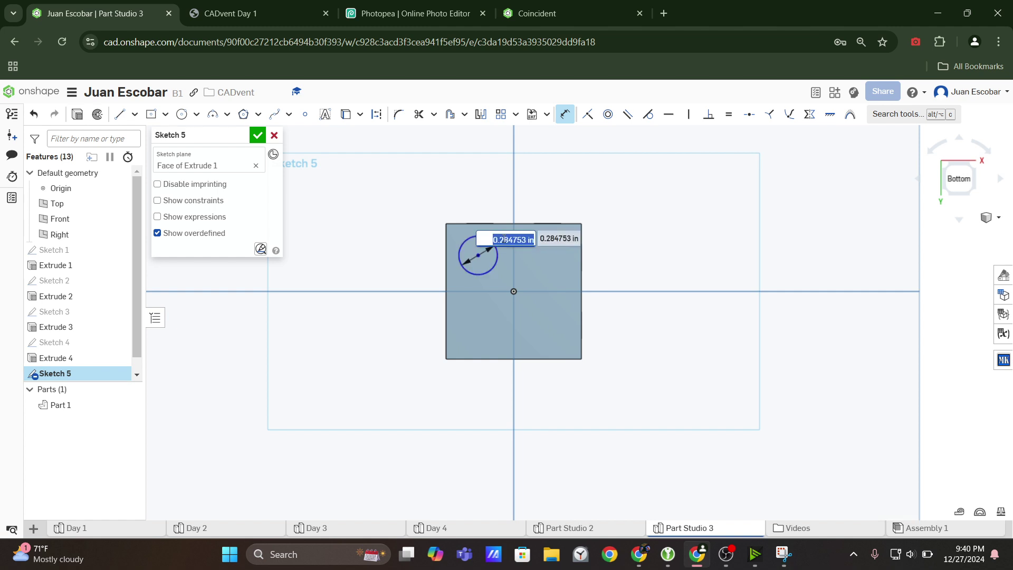
text(.2)
key(Return)
Check the hole offsets in the drawing and dimension the circle's center 0.25 in vertically from the face's upper-left corner
click(242, 15)
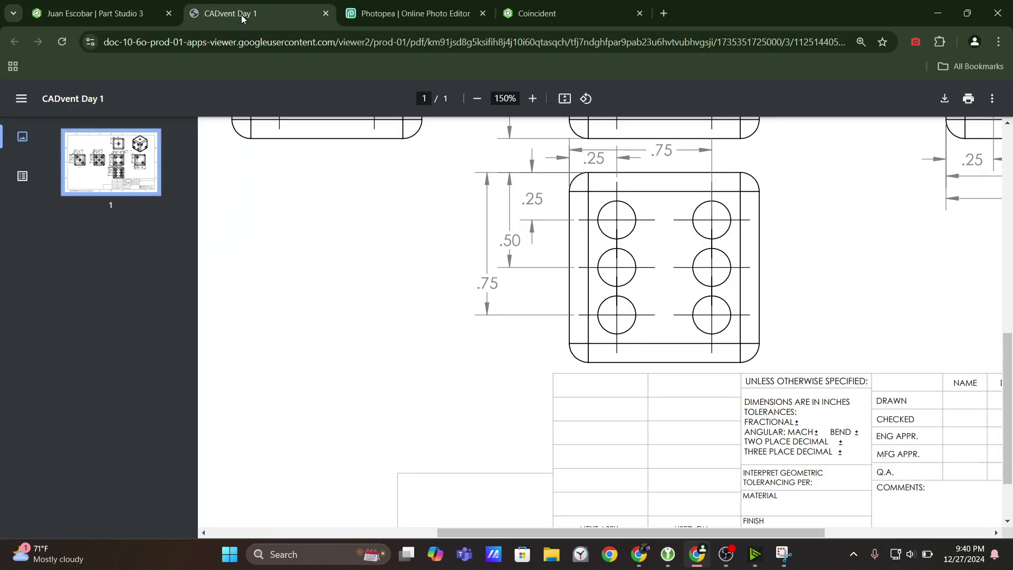
scroll(600, 211, up, 4)
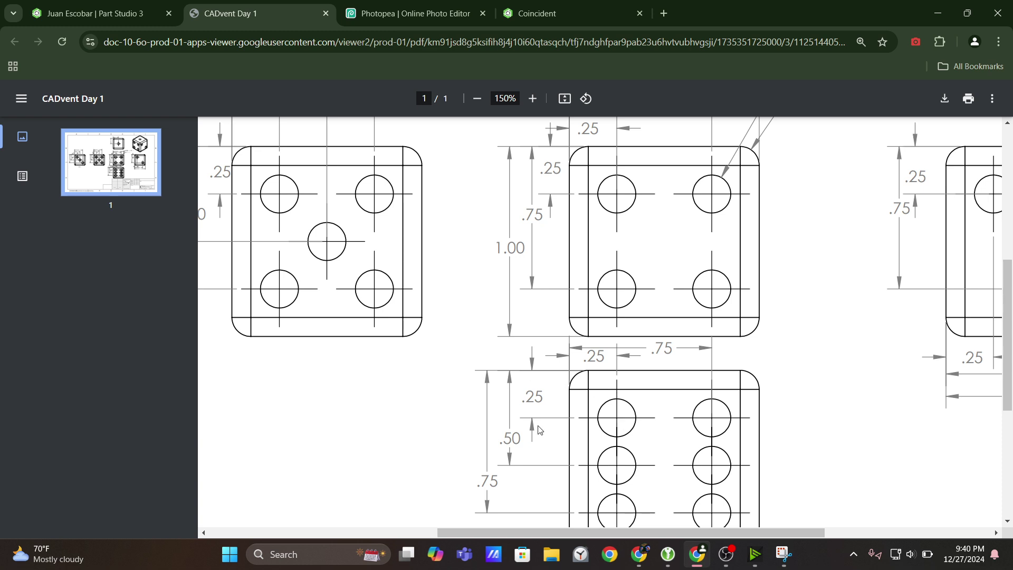
click(95, 13)
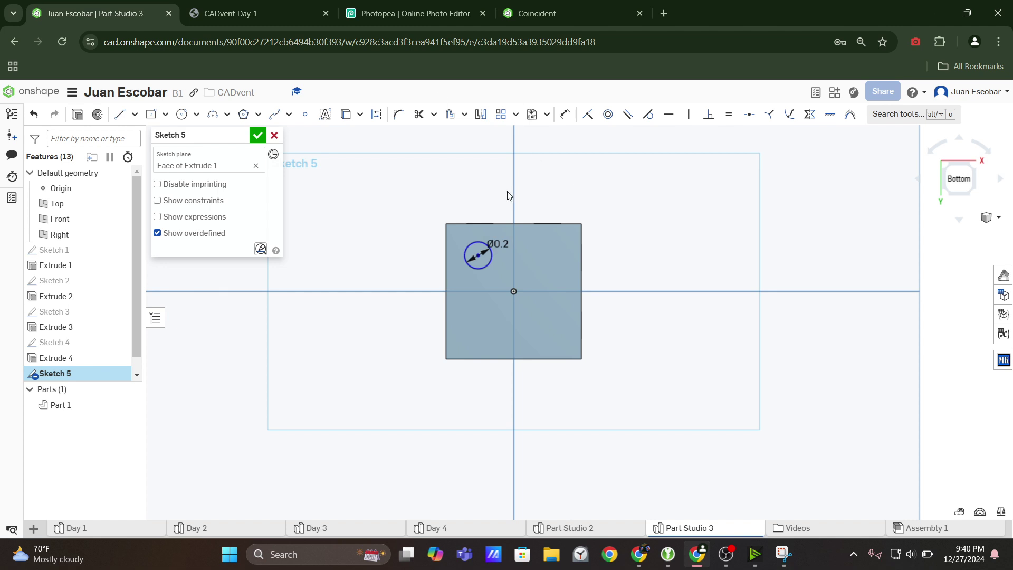
click(565, 114)
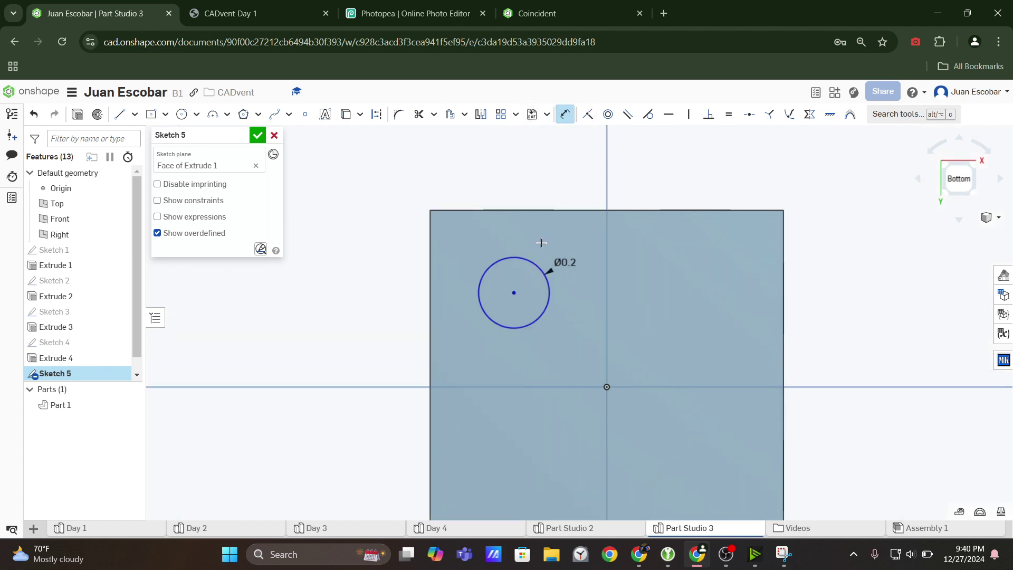
click(515, 293)
click(432, 209)
click(383, 248)
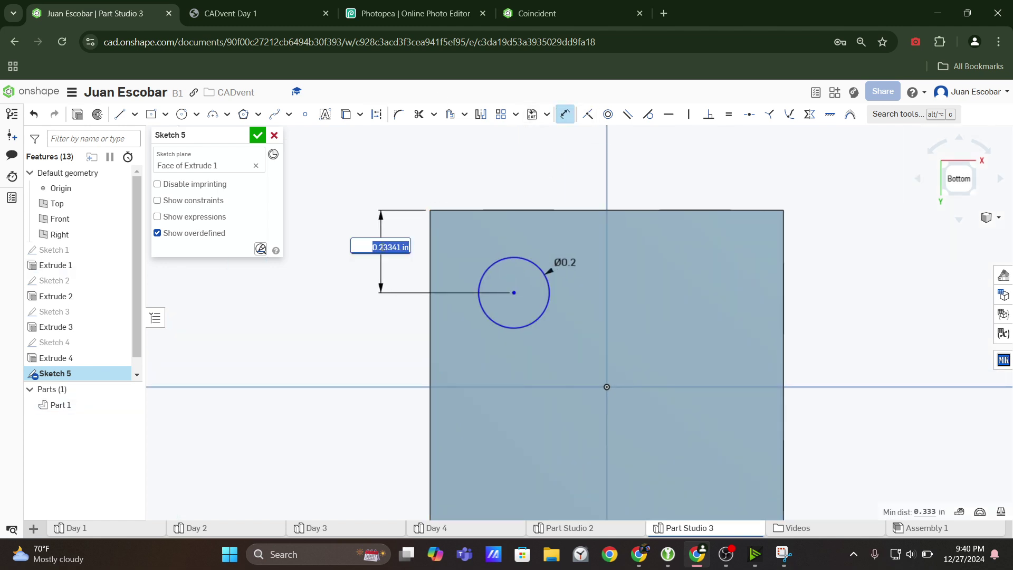
text(0.25)
key(Return)
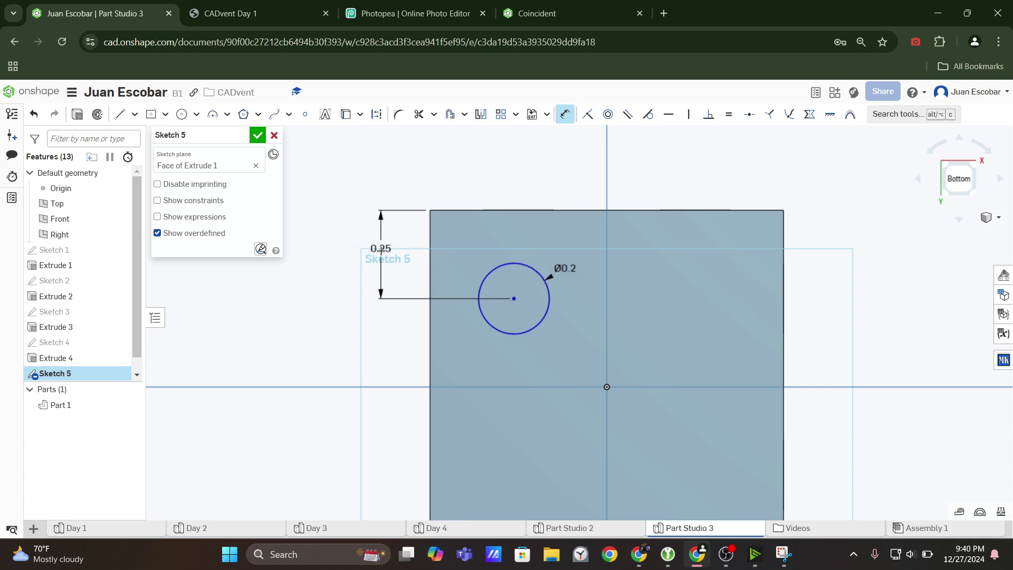
Dimension the circle's center 0.25 in horizontally from the left edge of the bottom face
click(514, 298)
click(430, 227)
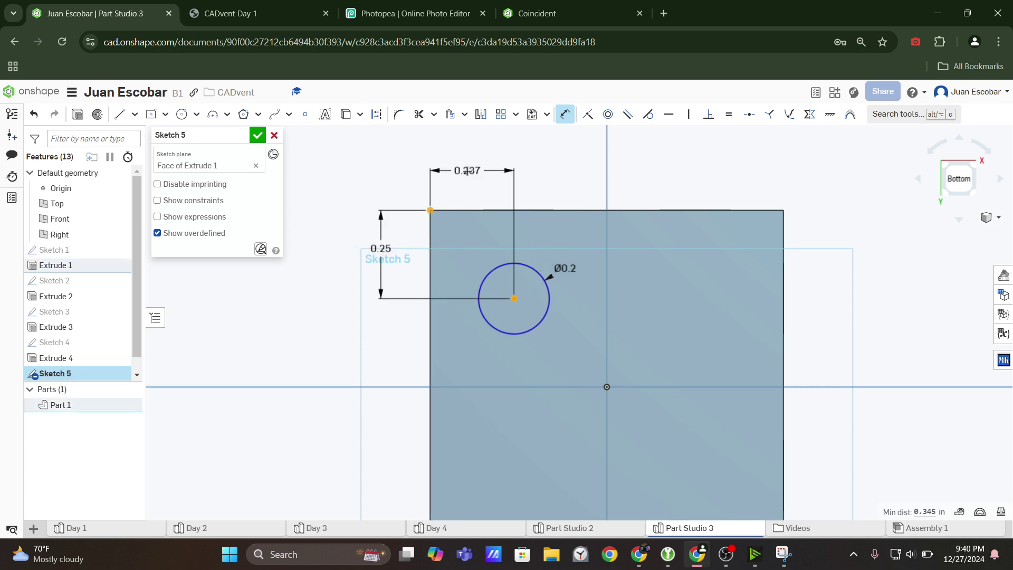
click(468, 172)
text(0.25)
key(Return)
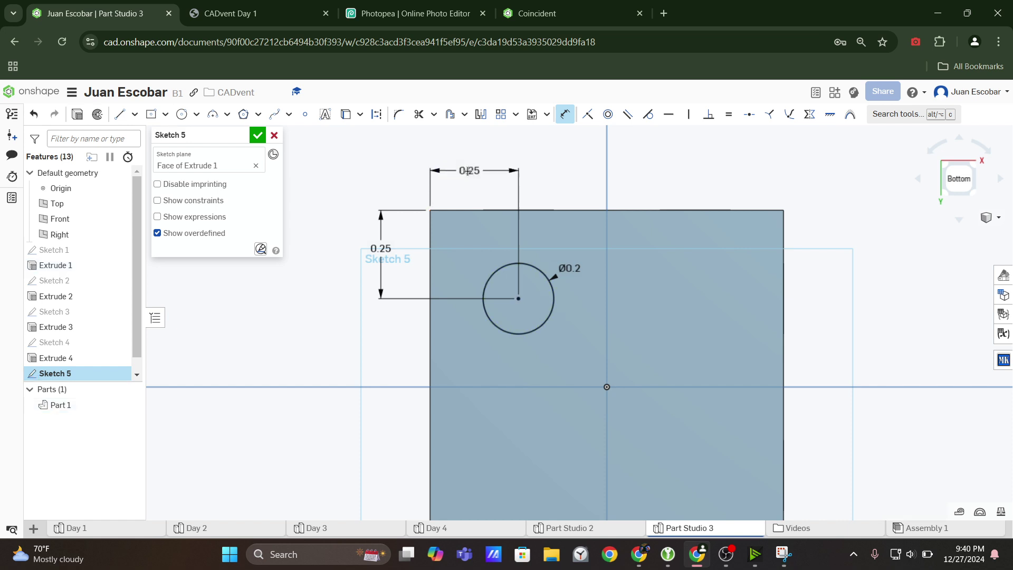
scroll(468, 200, down, 3)
Check the bottom face's hole layout in the CADvent Day 1 drawing, return to Onshape and start a linear pattern of the 0.2 in circle
click(270, 5)
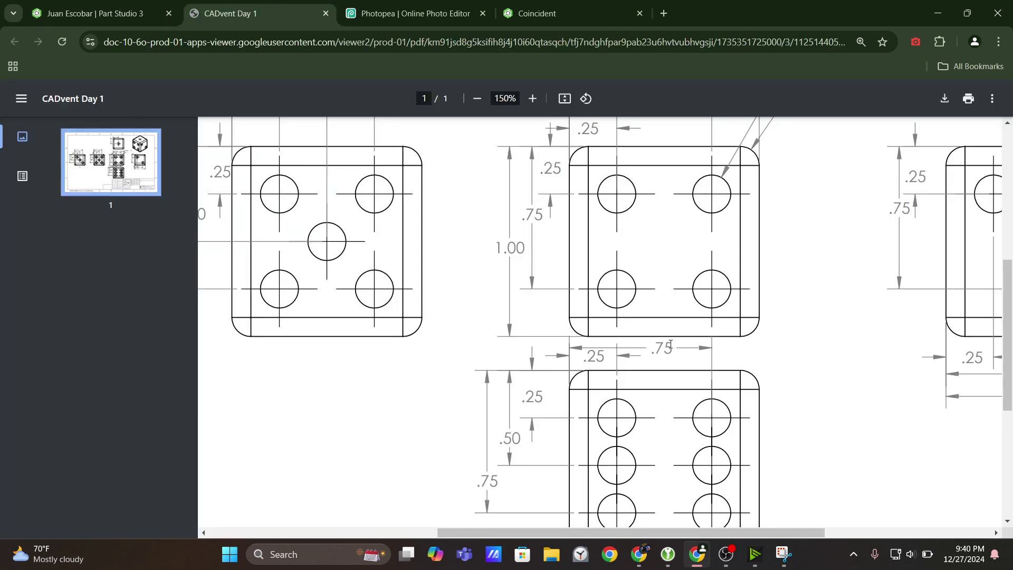
scroll(670, 344, down, 1)
click(100, 13)
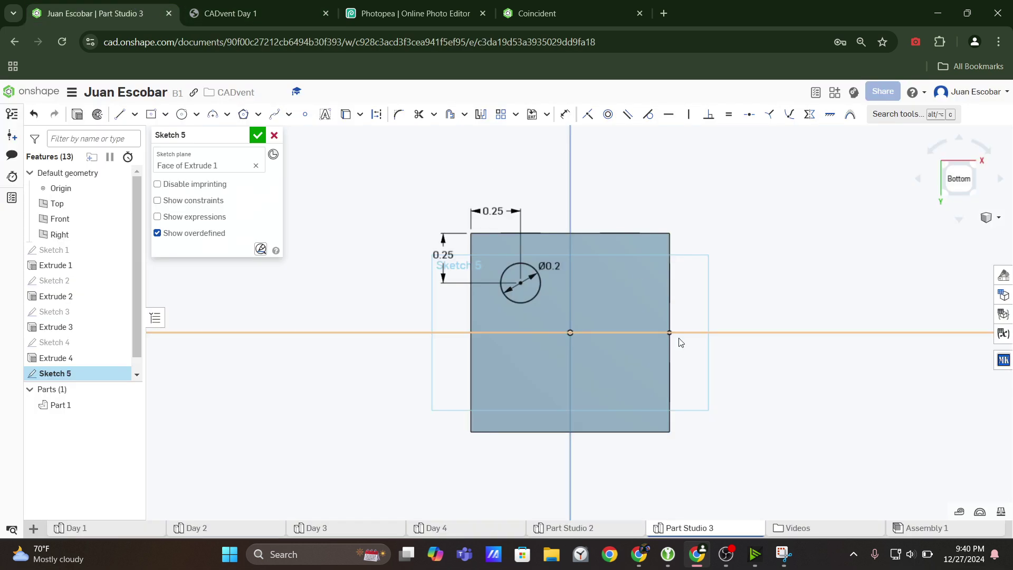
click(537, 299)
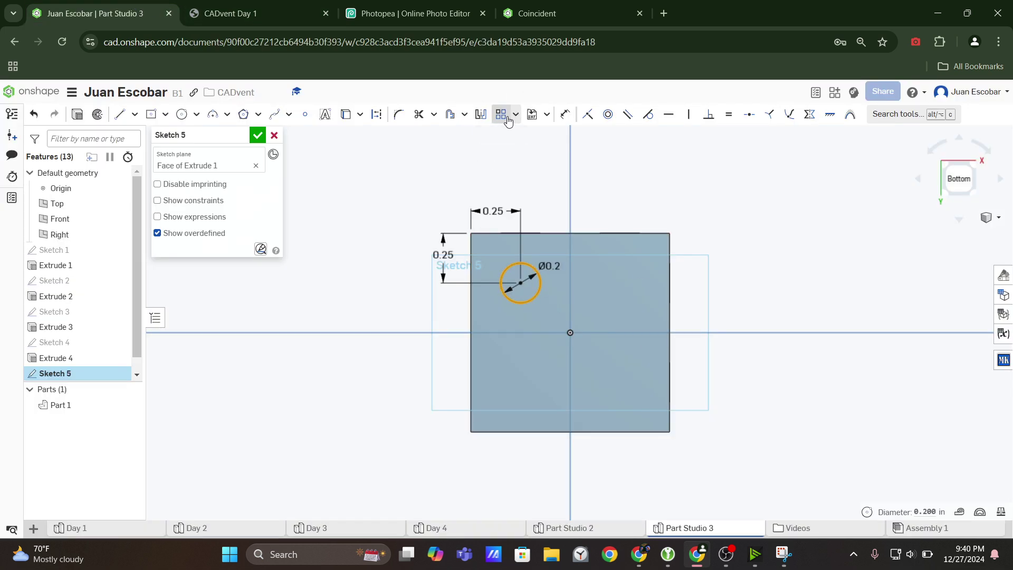
click(898, 115)
text(linear)
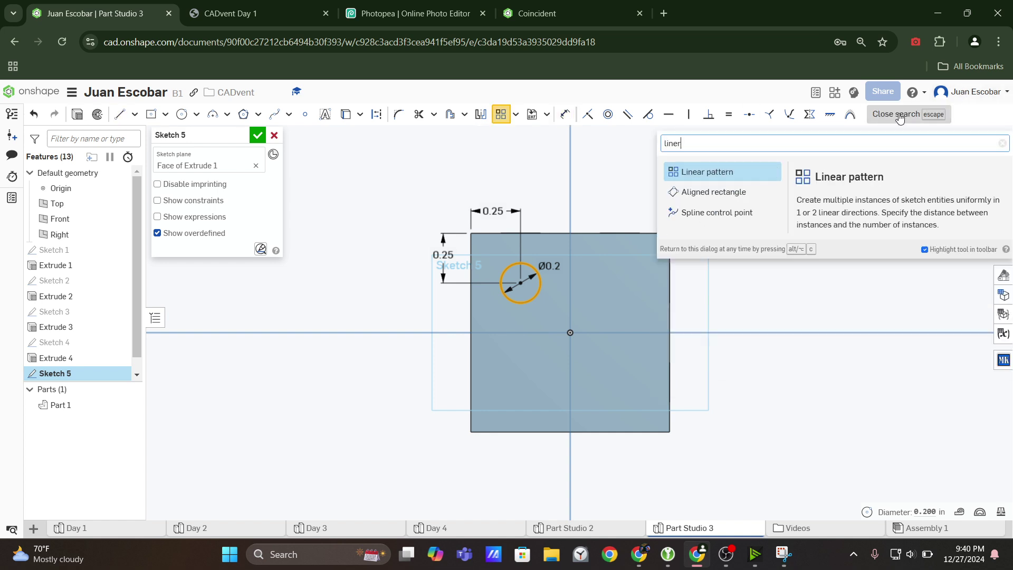
key(Return)
scroll(670, 346, down, 3)
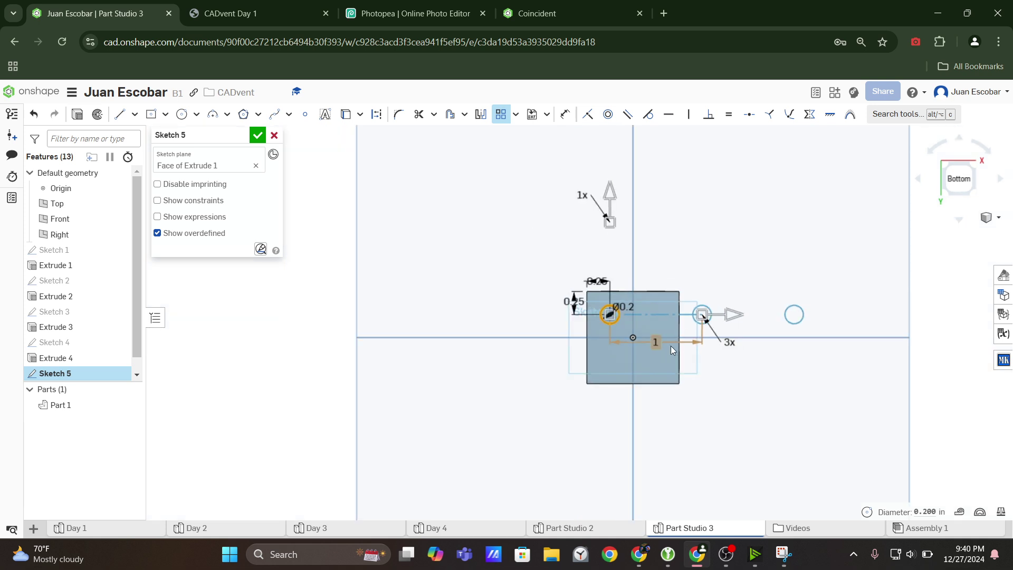
scroll(671, 352, up, 3)
scroll(653, 391, down, 2)
scroll(676, 410, up, 2)
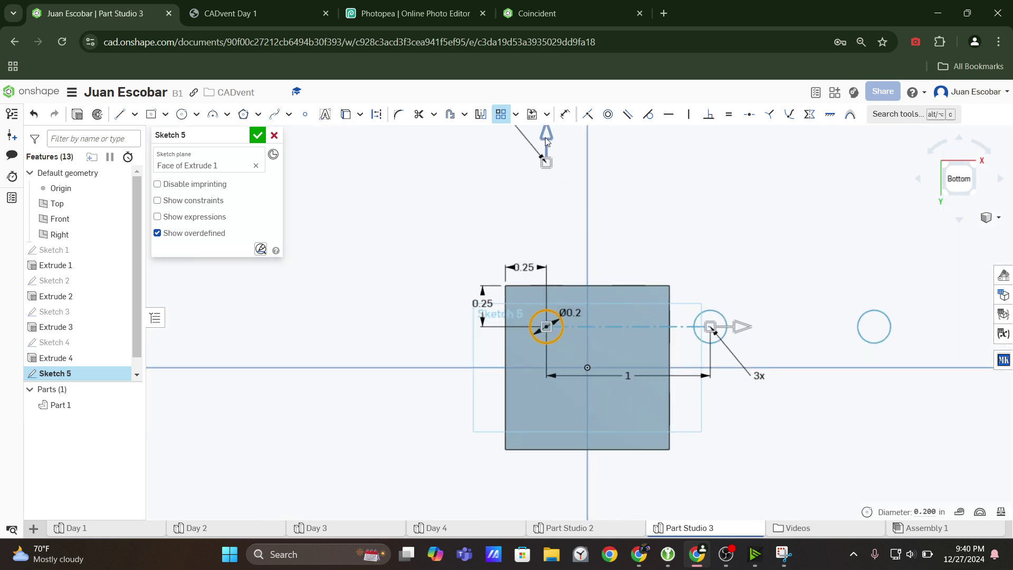
Switch to the captured image in Snipping Tool and highlight a green downward arrow through the first column of holes
click(793, 565)
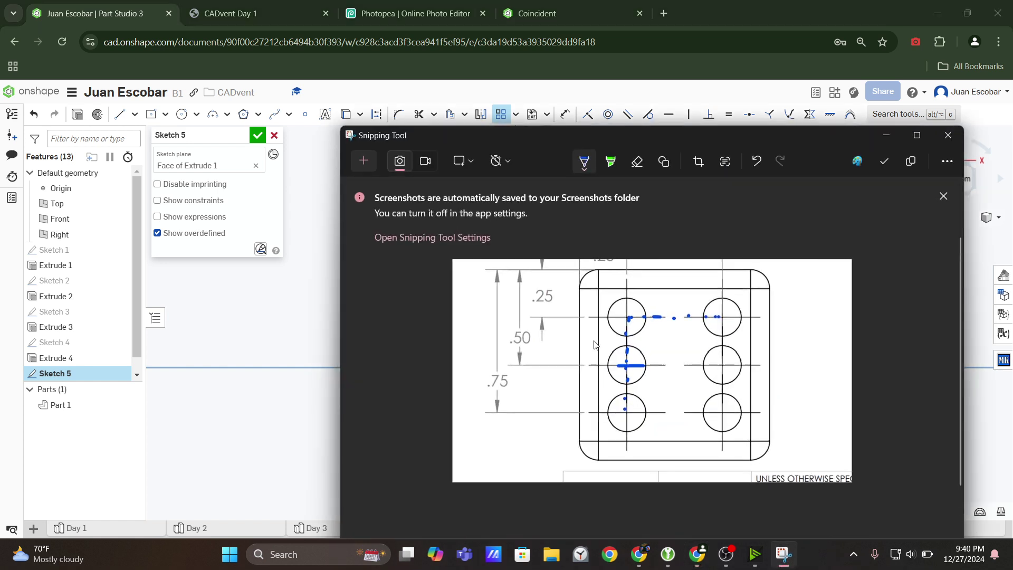
click(584, 166)
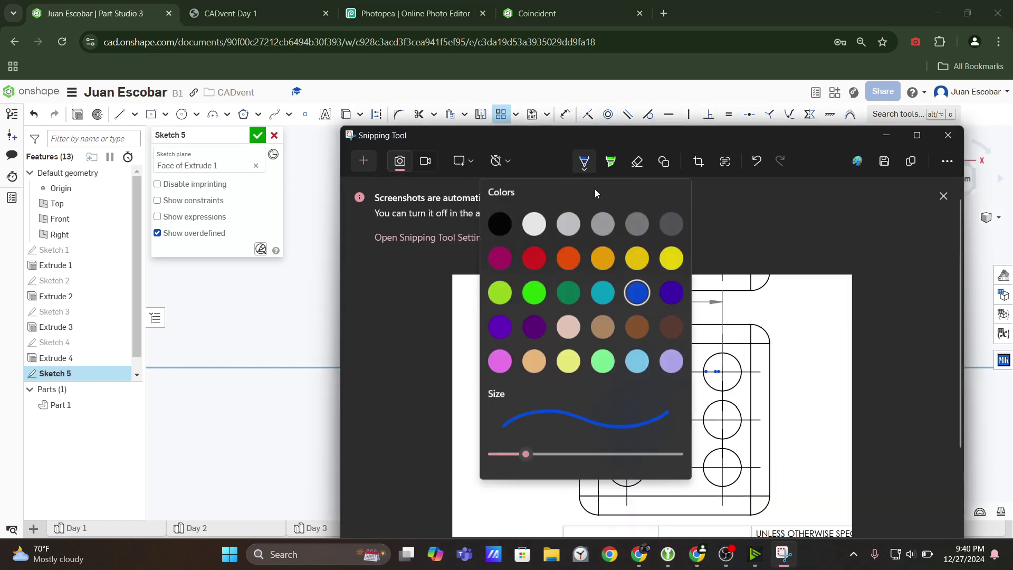
click(644, 162)
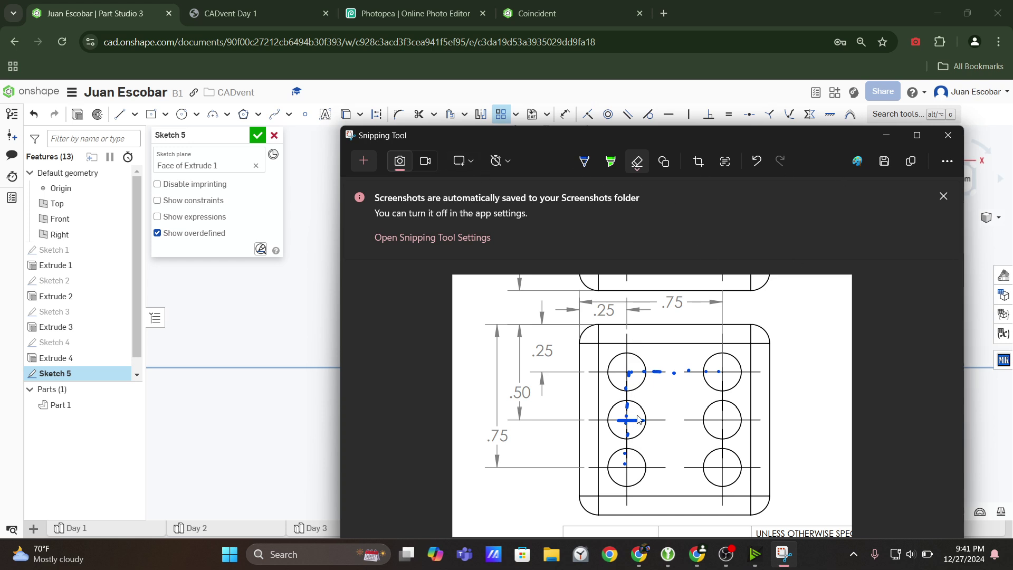
click(613, 165)
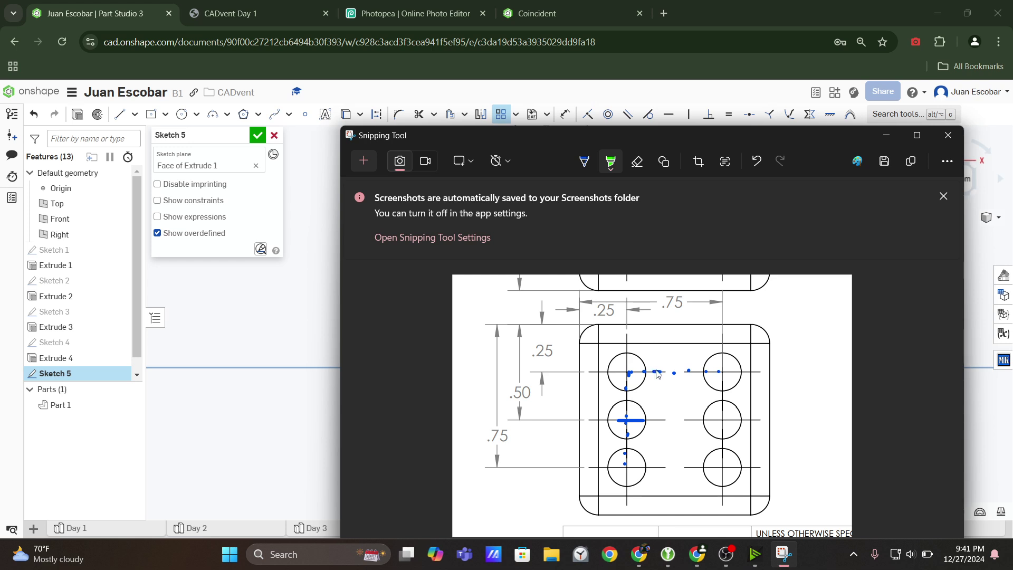
mouse_move(629, 374)
mouse_down()
mouse_move(625, 499)
mouse_move(640, 475)
mouse_up()
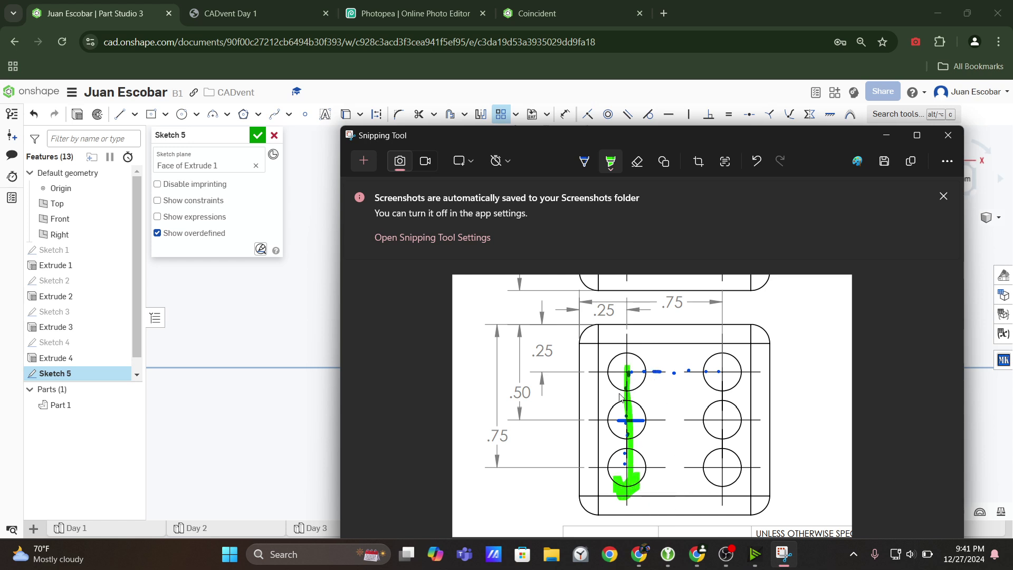
Highlight a magenta arrow pointing right across the upper row of holes in the captured image and return to Onshape
click(607, 168)
click(627, 227)
mouse_move(634, 378)
mouse_down()
mouse_move(773, 372)
mouse_move(762, 352)
mouse_move(746, 398)
mouse_up()
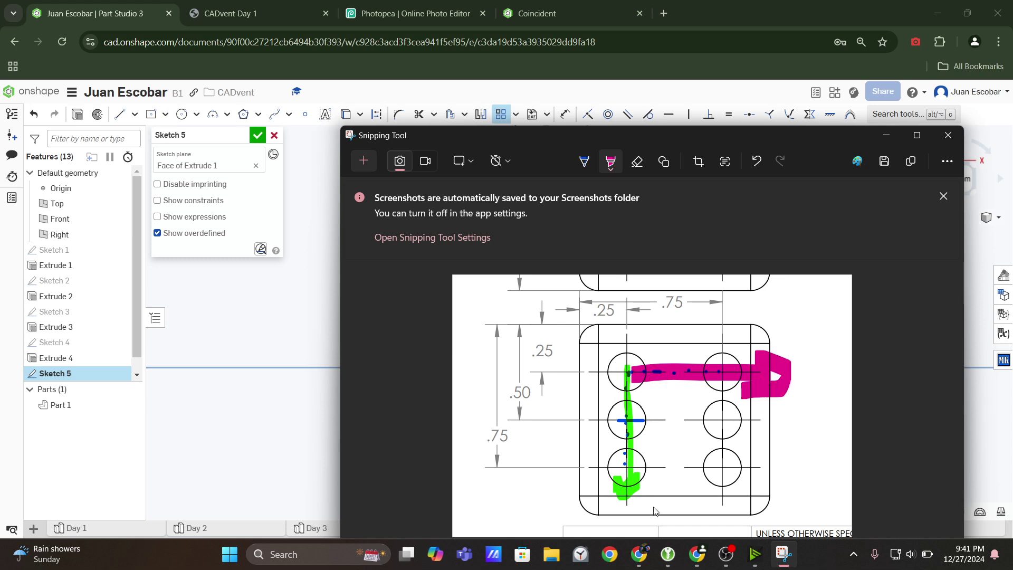
click(949, 135)
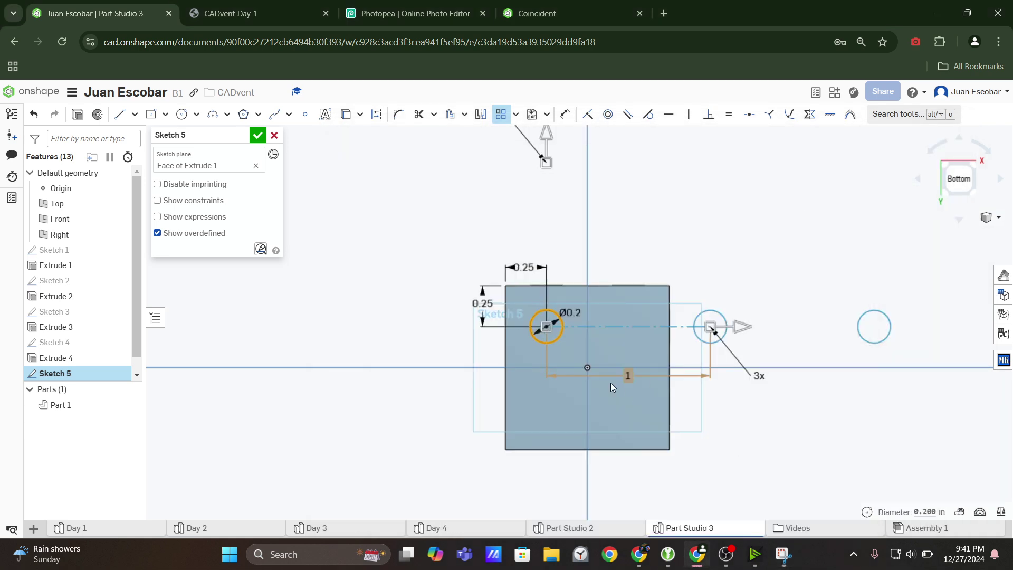
Flip the pattern's vertical direction to point downward and compare it with the arrows on the captured image
scroll(610, 382, down, 2)
drag(555, 225, 587, 363)
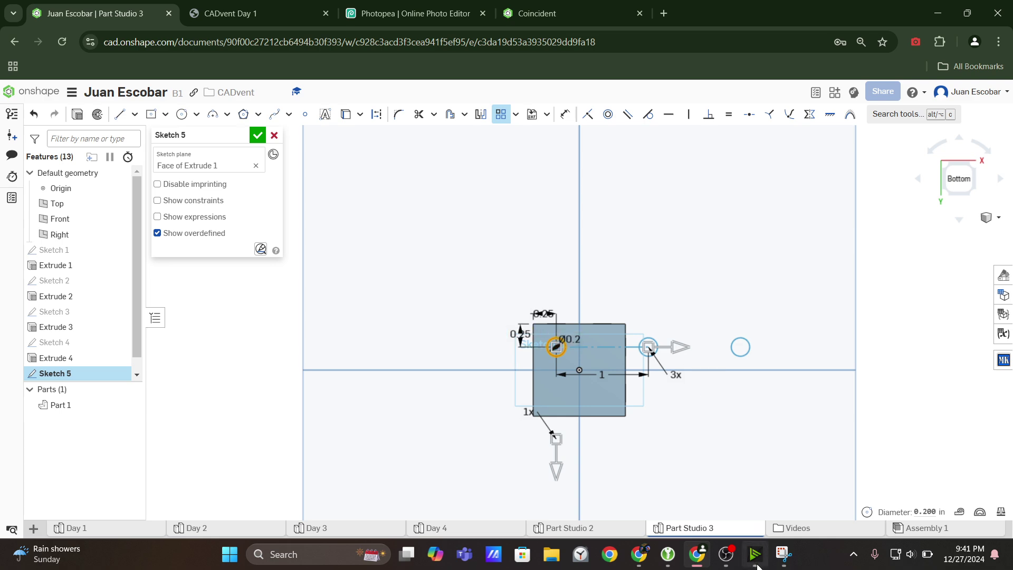
click(784, 554)
scroll(827, 214, up, 1)
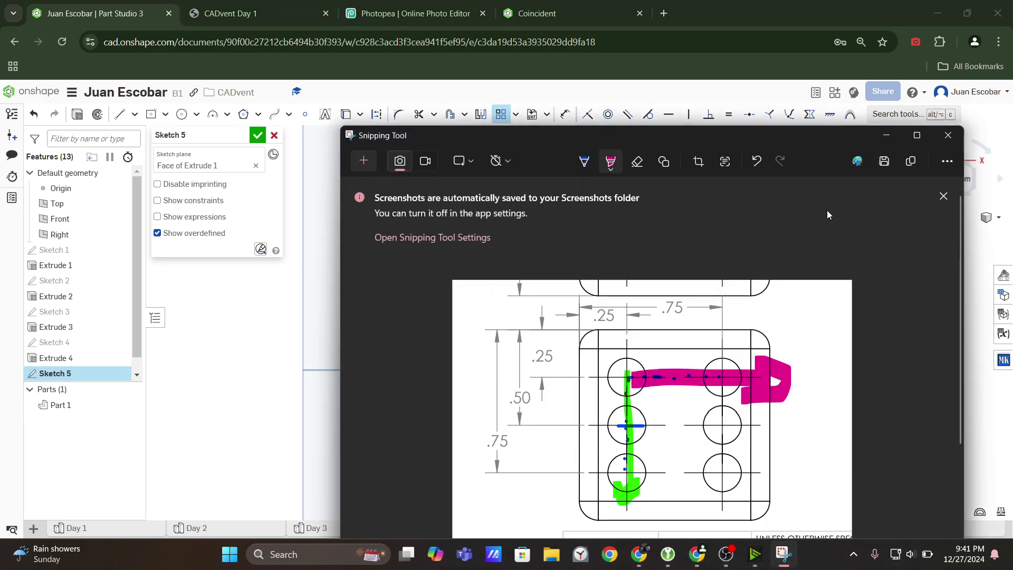
click(887, 136)
Move the horizontal instance count label above the face, recheck the captured image and set the count to 2
scroll(649, 354, up, 3)
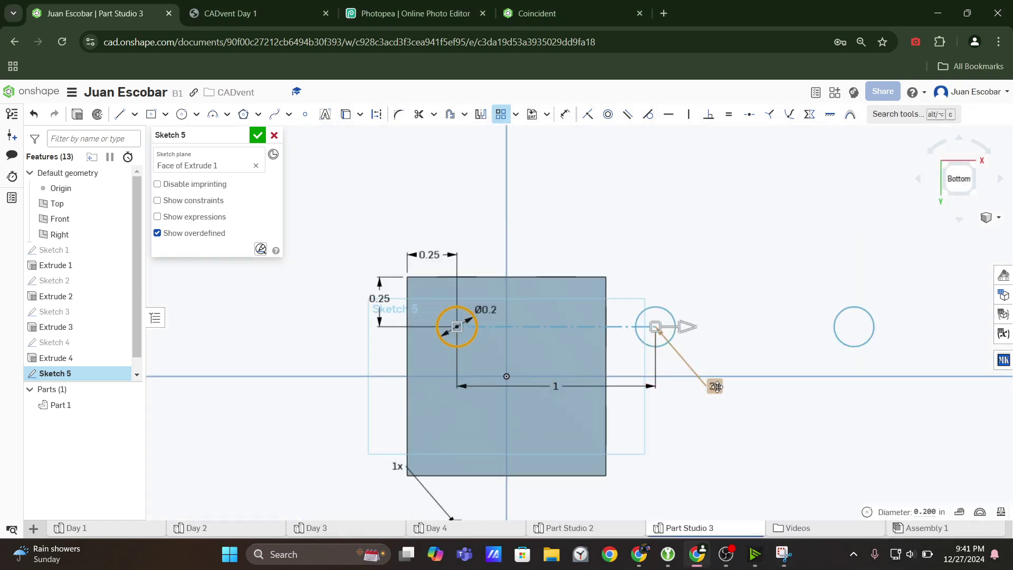
mouse_move(715, 388)
mouse_down()
mouse_move(722, 248)
mouse_move(636, 217)
mouse_move(646, 216)
mouse_up()
scroll(421, 459, down, 4)
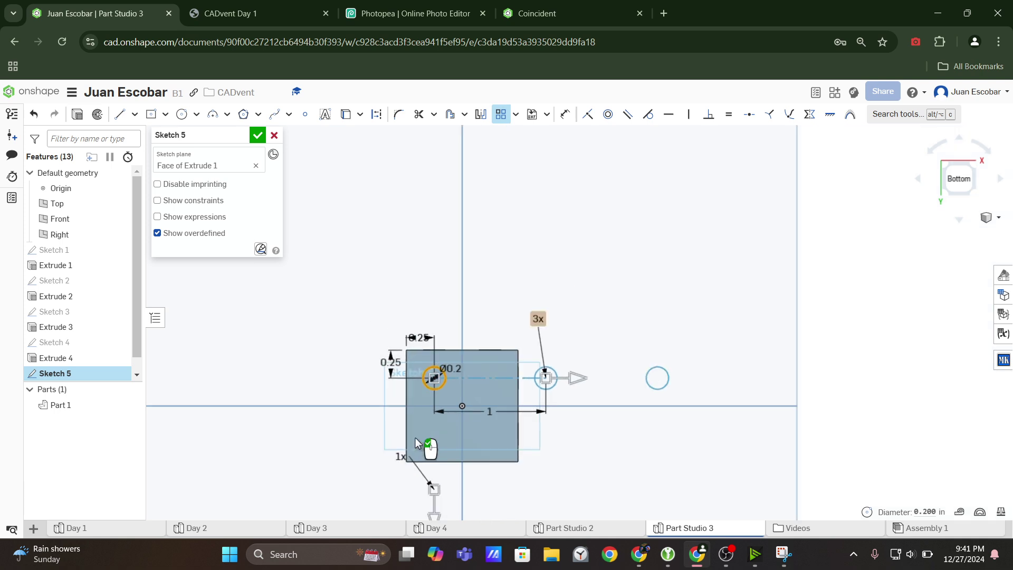
scroll(487, 431, up, 2)
middle_drag(487, 432, 558, 392)
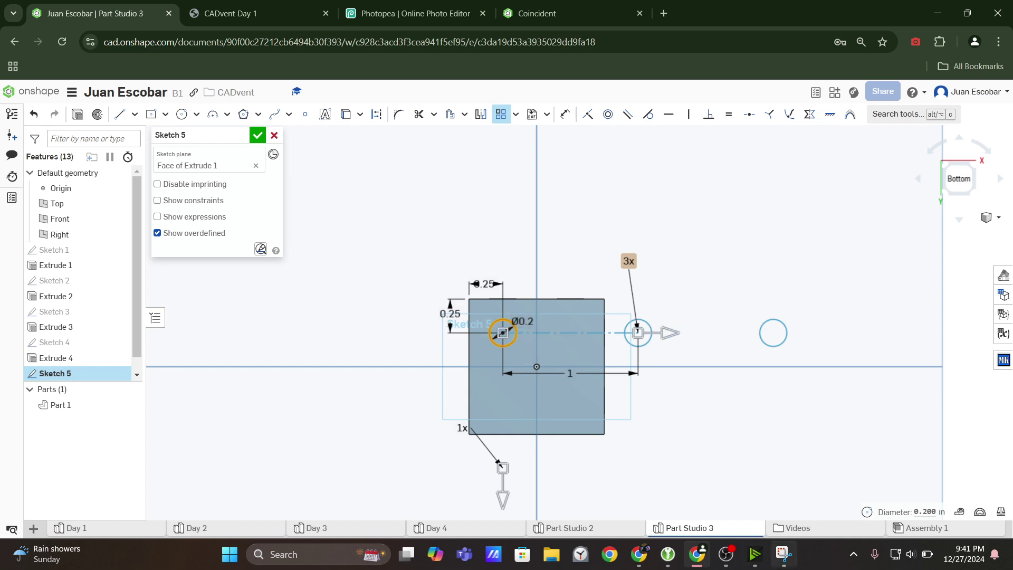
click(783, 553)
ctrl+scroll(668, 323, up, 1)
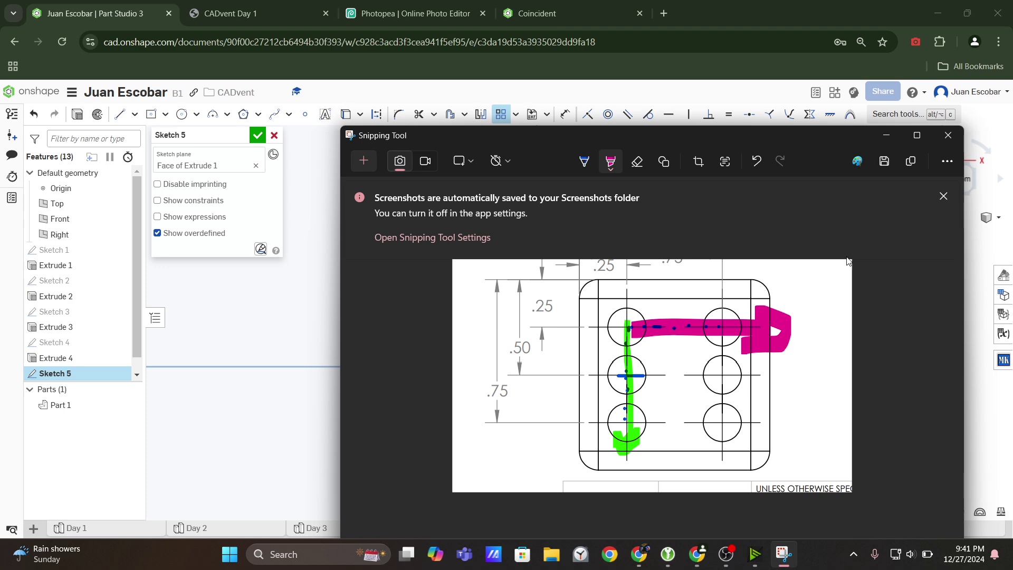
click(887, 135)
click(632, 264)
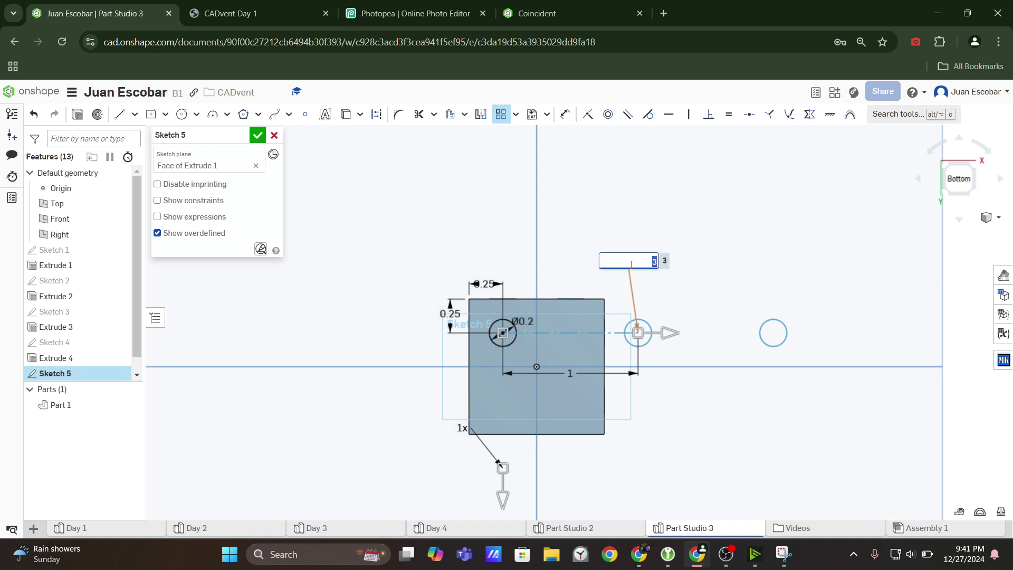
key(Return)
scroll(638, 332, down, 1)
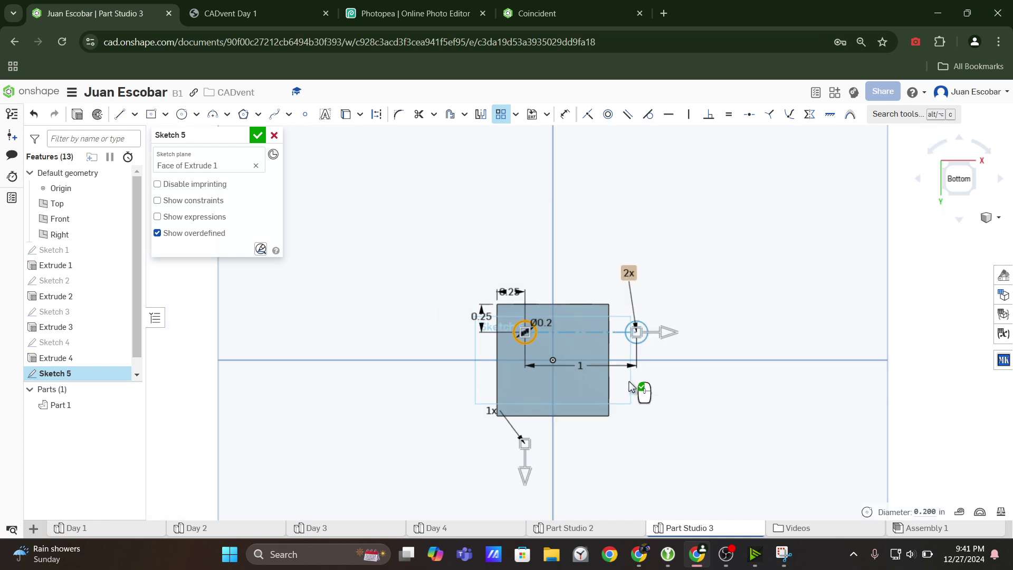
Check the number of holes per column in the captured image and set the vertical instance count to 3
click(784, 554)
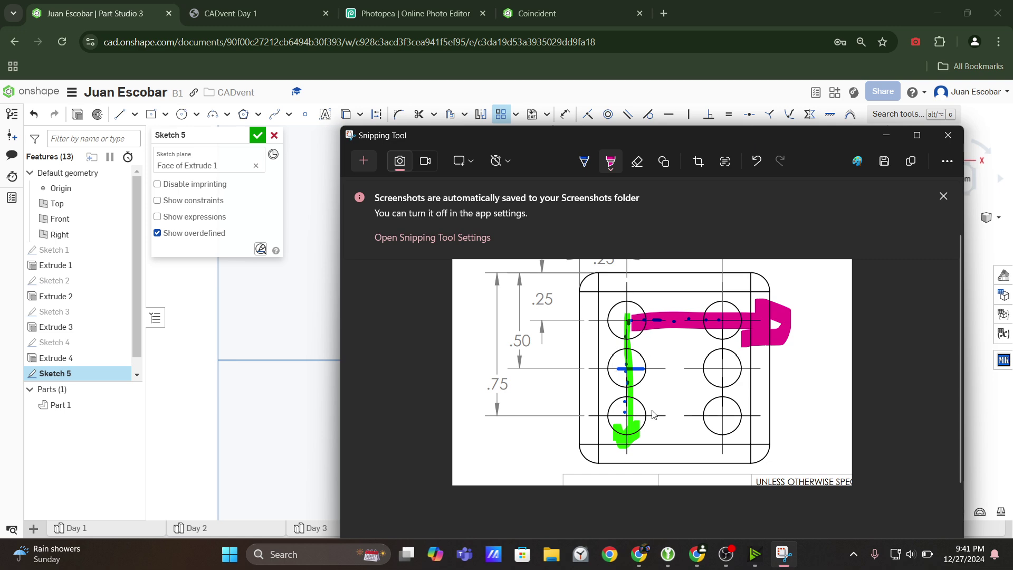
click(895, 141)
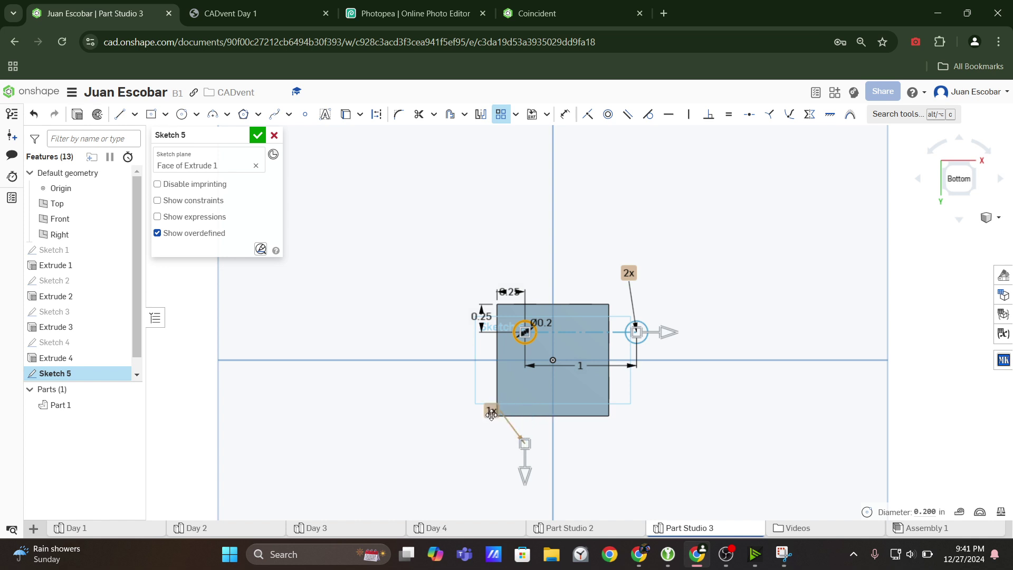
click(493, 412)
text(3)
key(Return)
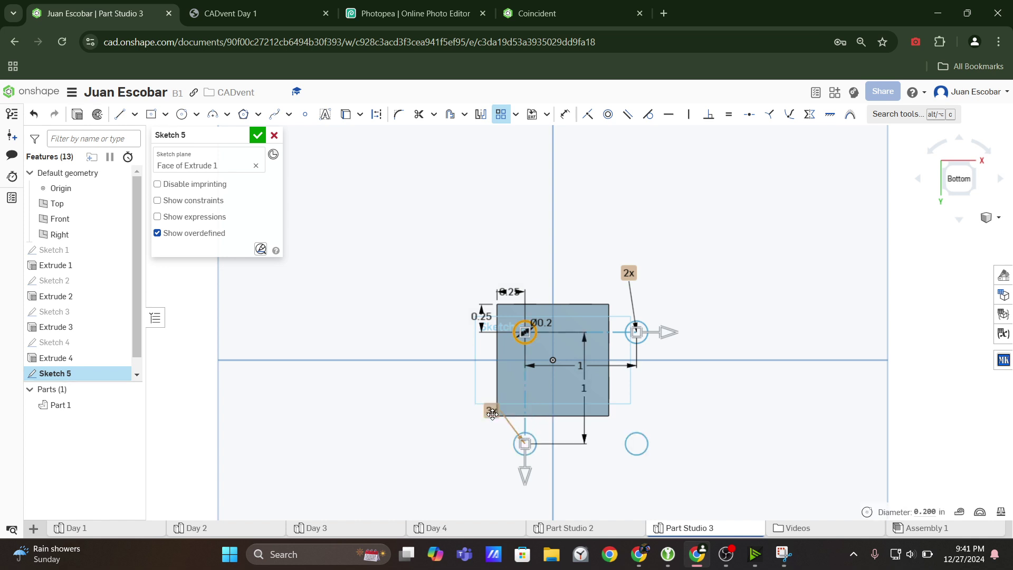
scroll(547, 404, down, 3)
scroll(542, 340, up, 2)
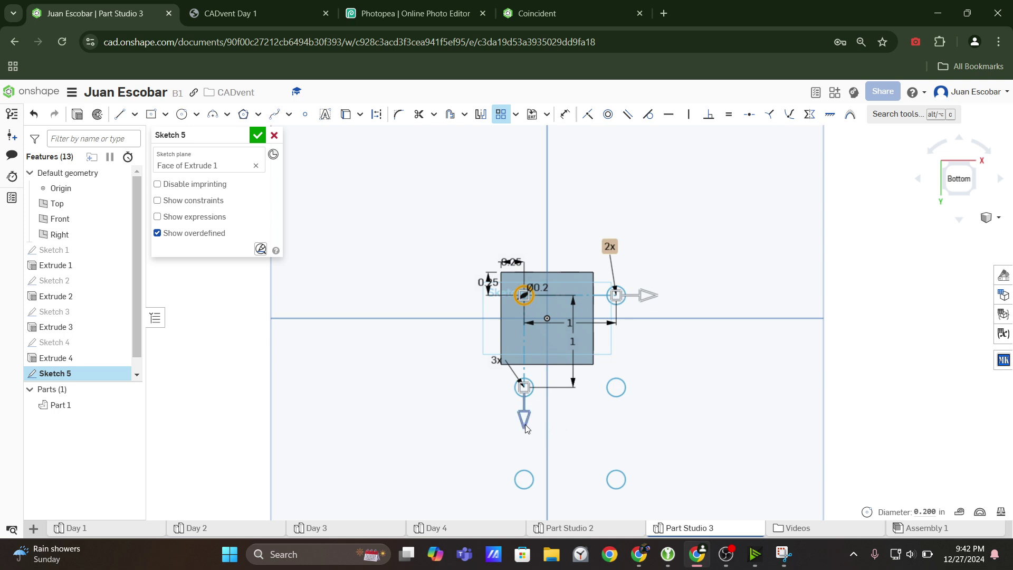
Shorten the pattern spacing to about 0.35 in vertically and 0.56 in horizontally, placing the vertical spacing dimension left of the face
drag(525, 424, 524, 360)
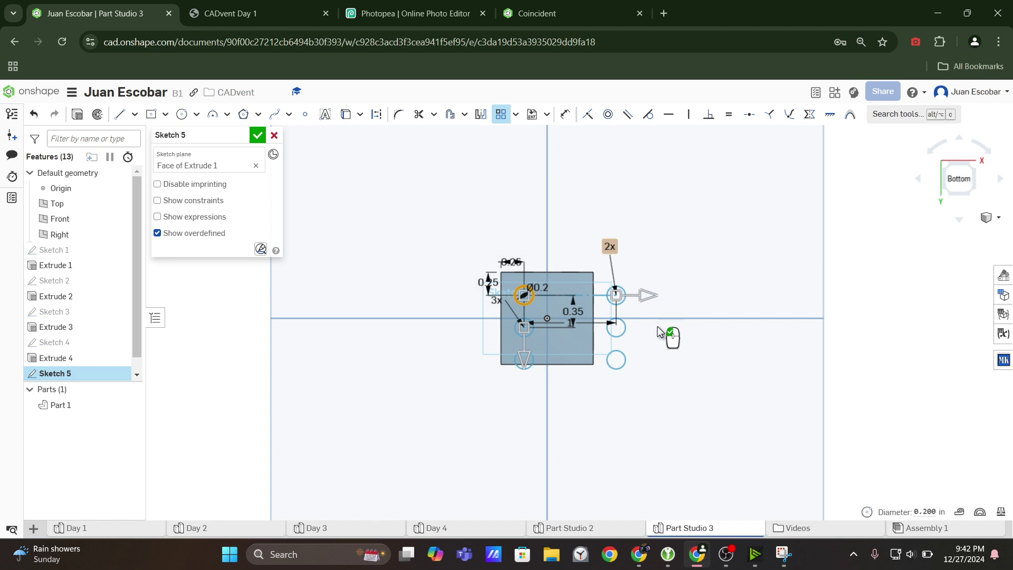
drag(649, 298, 300, 342)
scroll(570, 311, up, 5)
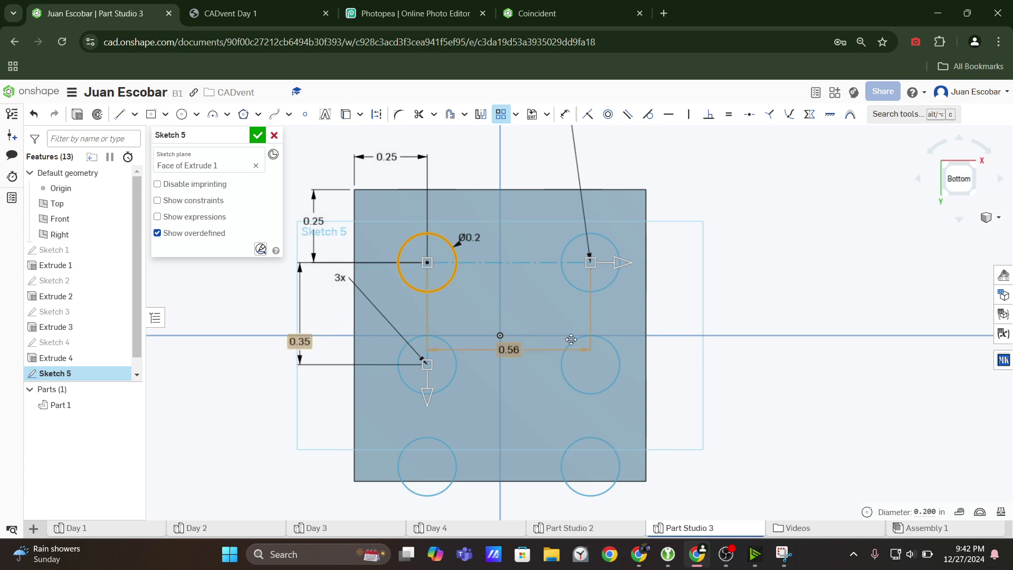
Move the horizontal spacing dimension above the upper row of circles and apply the linear pattern
drag(508, 349, 532, 203)
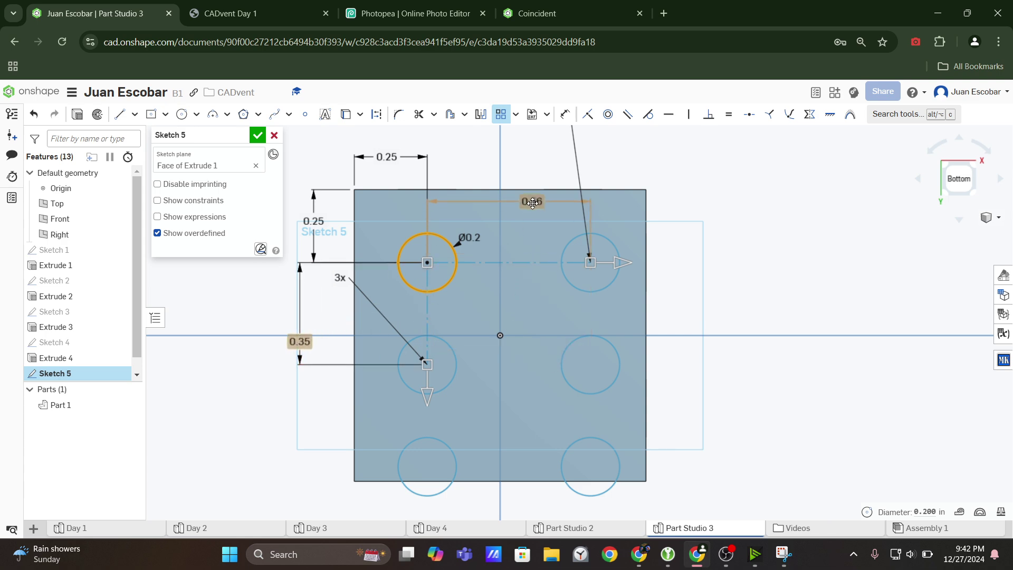
scroll(700, 326, down, 2)
scroll(691, 325, up, 2)
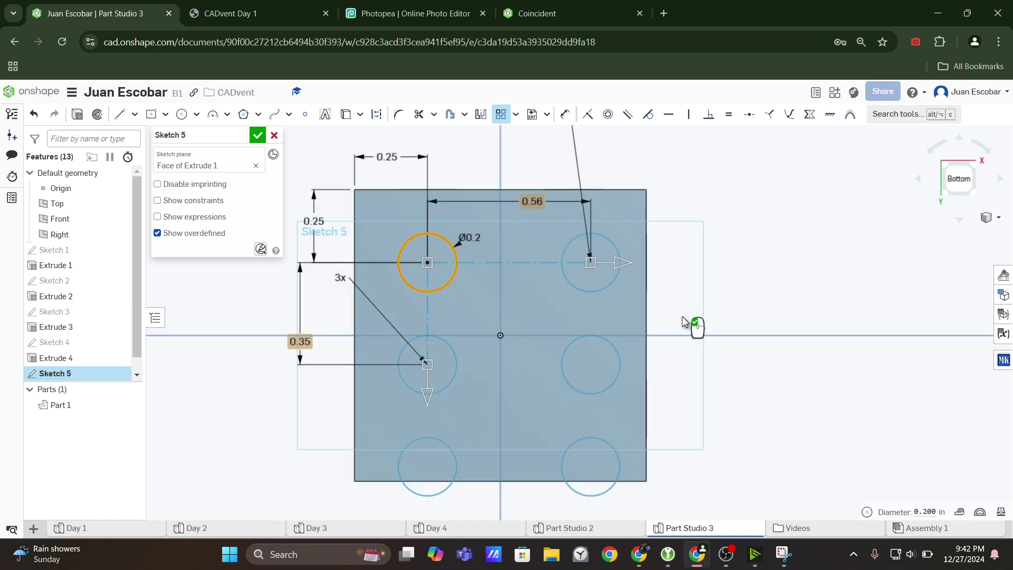
scroll(682, 322, down, 1)
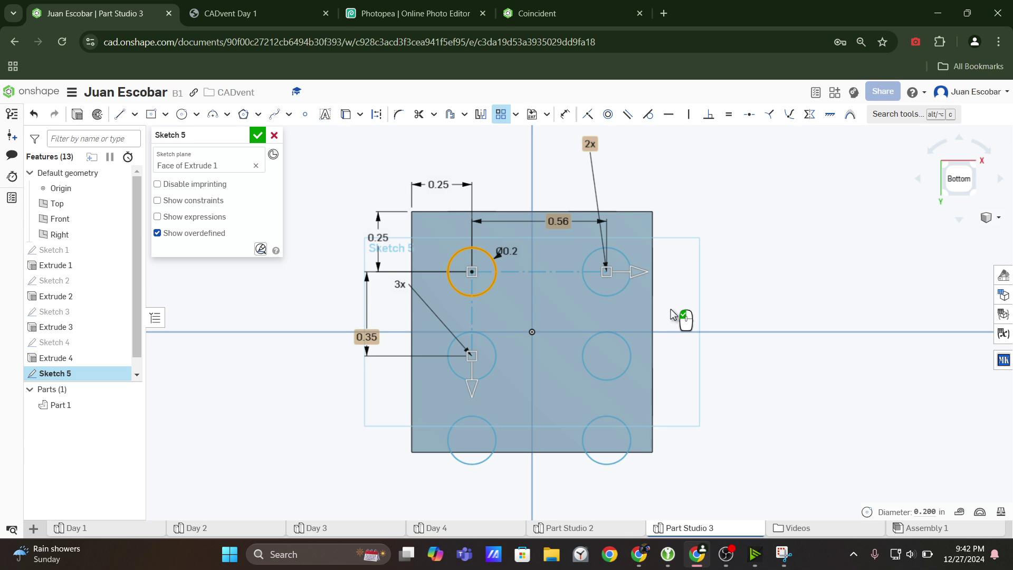
click(673, 332)
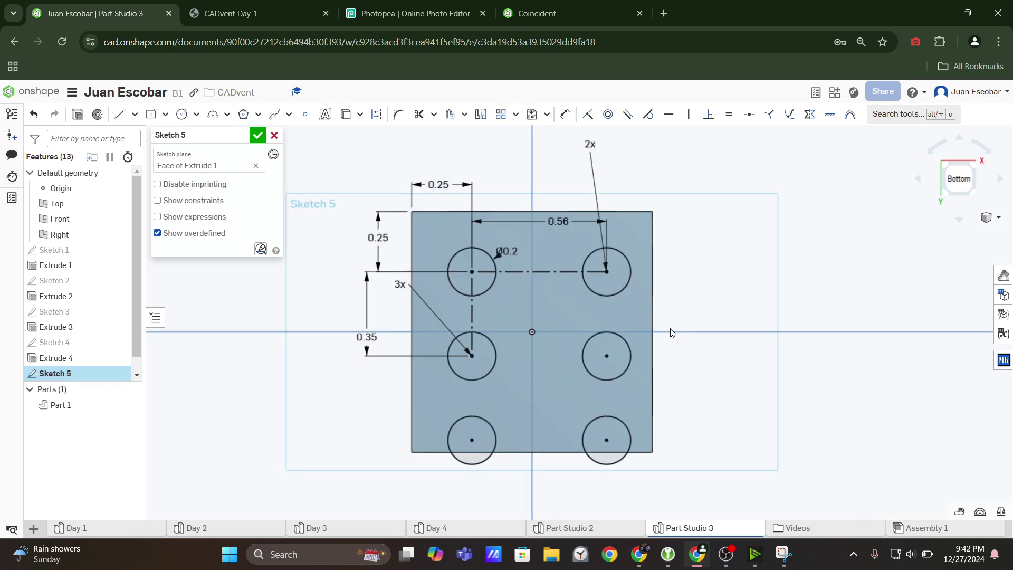
Reposition the horizontal pattern spacing dimension, check the drawing and set the spacing to 0.75-0.25 in
mouse_move(571, 222)
mouse_down()
mouse_move(589, 234)
mouse_move(575, 234)
mouse_up()
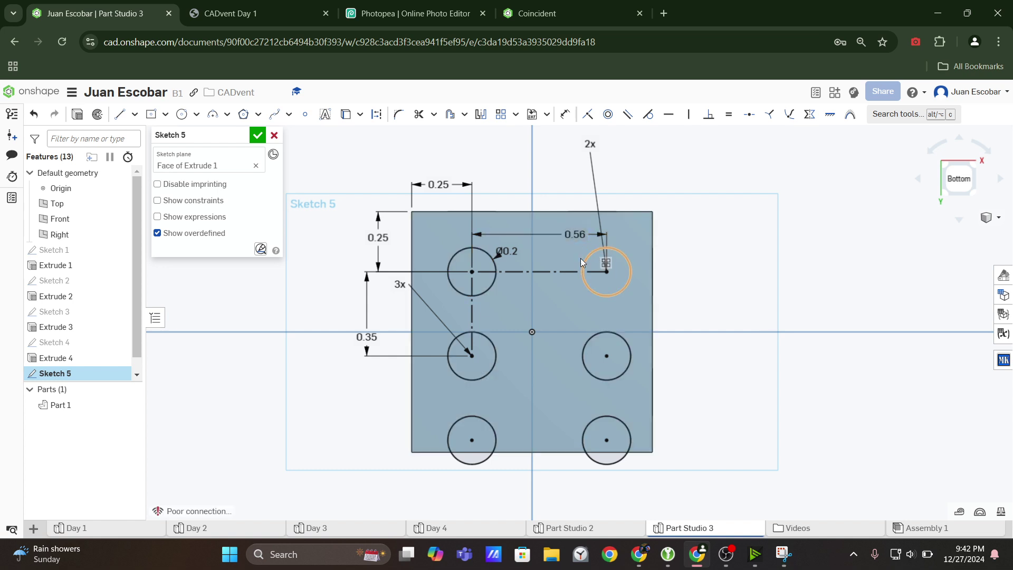
double_click(576, 234)
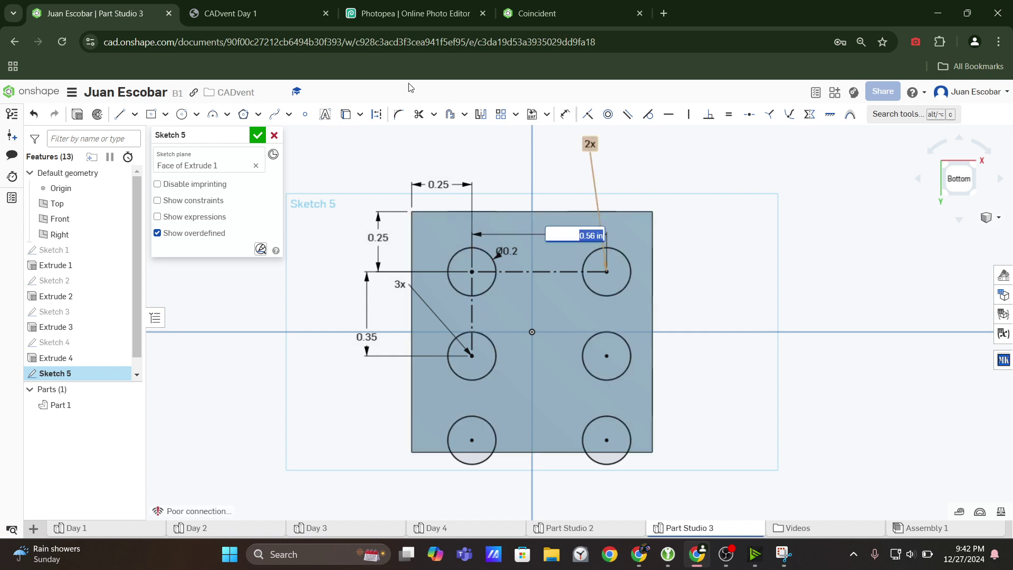
click(248, 13)
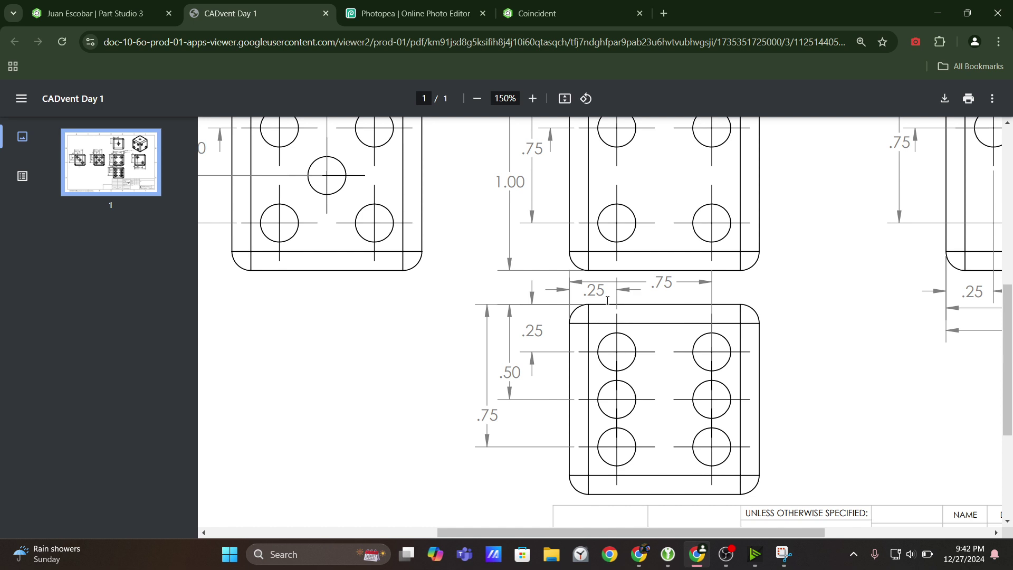
click(63, 13)
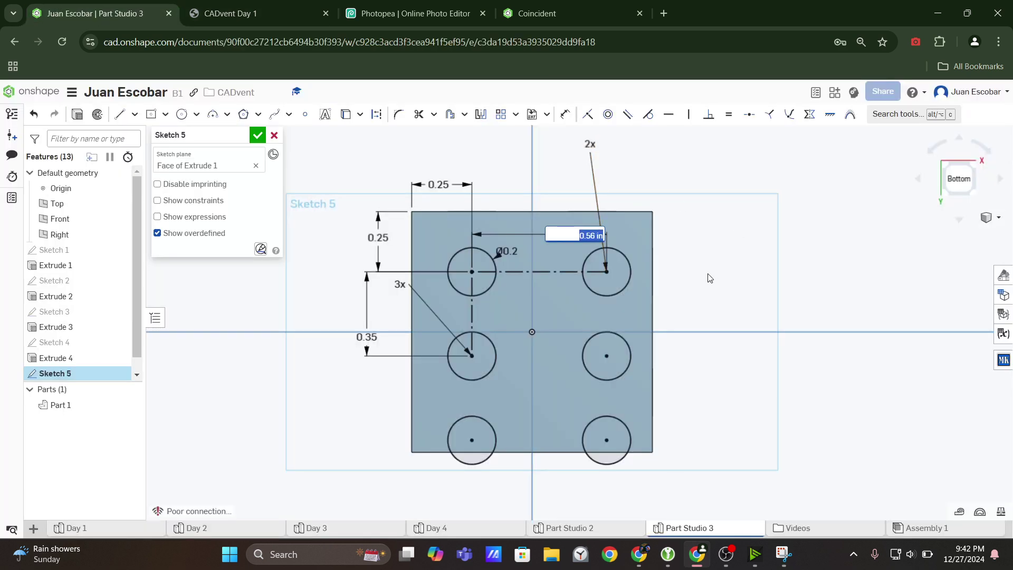
text(0.75-0.25)
key(Return)
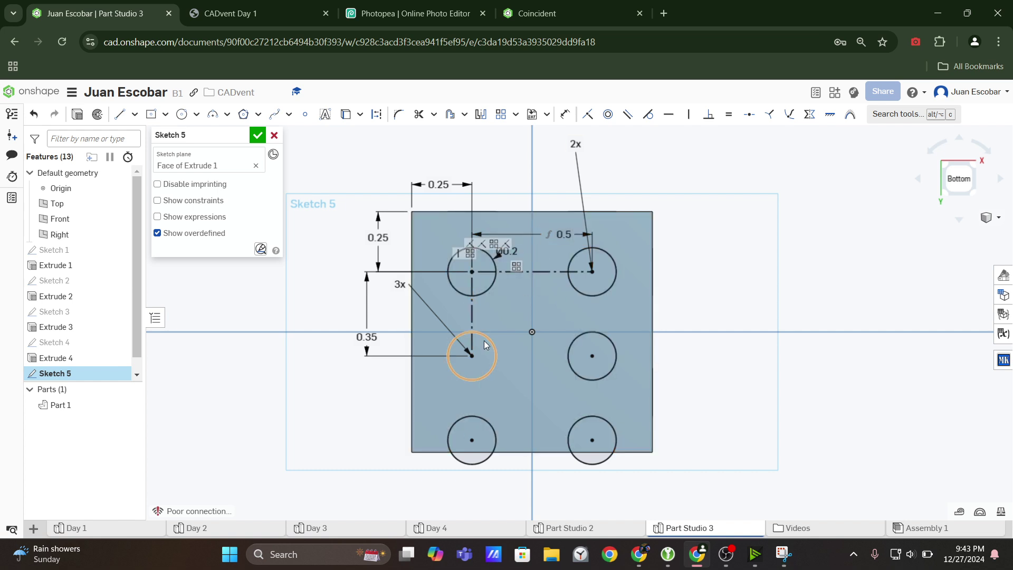
Check the row positions in the drawing, delete the pattern's vertical spacing dimension and pull the lower rows of circles further down
click(254, 14)
scroll(461, 190, up, 1)
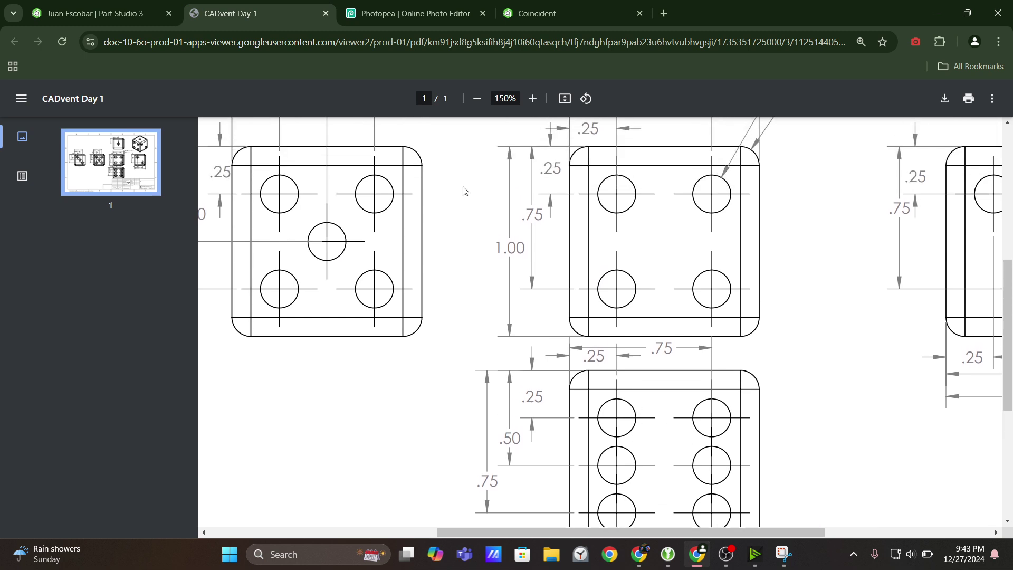
scroll(604, 364, down, 1)
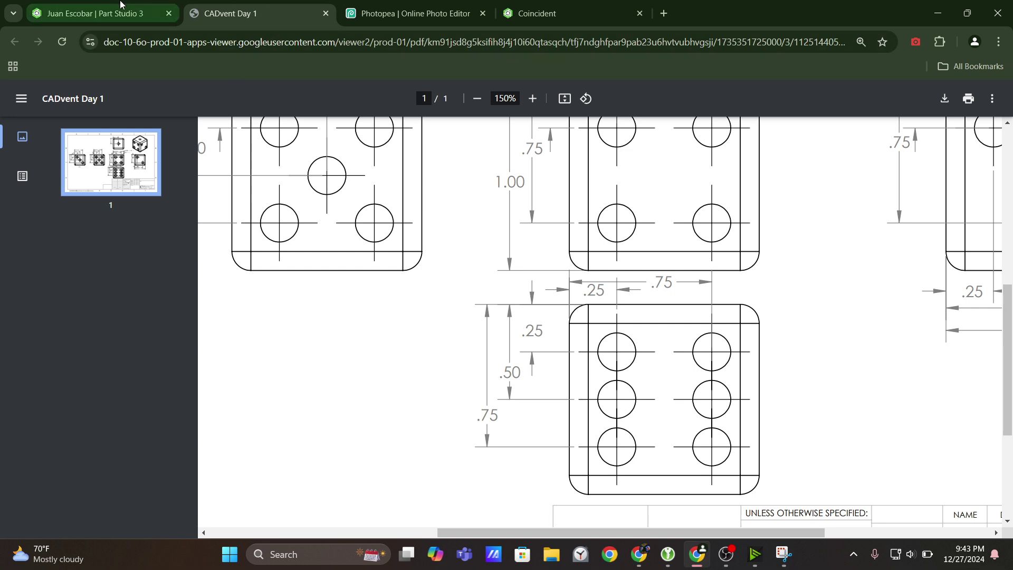
click(95, 13)
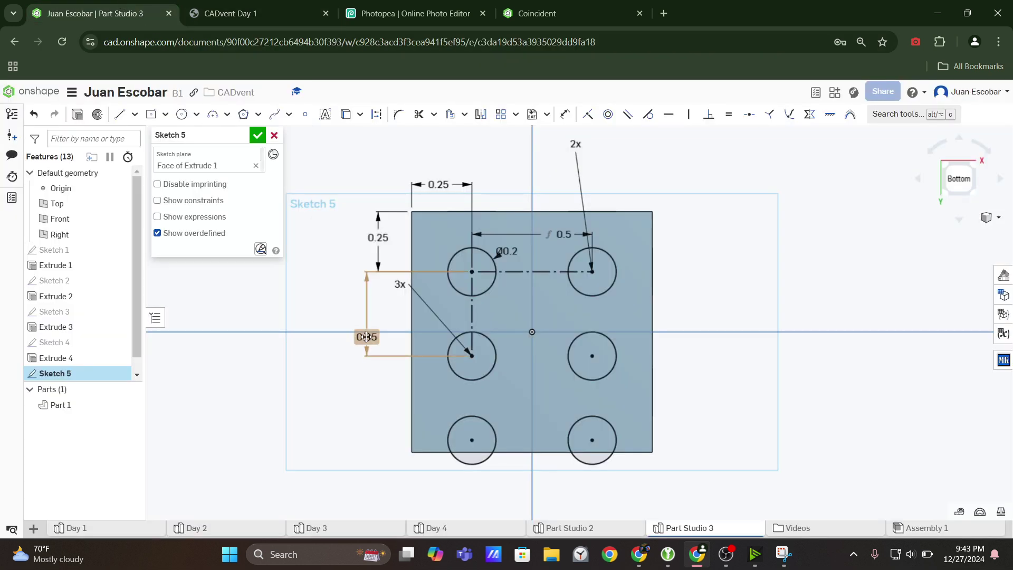
mouse_move(373, 352)
mouse_down()
mouse_move(430, 358)
mouse_move(381, 367)
mouse_up()
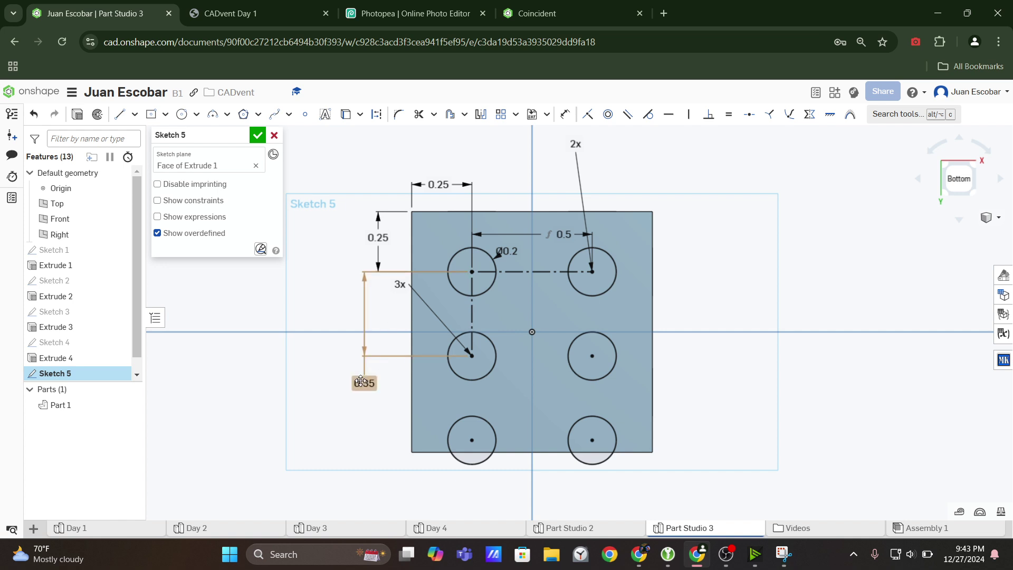
click(361, 382)
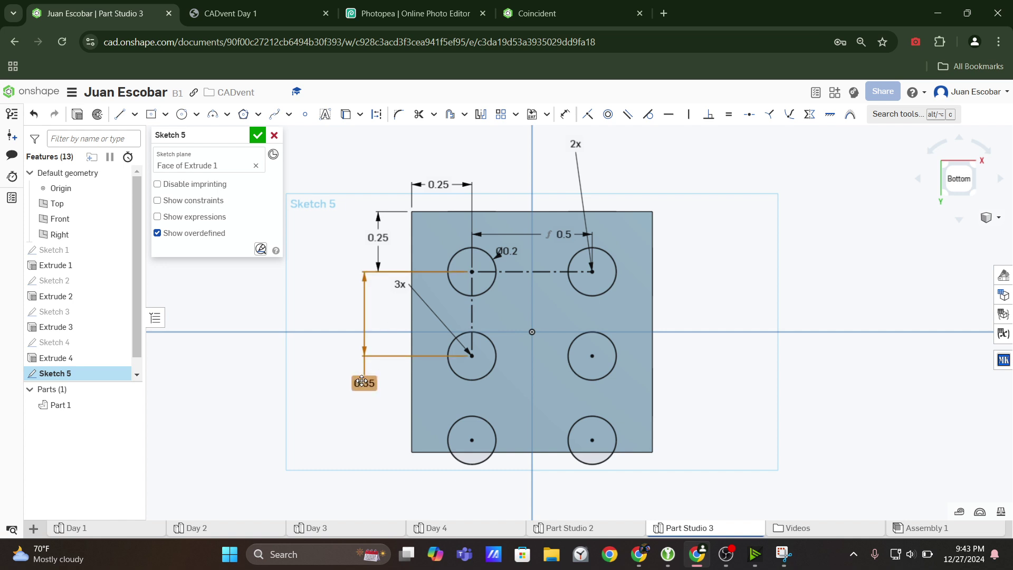
key(Delete)
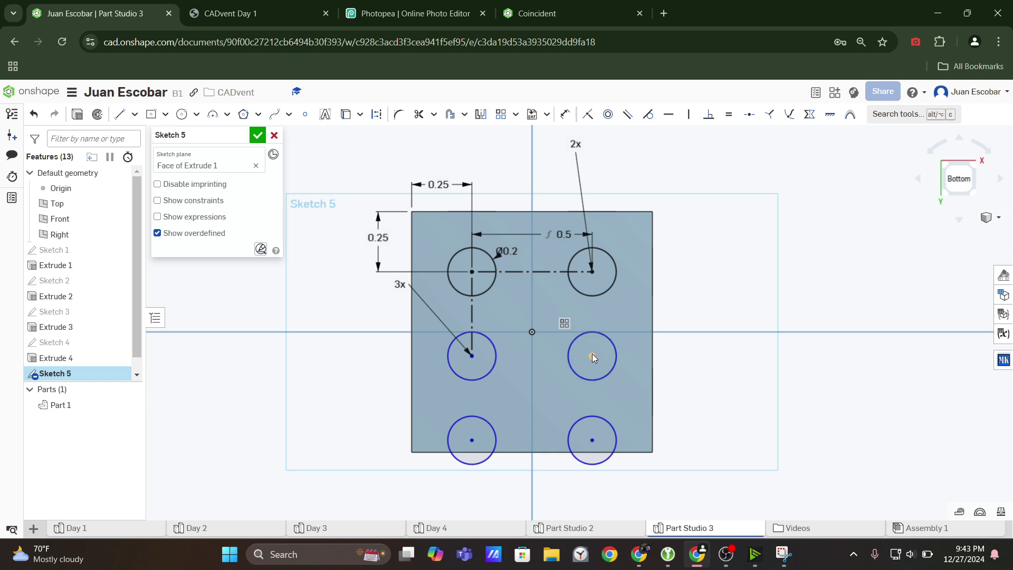
drag(592, 357, 634, 370)
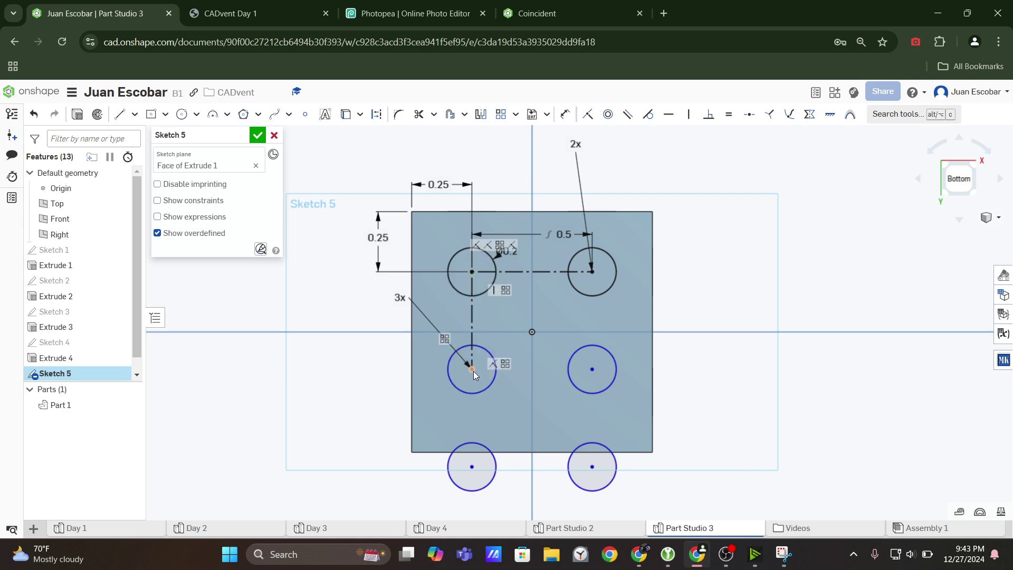
Dimension the center of the left circle in the middle row 0.5 in from the face's upper edge, following the drawing, and finish the sketch
click(296, 4)
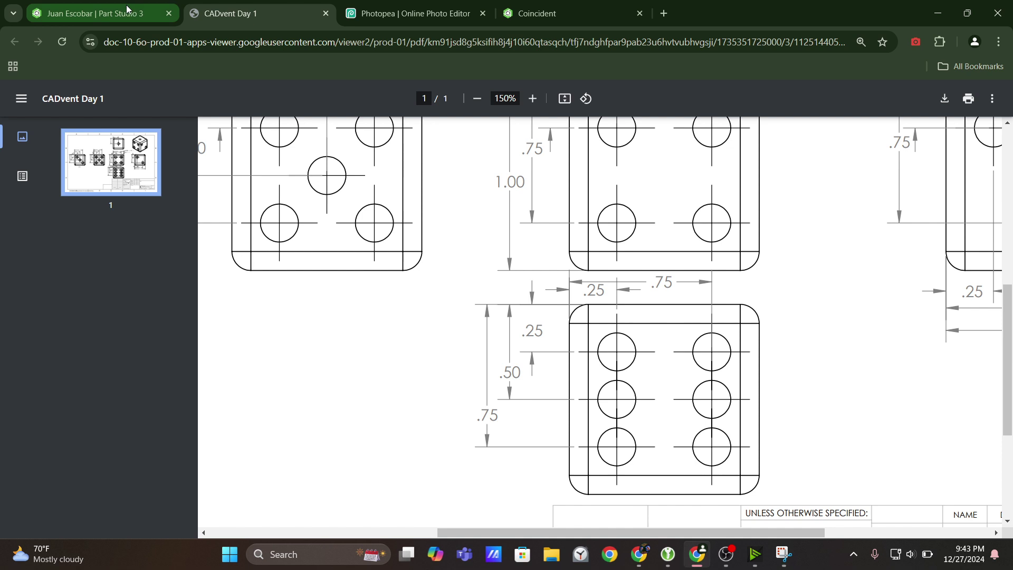
click(142, 14)
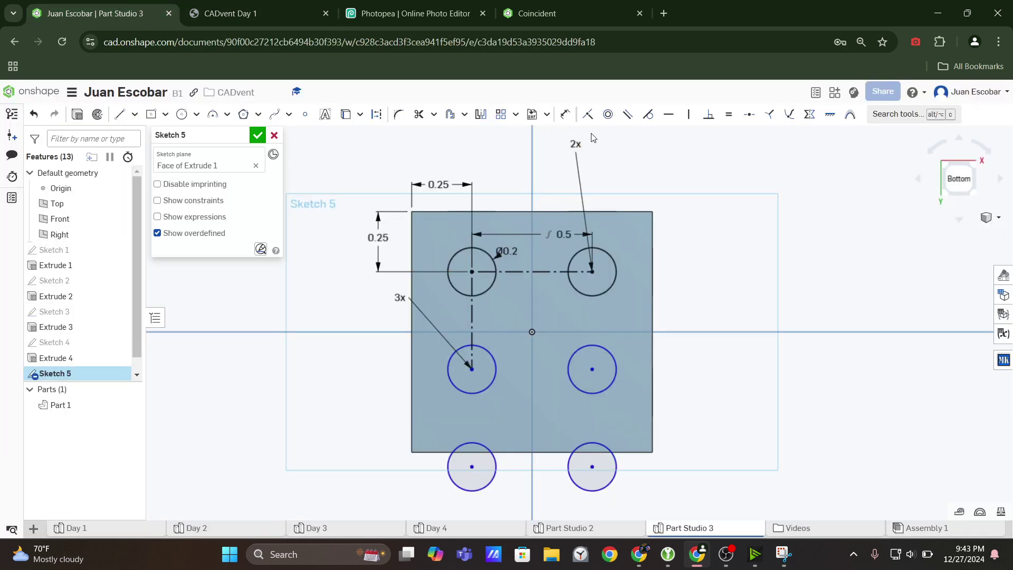
click(563, 114)
click(465, 211)
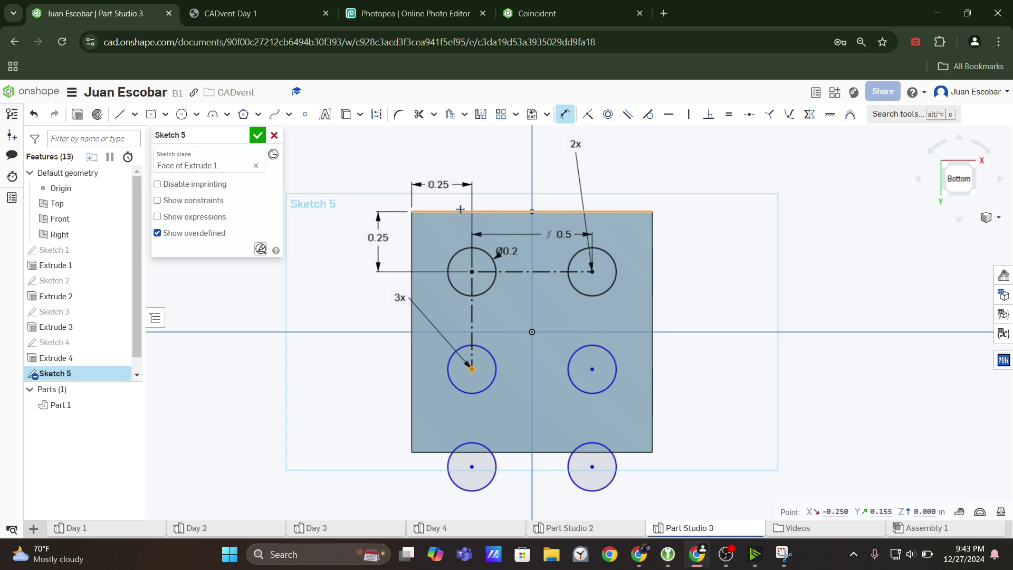
click(333, 251)
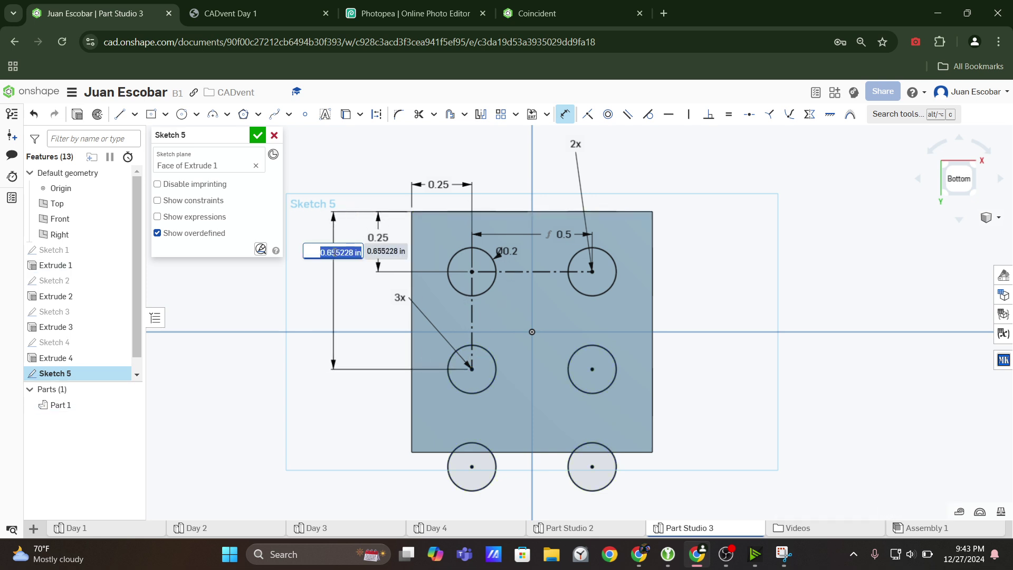
text(0.5)
key(Return)
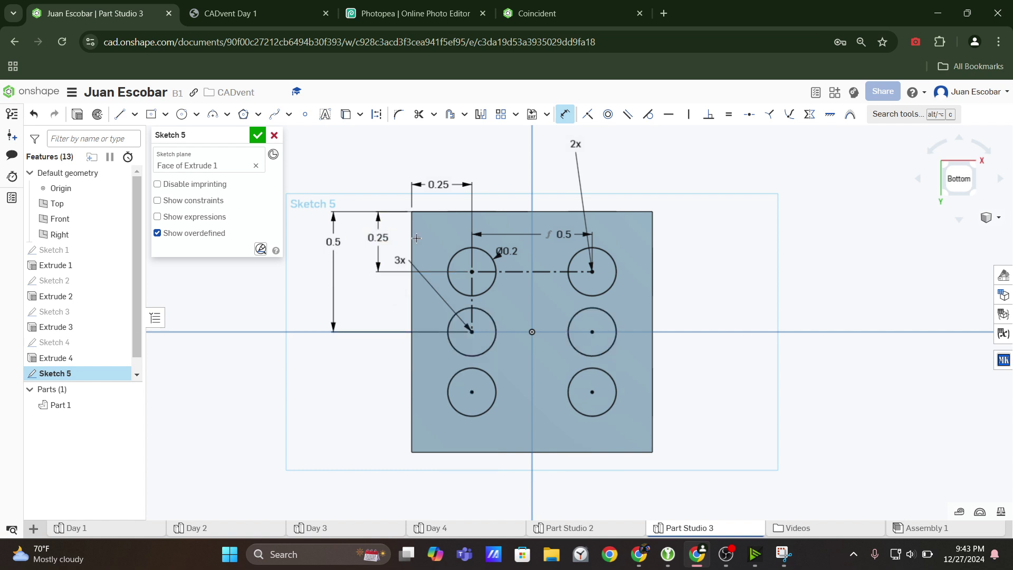
key(Escape)
click(490, 329)
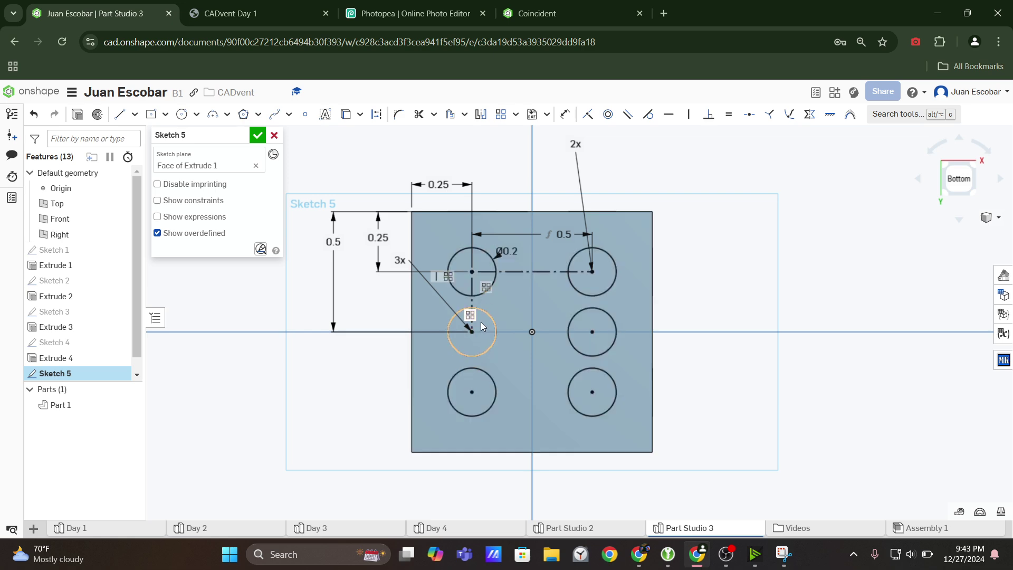
key(Escape)
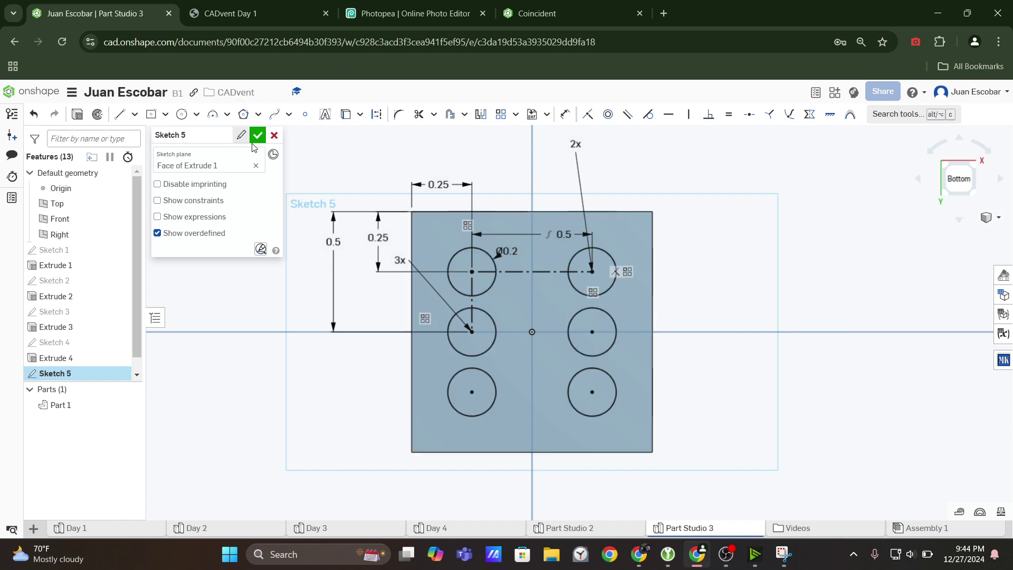
click(258, 135)
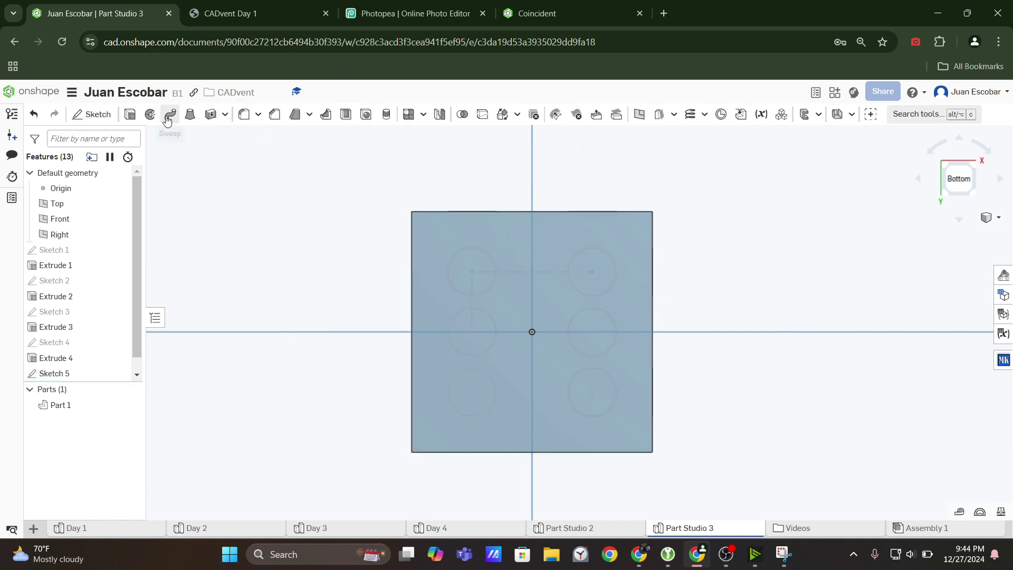
Extrude the six circles of Sketch 5 as a blind Remove cut 0.1 in deep into the die
click(130, 114)
scroll(551, 251, down, 3)
right_drag(552, 251, 549, 258)
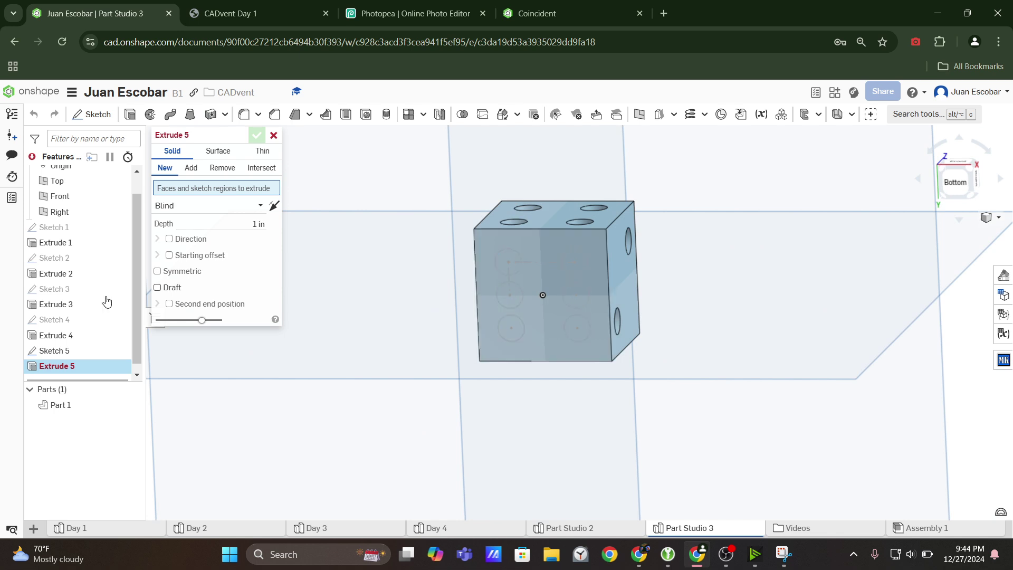
click(62, 352)
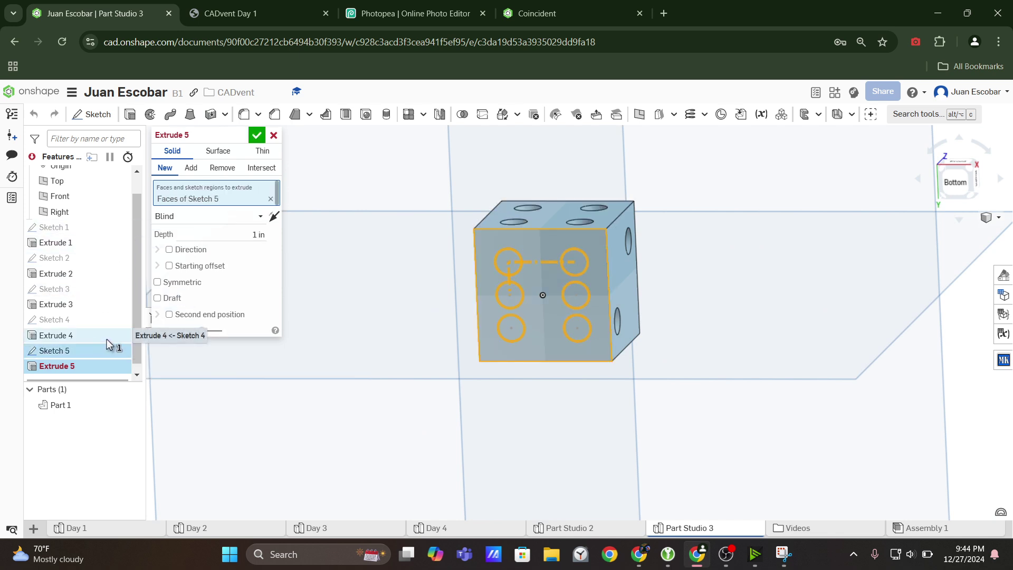
click(222, 168)
click(273, 216)
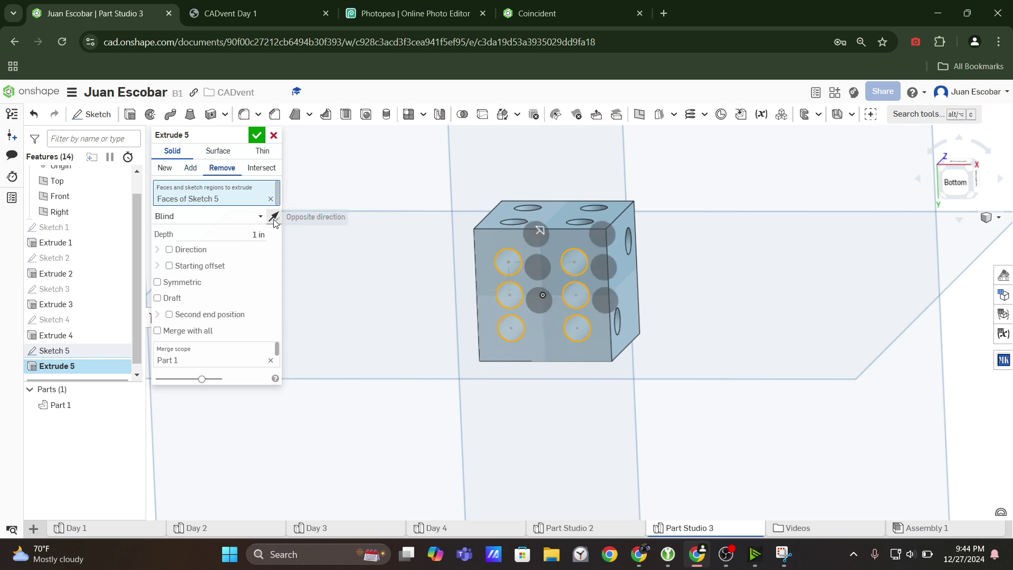
click(274, 218)
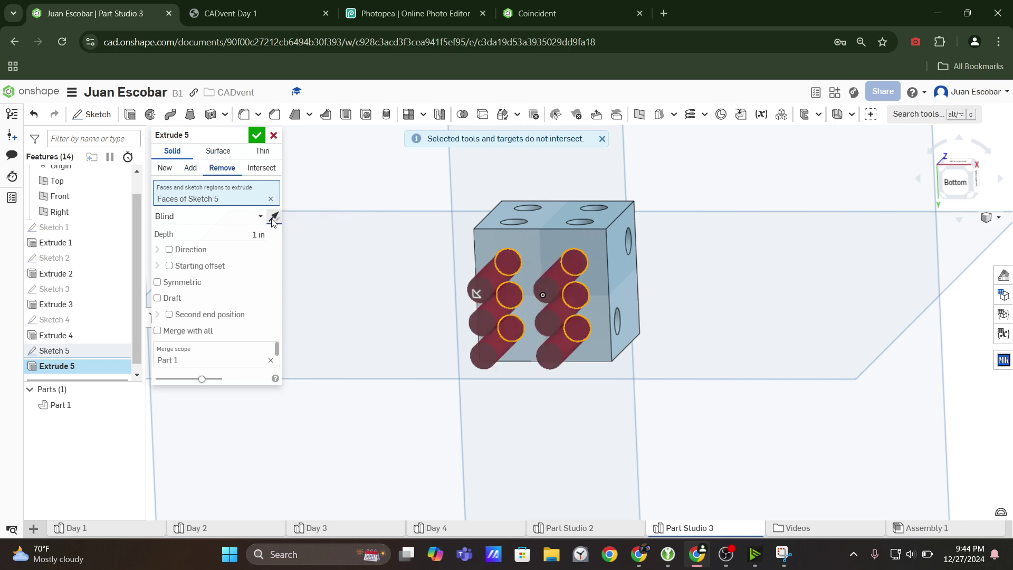
click(245, 234)
text(0.1)
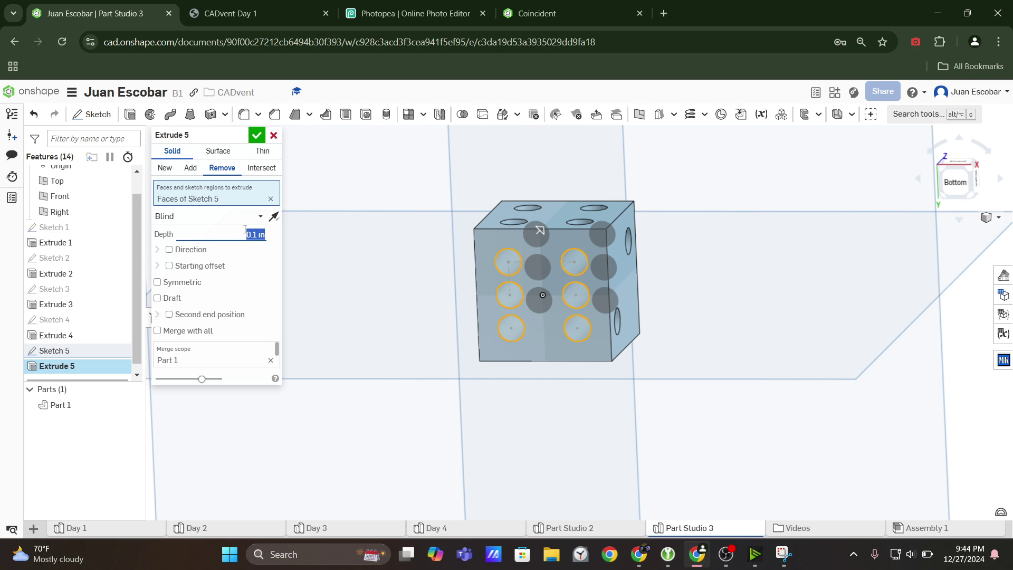
click(257, 135)
Inspect the die in isometric view and compare its faces with the hole layouts across all views of the CADvent Day 1 drawing
right_drag(557, 199, 870, 222)
click(967, 160)
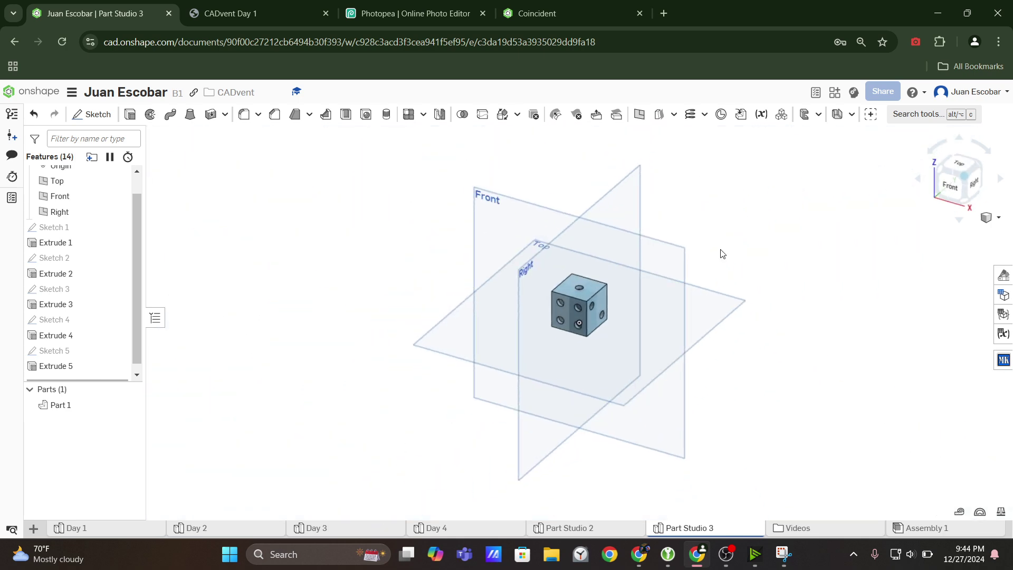
scroll(524, 347, up, 5)
click(321, 4)
scroll(785, 344, up, 7)
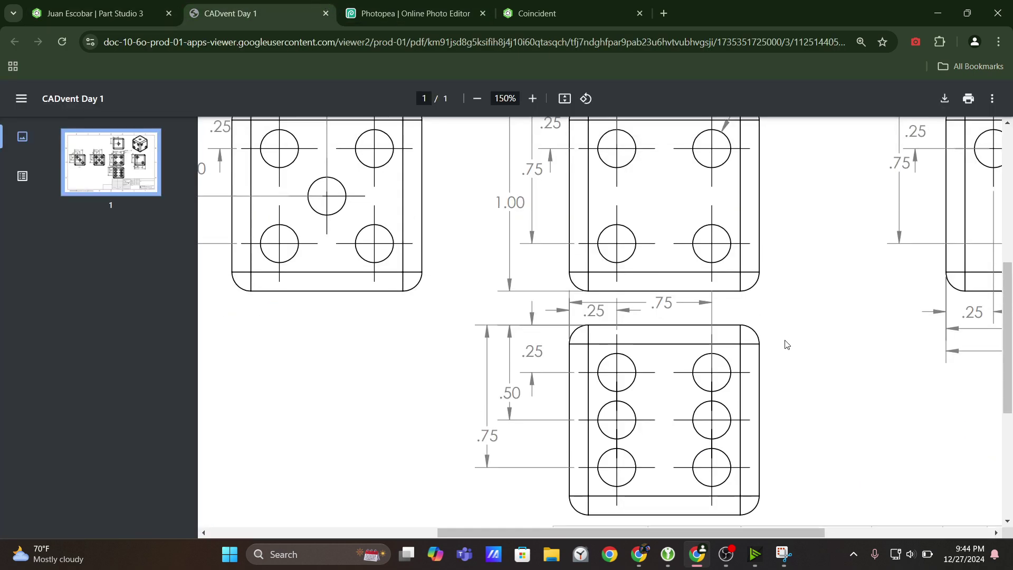
click(476, 98)
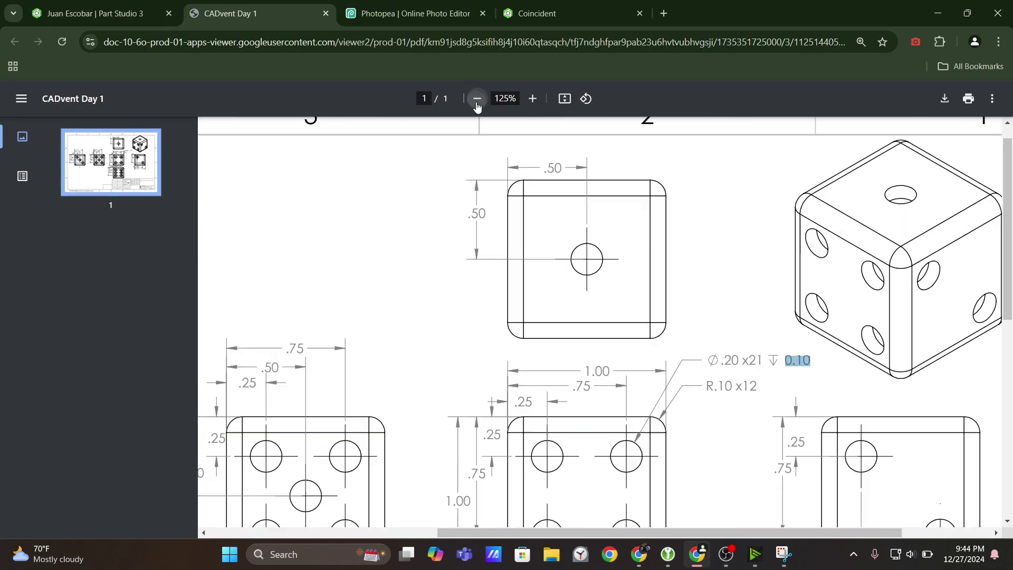
click(477, 98)
click(477, 98)
scroll(598, 389, down, 2)
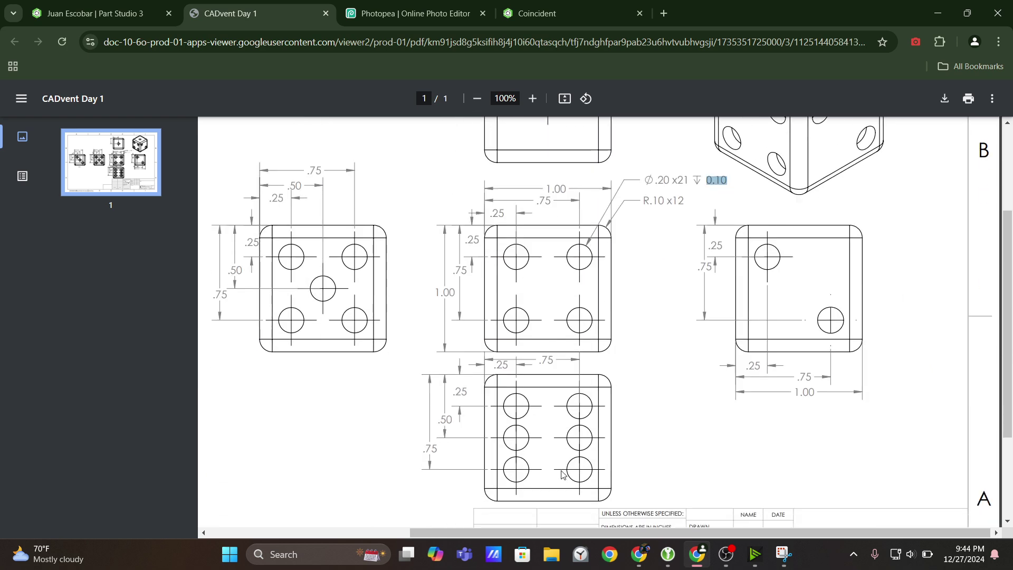
scroll(578, 391, up, 3)
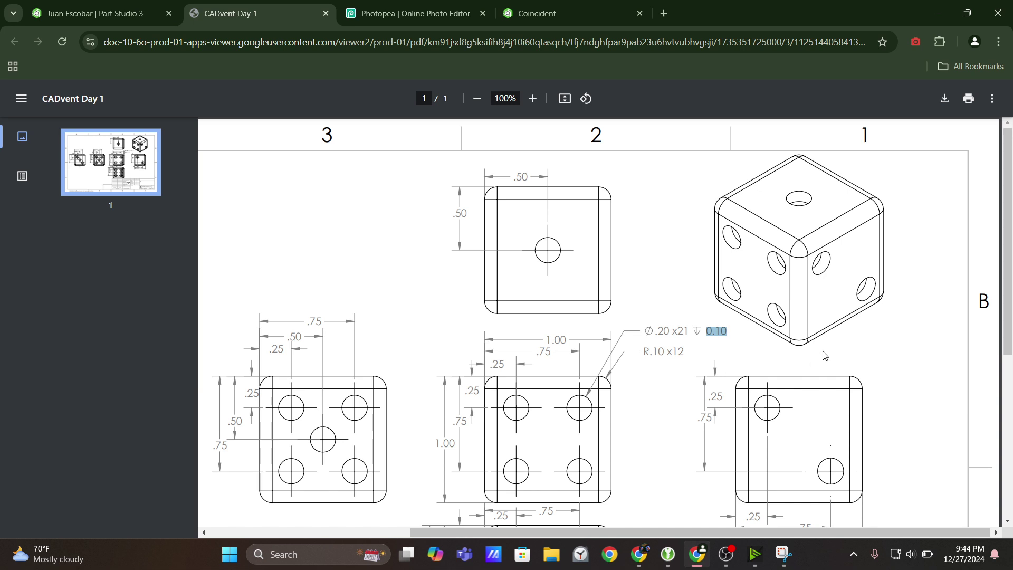
scroll(564, 270, down, 2)
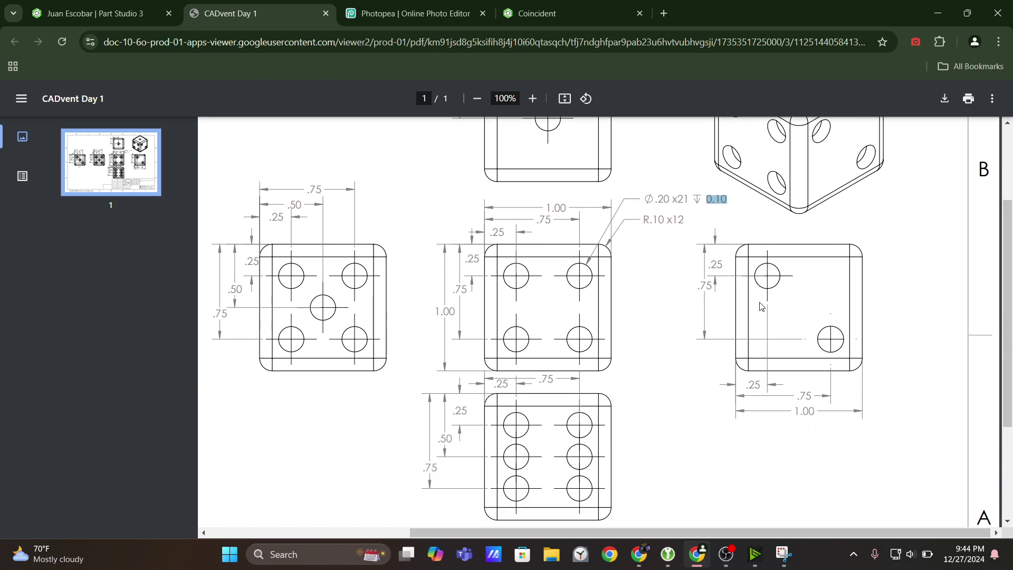
drag(712, 533, 553, 510)
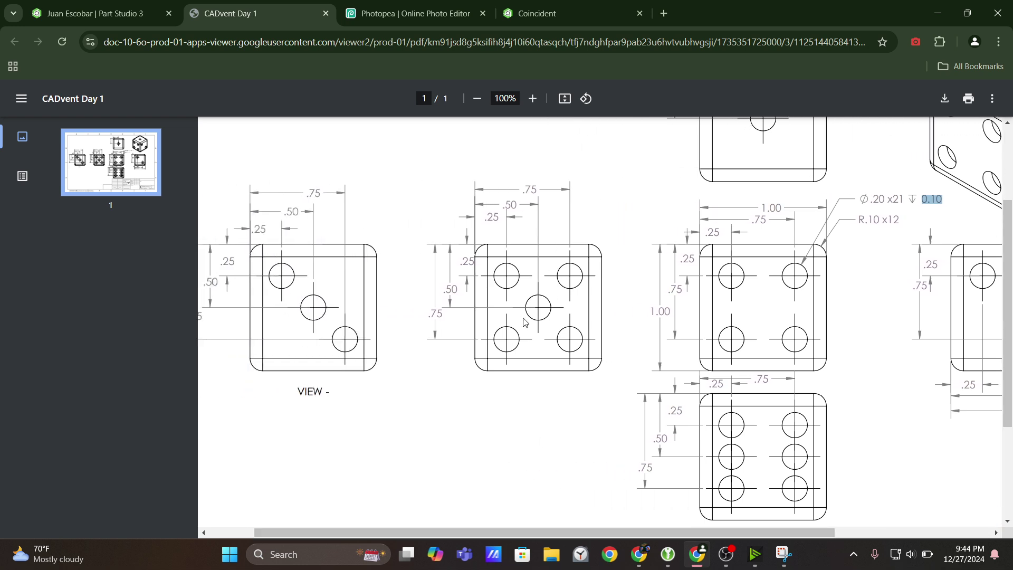
click(477, 99)
click(478, 98)
scroll(563, 272, up, 2)
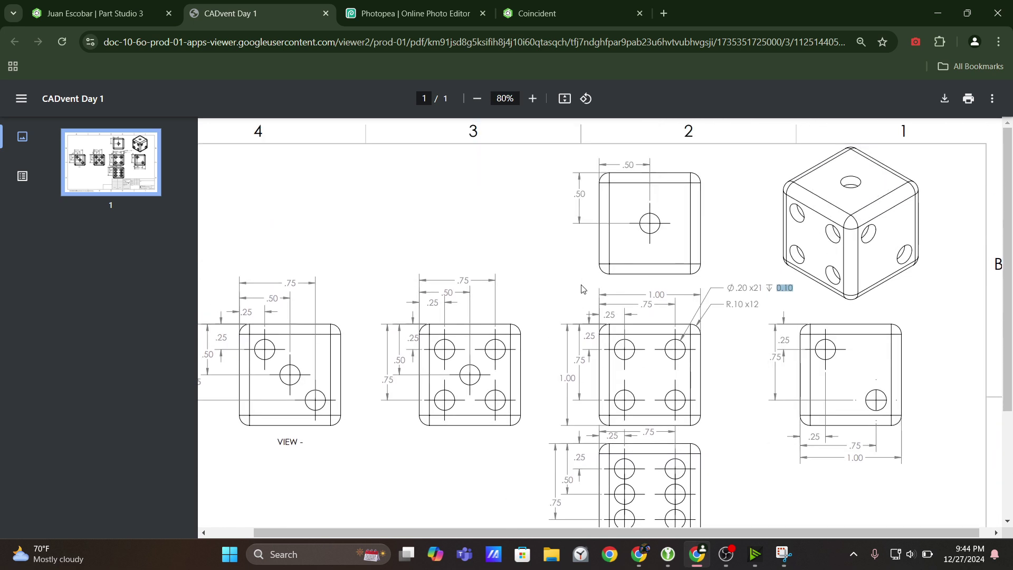
click(87, 10)
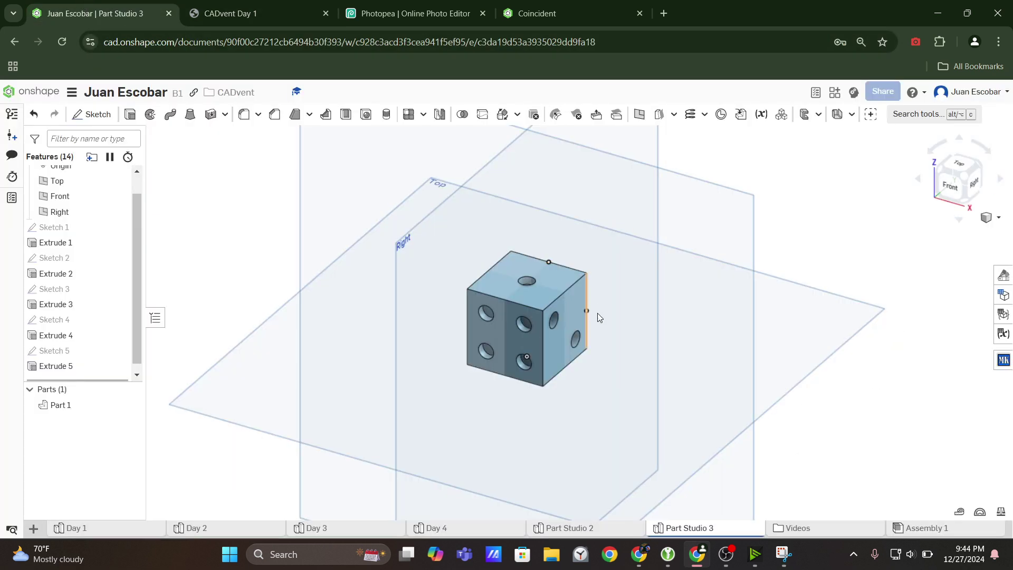
click(311, 5)
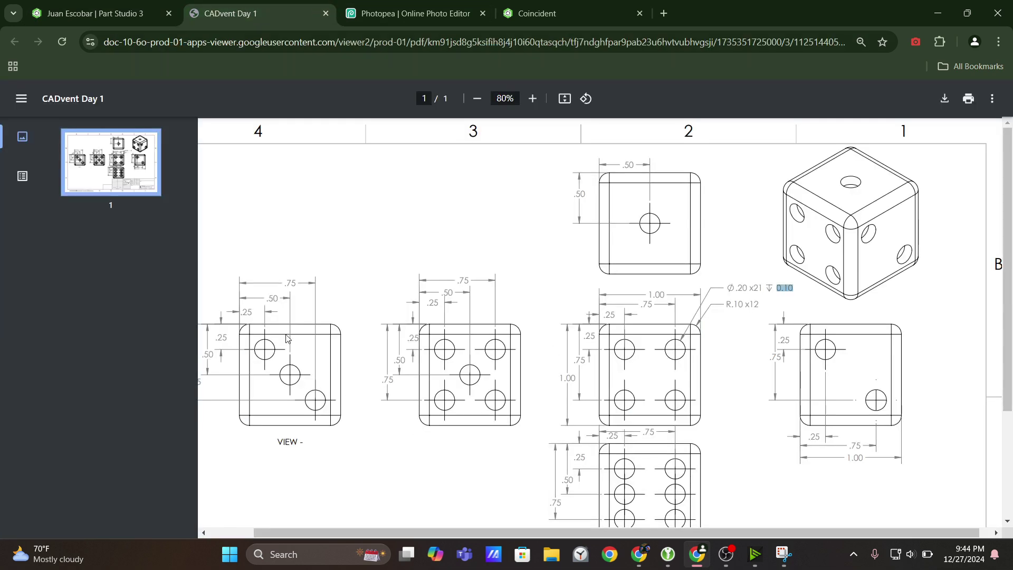
Inspect the die from its front and left sides to find the face still without holes and compare it with the drawing's five-hole view
click(90, 13)
click(499, 334)
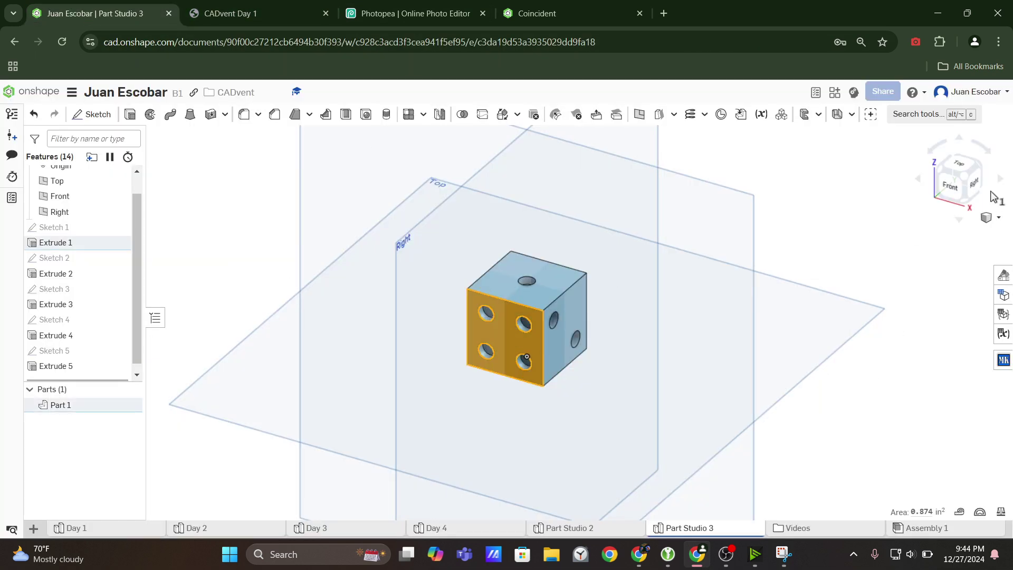
click(952, 186)
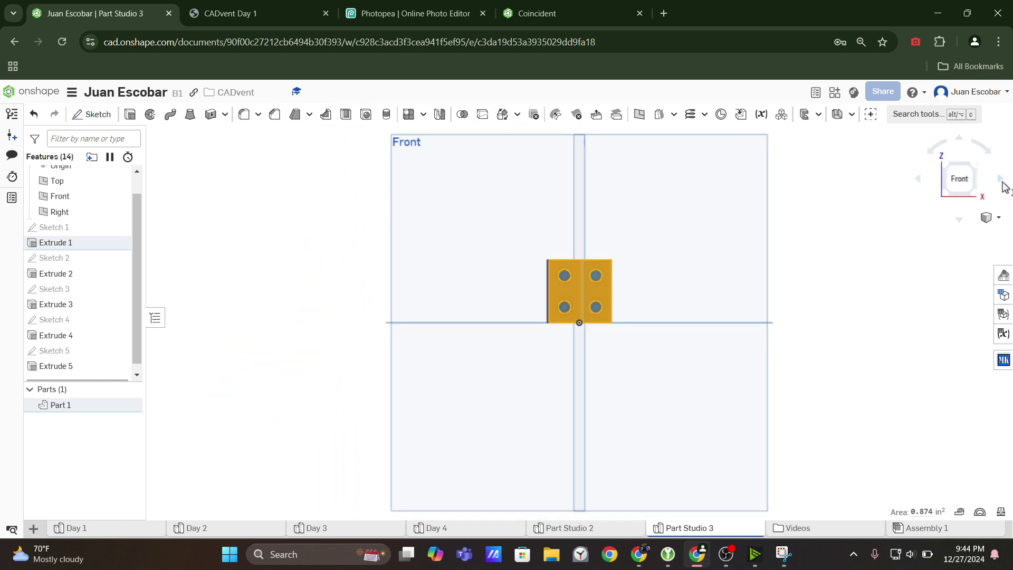
click(1003, 183)
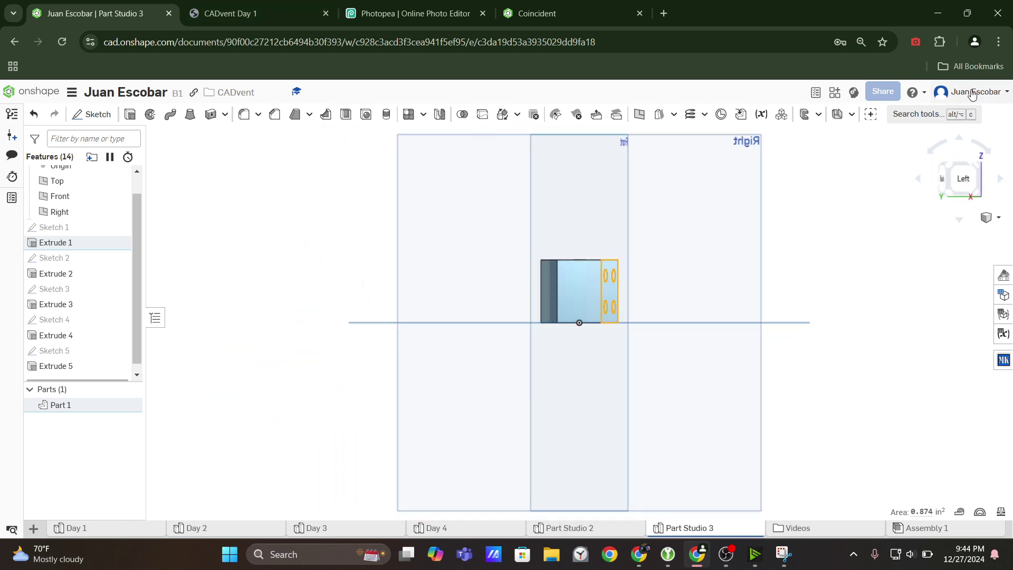
click(918, 179)
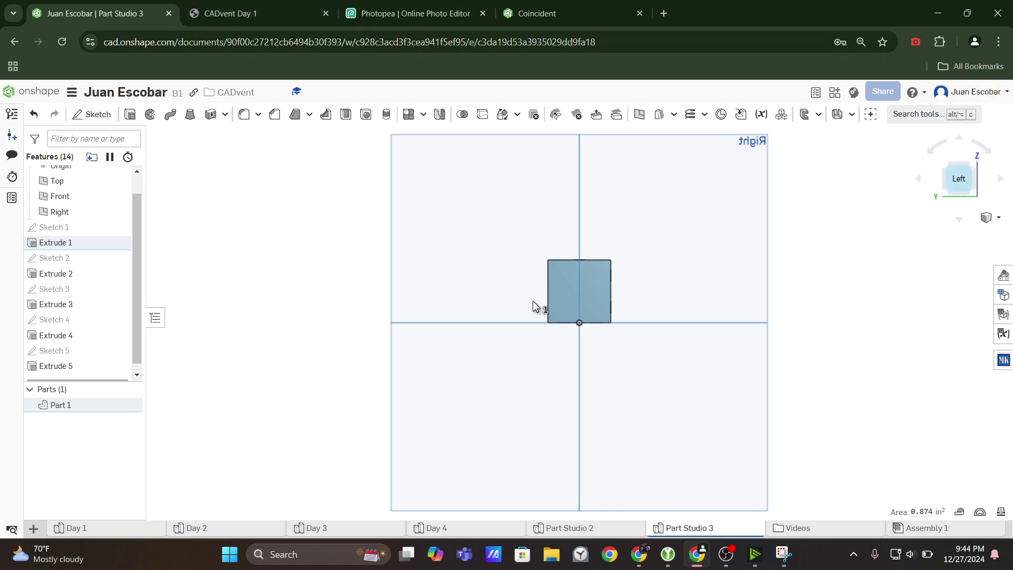
scroll(621, 296, up, 3)
right_drag(676, 275, 663, 329)
key(shift+7)
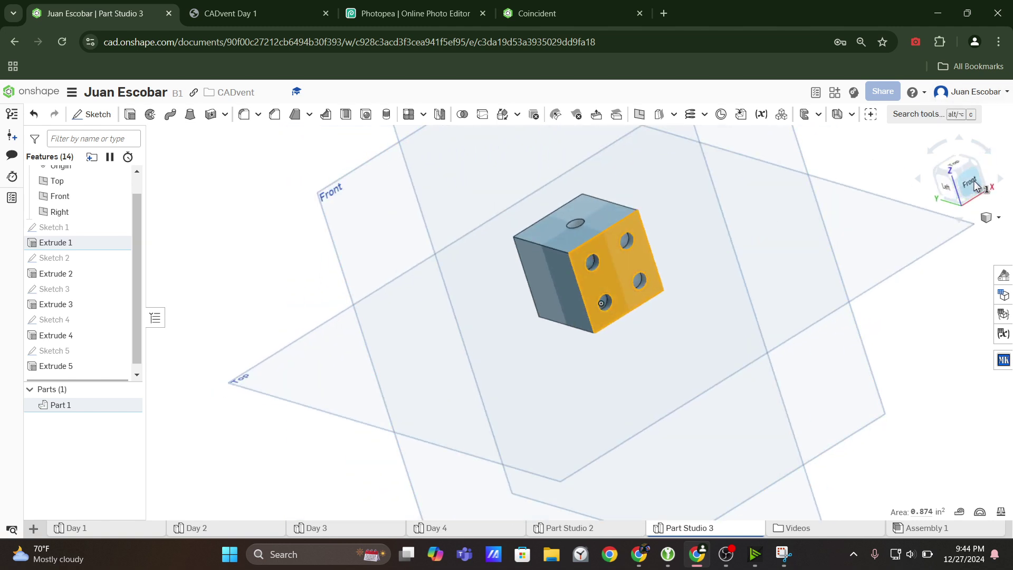
click(955, 193)
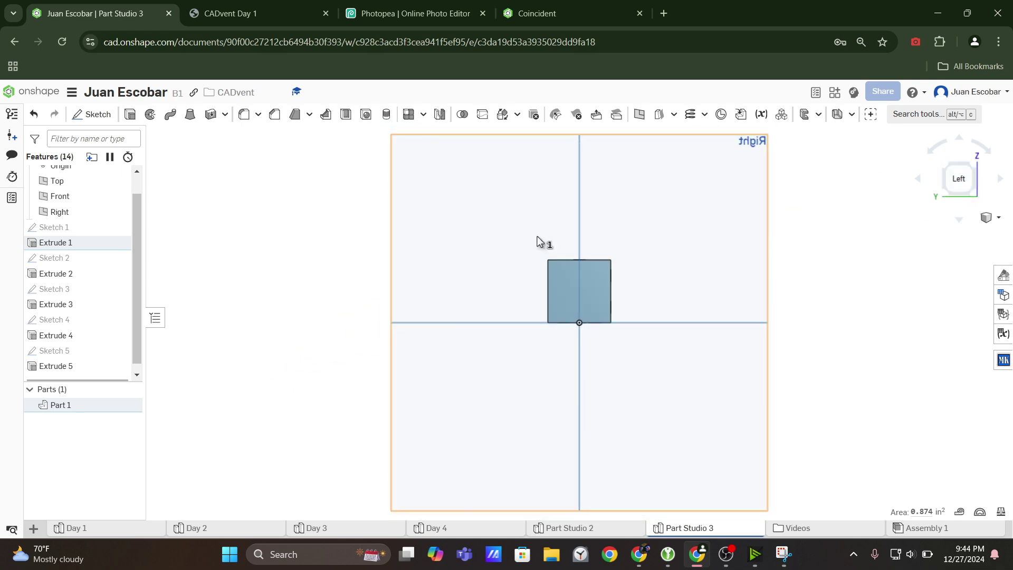
scroll(581, 285, up, 4)
scroll(702, 319, down, 4)
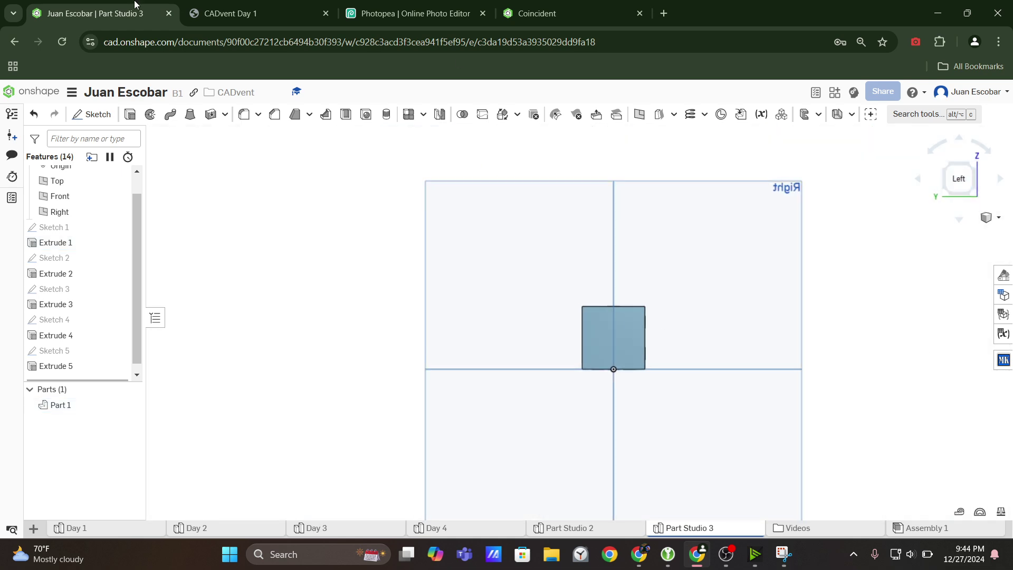
click(281, 16)
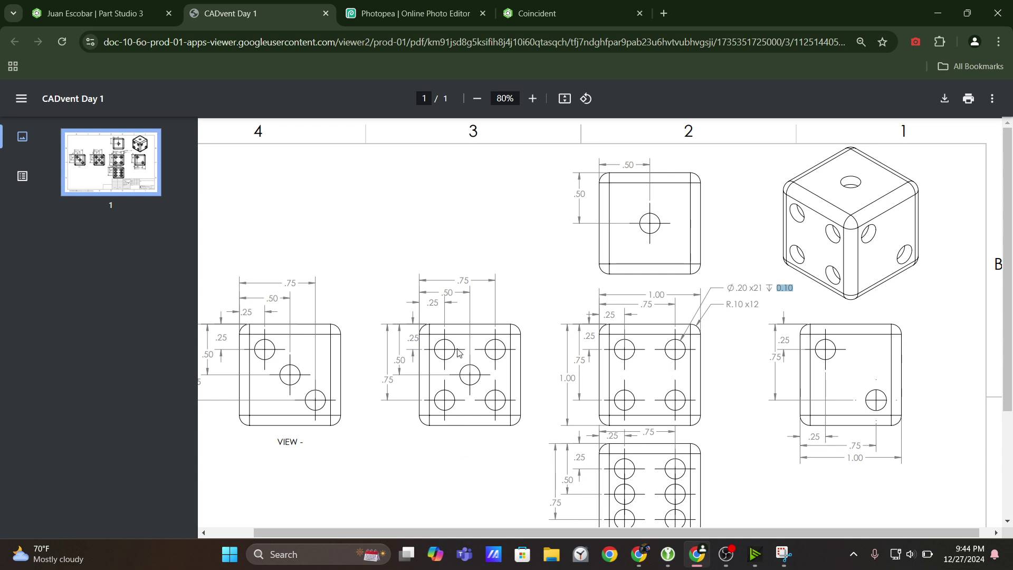
click(95, 13)
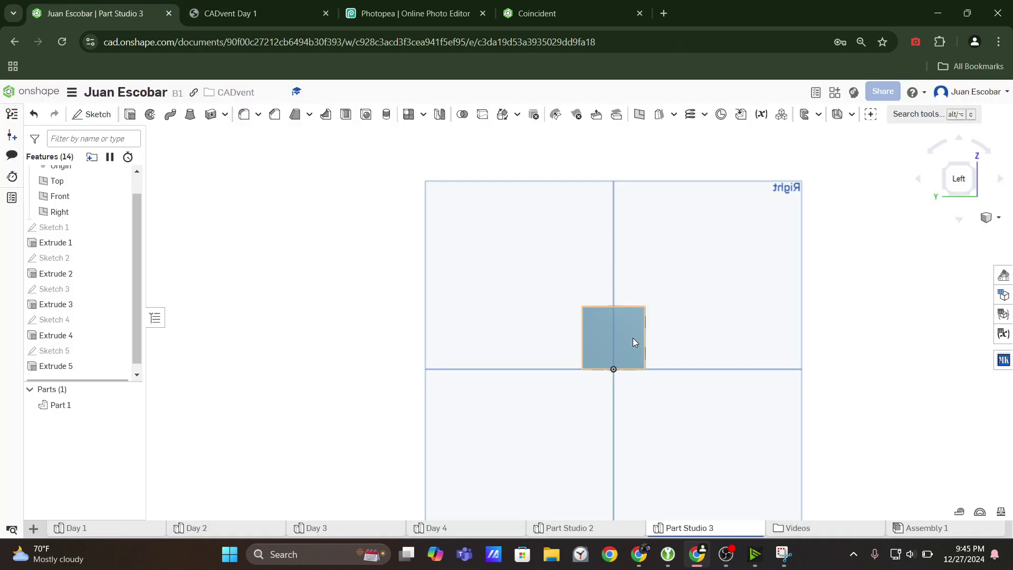
Start a new sketch on the die's blank left face
click(632, 337)
click(726, 554)
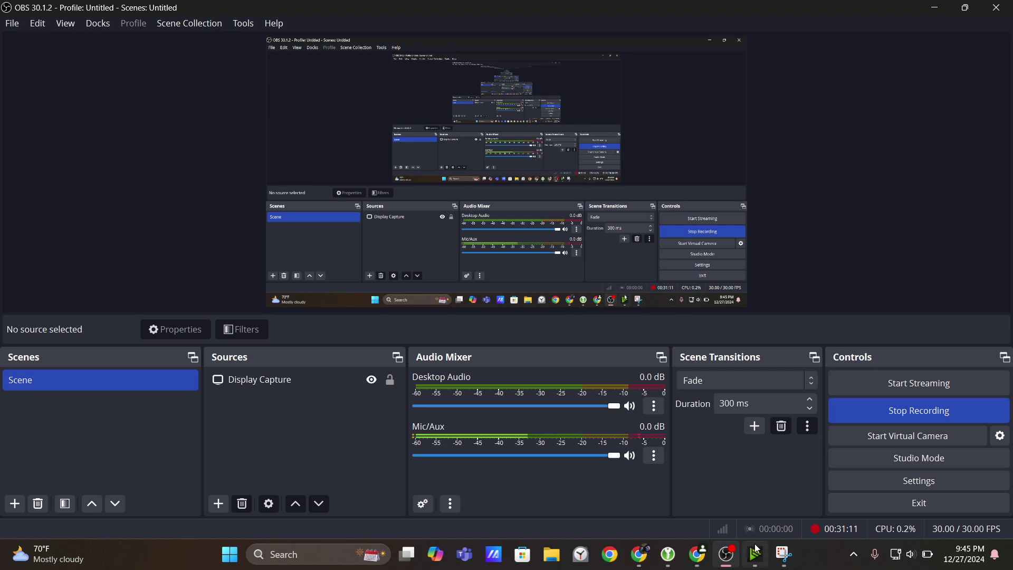
click(697, 554)
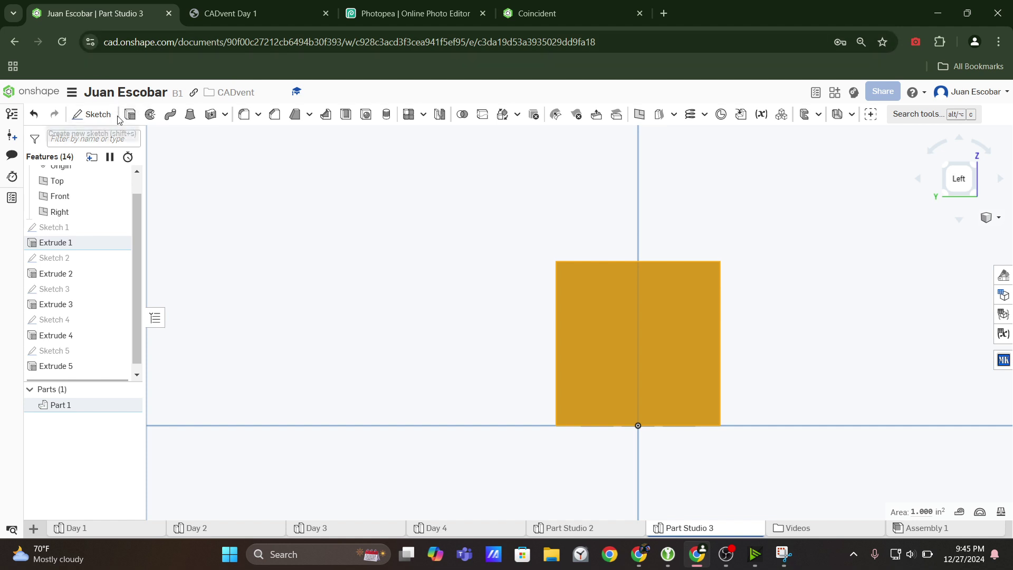
click(84, 113)
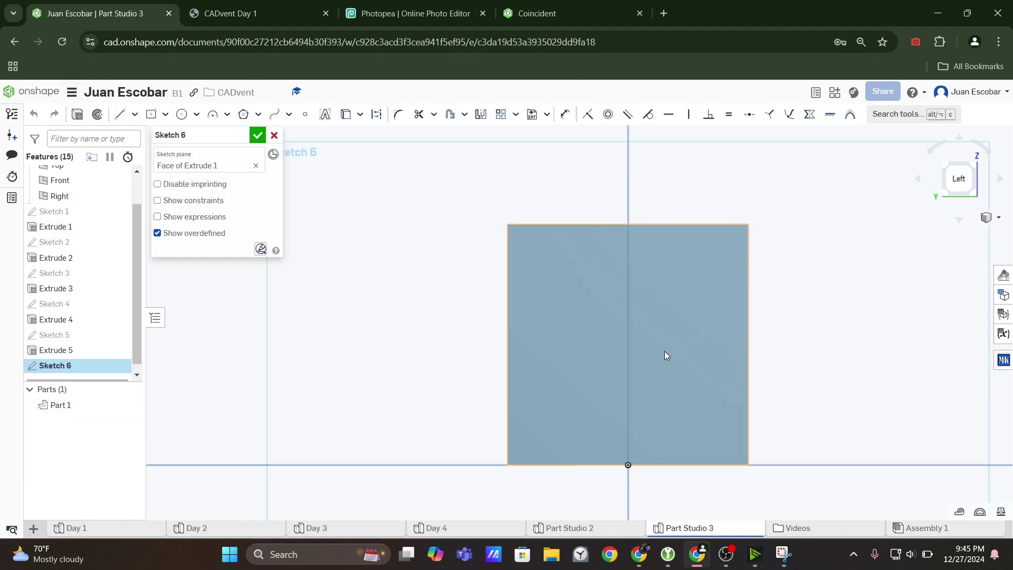
mouse_move(664, 350)
middle_down()
mouse_move(555, 337)
mouse_move(644, 346)
middle_up()
scroll(650, 343, down, 2)
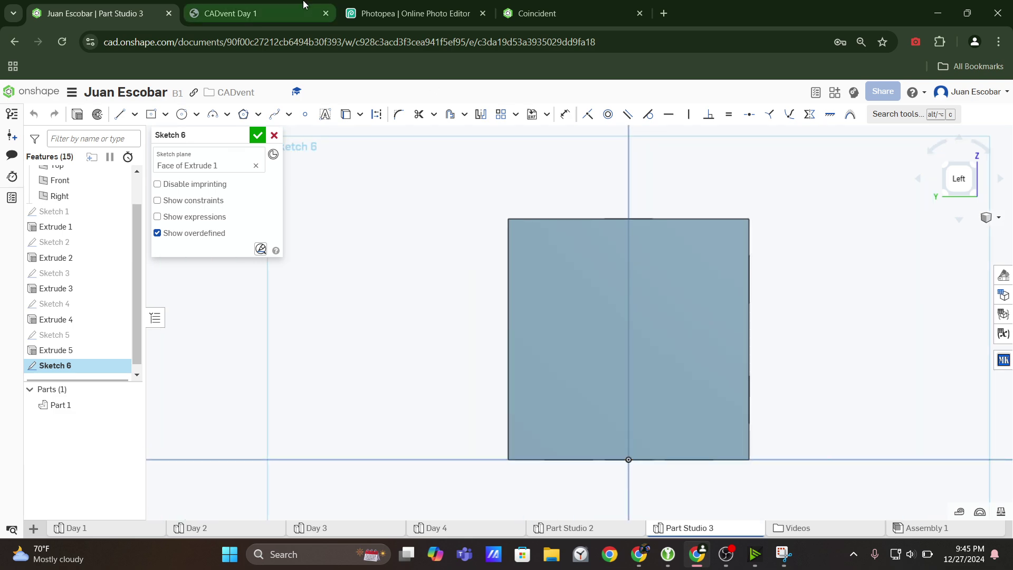
Enlarge the CADvent Day 1 drawing to 125% and capture its five-hole view with Snipping Tool
click(257, 13)
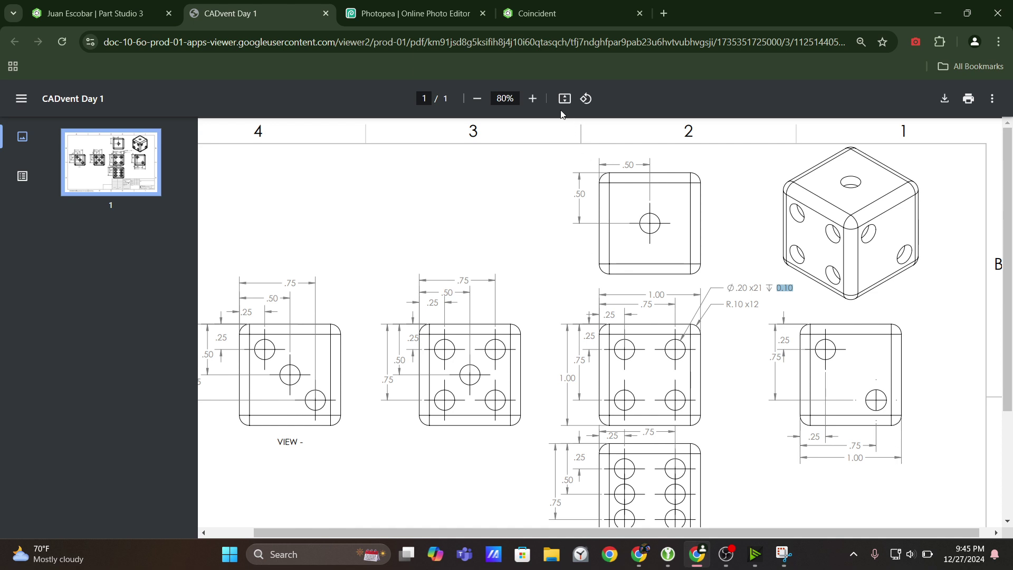
click(532, 98)
click(532, 99)
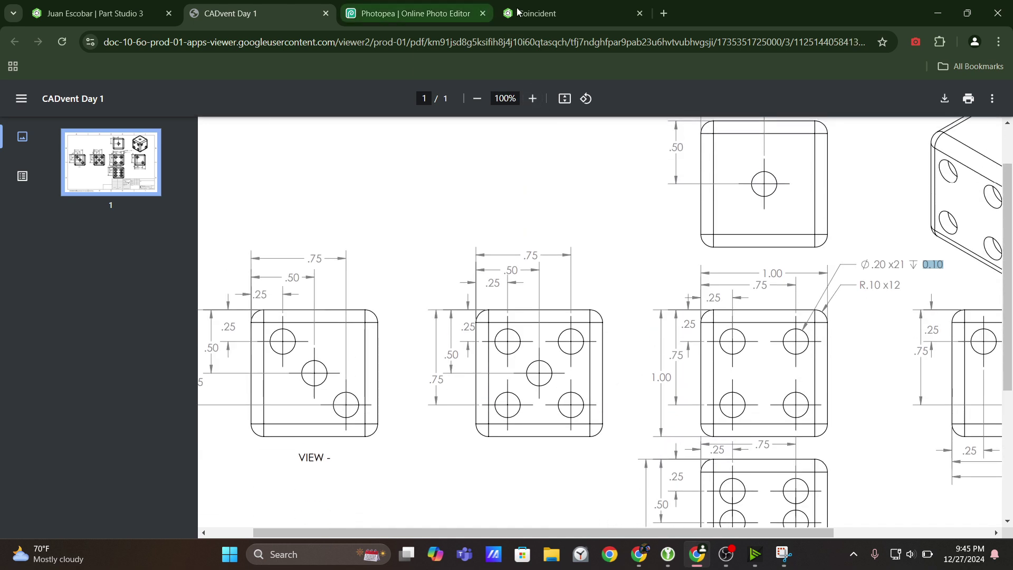
click(532, 98)
scroll(658, 294, down, 2)
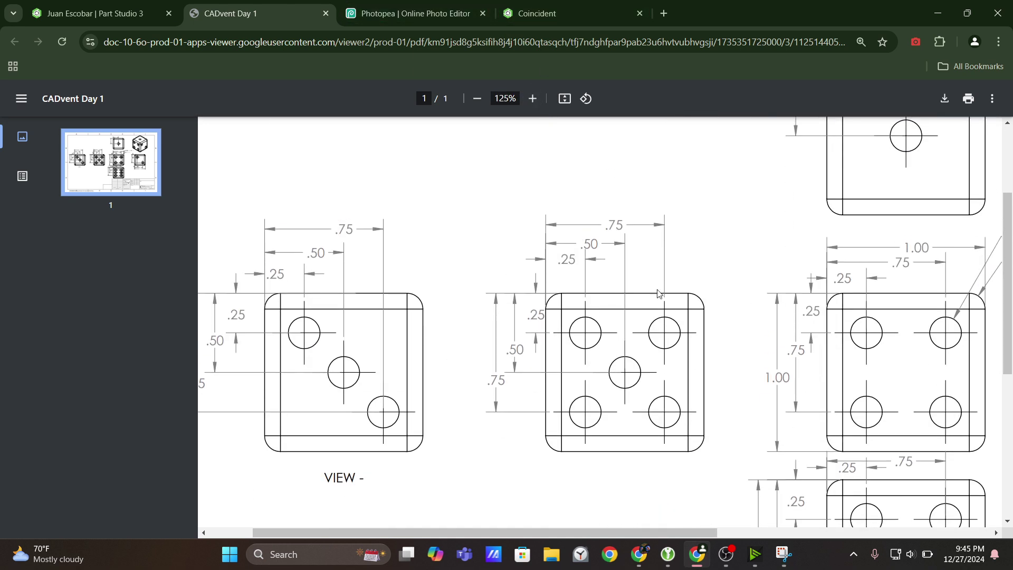
drag(678, 533, 715, 533)
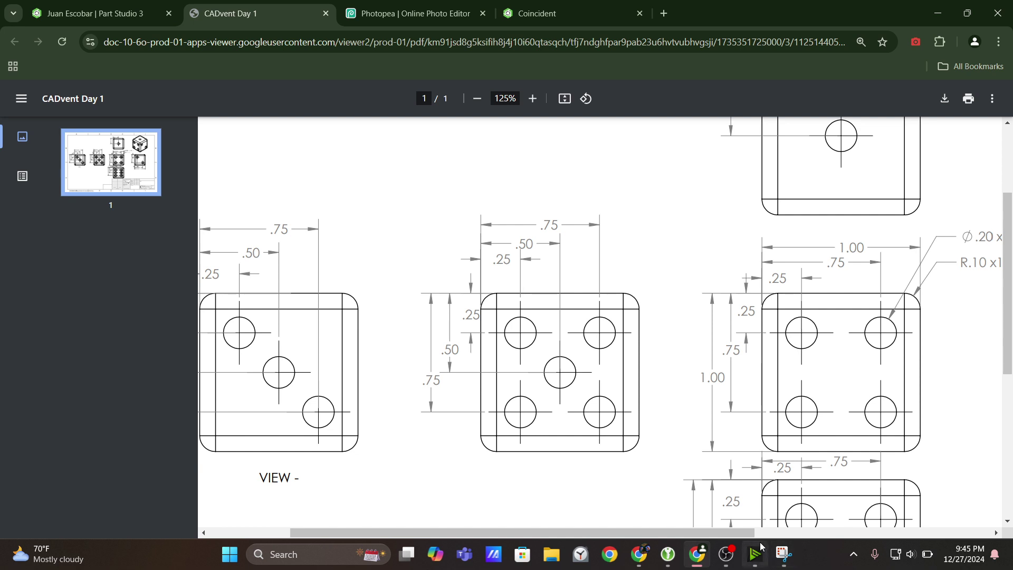
click(783, 554)
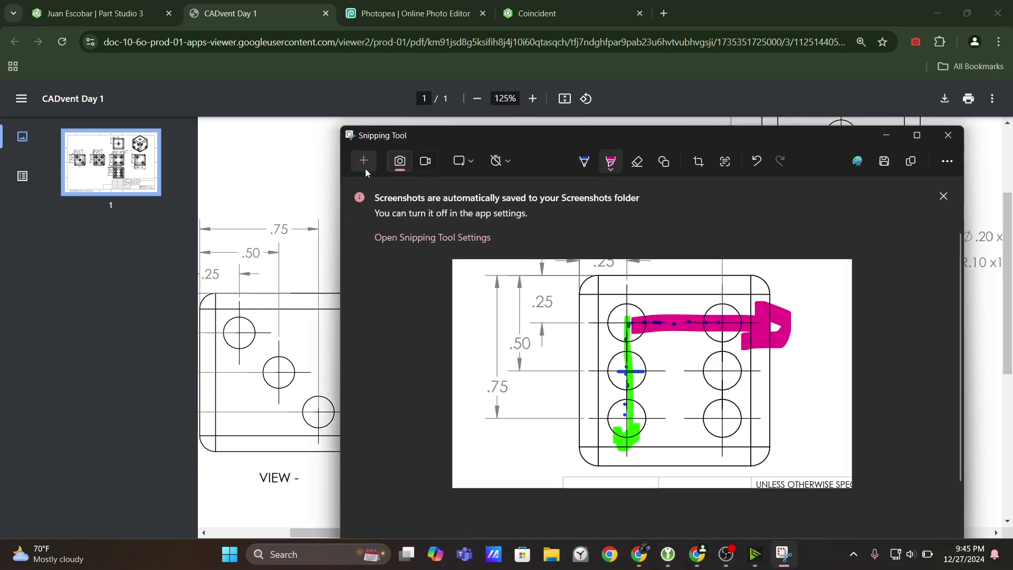
drag(722, 140, 656, 120)
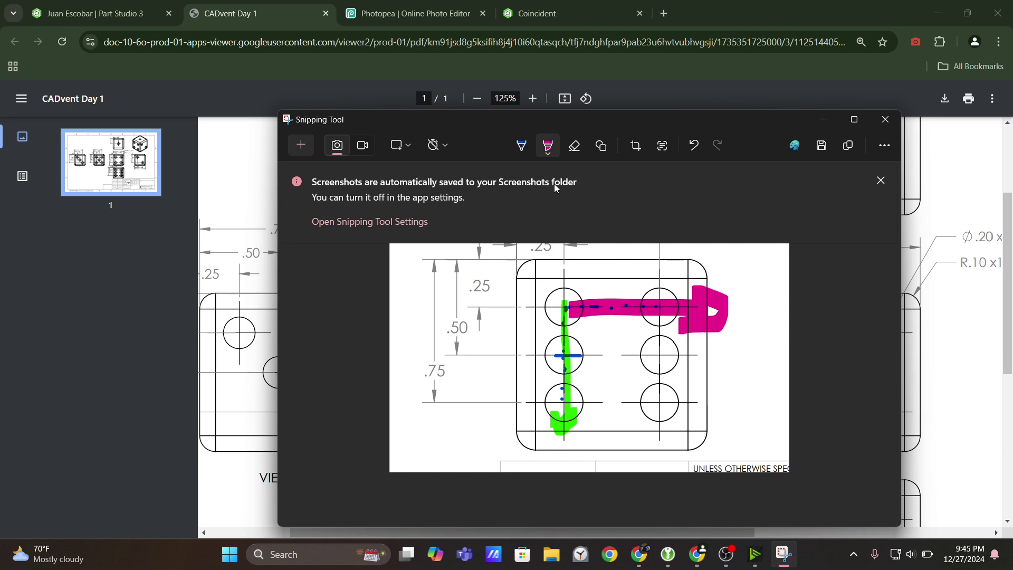
click(301, 150)
mouse_move(363, 177)
mouse_down()
mouse_move(656, 470)
mouse_move(696, 490)
mouse_up()
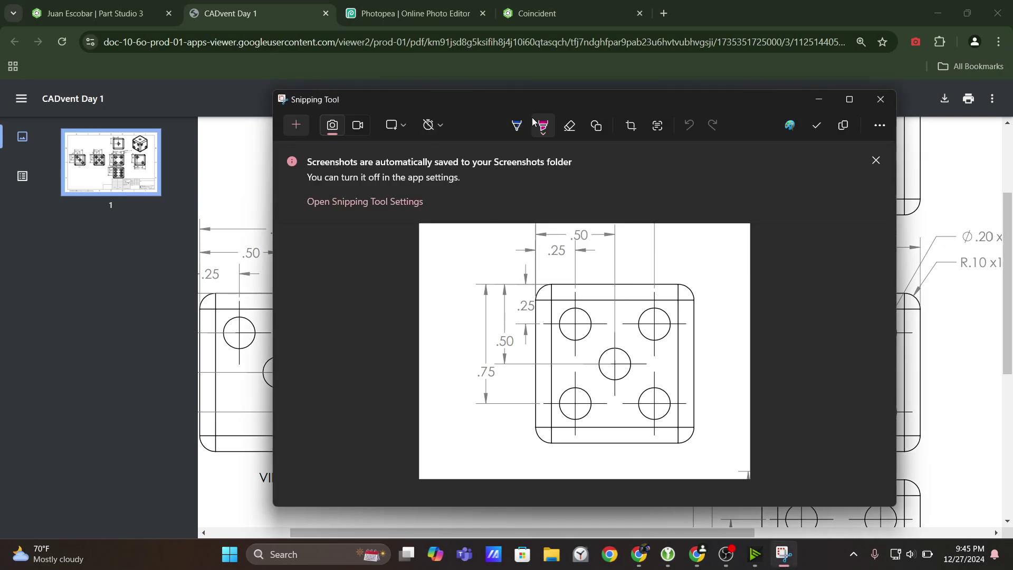
Mark the upper-left hole's center in blue, then highlight across to the upper-right hole in pink and down to the lower-left hole in green
click(519, 130)
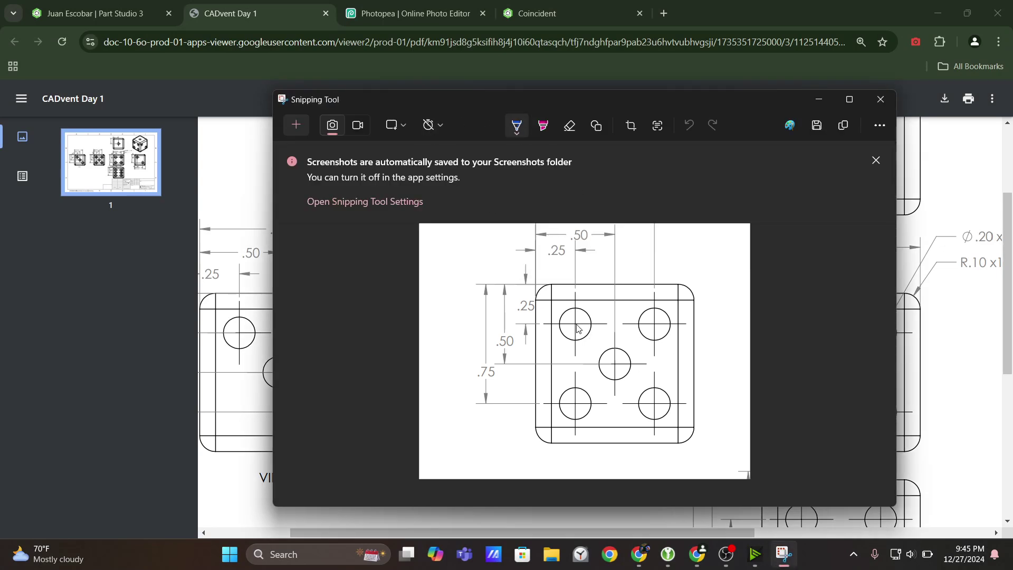
click(539, 125)
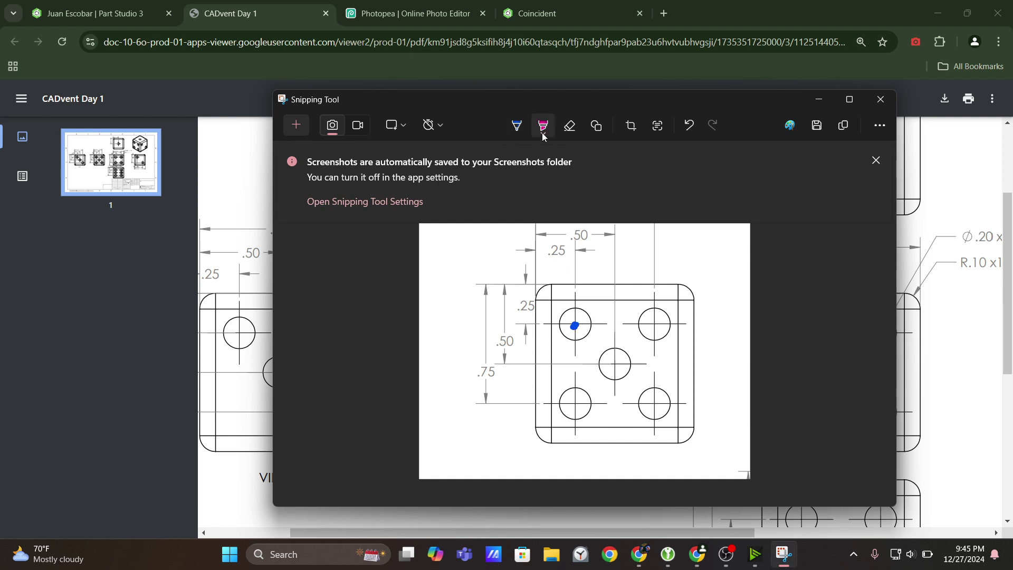
mouse_move(577, 326)
mouse_down()
mouse_move(649, 325)
mouse_move(657, 312)
mouse_move(644, 334)
mouse_up()
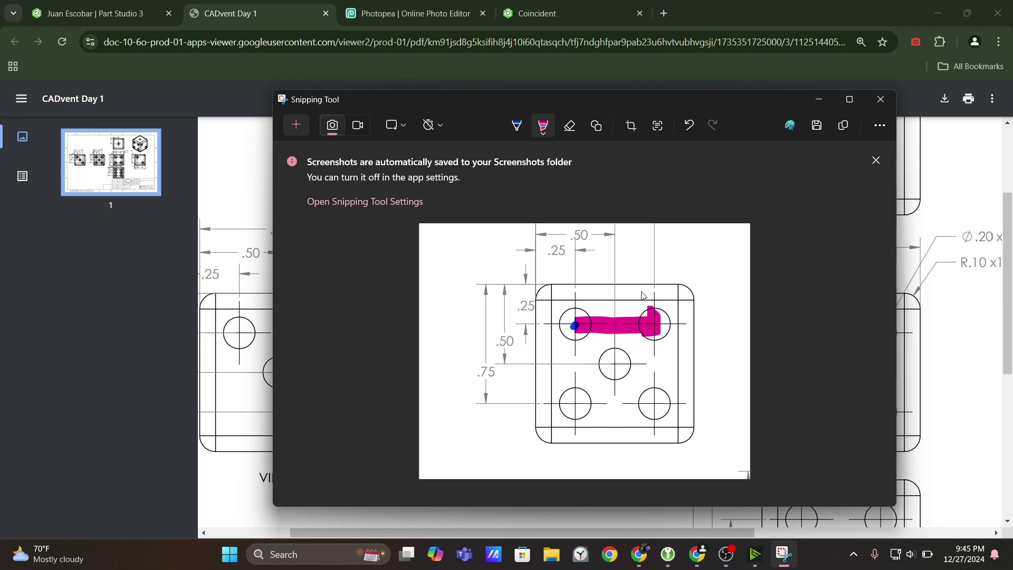
click(543, 128)
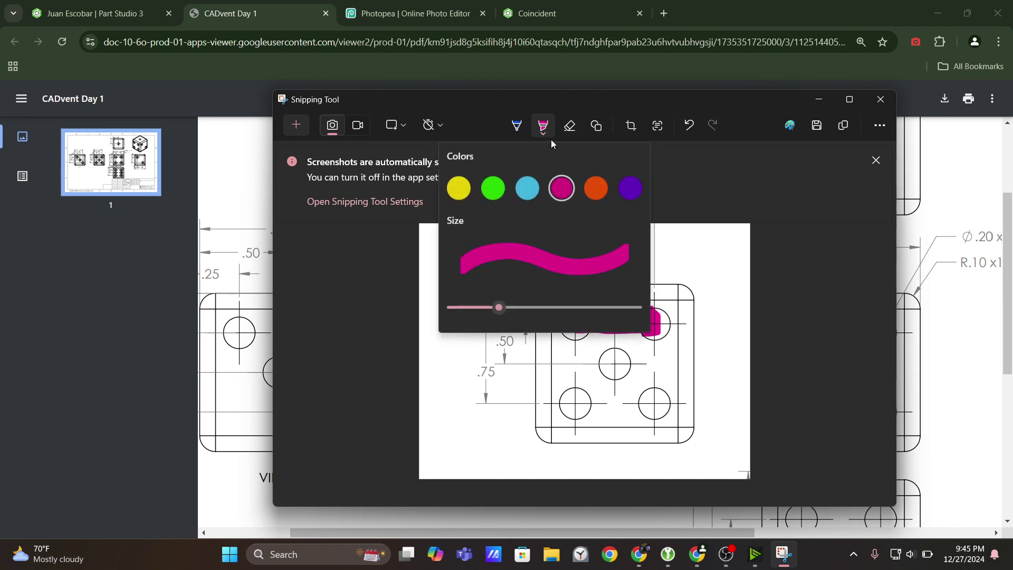
click(491, 196)
mouse_move(577, 331)
mouse_down()
mouse_move(573, 409)
mouse_move(583, 401)
mouse_up()
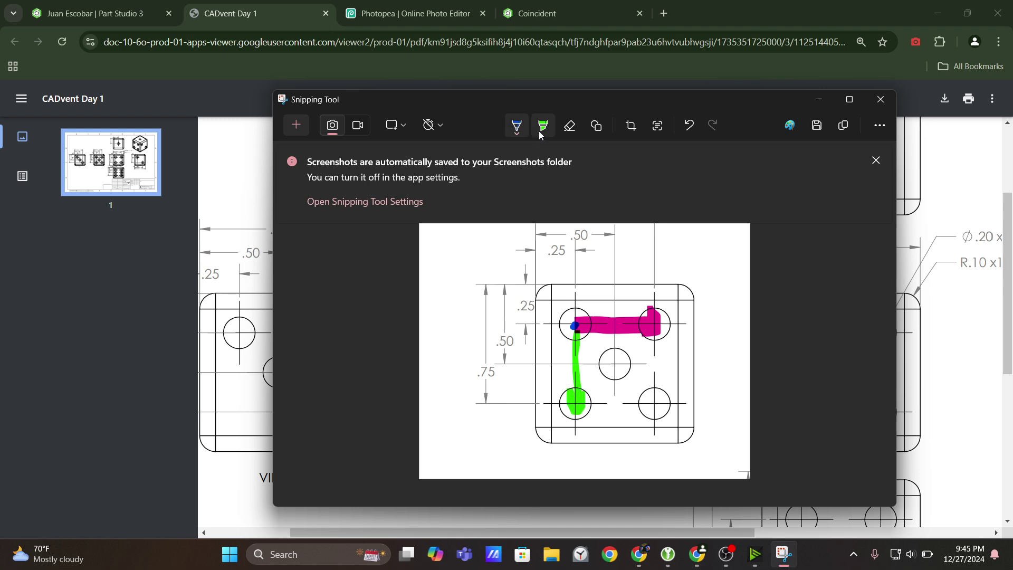
Circle the four corner holes of the captured five-hole view with the blue pen
click(523, 133)
mouse_move(561, 312)
mouse_down()
mouse_move(566, 335)
mouse_move(564, 312)
mouse_up()
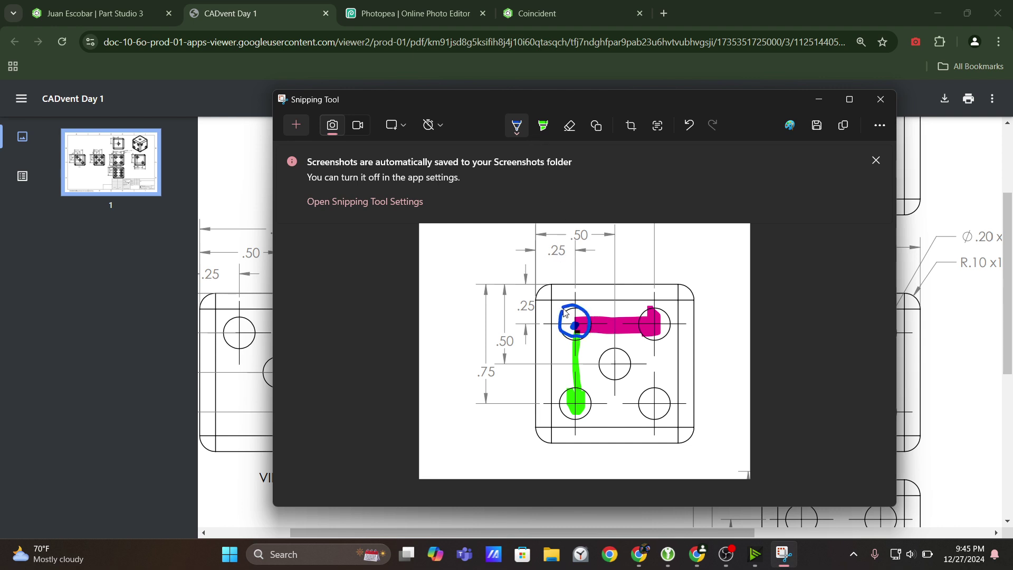
mouse_move(638, 329)
mouse_down()
mouse_move(670, 332)
mouse_move(647, 311)
mouse_up()
mouse_move(581, 391)
mouse_down()
mouse_move(563, 404)
mouse_move(594, 395)
mouse_move(579, 381)
mouse_up()
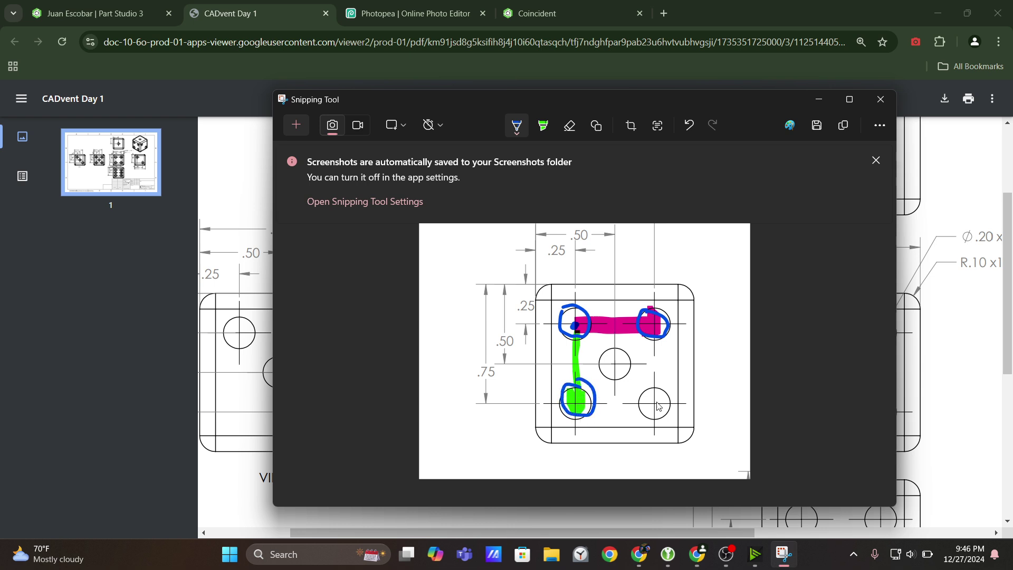
mouse_move(653, 382)
mouse_down()
mouse_move(647, 417)
mouse_move(654, 386)
mouse_up()
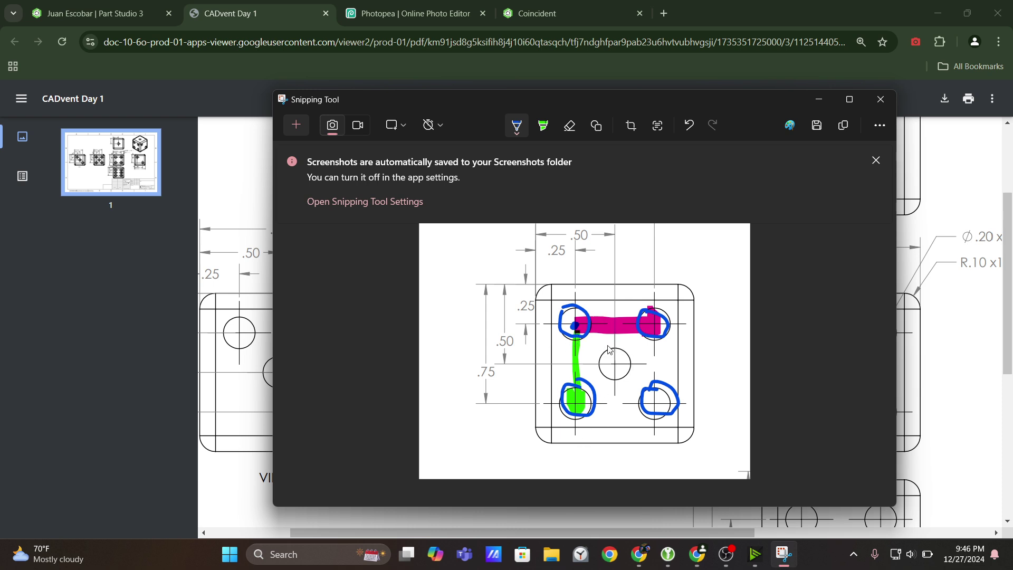
Return to Onshape, sketch a circle in the face's upper-left area and set its diameter to 0.2 in
click(116, 7)
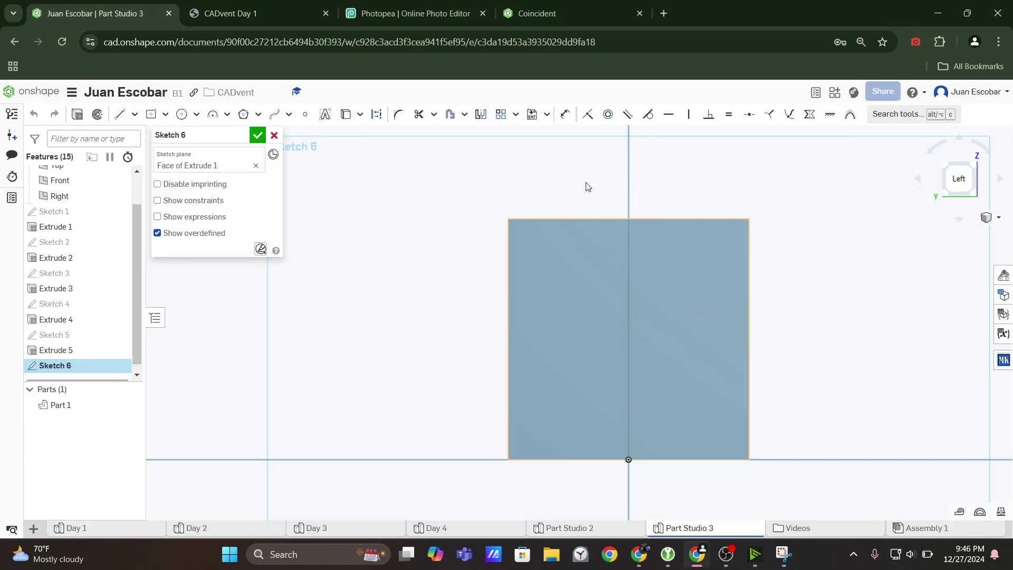
click(181, 114)
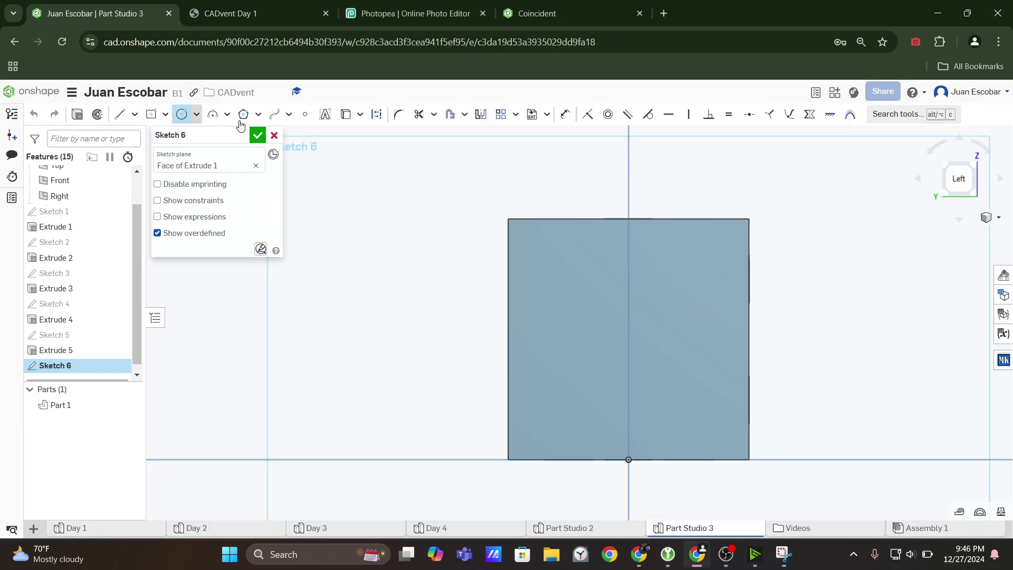
click(557, 279)
click(600, 280)
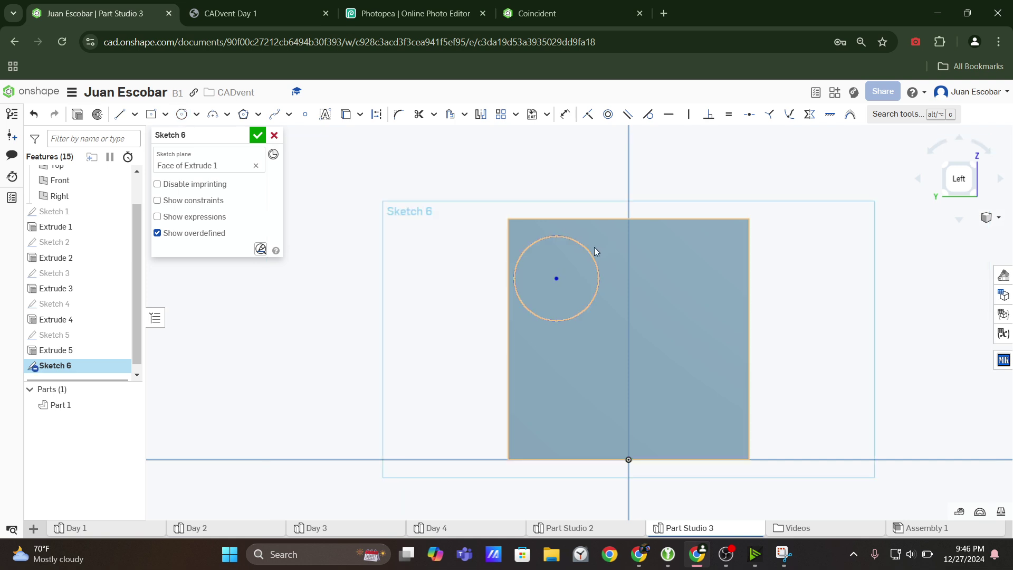
key(d)
click(593, 253)
click(601, 247)
text(0.2)
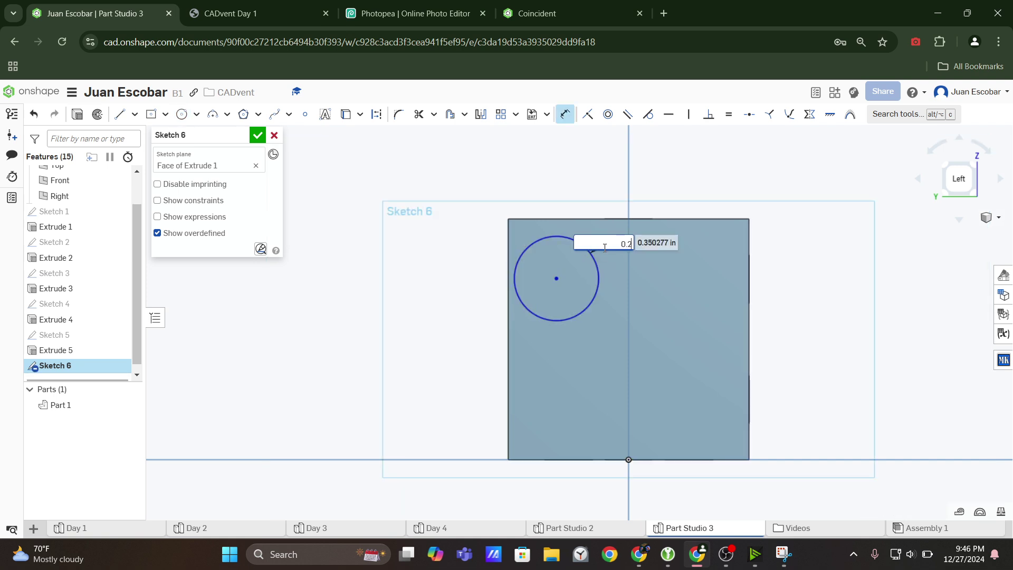
key(Return)
right_click(604, 249)
Check the hole position dimensions of the five-hole view in the CADvent Day 1 drawing and return to the sketch
click(238, 14)
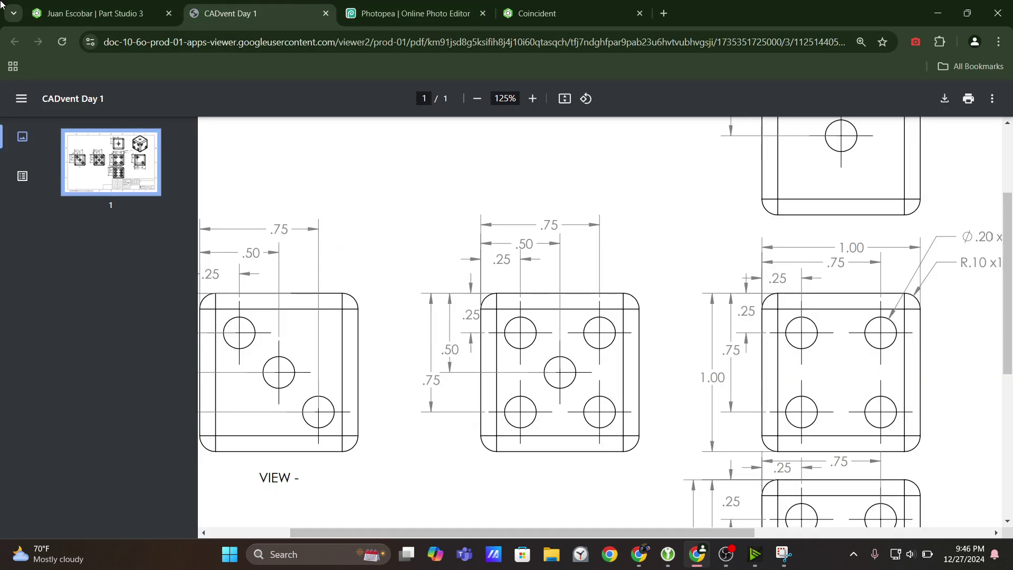
click(95, 13)
click(207, 6)
click(95, 13)
click(624, 206)
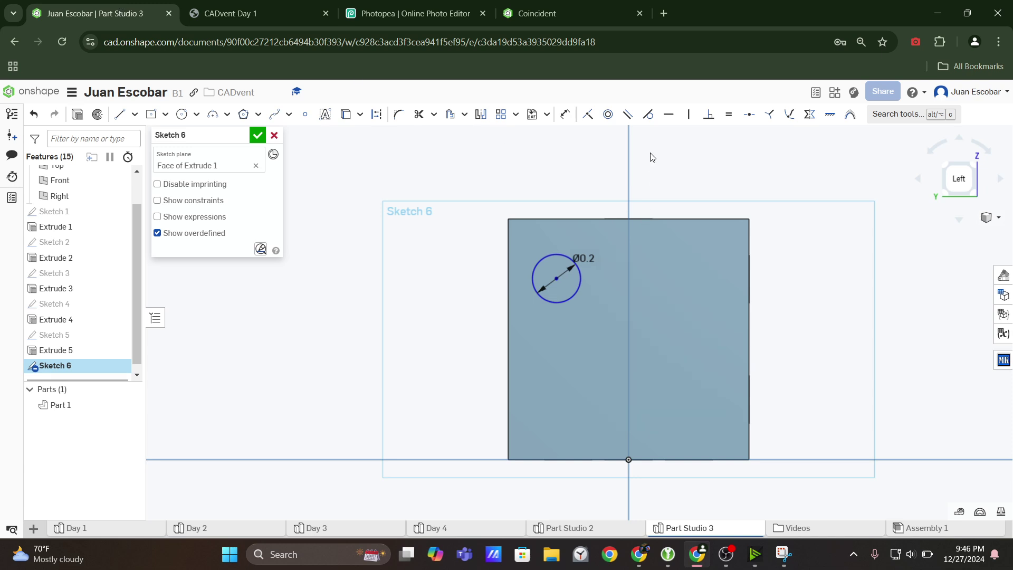
Dimension the circle's center 0.25 in from the face's left edge
click(565, 115)
click(556, 278)
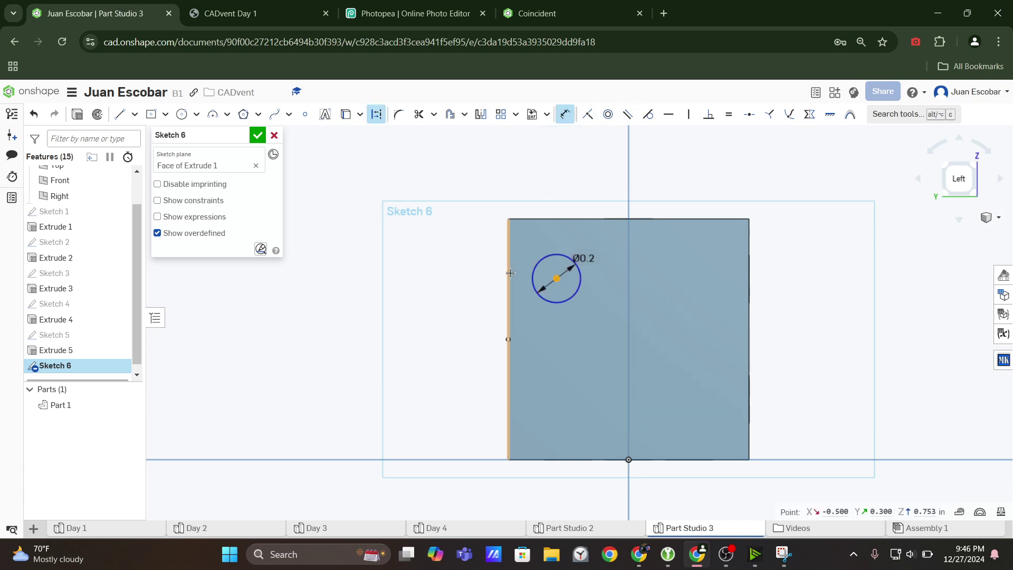
click(510, 273)
click(451, 284)
text(0.2)
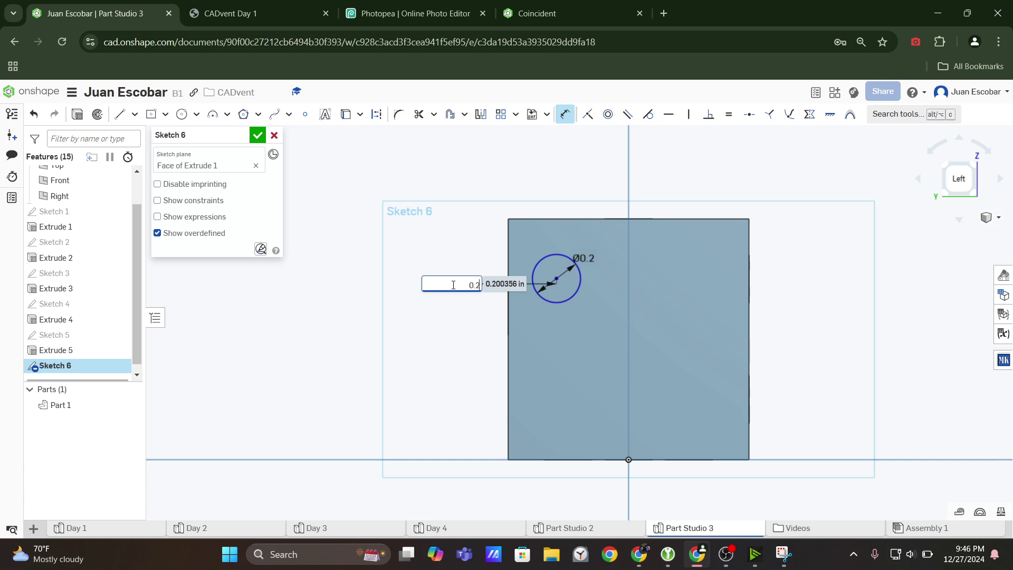
text(5)
key(Return)
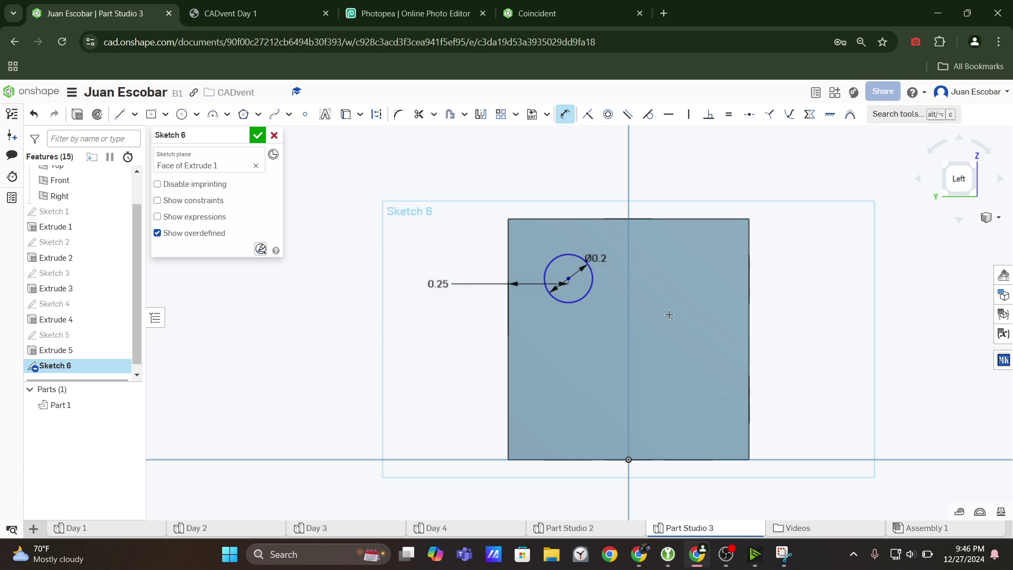
Dimension the circle's center 0.25 in from the face's top edge
click(568, 278)
click(548, 219)
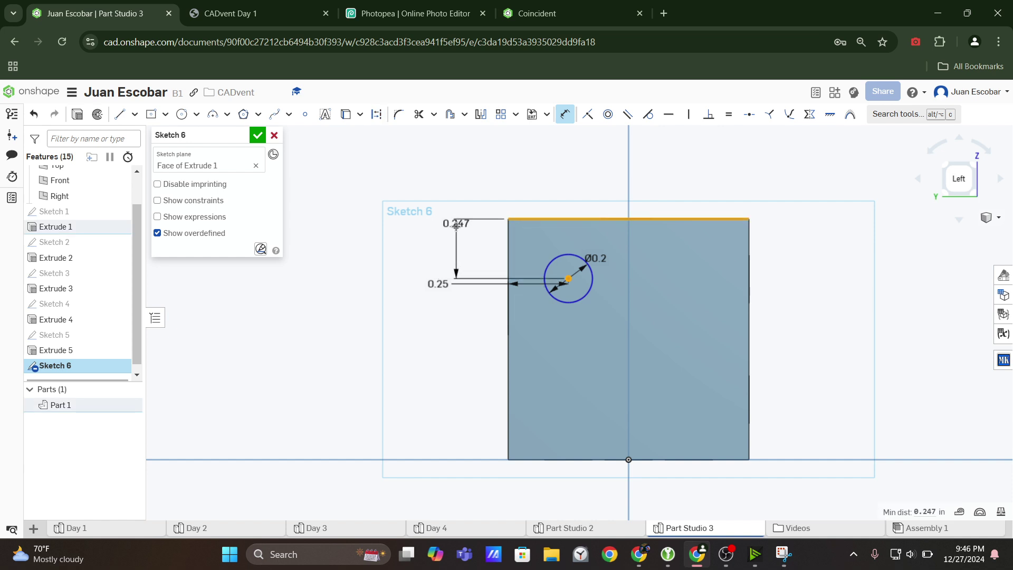
click(456, 226)
text(0.25)
key(Return)
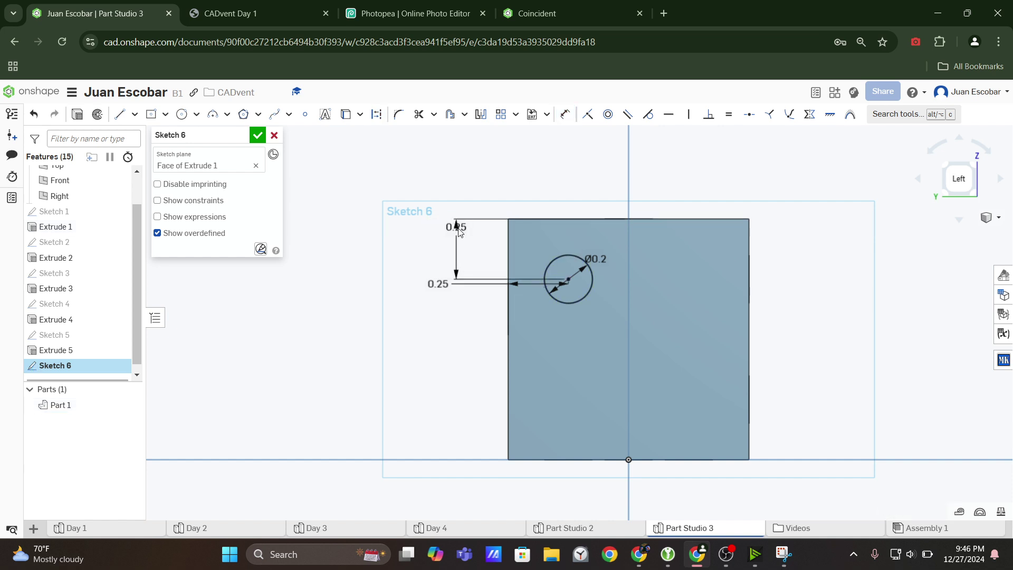
Rearrange the two 0.25 in dimensions so the horizontal one sits above the face and the vertical one beside its left edge
drag(457, 227, 610, 180)
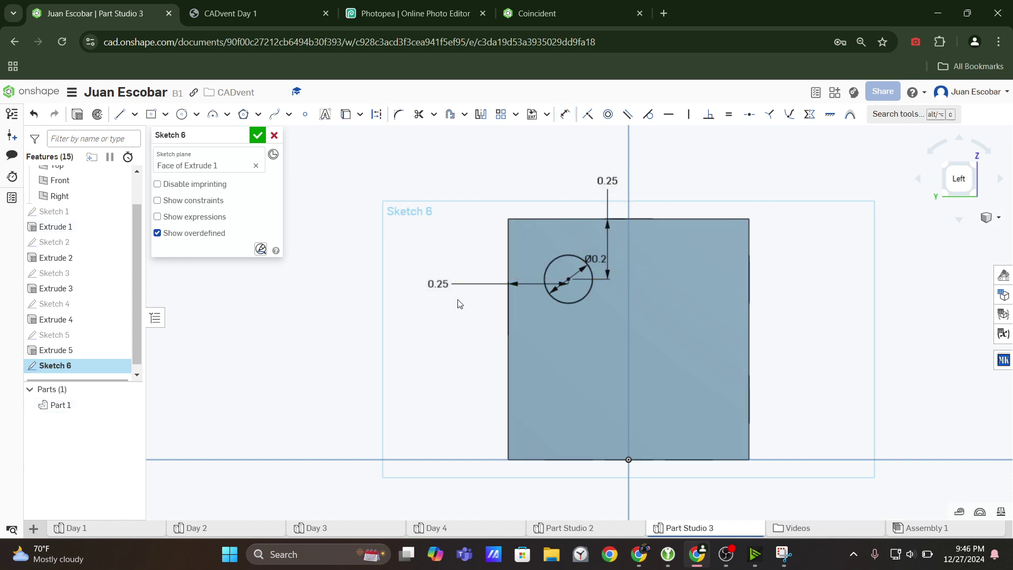
drag(438, 284, 418, 231)
drag(608, 180, 548, 192)
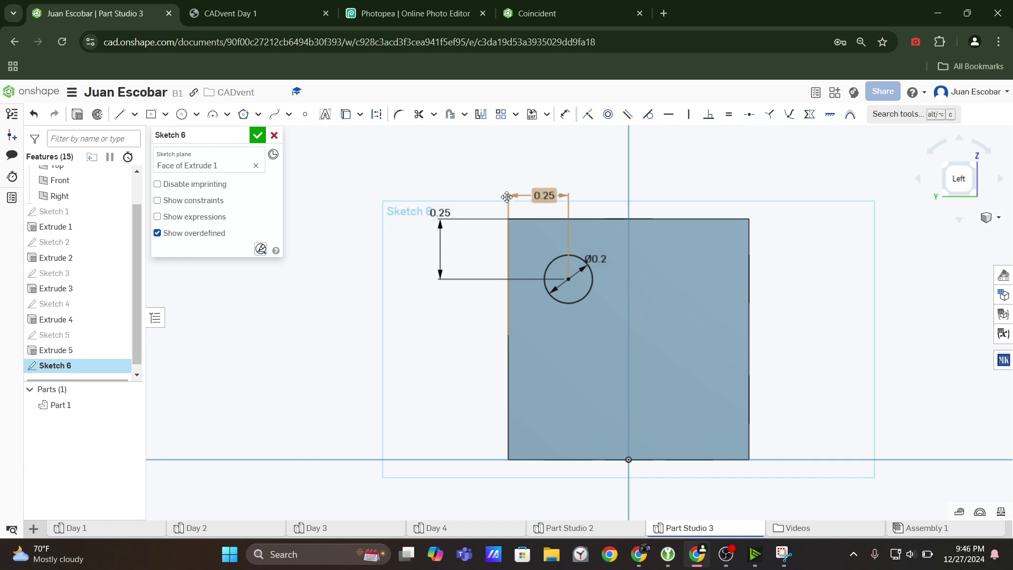
drag(441, 213, 439, 246)
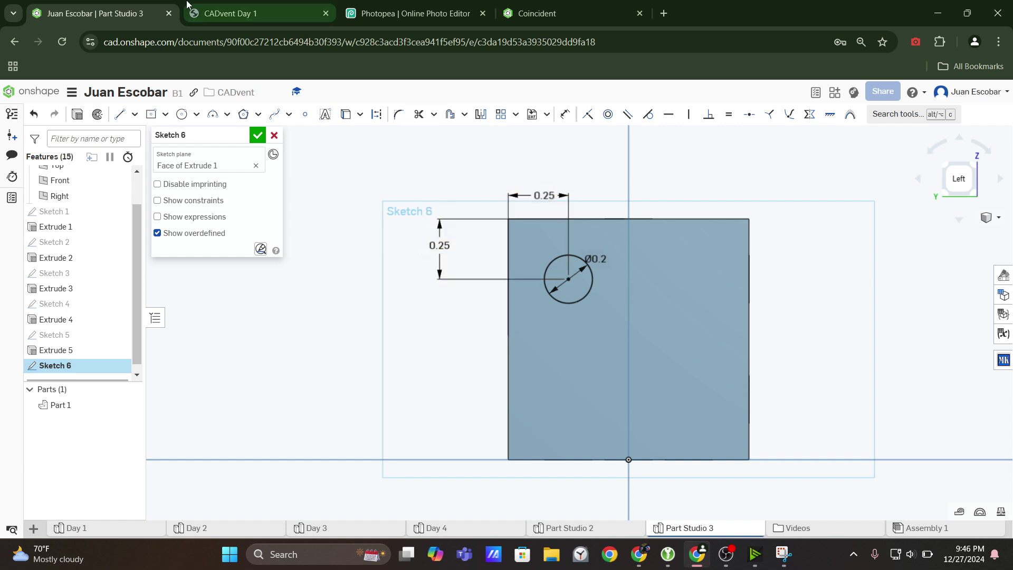
click(565, 305)
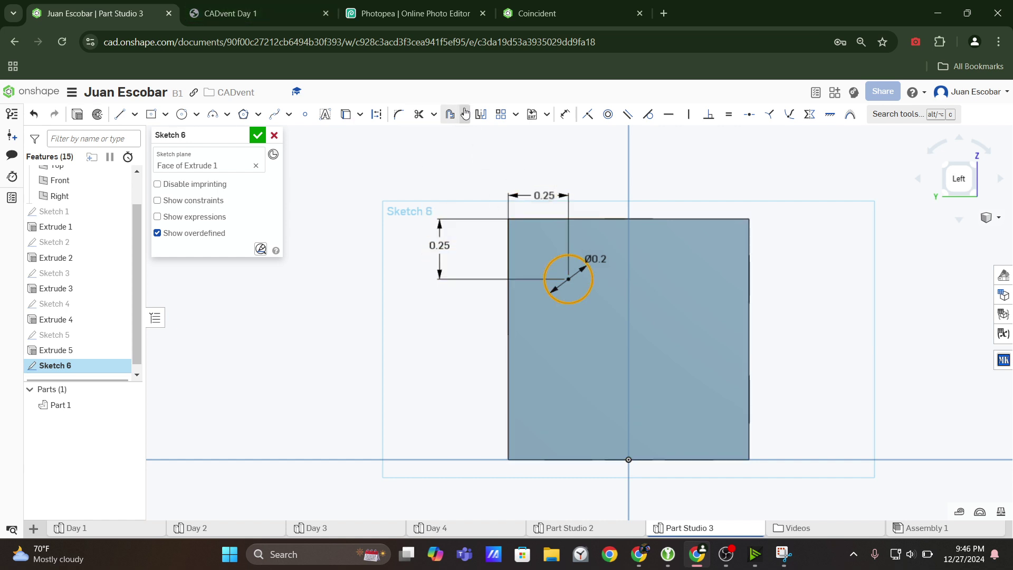
click(500, 114)
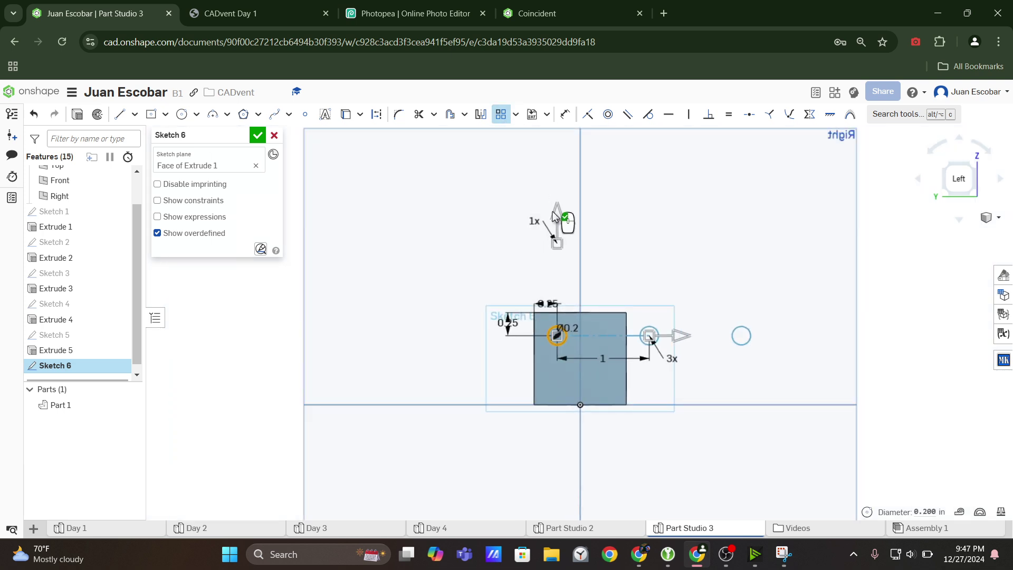
click(558, 212)
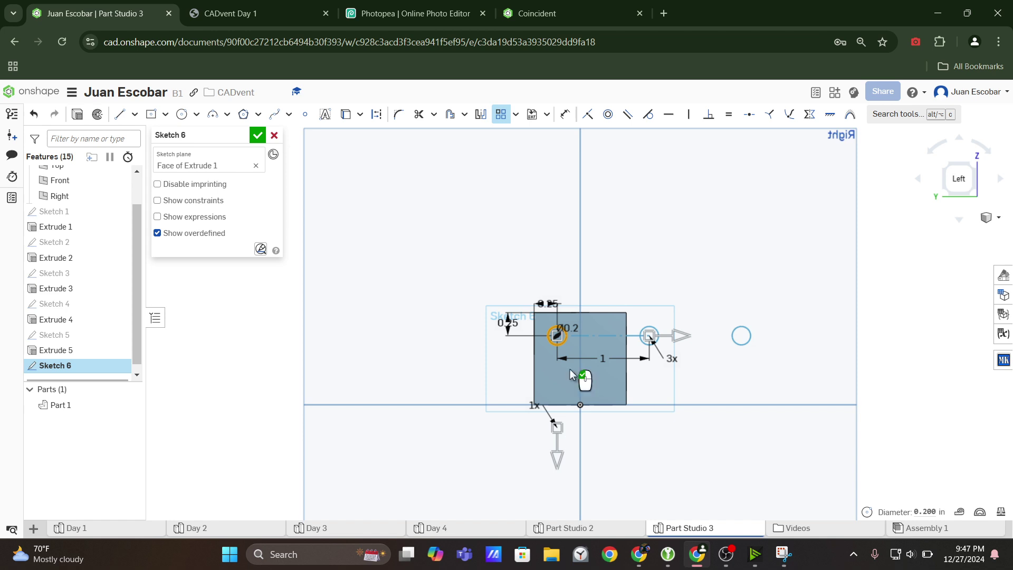
key(alt+Tab)
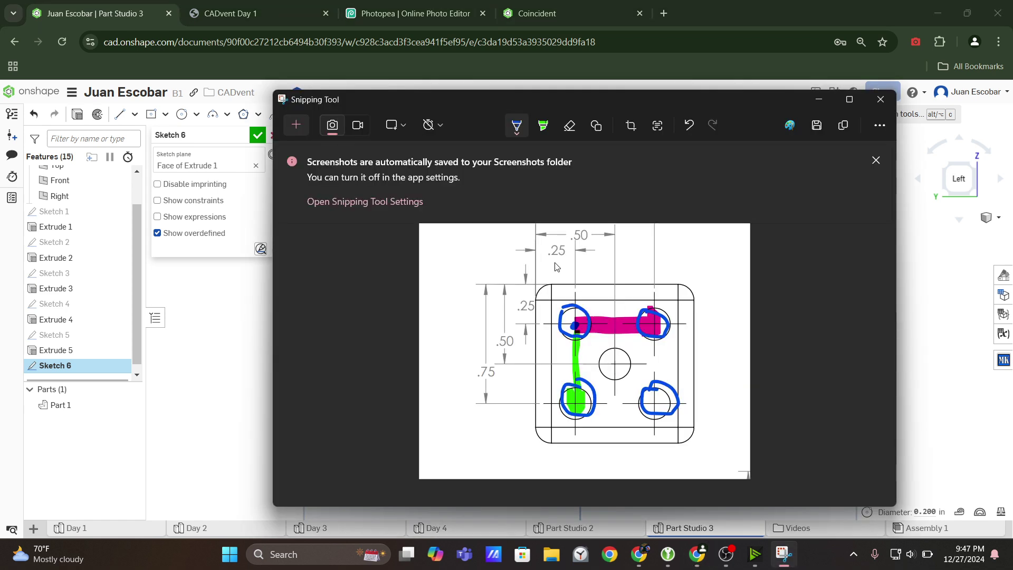
key(alt+Tab)
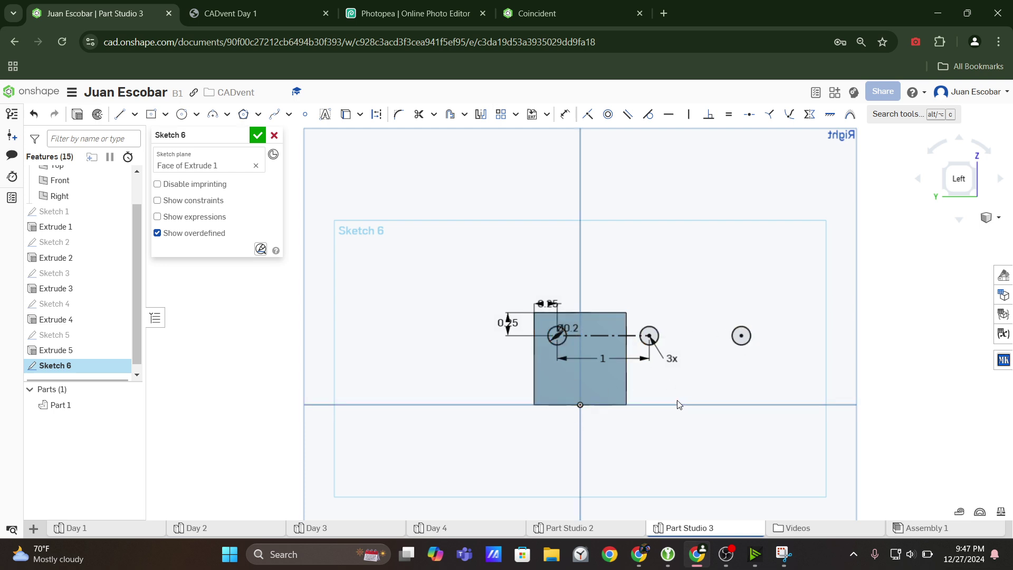
key(ctrl+z)
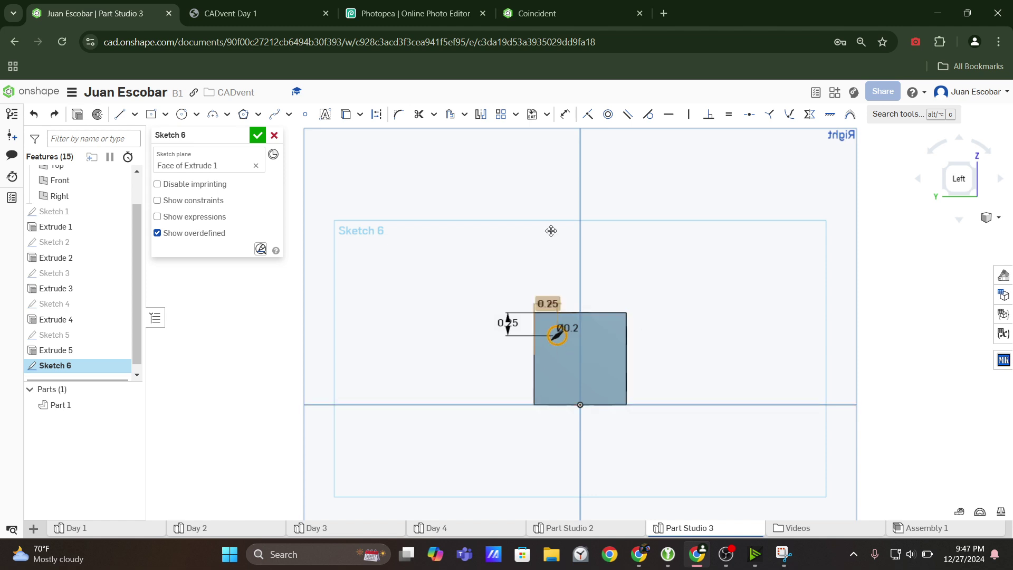
Start a linear pattern of the circle with the vertical direction flipped downward and two instances in each direction
click(501, 114)
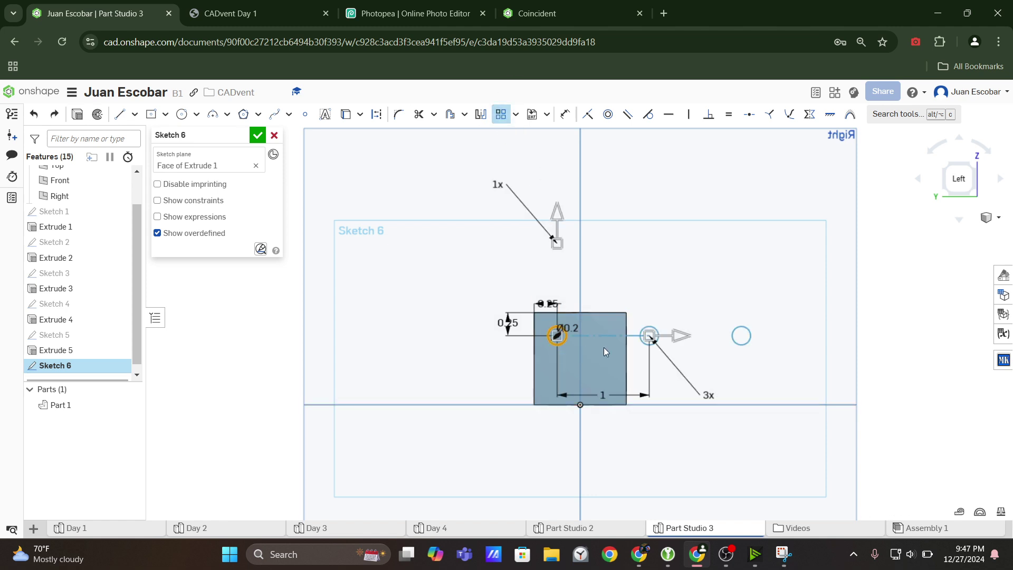
click(563, 219)
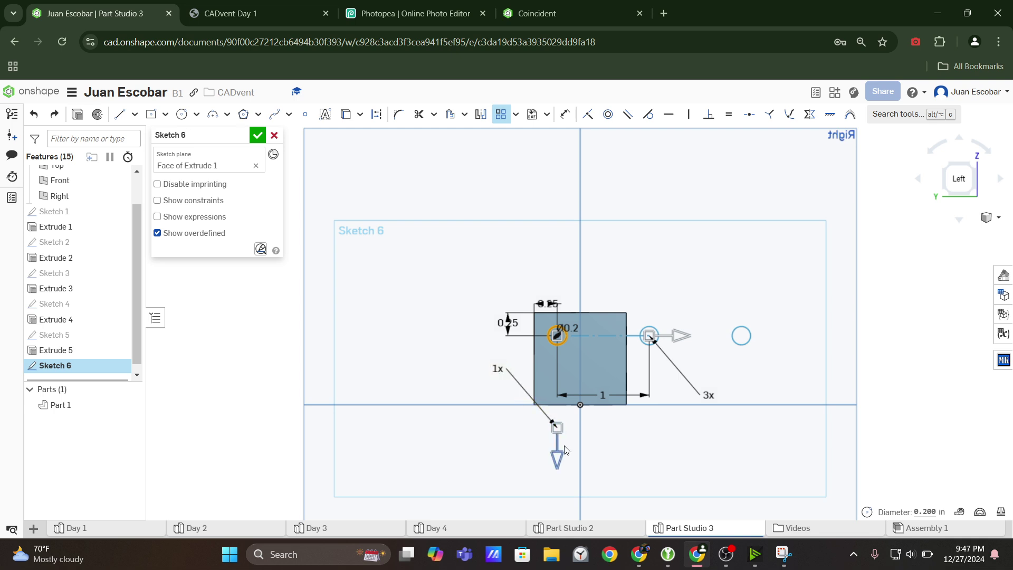
double_click(500, 369)
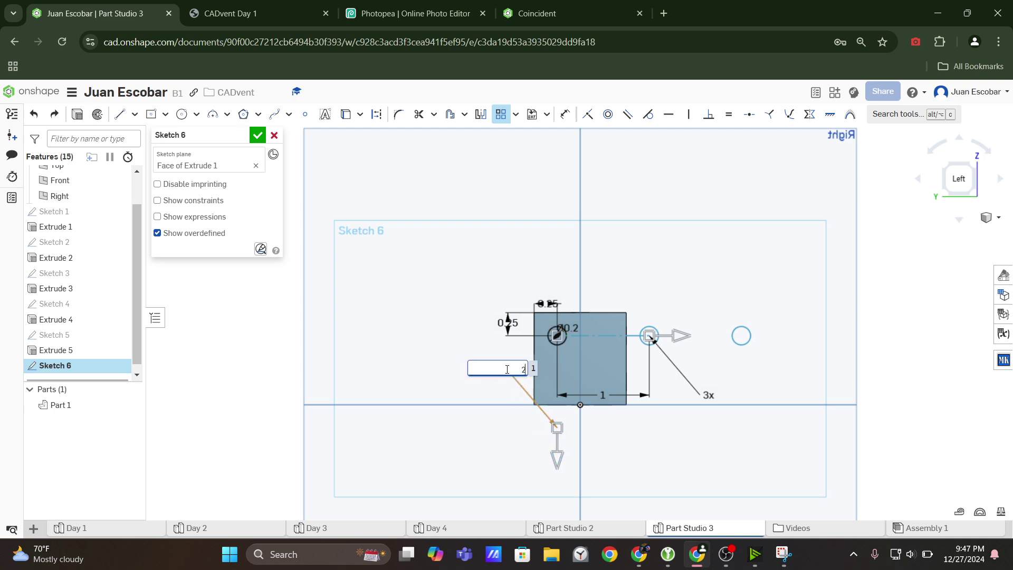
text(2)
key(Return)
double_click(709, 394)
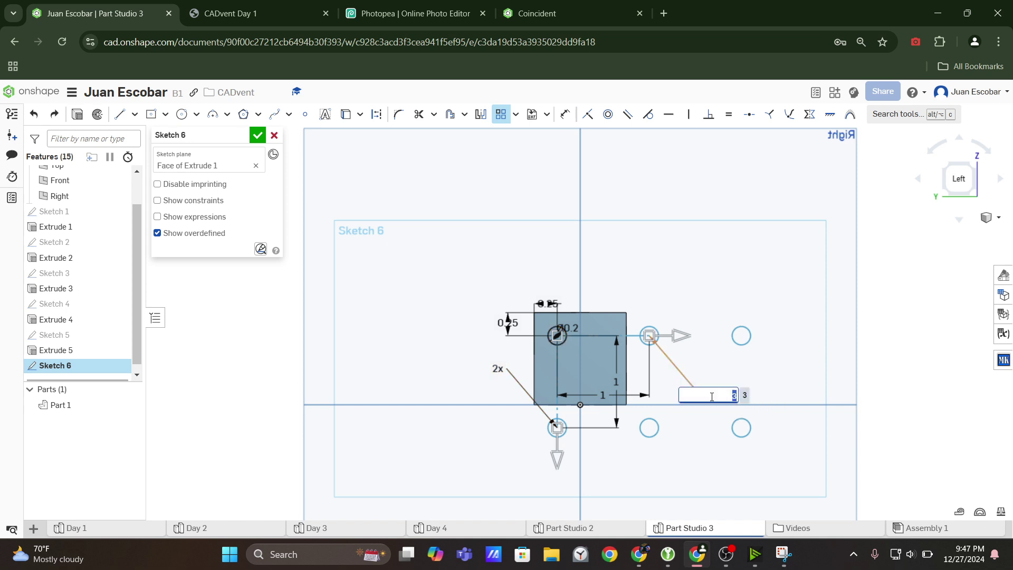
text(2)
key(Return)
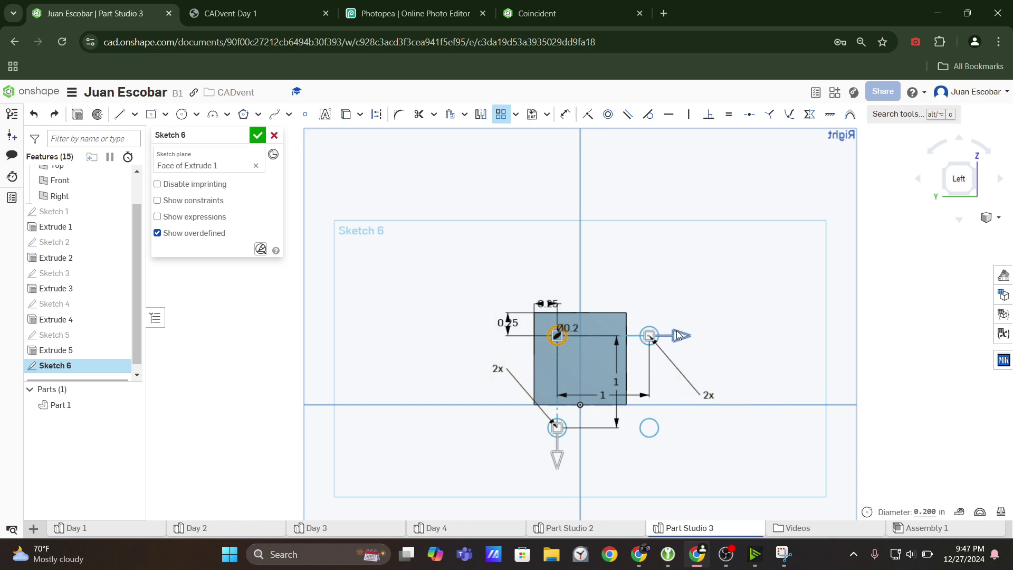
Shorten the pattern spacing to about 0.34 in horizontally and 0.63 in vertically, and finish the linear pattern
drag(679, 335, 616, 340)
drag(551, 448, 562, 417)
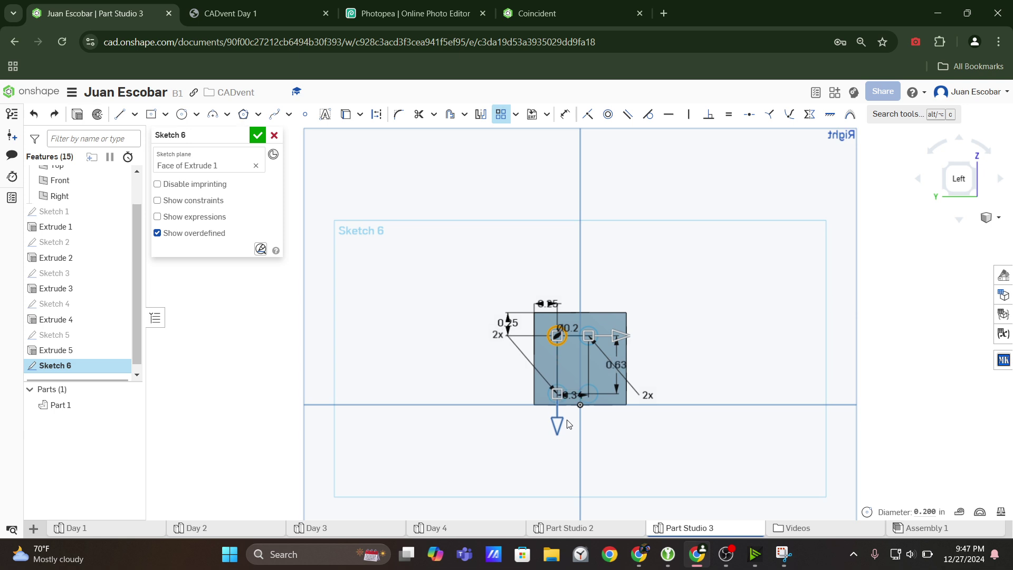
scroll(582, 404, up, 5)
middle_drag(579, 388, 587, 413)
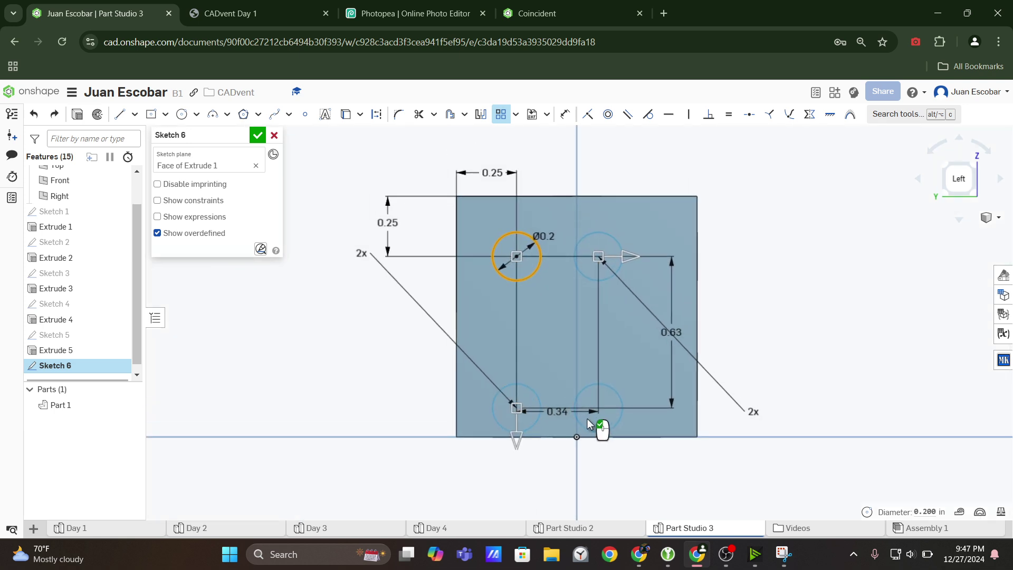
click(787, 357)
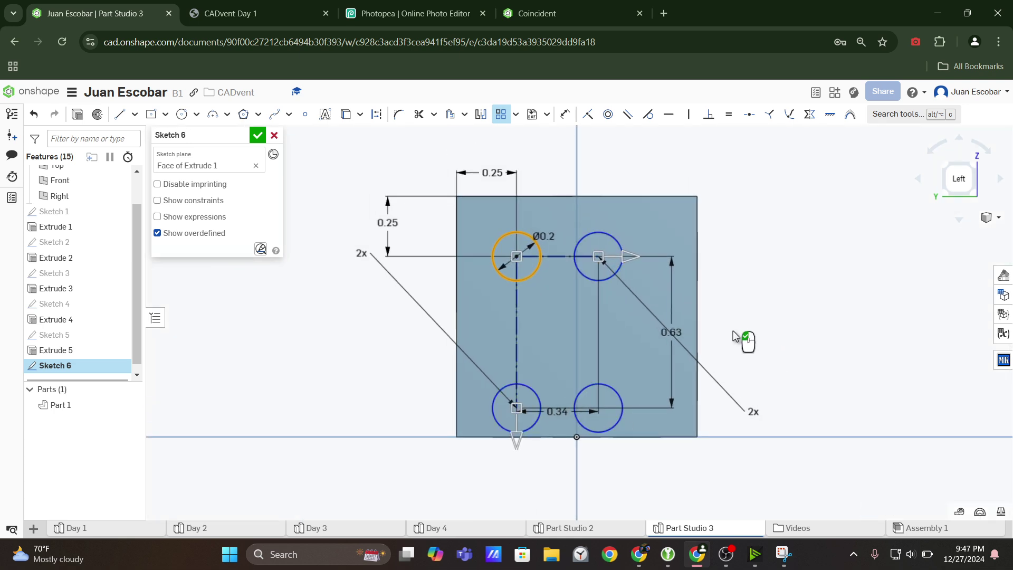
Delete the pattern's spacing dimensions and spread the patterned circles to about 0.77 in from the left edge and 0.8 in from the top edge
click(562, 413)
key(Delete)
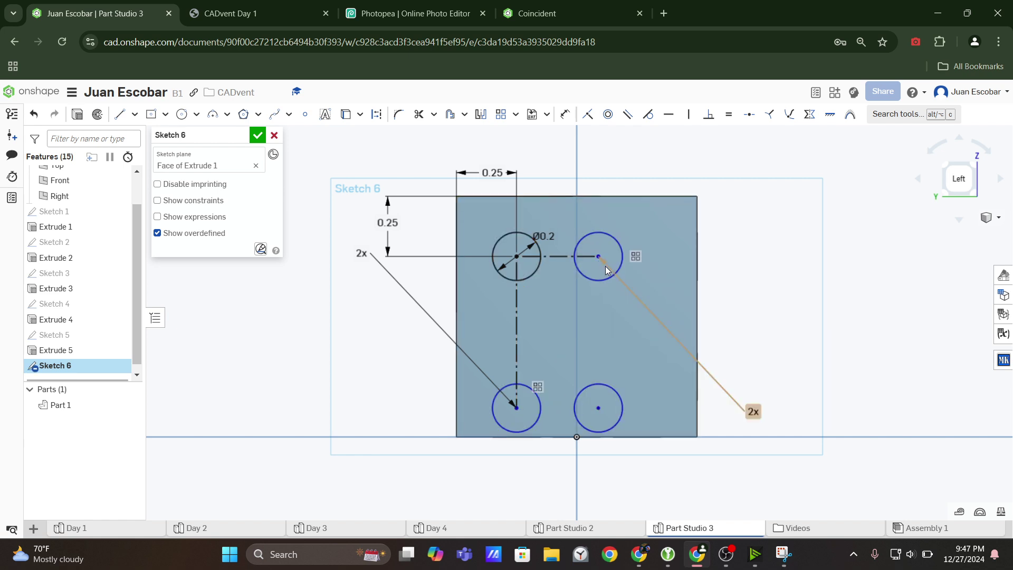
drag(600, 258, 638, 256)
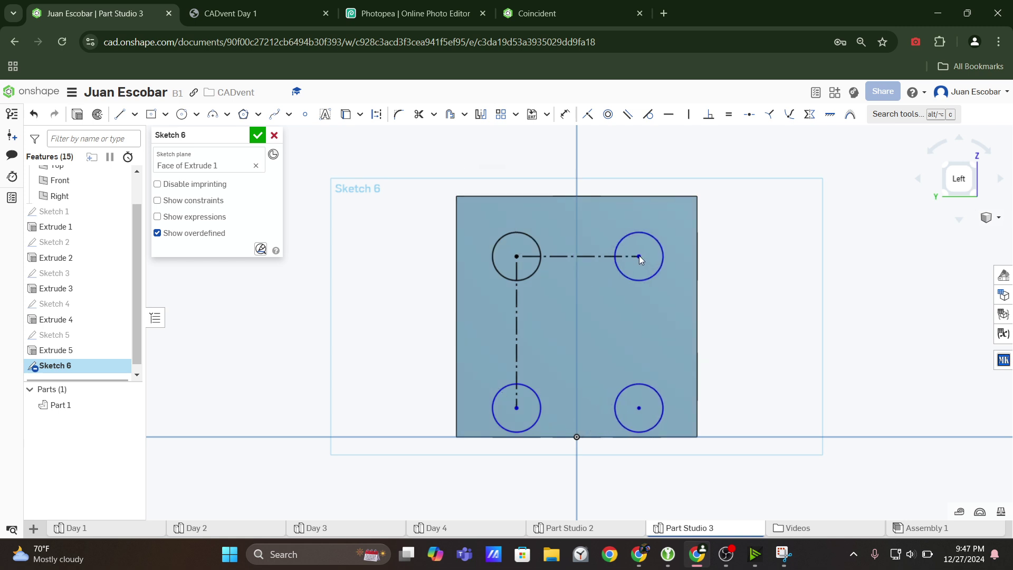
mouse_move(642, 409)
mouse_down()
mouse_move(642, 371)
mouse_move(645, 392)
mouse_up()
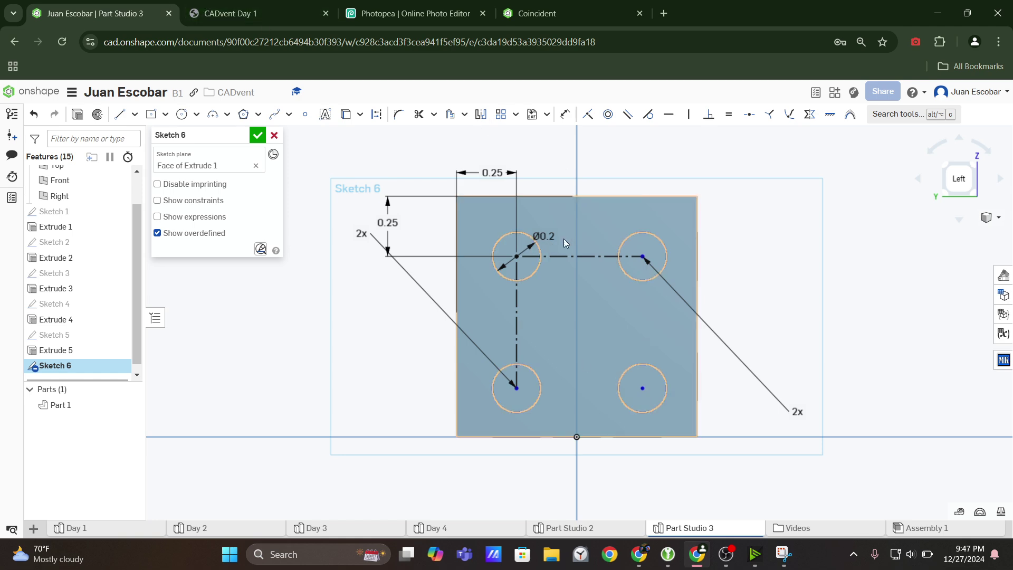
Check the CADvent Day 1 drawing and dimension the upper-right circle's center 0.75 in from the face's left edge
click(293, 7)
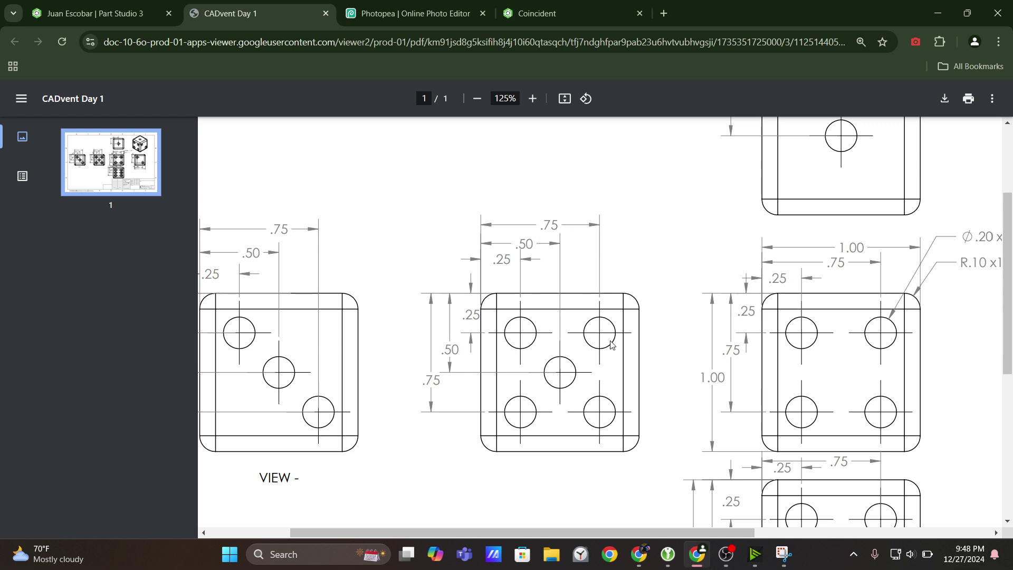
click(139, 7)
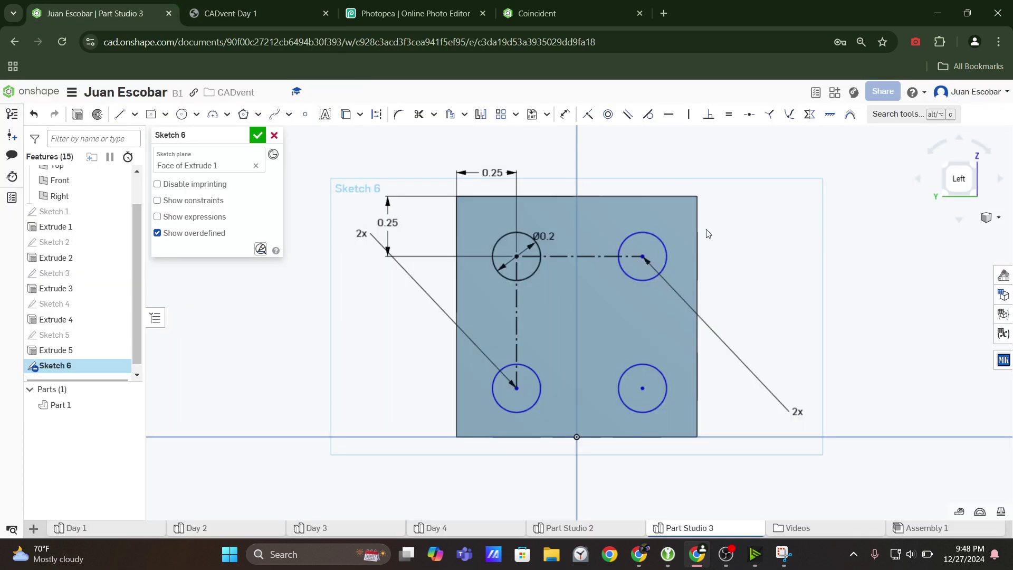
click(565, 114)
click(642, 256)
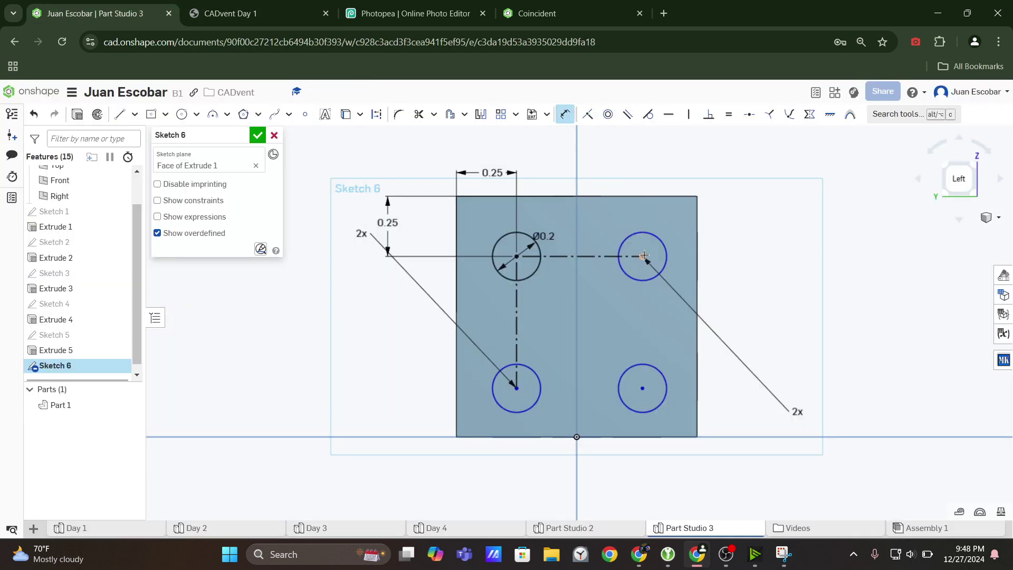
click(457, 240)
click(622, 148)
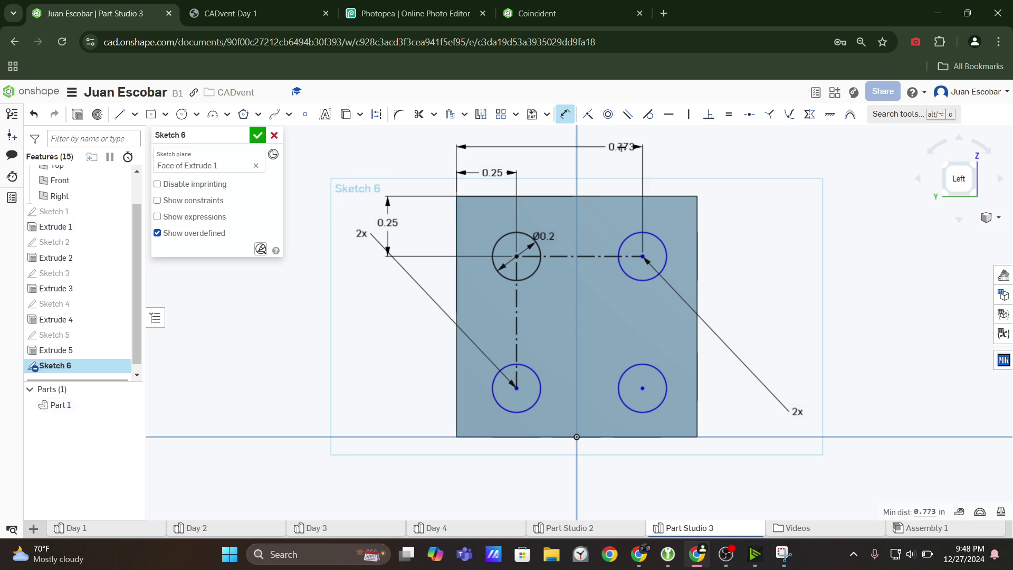
text(0.75)
key(Return)
Check the drawing again and dimension the lower-left circle's center 0.75 in from the face's top edge
click(227, 13)
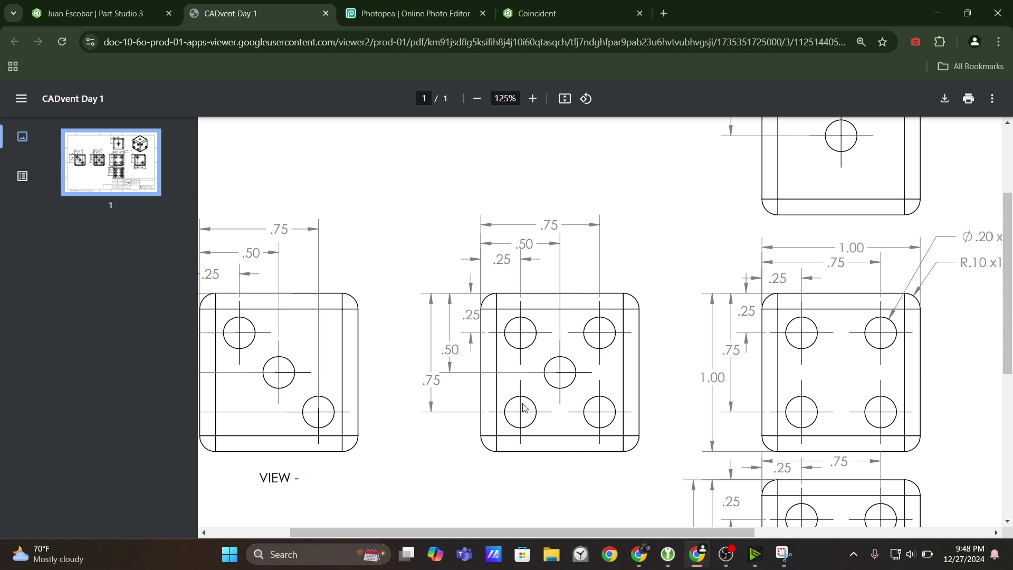
click(107, 6)
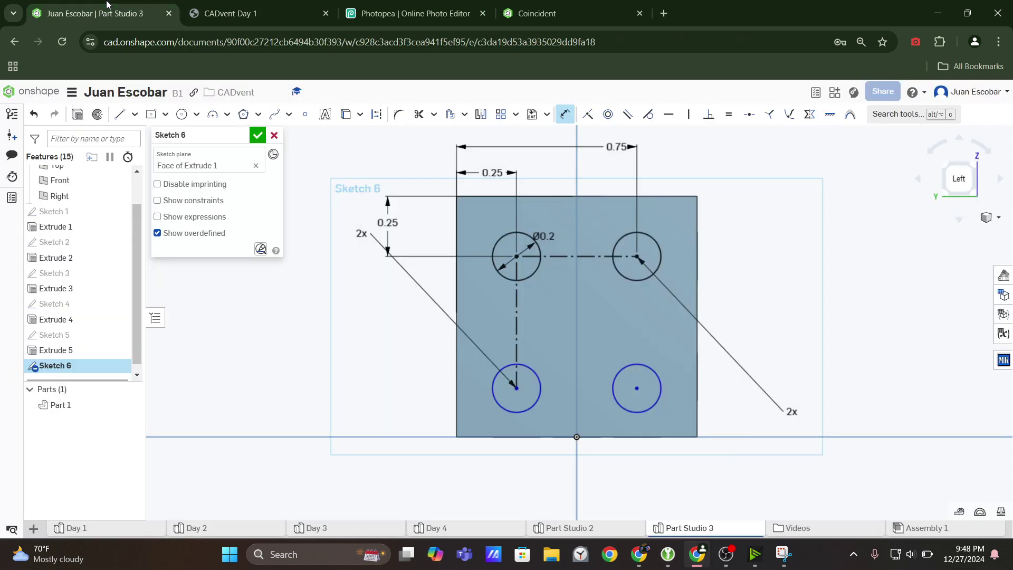
click(516, 388)
click(470, 196)
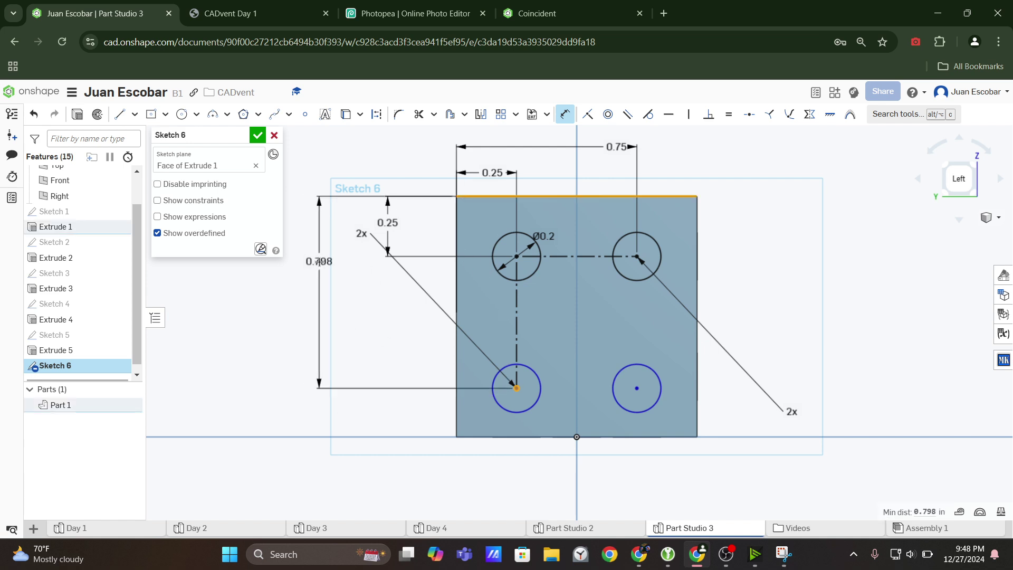
click(319, 261)
text(0.75)
key(Return)
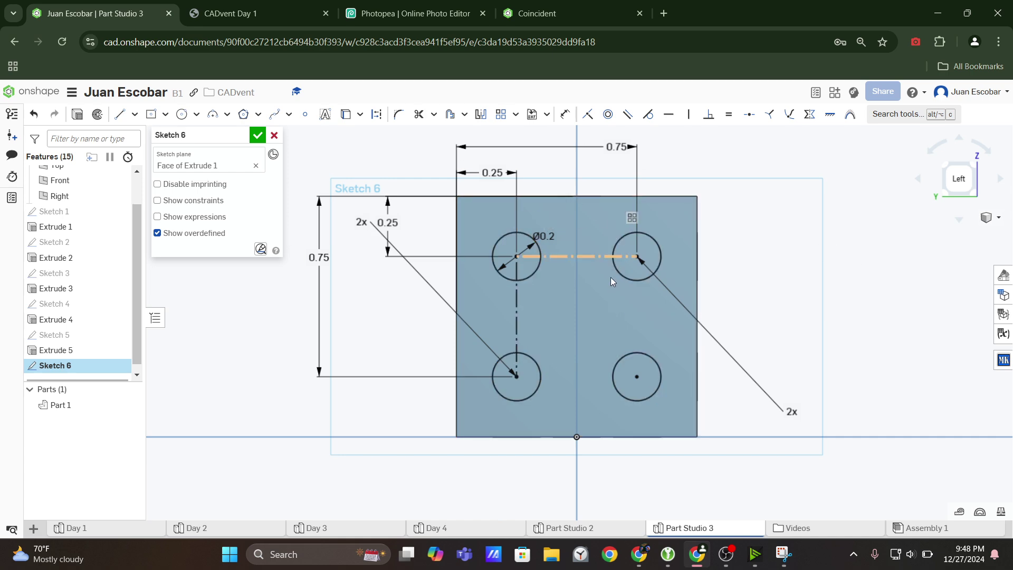
Check the five-hole face's hole positions in the CADvent Day 1 drawing and return to the die sketch
click(281, 25)
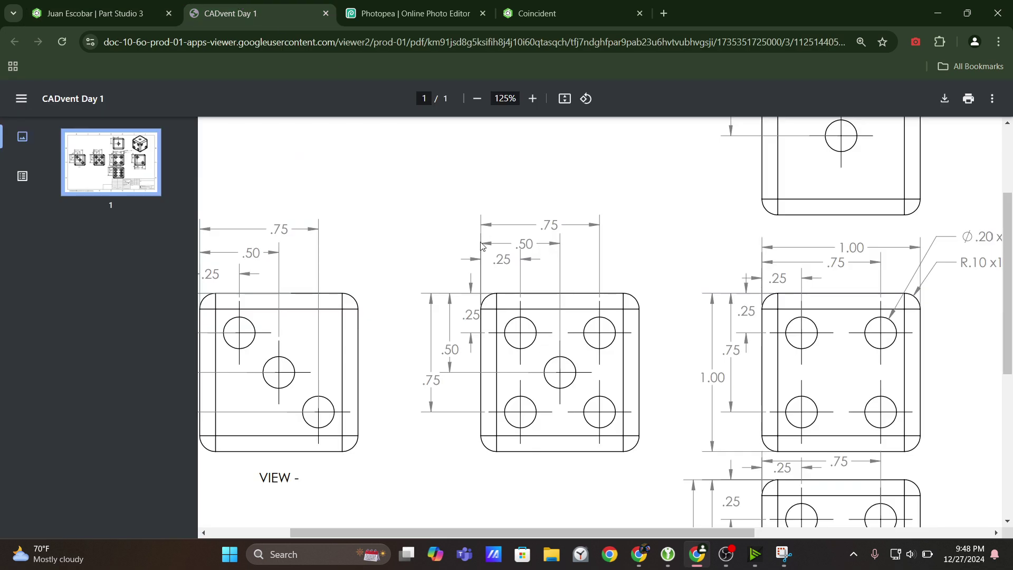
click(74, 6)
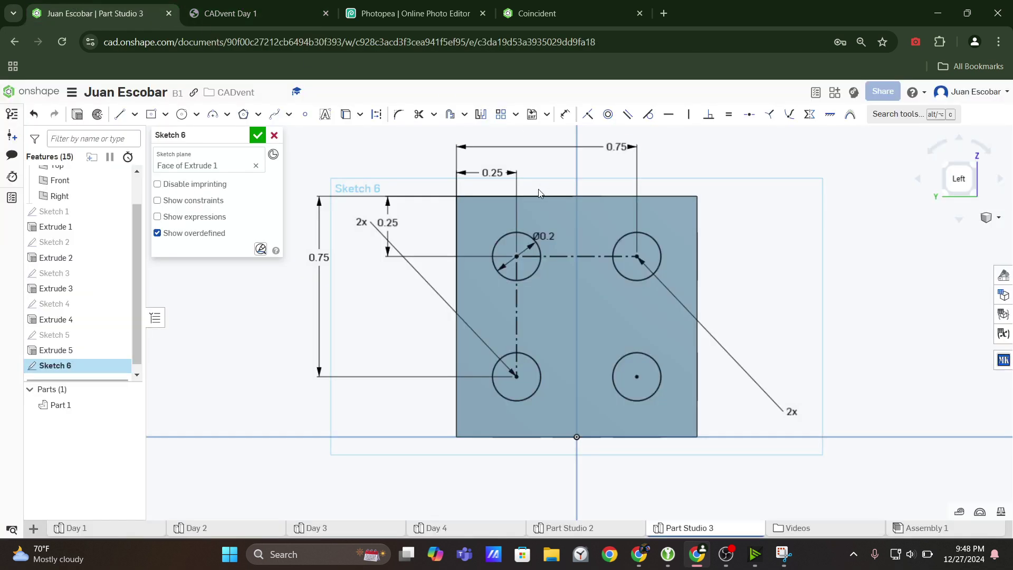
click(181, 114)
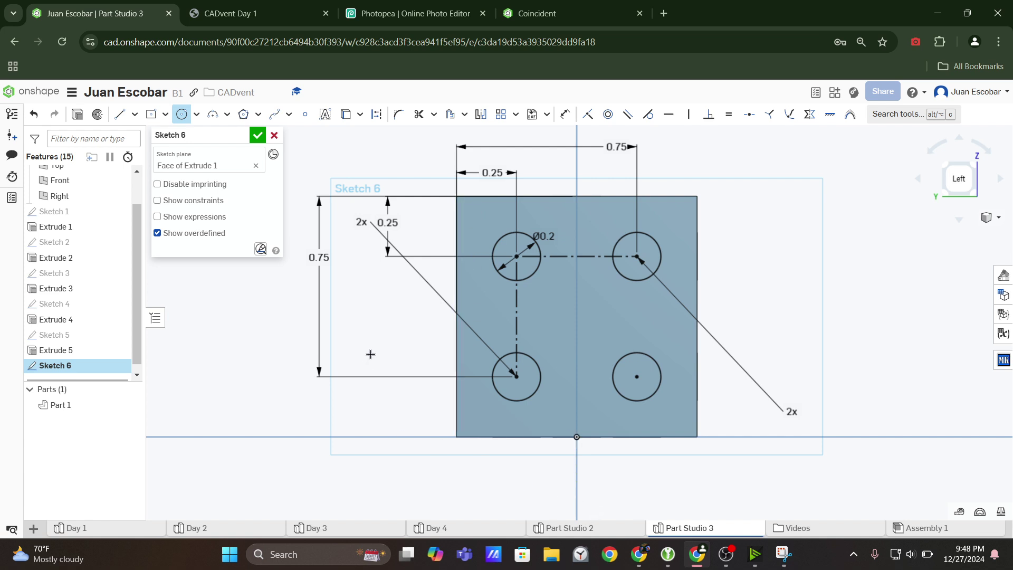
click(577, 437)
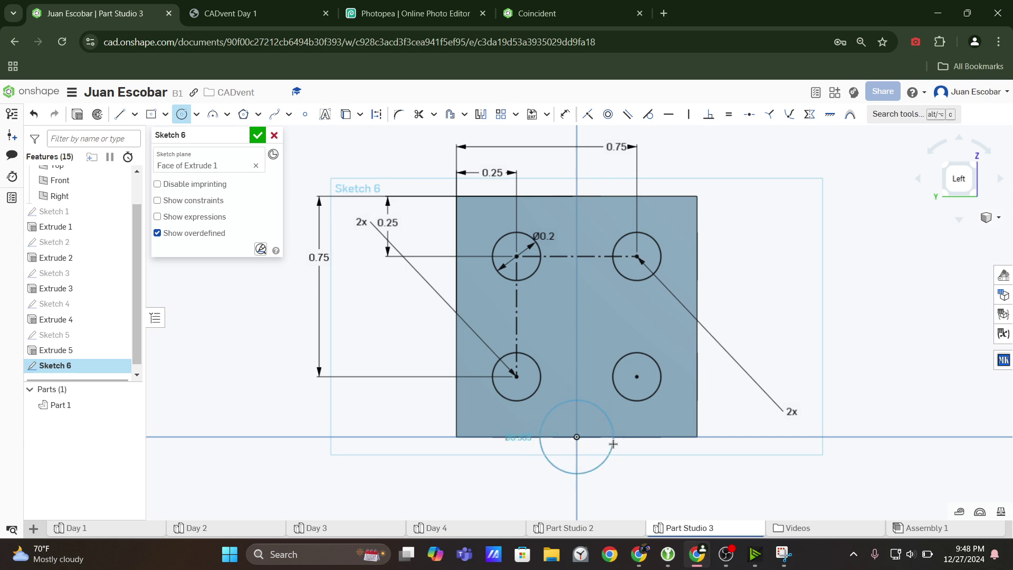
key(Escape)
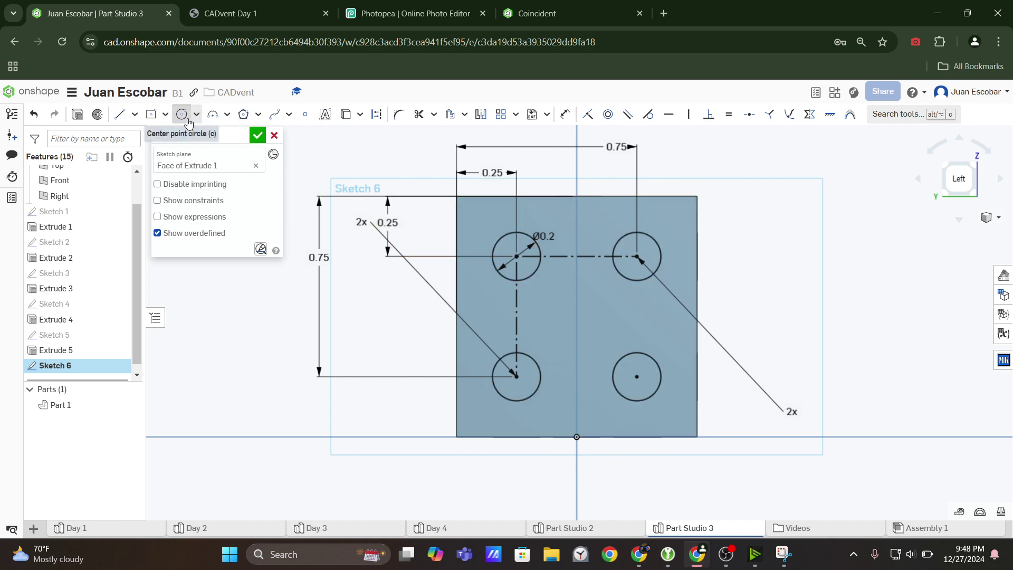
Try a circle about 0.19 in in diameter, vertically aligned with the origin near the face's center, and delete it
click(188, 122)
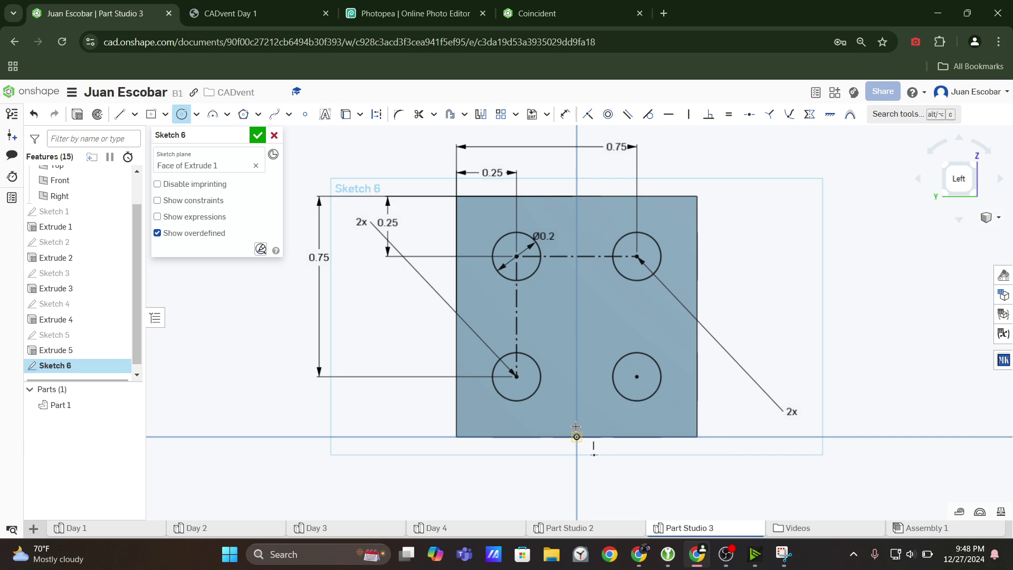
click(577, 363)
click(555, 369)
key(Escape)
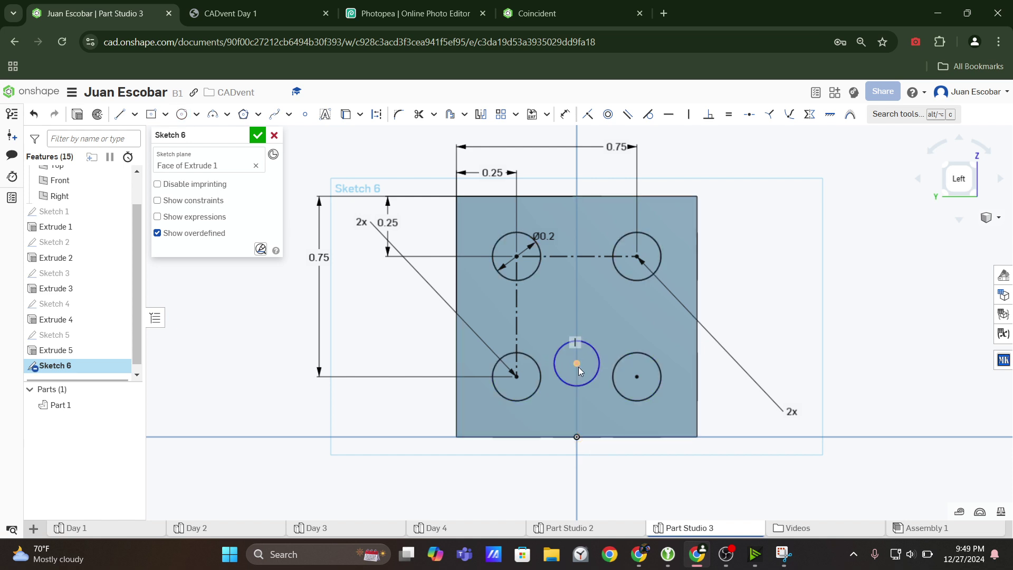
mouse_move(581, 357)
mouse_down()
mouse_move(589, 391)
mouse_move(598, 311)
mouse_move(598, 330)
mouse_up()
click(599, 332)
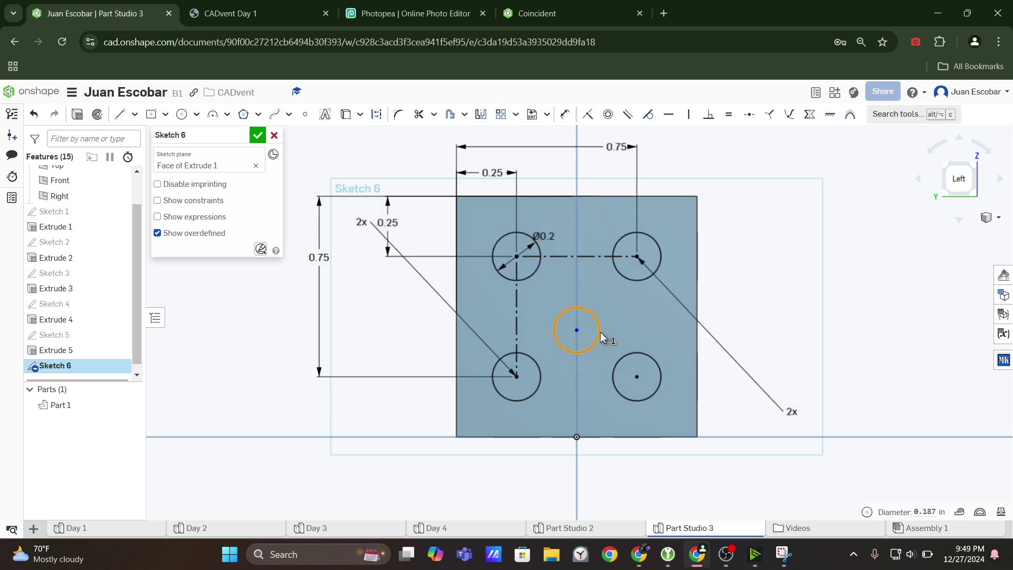
key(Delete)
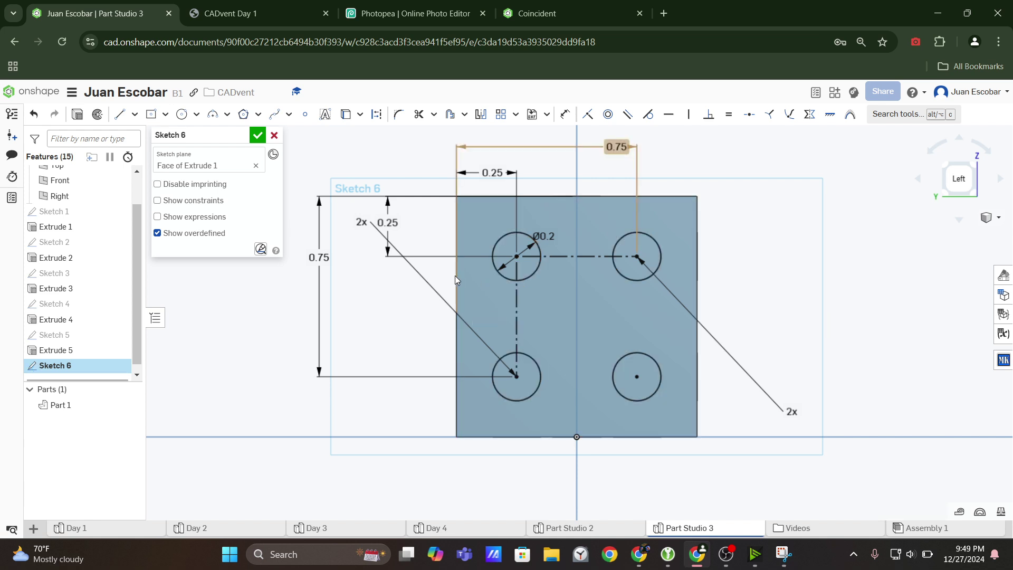
Move the vertical pattern's 2x label below the 0.25 dimension, and measure the face's right edge between its corners and at its midpoint
drag(374, 226, 389, 334)
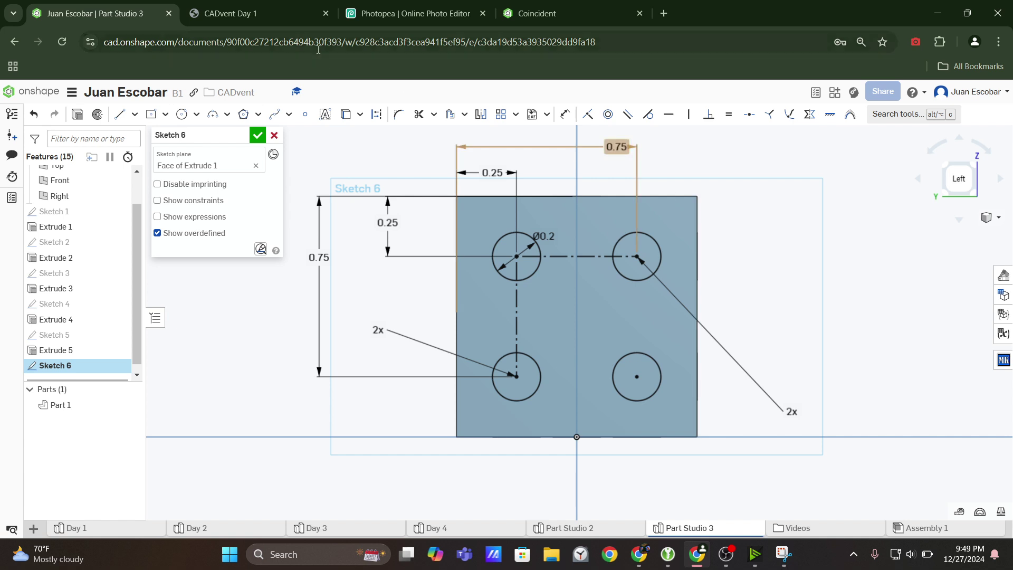
click(565, 114)
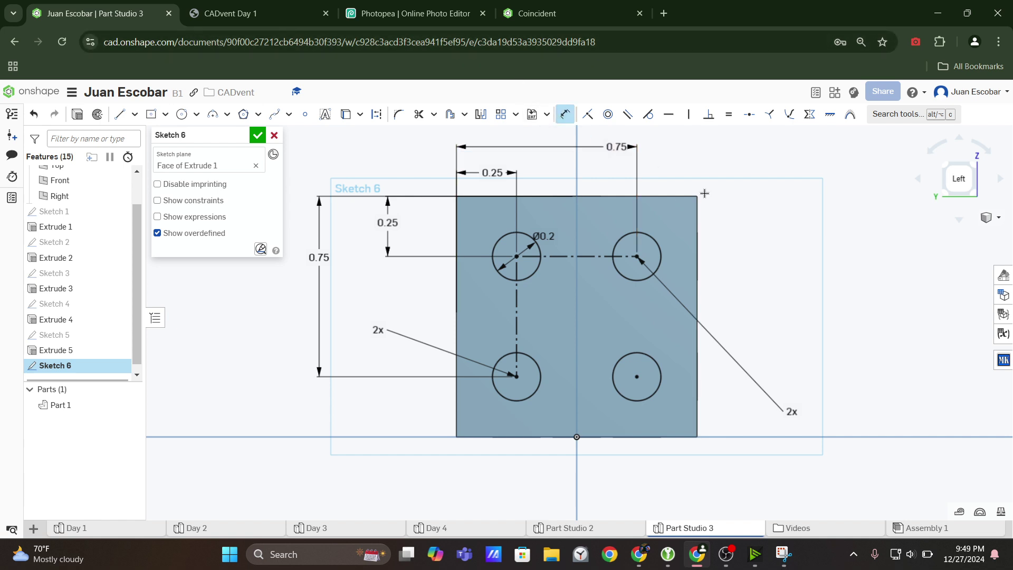
click(696, 222)
click(565, 114)
click(697, 196)
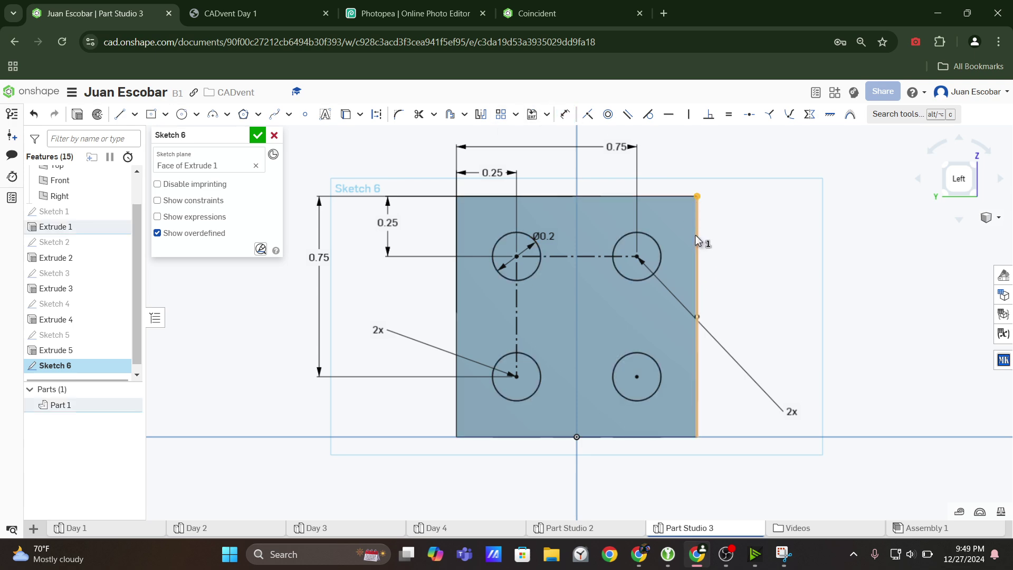
click(696, 437)
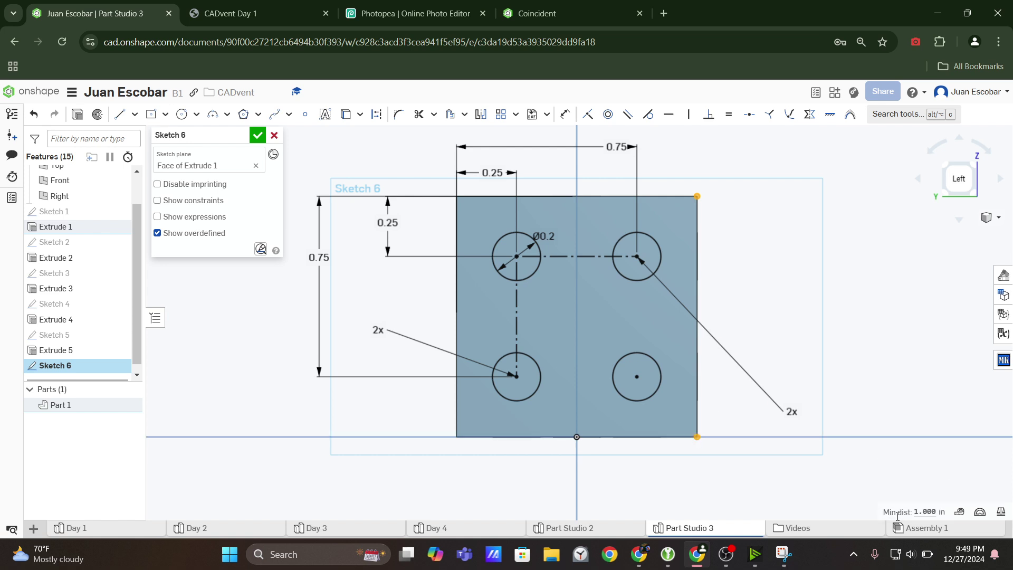
mouse_move(924, 511)
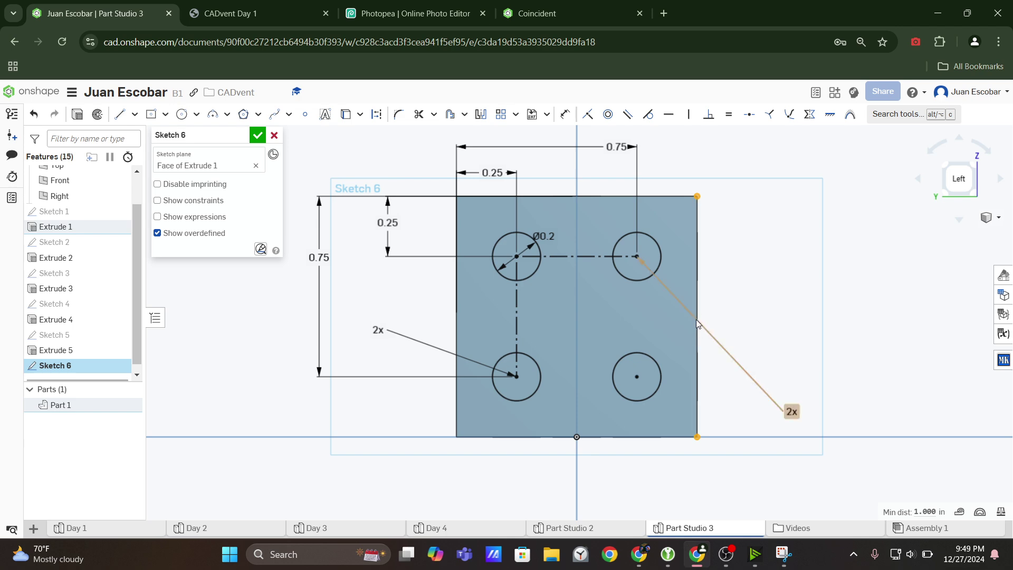
click(740, 296)
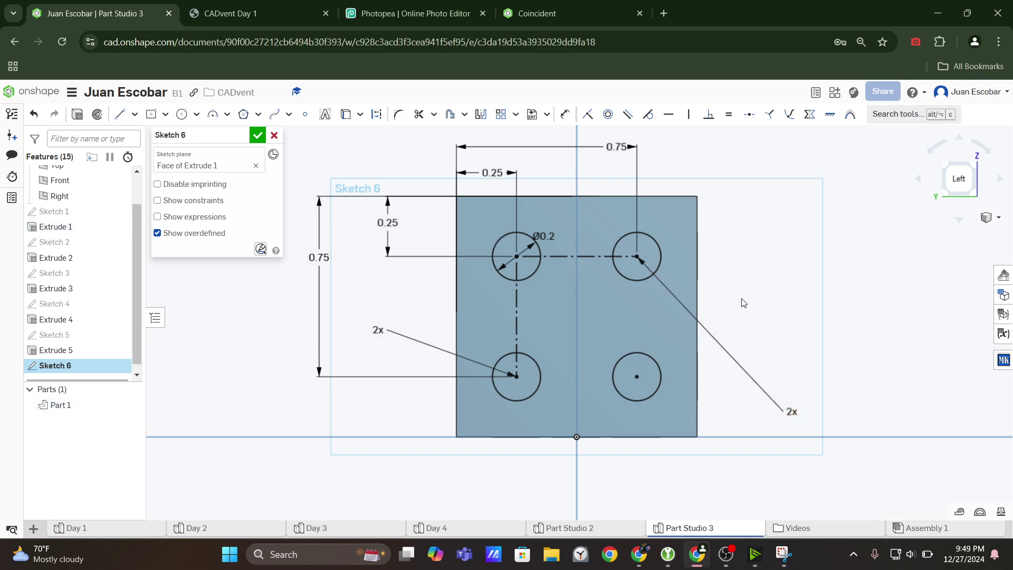
click(697, 316)
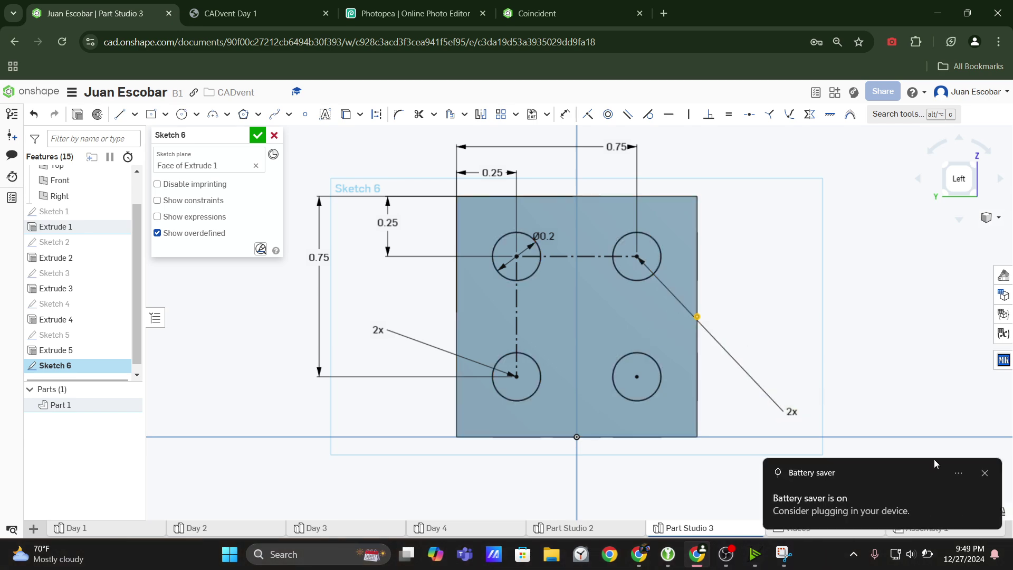
Dismiss the battery saver notification and raise the screen brightness to the maximum
click(984, 473)
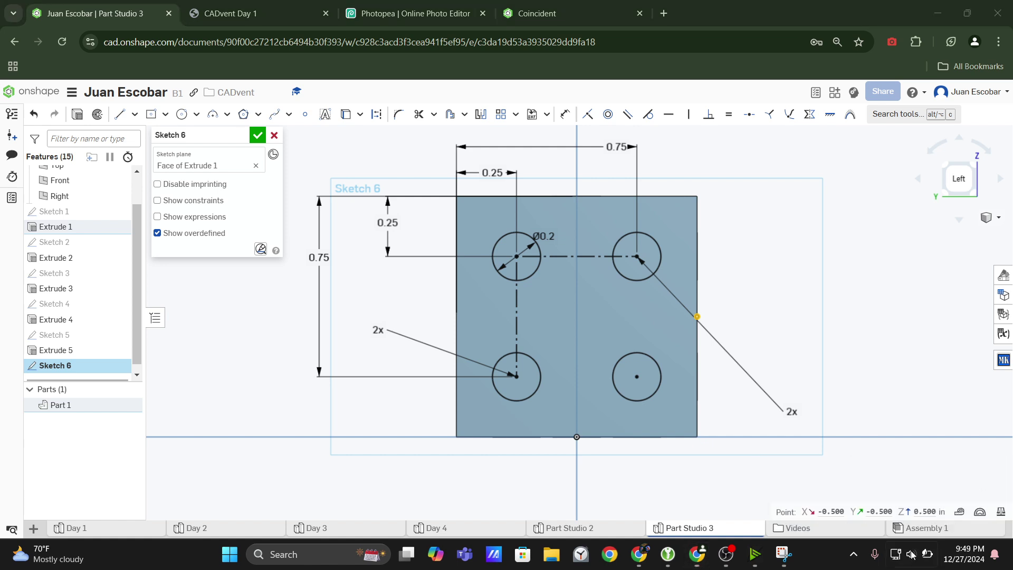
click(912, 554)
drag(897, 433, 964, 432)
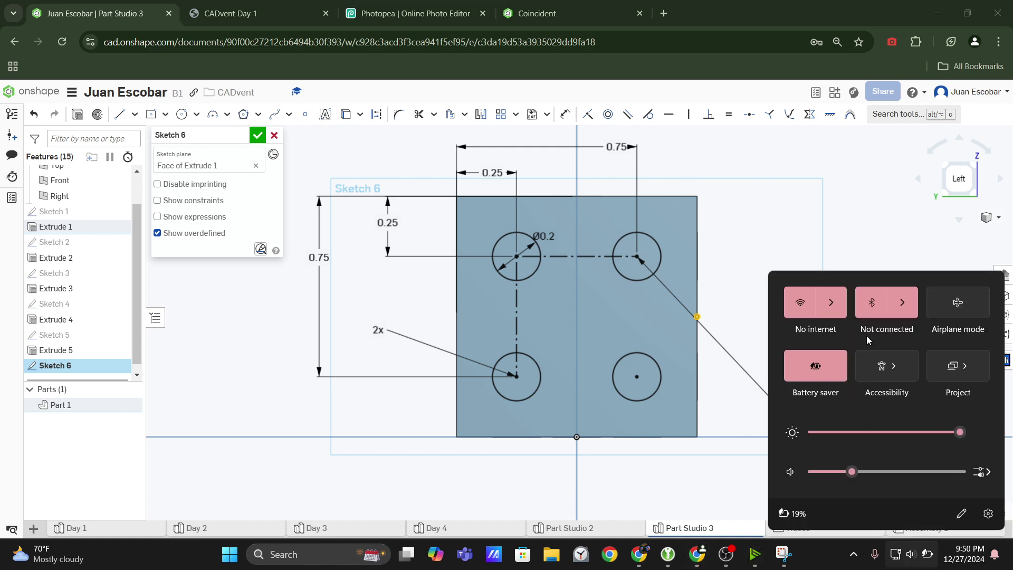
click(805, 257)
Try a circle centered on the midpoint of the face's right edge, and undo it
scroll(780, 251, down, 1)
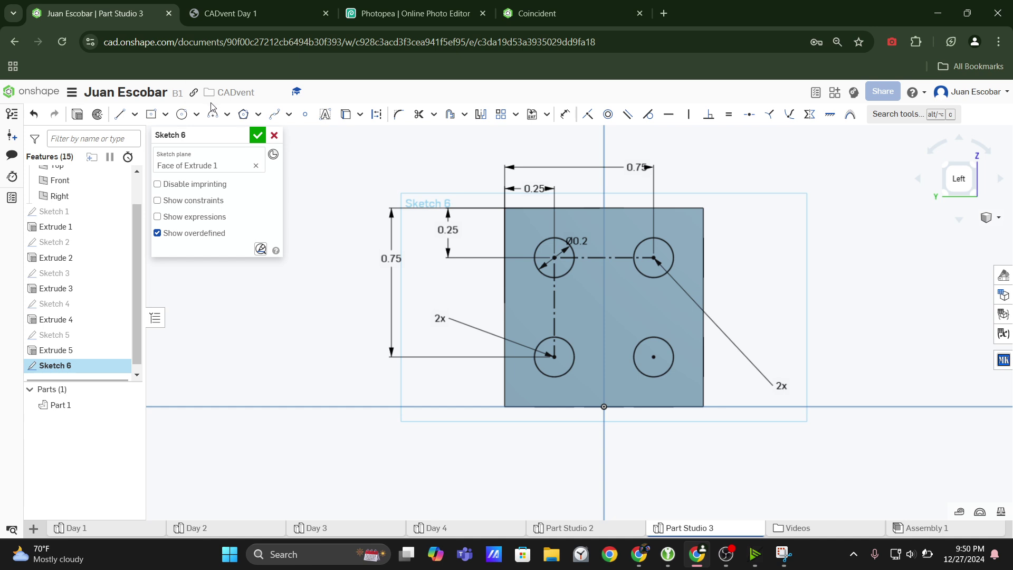
click(182, 115)
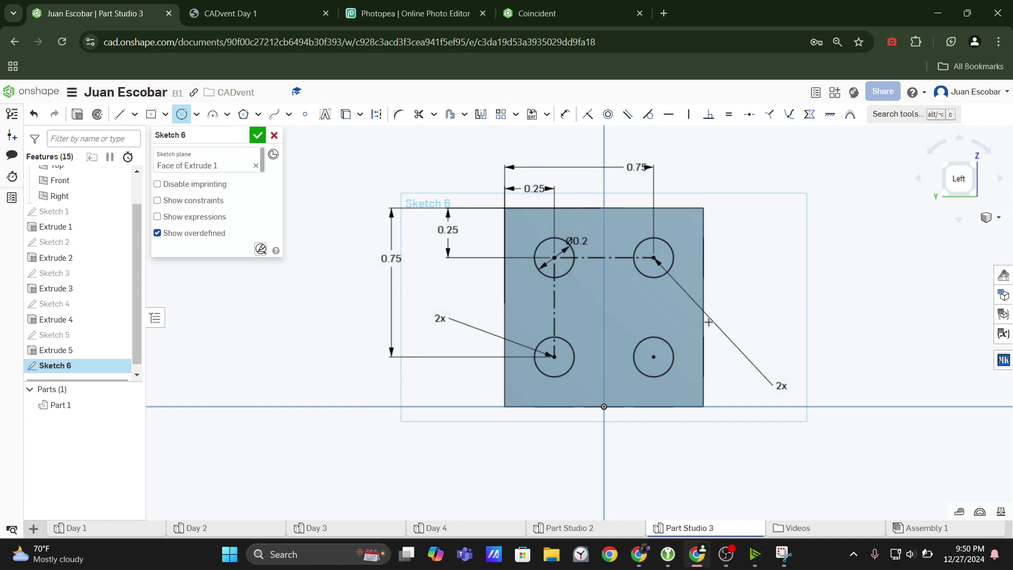
scroll(696, 338, up, 3)
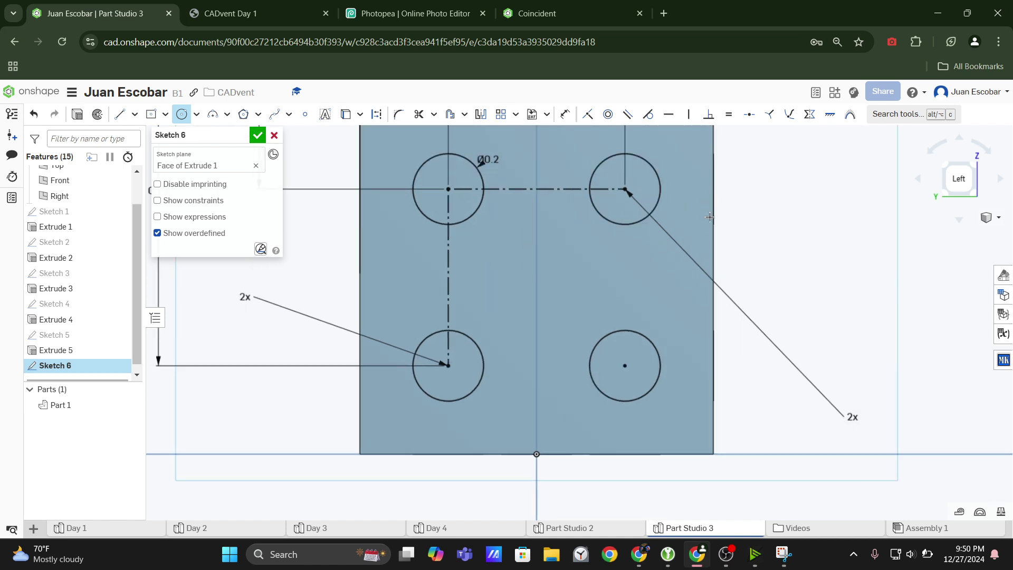
click(713, 276)
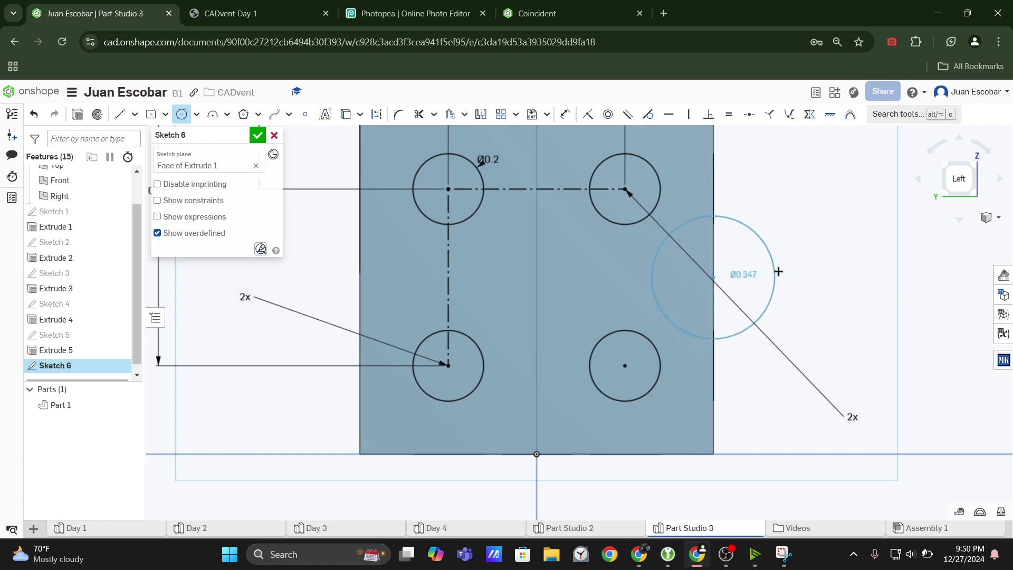
click(791, 277)
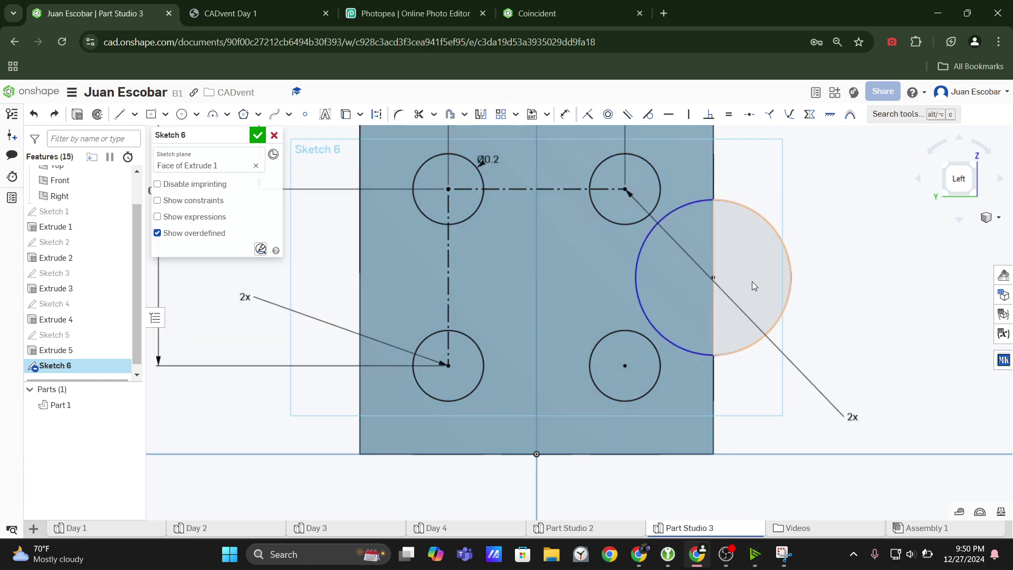
key(ctrl+z)
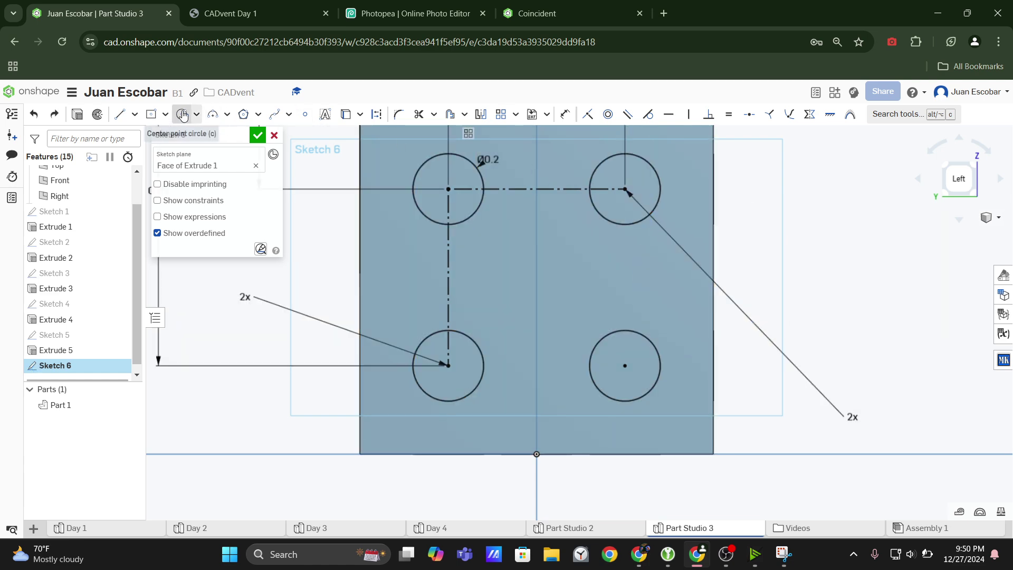
Sketch a circle horizontally aligned with the right edge's midpoint and move it toward the face's center
click(181, 114)
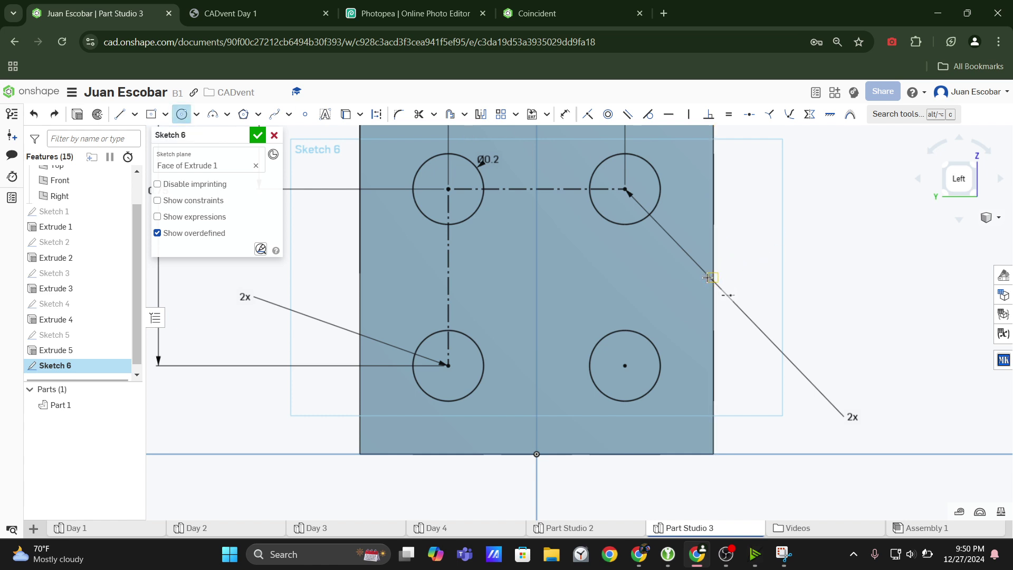
click(651, 278)
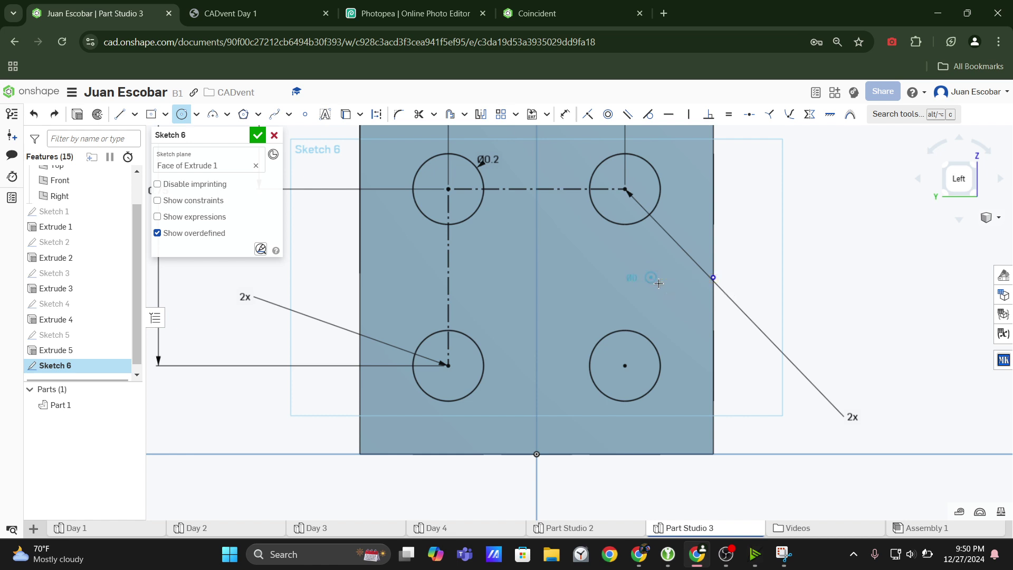
click(678, 306)
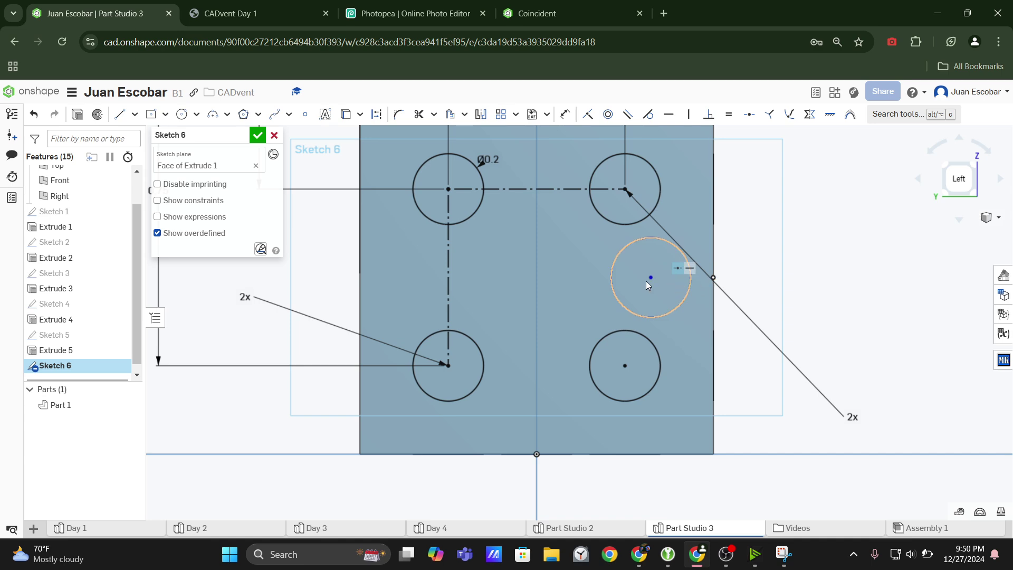
mouse_move(654, 278)
mouse_down()
mouse_move(714, 277)
mouse_move(614, 277)
mouse_up()
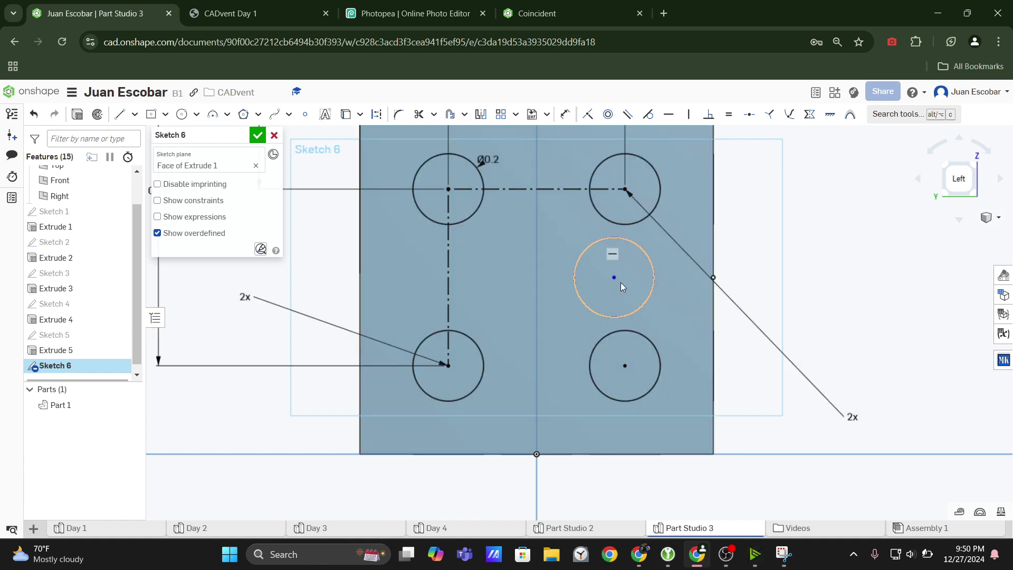
Constrain the circle's center vertically to the origin and enlarge the circle
click(618, 280)
key(d)
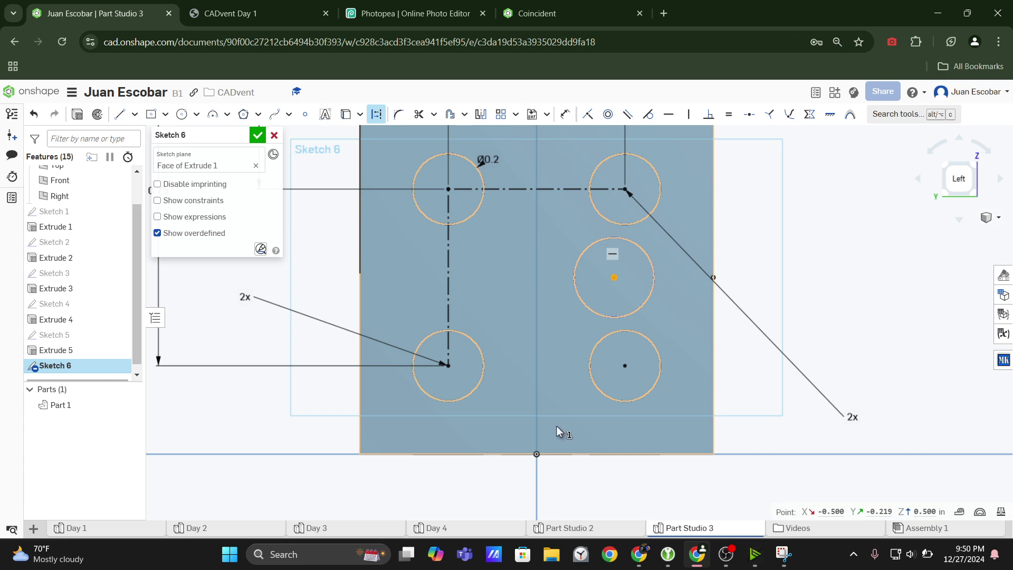
key(Escape)
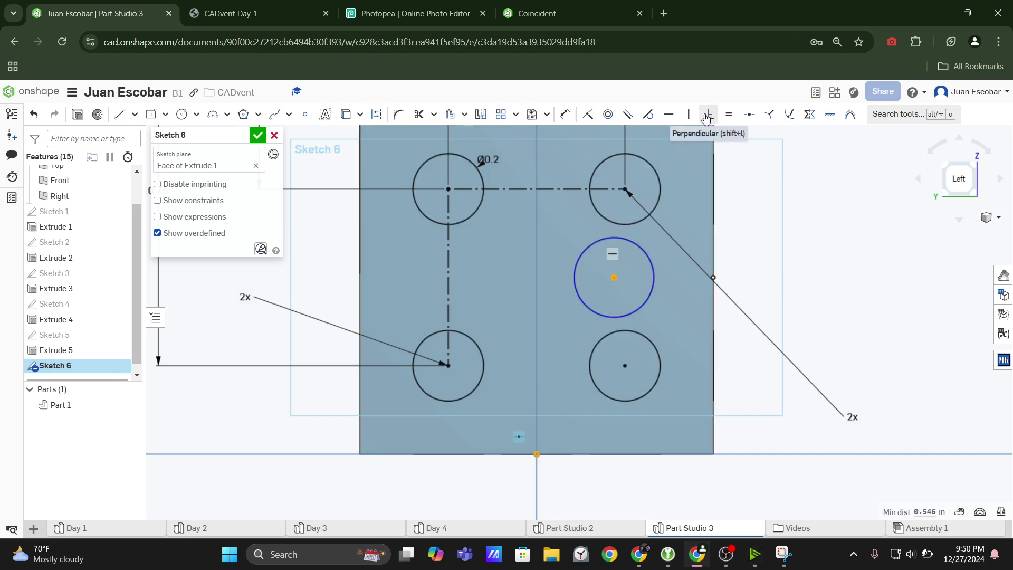
click(687, 115)
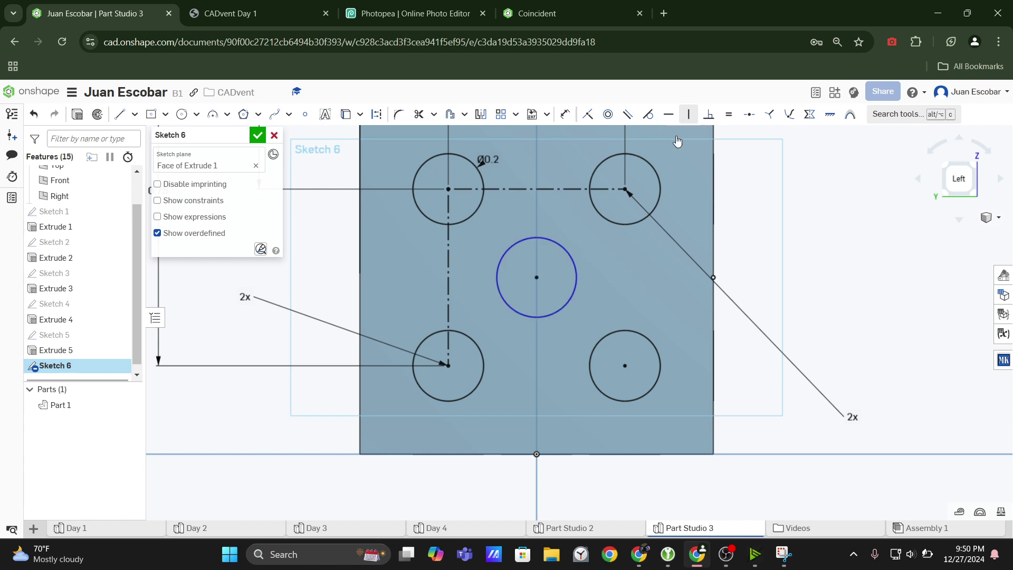
mouse_move(574, 295)
mouse_down()
mouse_move(613, 299)
mouse_move(583, 298)
mouse_move(593, 296)
mouse_up()
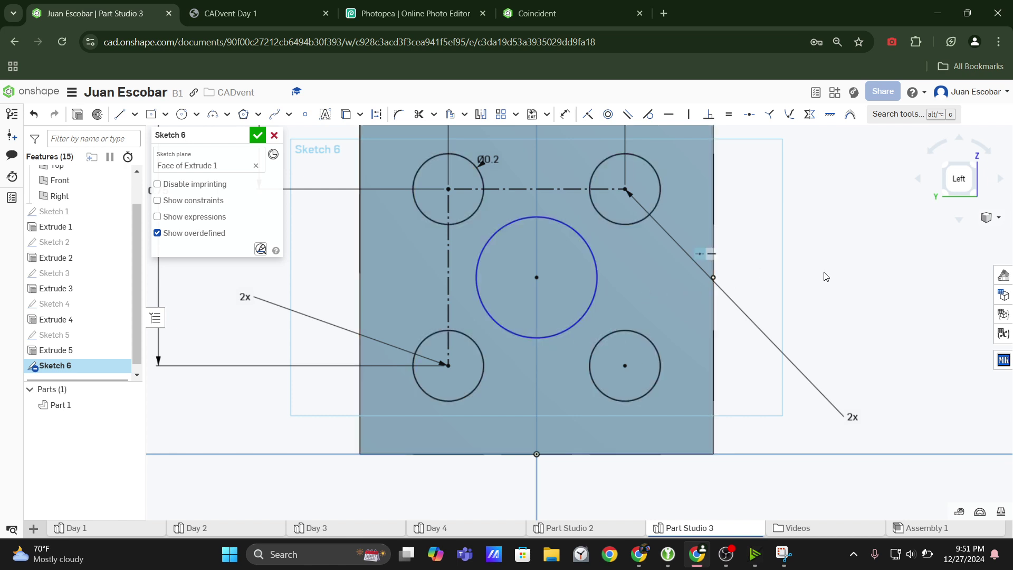
Undo the circle's enlargement and vertical constraint, and delete the circle
key(ctrl+z)
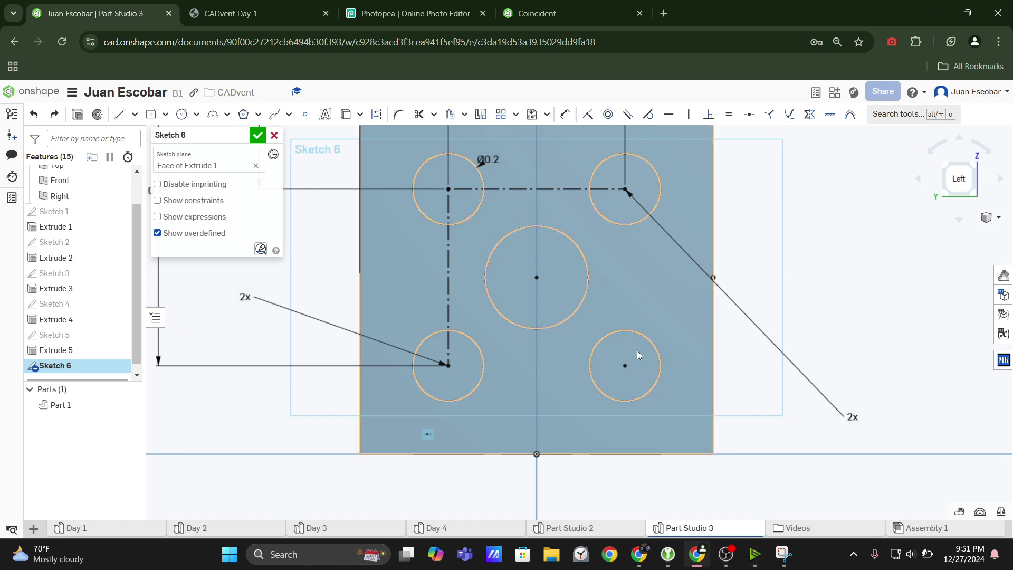
key(ctrl+z)
key(ctrl+z)
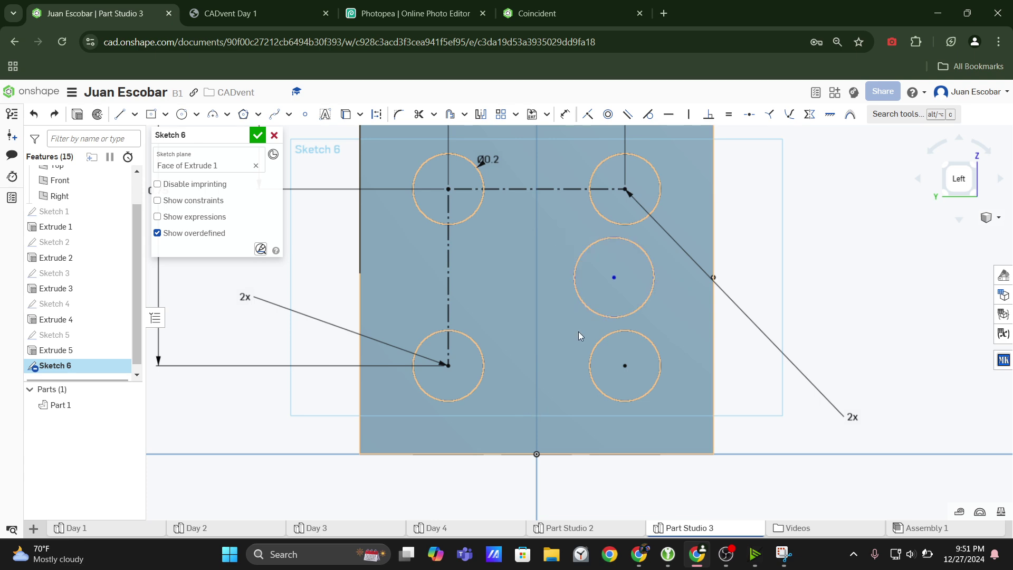
click(680, 300)
key(Delete)
Sketch a circle at the five-hole face's center, aligned vertically with the origin and horizontally with the right edge's midpoint
click(181, 114)
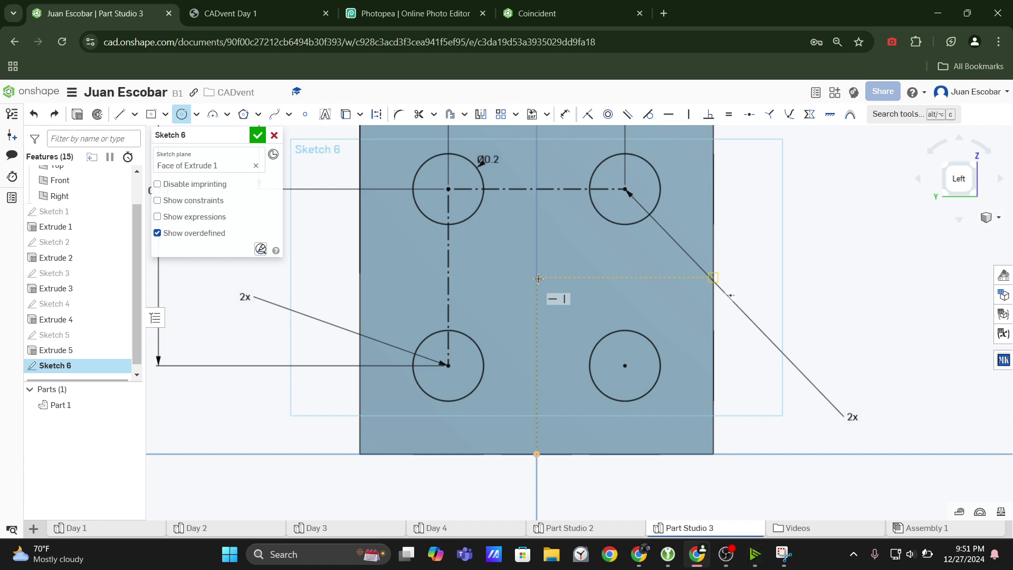
click(538, 278)
click(579, 278)
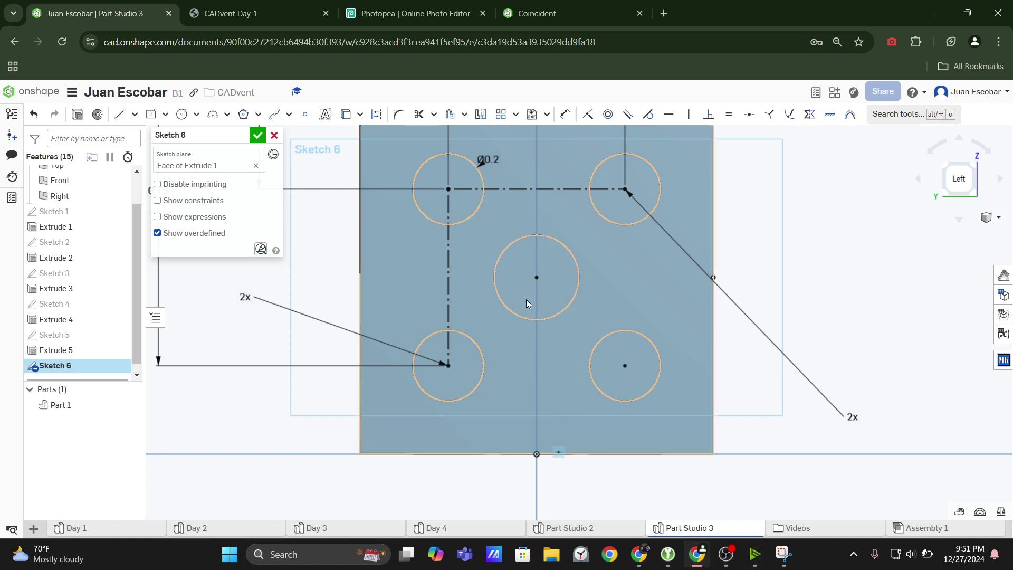
key(ctrl+a)
scroll(616, 291, down, 2)
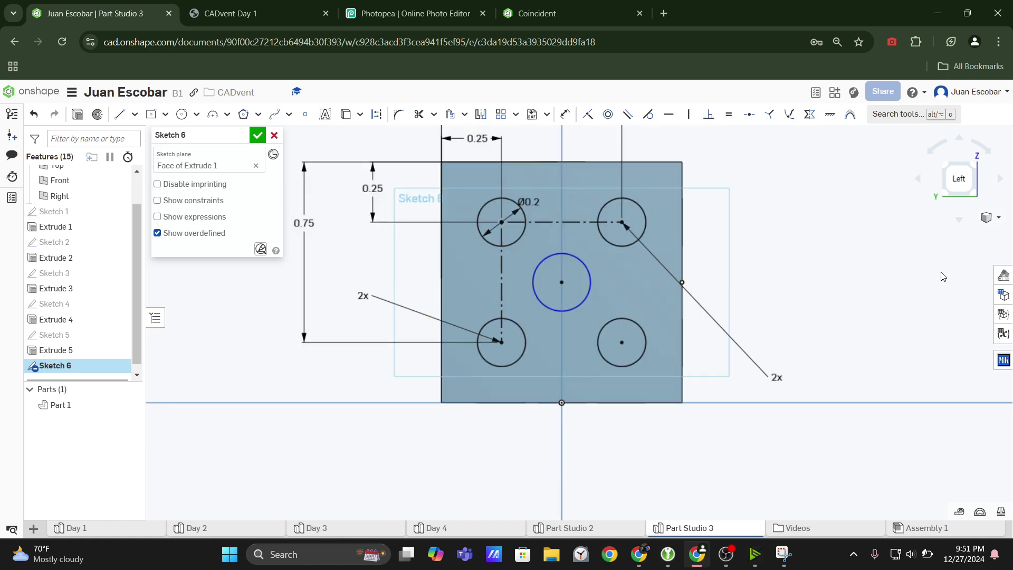
Constrain the center circle equal to the 0.2 in circle in the face's upper-left corner
click(590, 289)
click(522, 240)
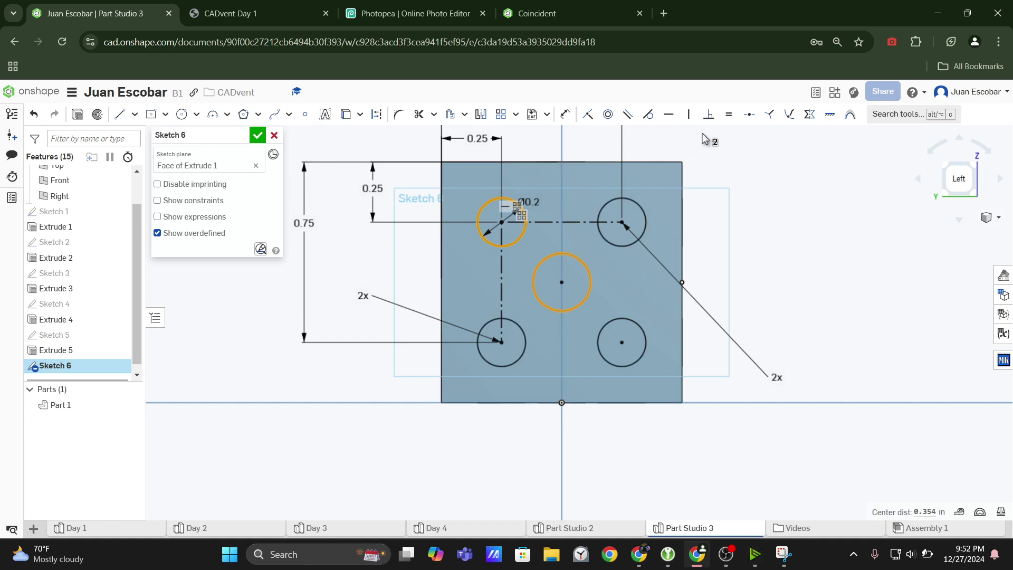
click(729, 114)
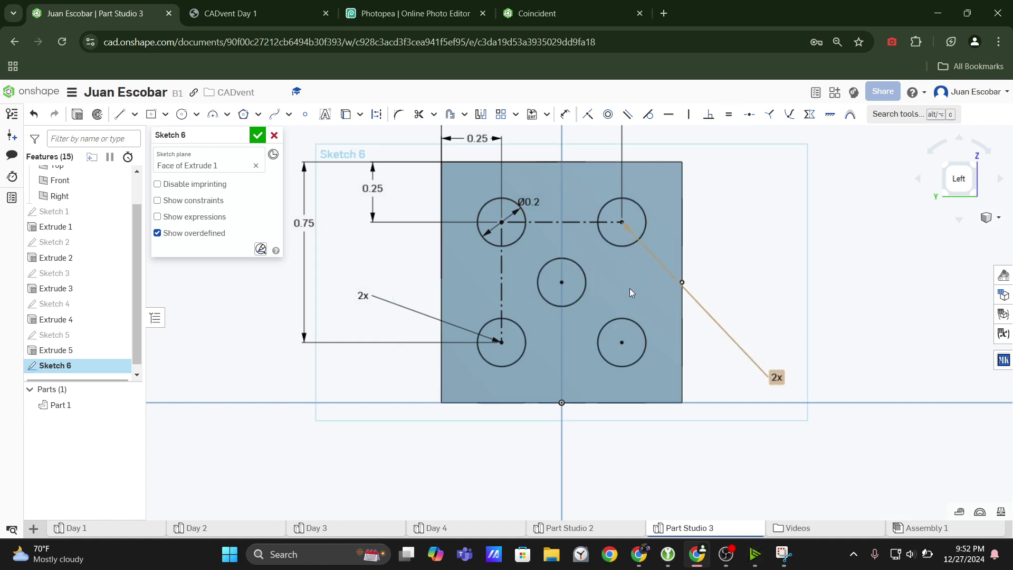
Check the five-circle sketch against the five-hole and three-hole views of the CADvent Day 1 drawing
scroll(583, 302, up, 4)
scroll(575, 334, down, 2)
scroll(669, 288, up, 1)
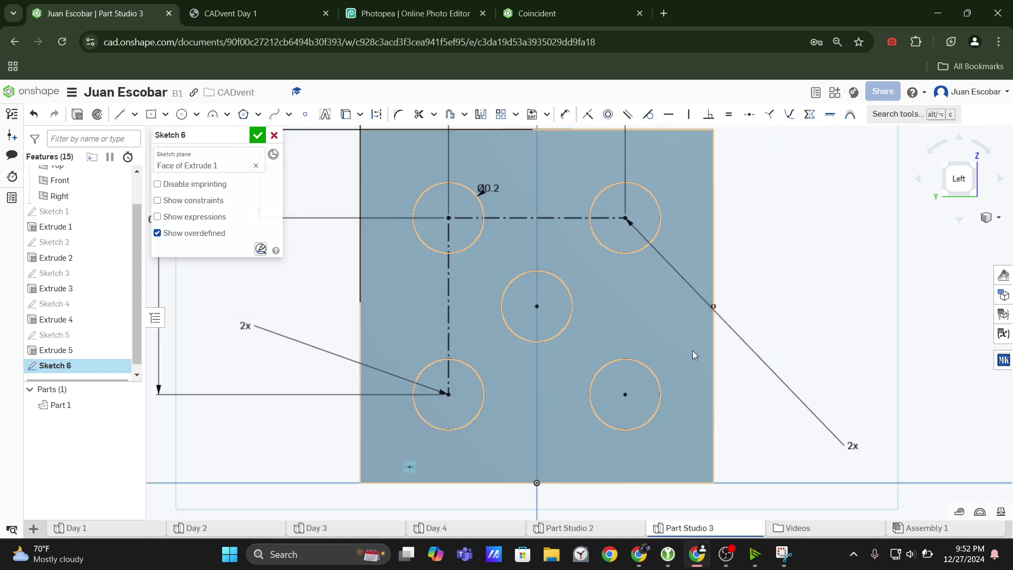
scroll(686, 351, down, 2)
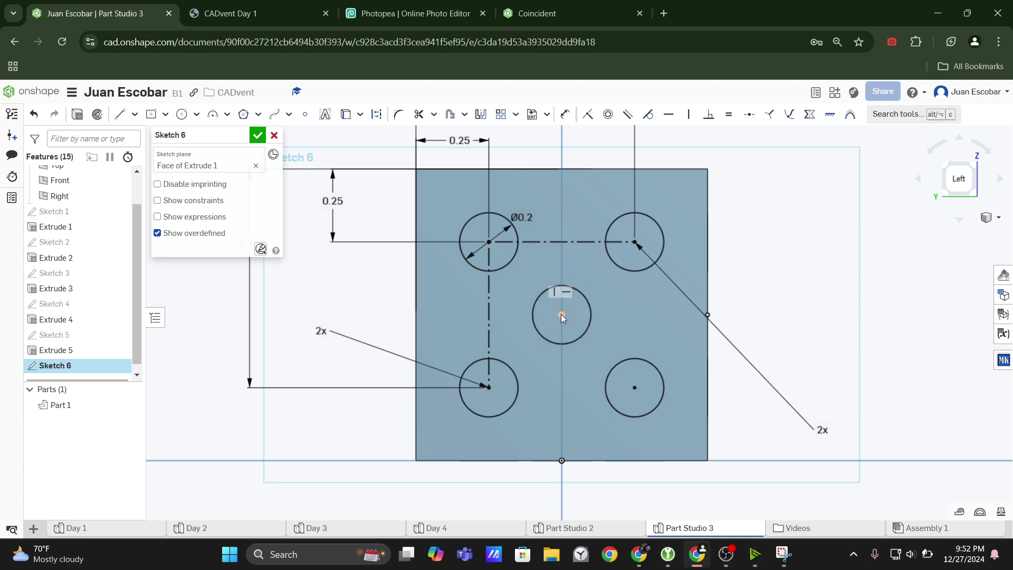
click(316, 12)
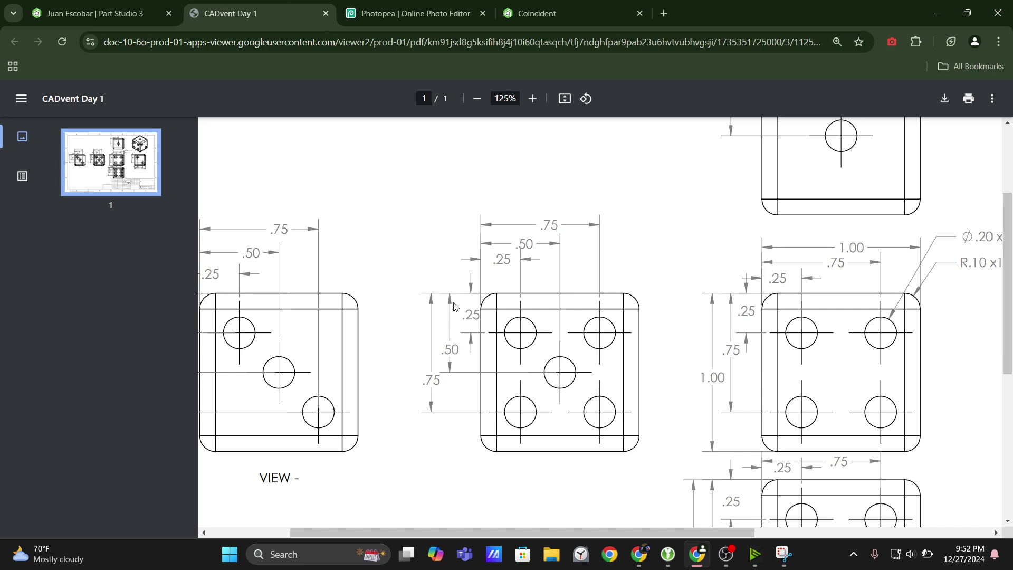
scroll(584, 407, down, 3)
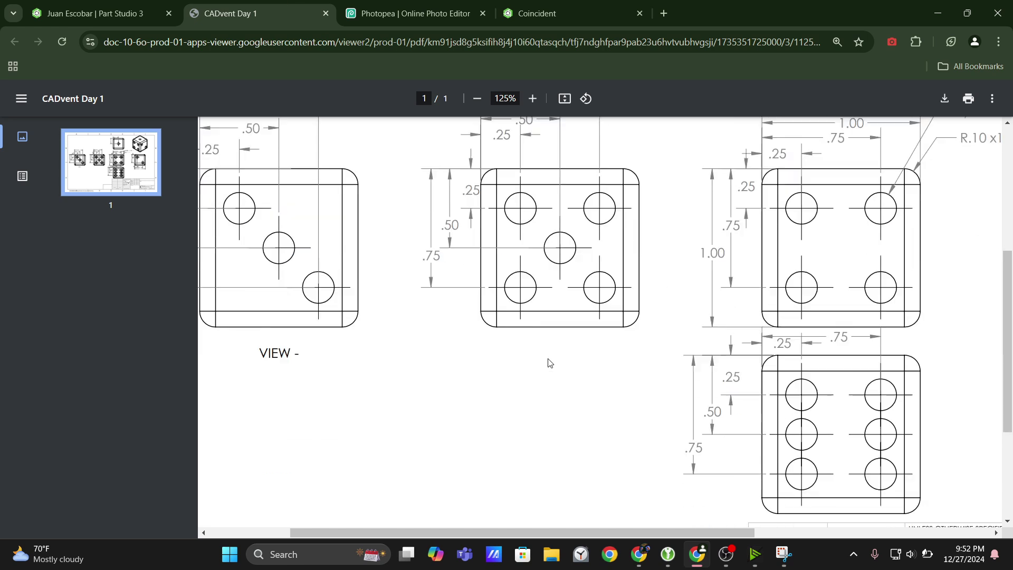
drag(625, 534, 543, 534)
scroll(419, 312, up, 3)
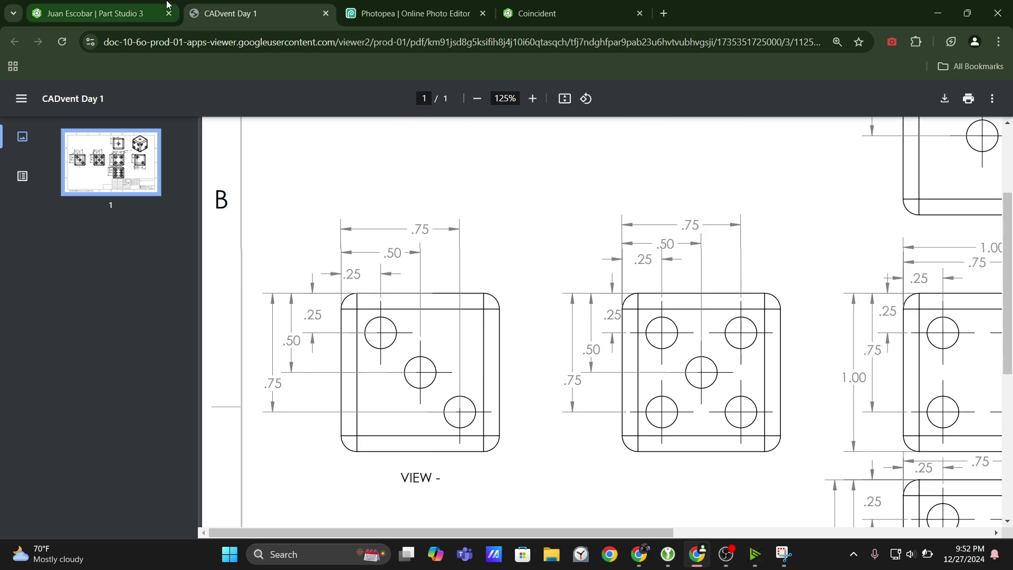
Return to the Onshape model, accept the sketch, and cut its five circles 0.1 in deep with a Remove extrude
click(95, 12)
click(256, 137)
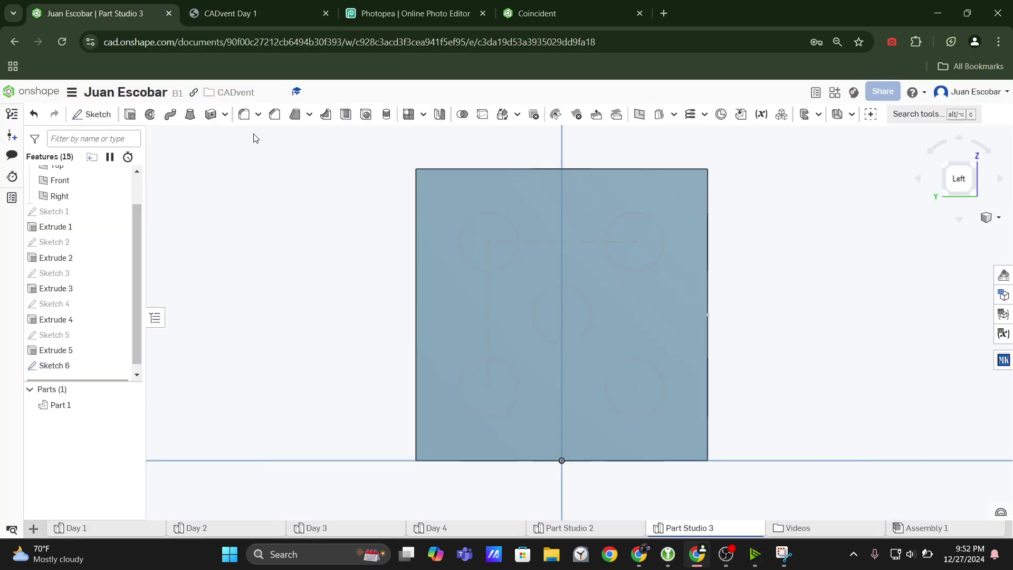
click(129, 114)
click(218, 169)
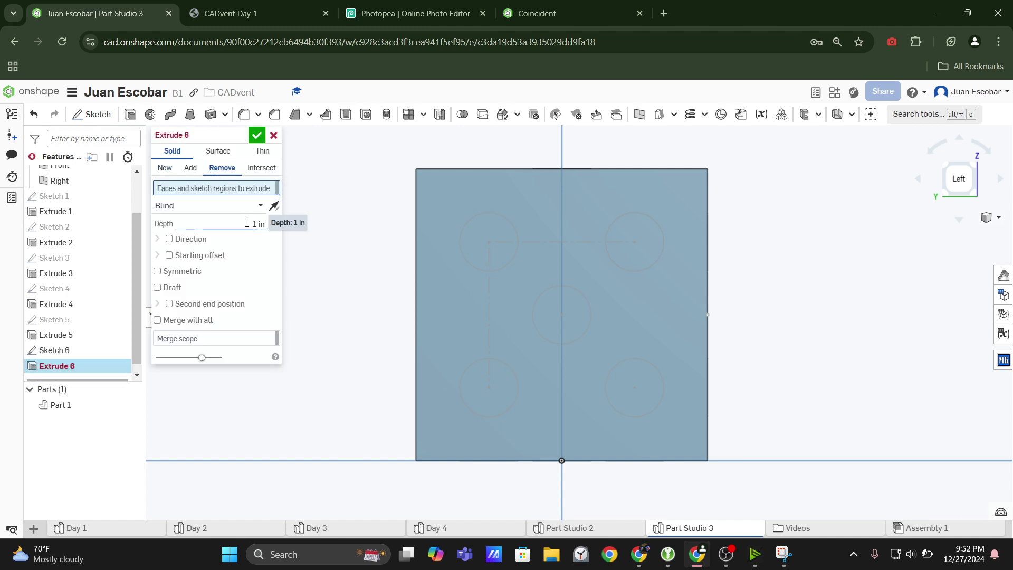
click(237, 222)
text(0.1)
key(Return)
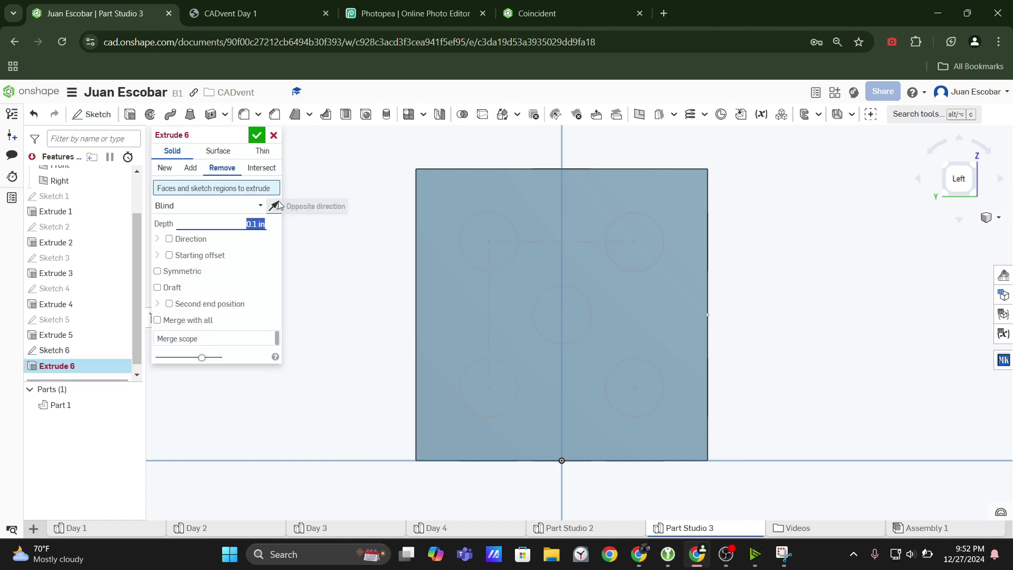
click(73, 353)
right_drag(469, 324, 458, 333)
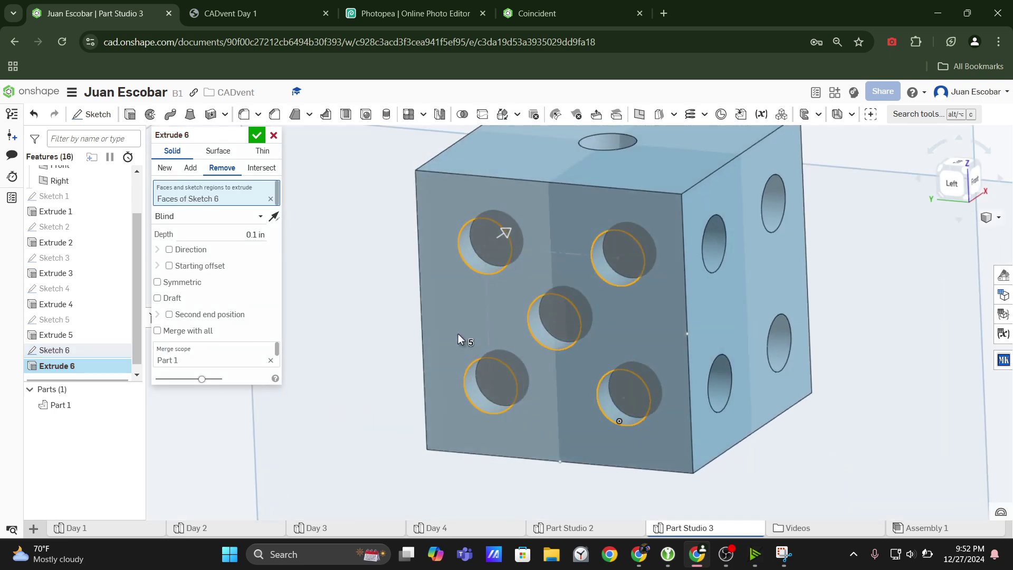
click(256, 135)
Examine the die's faces from several directions and consult the drawing to locate the face for the three-hole pattern
right_drag(582, 308, 744, 304)
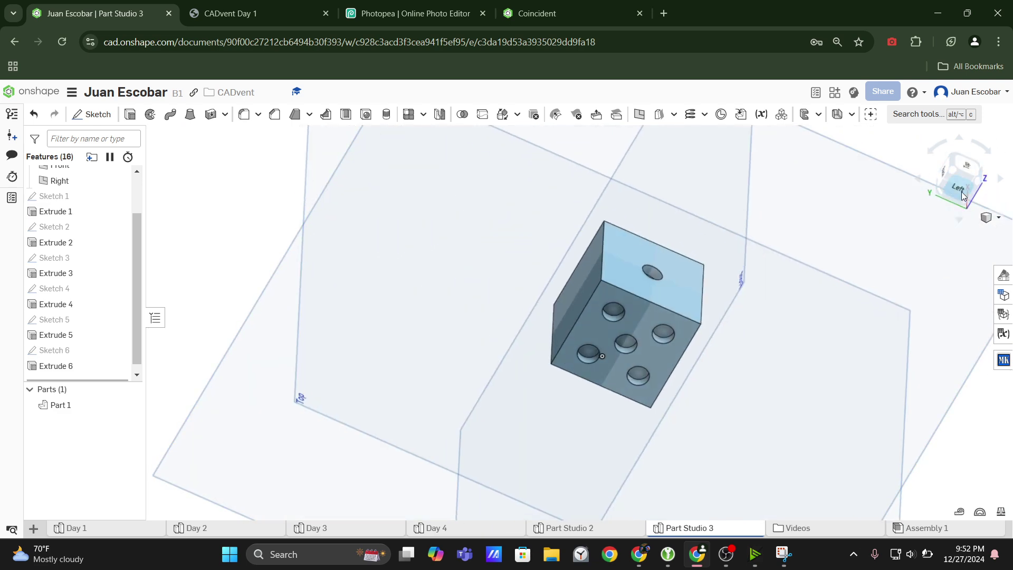
right_drag(959, 190, 686, 269)
click(966, 172)
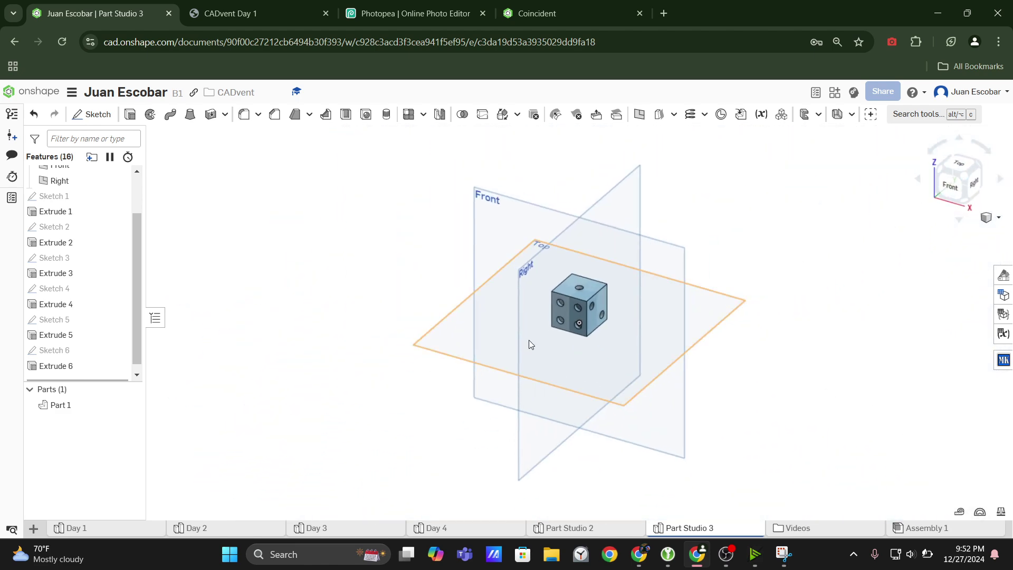
right_drag(529, 340, 639, 320)
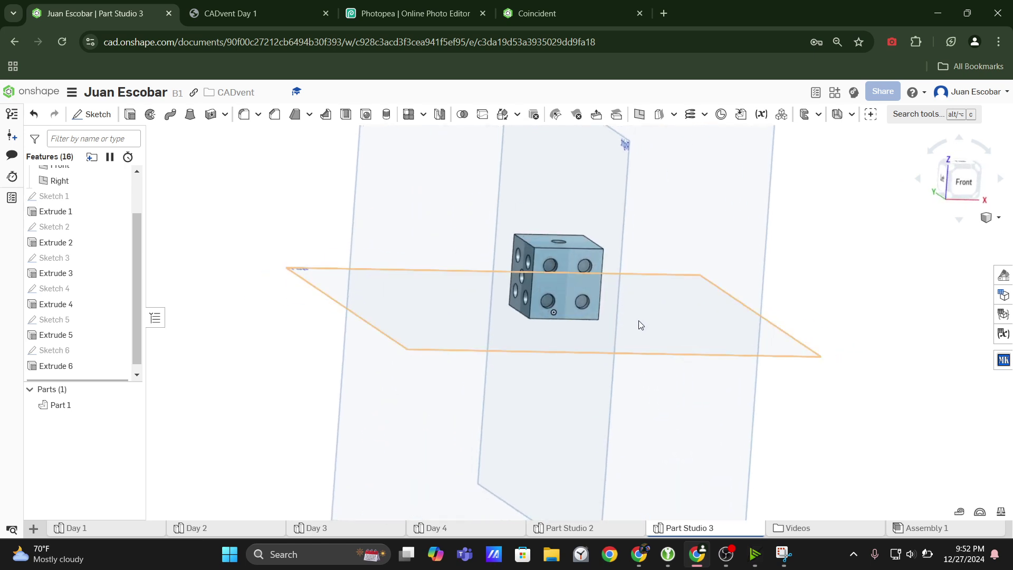
click(981, 170)
mouse_move(598, 293)
right_down()
mouse_move(653, 287)
mouse_move(508, 309)
mouse_move(561, 315)
mouse_move(566, 332)
right_up()
scroll(581, 301, up, 3)
scroll(569, 327, up, 2)
click(251, 10)
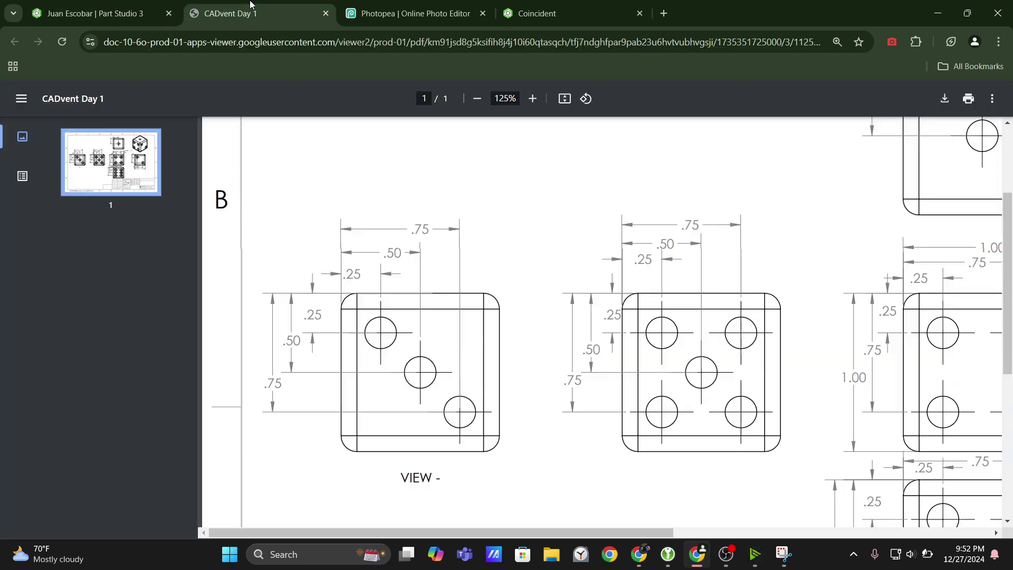
click(176, 5)
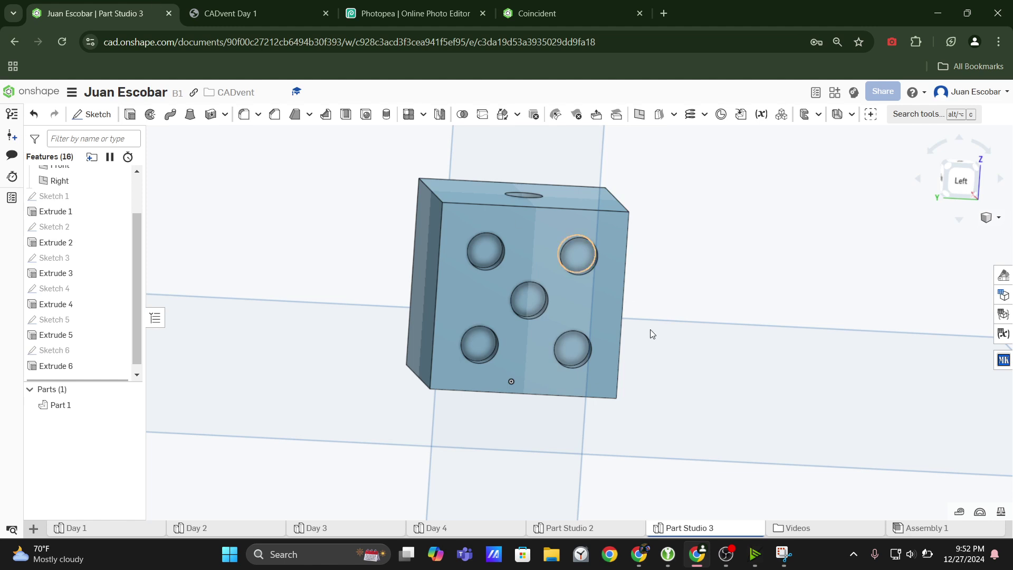
click(962, 184)
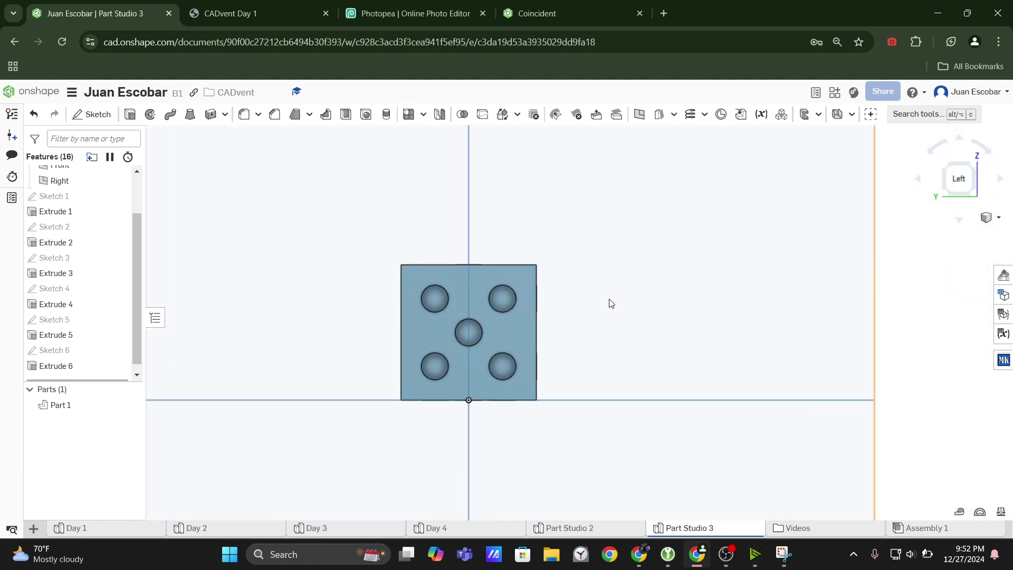
click(919, 179)
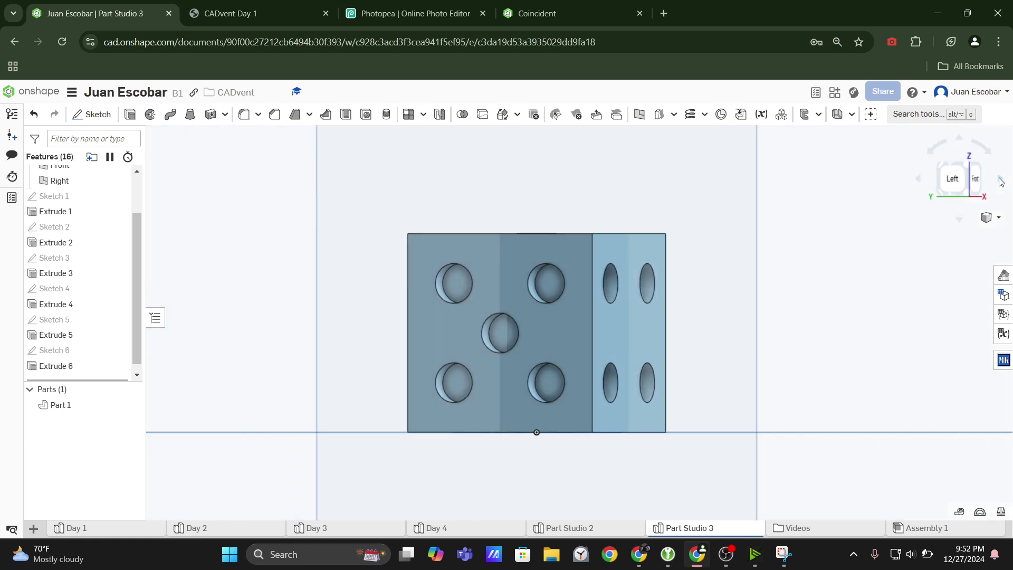
click(1001, 181)
scroll(690, 236, down, 3)
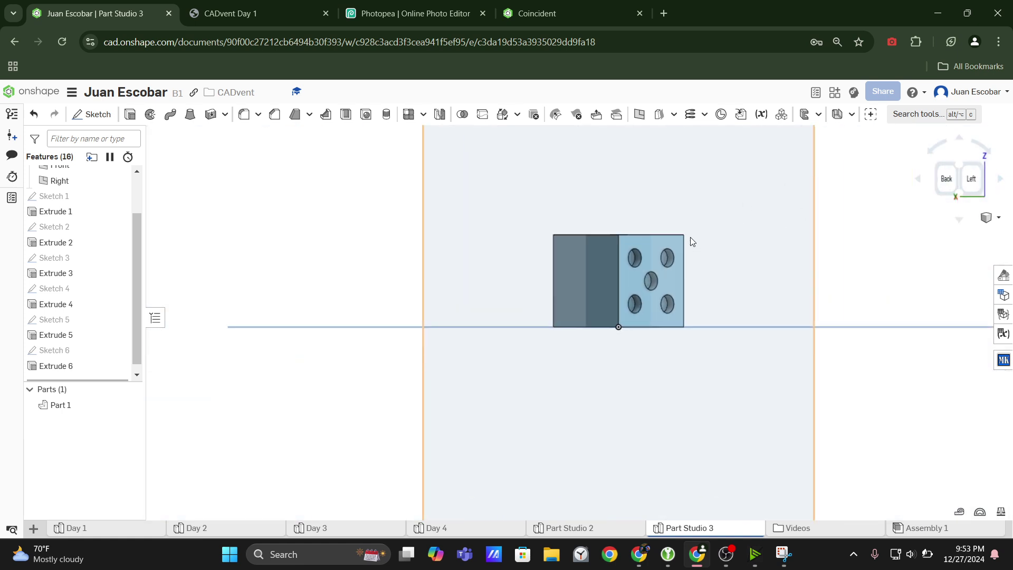
right_drag(690, 236, 674, 252)
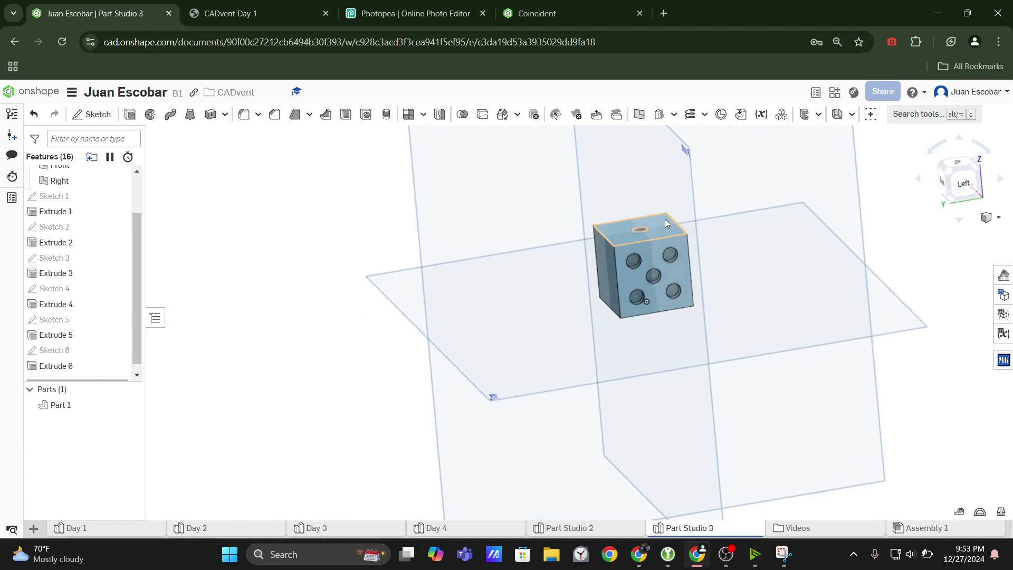
Start a sketch on the die's blank back face and check the three-hole view in the drawing
click(942, 185)
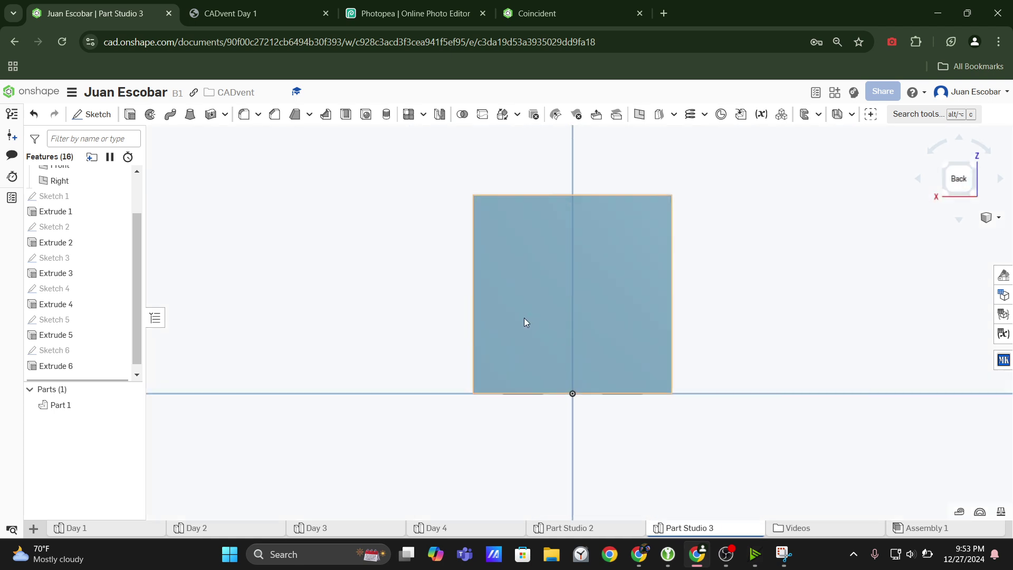
scroll(562, 301, up, 2)
scroll(549, 290, down, 3)
click(530, 270)
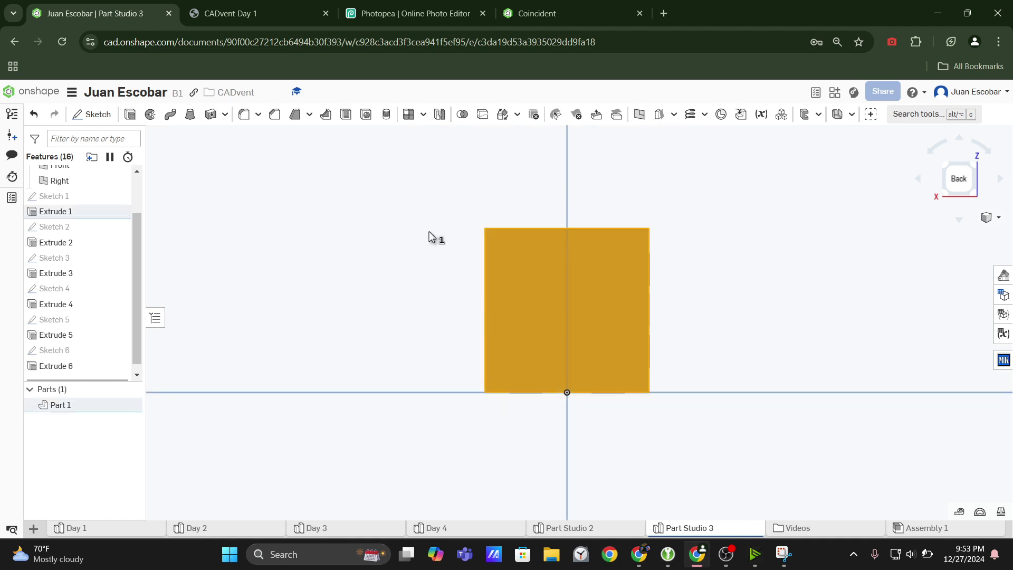
click(88, 115)
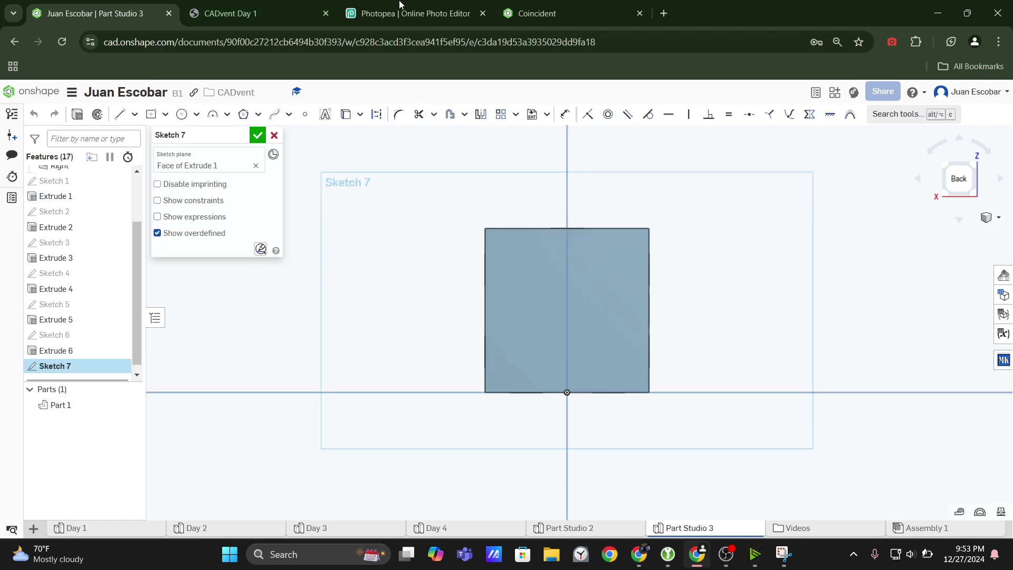
click(297, 16)
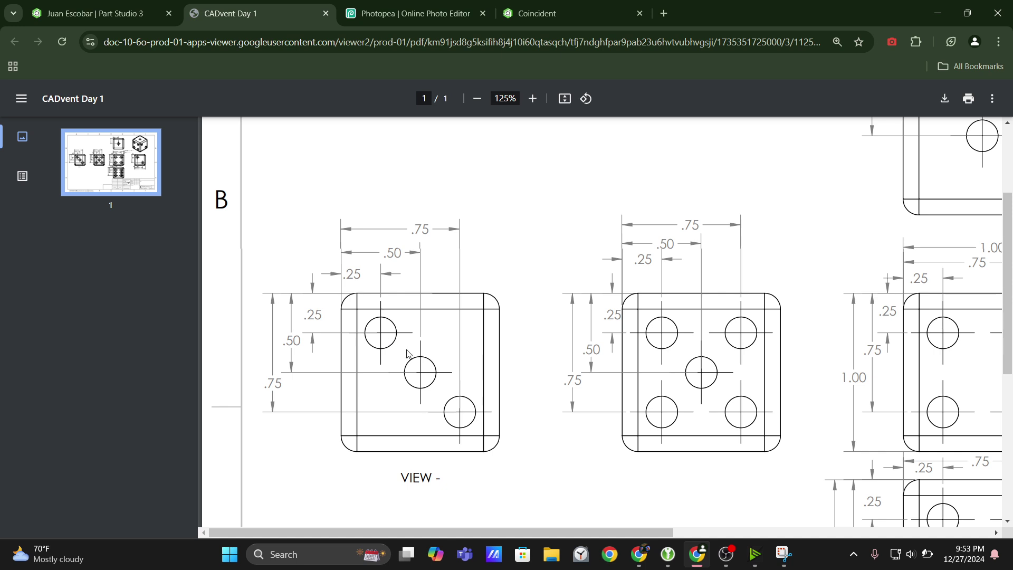
click(105, 12)
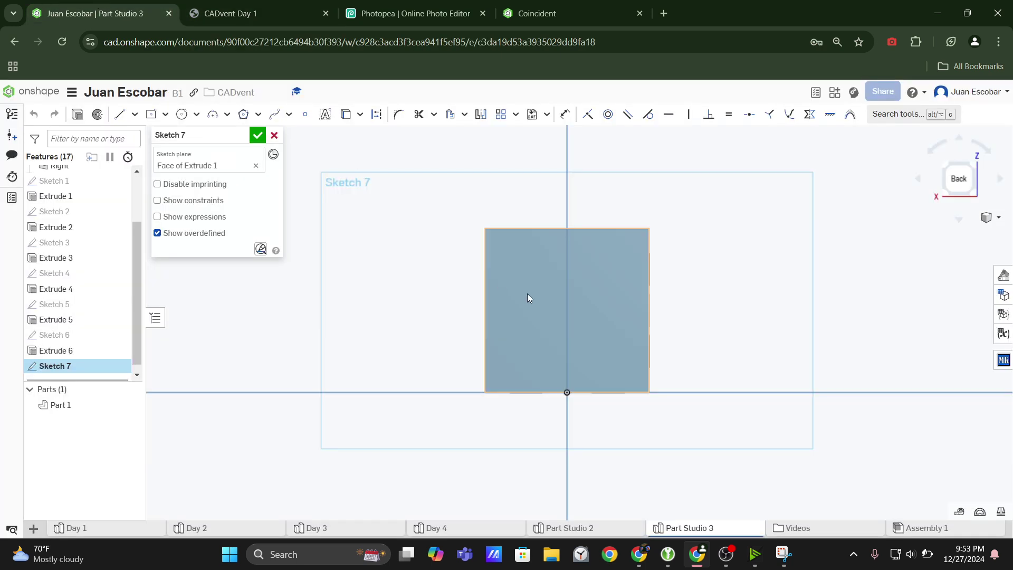
Try a circle in the upper-left area of the back face, and undo it
click(182, 114)
scroll(526, 247, up, 3)
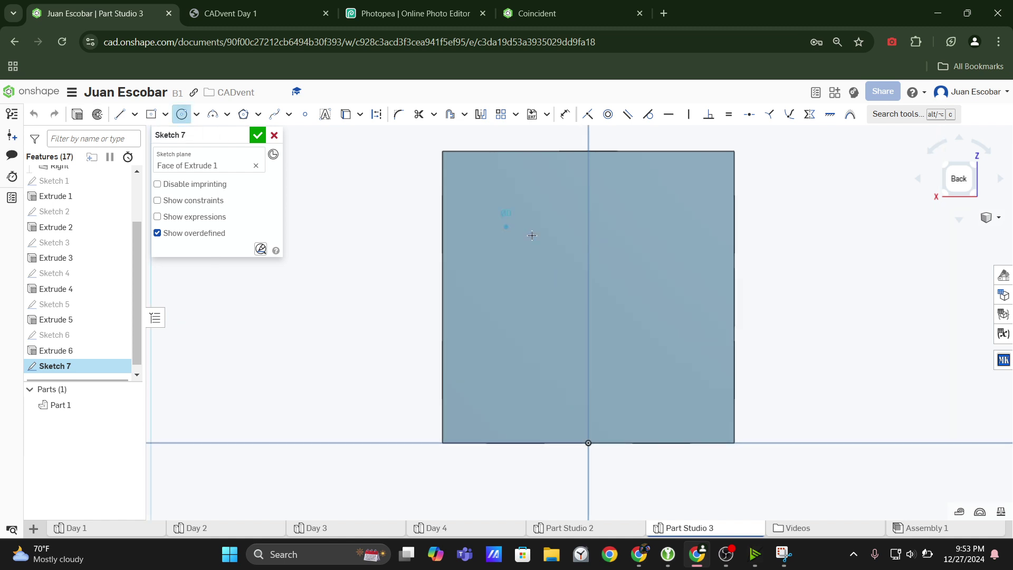
click(549, 242)
click(589, 313)
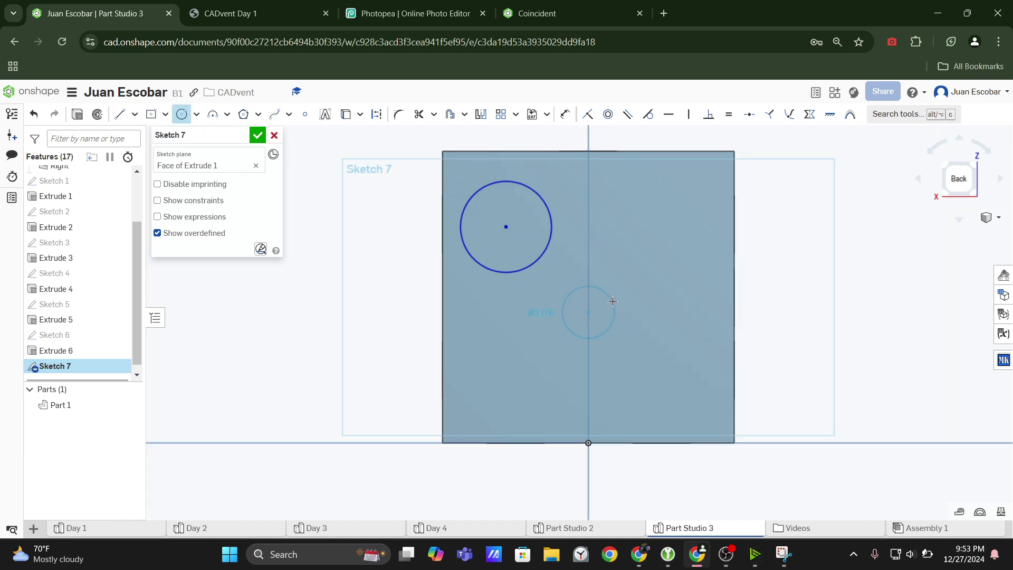
key(Escape)
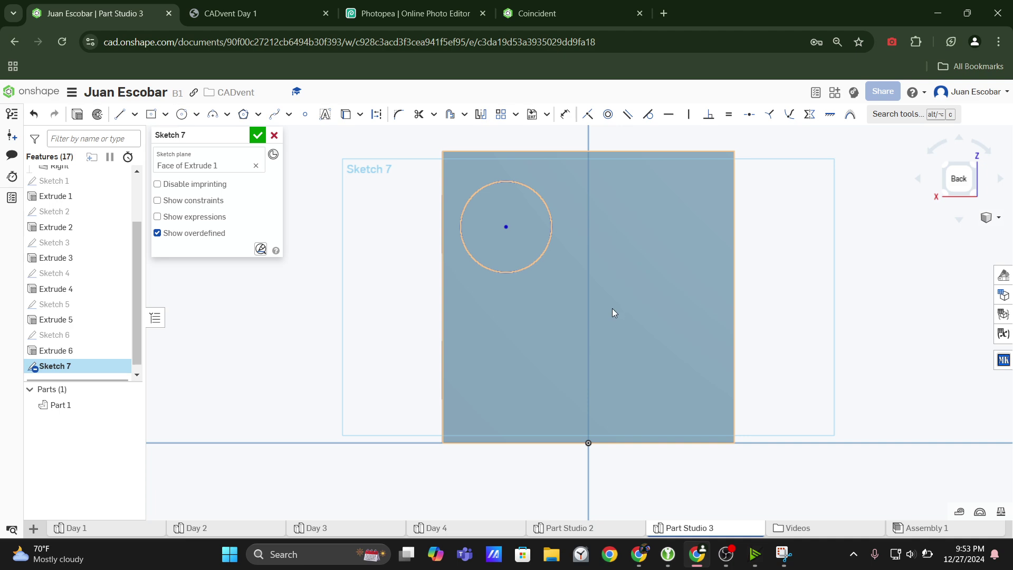
click(285, 10)
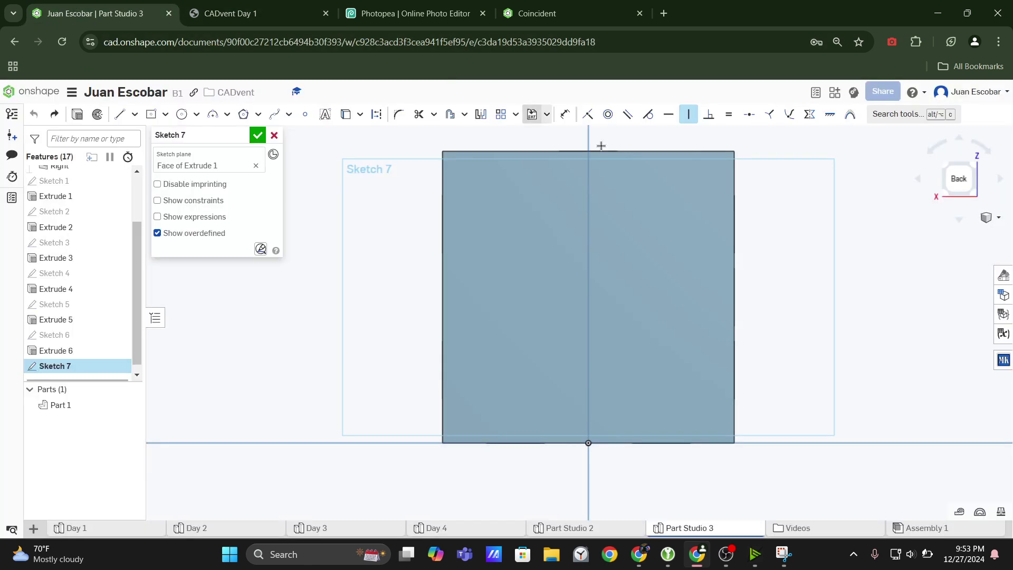
click(95, 13)
key(Escape)
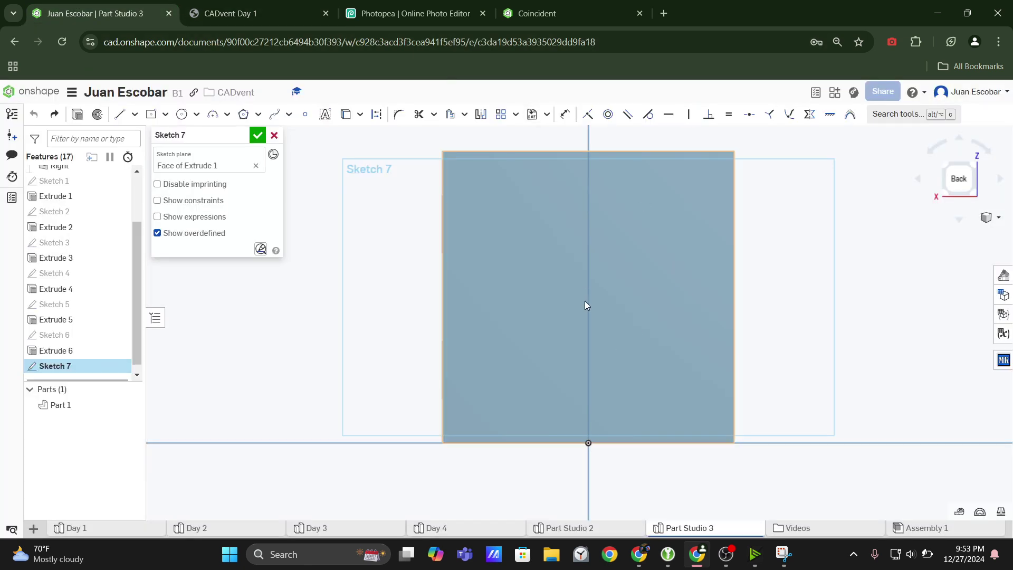
Sketch three circles about 0.28 in in diameter diagonally from the back face's upper left to its lower right, the middle one on the vertical centerline
key(c)
click(504, 211)
click(540, 233)
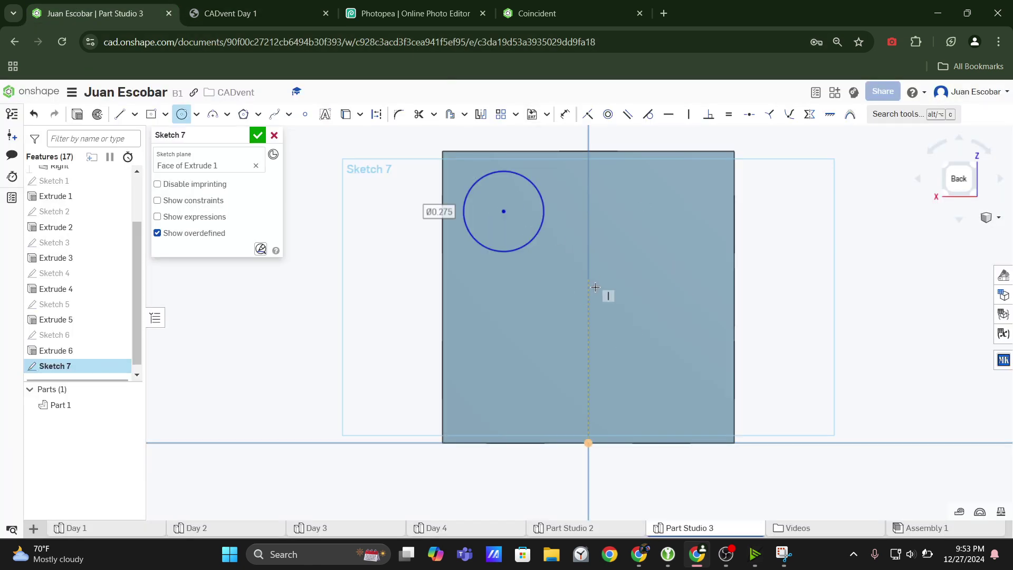
click(589, 291)
click(629, 296)
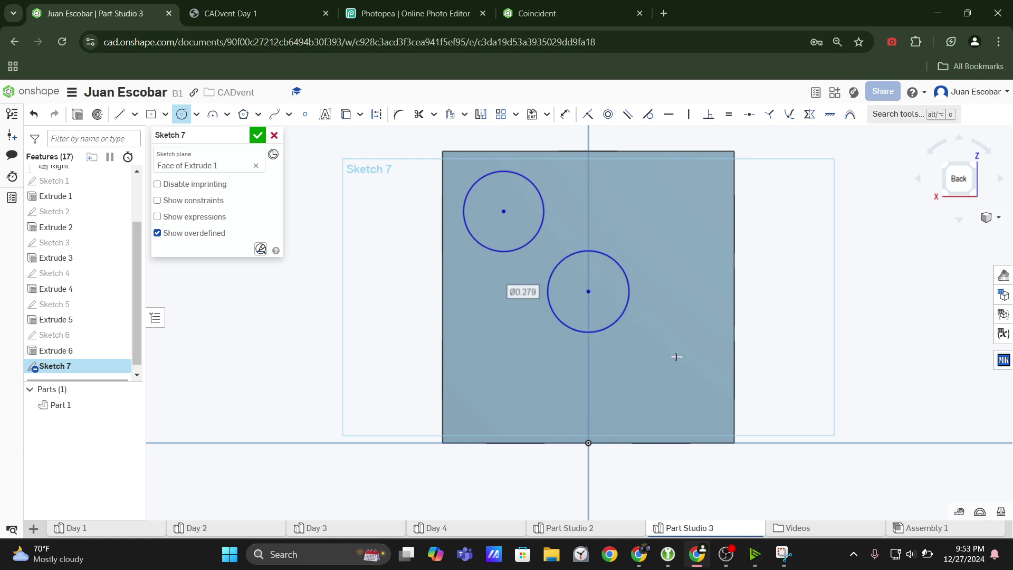
click(668, 385)
click(704, 366)
key(Escape)
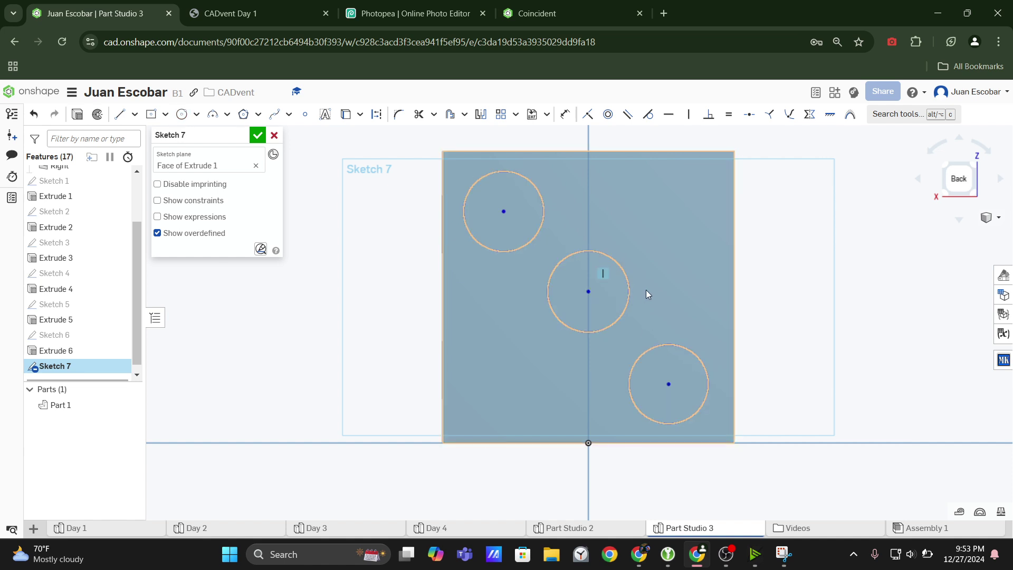
Delete the middle circle and redraw it slightly lower on the vertical centerline
click(625, 270)
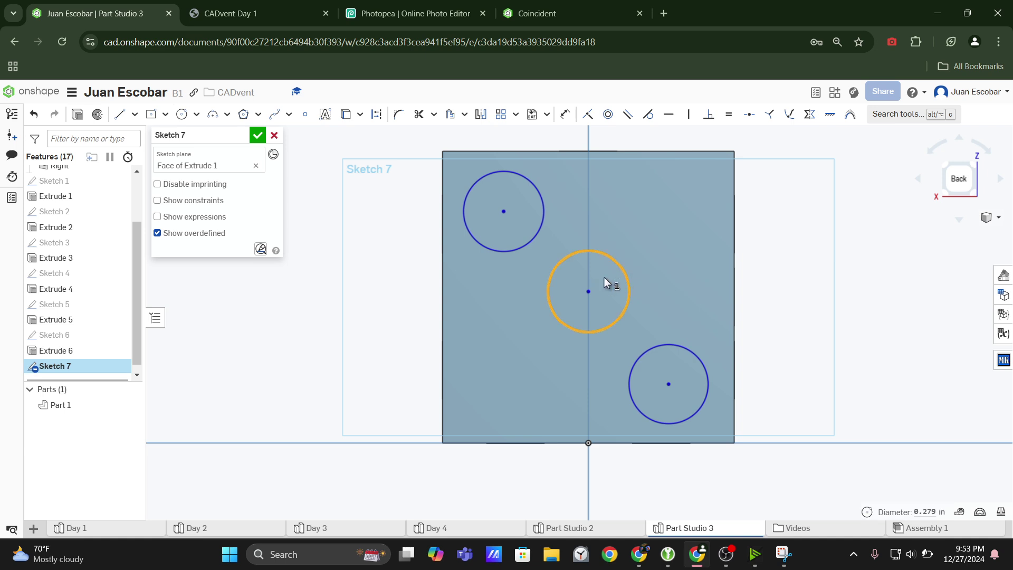
key(Delete)
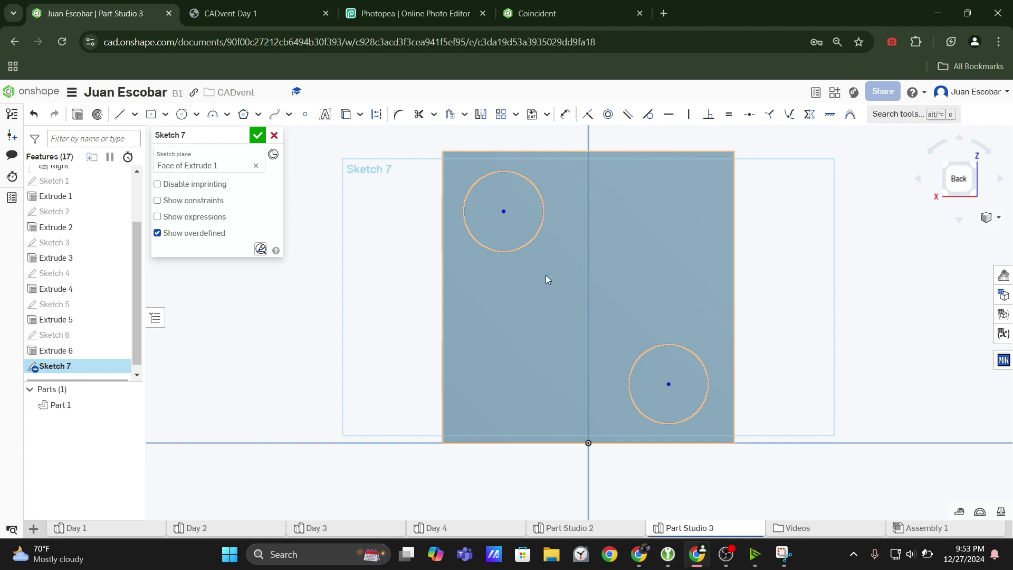
click(181, 114)
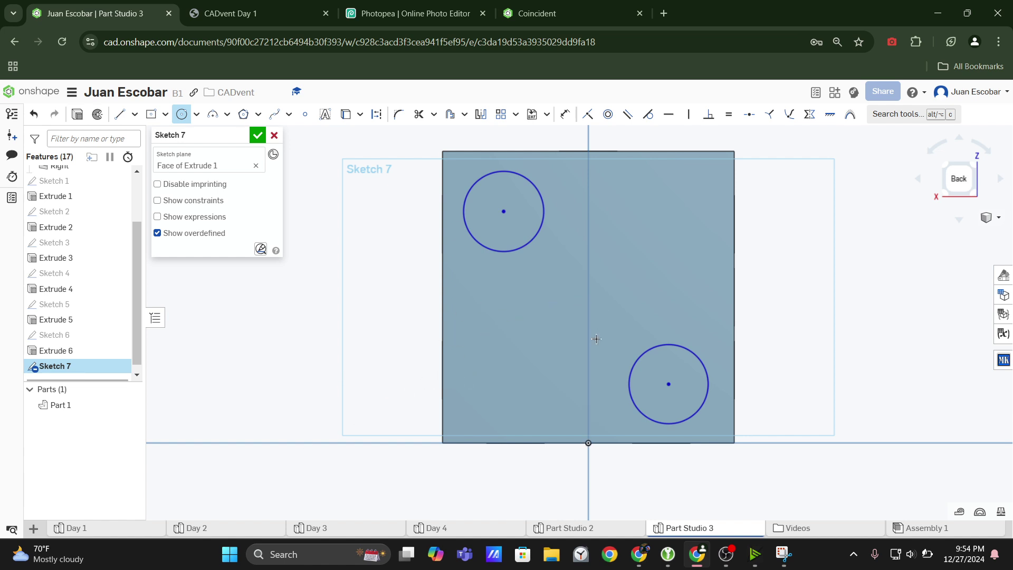
click(588, 311)
click(623, 327)
key(Escape)
Constrain the three circles on the back face to equal size
click(531, 242)
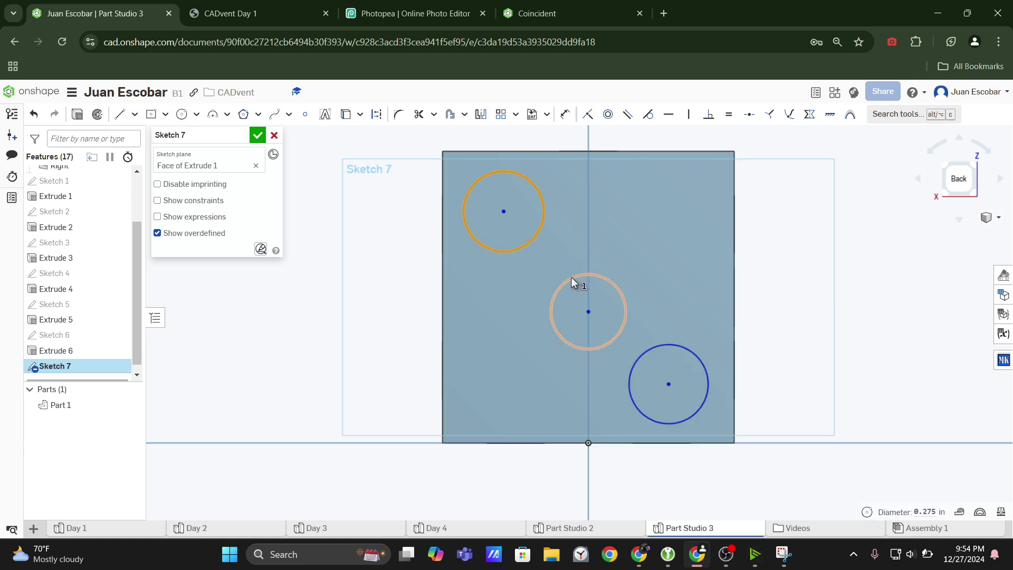
click(571, 277)
click(648, 350)
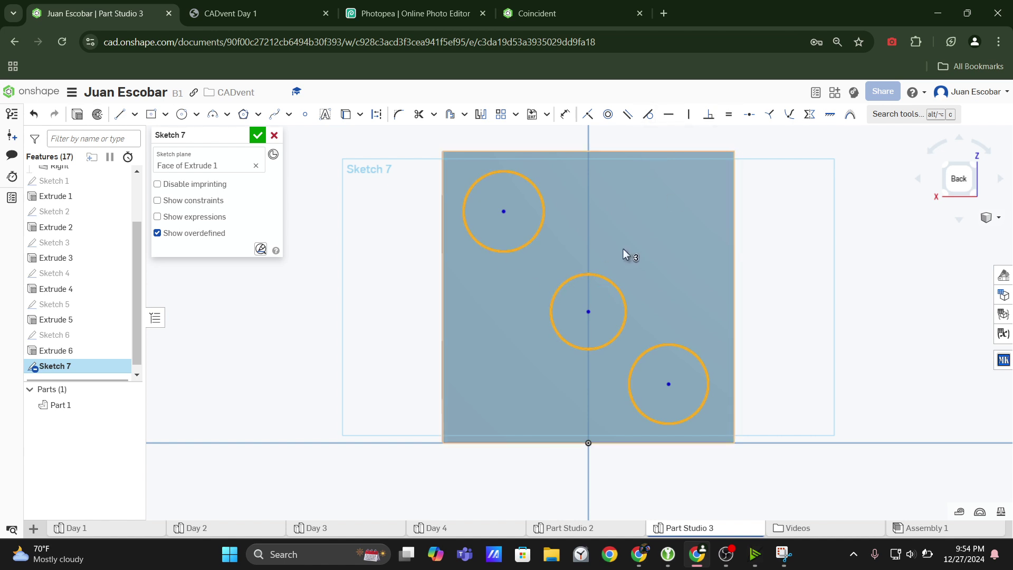
key(e)
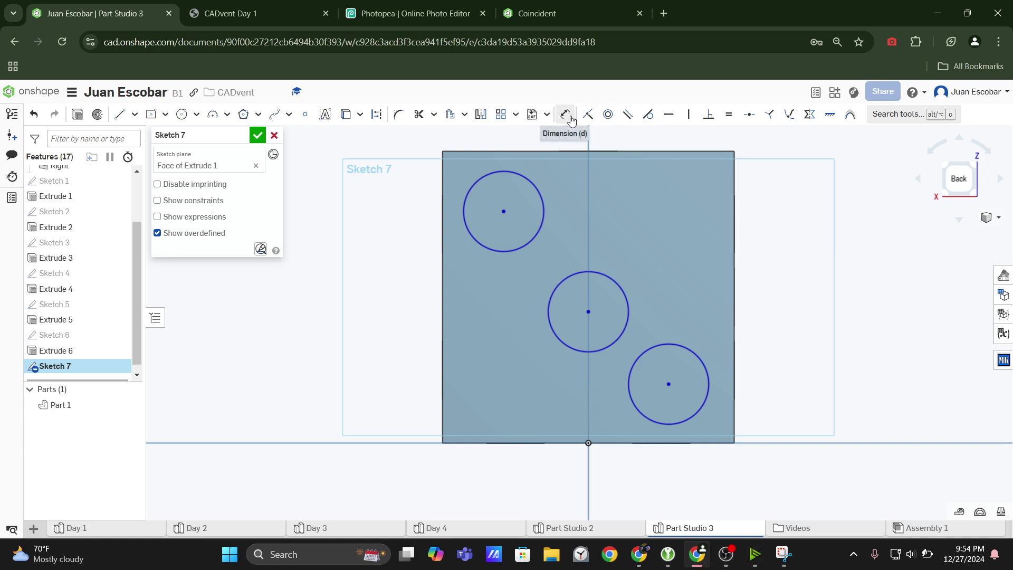
Set the upper-left circle's diameter to 0.2 in
key(d)
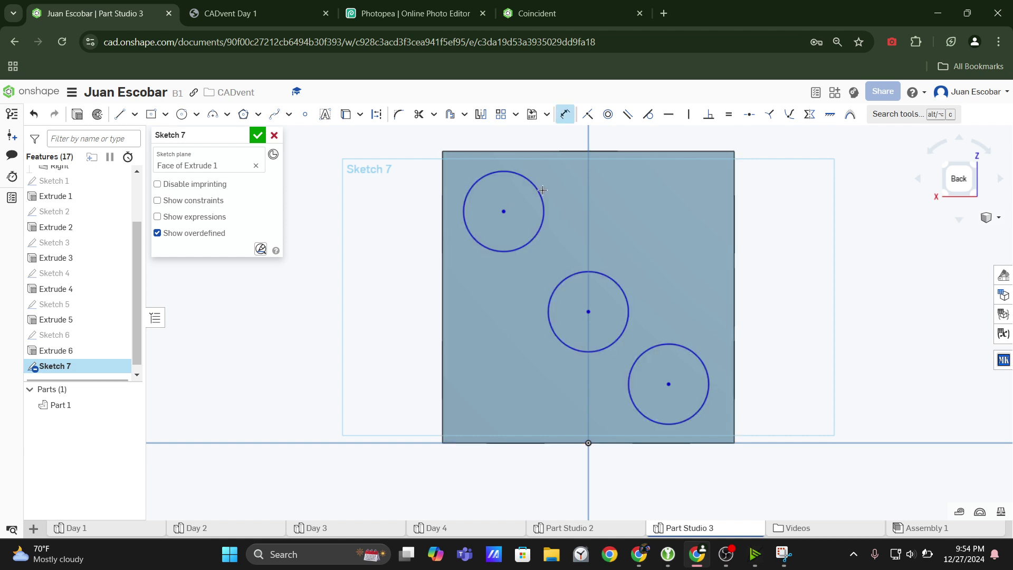
click(543, 199)
click(572, 180)
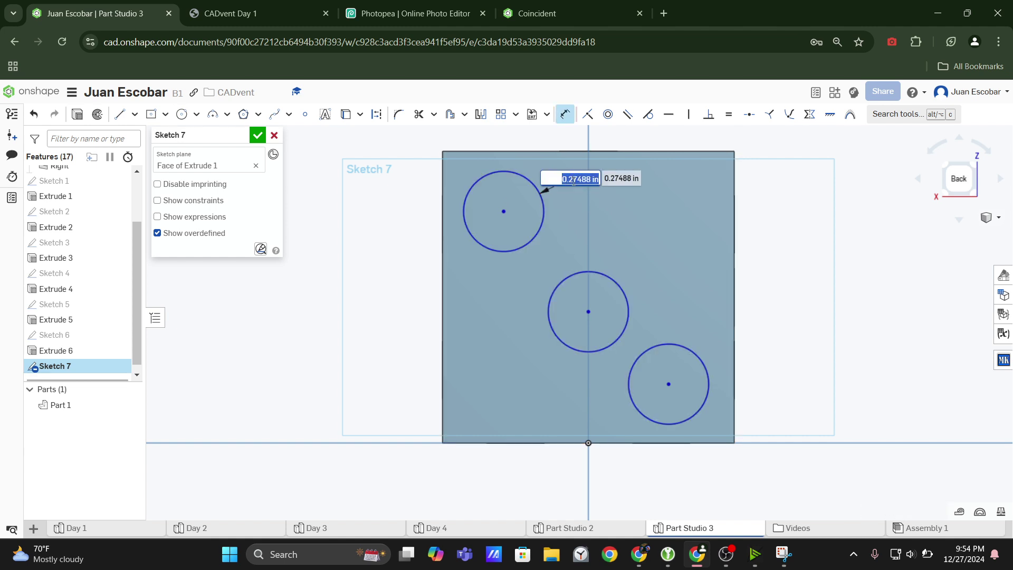
text(0.2)
key(Return)
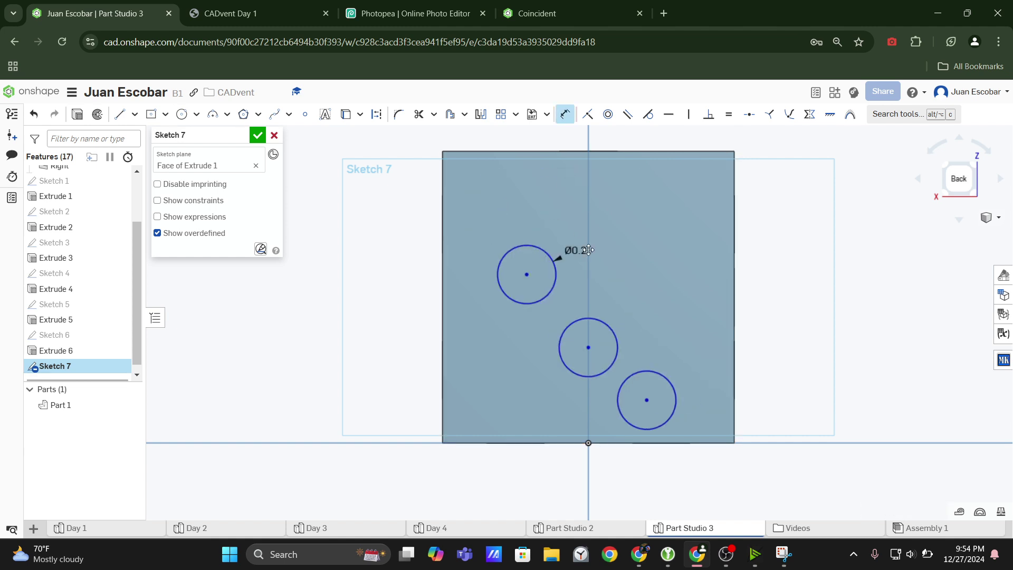
Check the three-hole view in the drawing and dimension the upper-left circle's center 0.25 in below the face's top edge
click(253, 13)
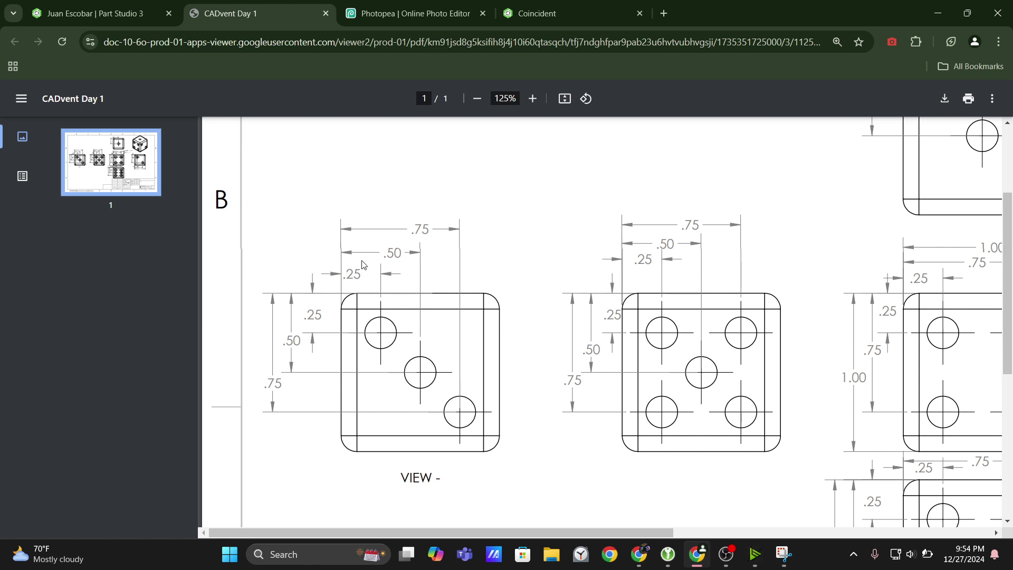
key(ctrl+shift+Tab)
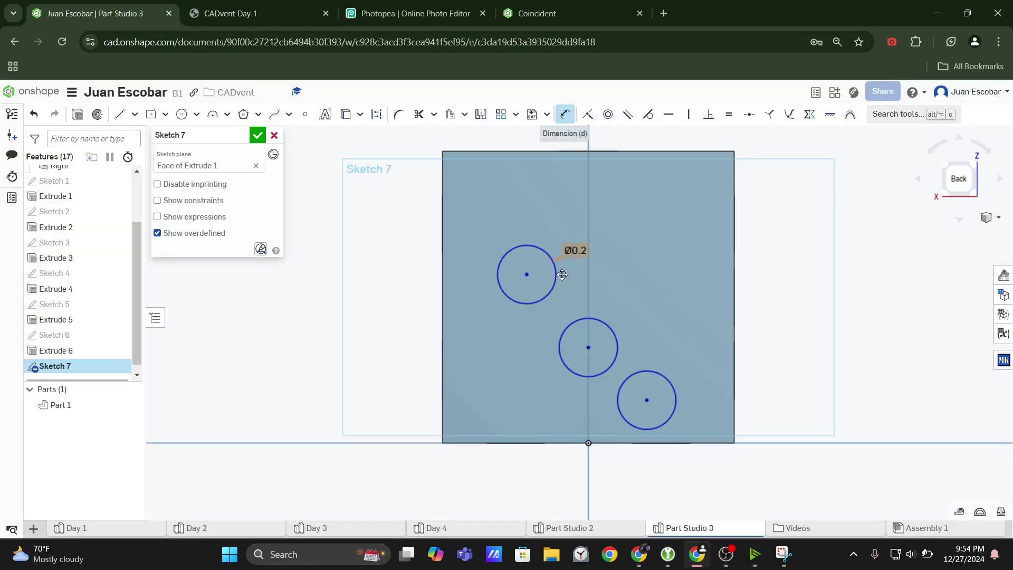
click(533, 151)
click(526, 275)
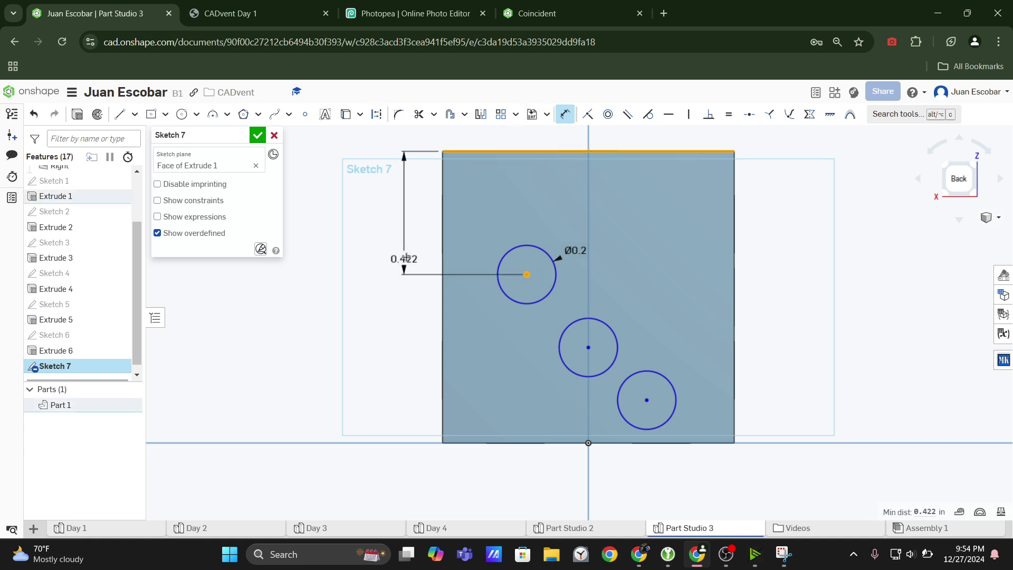
click(407, 246)
text(0.25)
key(Return)
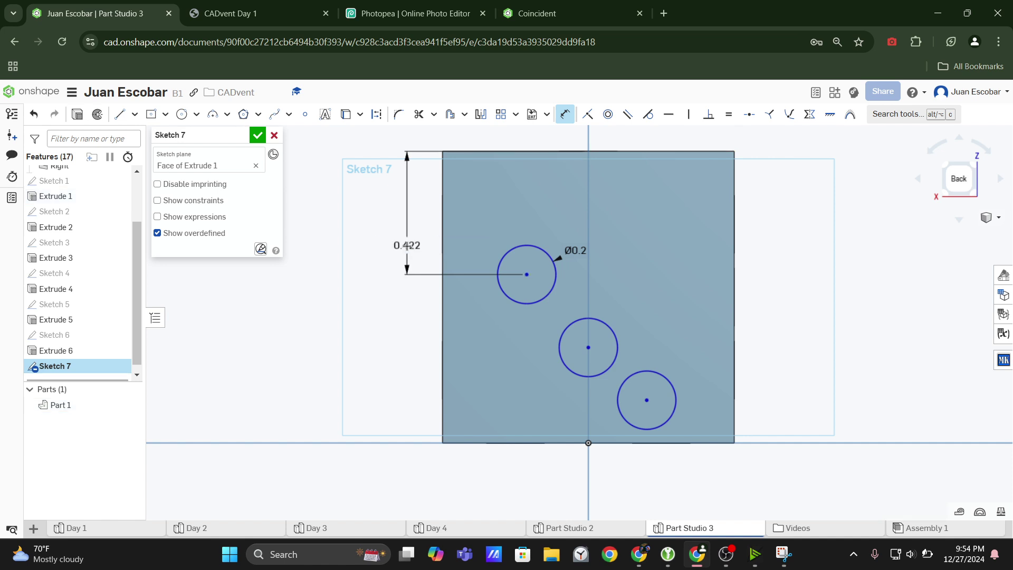
click(563, 115)
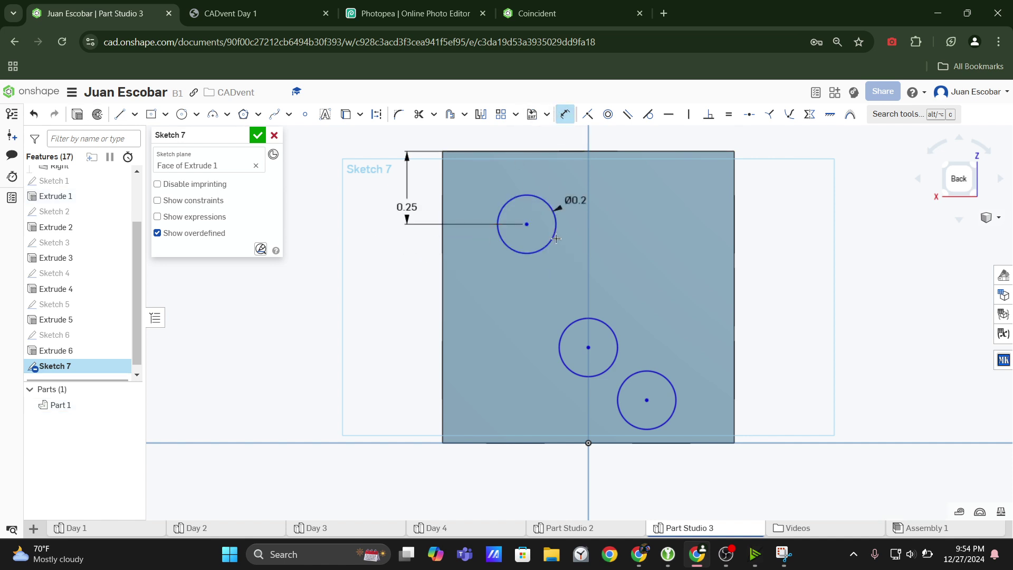
click(526, 223)
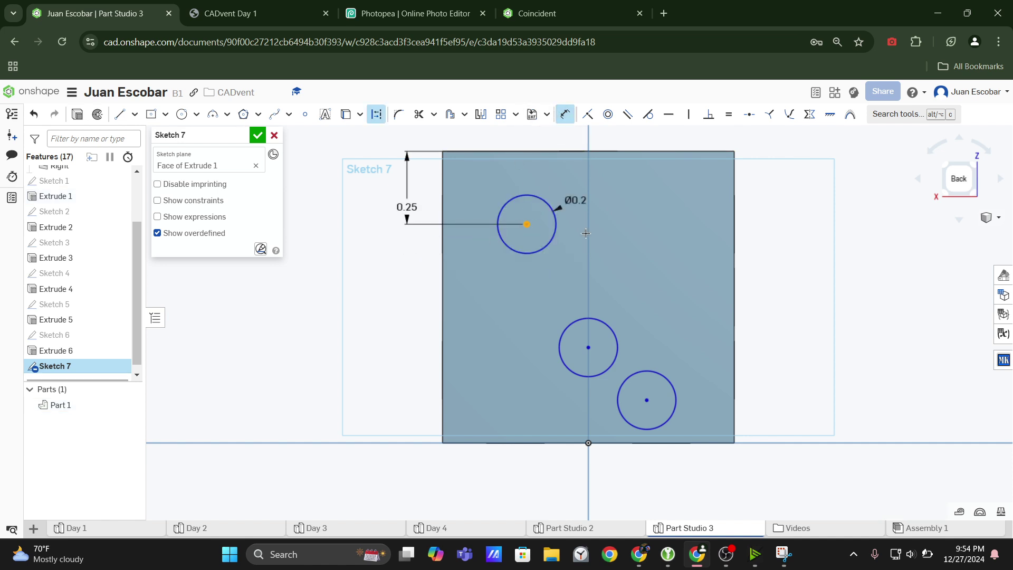
click(734, 271)
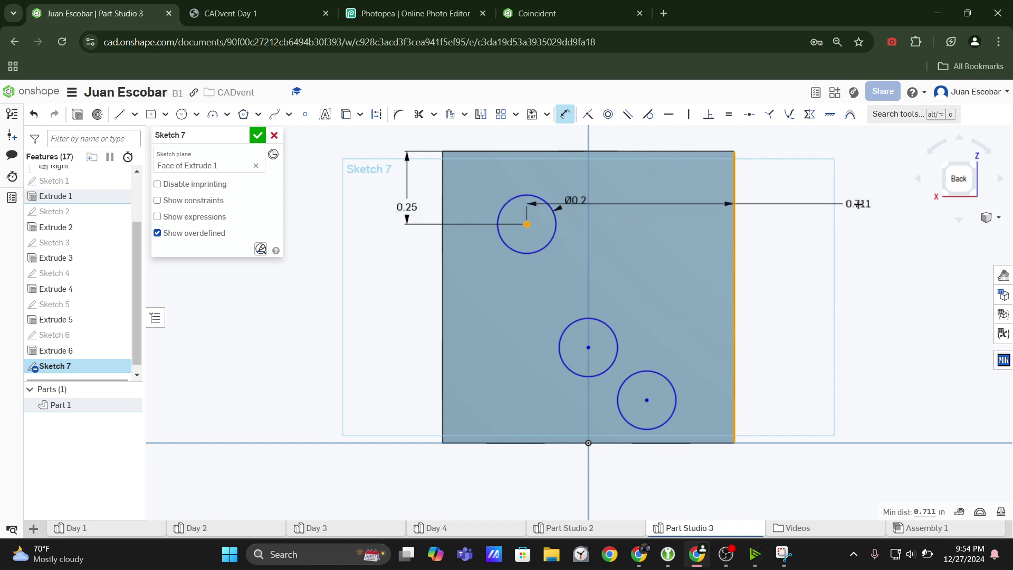
key(Escape)
Dimension the upper-left circle's center 0.25 in from the face's left edge
click(566, 114)
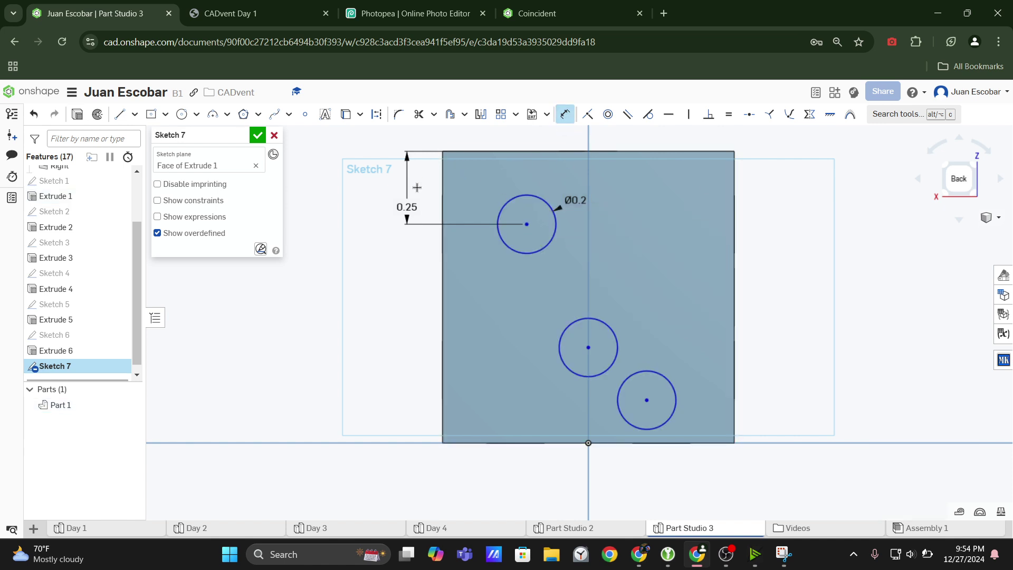
click(527, 223)
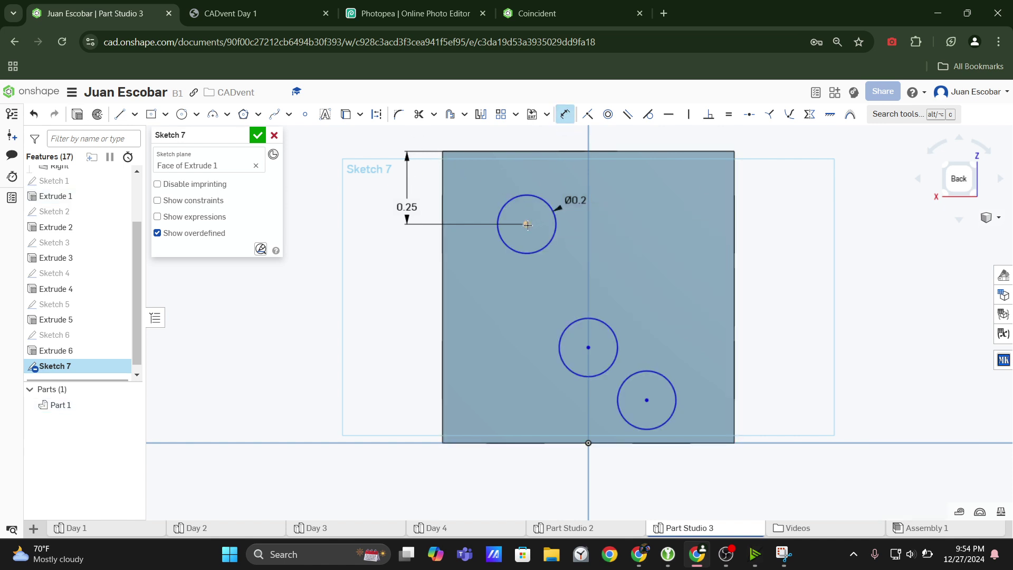
click(443, 206)
click(502, 135)
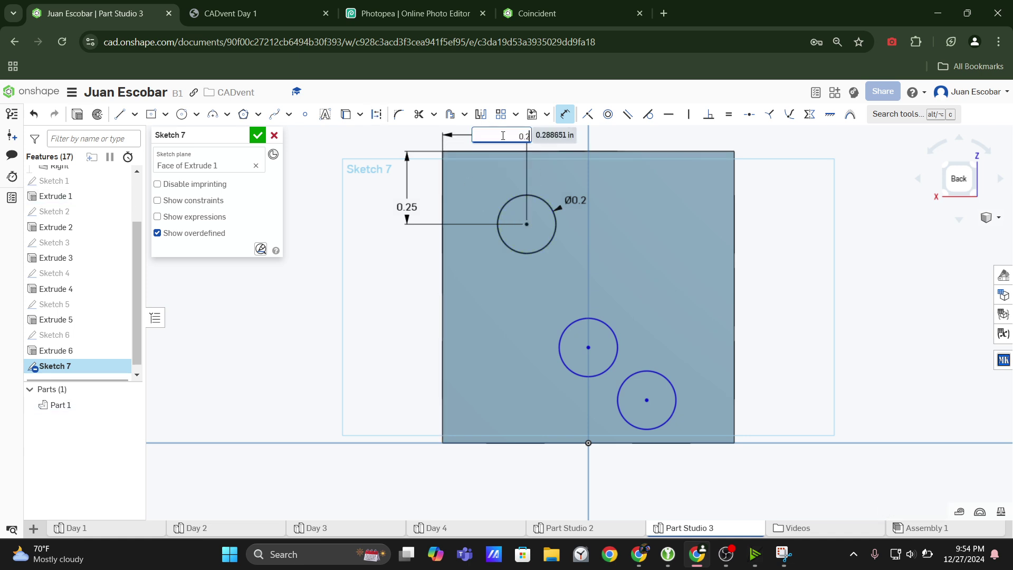
key(Return)
Consult the drawing, move the middle circle up the centerline, and dimension its center 0.5 in below the face's top edge
click(219, 7)
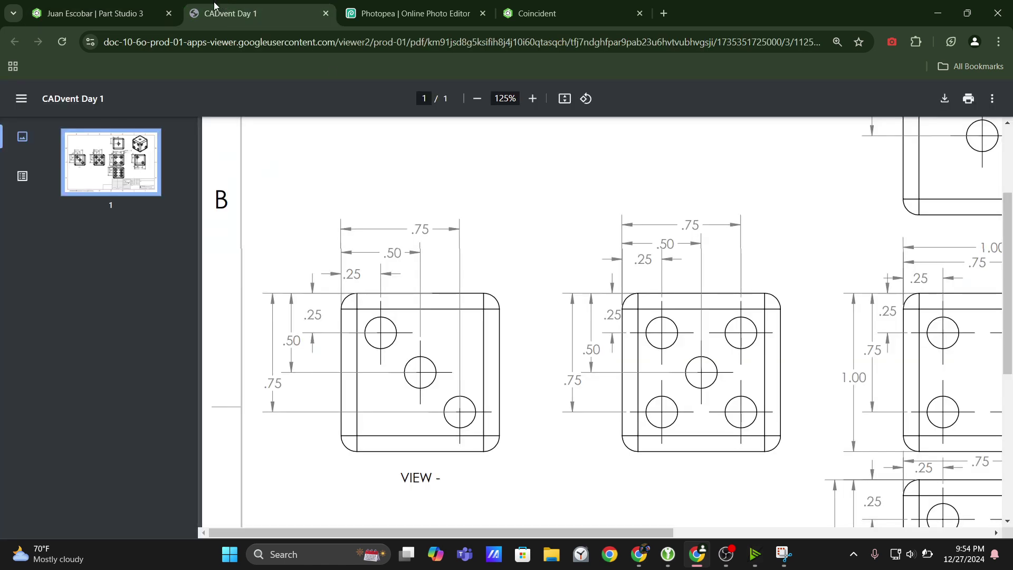
click(97, 7)
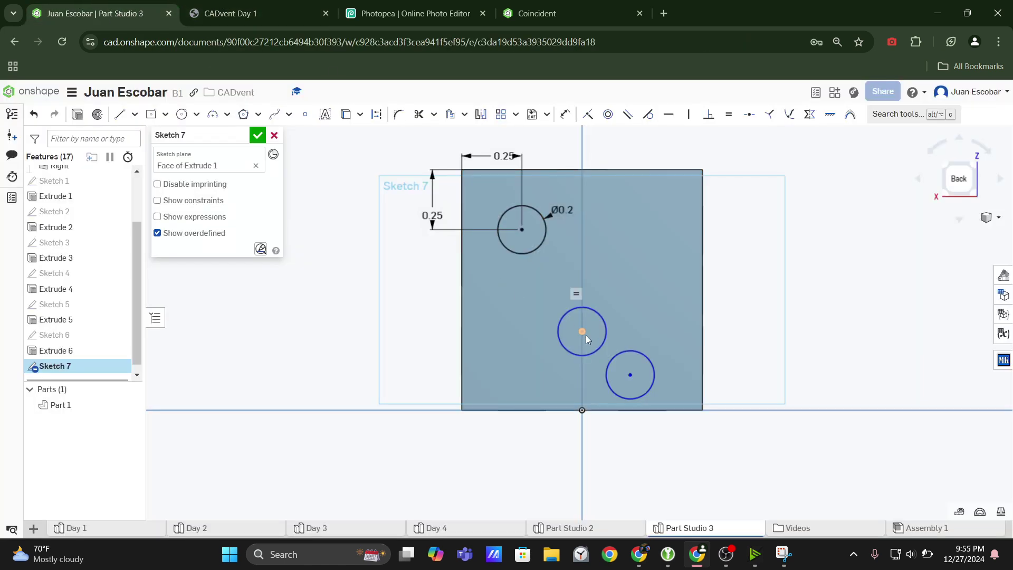
drag(606, 260, 586, 283)
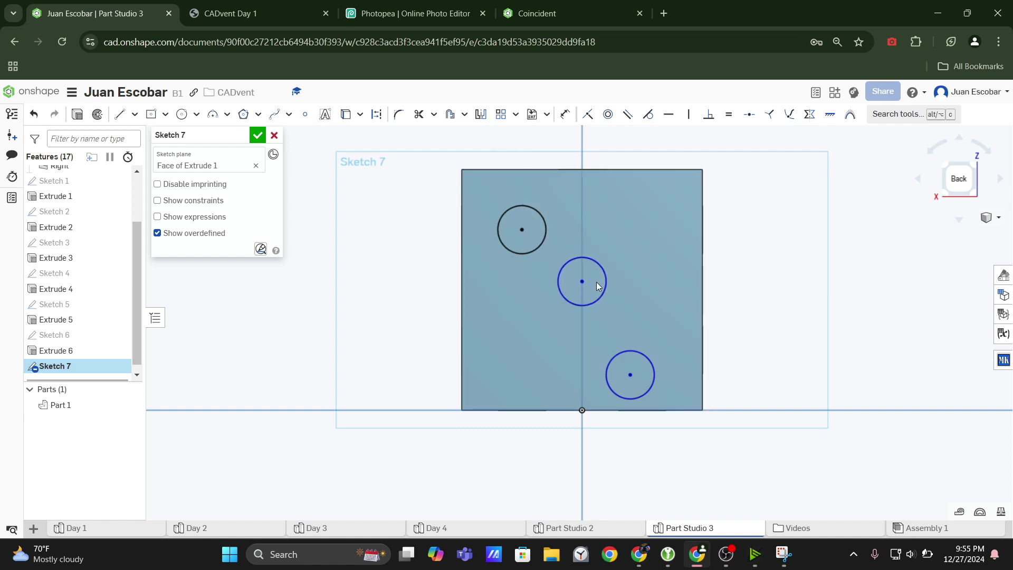
click(210, 4)
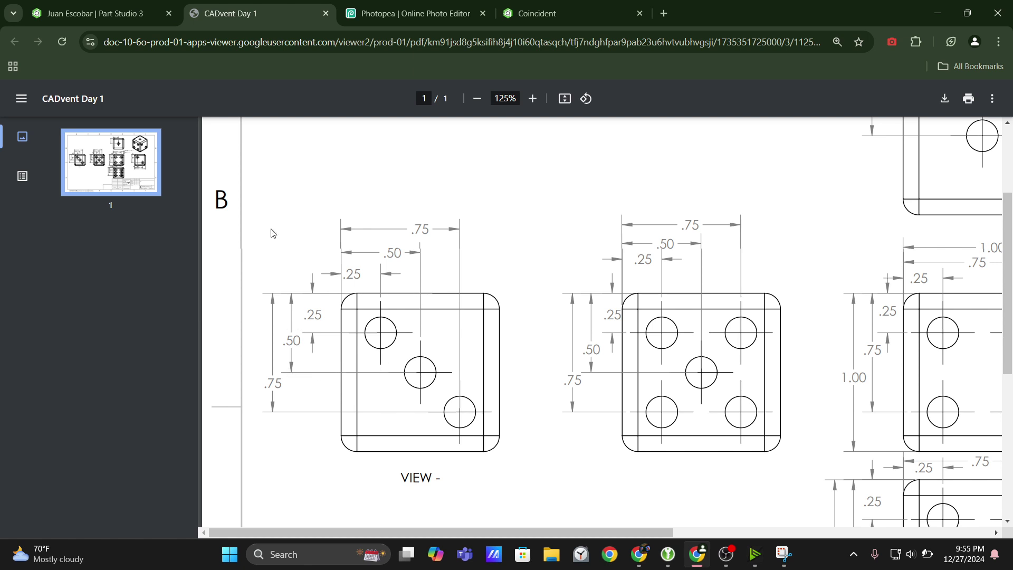
click(95, 13)
click(565, 114)
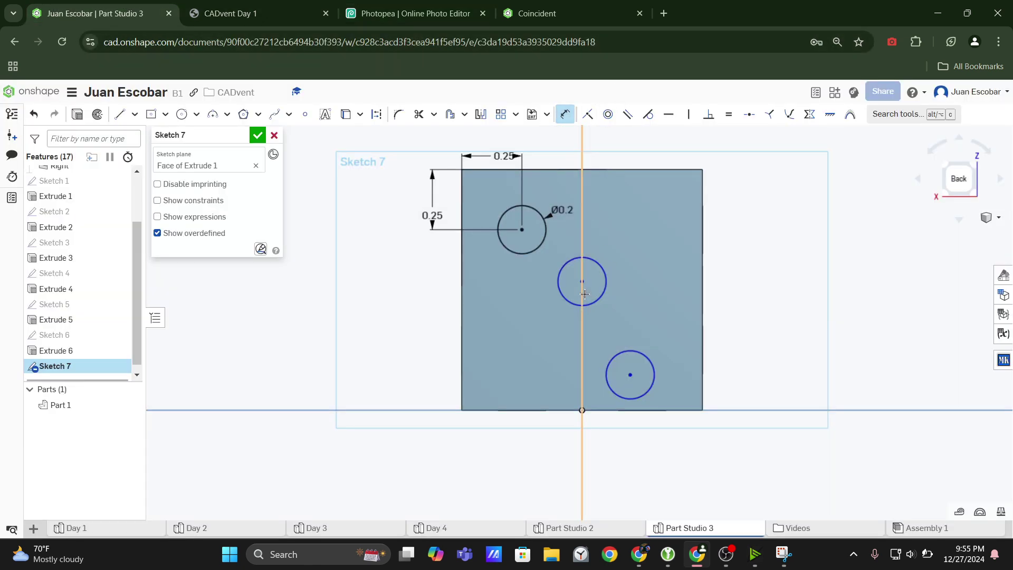
click(582, 282)
click(647, 170)
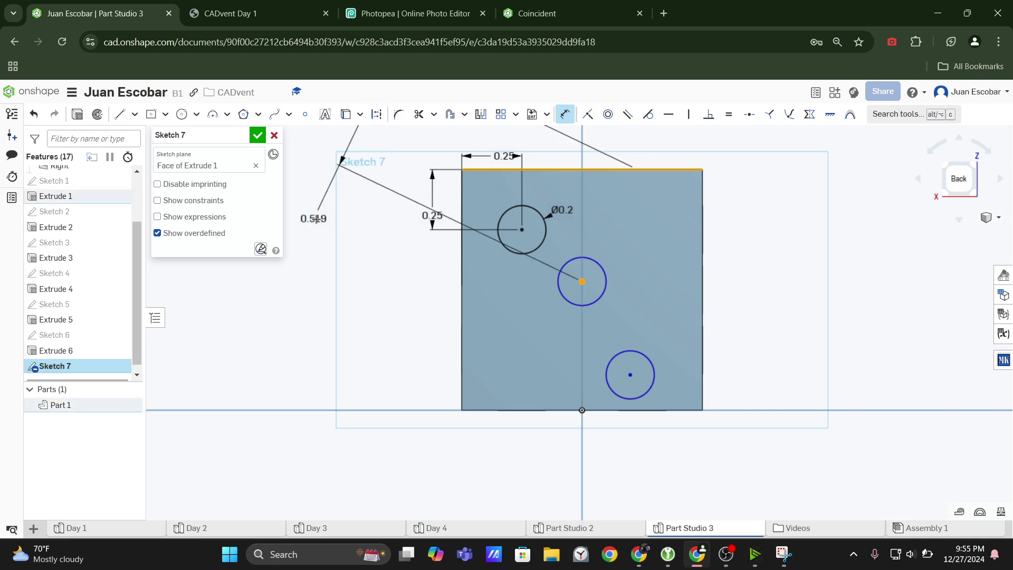
click(362, 233)
text(0.5)
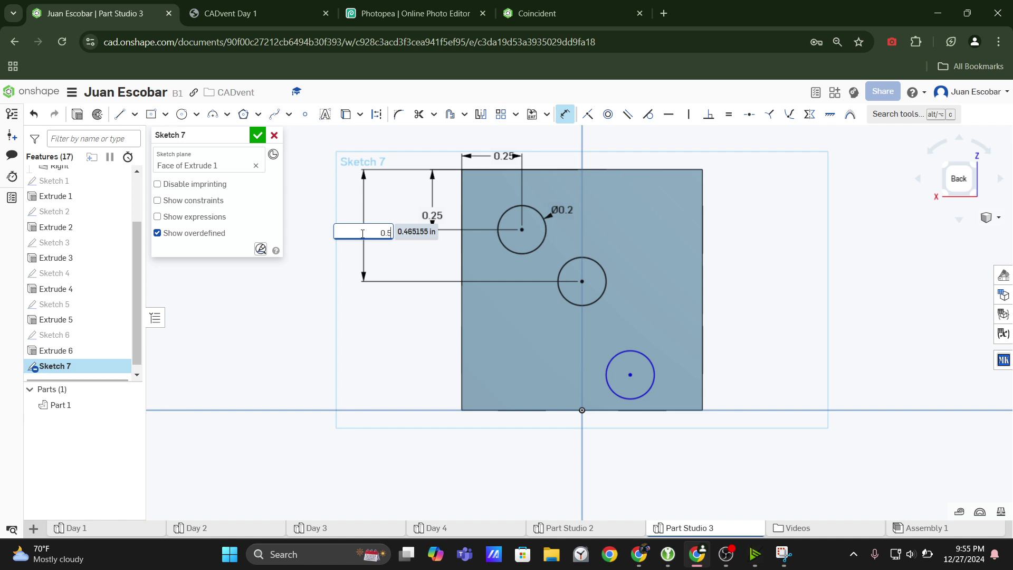
key(Return)
Check the drawing again and dimension the lower-right circle's center 0.75 in below the face's top edge
click(238, 6)
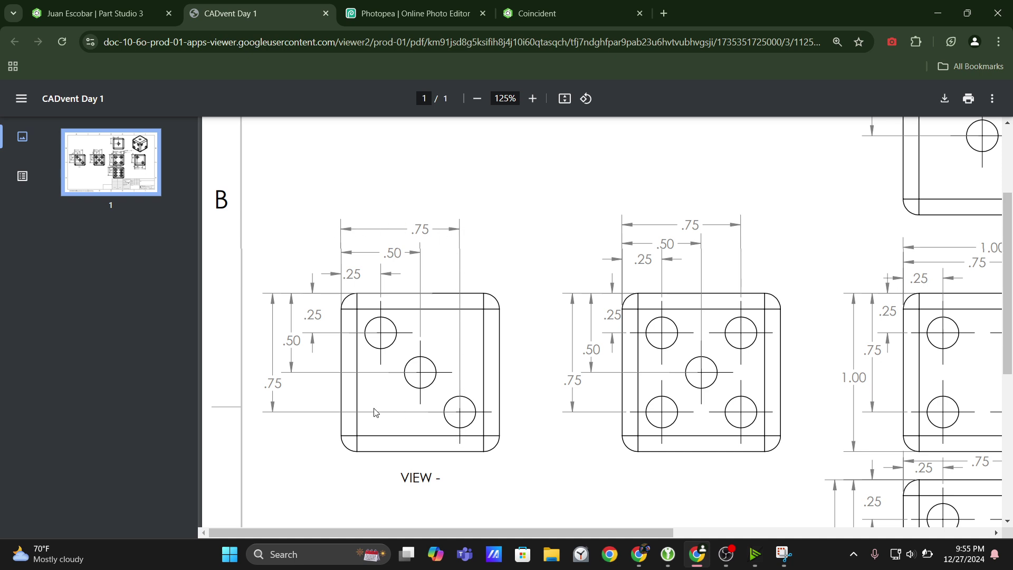
key(ctrl+1)
key(ctrl+2)
click(105, 13)
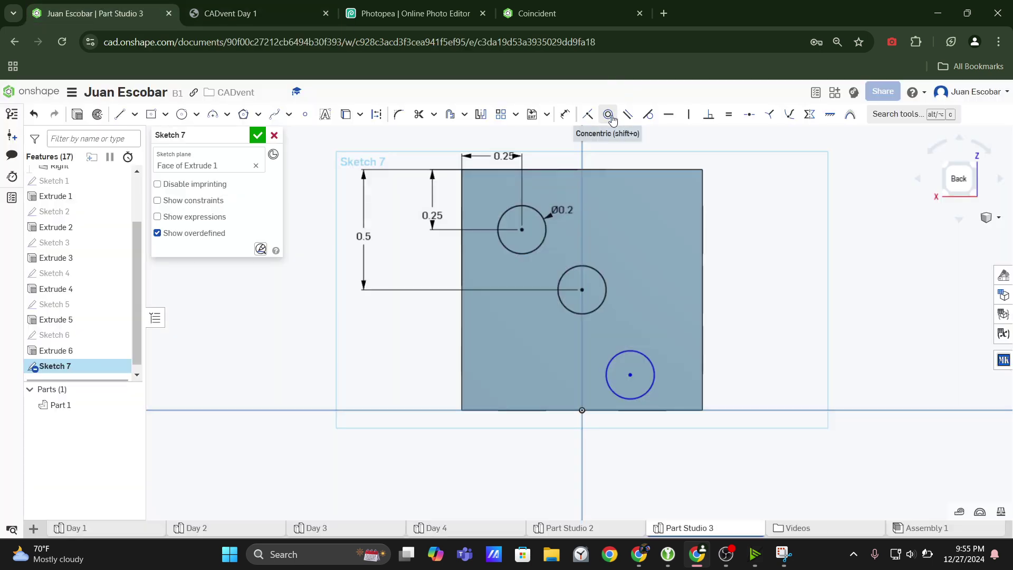
click(630, 375)
click(629, 169)
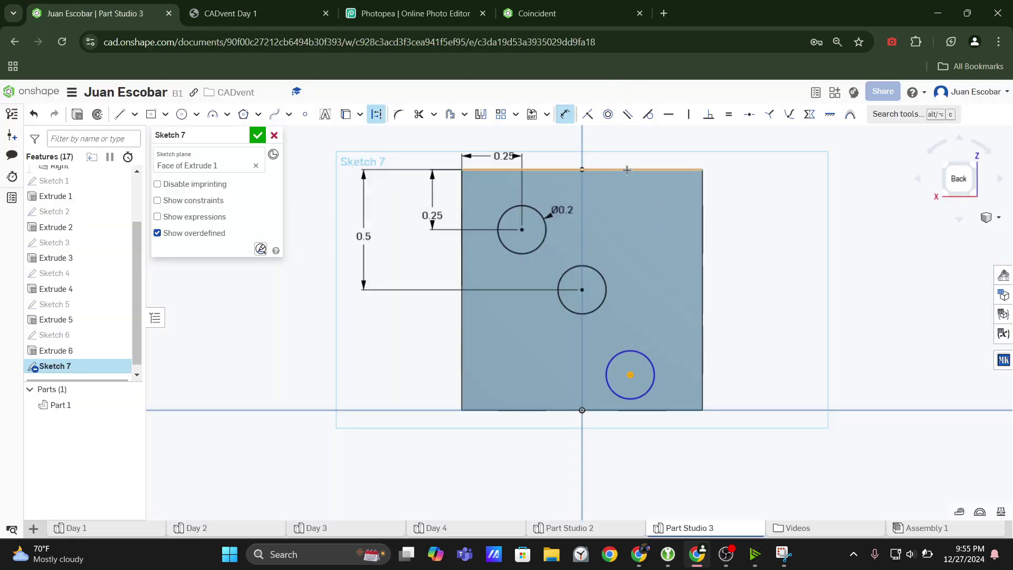
click(309, 236)
text(0.75)
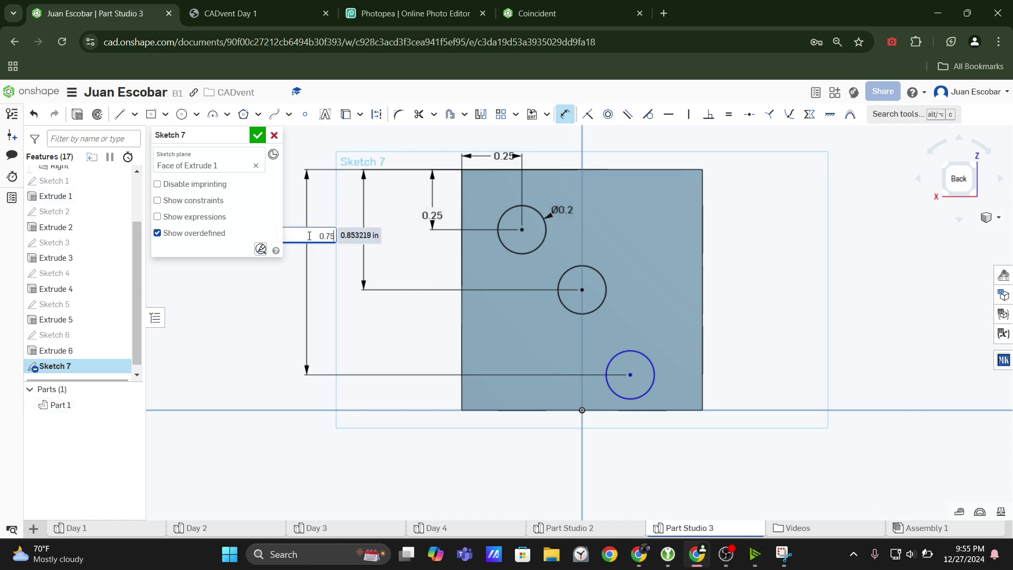
key(Return)
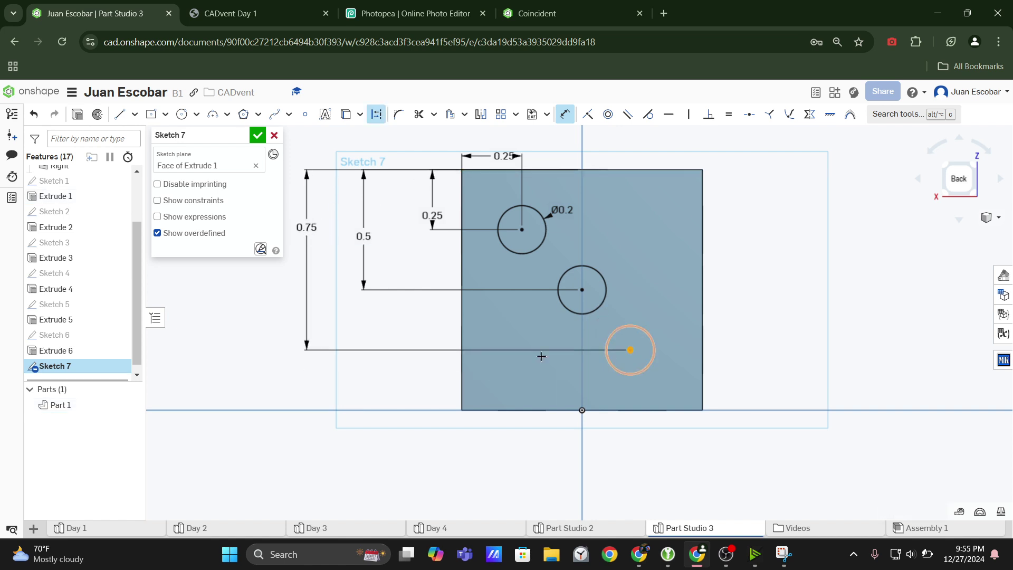
Dimension the lower-right circle's center 0.75 in from the face's left edge and finish the three-hole sketch
click(460, 385)
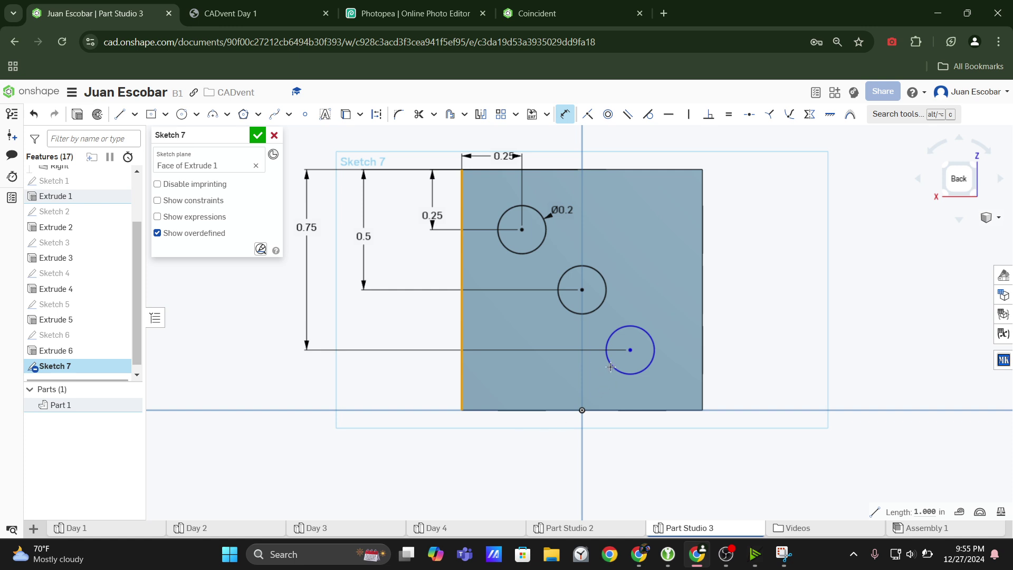
click(628, 352)
click(549, 463)
text(0)
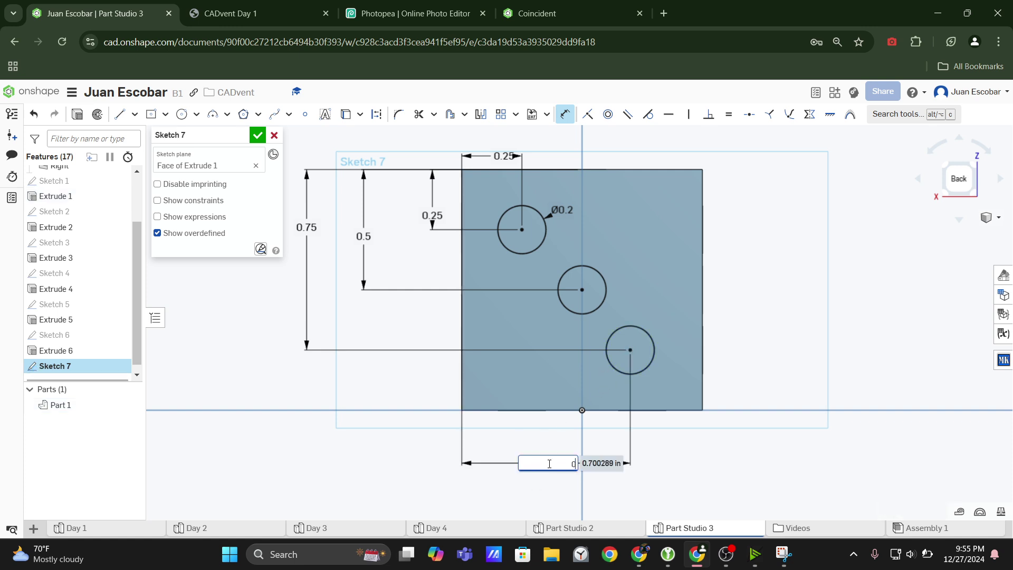
text(.75)
key(Return)
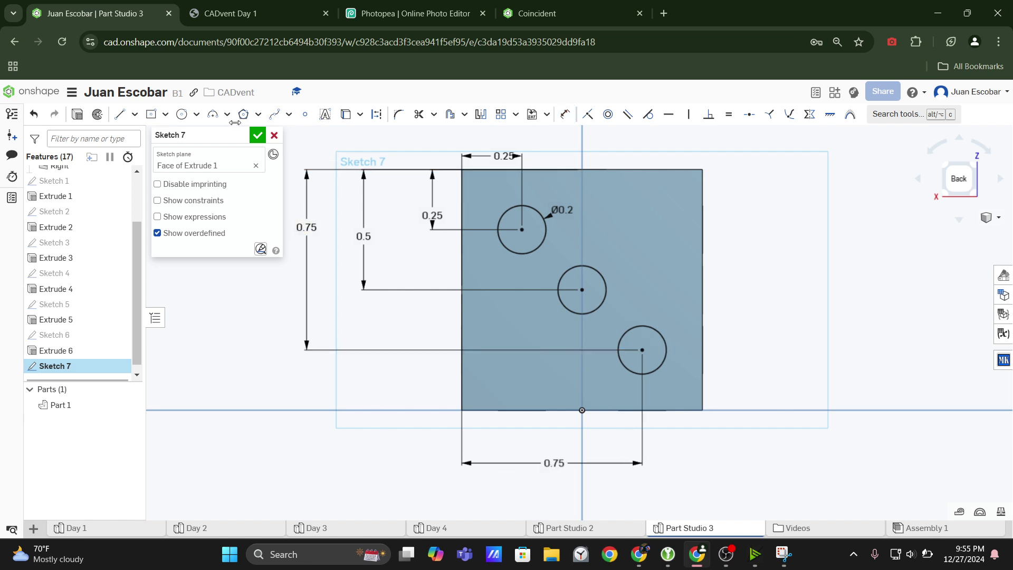
click(258, 135)
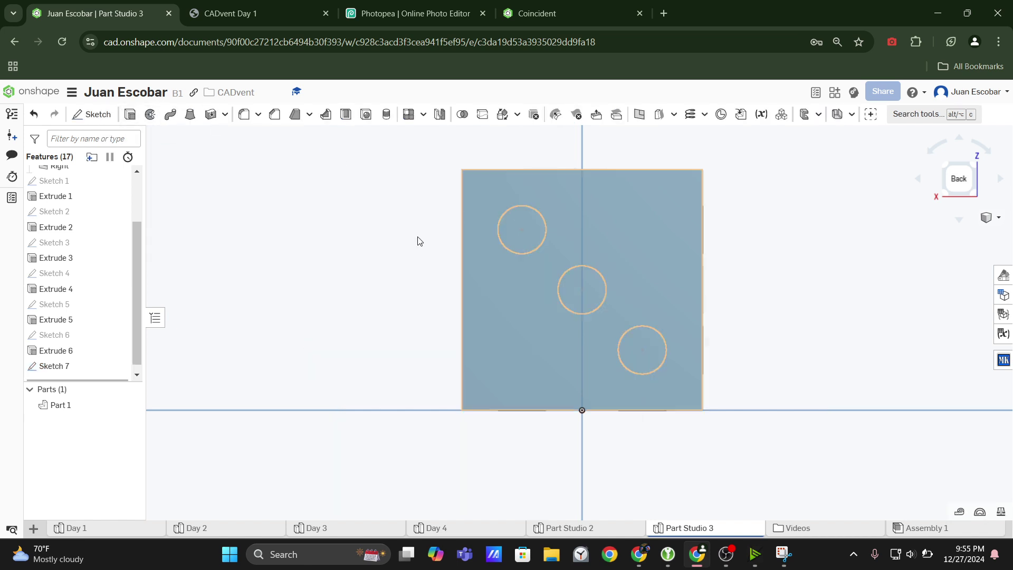
Extrude the three back-face circles as a blind Remove cut 0.1 in deep into the die
key(shift+e)
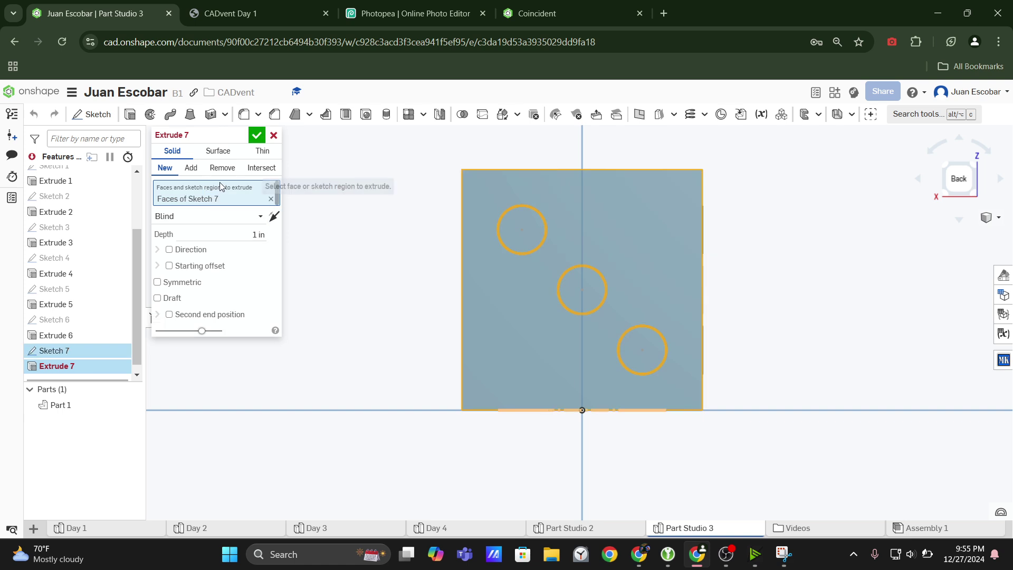
click(223, 168)
click(258, 234)
text(0)
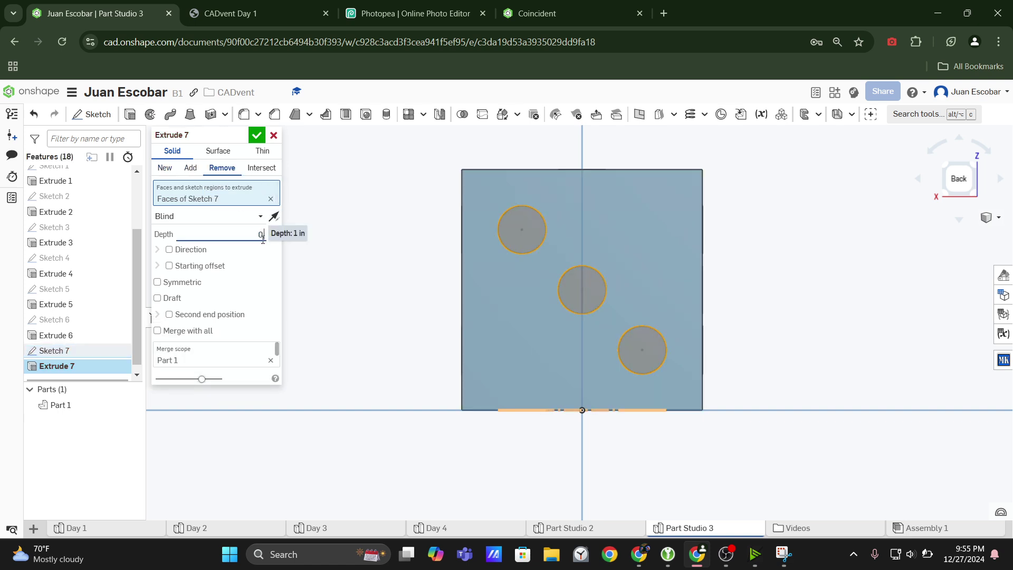
text(.1)
key(Return)
right_drag(710, 292, 563, 251)
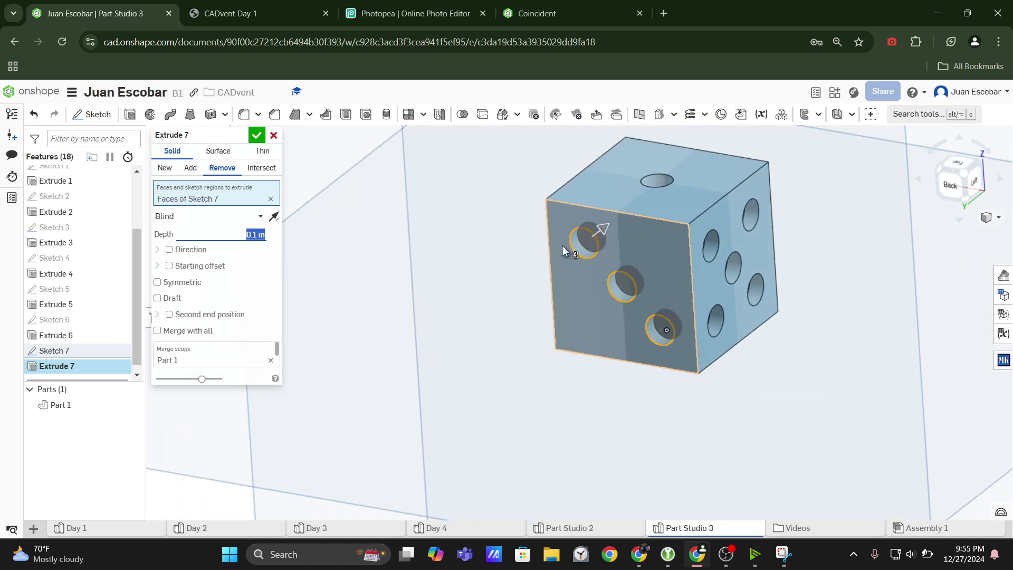
Flip the three-hole cut to point out of the die, inspect it, and flip it back inward
click(279, 220)
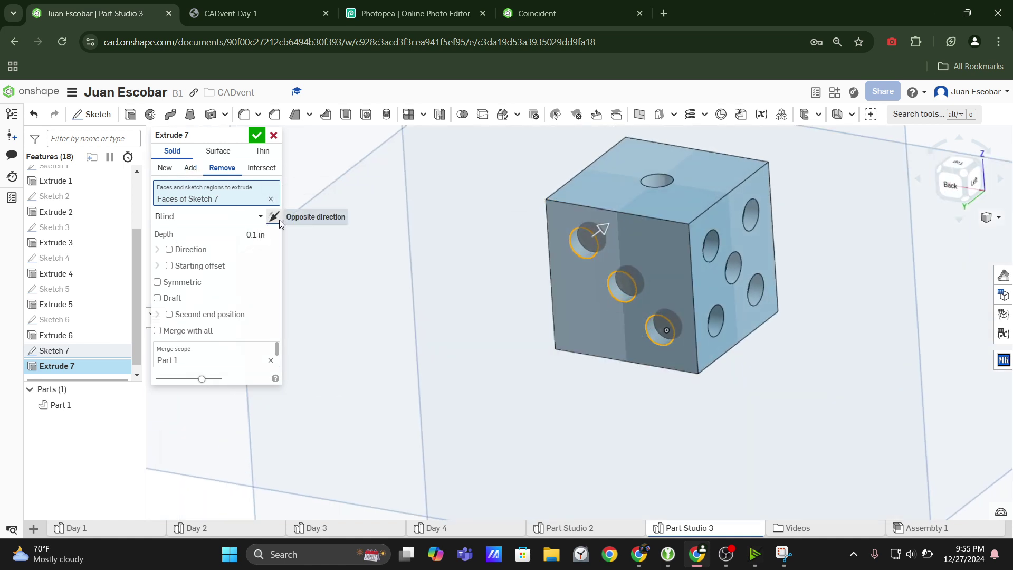
scroll(578, 261, up, 3)
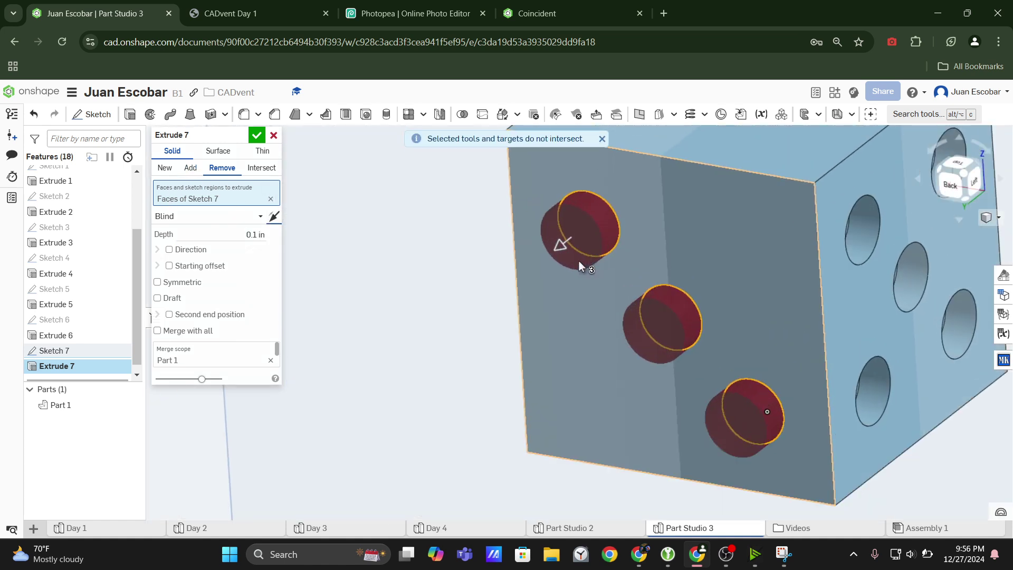
scroll(578, 261, down, 3)
right_drag(557, 244, 542, 196)
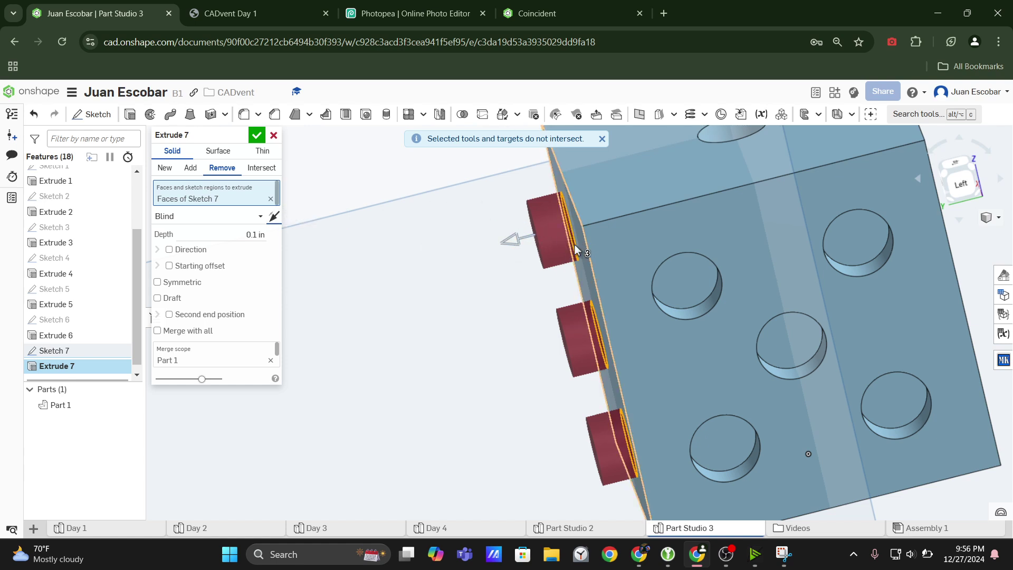
click(511, 239)
right_drag(511, 238, 578, 255)
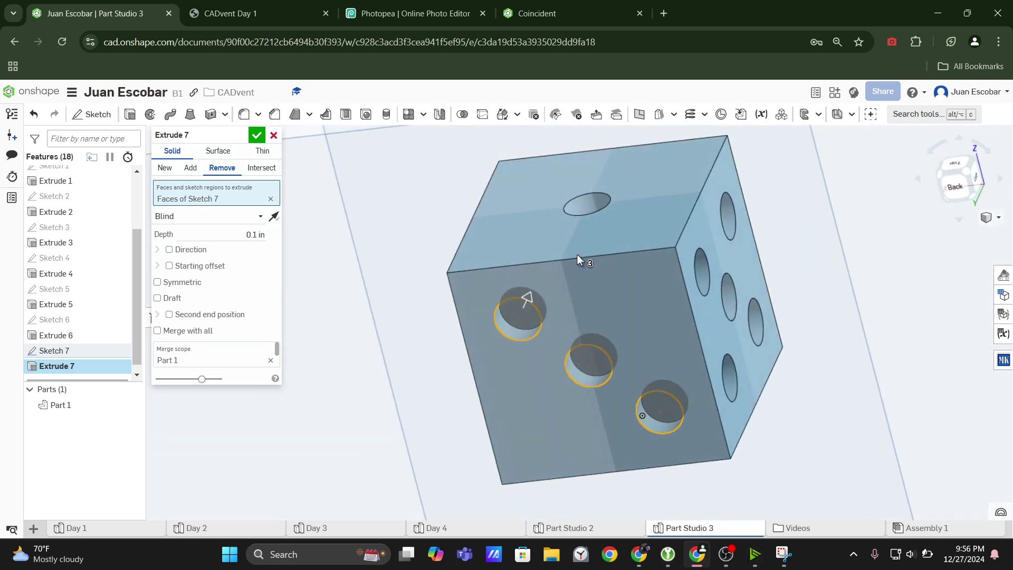
Accept the three-hole cut and inspect the die from its front, top and right sides
click(257, 135)
scroll(724, 393, down, 3)
right_drag(724, 392, 457, 294)
scroll(595, 397, down, 3)
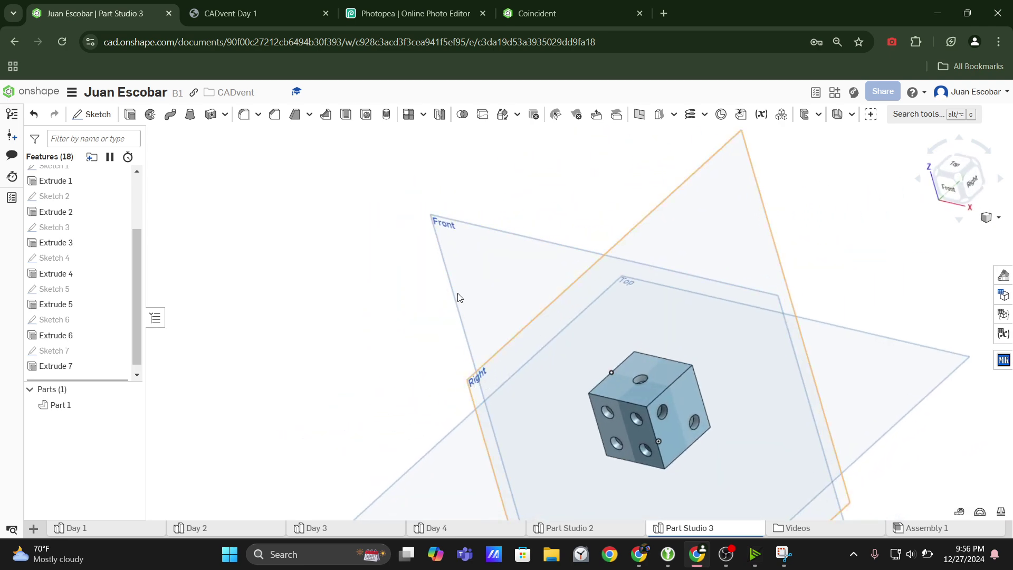
Switch to the CADvent Day 1 drawing and examine its orthographic and isometric views for the edge rounding
click(259, 13)
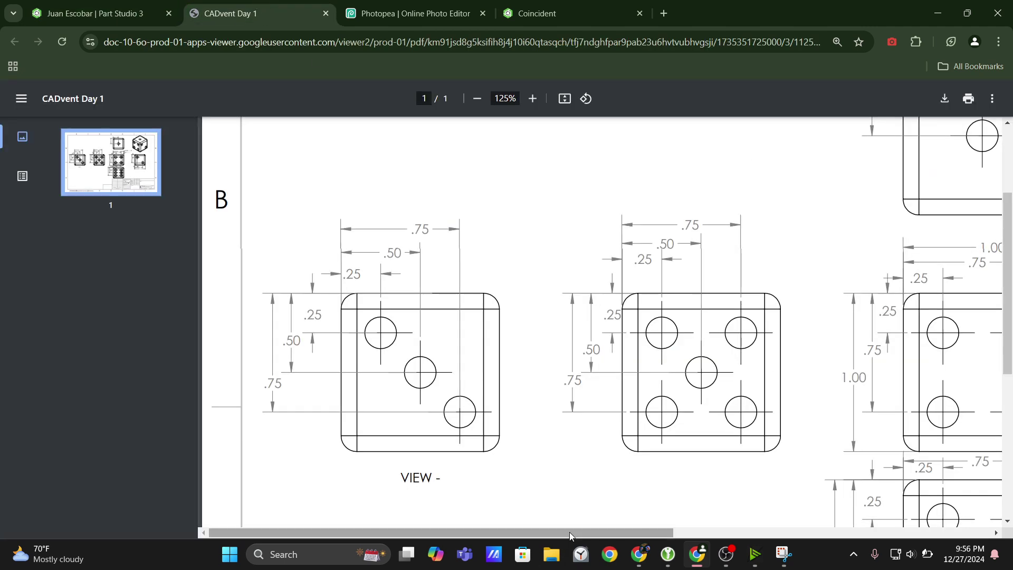
drag(568, 532, 757, 533)
click(853, 554)
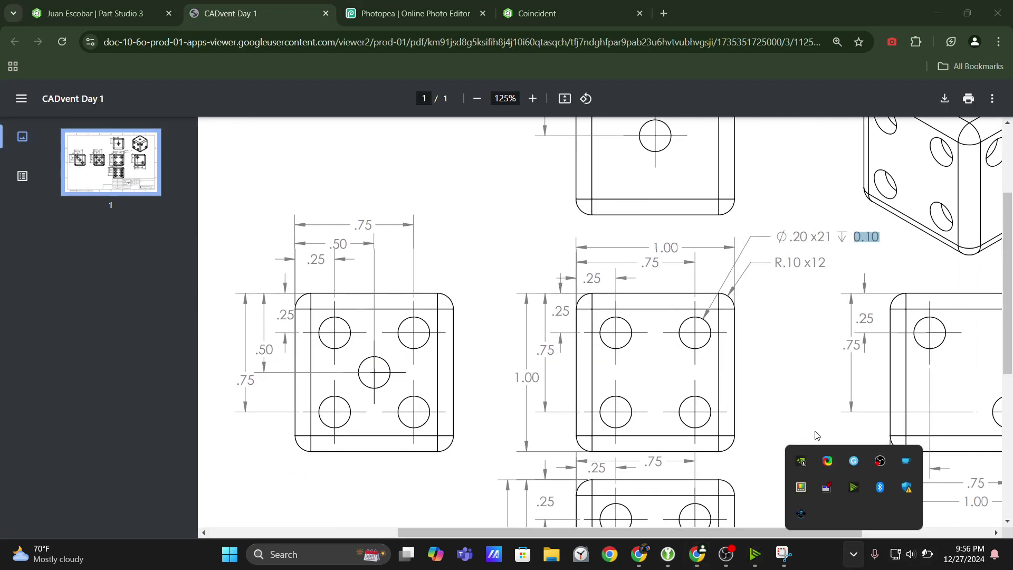
click(830, 386)
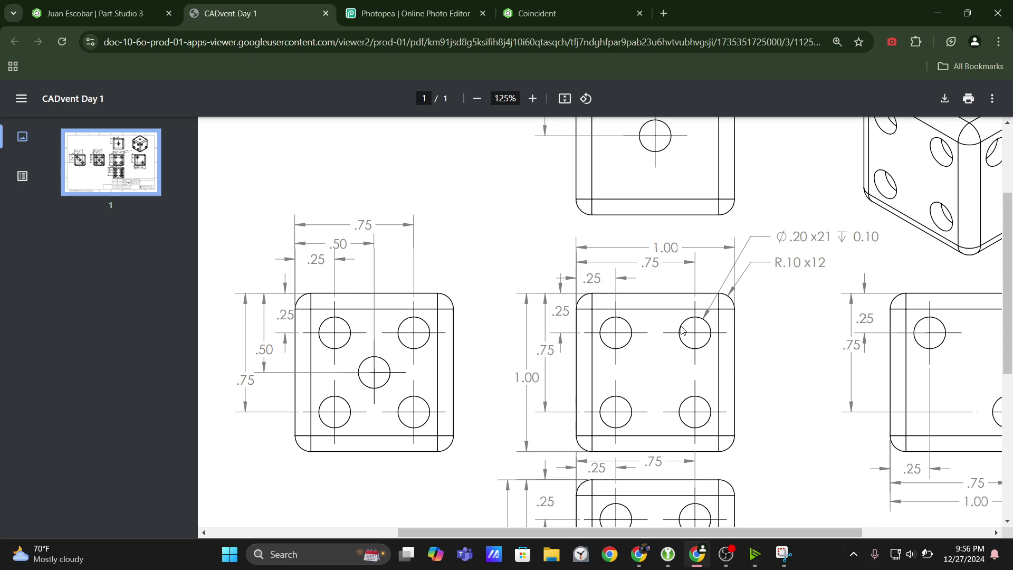
scroll(819, 506, up, 3)
scroll(750, 342, down, 2)
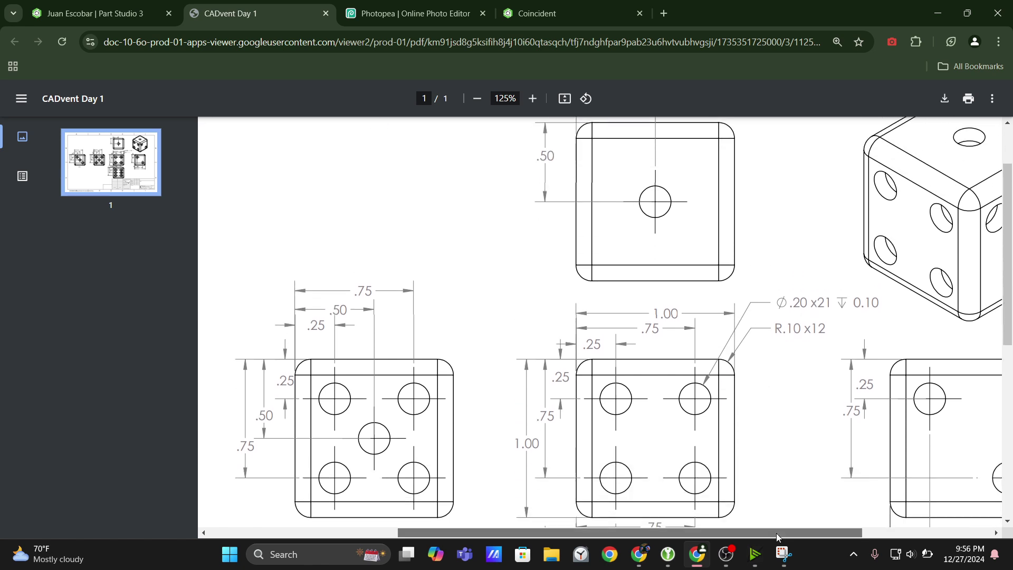
drag(776, 533, 835, 533)
scroll(762, 411, up, 1)
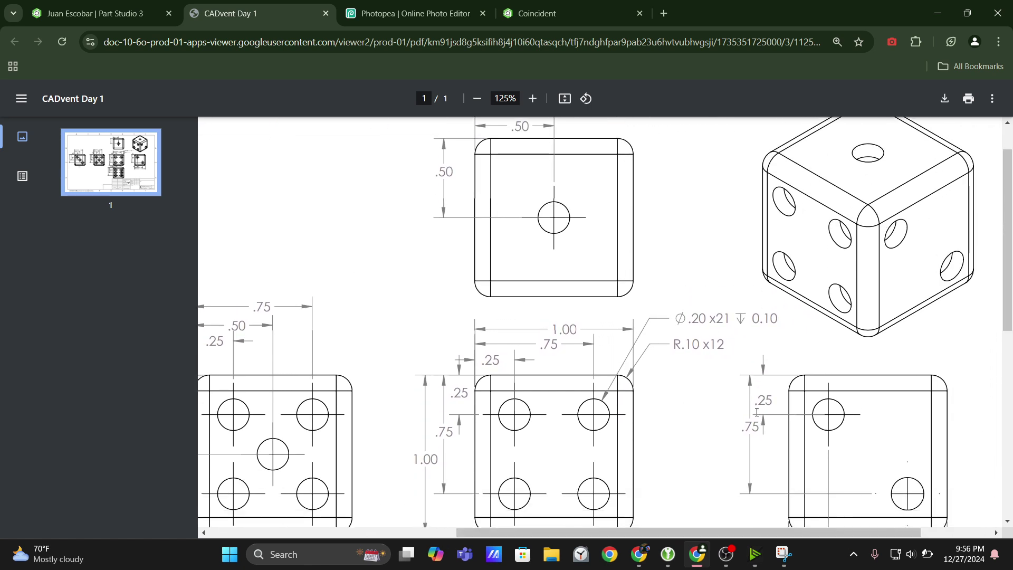
scroll(759, 418, up, 2)
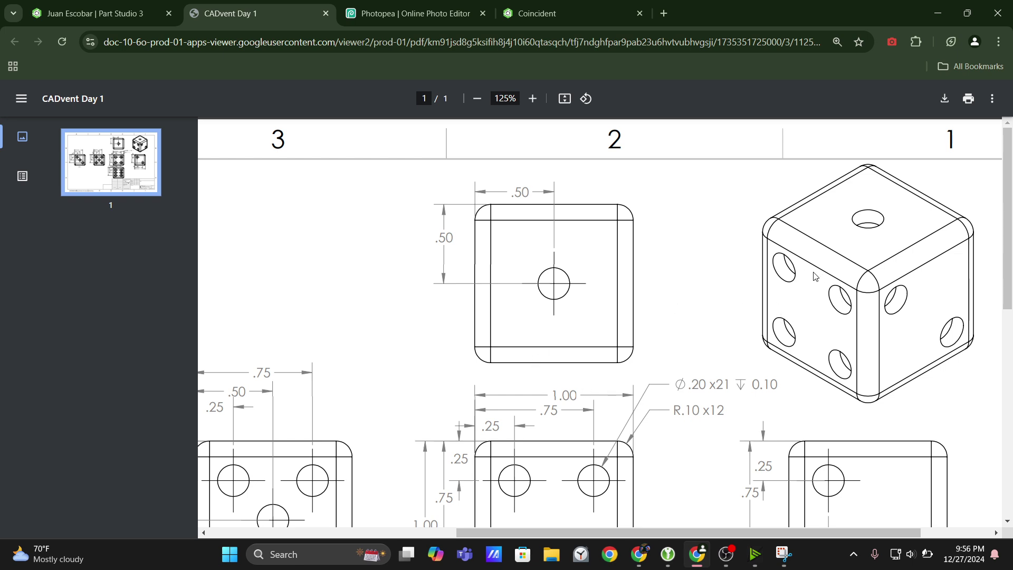
scroll(814, 241, down, 3)
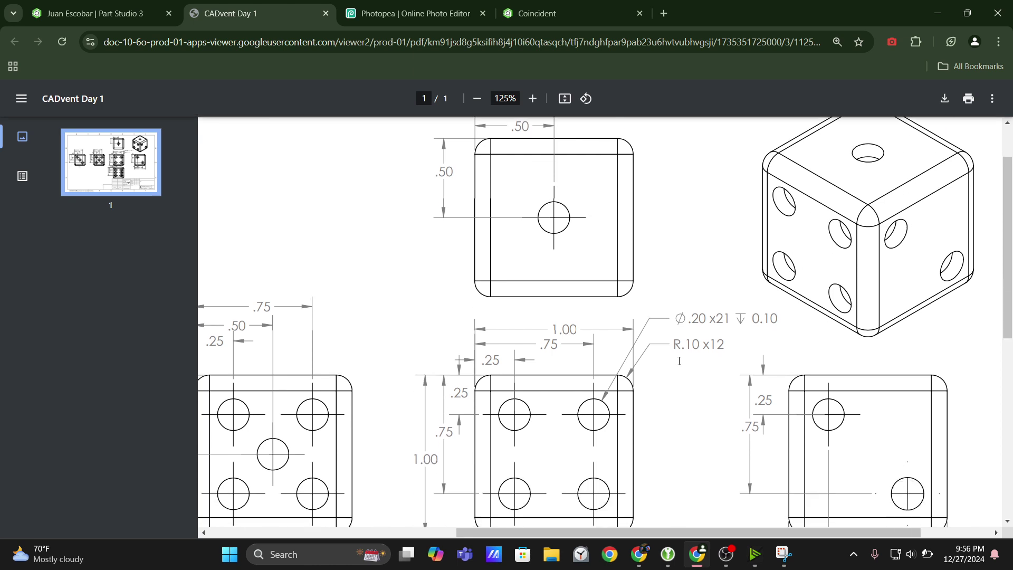
Capture a snip of the four-hole view's rounded upper-right corner and enlarge it in Snipping Tool
click(533, 99)
click(533, 98)
click(533, 99)
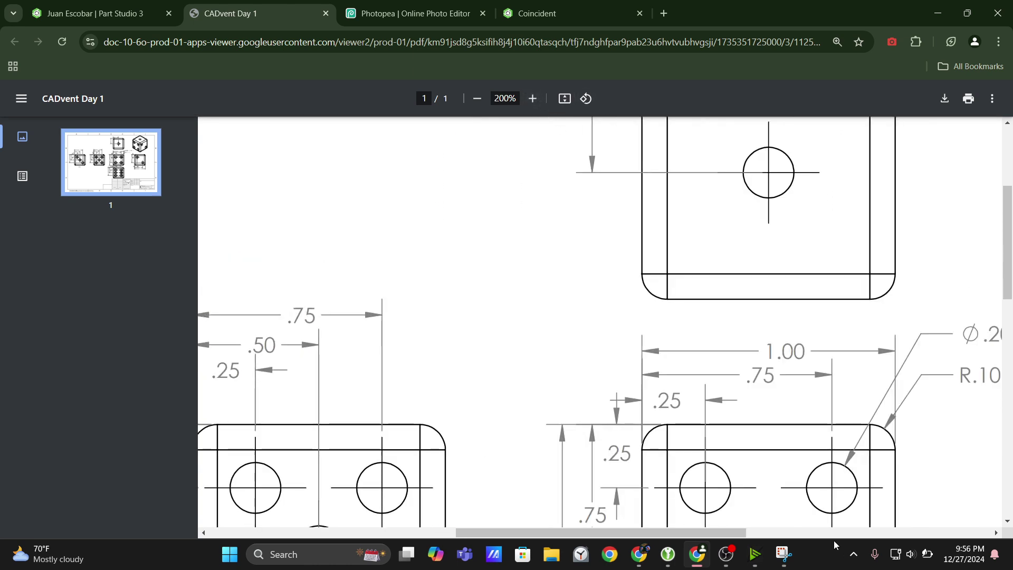
drag(728, 533, 814, 535)
scroll(750, 205, down, 3)
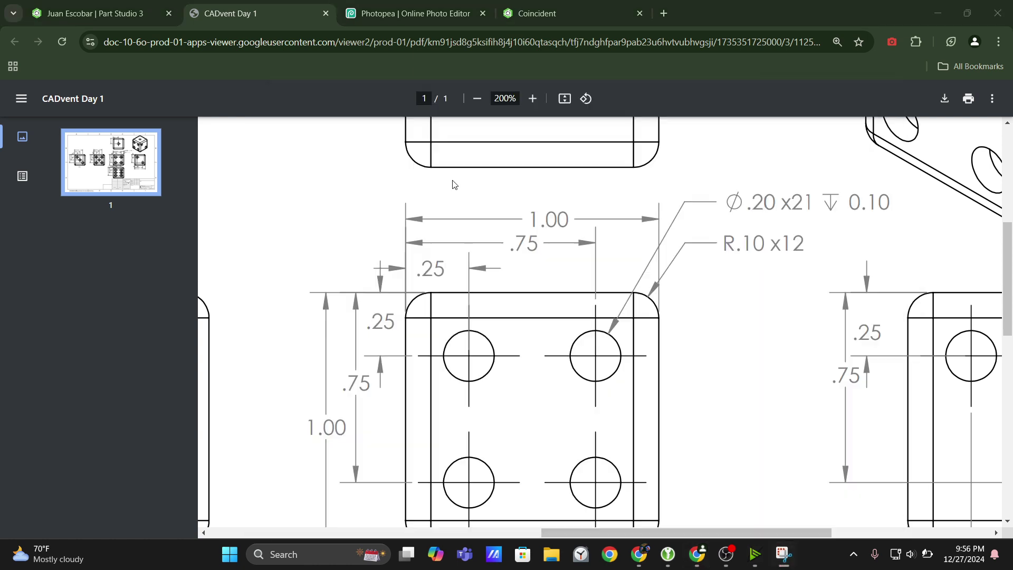
key(super+shift+s)
drag(583, 272, 693, 375)
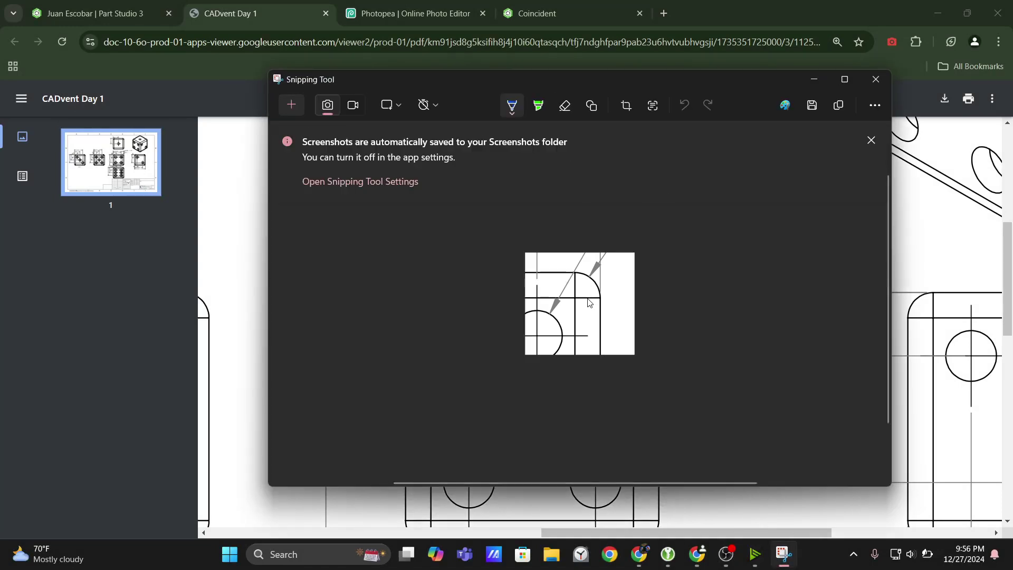
ctrl+scroll(590, 303, up, 10)
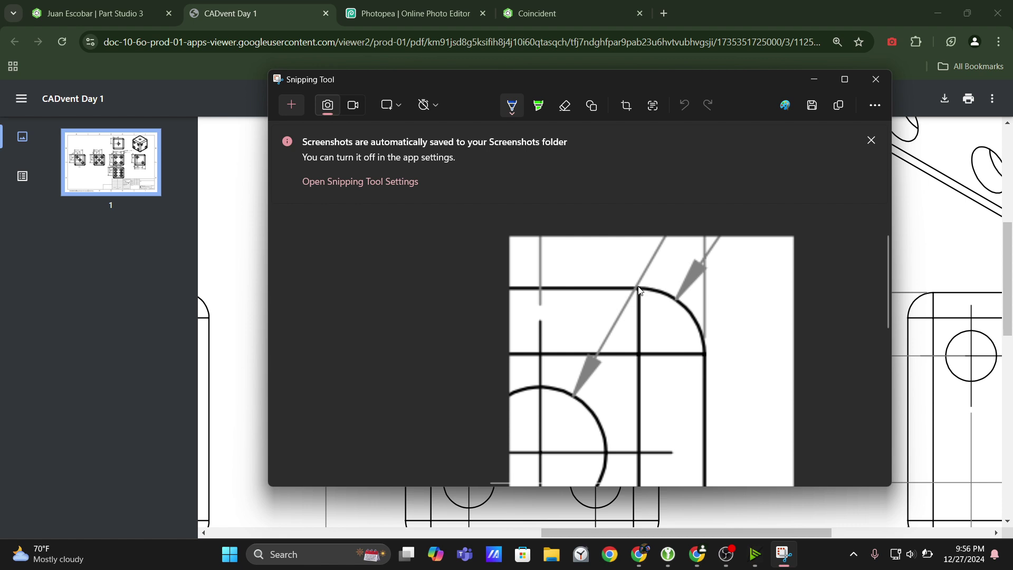
Annotate the snip with a circle through the rounded corner, a center dot and a dashed radius line, and minimize it
mouse_move(639, 288)
mouse_down()
mouse_move(678, 298)
mouse_move(698, 356)
mouse_move(677, 401)
mouse_move(610, 406)
mouse_move(605, 339)
mouse_move(626, 286)
mouse_move(607, 374)
mouse_move(677, 410)
mouse_move(701, 349)
mouse_move(643, 289)
mouse_up()
key(ctrl+z)
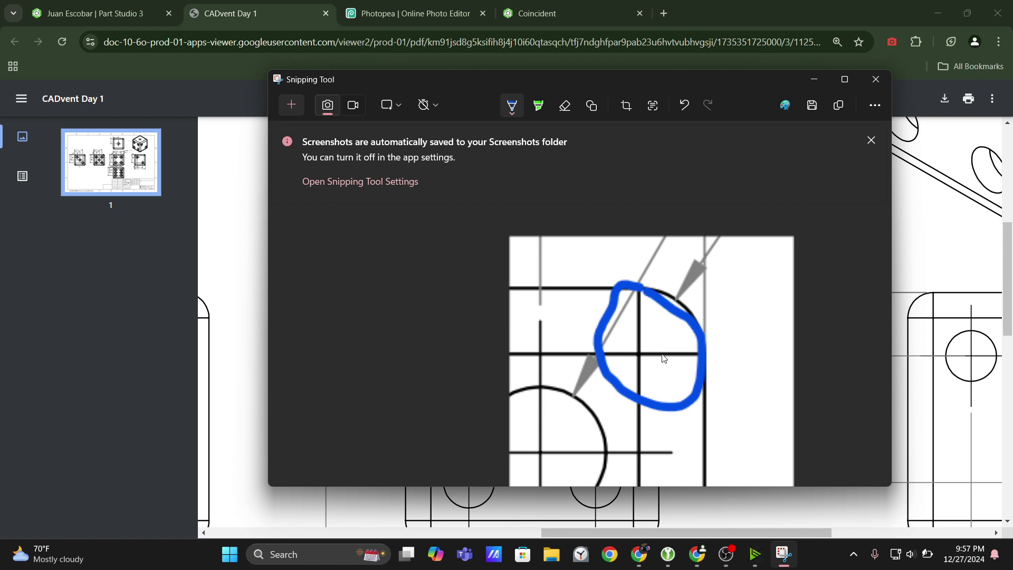
drag(631, 355, 701, 357)
scroll(740, 362, up, 1)
scroll(691, 360, down, 1)
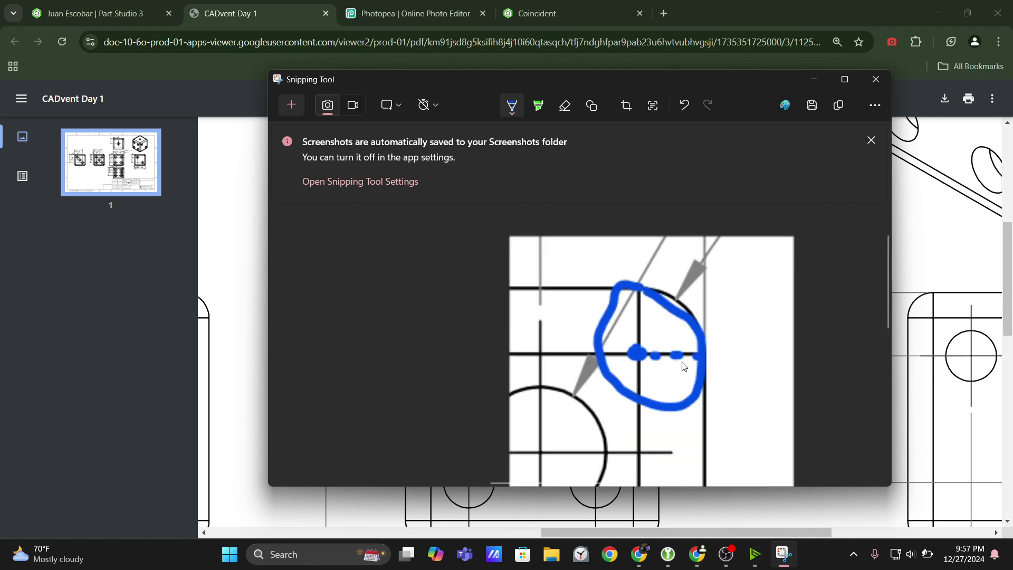
scroll(687, 353, up, 1)
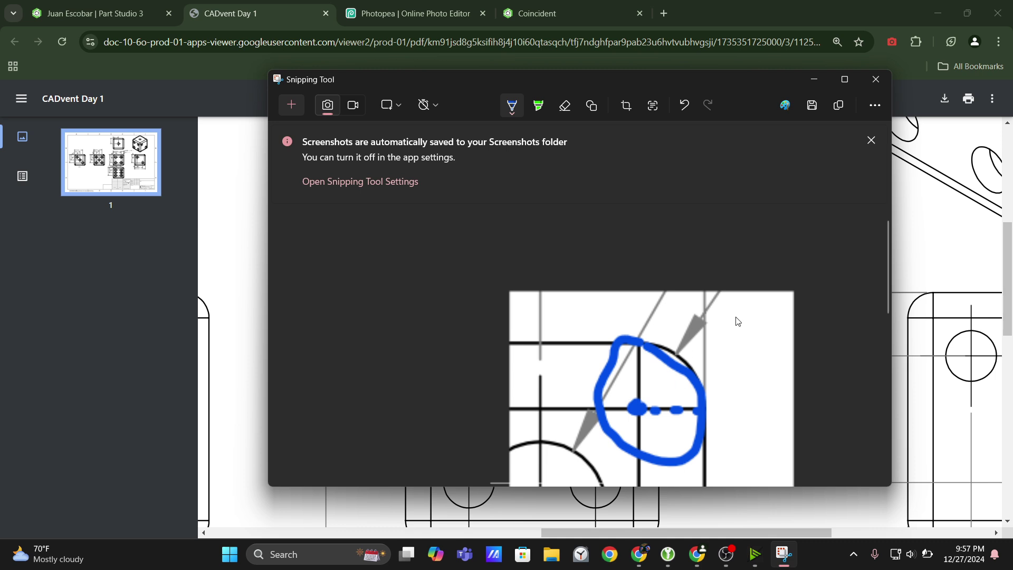
mouse_move(735, 306)
mouse_down()
mouse_move(738, 348)
mouse_move(789, 358)
mouse_up()
click(814, 79)
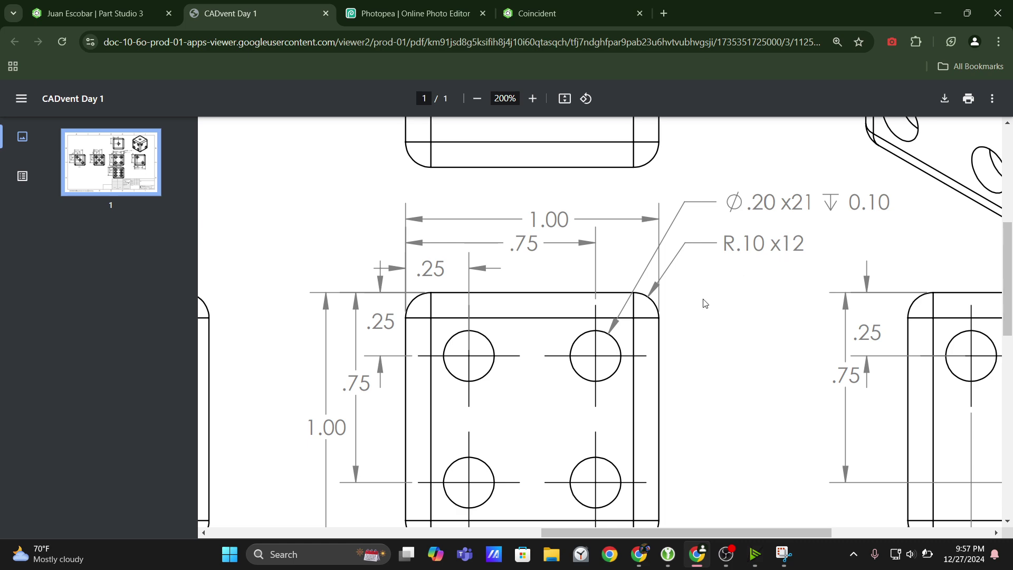
Zoom the drawing back out to check the remaining views and switch back to the die model in Onshape
click(477, 98)
click(477, 98)
click(477, 98)
click(477, 98)
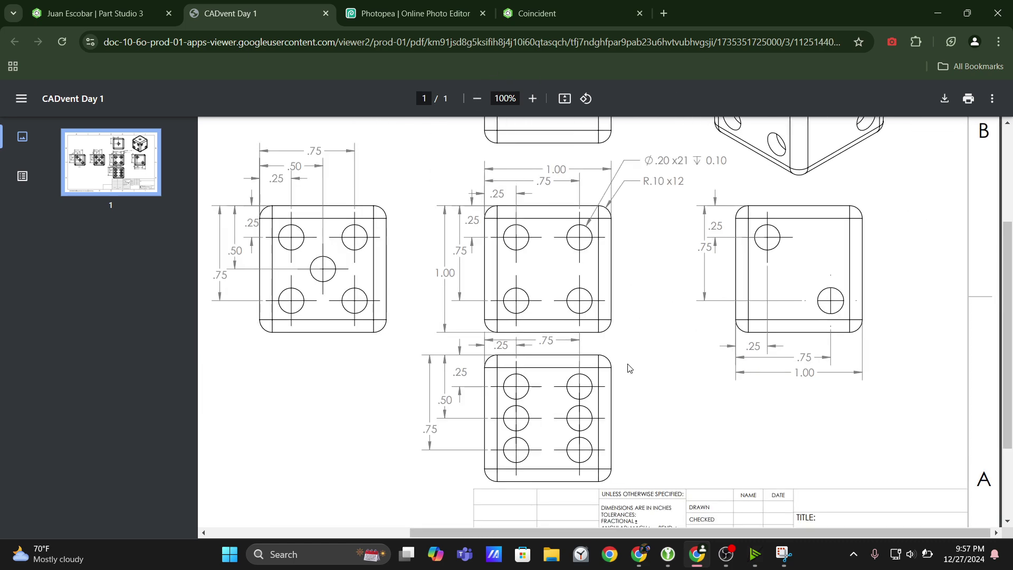
click(477, 98)
click(95, 13)
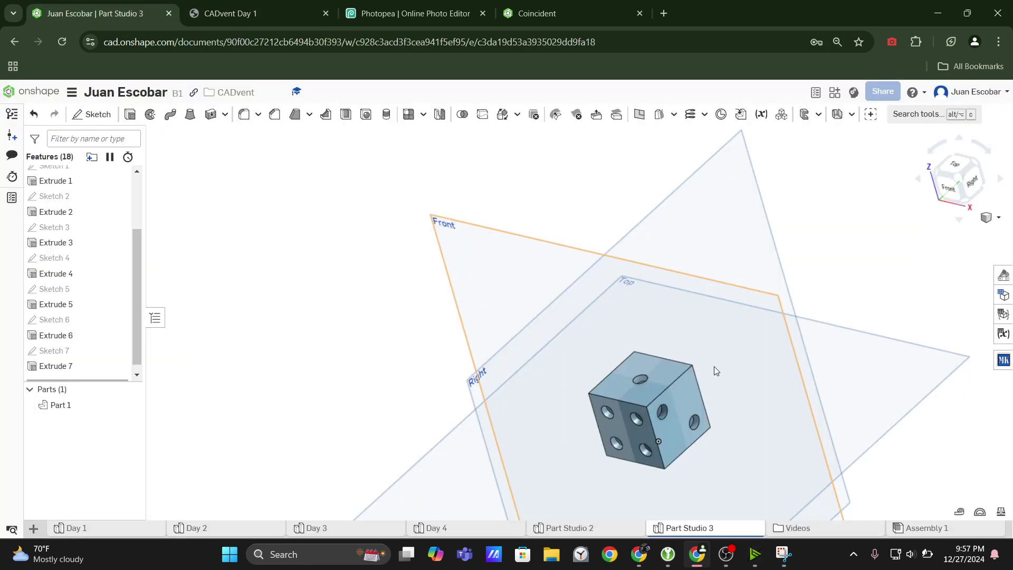
Highlight the plain die's top and vertical edges in turn to examine which ones need rounding, and clear the selection
scroll(661, 438, down, 3)
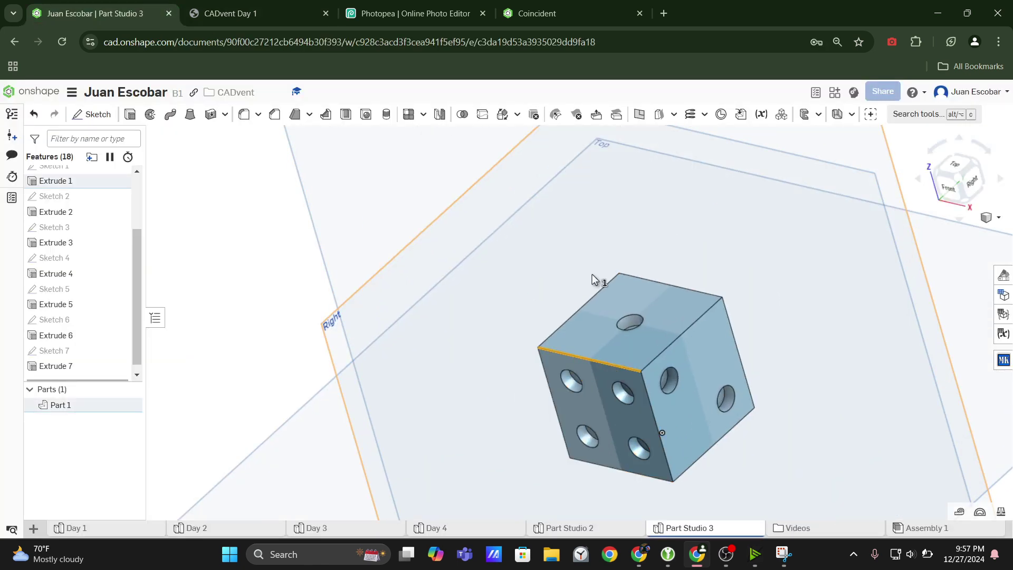
click(597, 296)
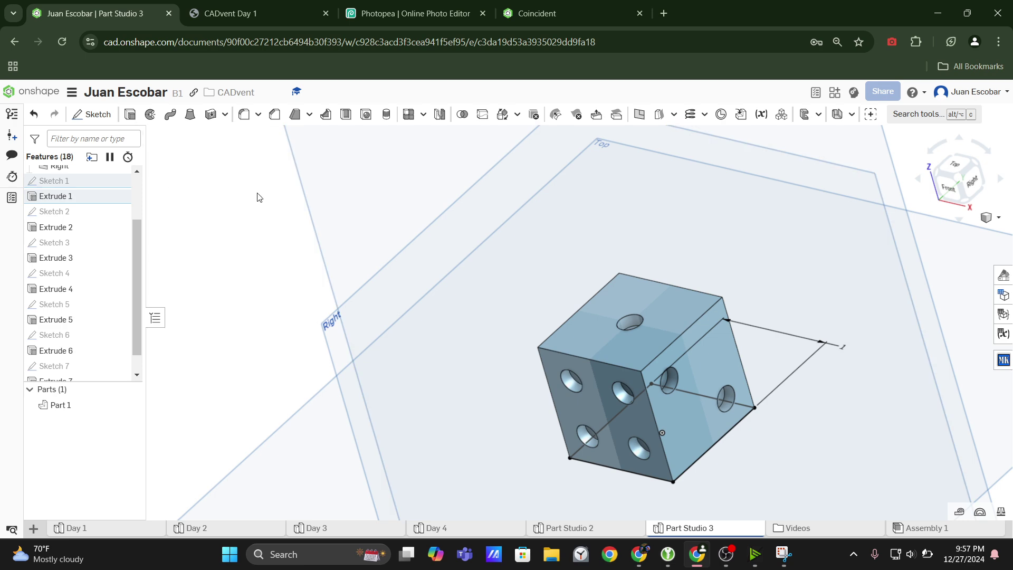
click(561, 325)
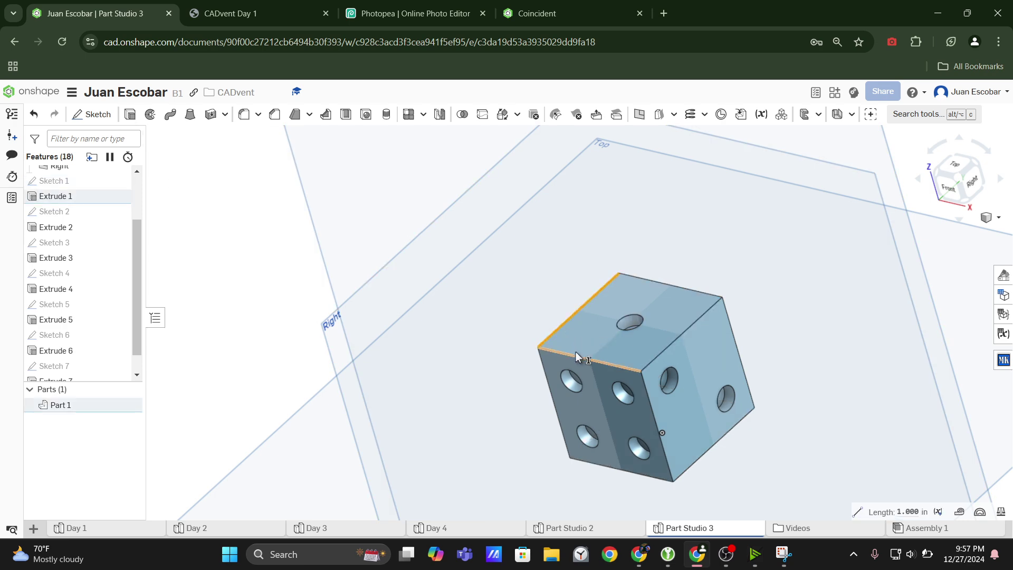
ctrl+click(580, 357)
click(690, 289)
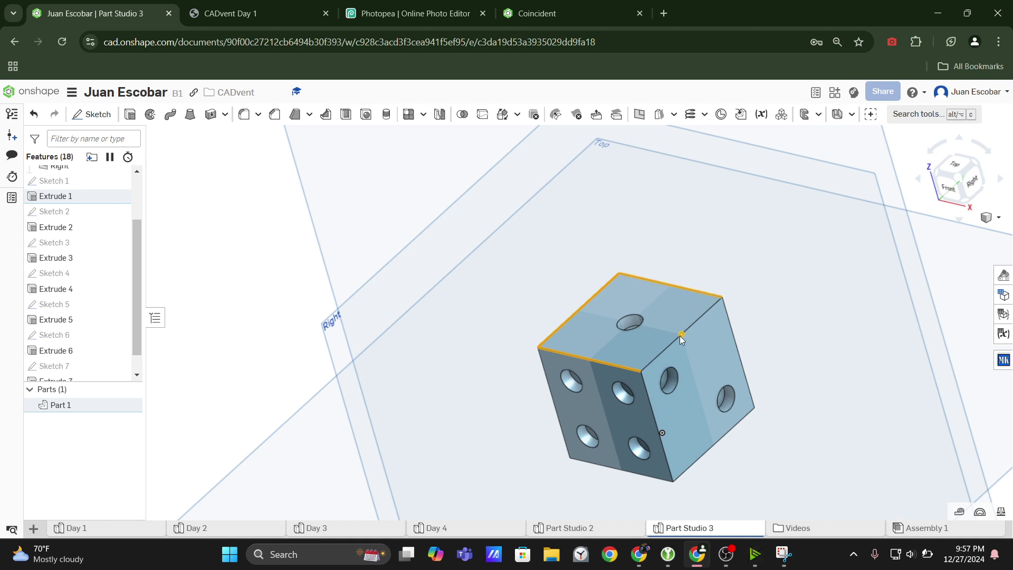
click(679, 336)
click(657, 415)
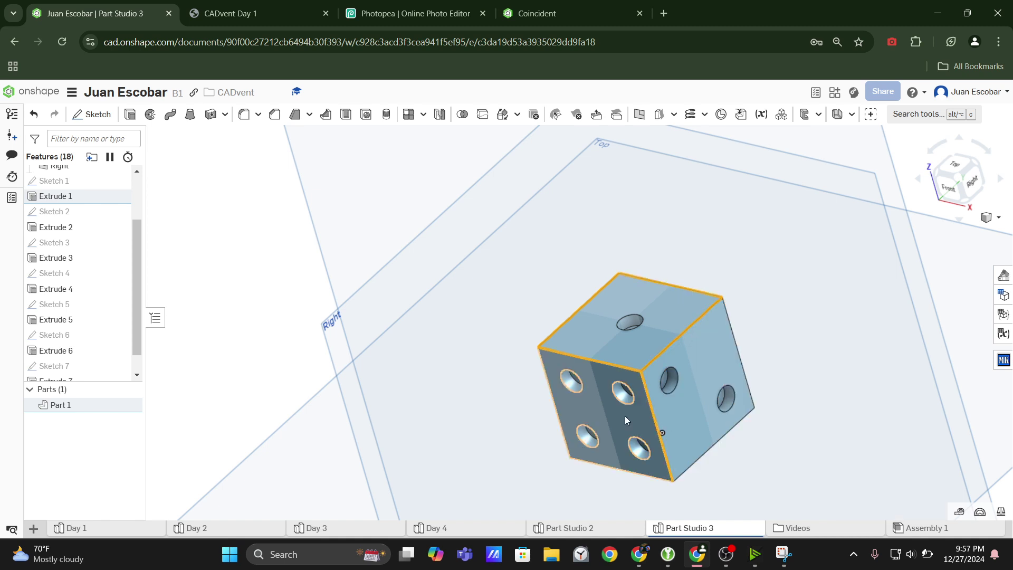
click(556, 408)
right_drag(721, 388, 710, 377)
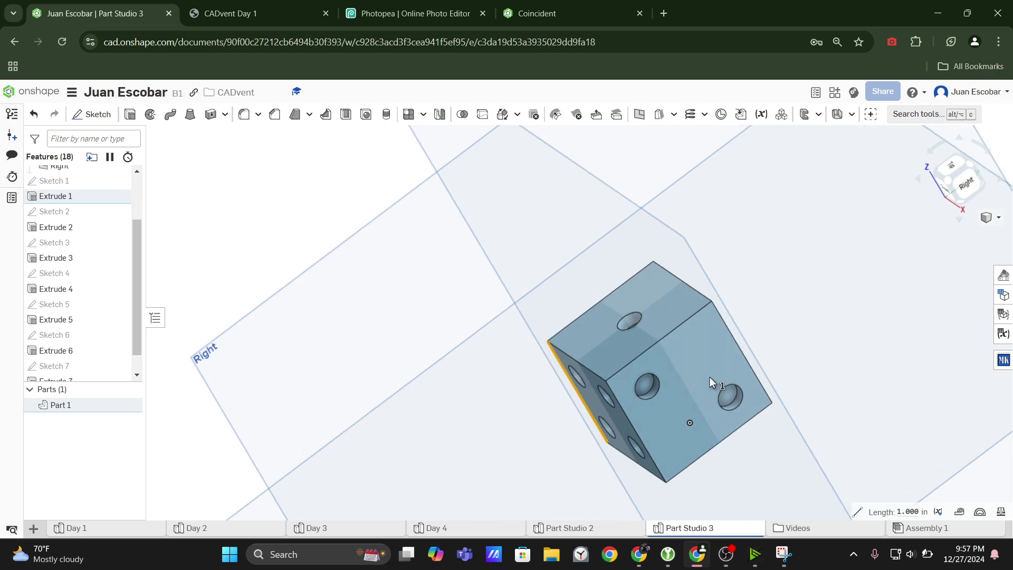
click(747, 359)
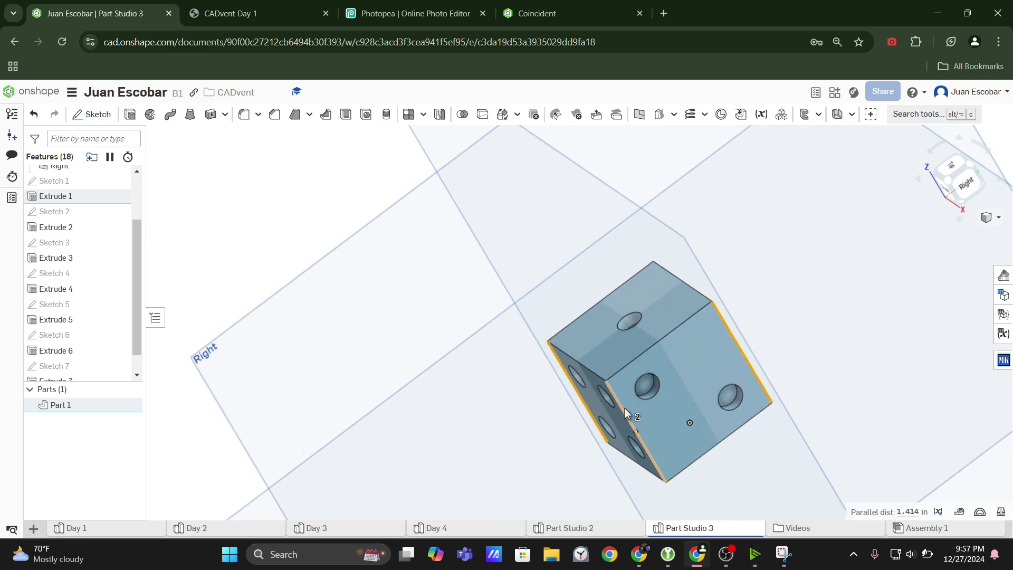
click(369, 252)
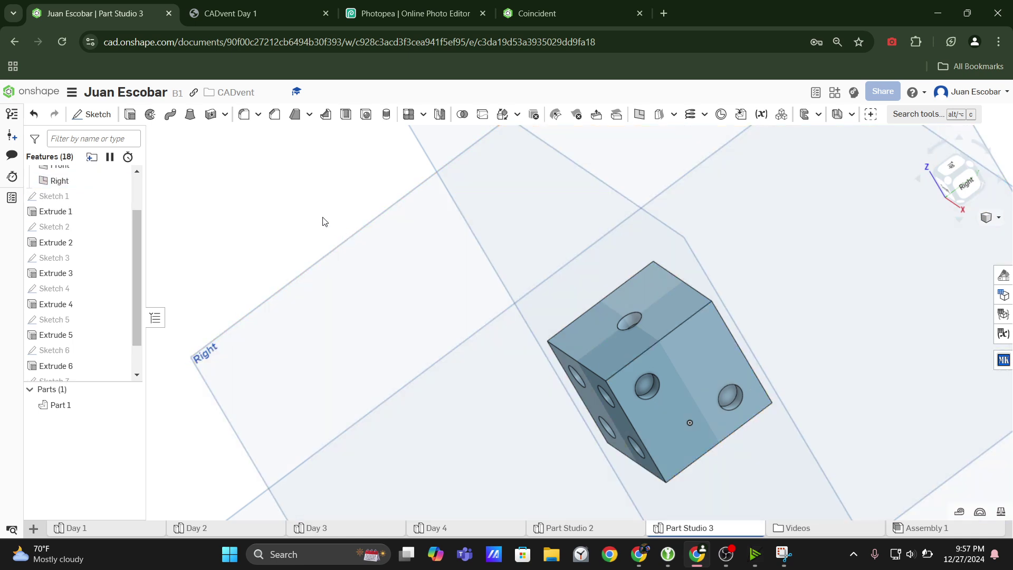
Compare the unrounded die with the isometric view in the CADvent Day 1 drawing and return to the model
right_drag(662, 451, 713, 434)
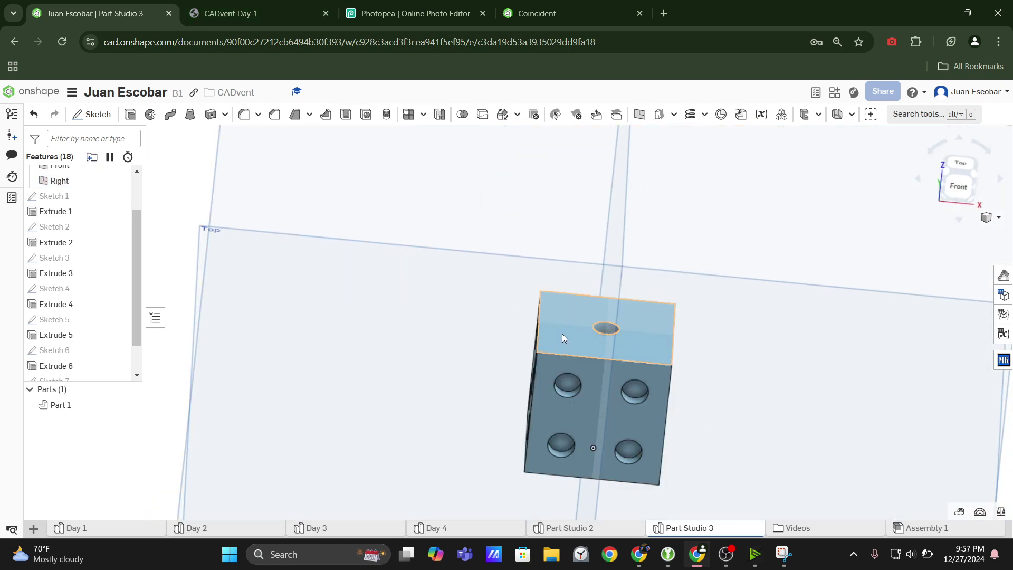
right_drag(432, 264, 486, 309)
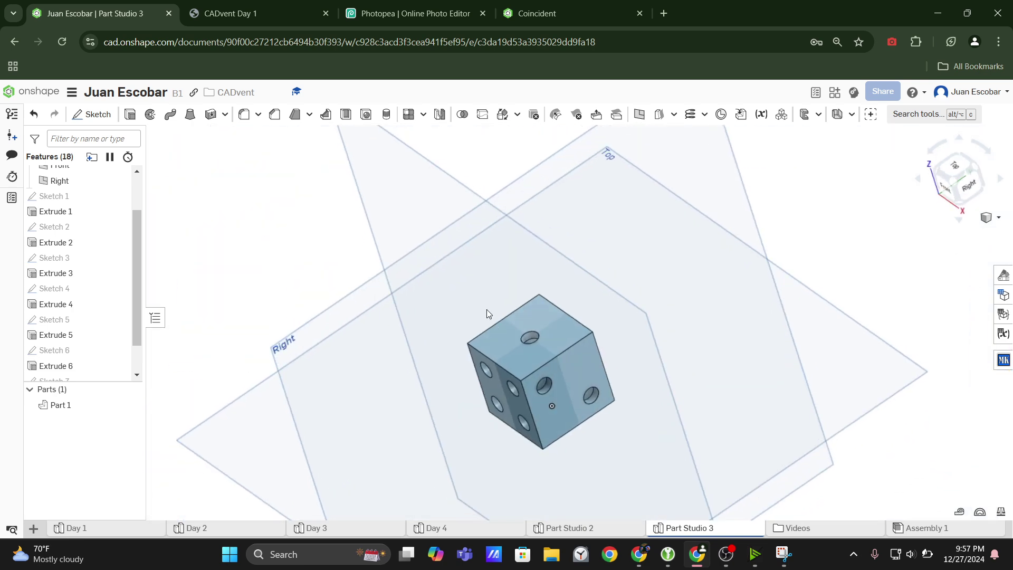
click(250, 8)
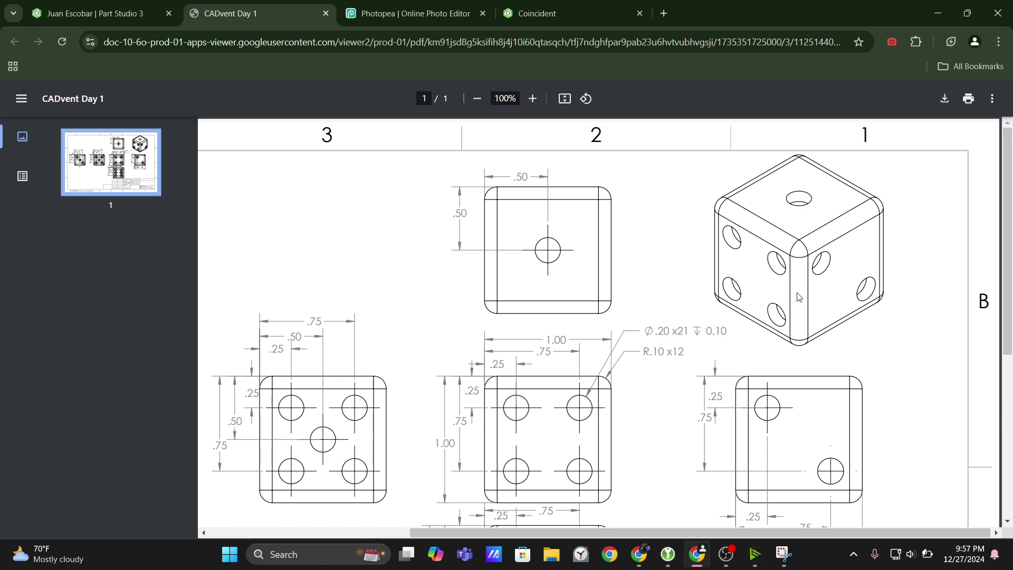
click(105, 14)
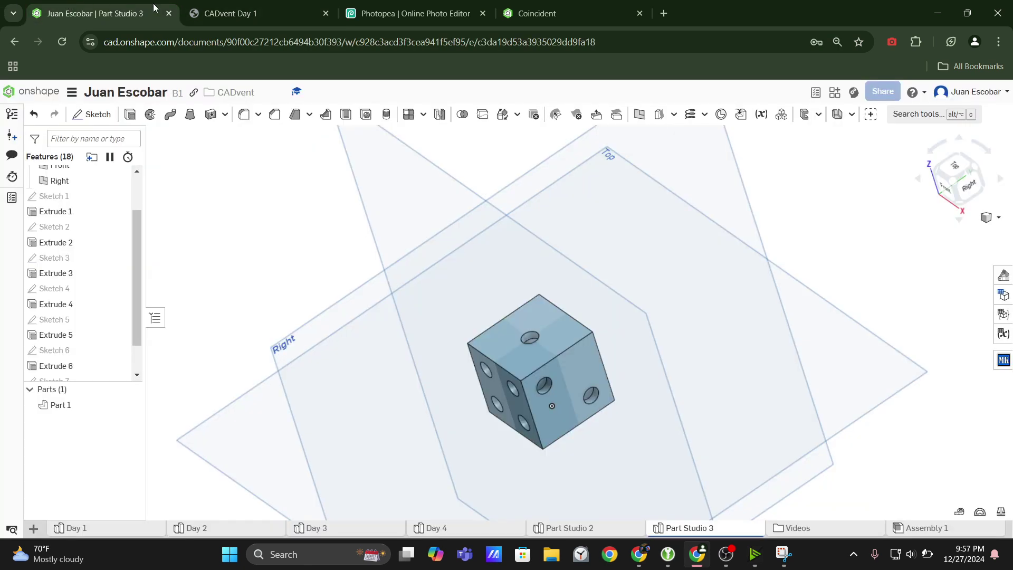
Start an edge fillet on the four edges of the one-hole face and two adjoining vertical edges
click(243, 114)
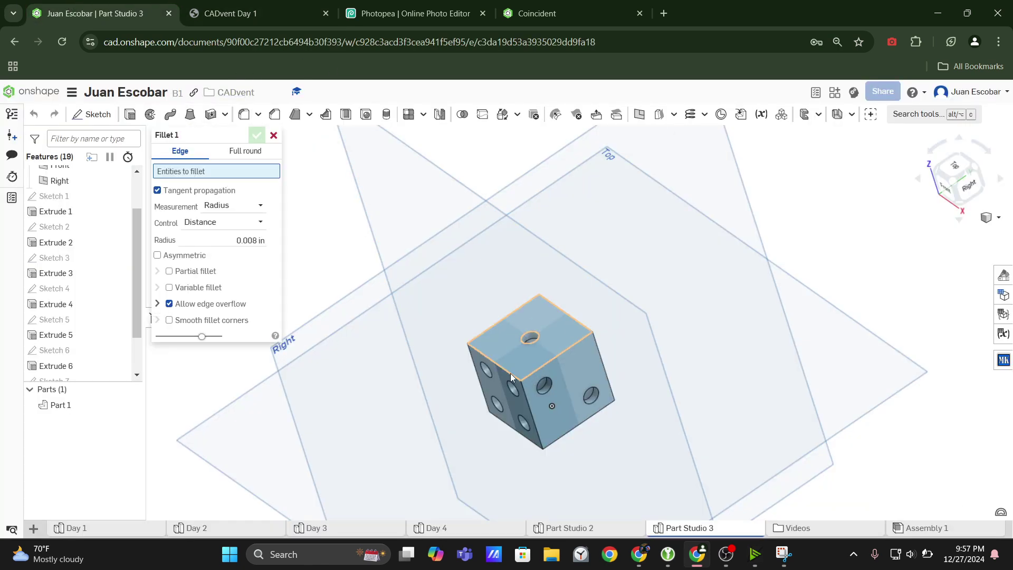
click(536, 360)
click(540, 369)
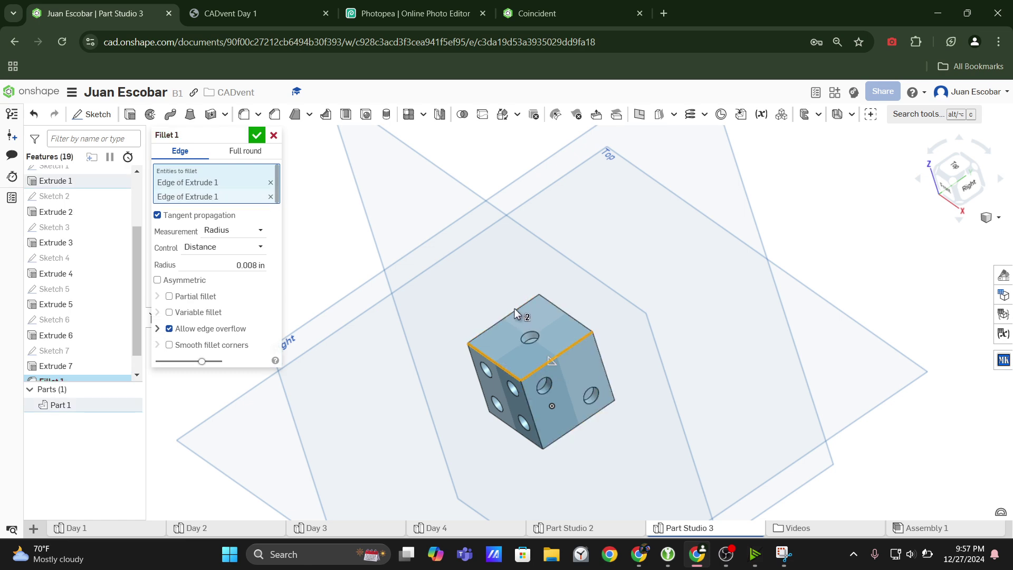
click(514, 316)
click(561, 311)
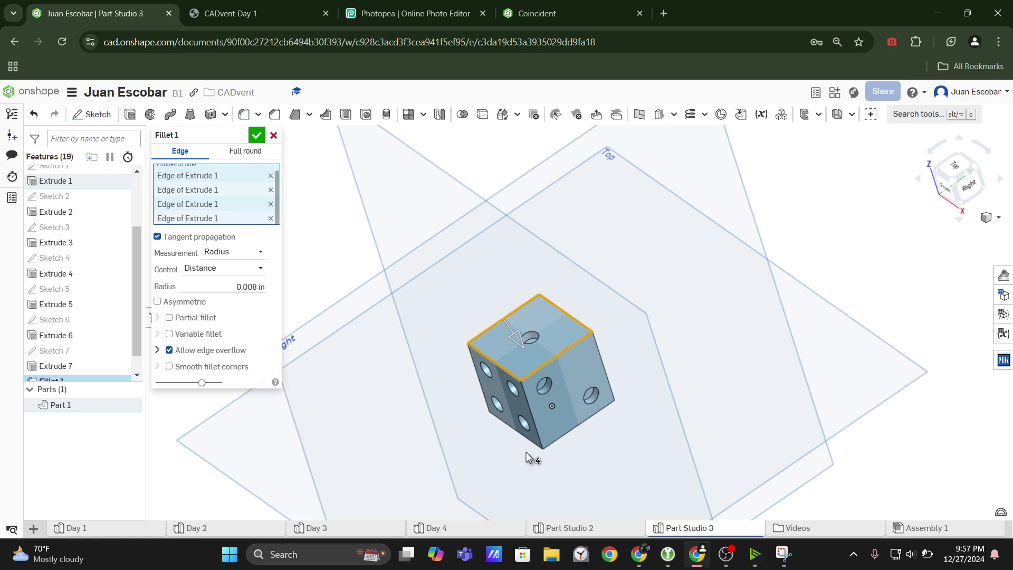
click(536, 437)
click(609, 376)
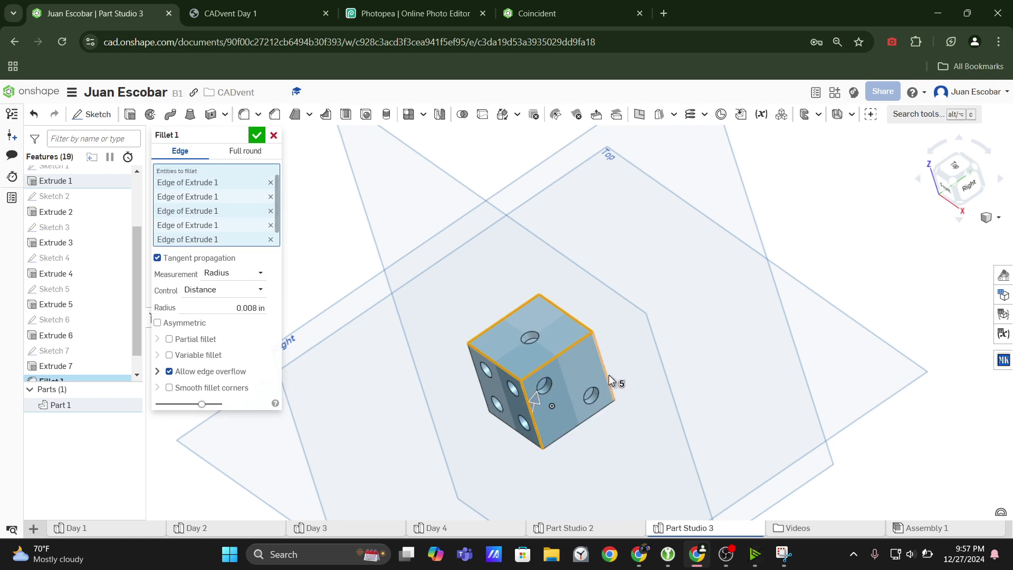
Add the remaining vertical edges and the edges around the six-hole face so the fillet covers the whole die
right_drag(609, 375, 473, 350)
click(551, 393)
click(404, 388)
click(380, 420)
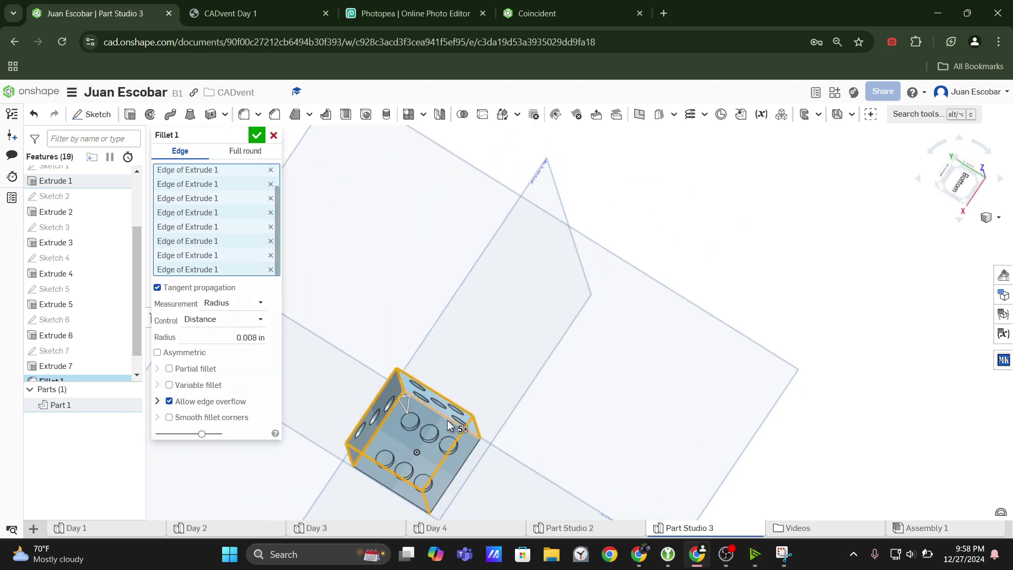
right_drag(448, 420, 407, 484)
click(407, 483)
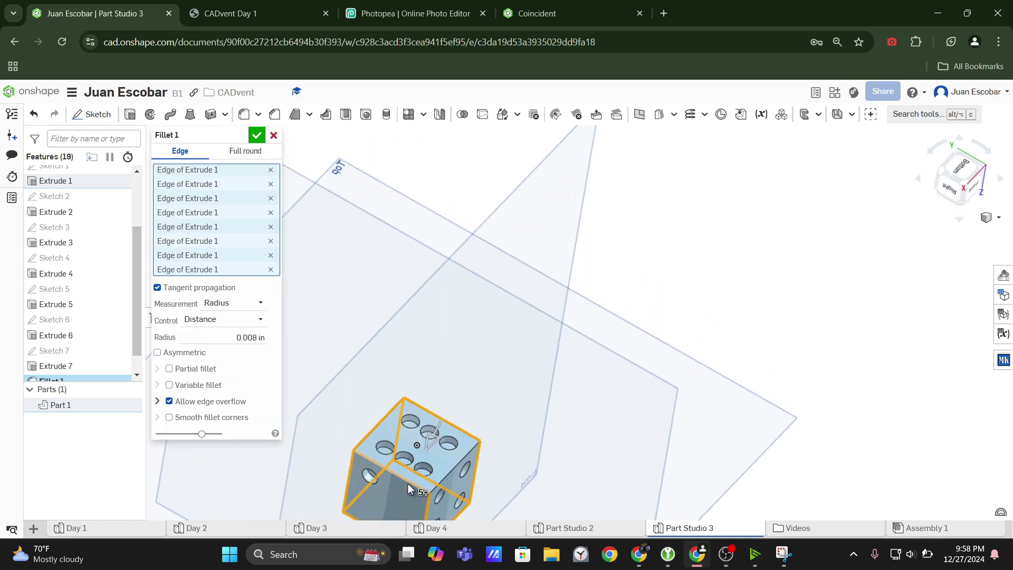
right_drag(474, 454, 485, 524)
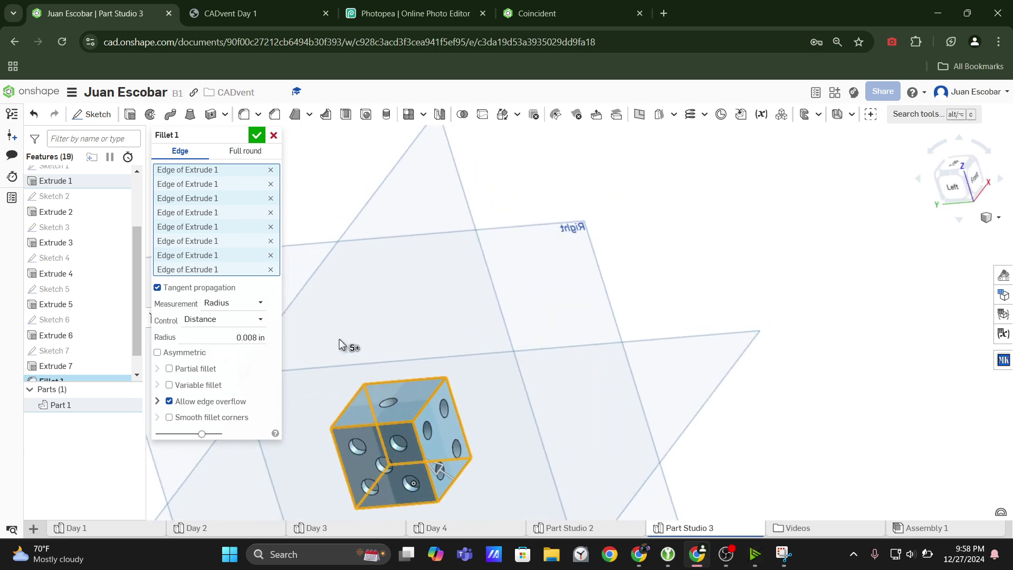
Set the fillet radius to 0.1 in, check it against the drawing's radius callout, and accept the fillet
click(250, 333)
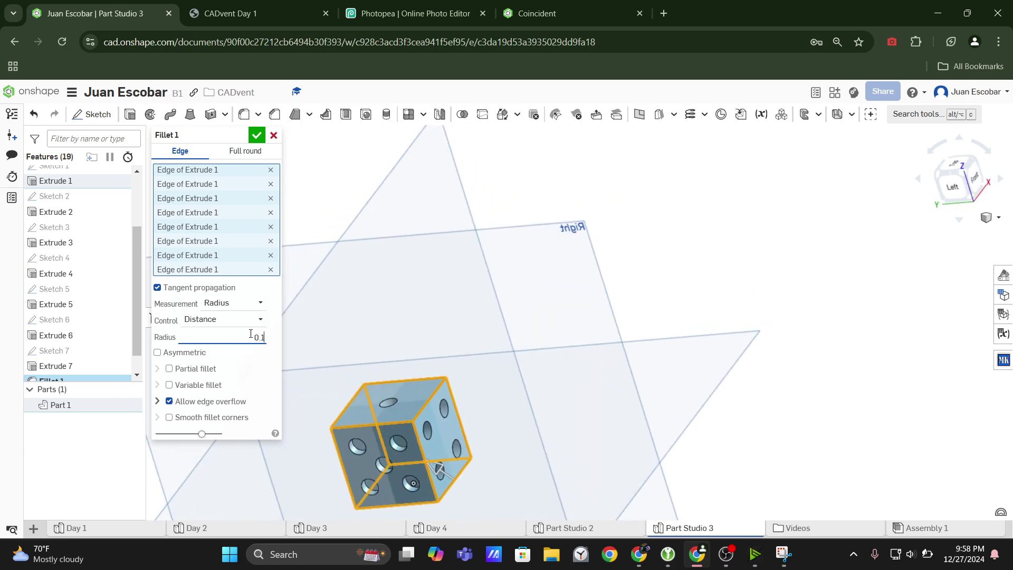
click(258, 13)
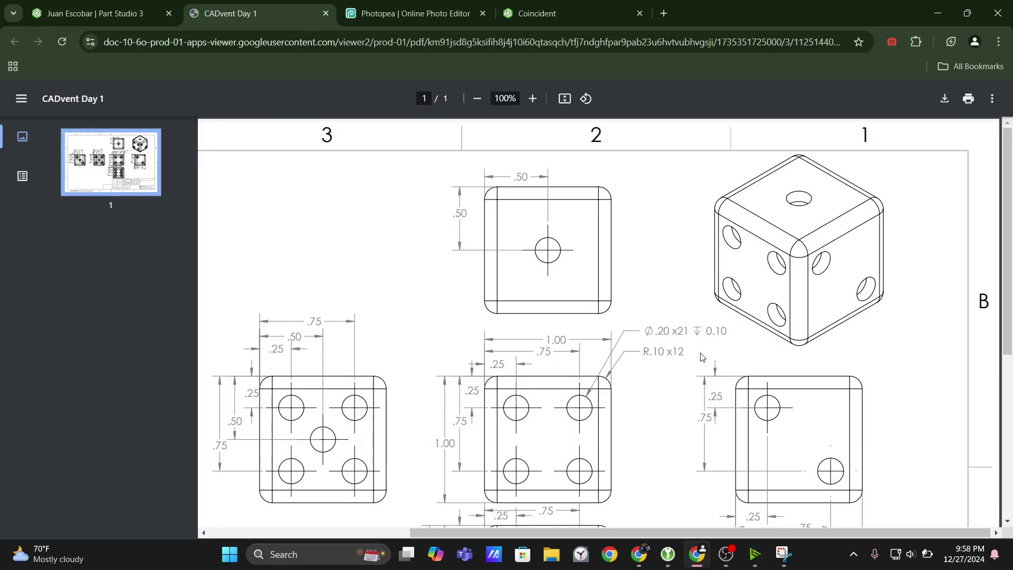
click(104, 5)
scroll(428, 351, down, 5)
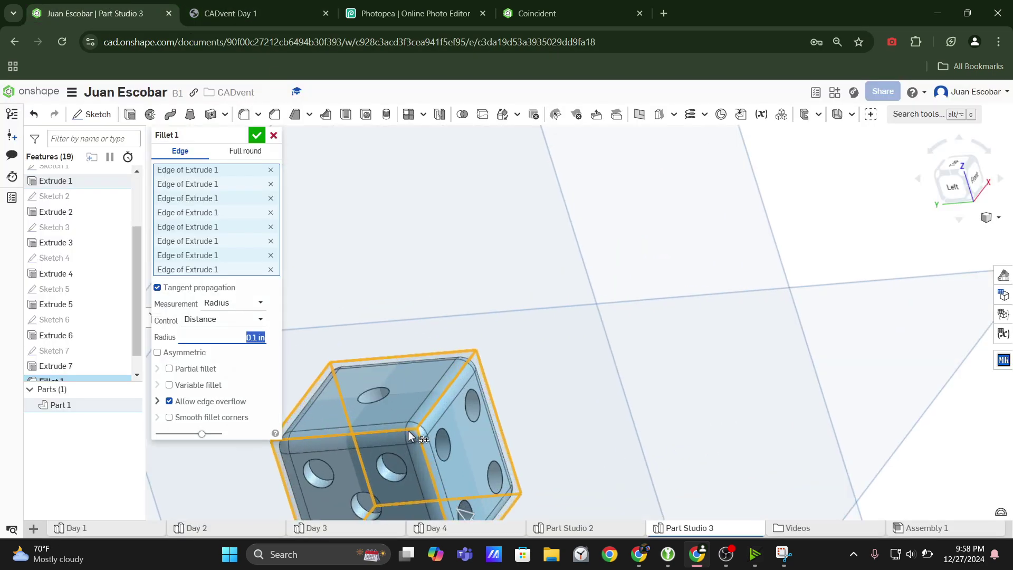
click(256, 135)
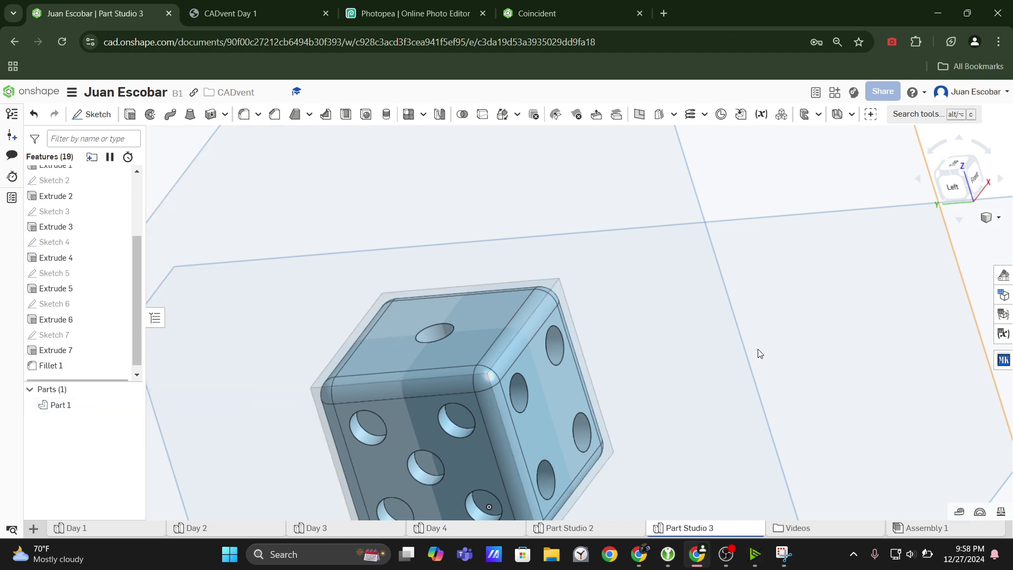
Examine the filleted die all around and in isometric view, and compare it with the CADvent Day 1 drawing
right_drag(758, 350, 984, 199)
scroll(612, 379, up, 5)
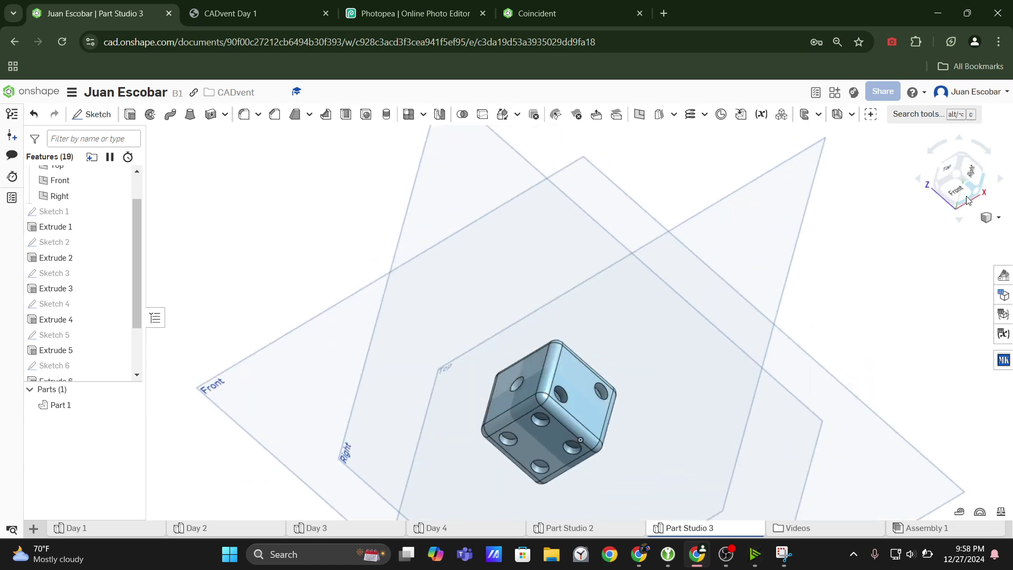
click(956, 173)
scroll(581, 294, up, 5)
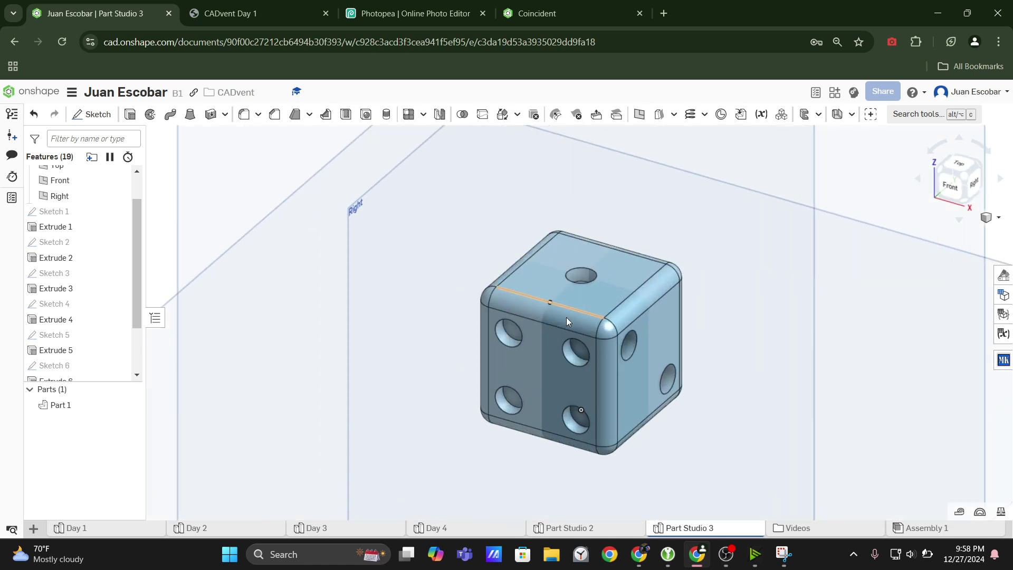
click(257, 13)
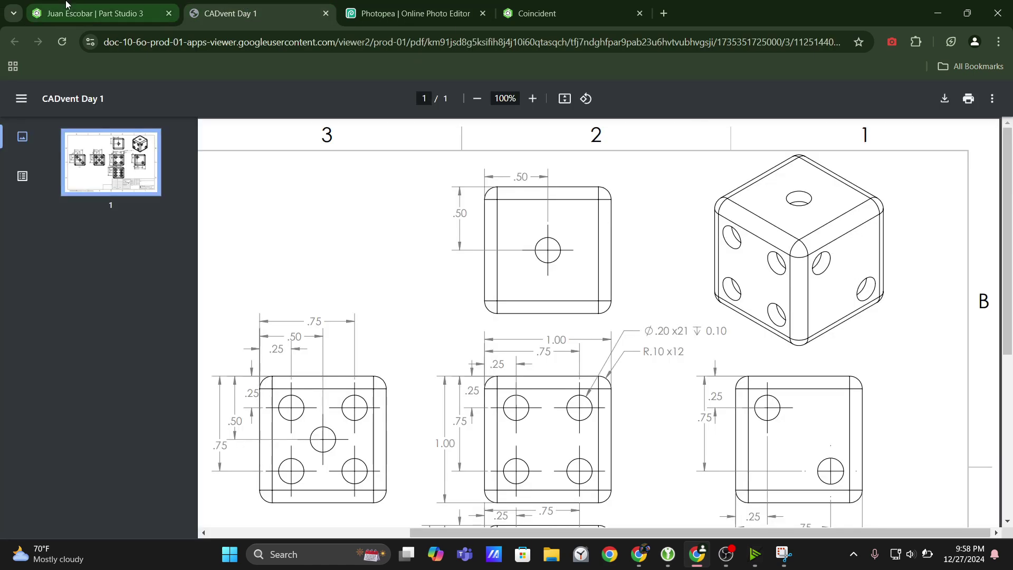
click(95, 14)
Inspect the rounded edges and holes from the front and right sides and return the die to isometric view
scroll(670, 376, down, 5)
right_drag(654, 378, 660, 423)
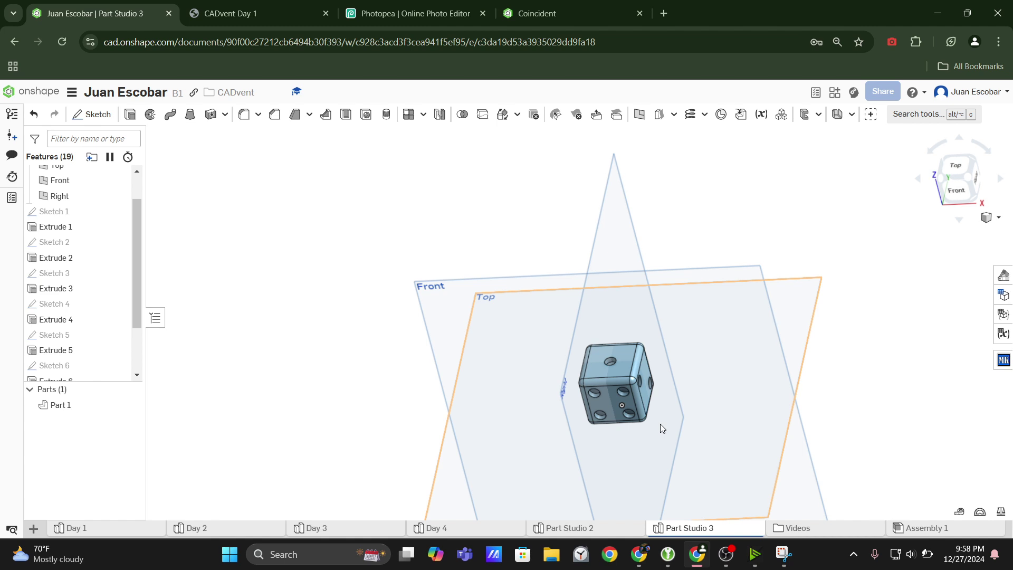
scroll(604, 388, up, 5)
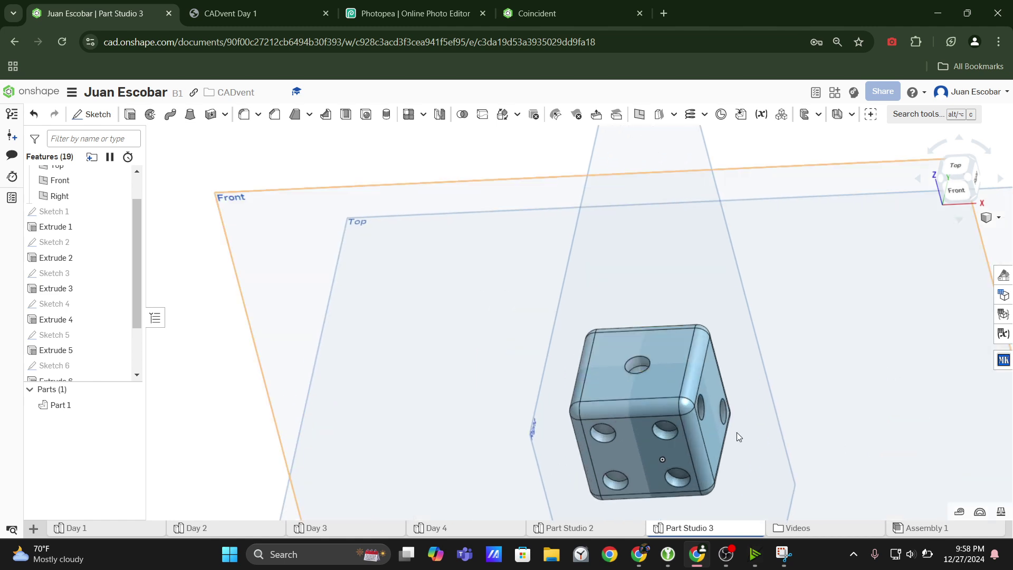
right_drag(701, 374, 672, 347)
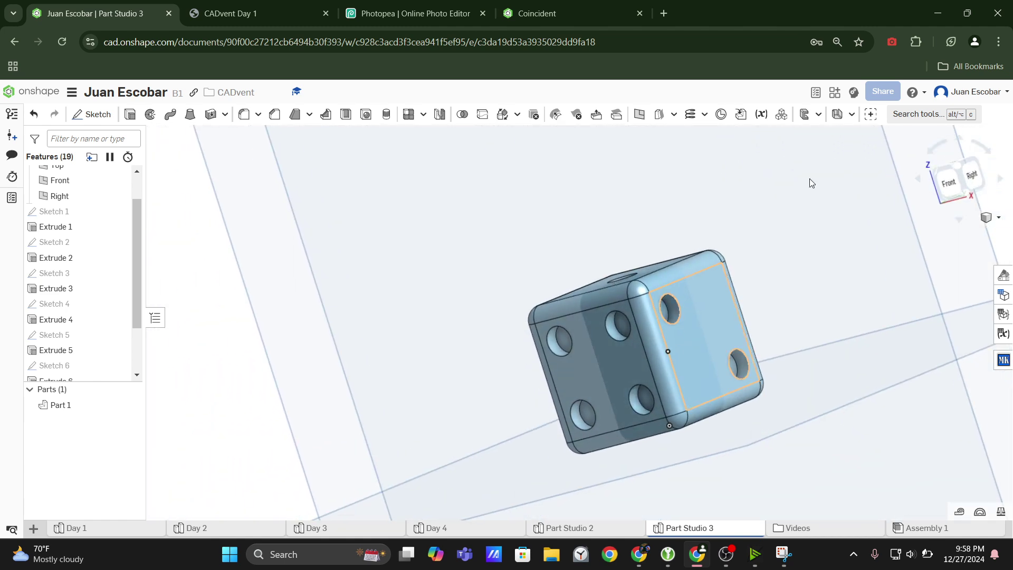
click(959, 170)
scroll(558, 312, up, 6)
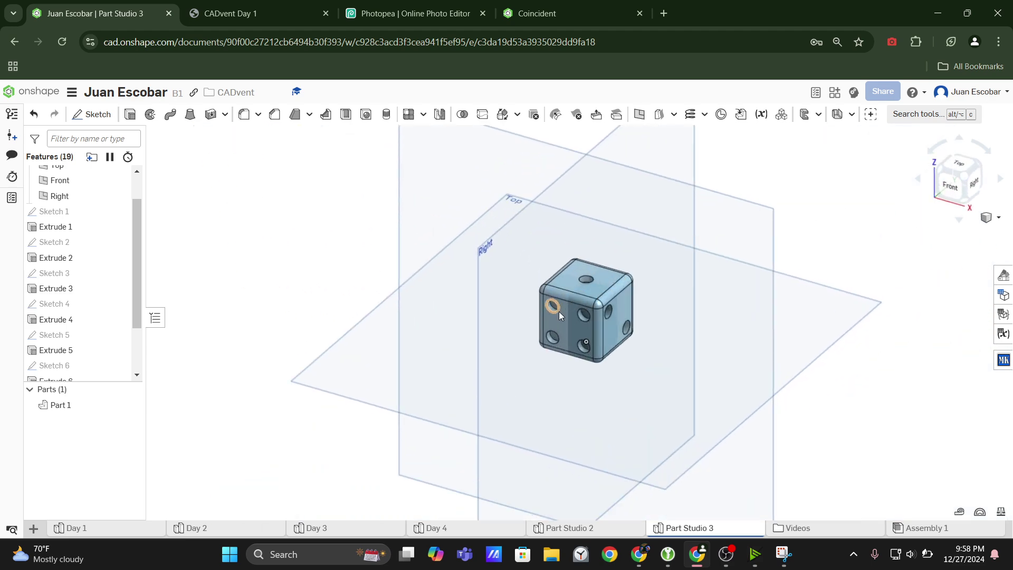
scroll(600, 300, down, 5)
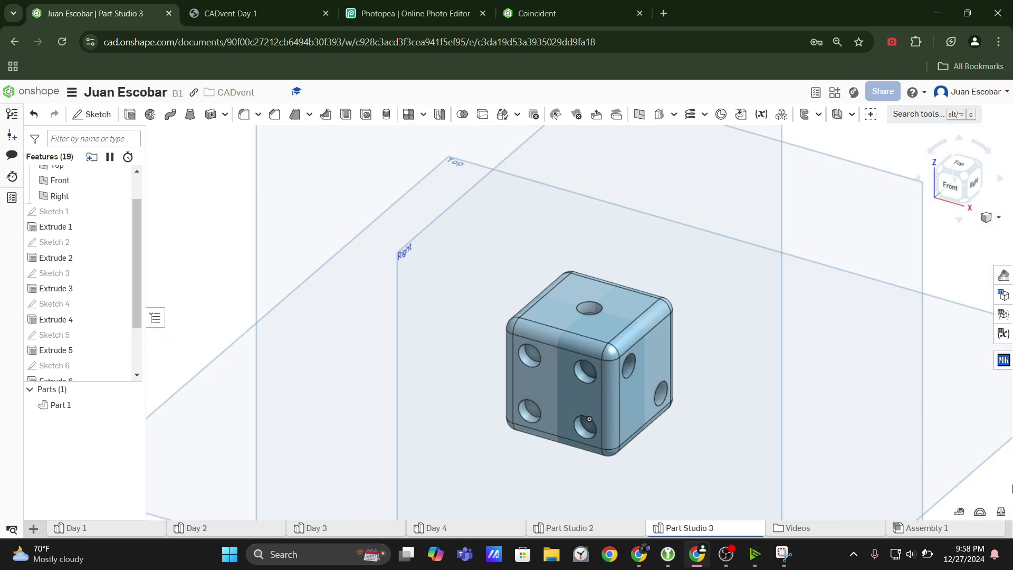
Examine the mass and section properties of the die part and close the readout
click(999, 514)
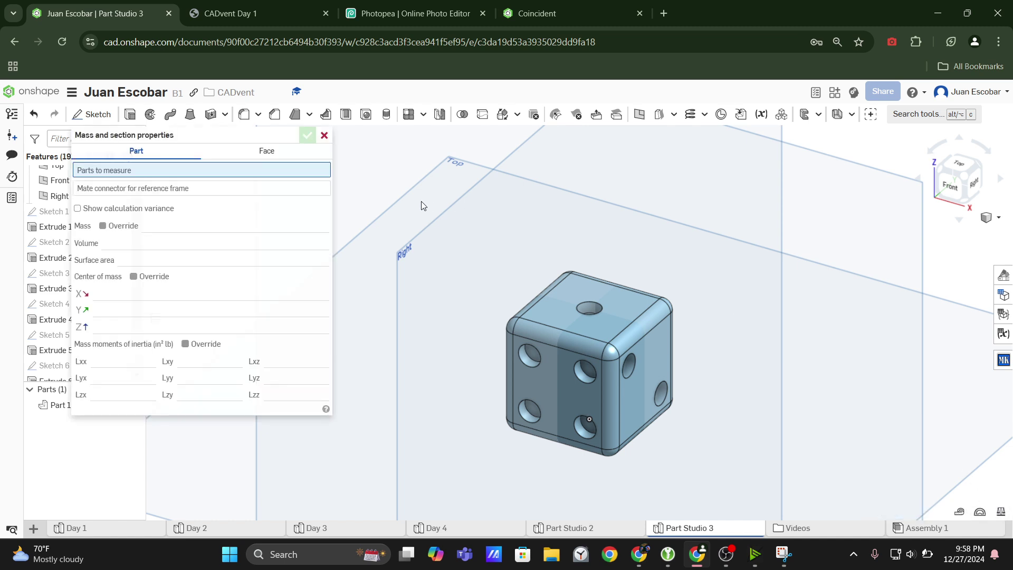
click(591, 317)
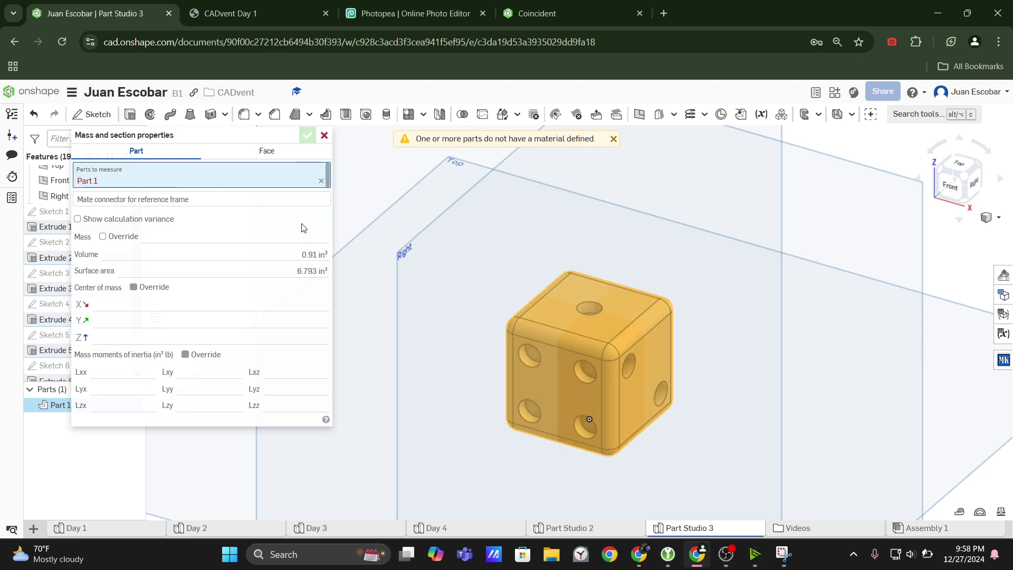
mouse_move(247, 255)
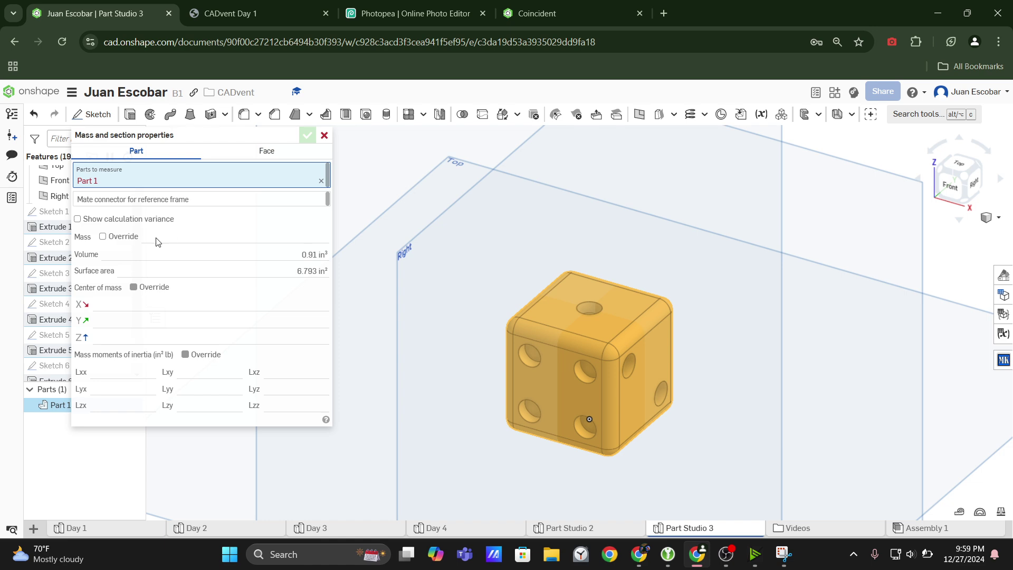
click(322, 135)
right_drag(213, 252, 69, 405)
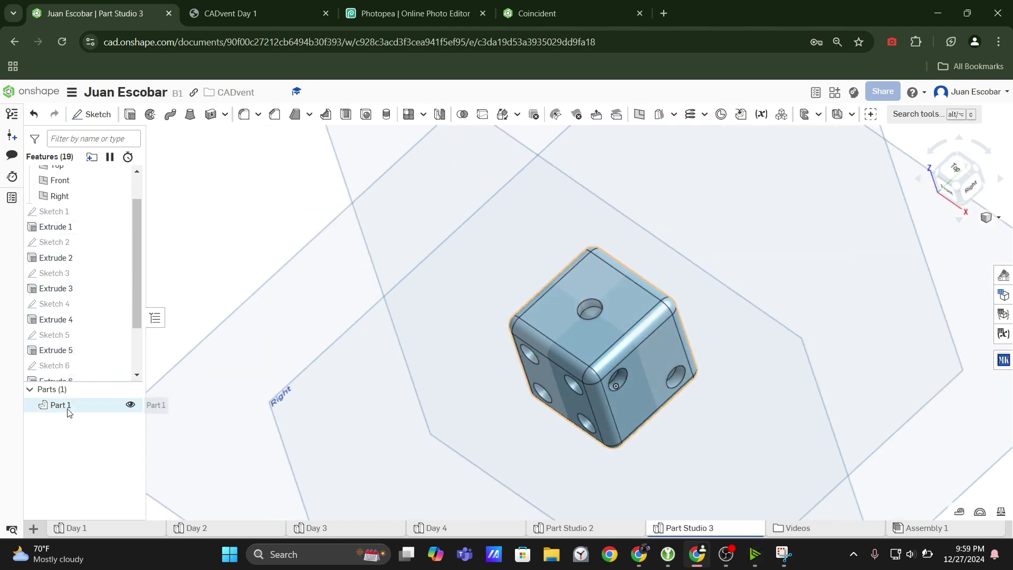
Begin assigning a material to the die part, using the Onshape Material Library as the source
click(961, 191)
scroll(633, 324, up, 10)
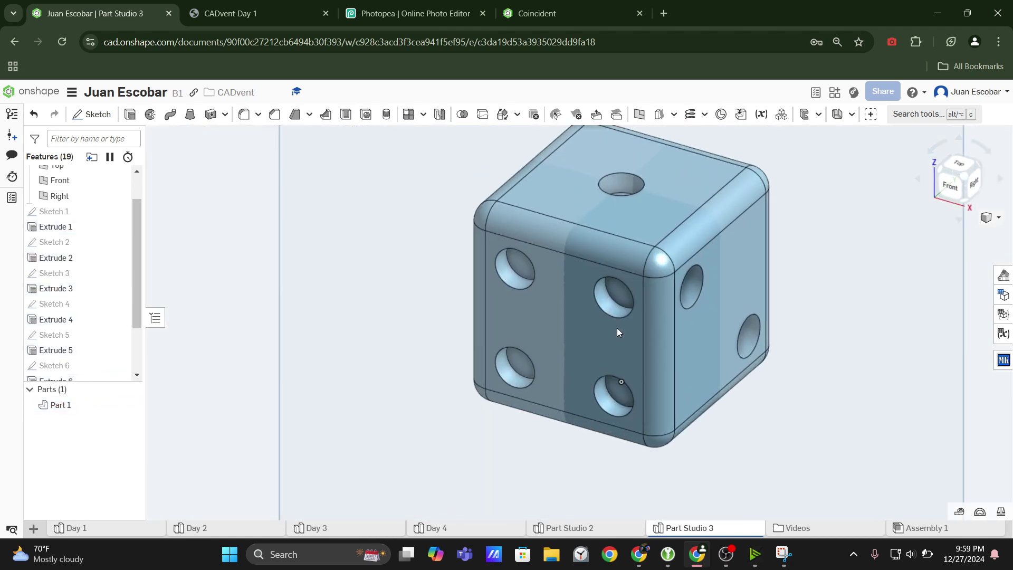
right_click(82, 405)
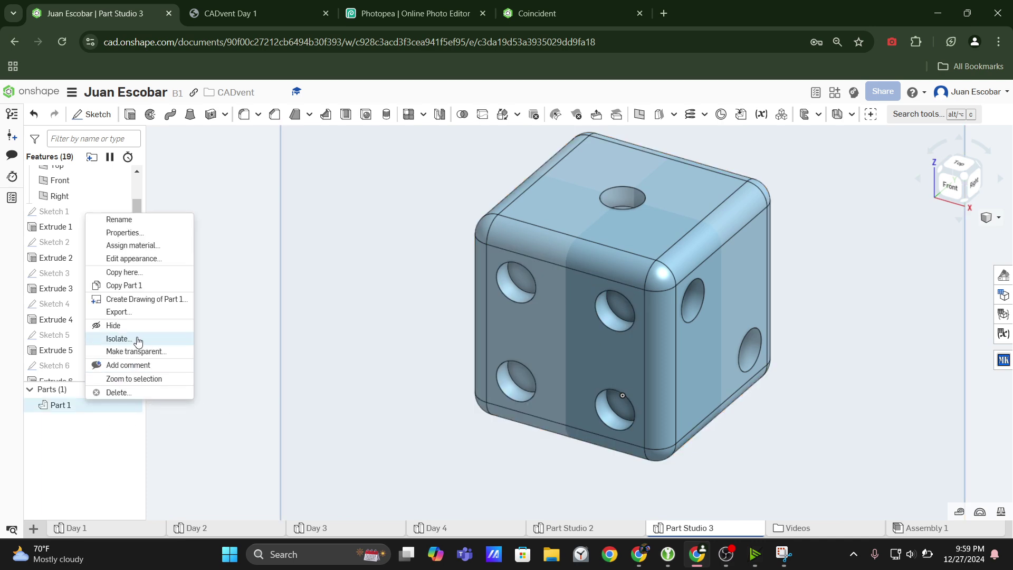
click(127, 246)
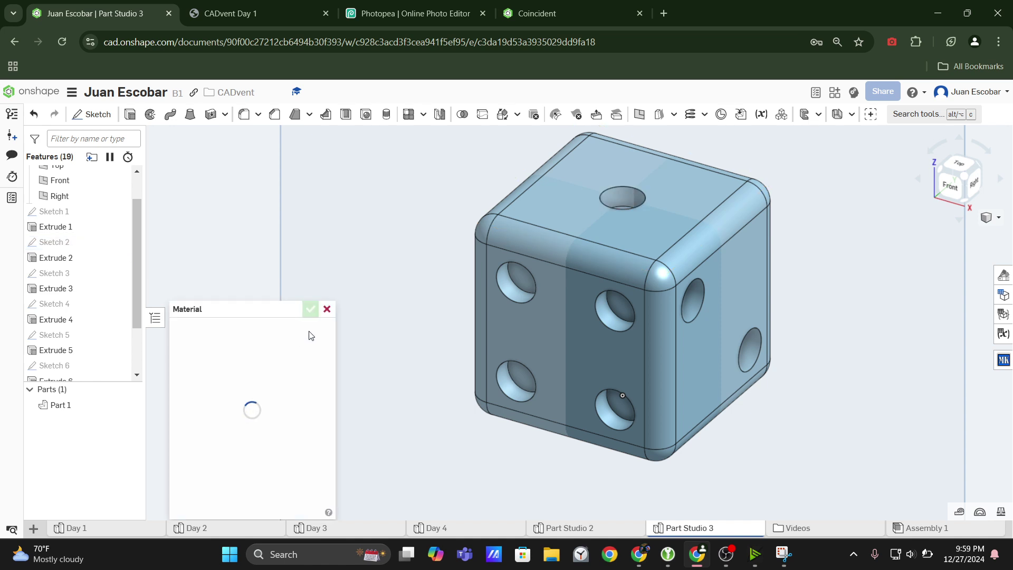
click(222, 348)
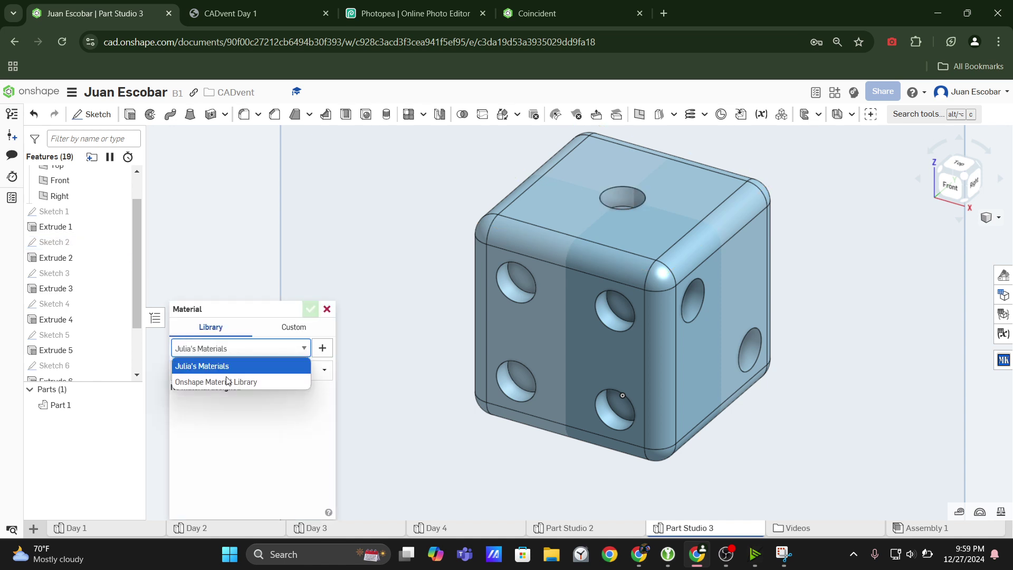
click(228, 380)
Find Aluminum - 6061 in the material library and assign it to the die
click(228, 378)
text(A)
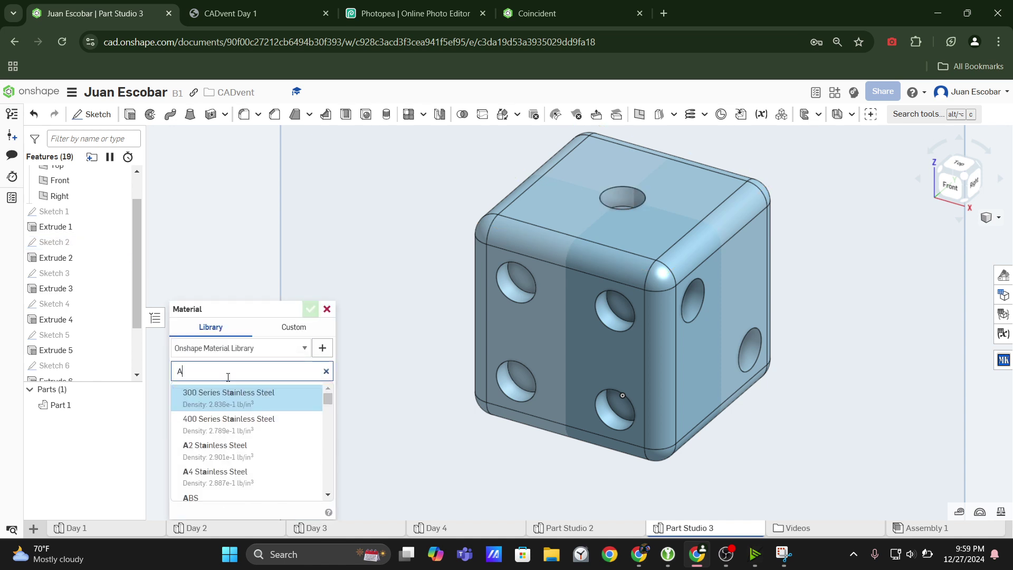
text(luminim)
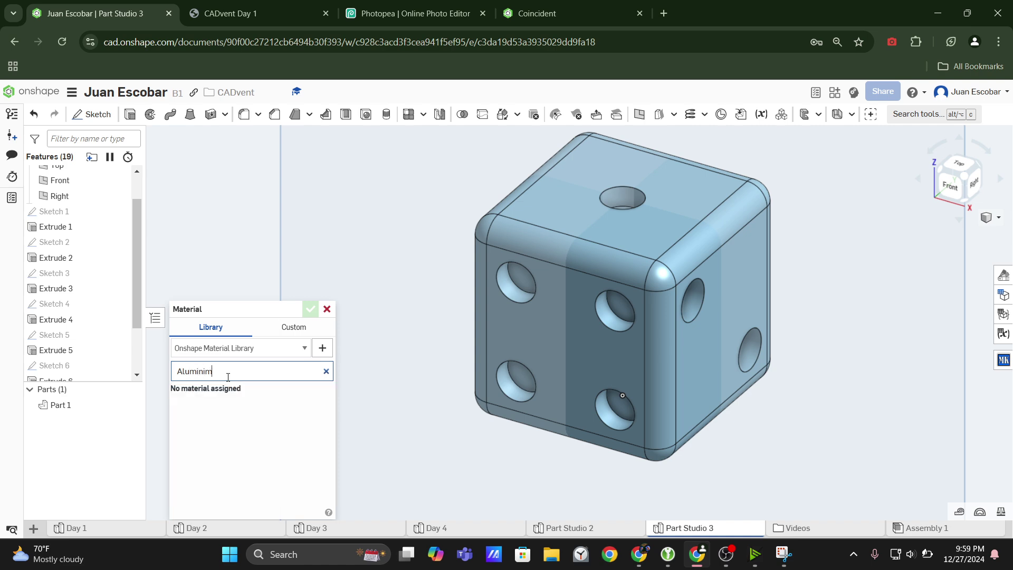
key(ctrl+a)
text(606)
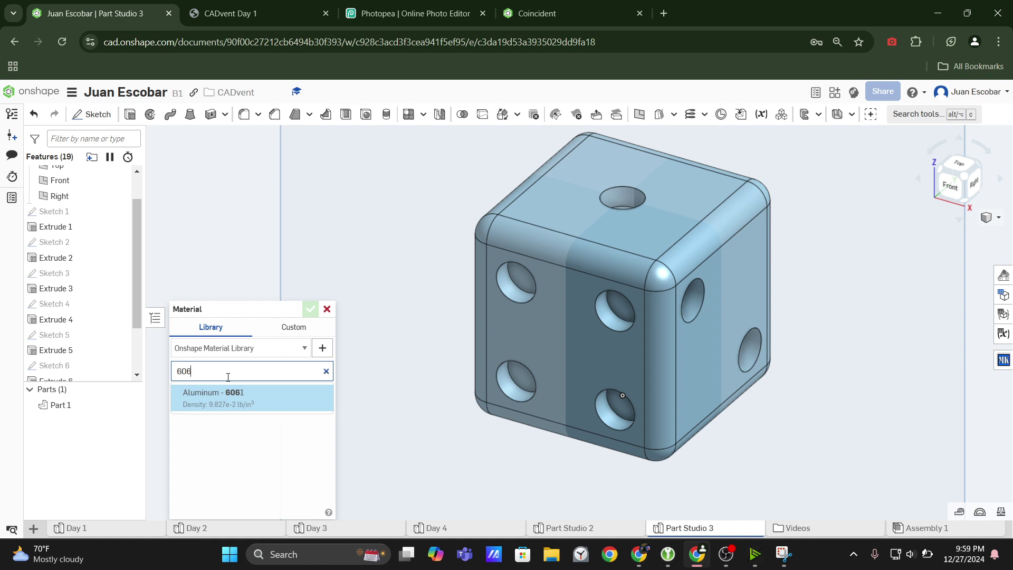
click(225, 407)
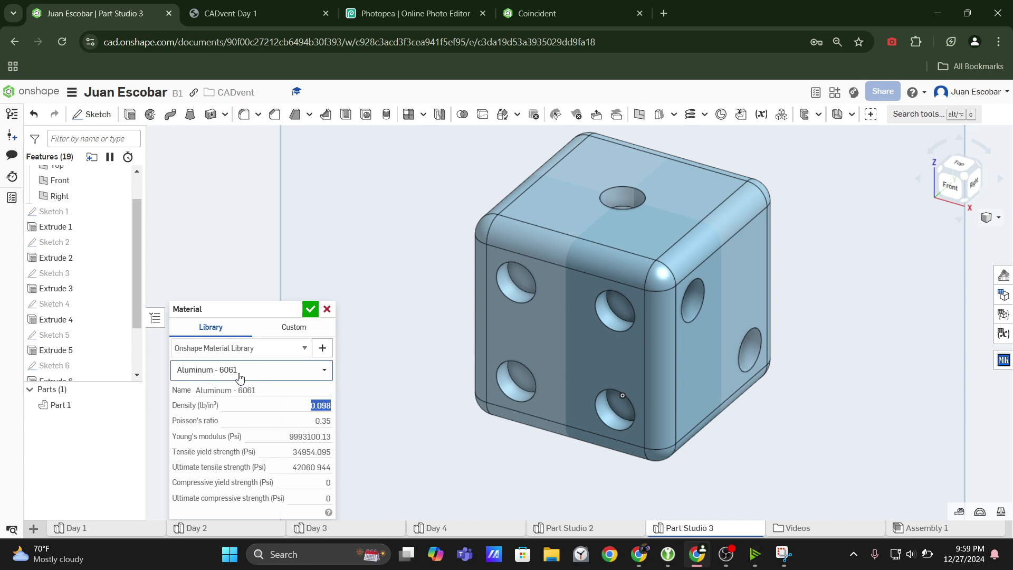
click(310, 312)
Examine the mass and section properties of the aluminum die, including its precise mass, and close the readout
key(f)
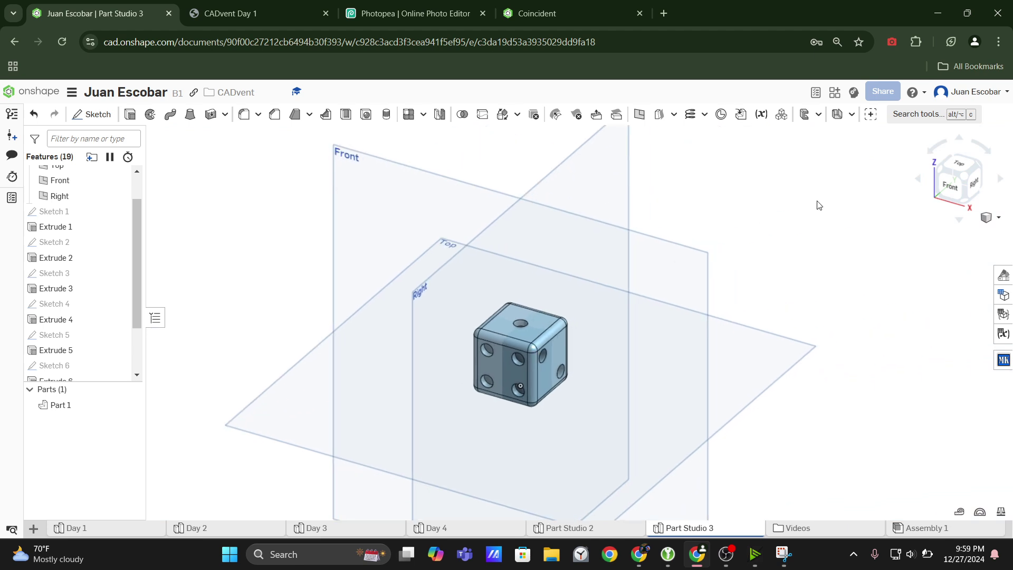
scroll(569, 342, up, 5)
click(565, 382)
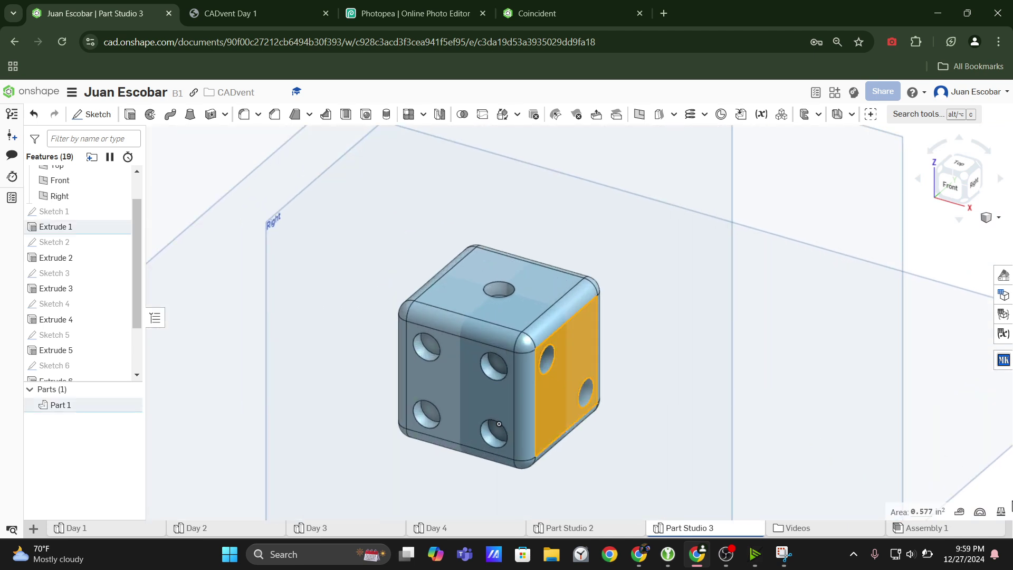
click(995, 519)
scroll(549, 324, down, 2)
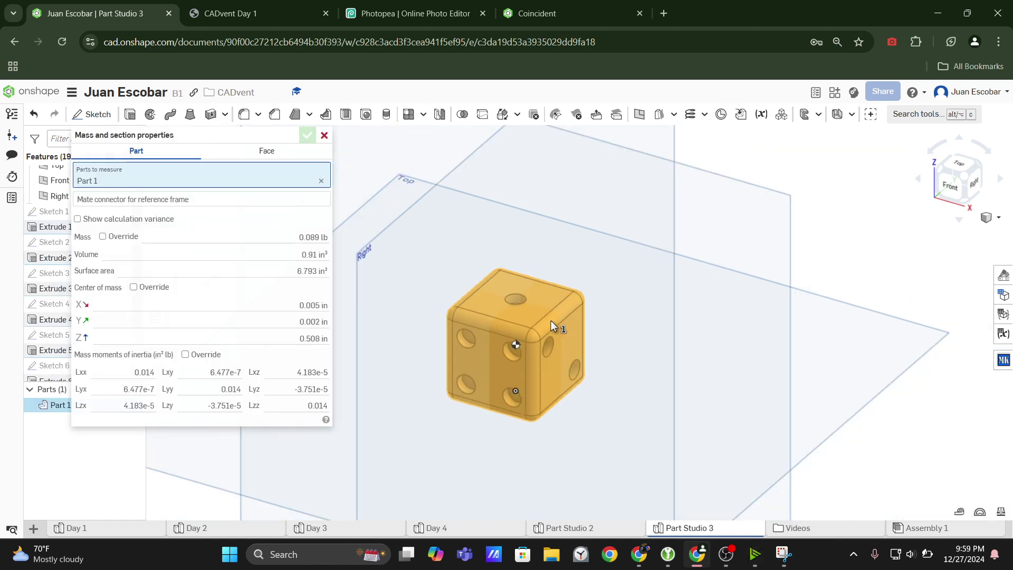
scroll(527, 347, up, 1)
scroll(527, 347, up, 3)
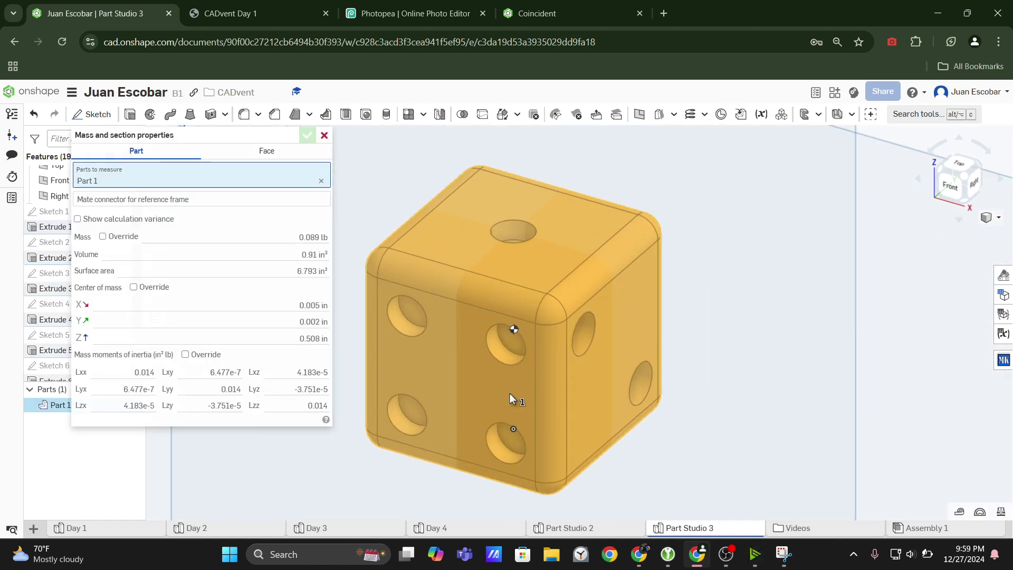
mouse_move(305, 237)
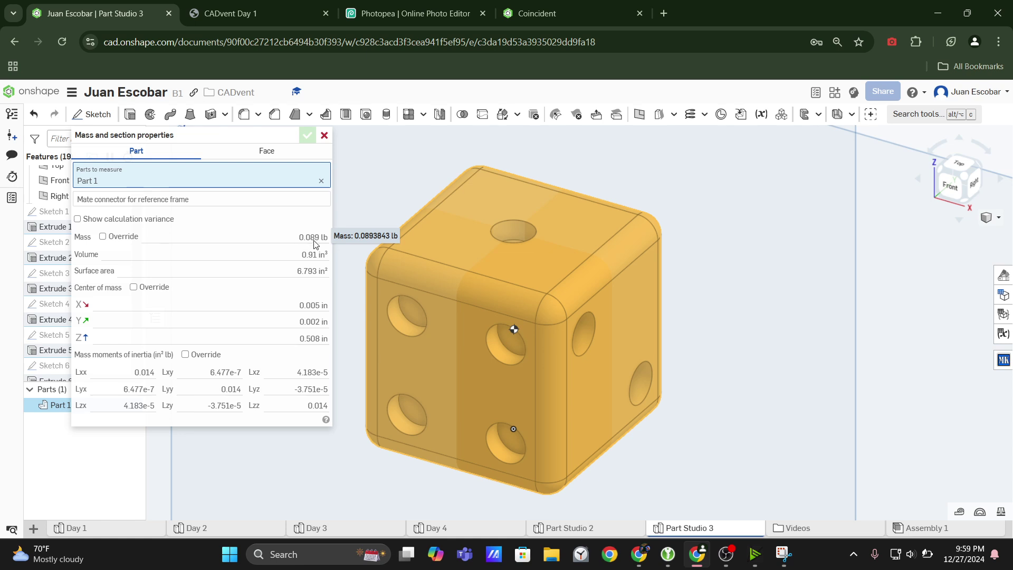
click(324, 135)
Clear the part selection and examine the finished die's holes and rounded edges from several angles
scroll(608, 274, down, 5)
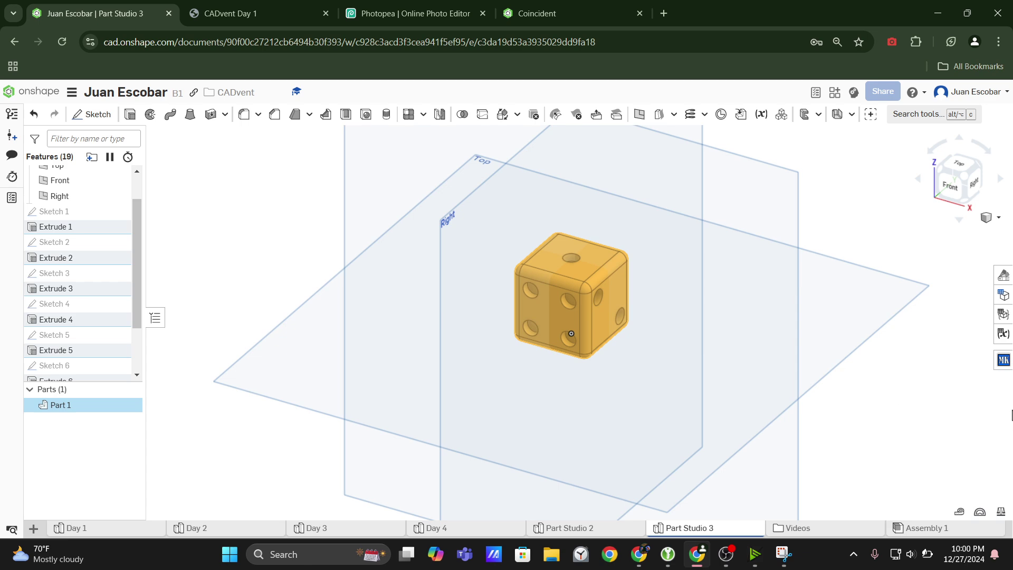
click(855, 387)
right_drag(855, 387, 769, 400)
scroll(547, 325, up, 3)
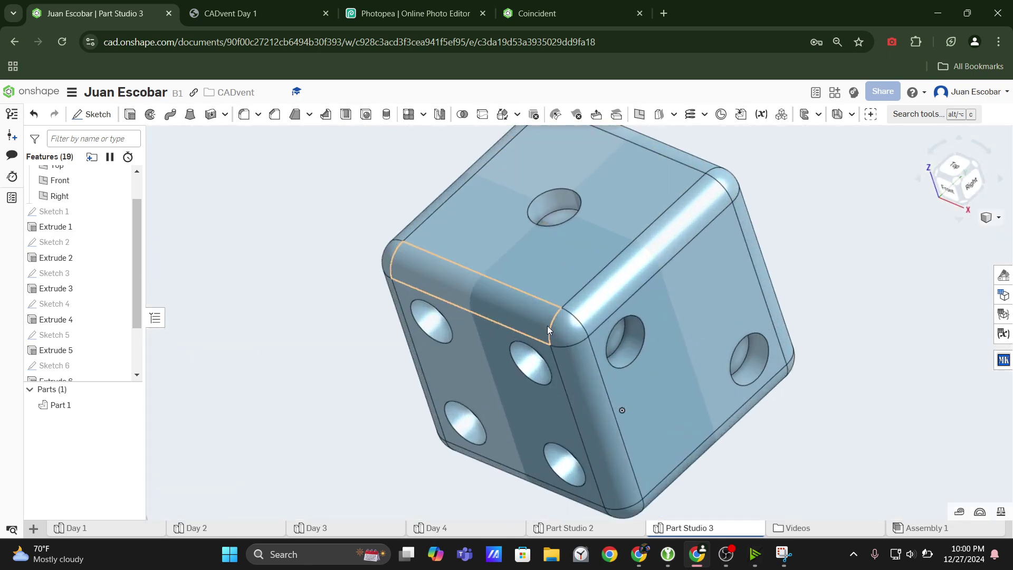
scroll(599, 380, down, 3)
scroll(542, 313, down, 2)
scroll(576, 376, up, 5)
right_drag(577, 376, 610, 351)
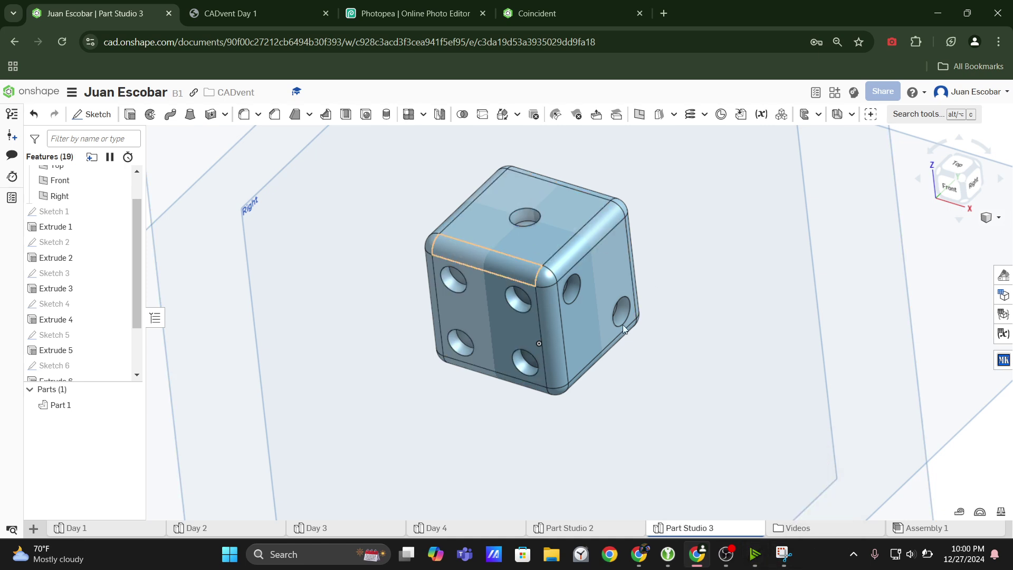
mouse_move(730, 560)
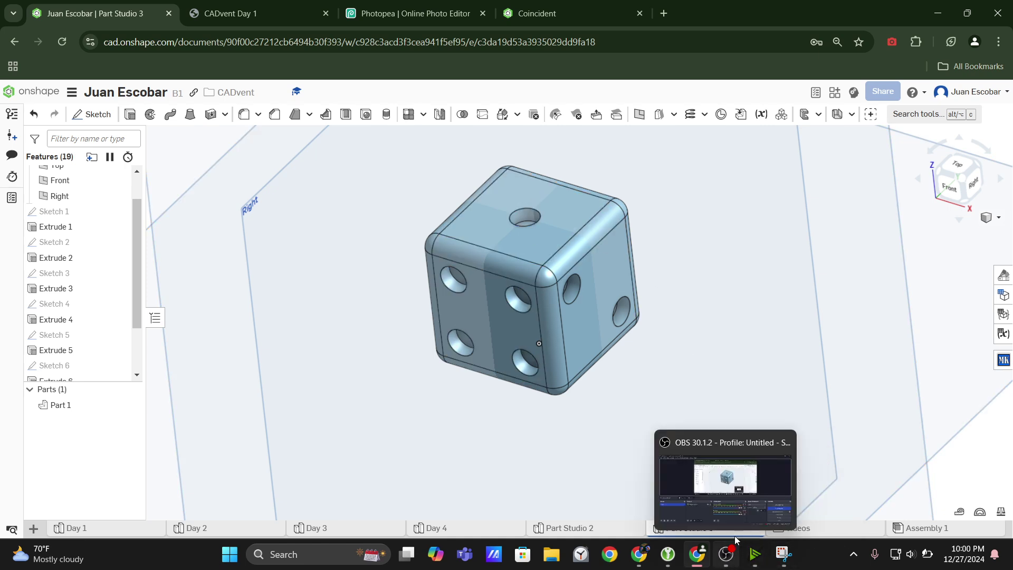
scroll(553, 243, up, 3)
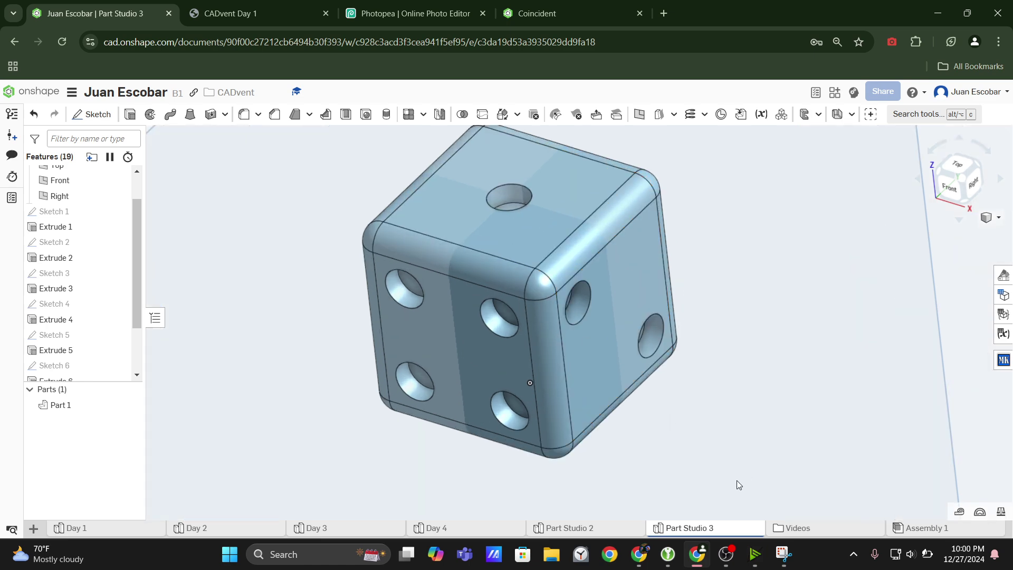
click(727, 554)
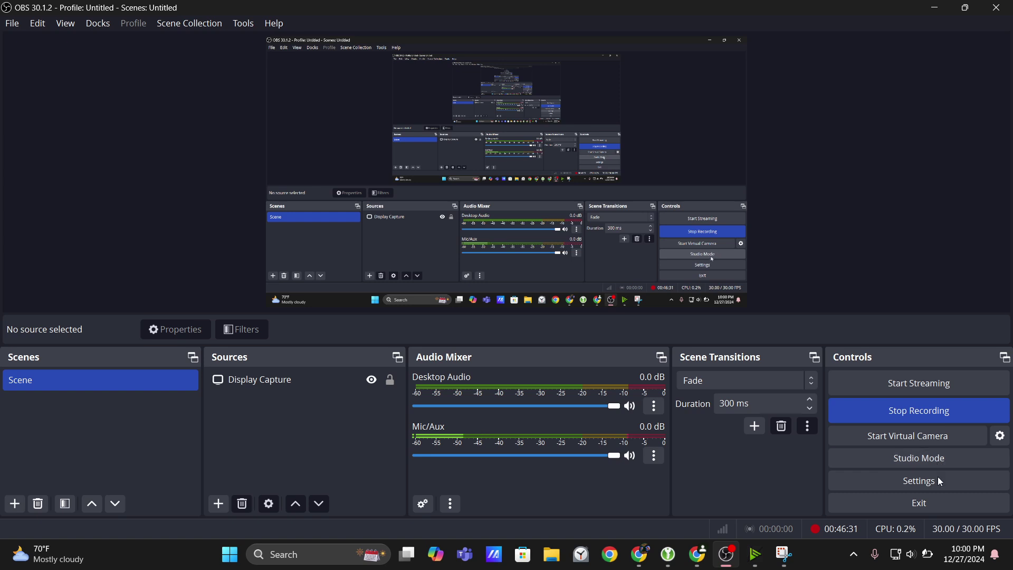